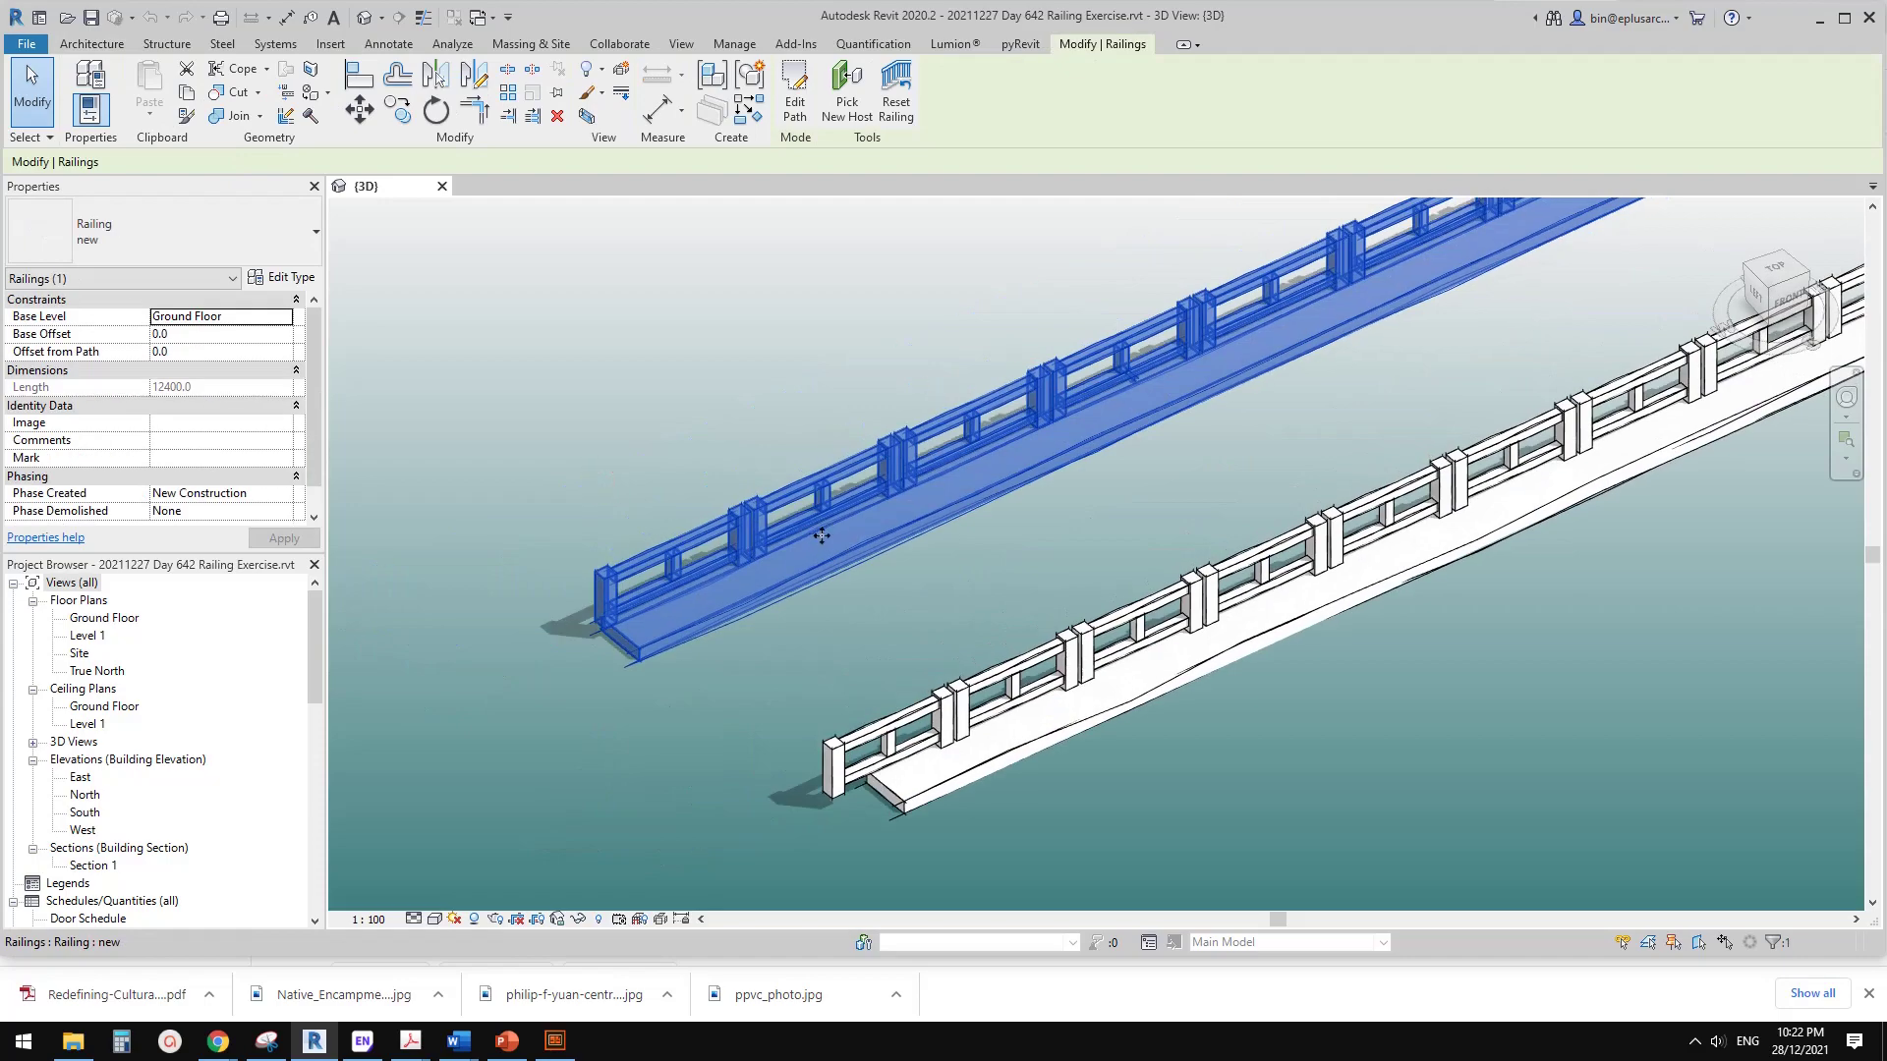
key(Escape)
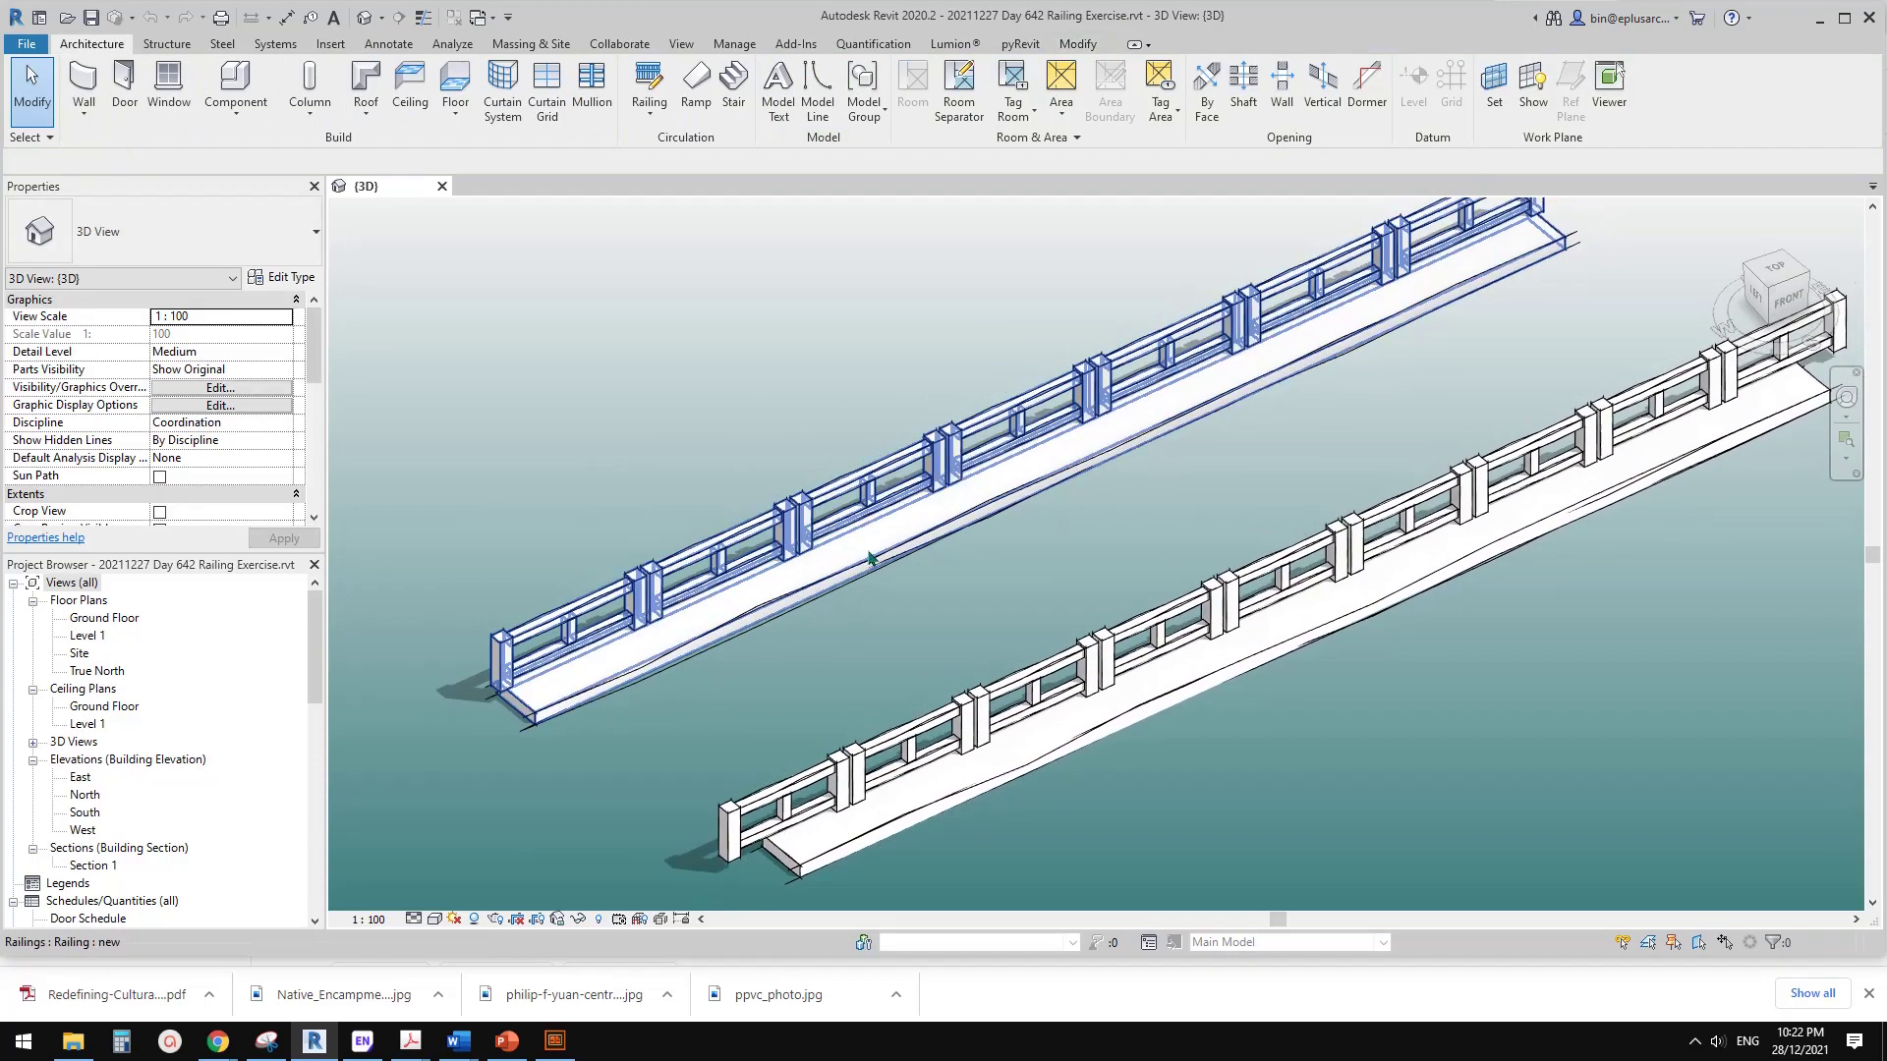
click(725, 559)
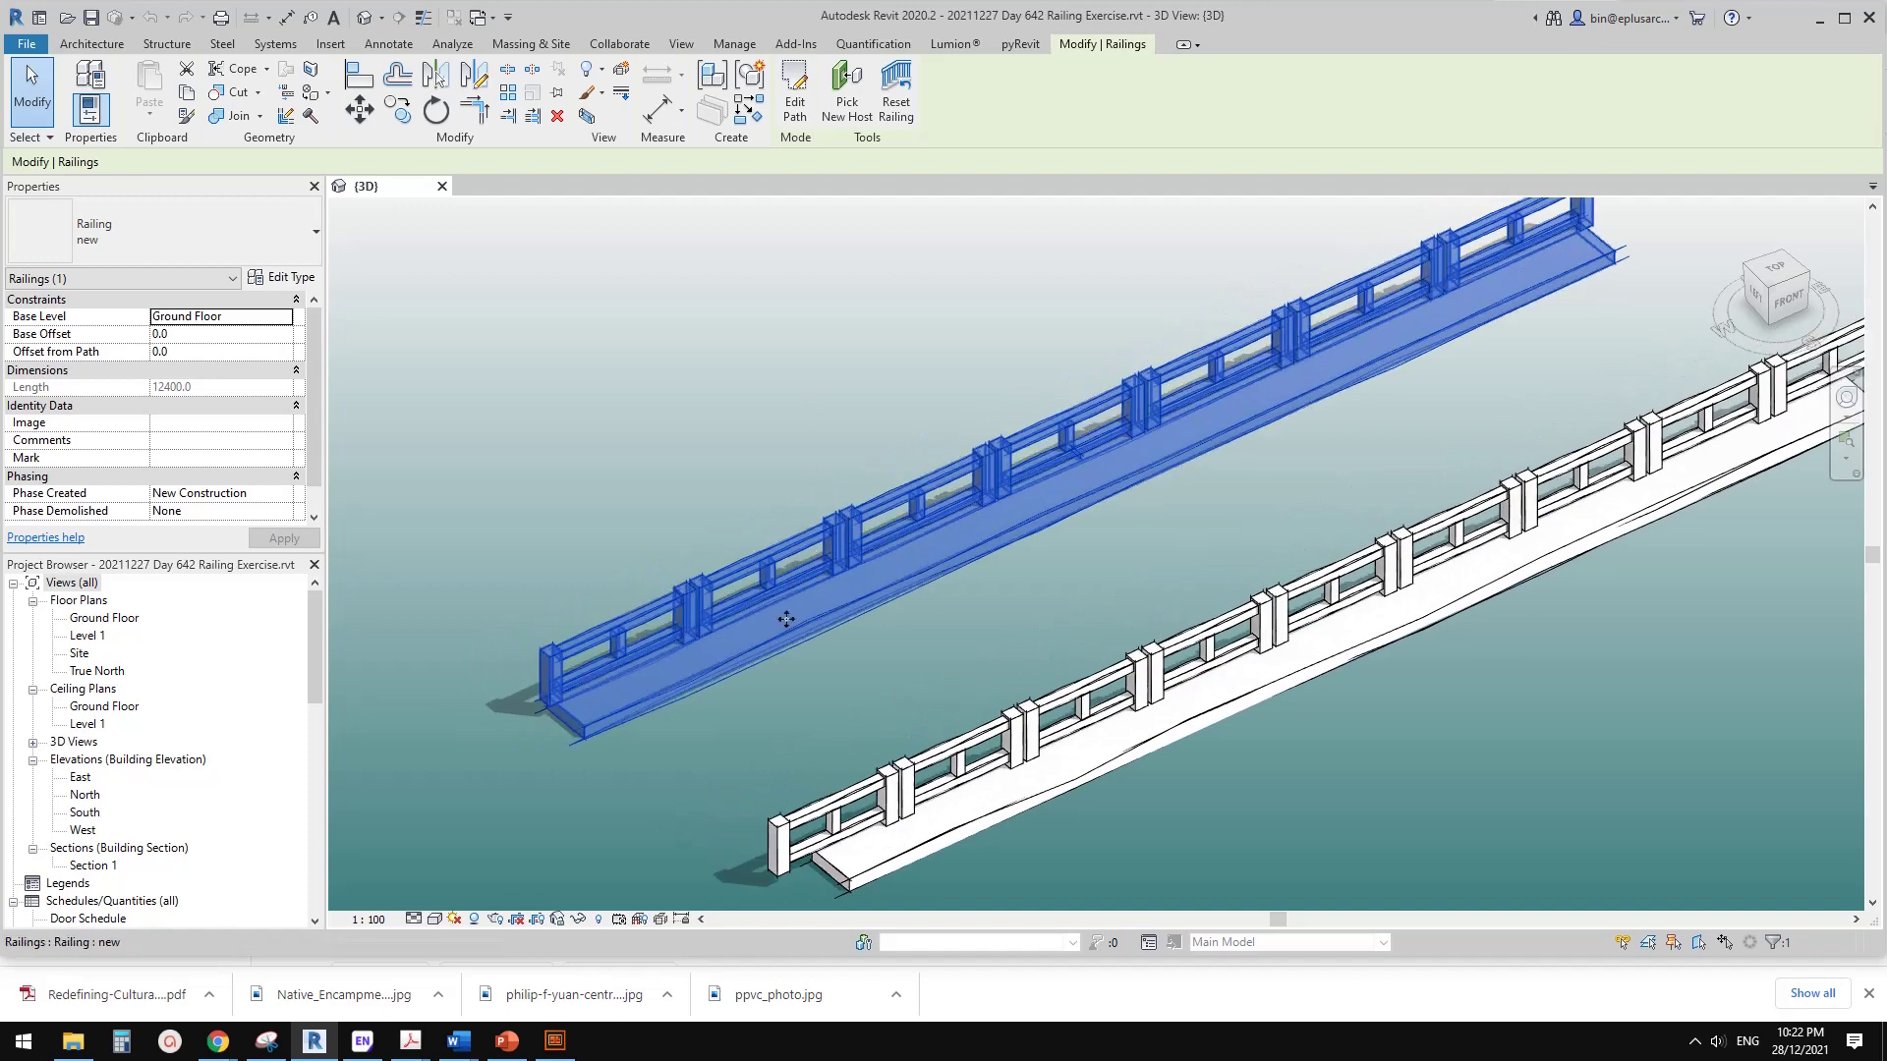
key(Escape)
- Find the Rail 01 family under the project's Railings families and open it for editing
drag(315, 681, 324, 863)
click(302, 824)
click(654, 660)
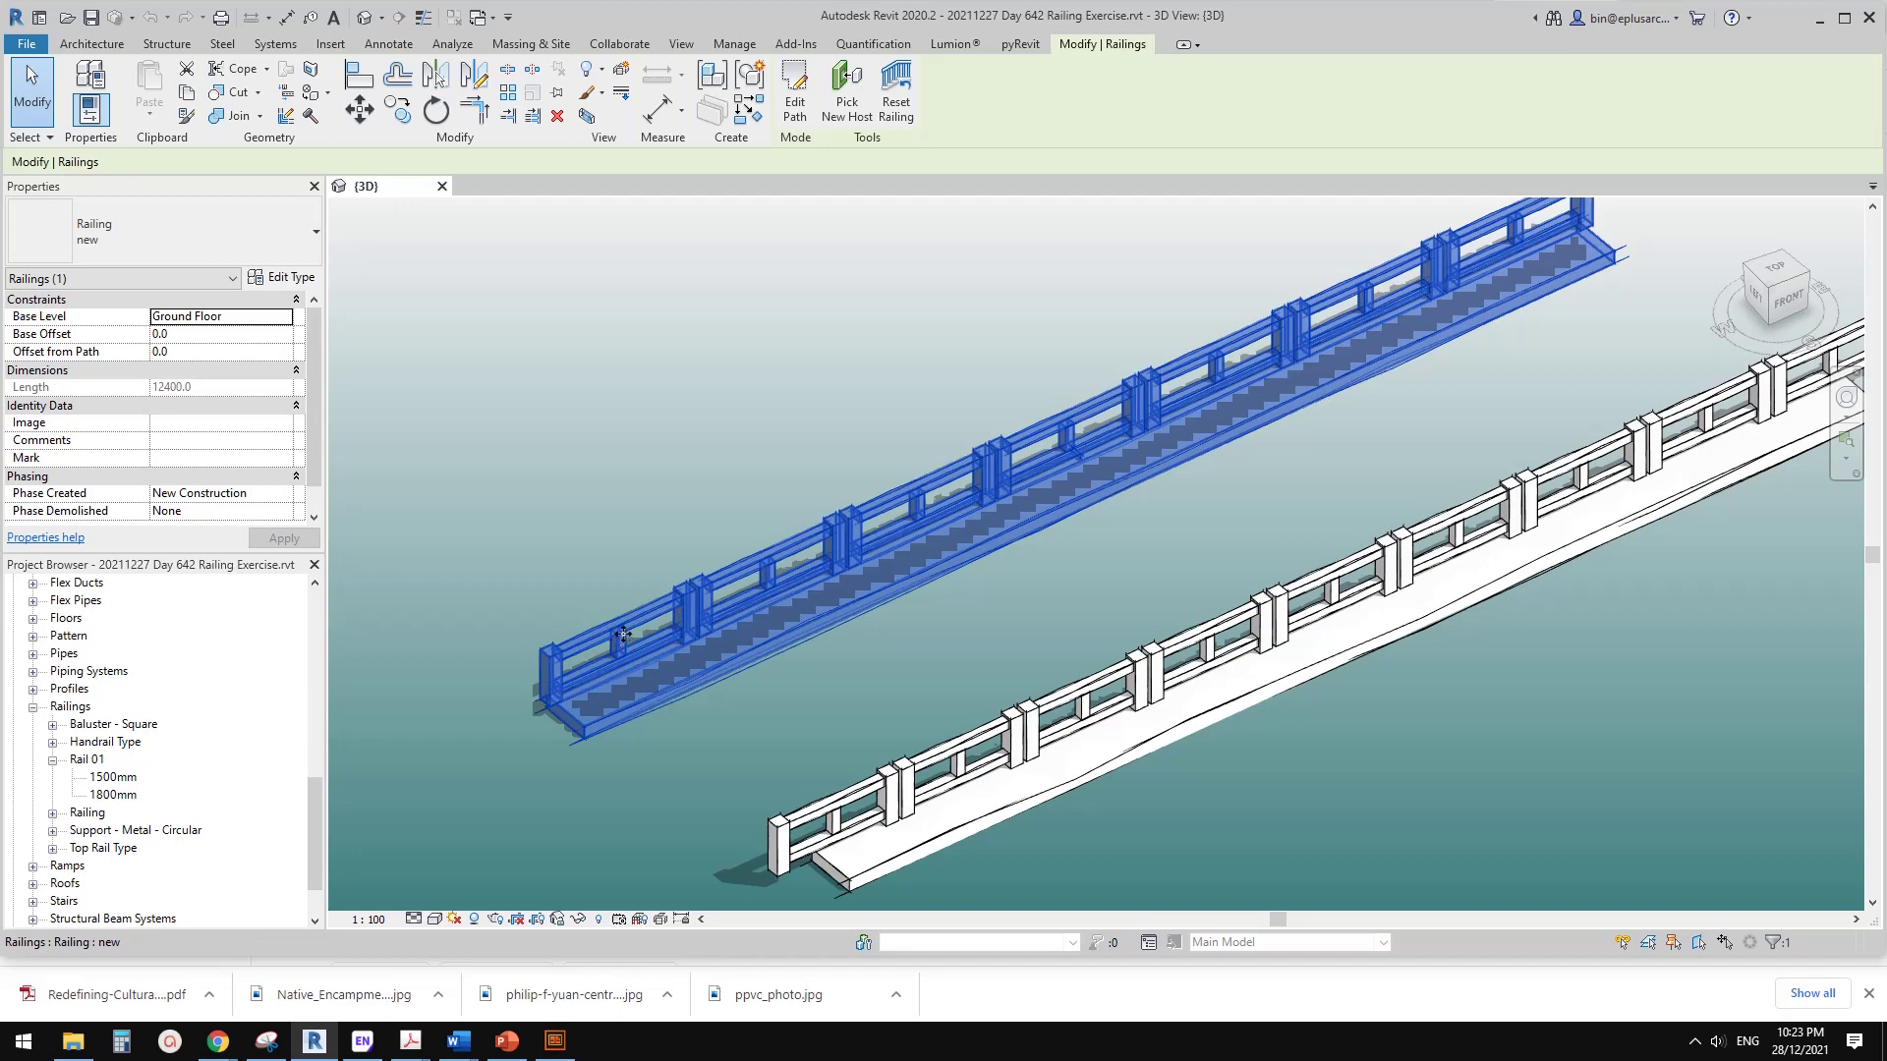
click(84, 762)
right_click(84, 765)
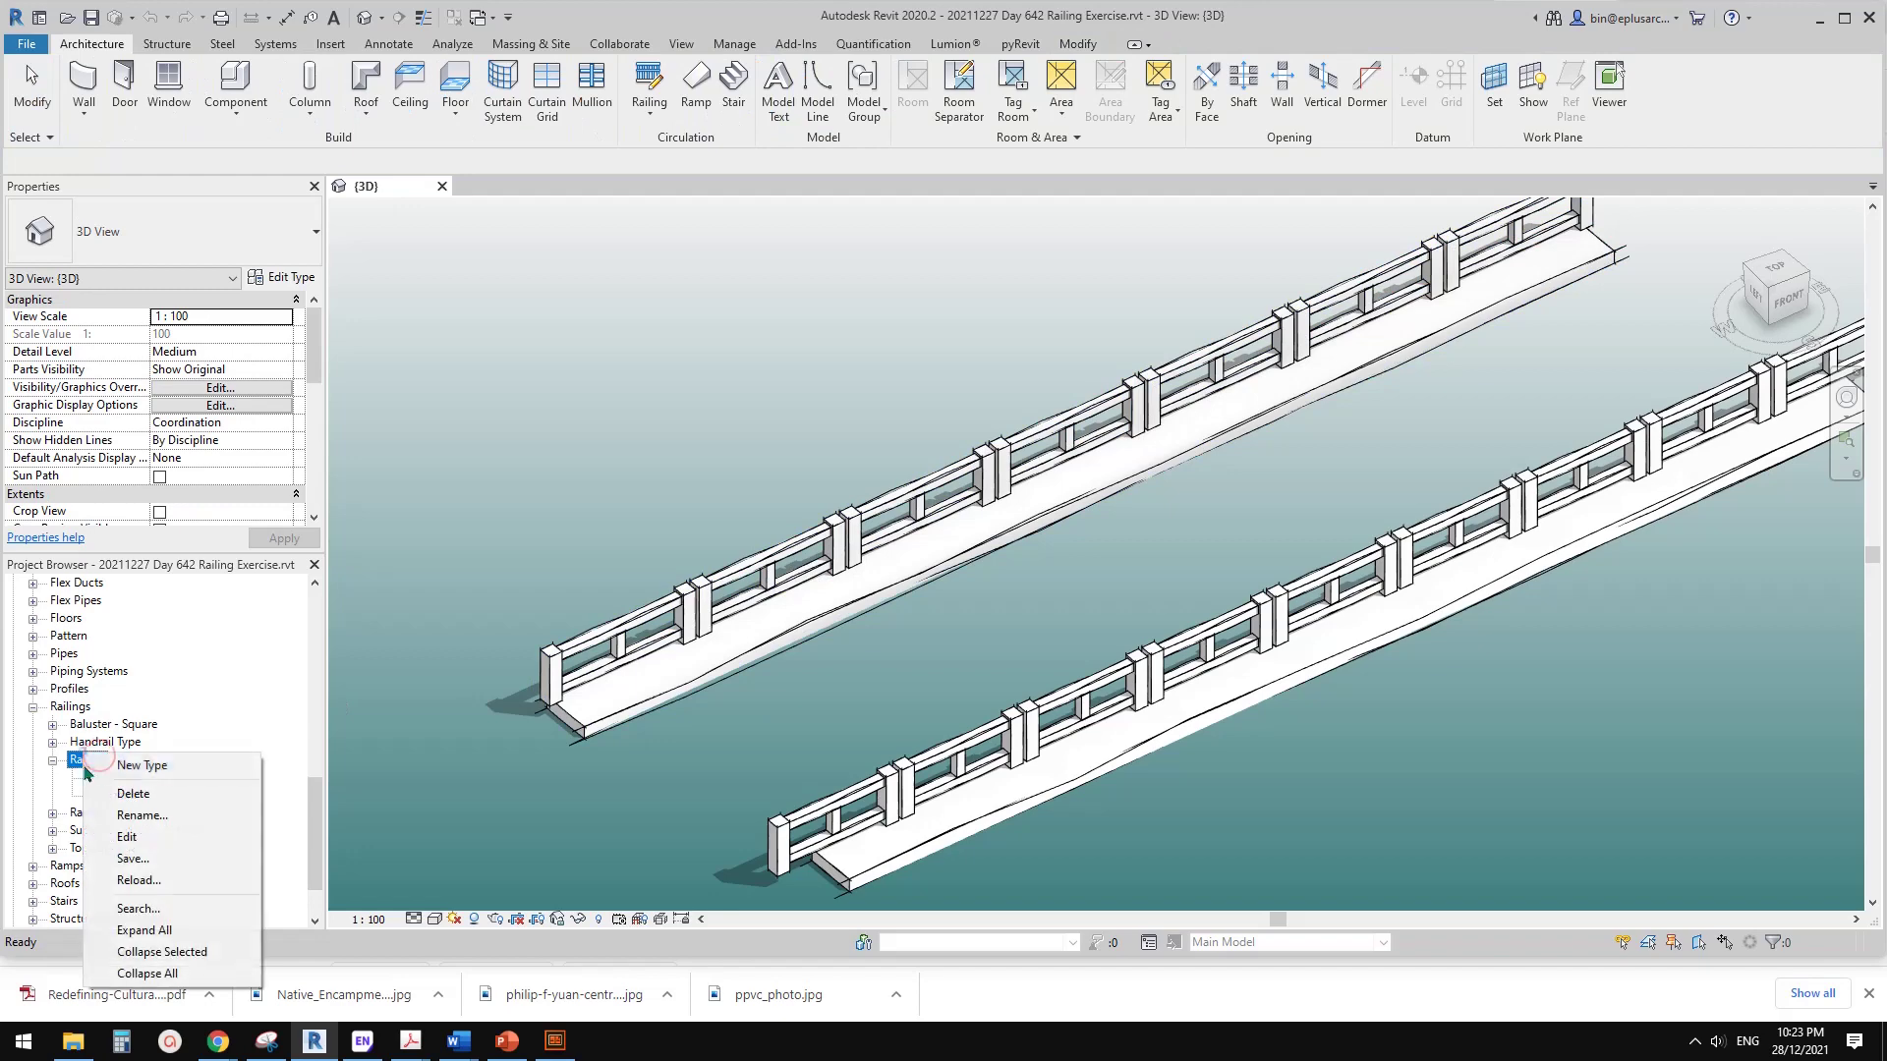
click(140, 838)
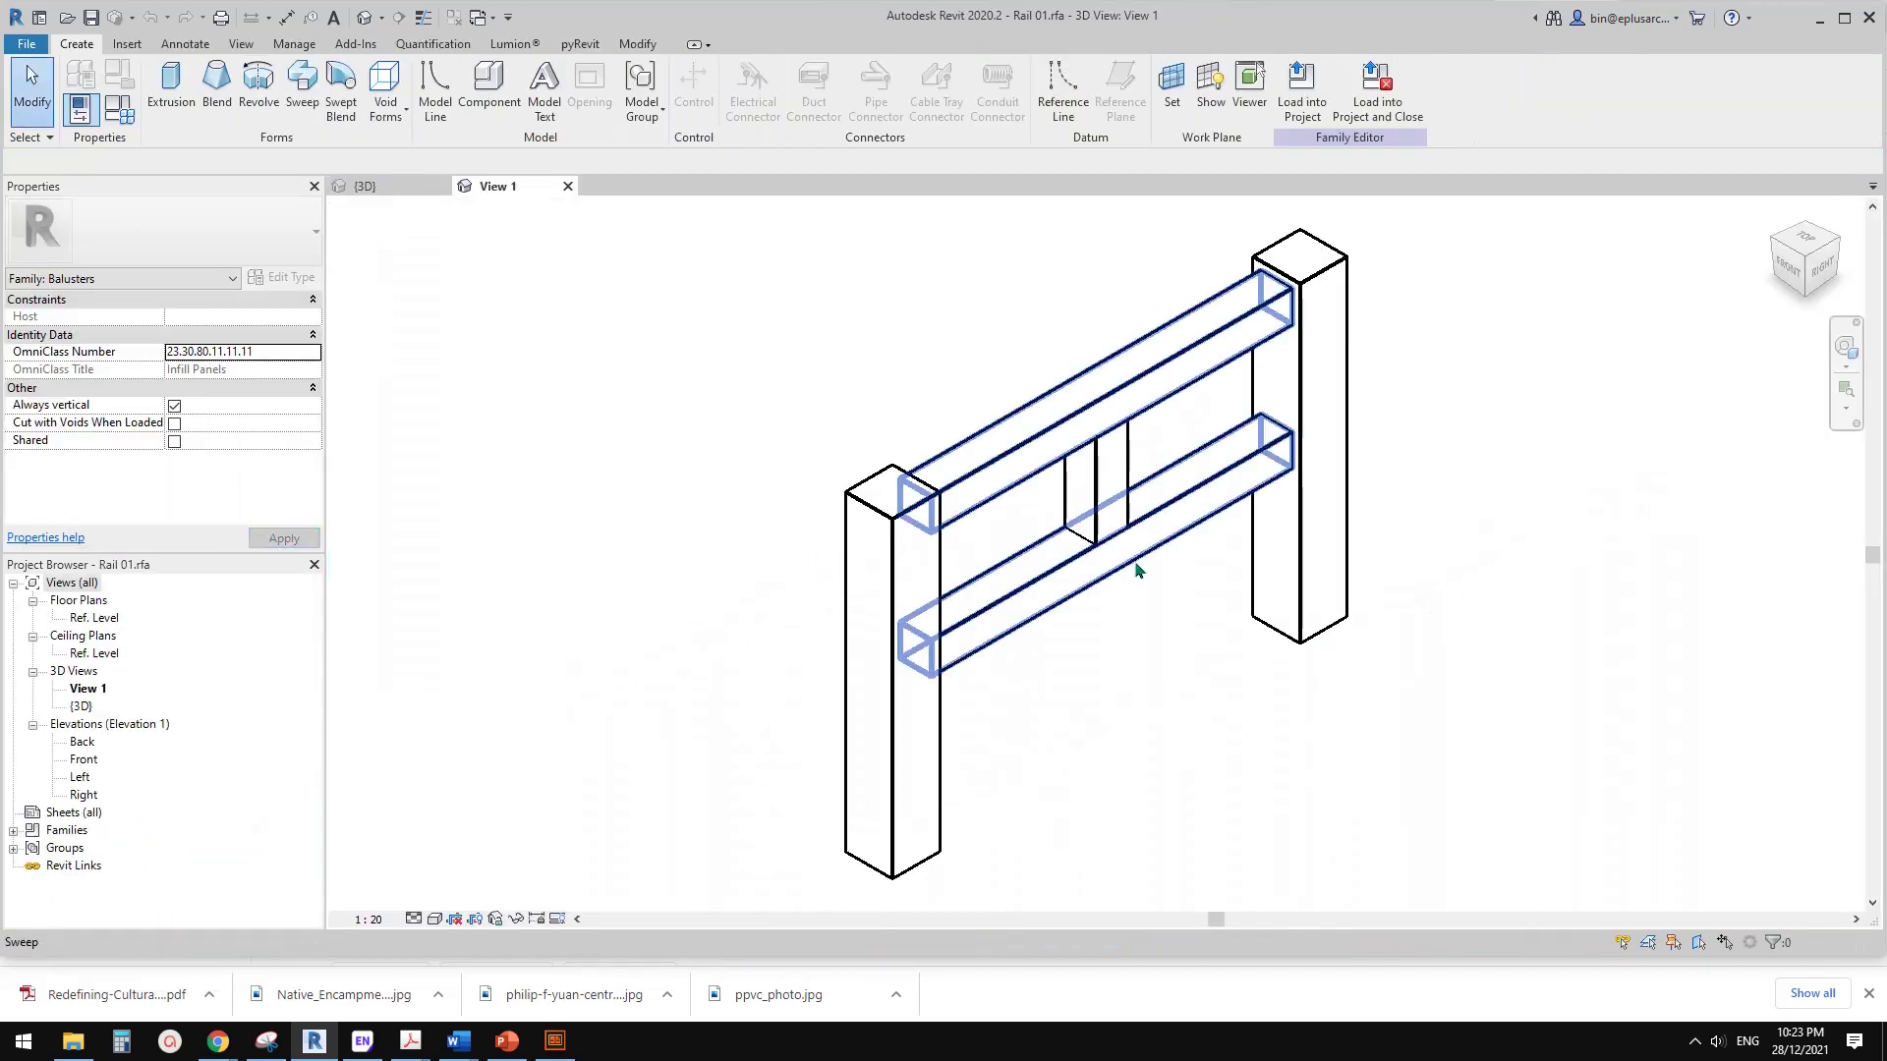
- Inspect the solids of the rail panel and review the 1500mm type's parameters in Family Types
drag(716, 319, 1381, 791)
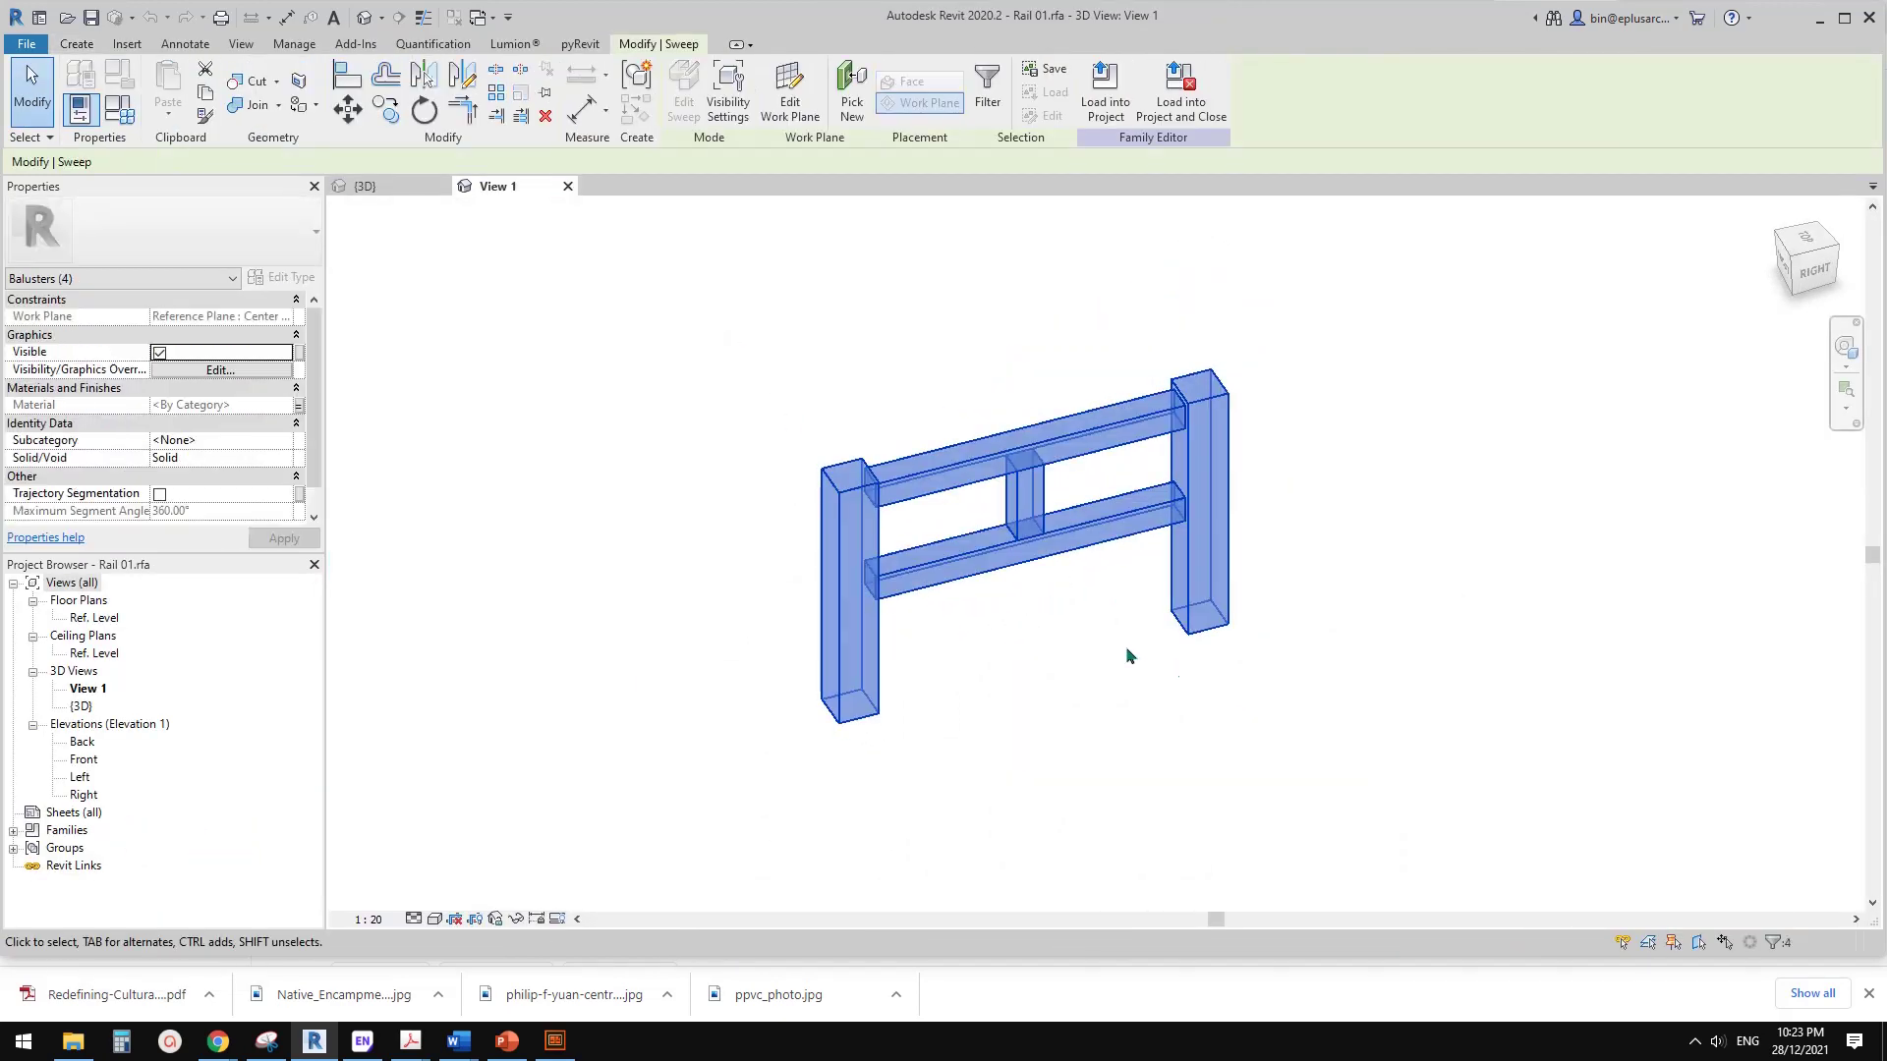
drag(998, 540, 957, 552)
click(800, 492)
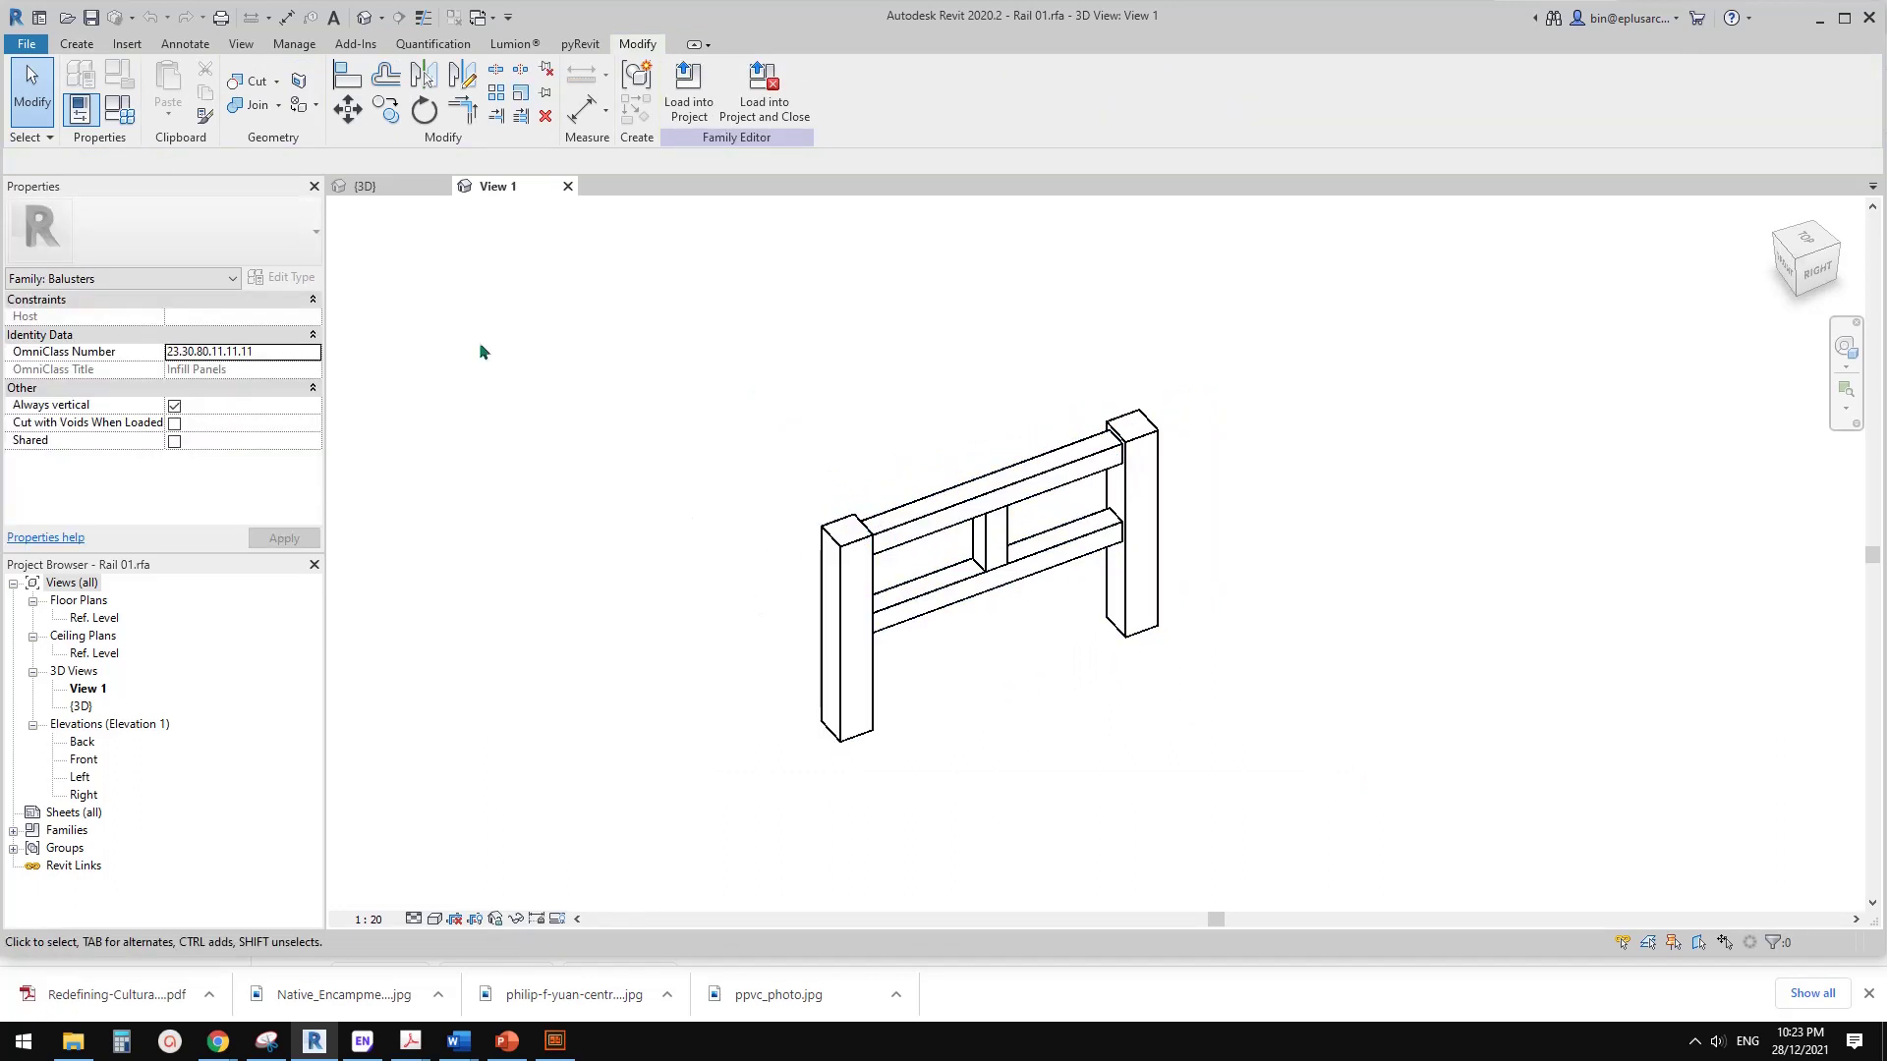
click(121, 110)
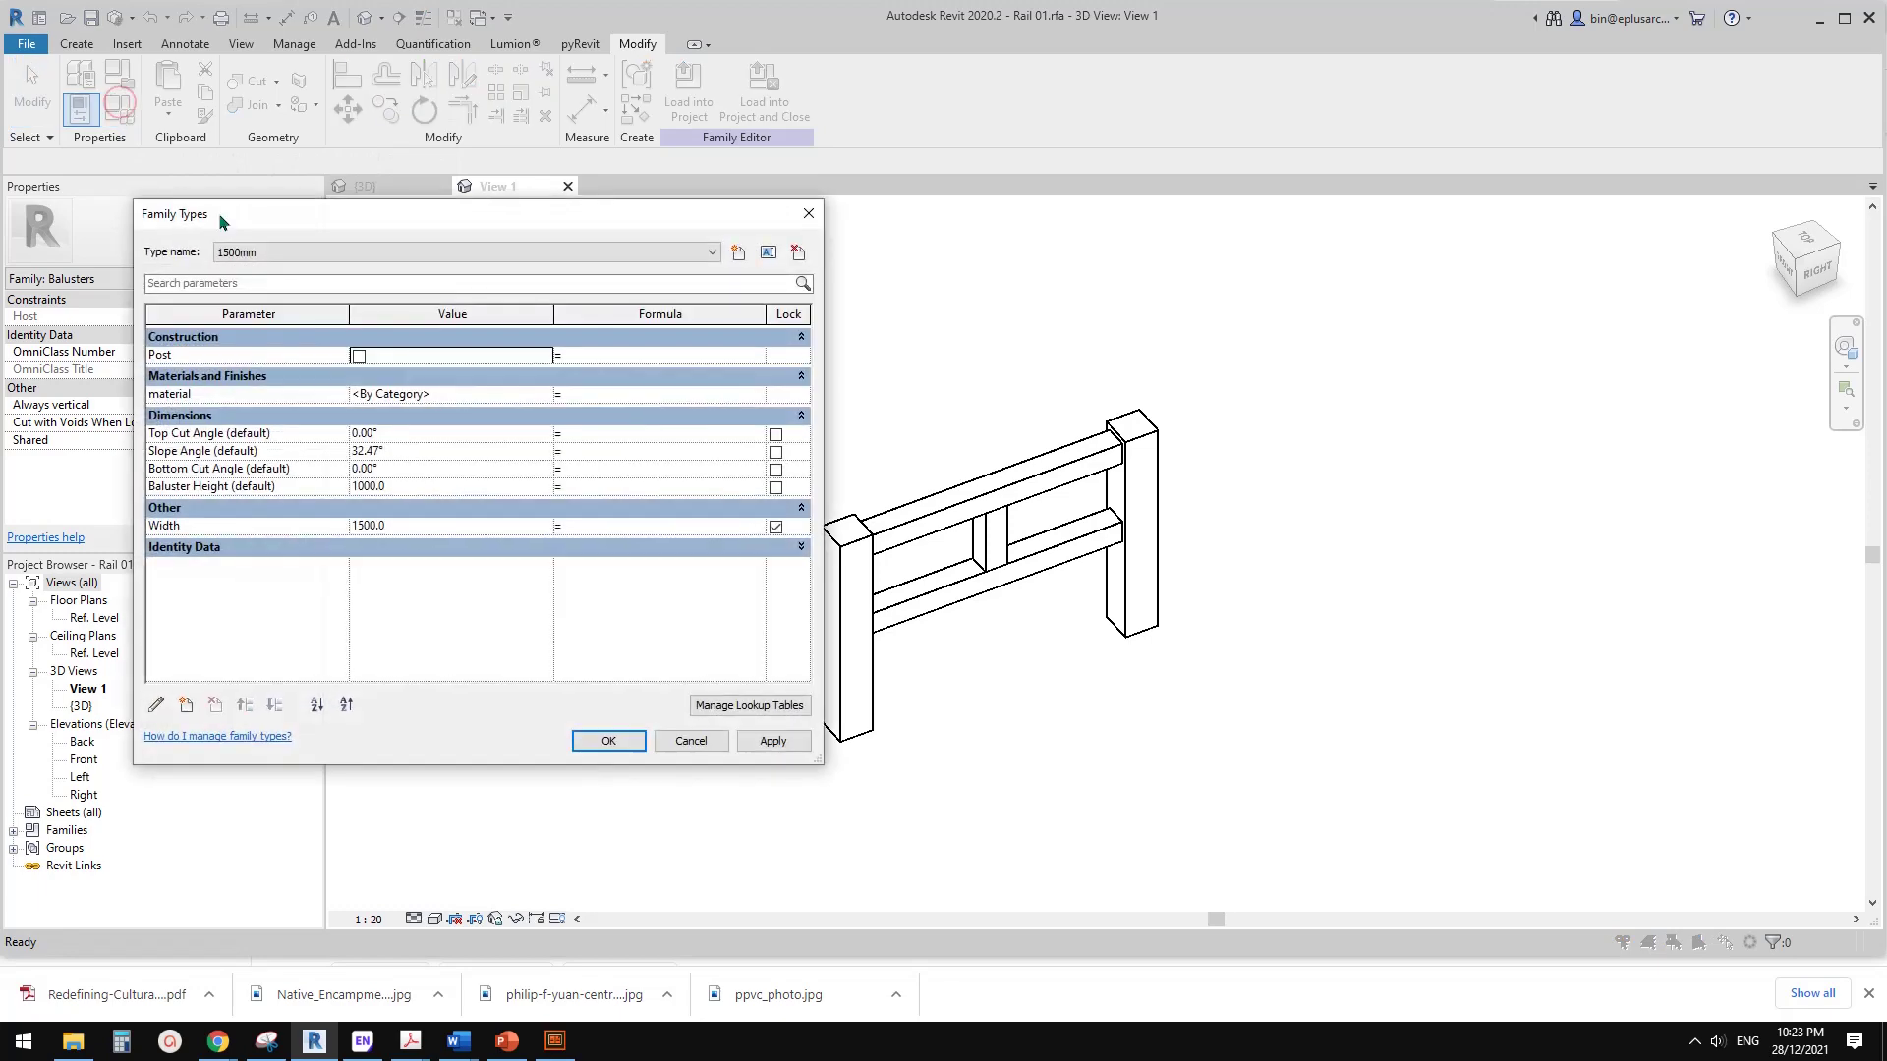
click(808, 213)
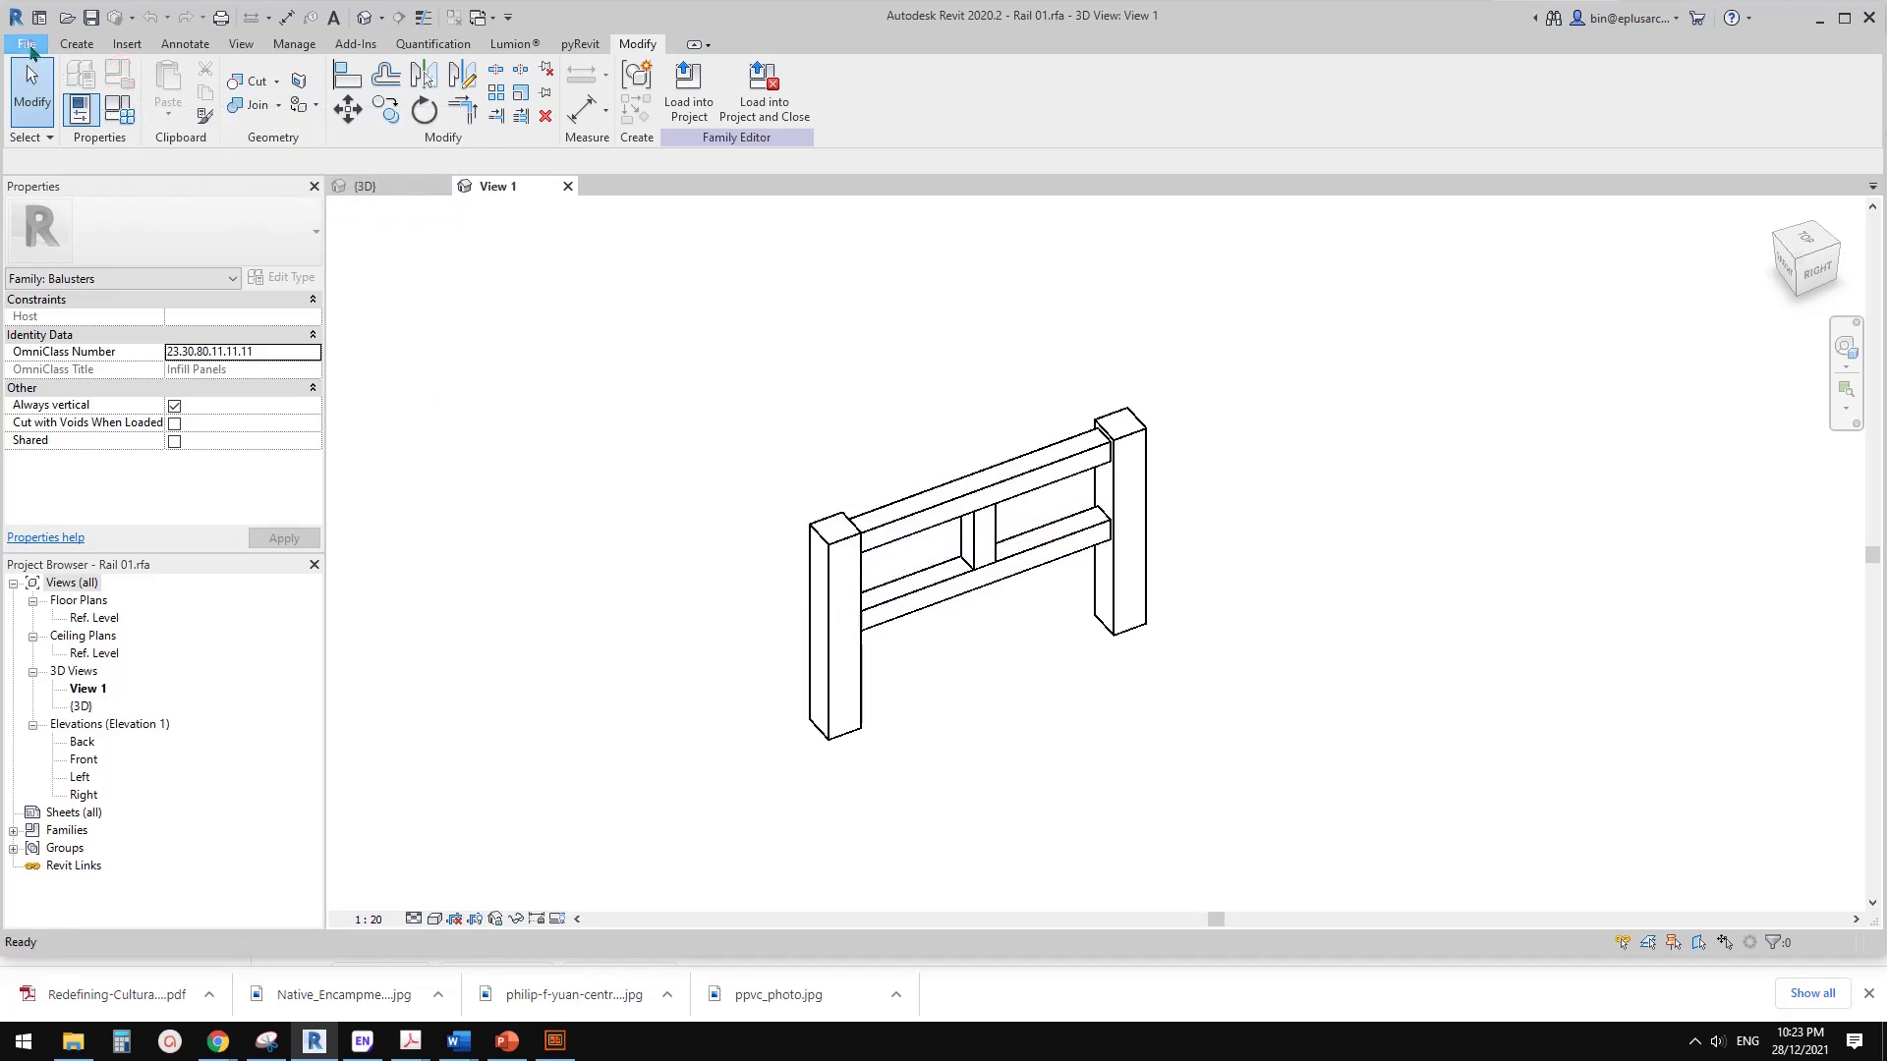
- Create a new family from the Metric Generic Model.rft template
click(30, 49)
mouse_move(126, 142)
click(258, 201)
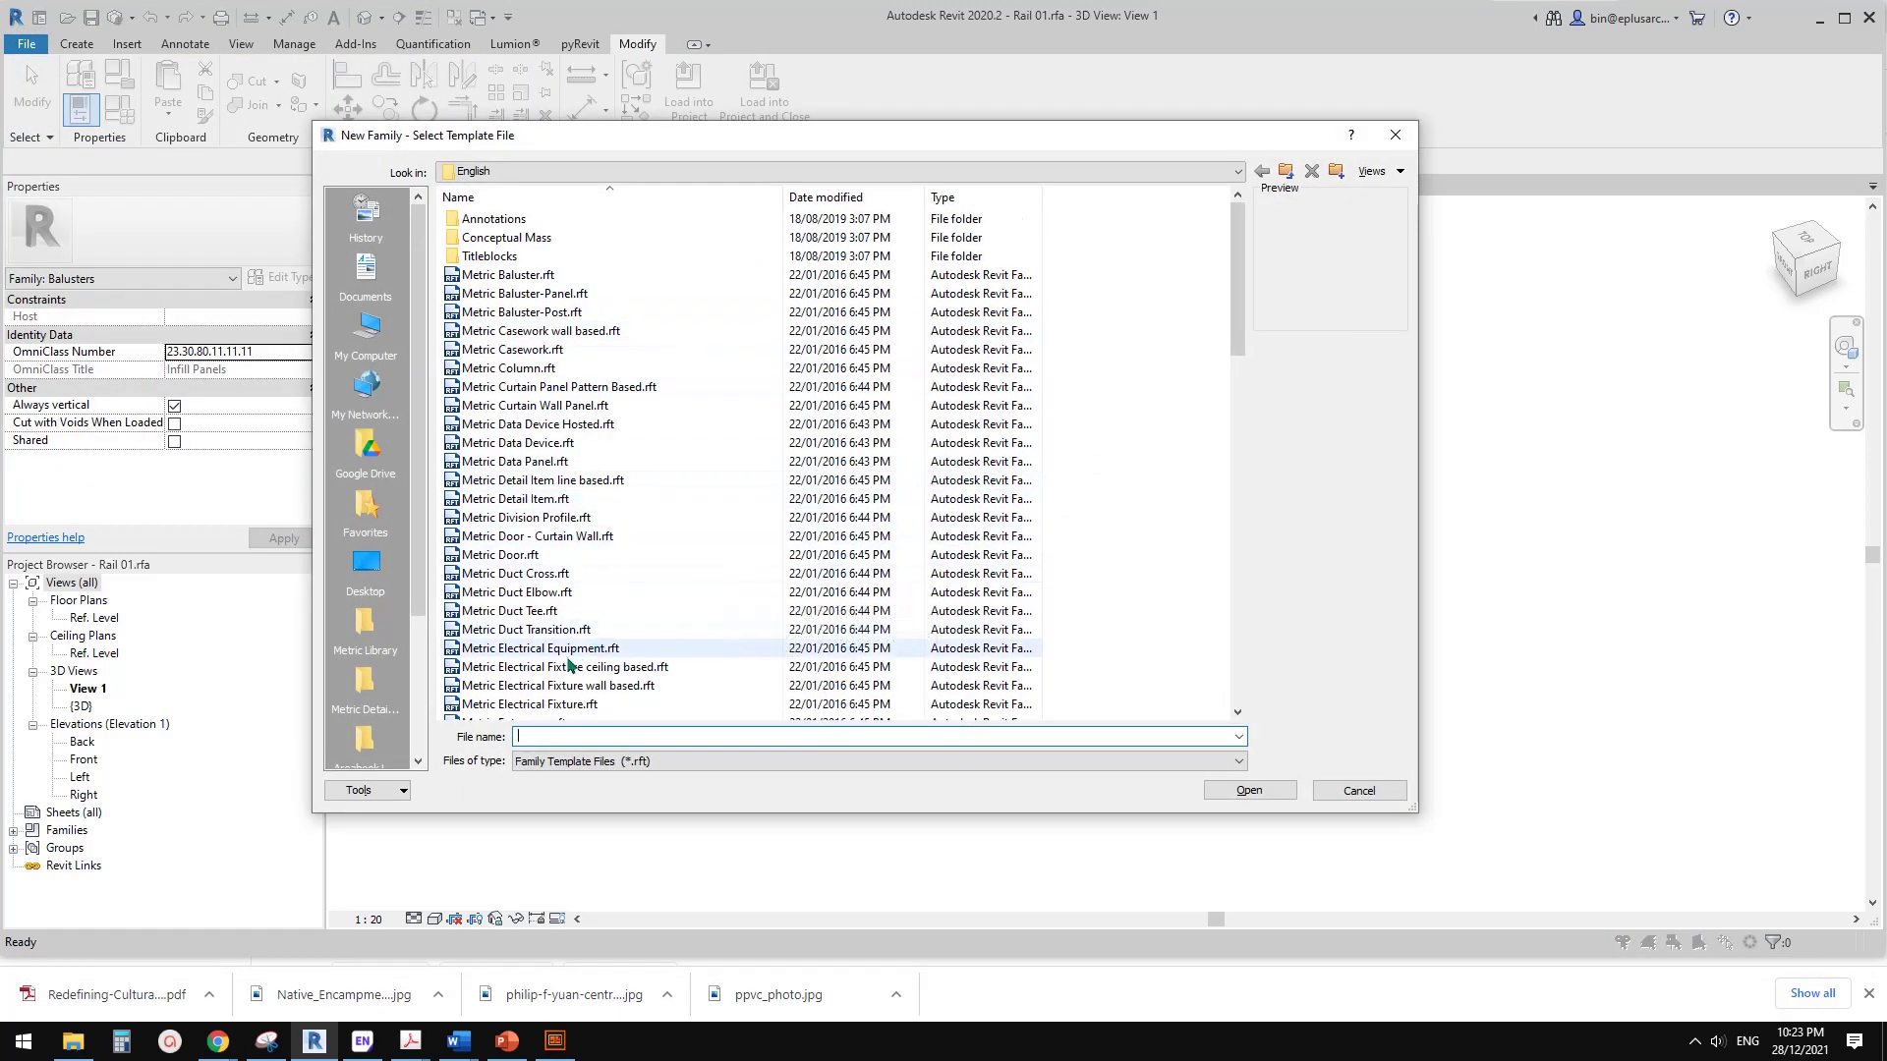
scroll(568, 665, down, 6)
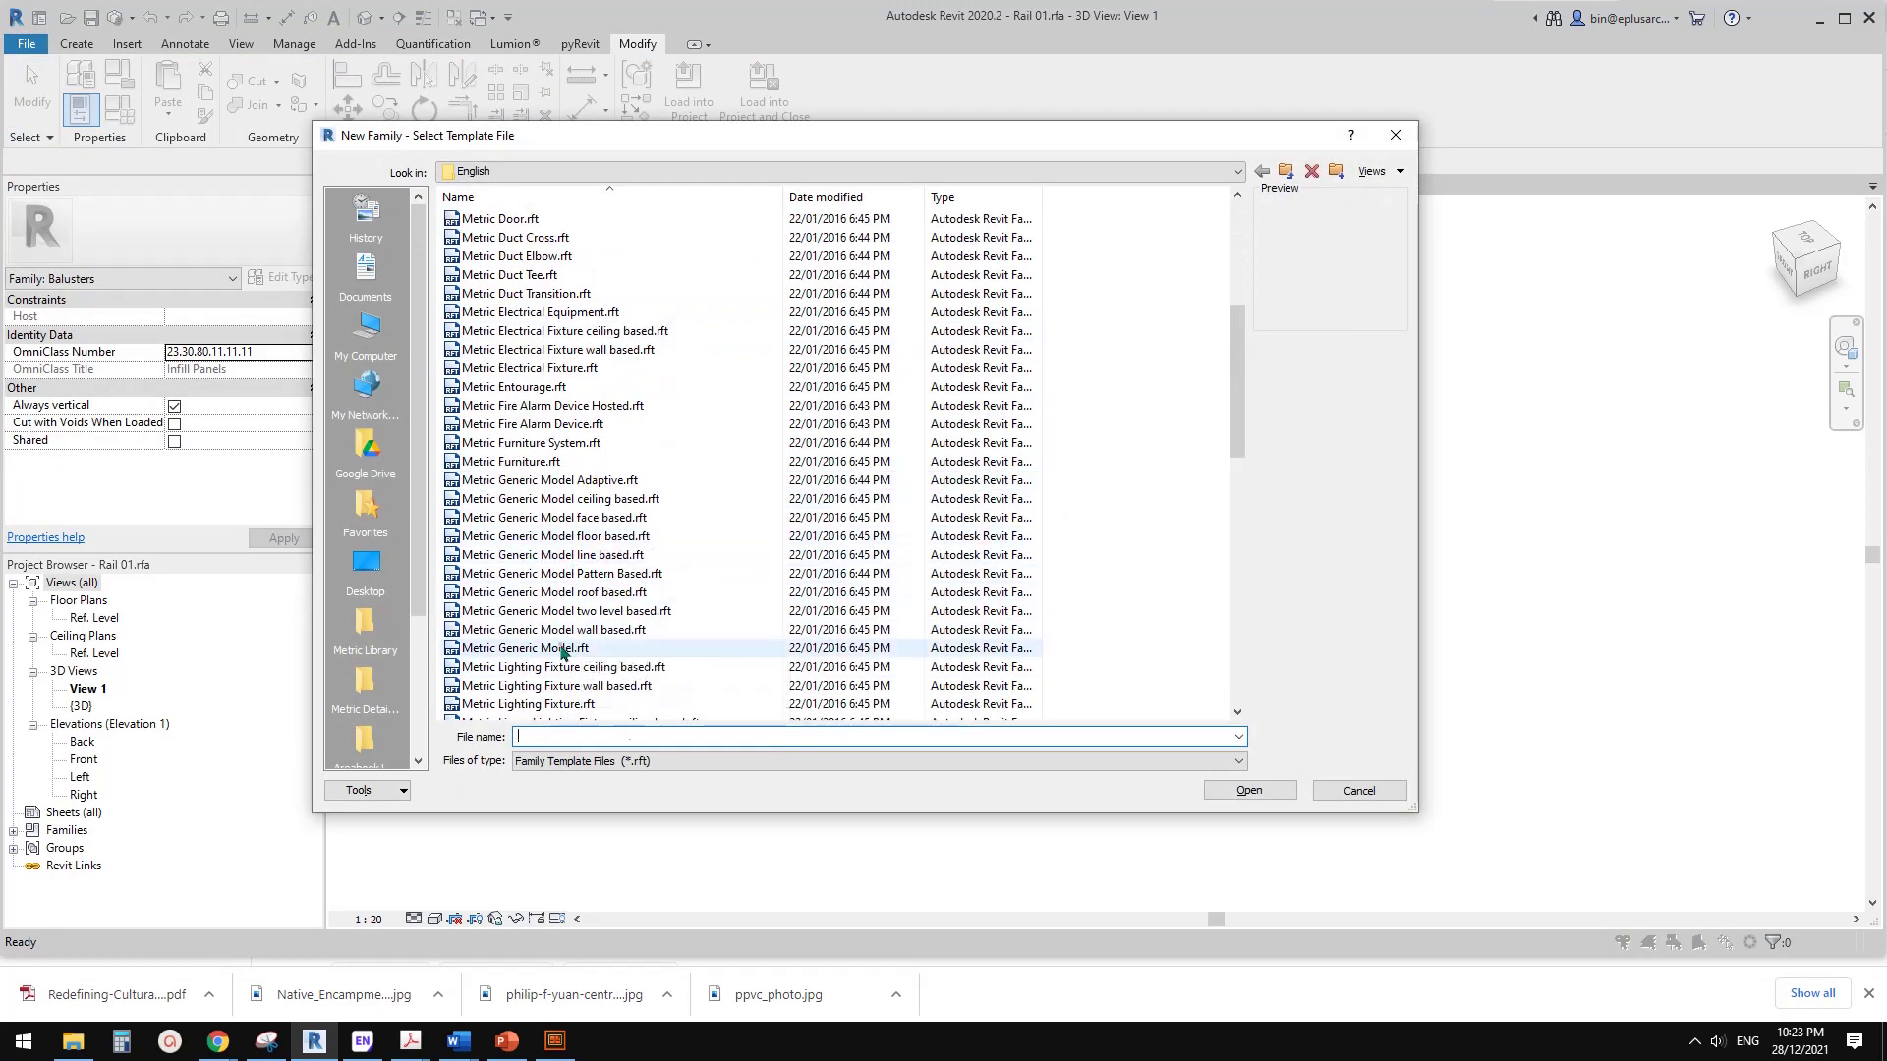
double_click(563, 649)
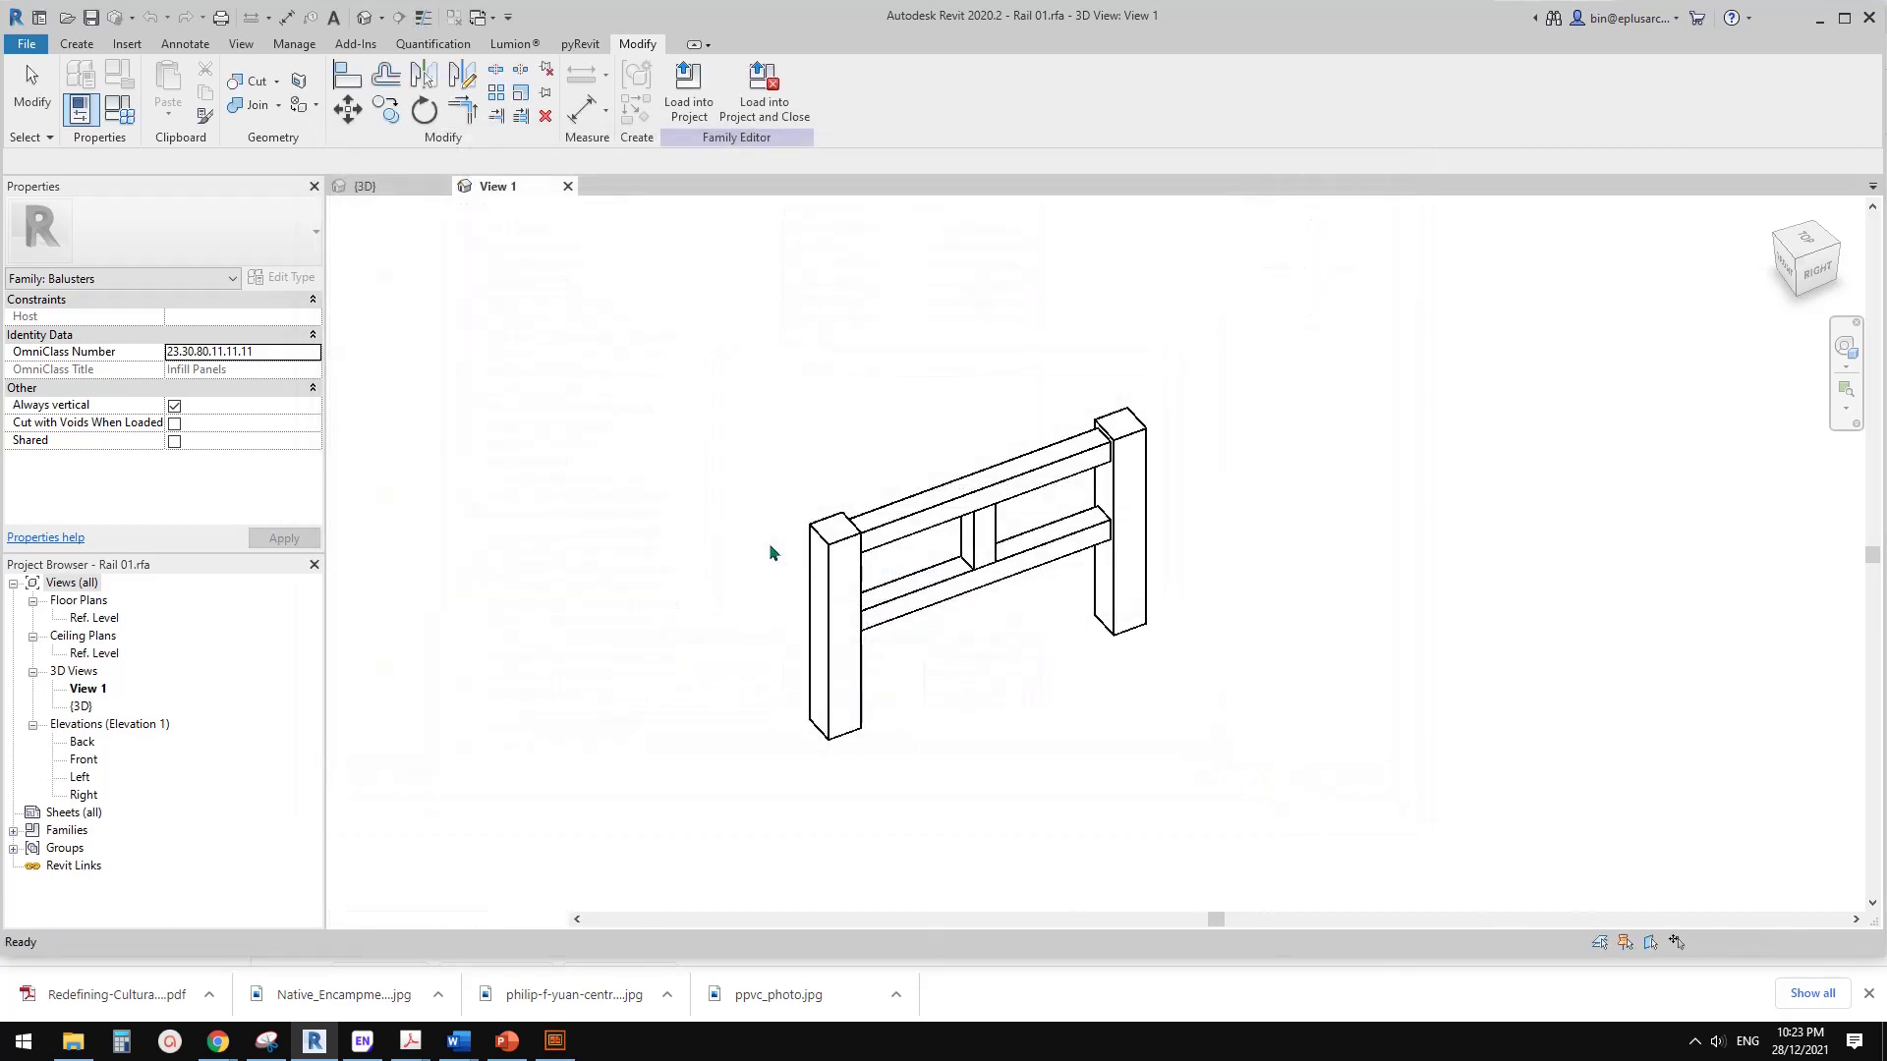
- Copy all the Rail 01 panel geometry and paste it into the new family's Ref. Level plan, aligned to the current view
click(517, 191)
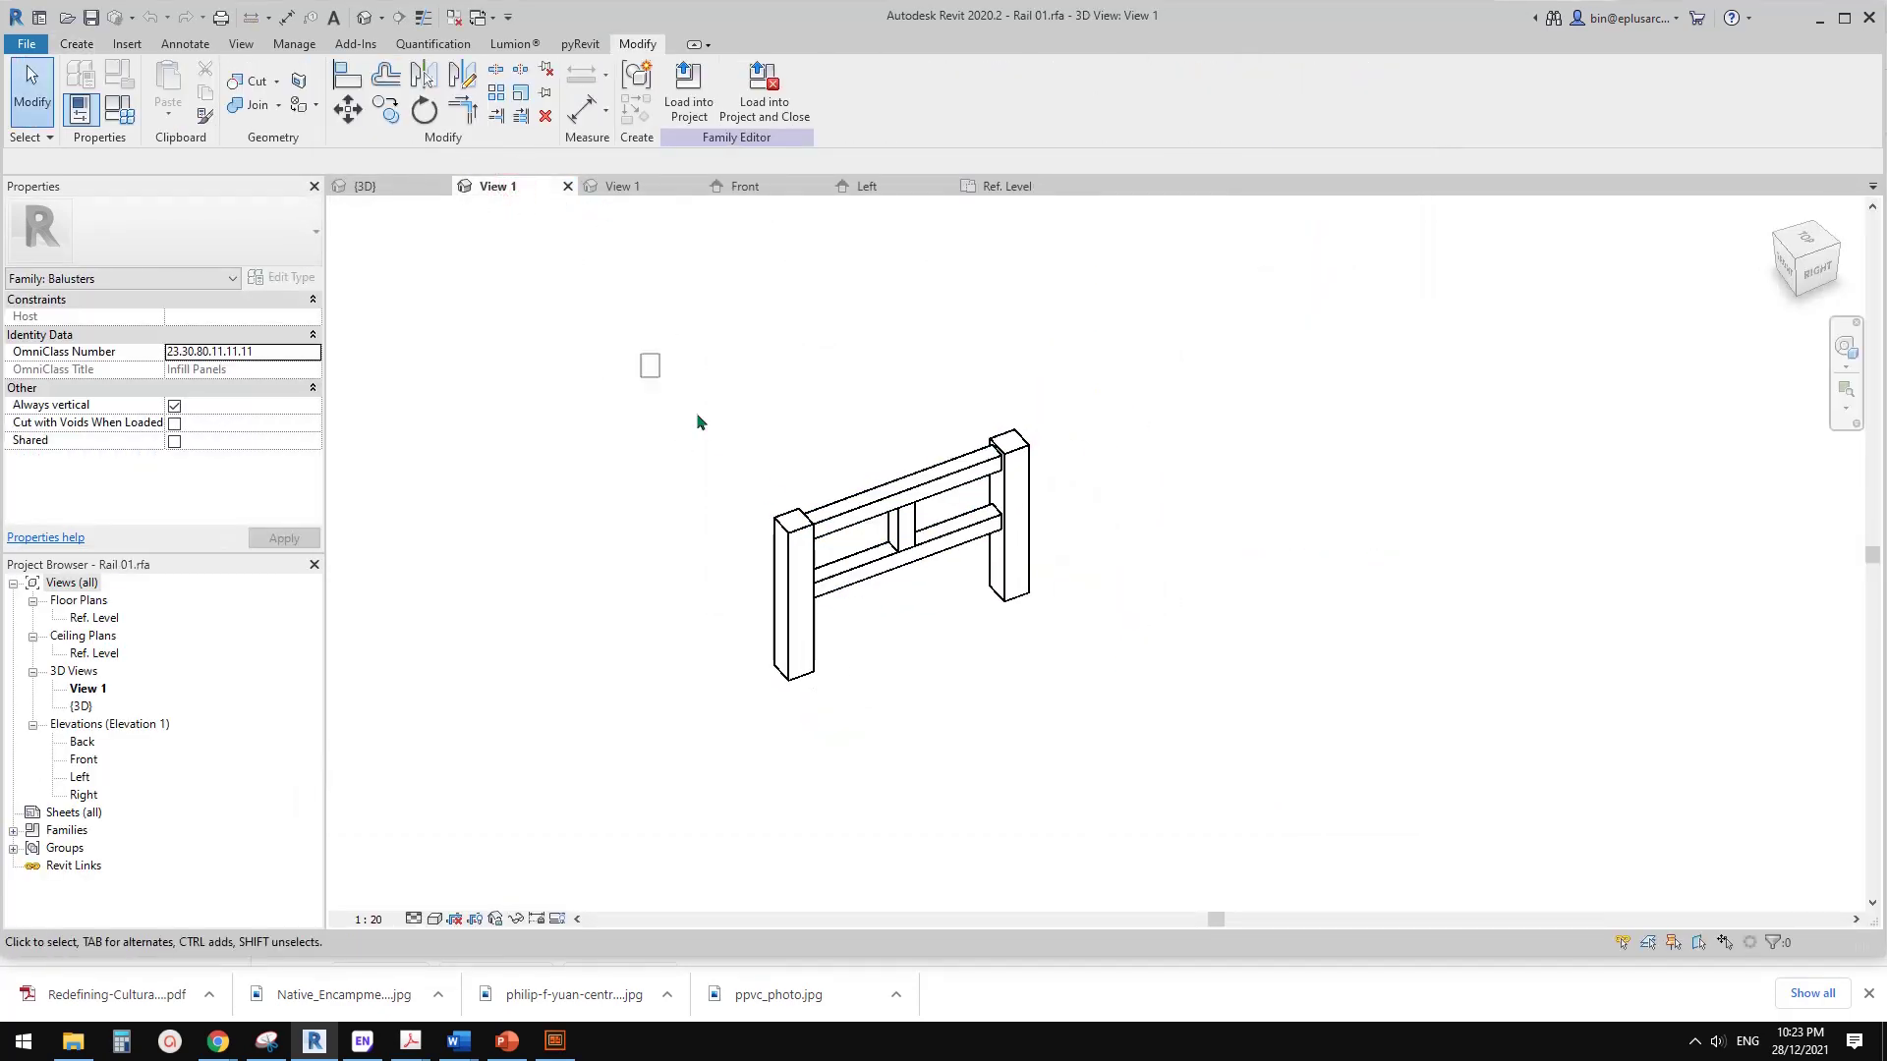
drag(698, 420, 1144, 755)
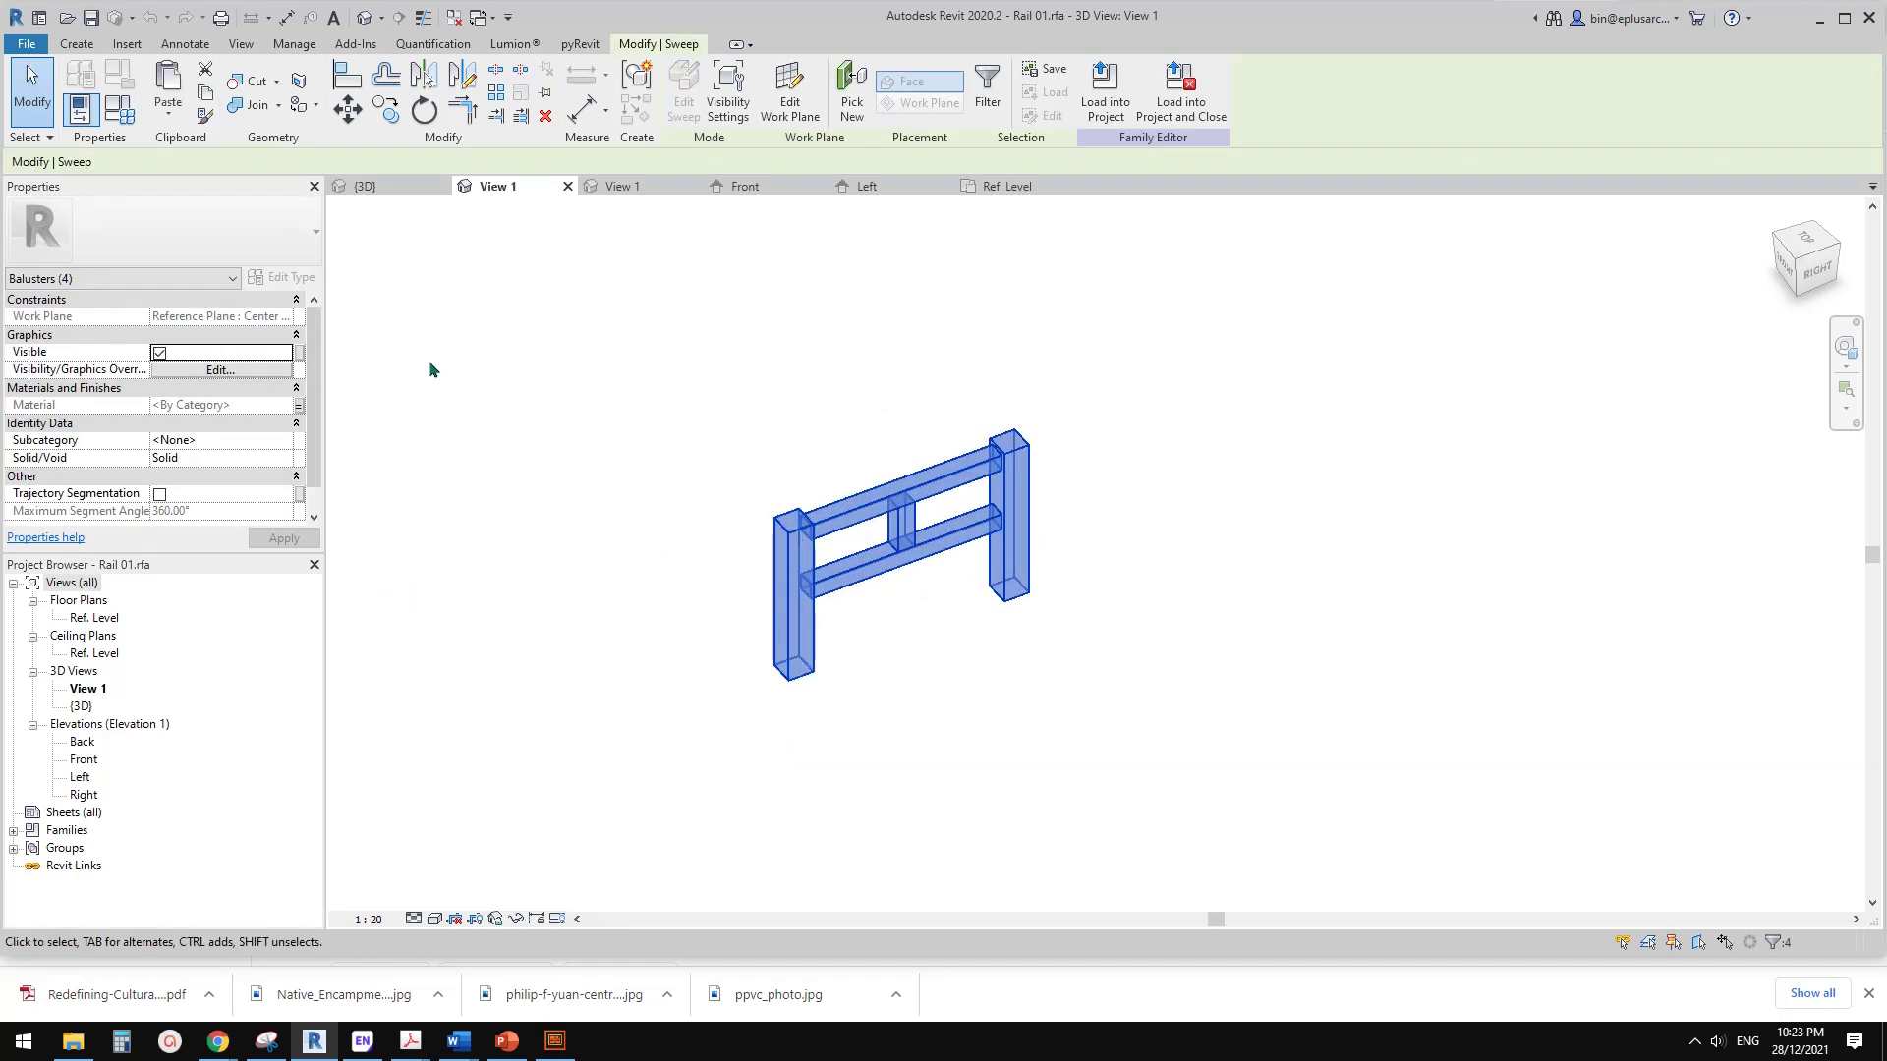
click(1010, 187)
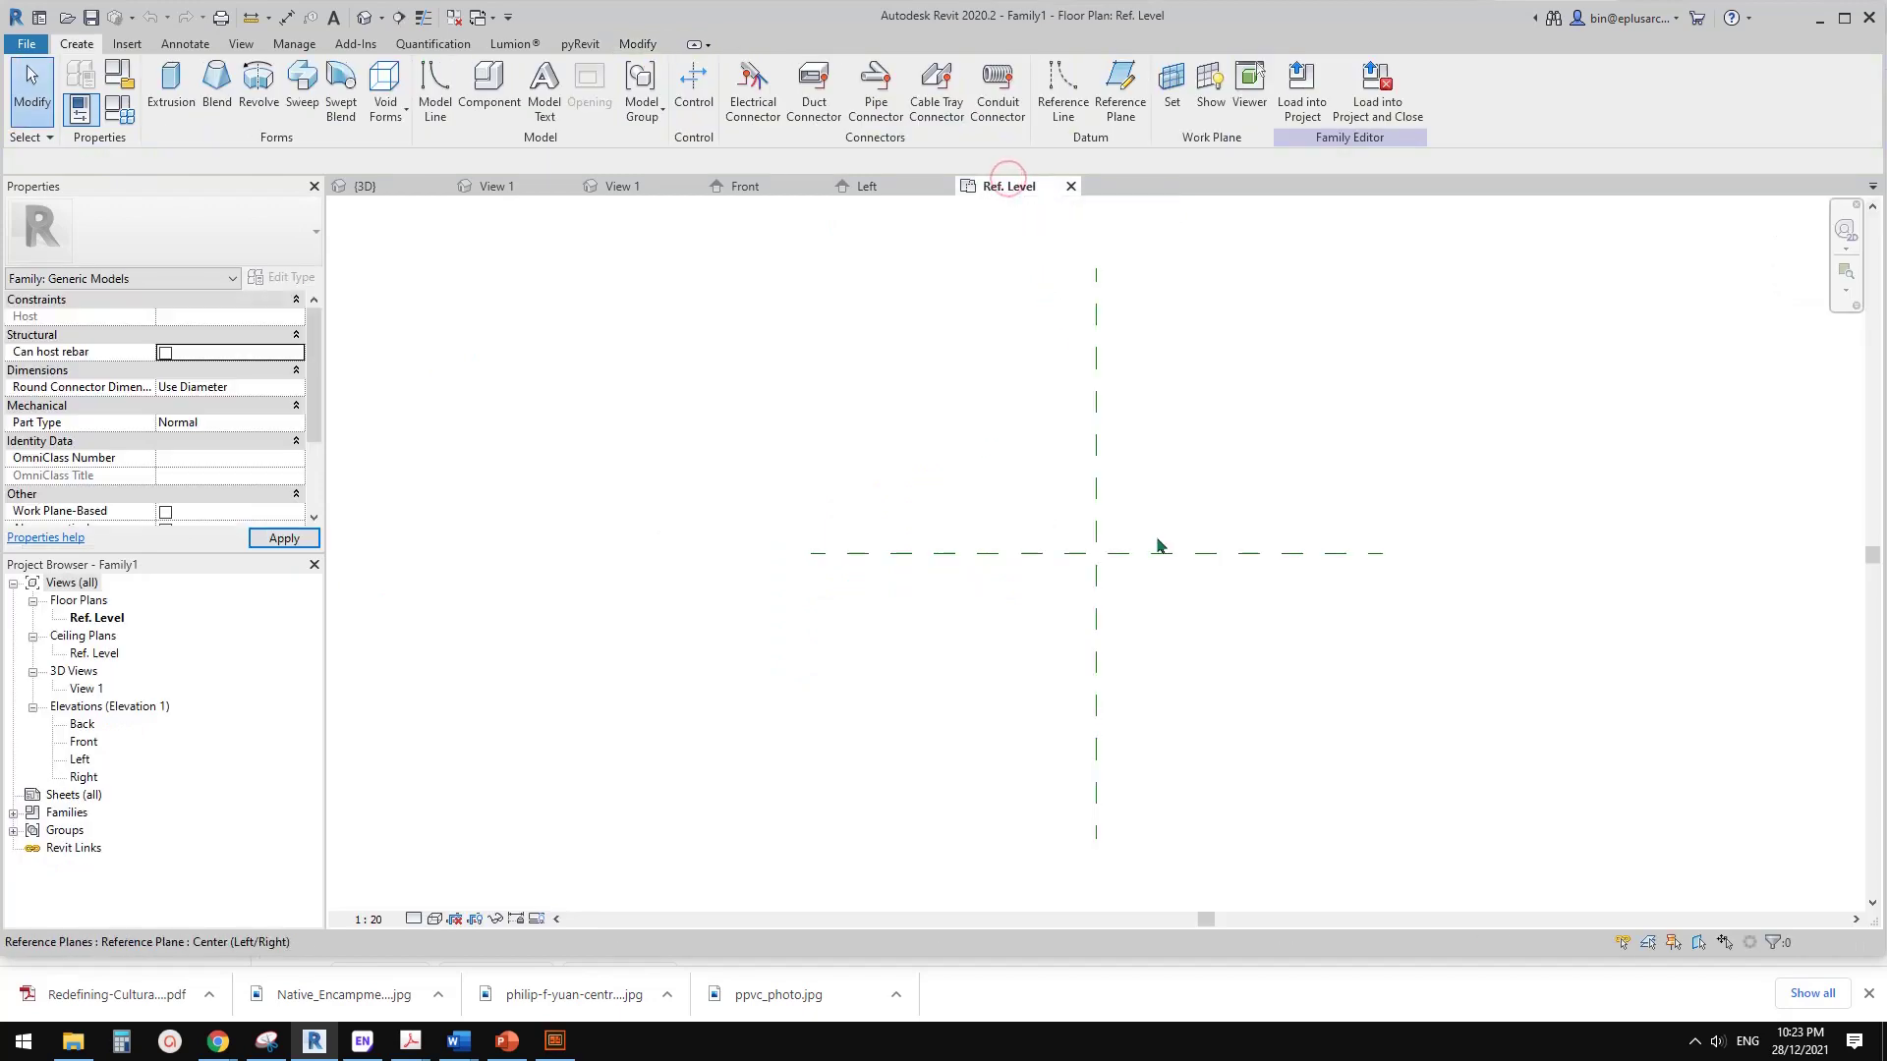
click(634, 44)
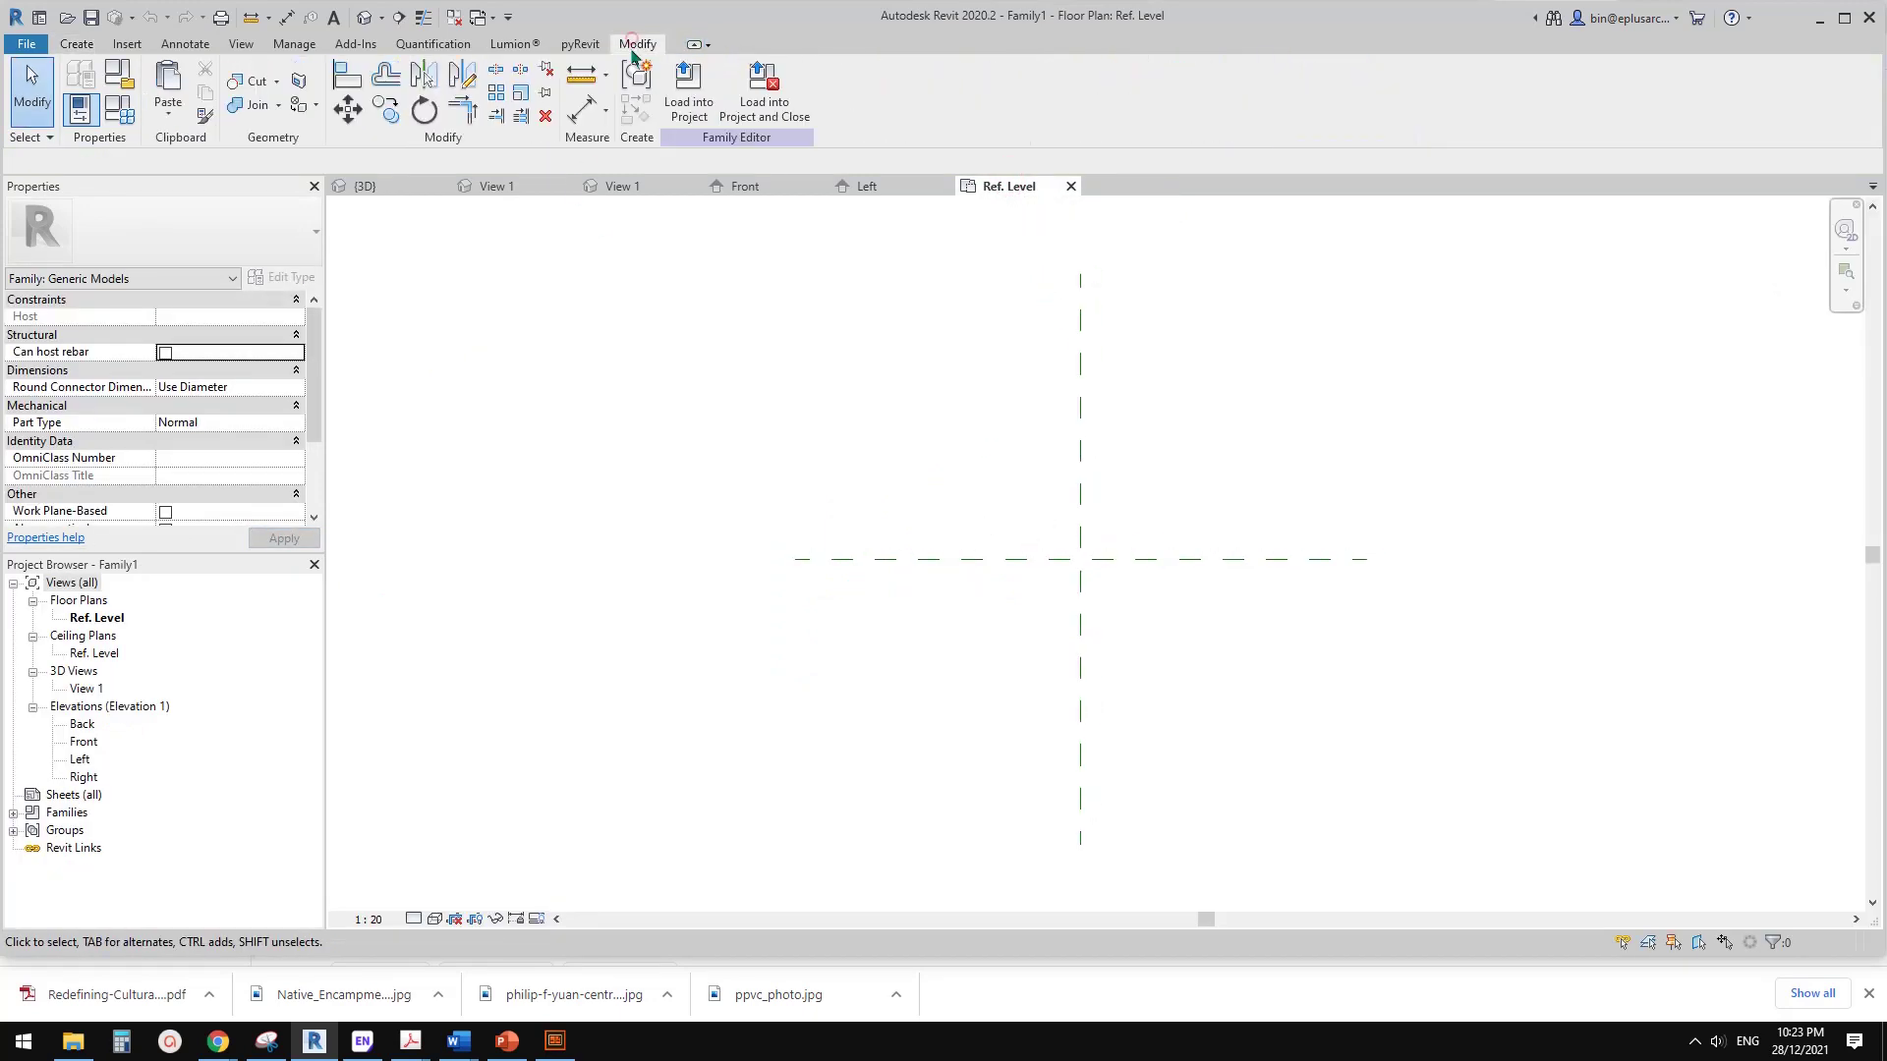
click(169, 115)
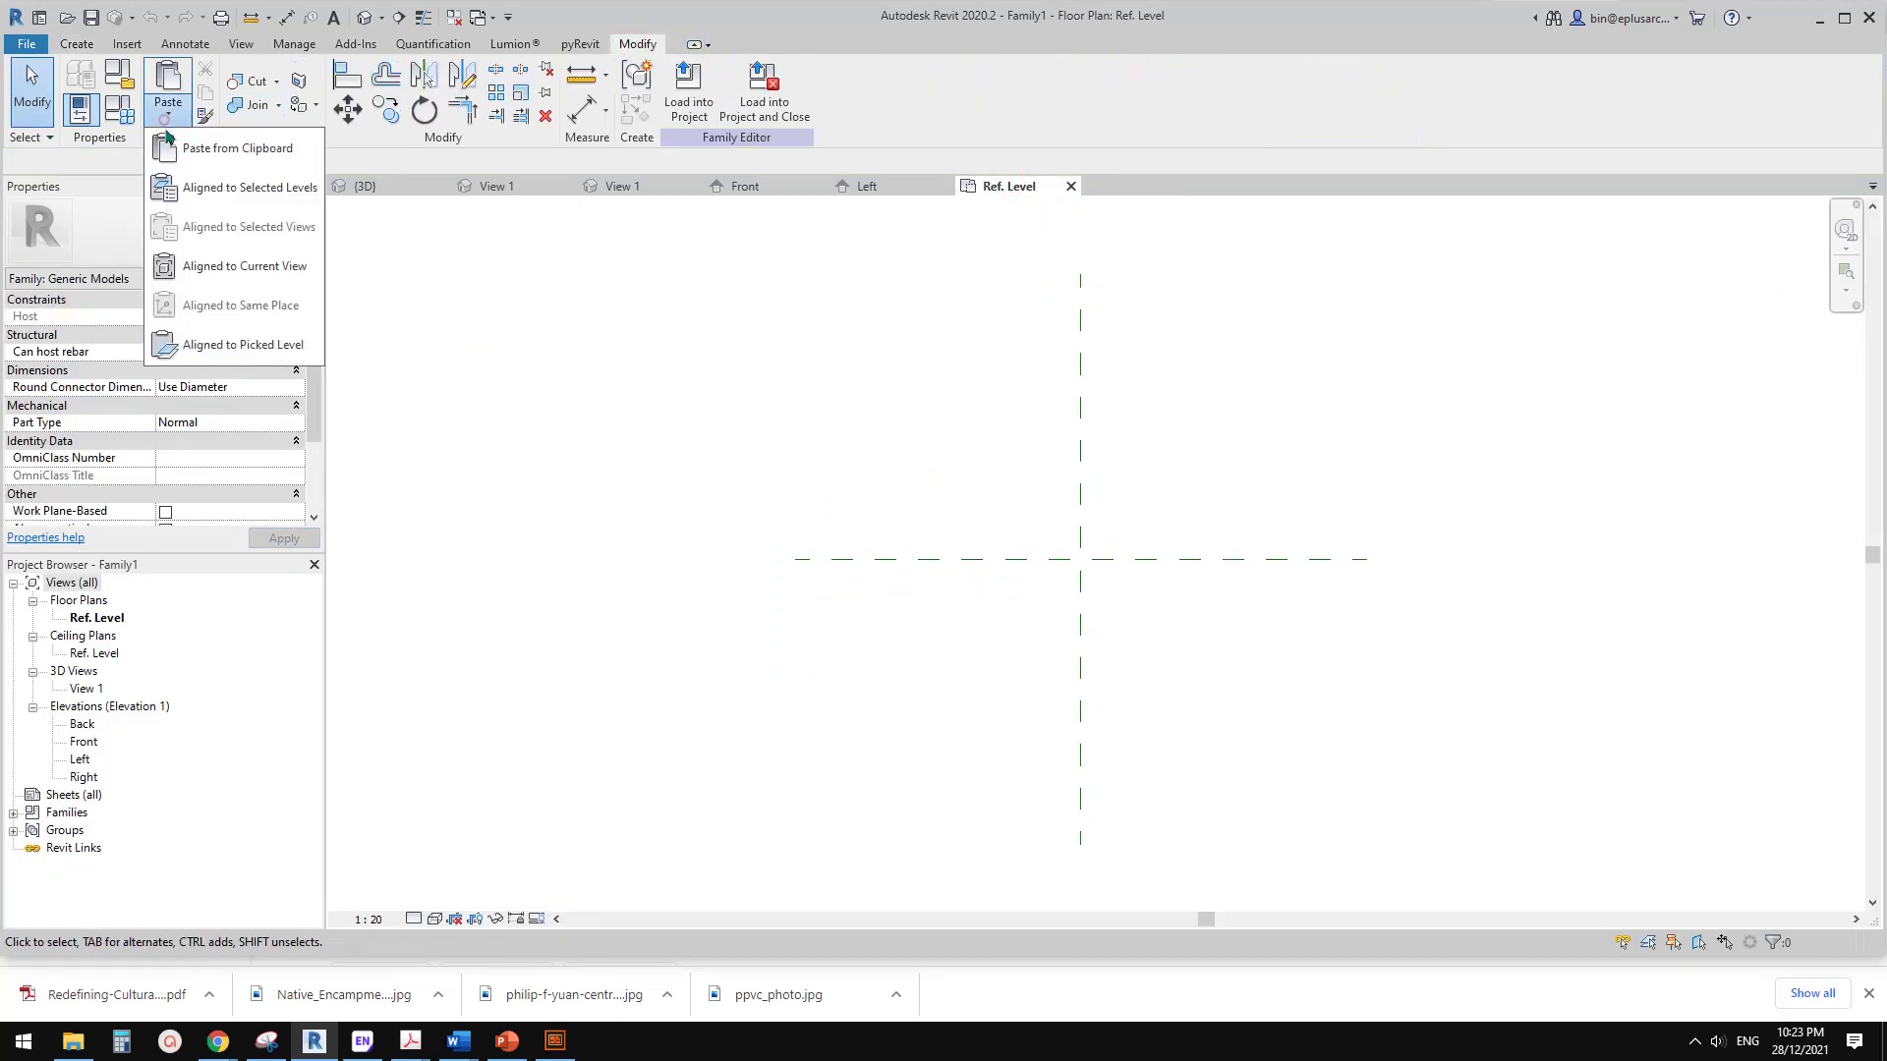
click(214, 275)
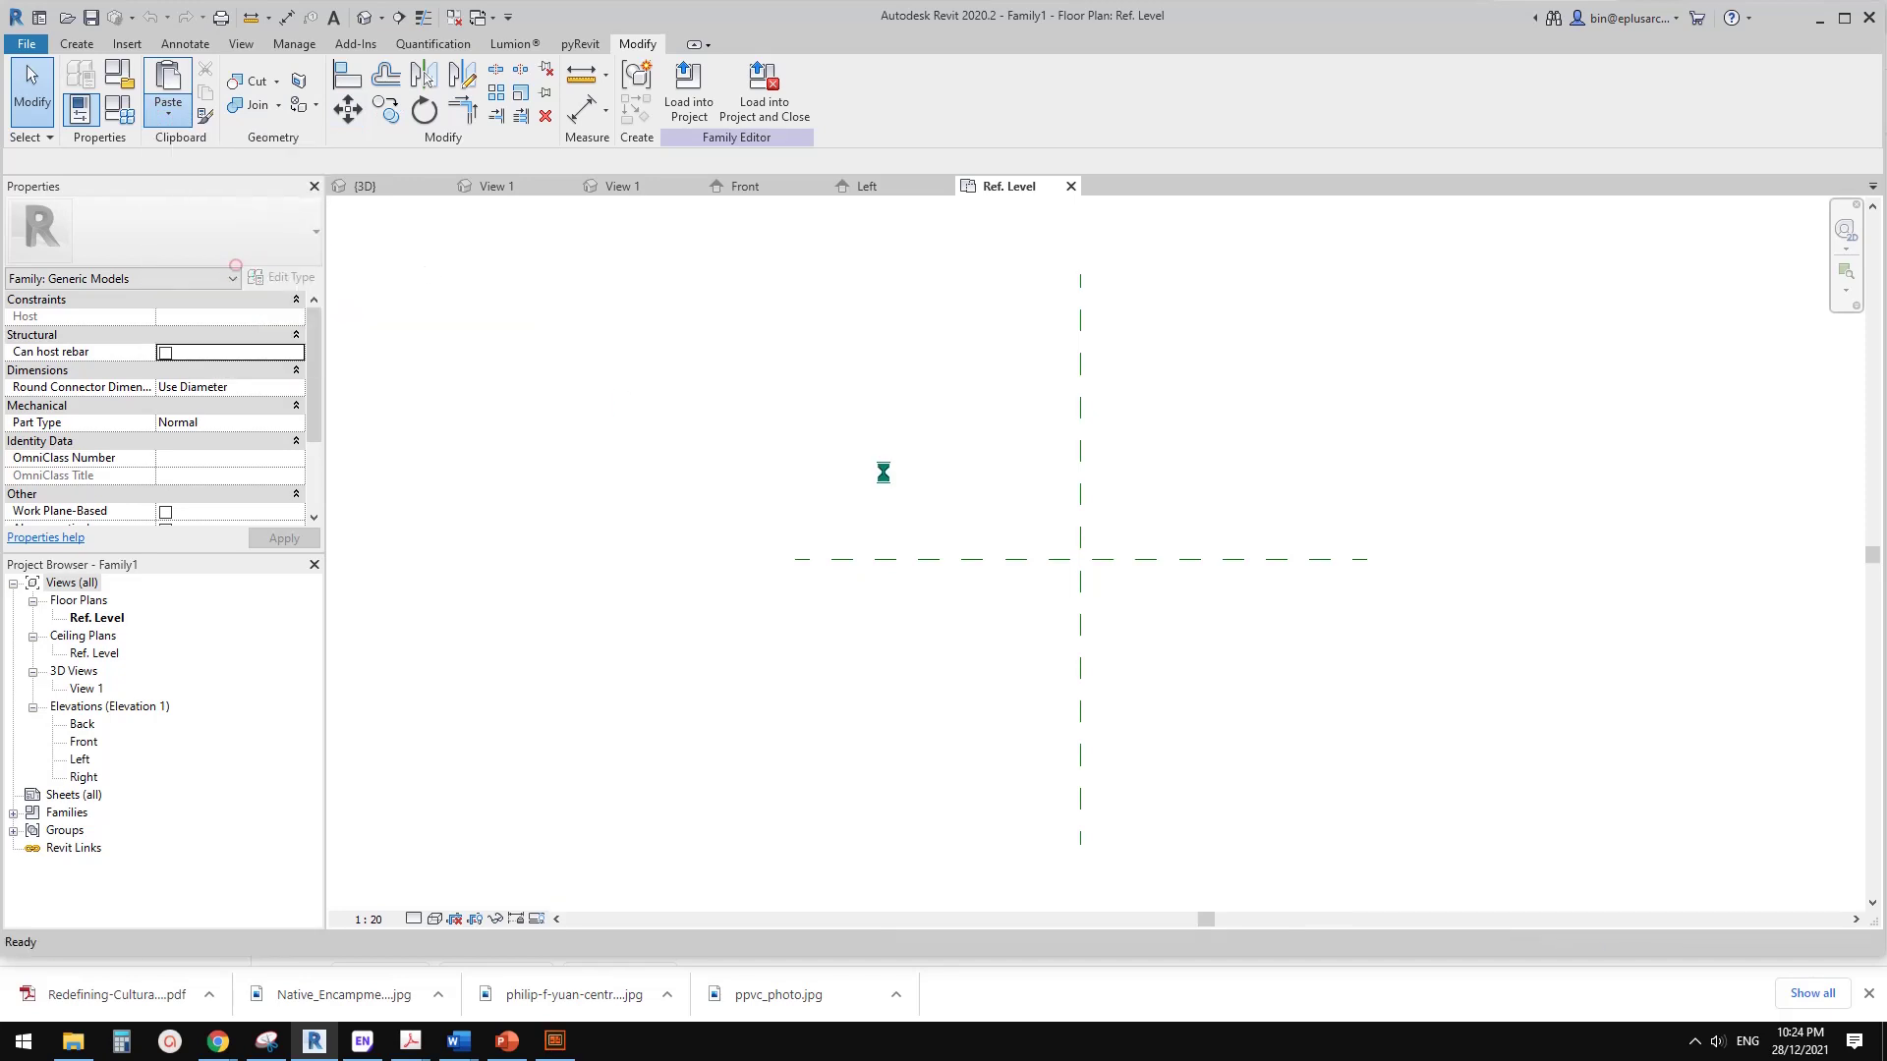
middle_drag(1255, 576, 1170, 562)
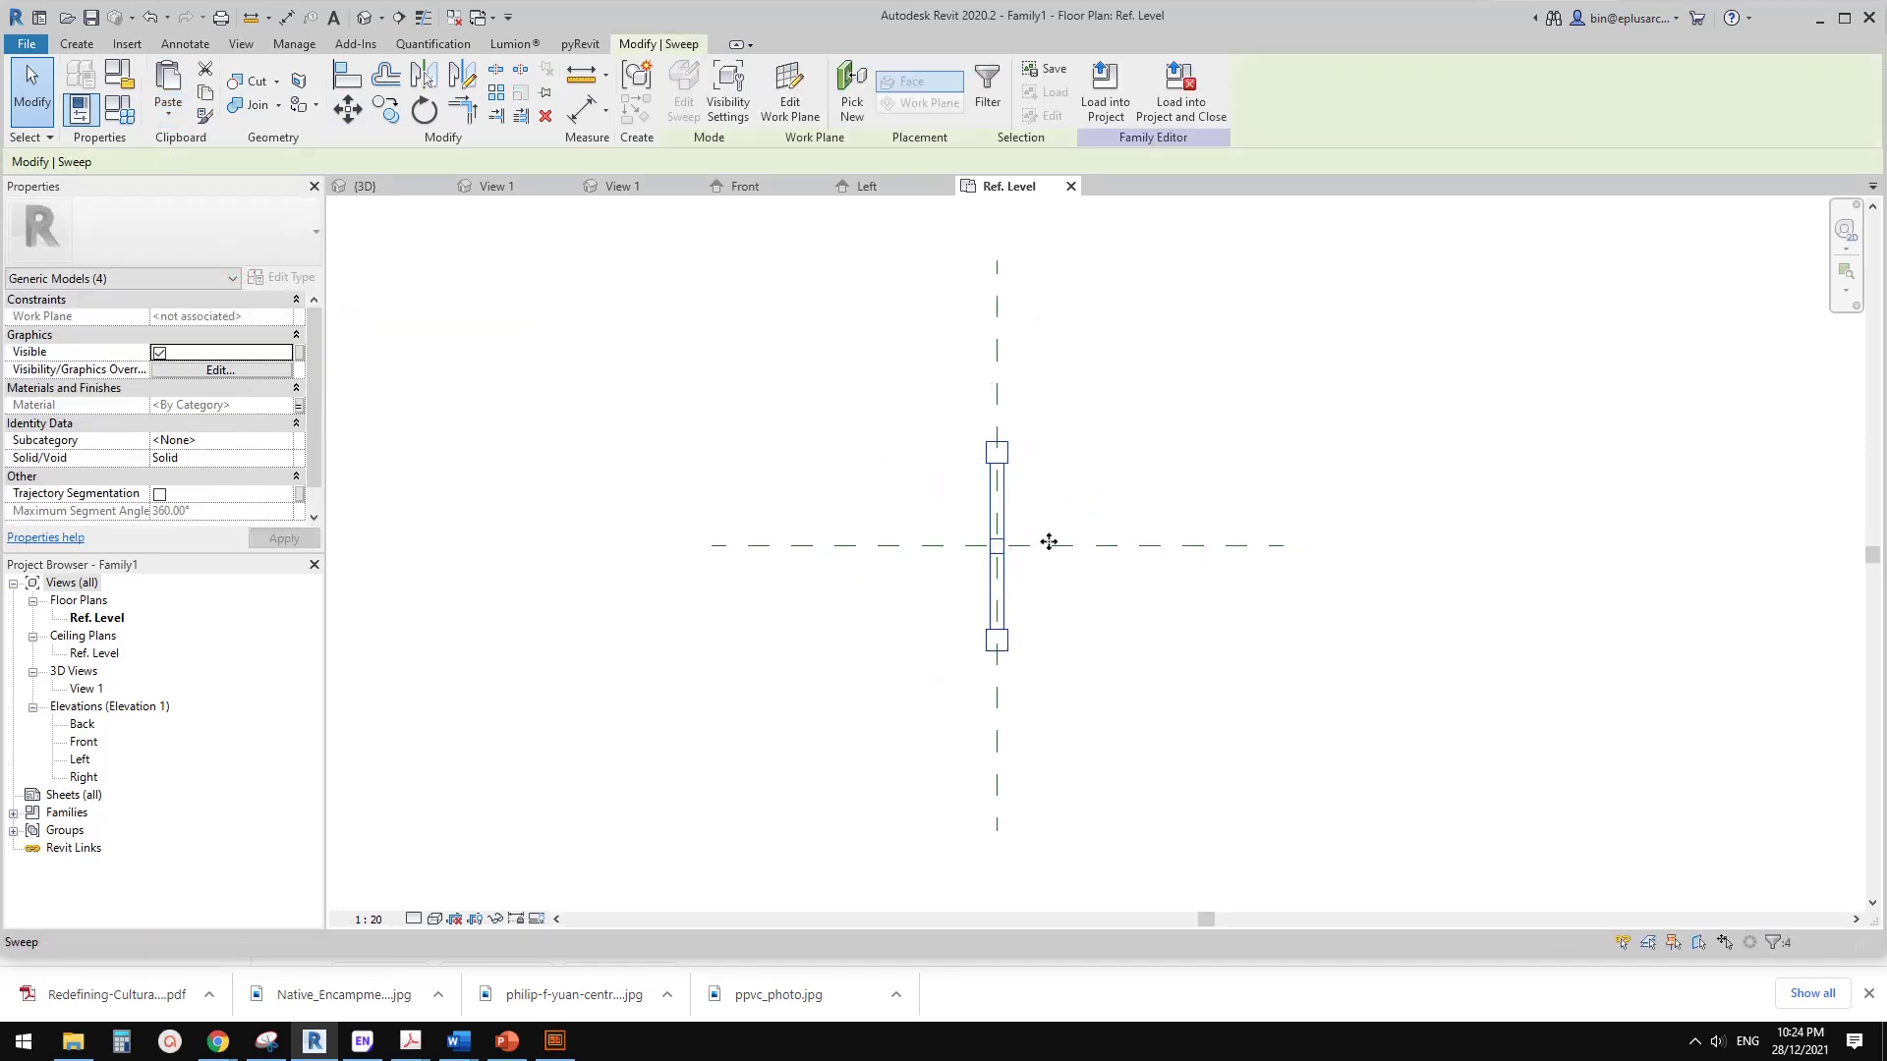
- Check the pasted panel in the default 3D view and in the Ref. Level plan
click(364, 17)
scroll(847, 548, down, 3)
shift+middle_drag(847, 547, 1061, 599)
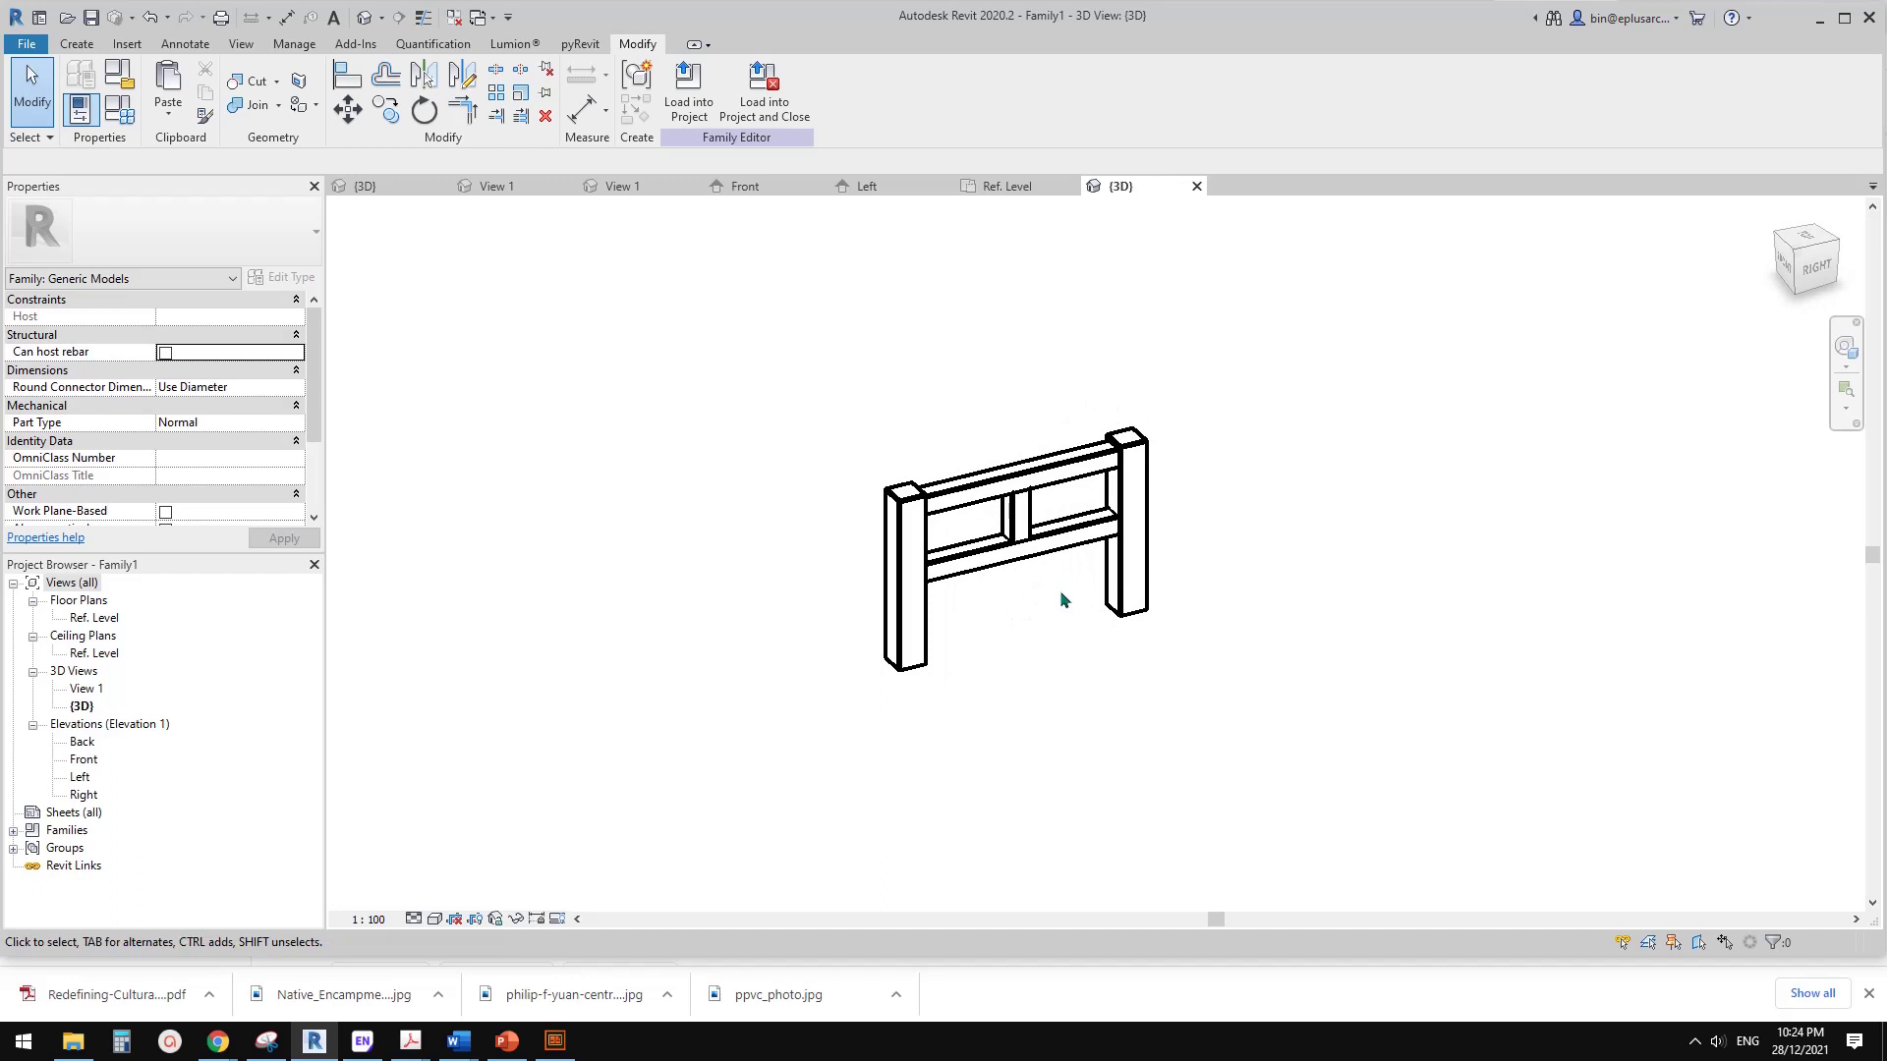
double_click(93, 618)
scroll(881, 560, up, 2)
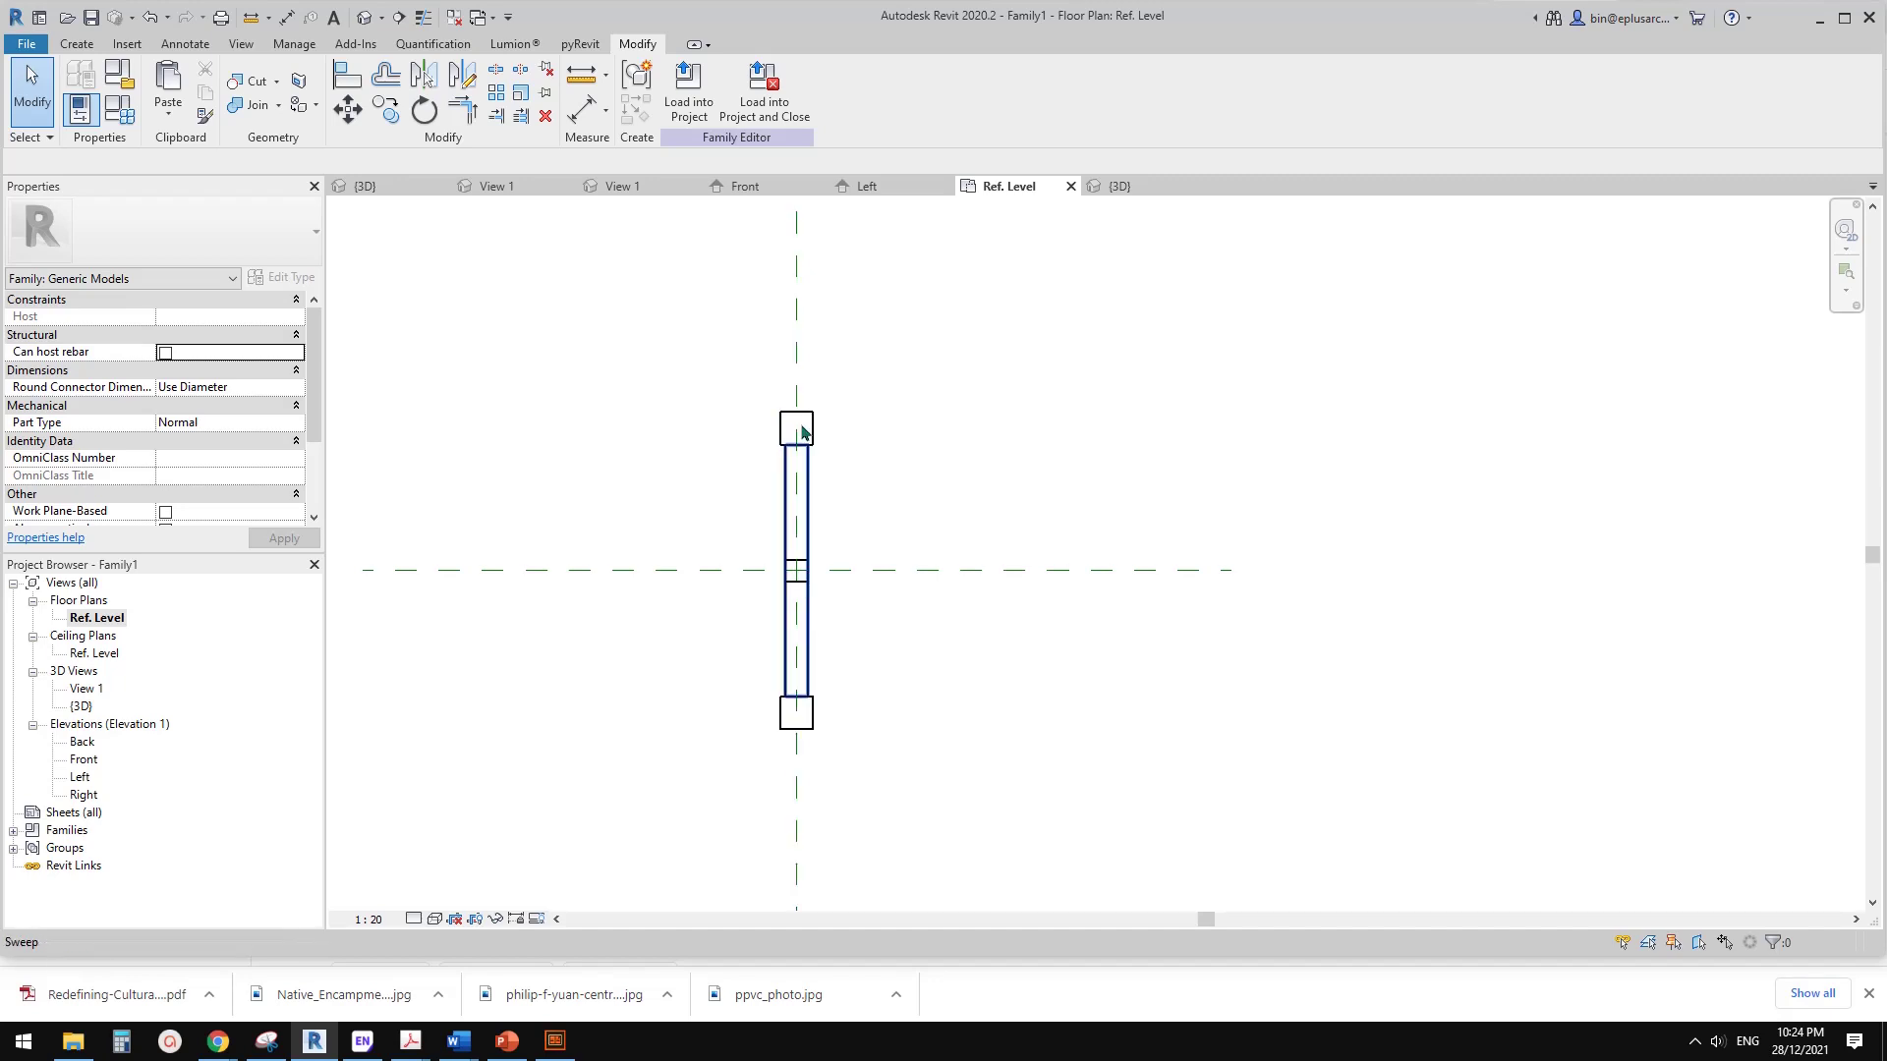
- Examine Rail 01's reference planes and dimensions in its Ref. Level plan and Left elevation, and close the inactive views
click(493, 187)
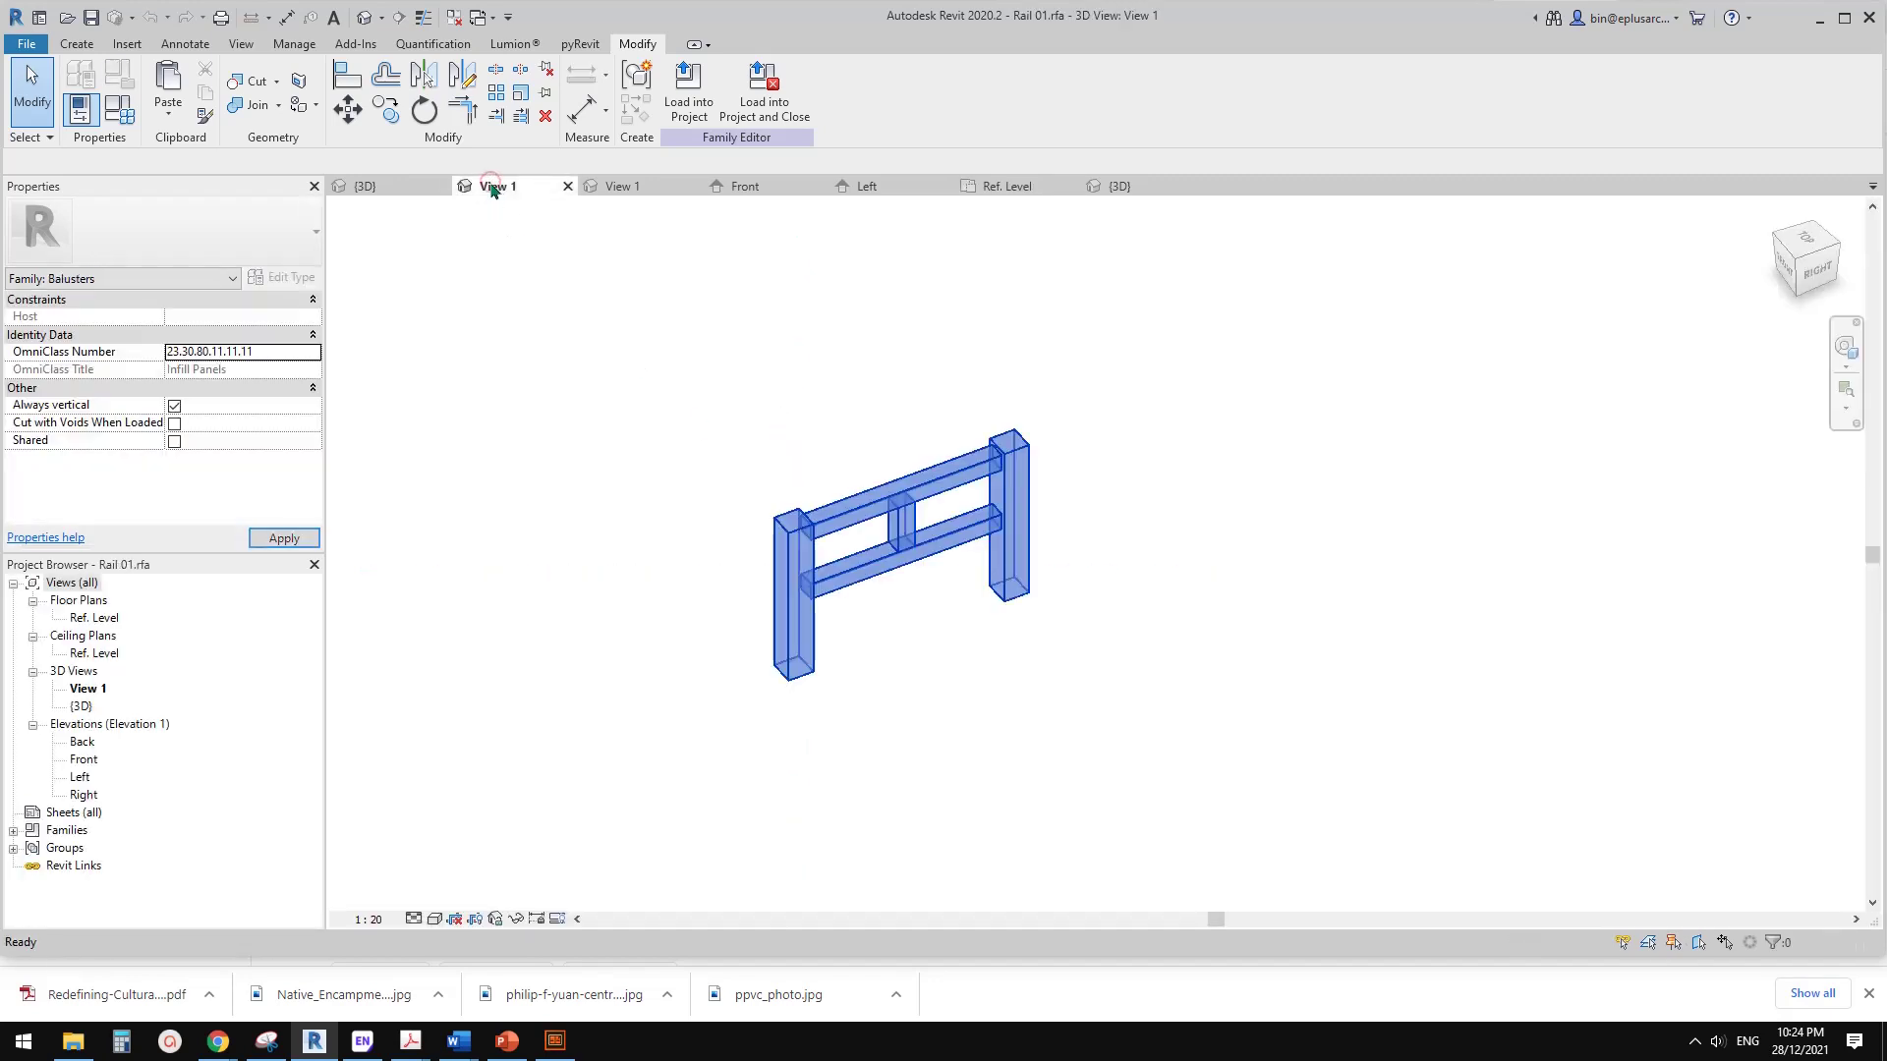
double_click(96, 618)
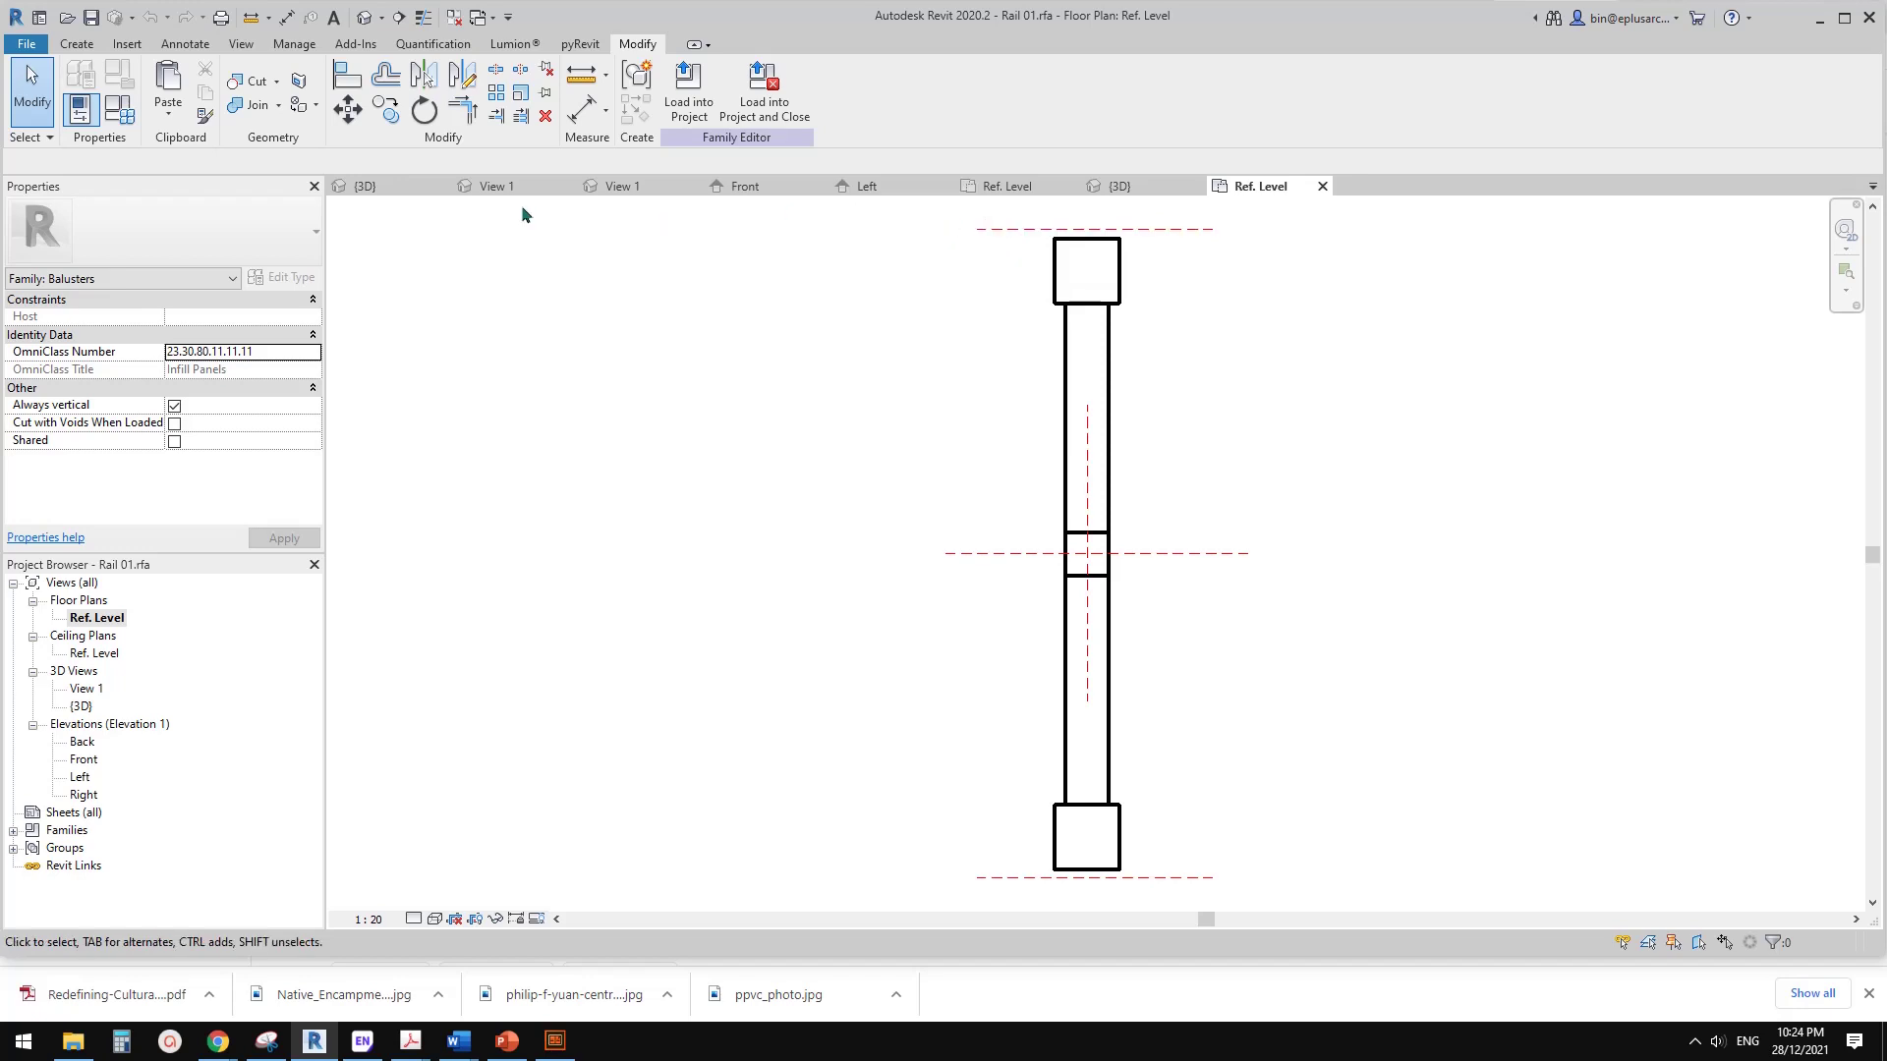
double_click(78, 780)
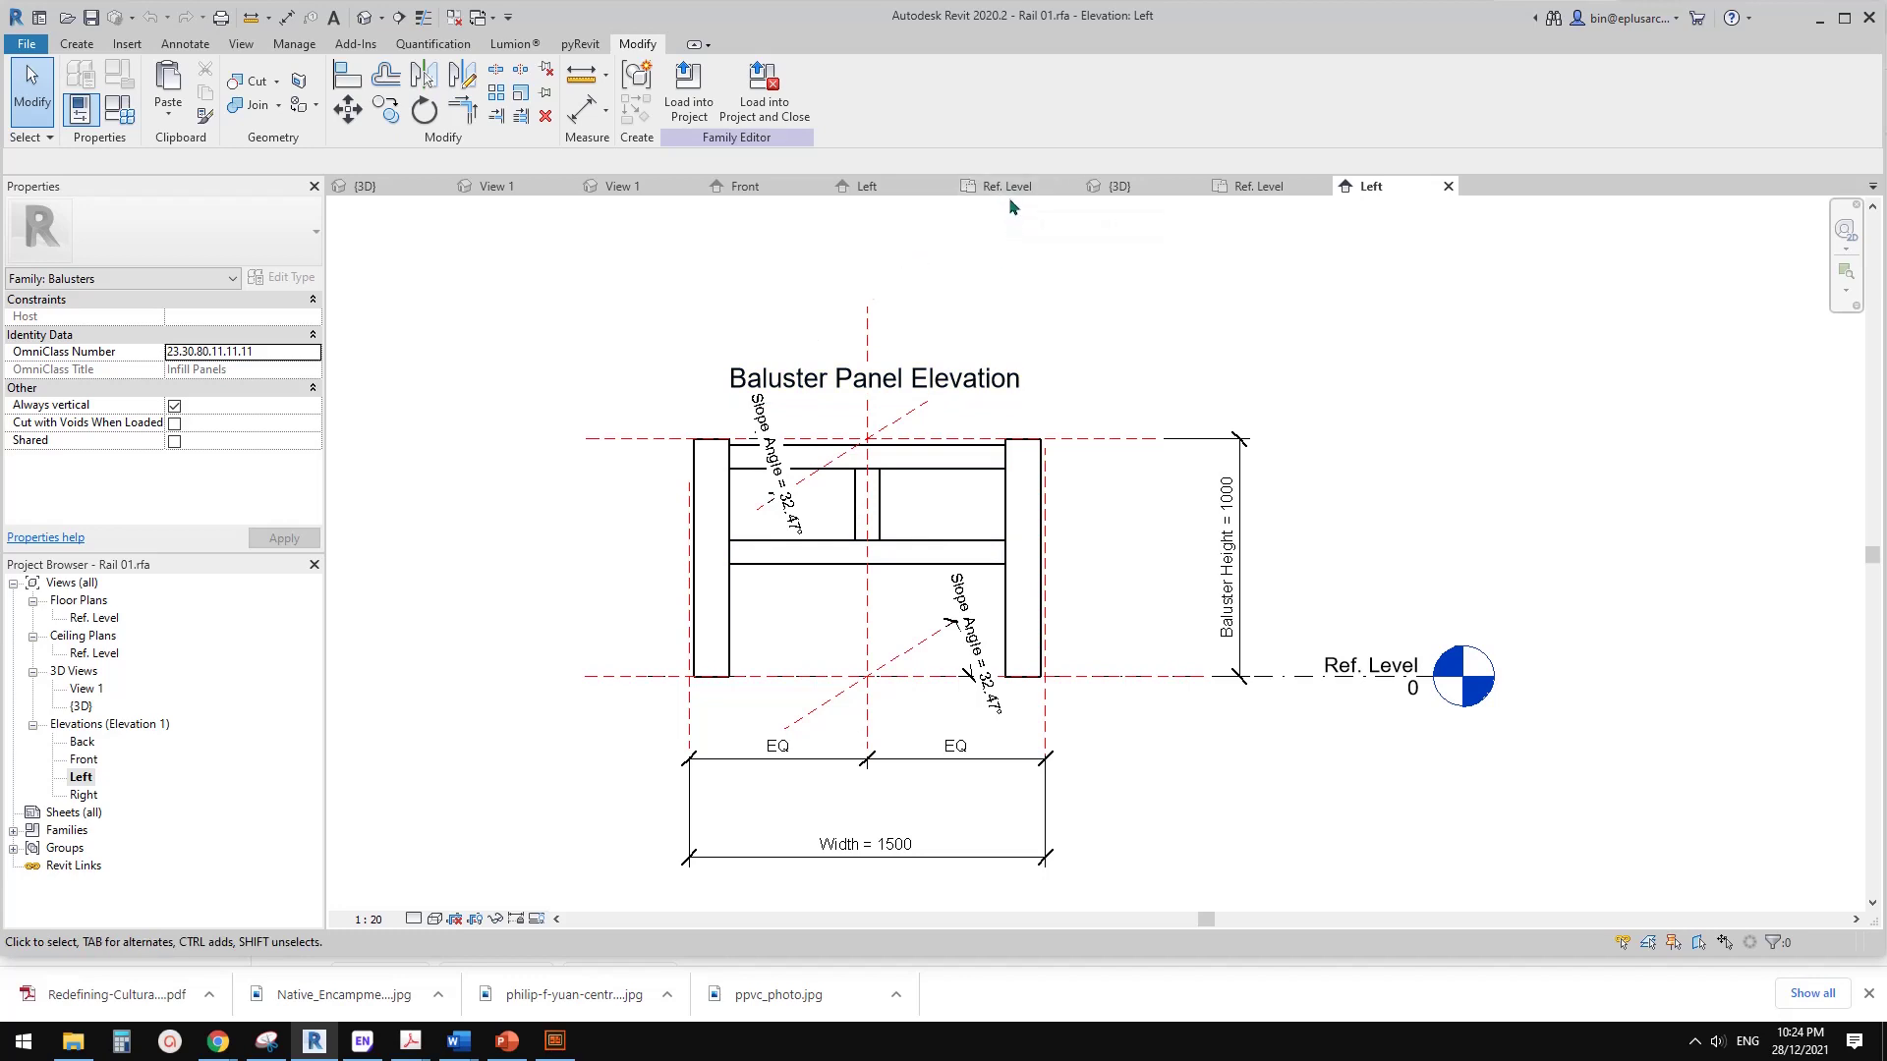
click(453, 19)
- Open the new generic model family's Left elevation and review its parameters in Family Types
click(506, 187)
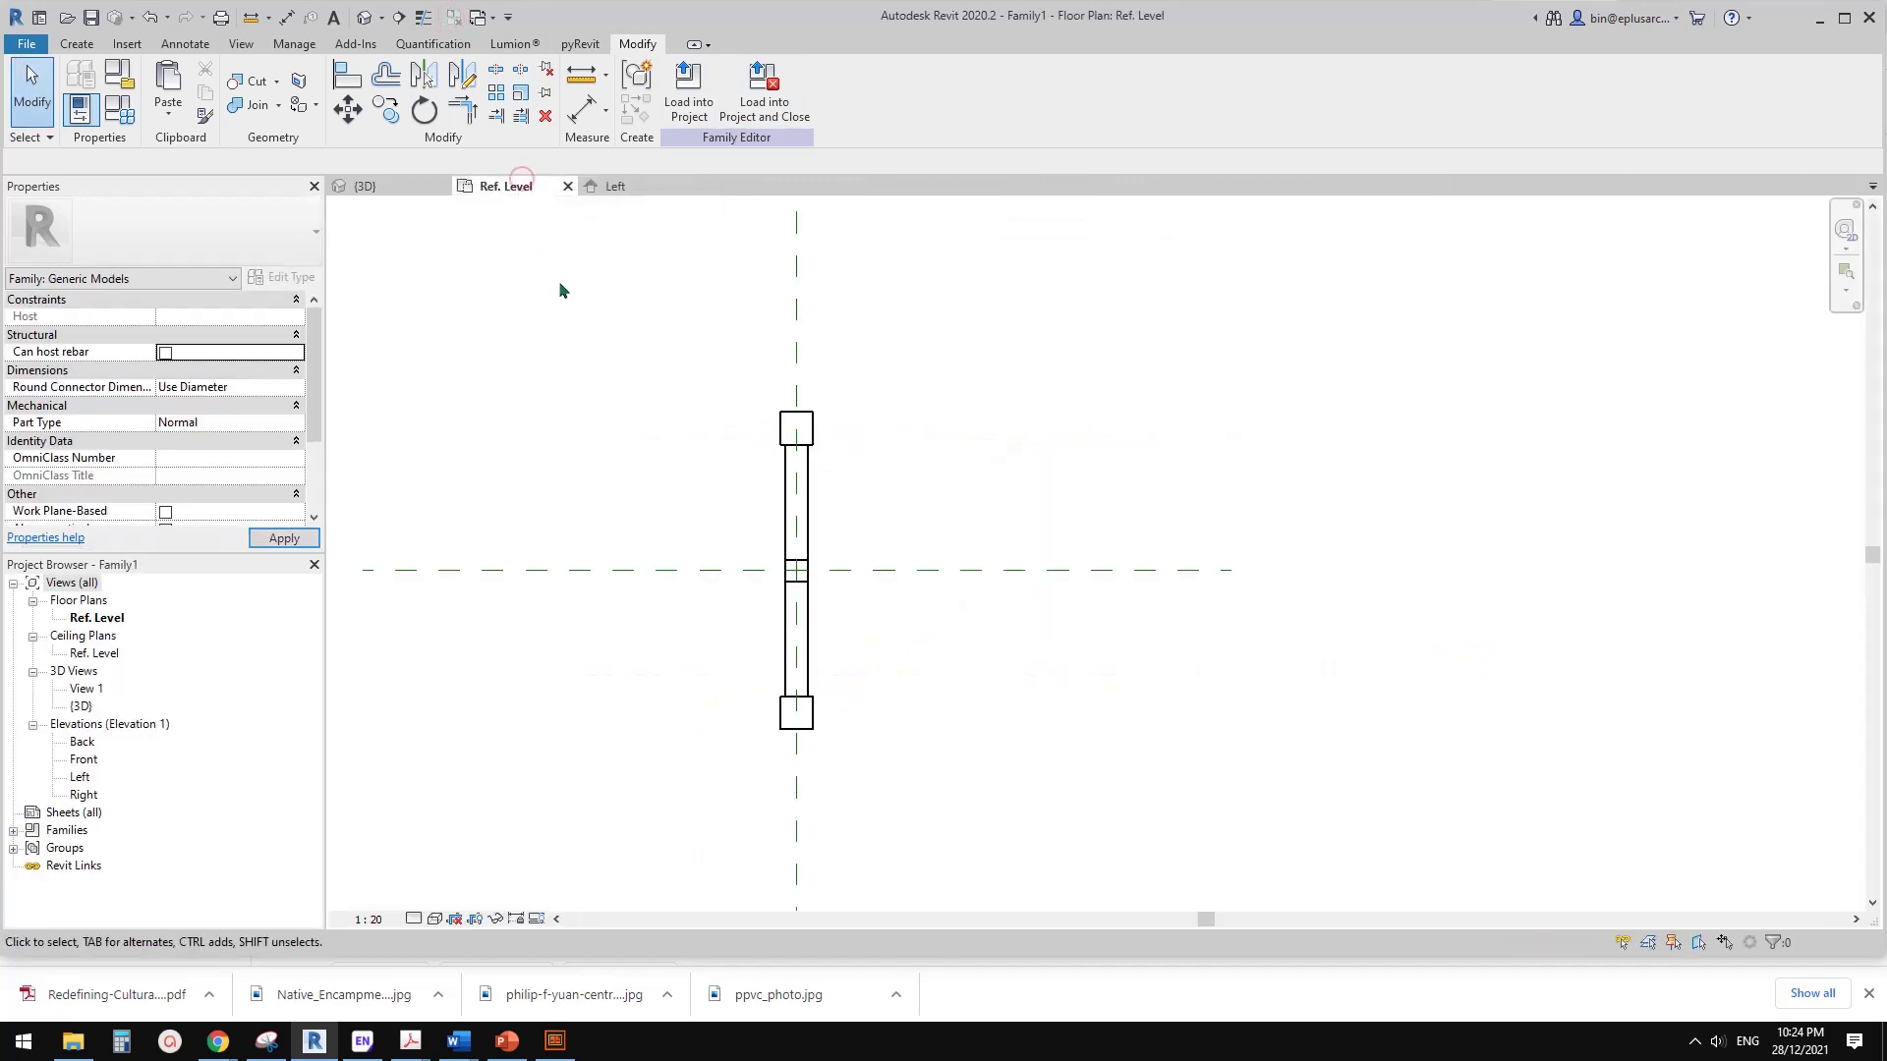
middle_drag(831, 490, 931, 475)
double_click(84, 760)
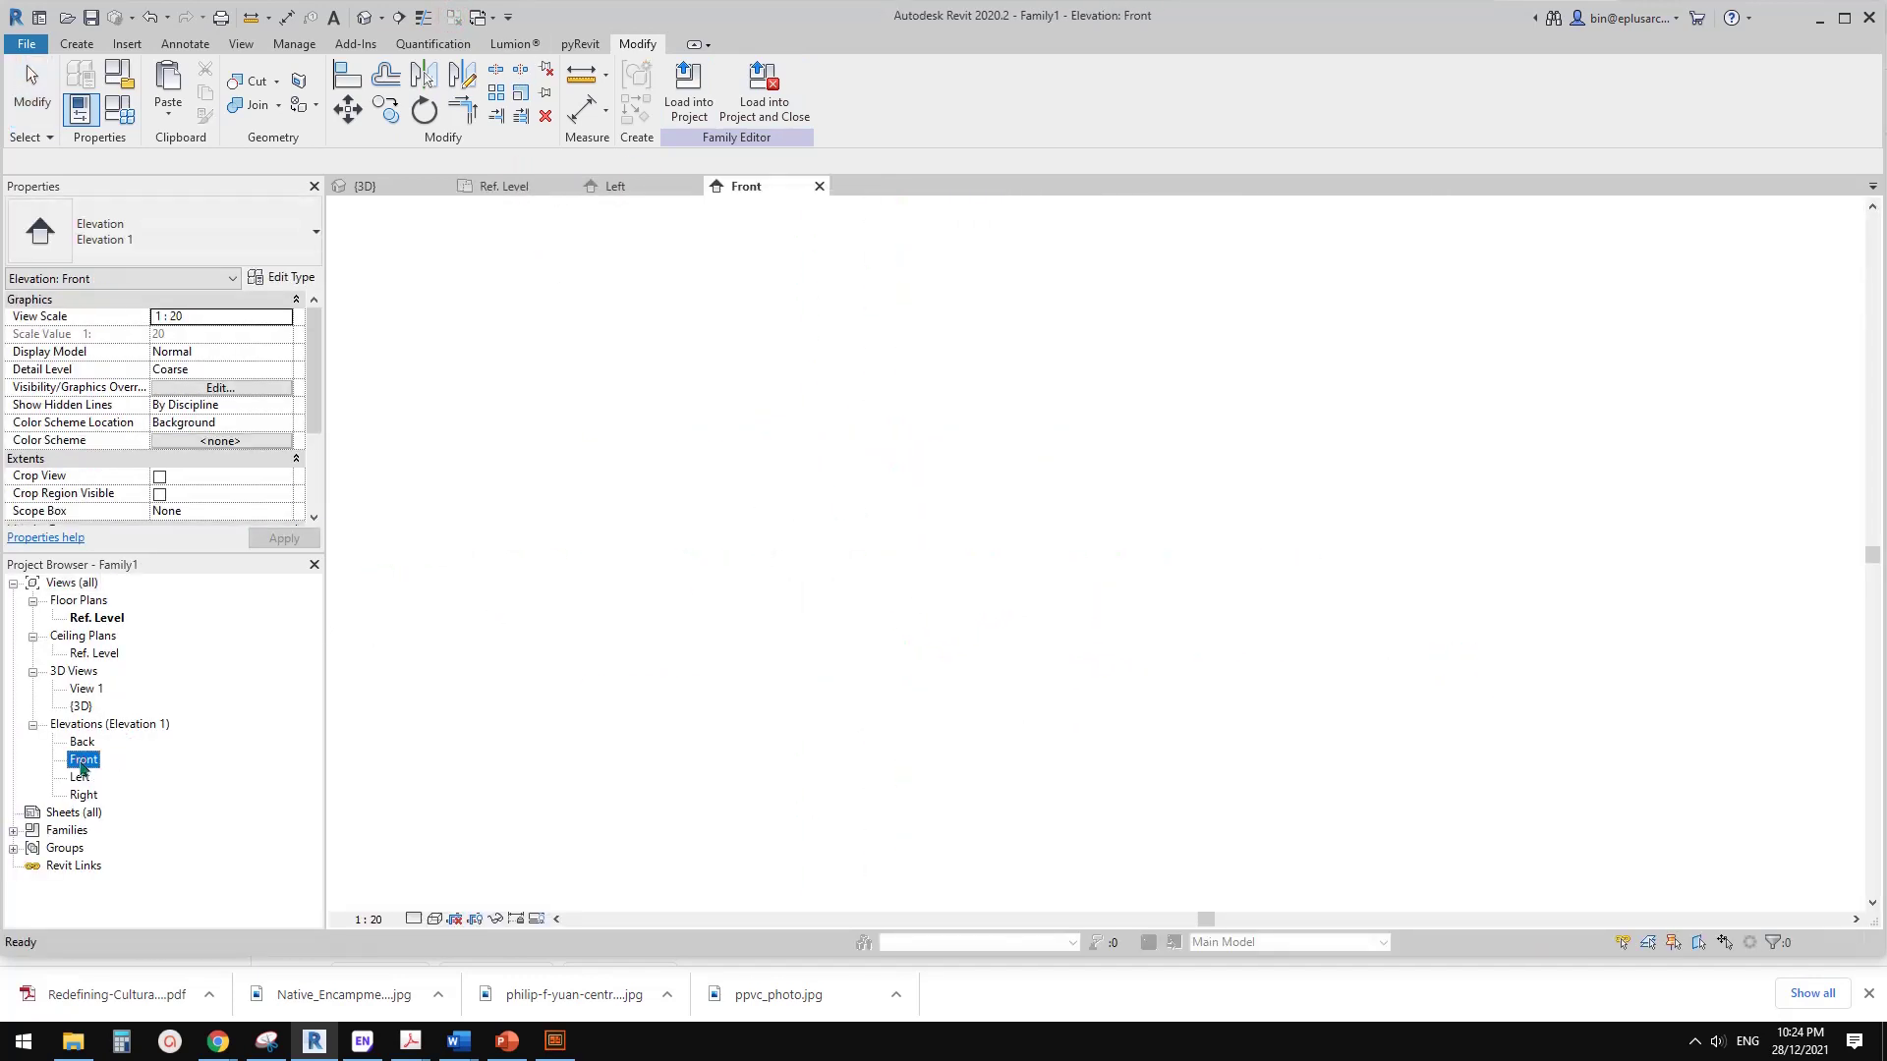
double_click(80, 777)
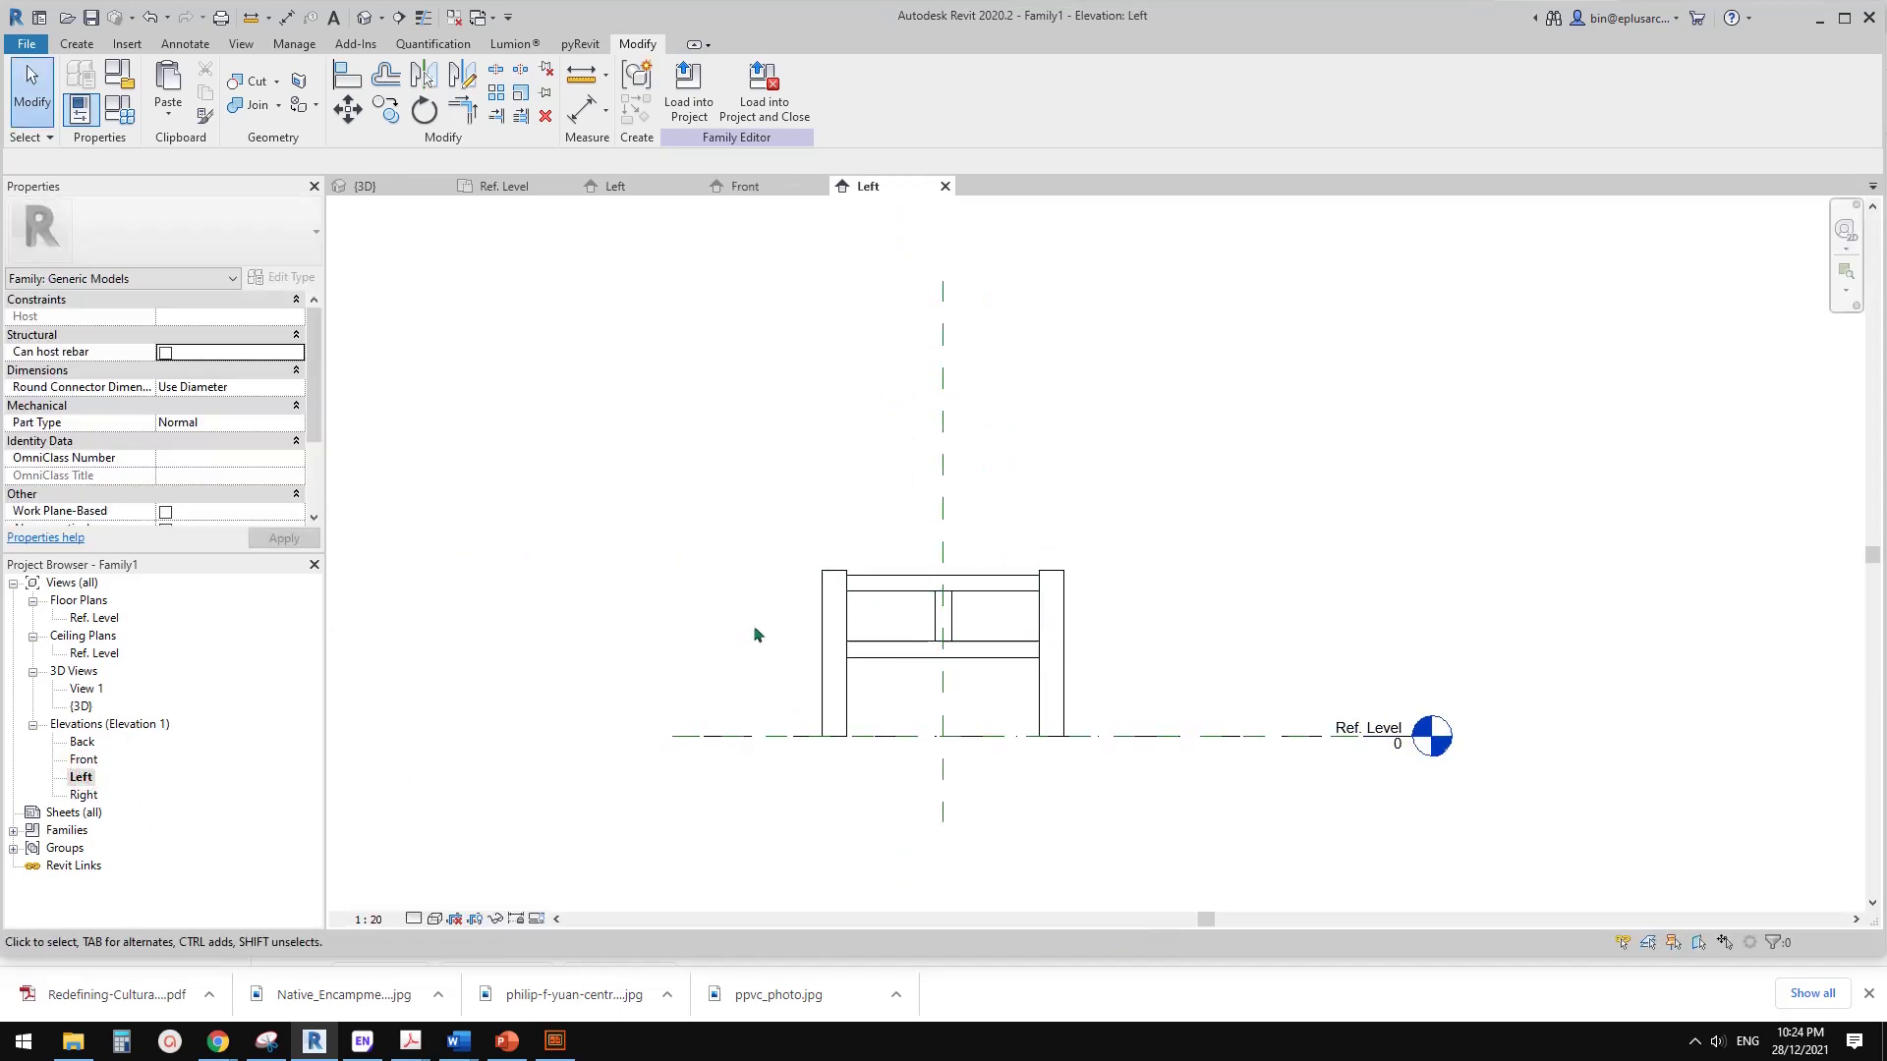
scroll(754, 575, up, 3)
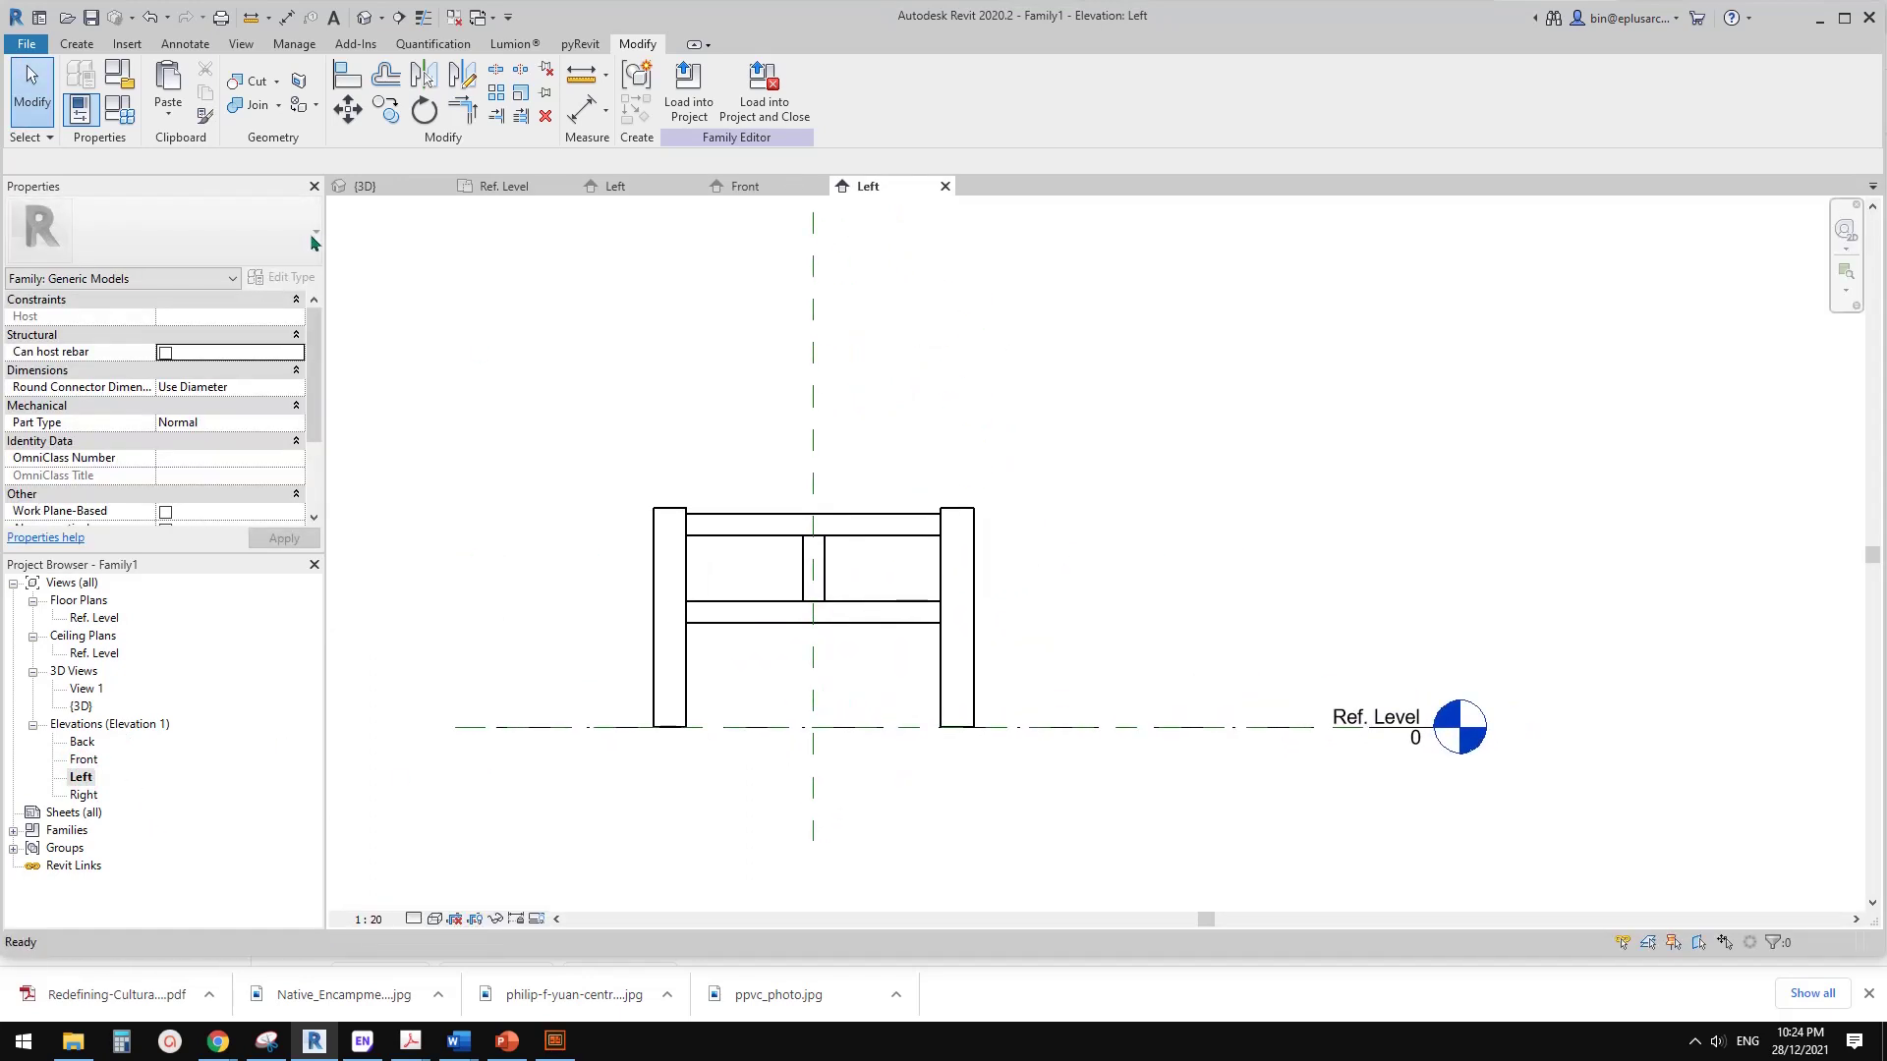
click(122, 113)
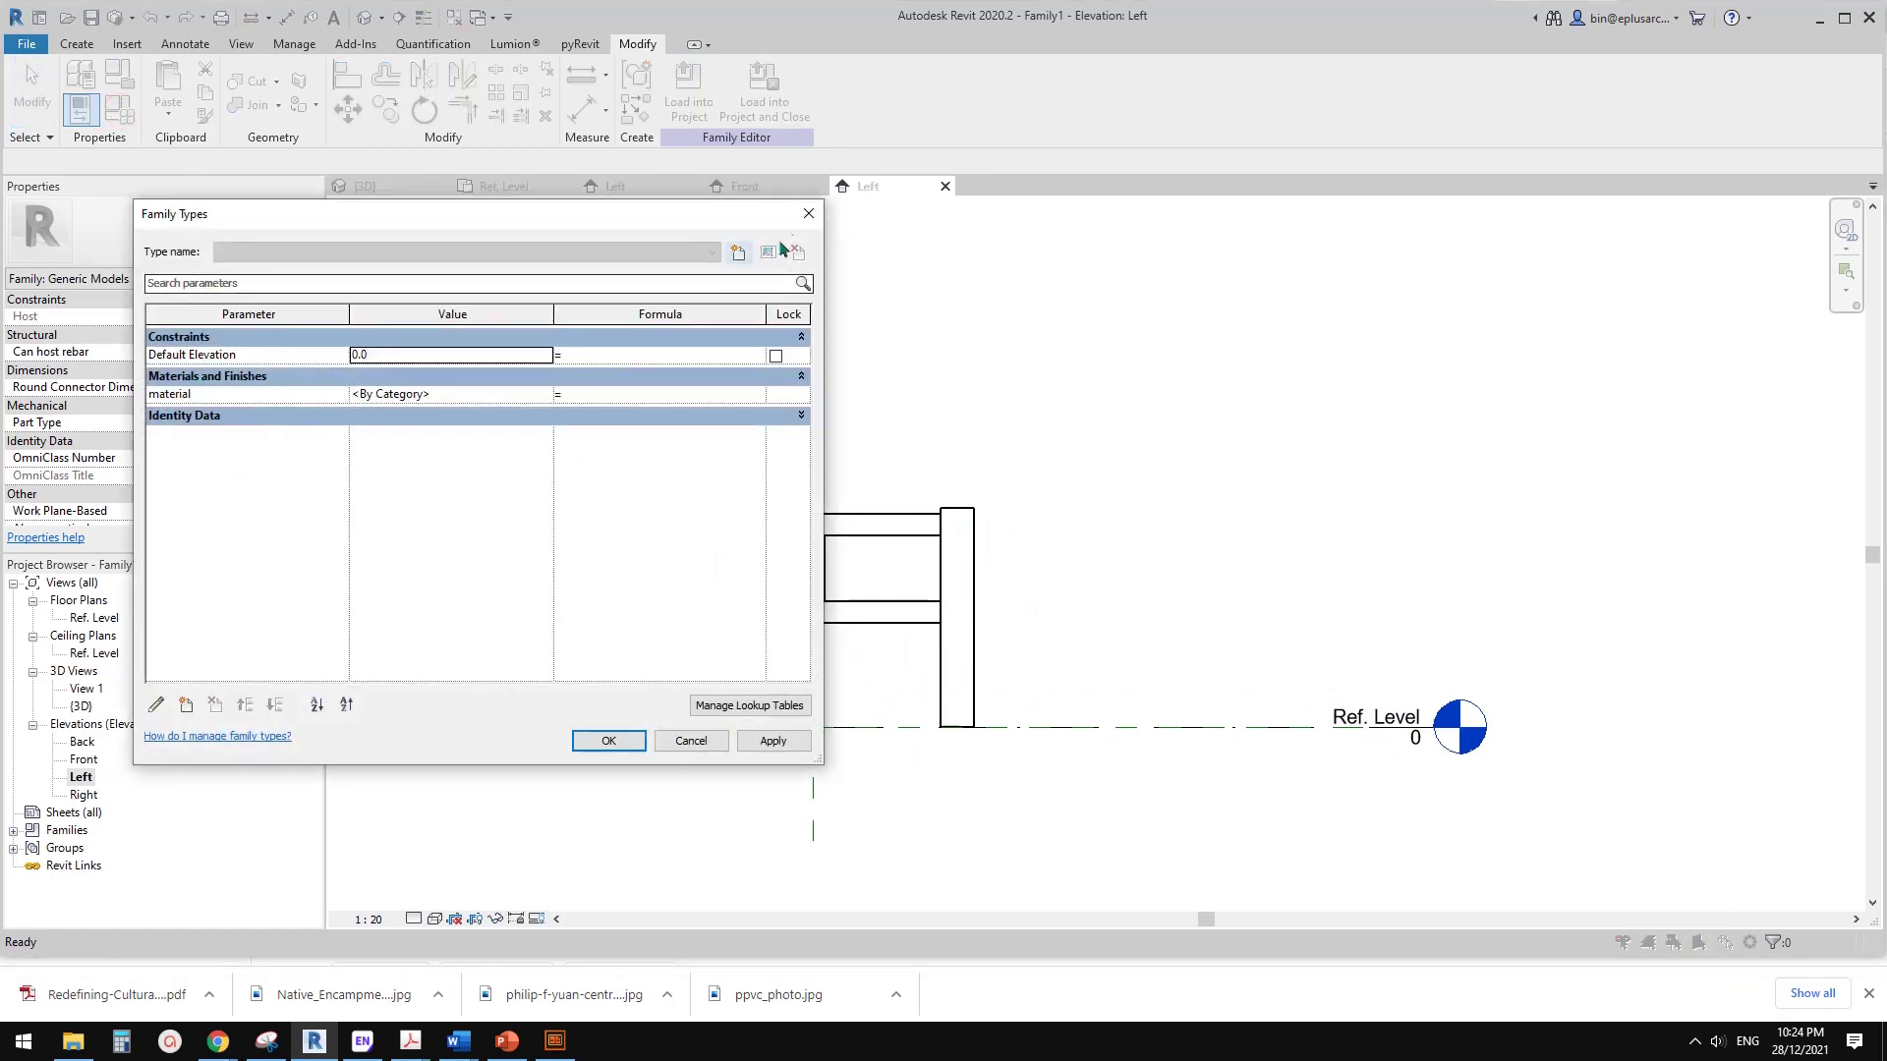
click(808, 213)
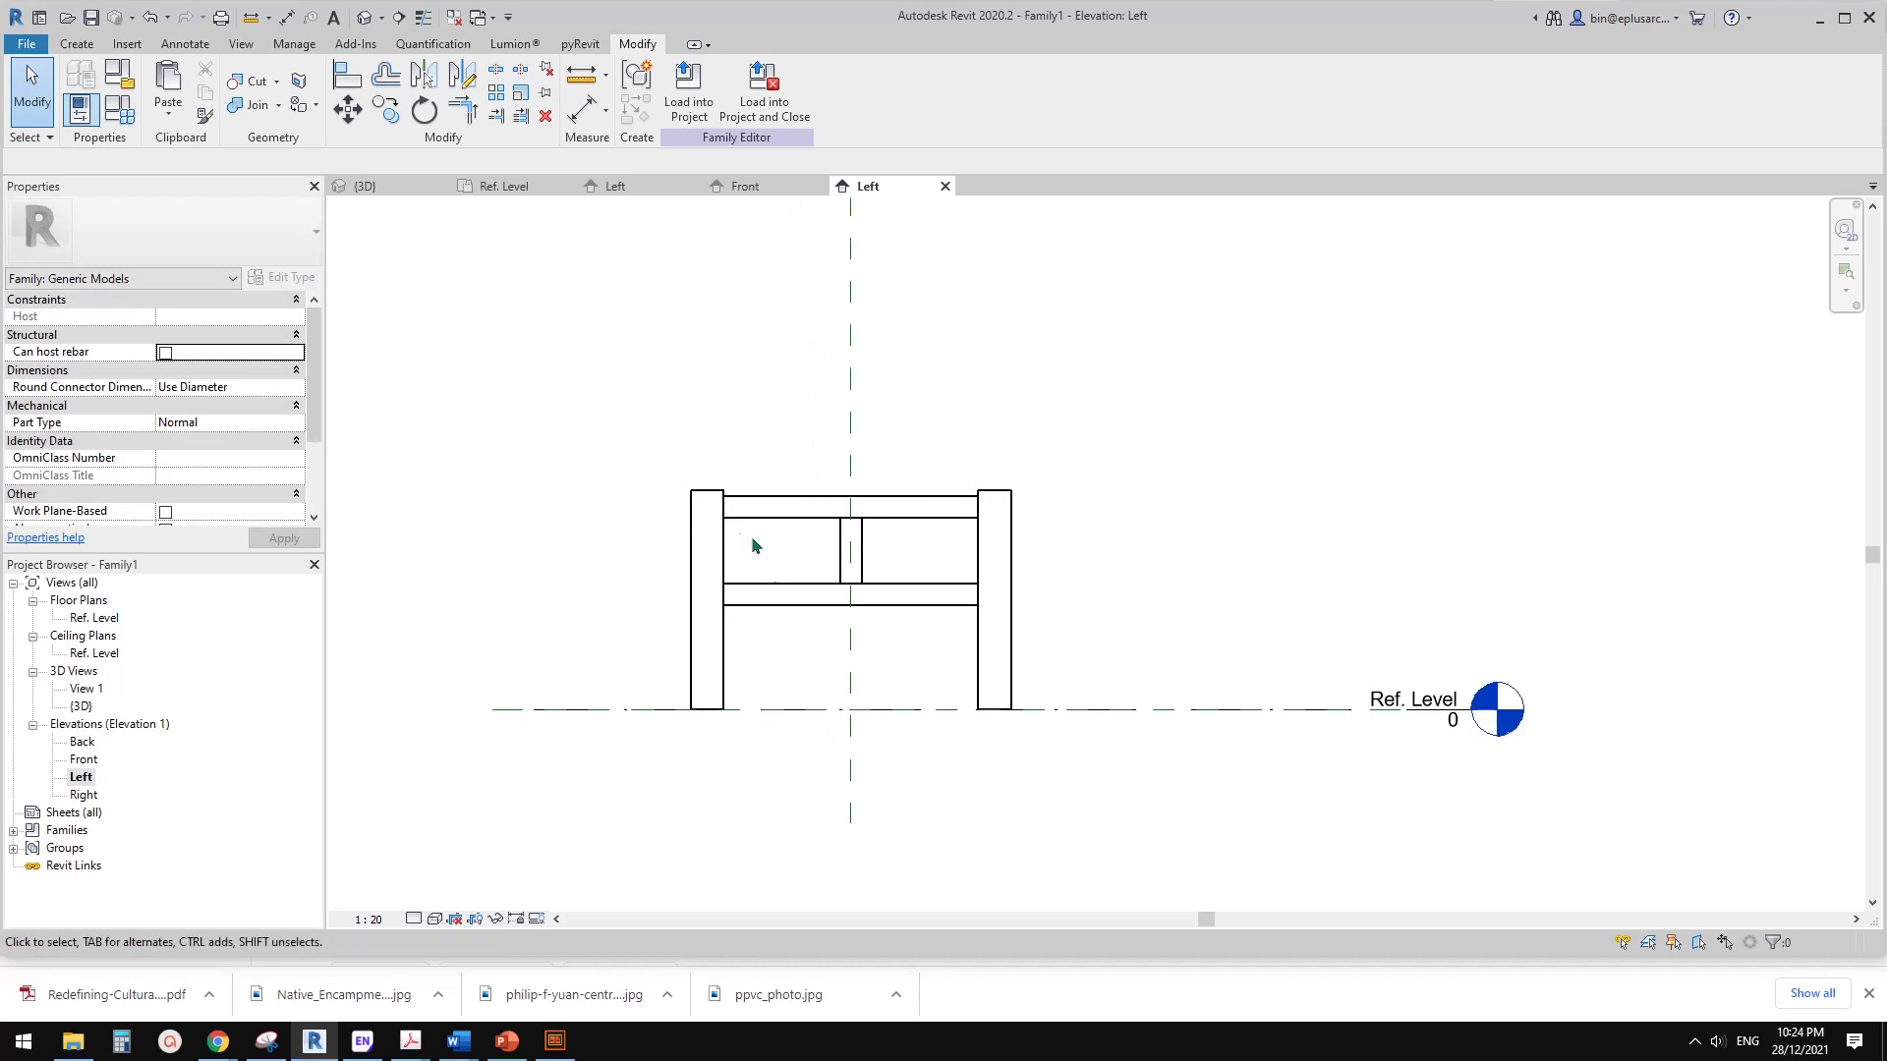
- Draw a vertical reference plane just outside the panel's left post, about 774 mm from the centre plane
key(r)
key(p)
click(680, 798)
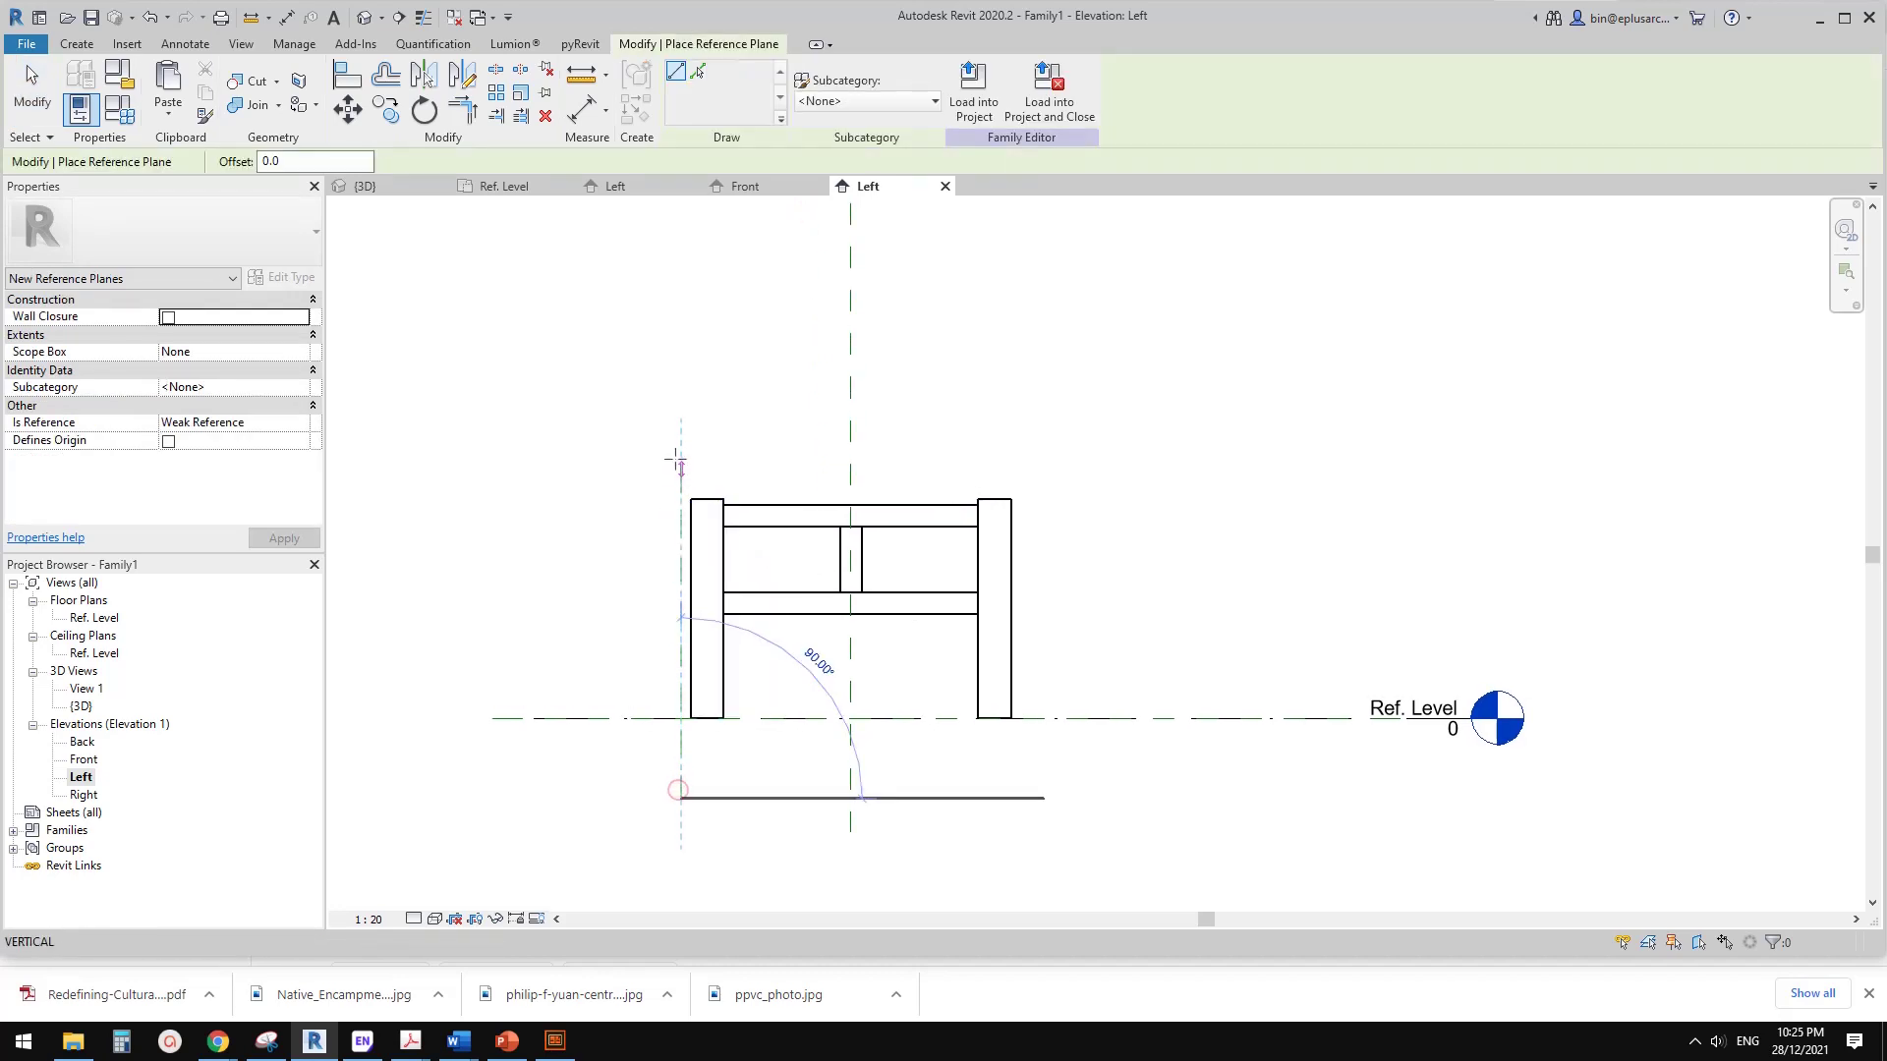
click(680, 454)
click(1025, 811)
key(Escape)
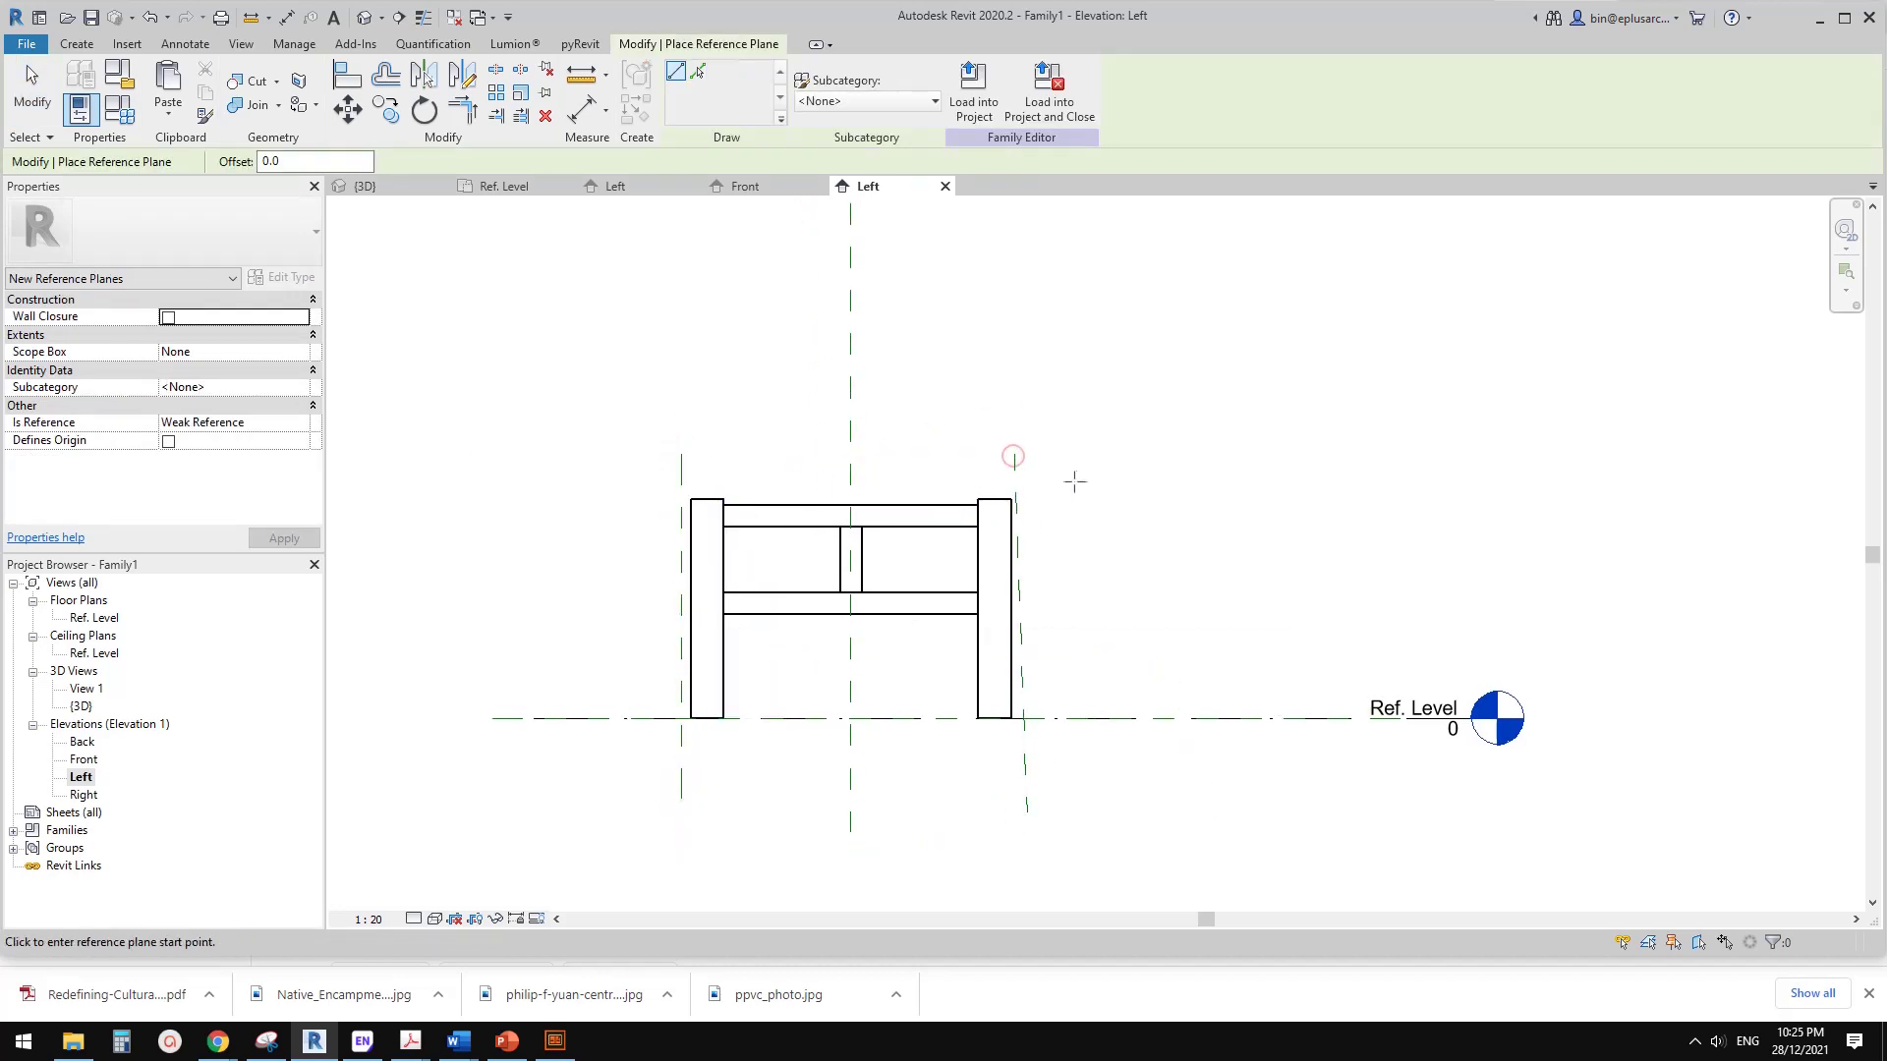
key(Escape)
click(683, 480)
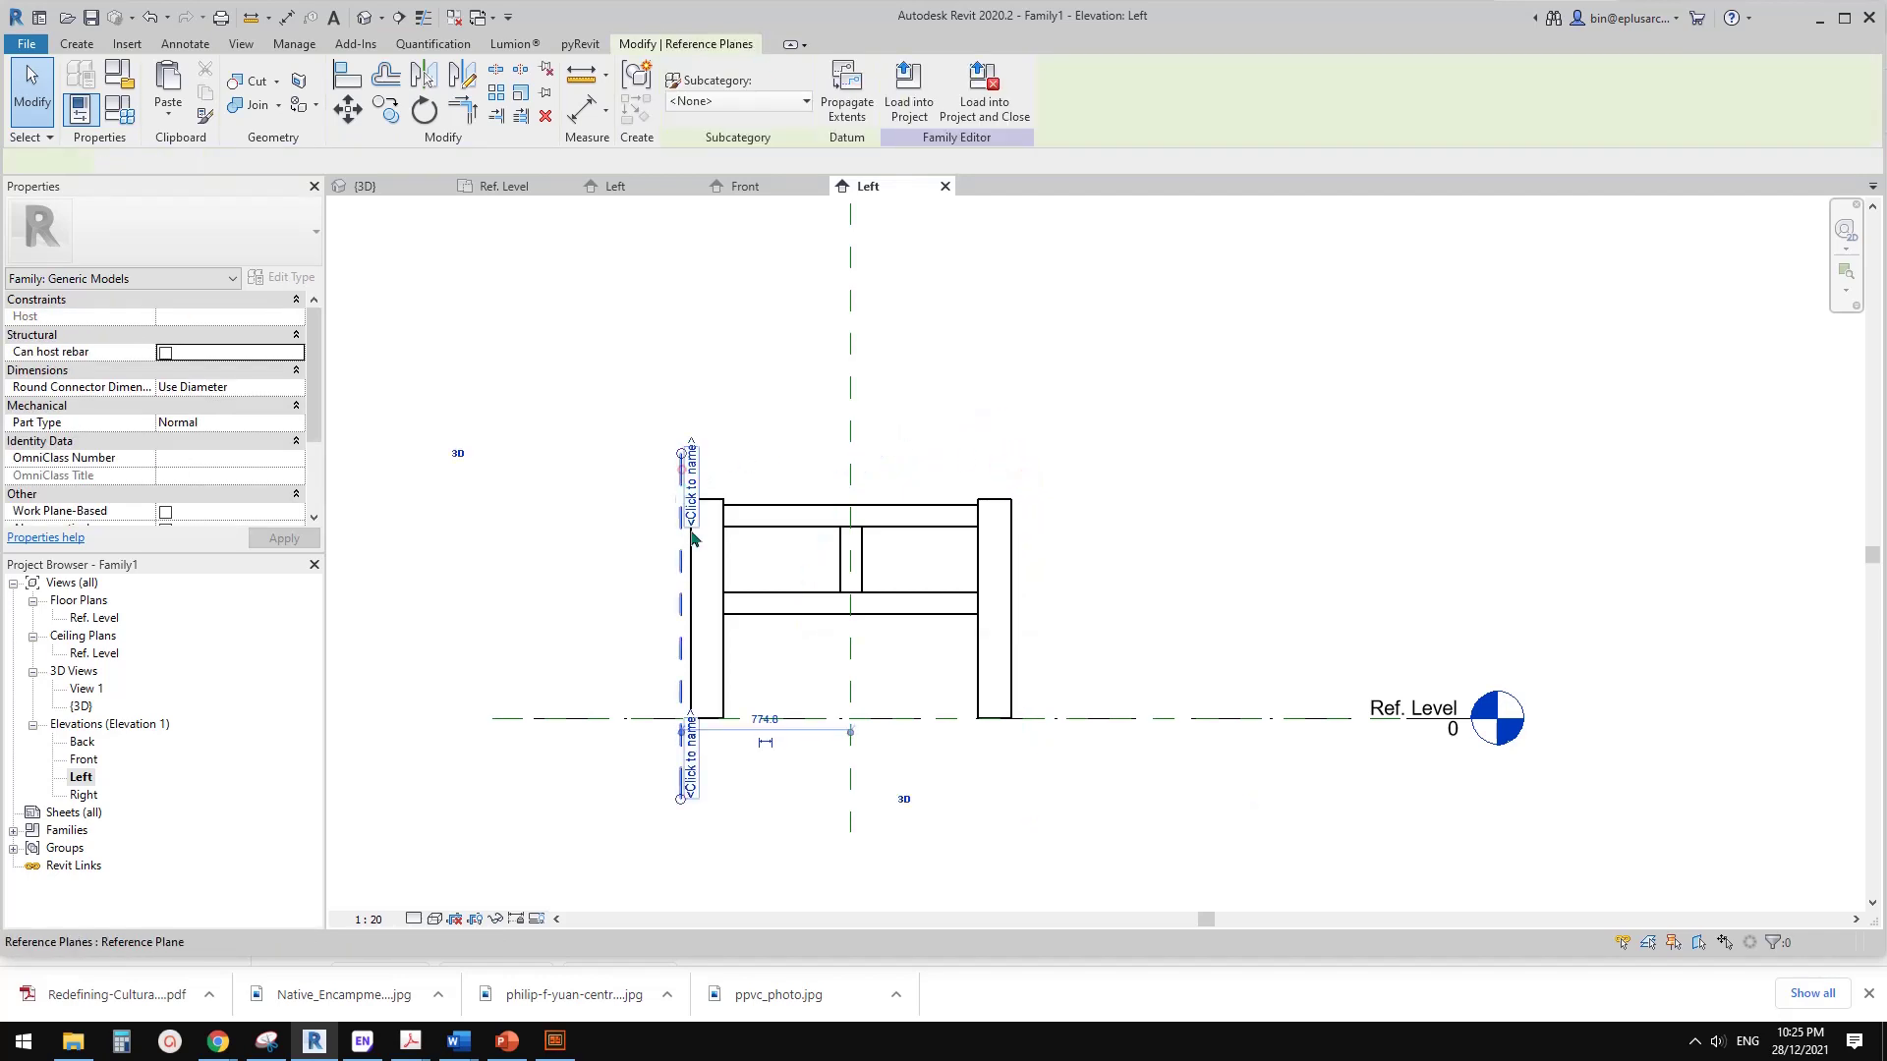
- Draw a vertical reference plane outside the panel's right post and a horizontal reference plane just above the post tops
key(r)
key(p)
click(1036, 751)
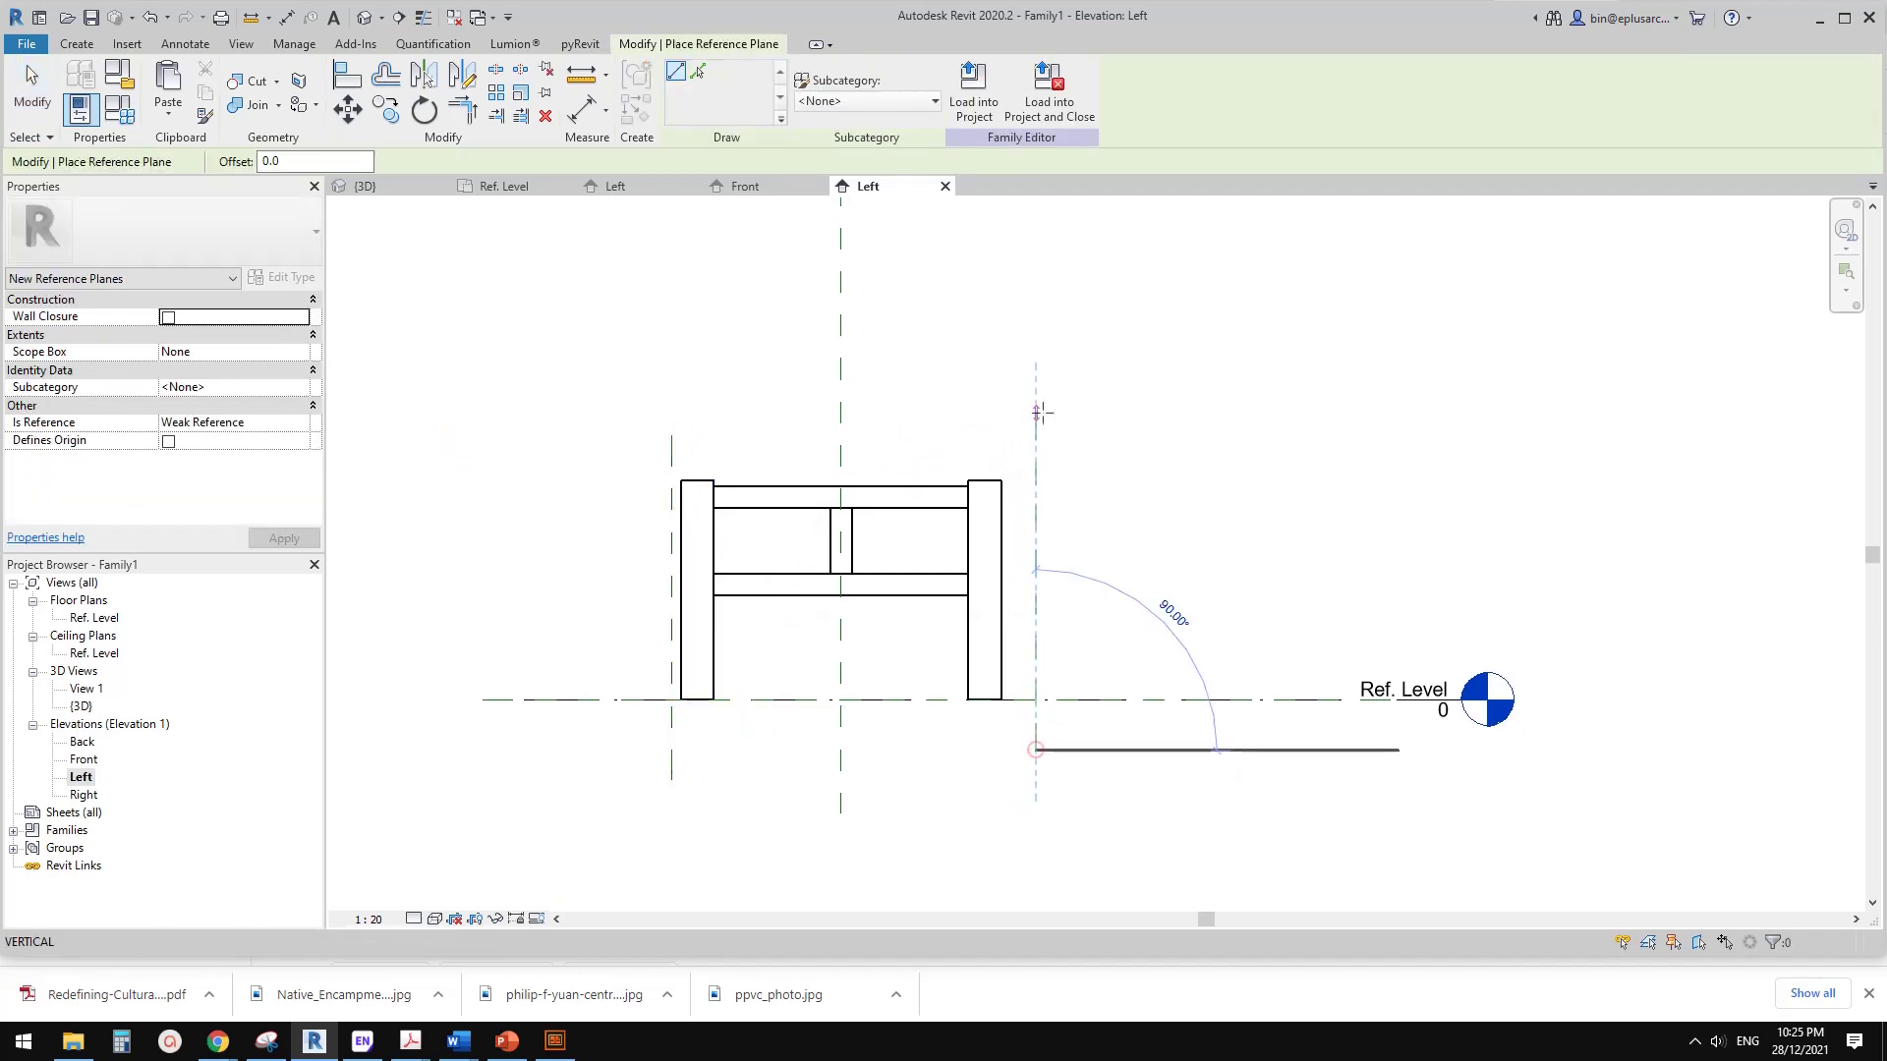
click(1035, 413)
click(1099, 459)
click(581, 459)
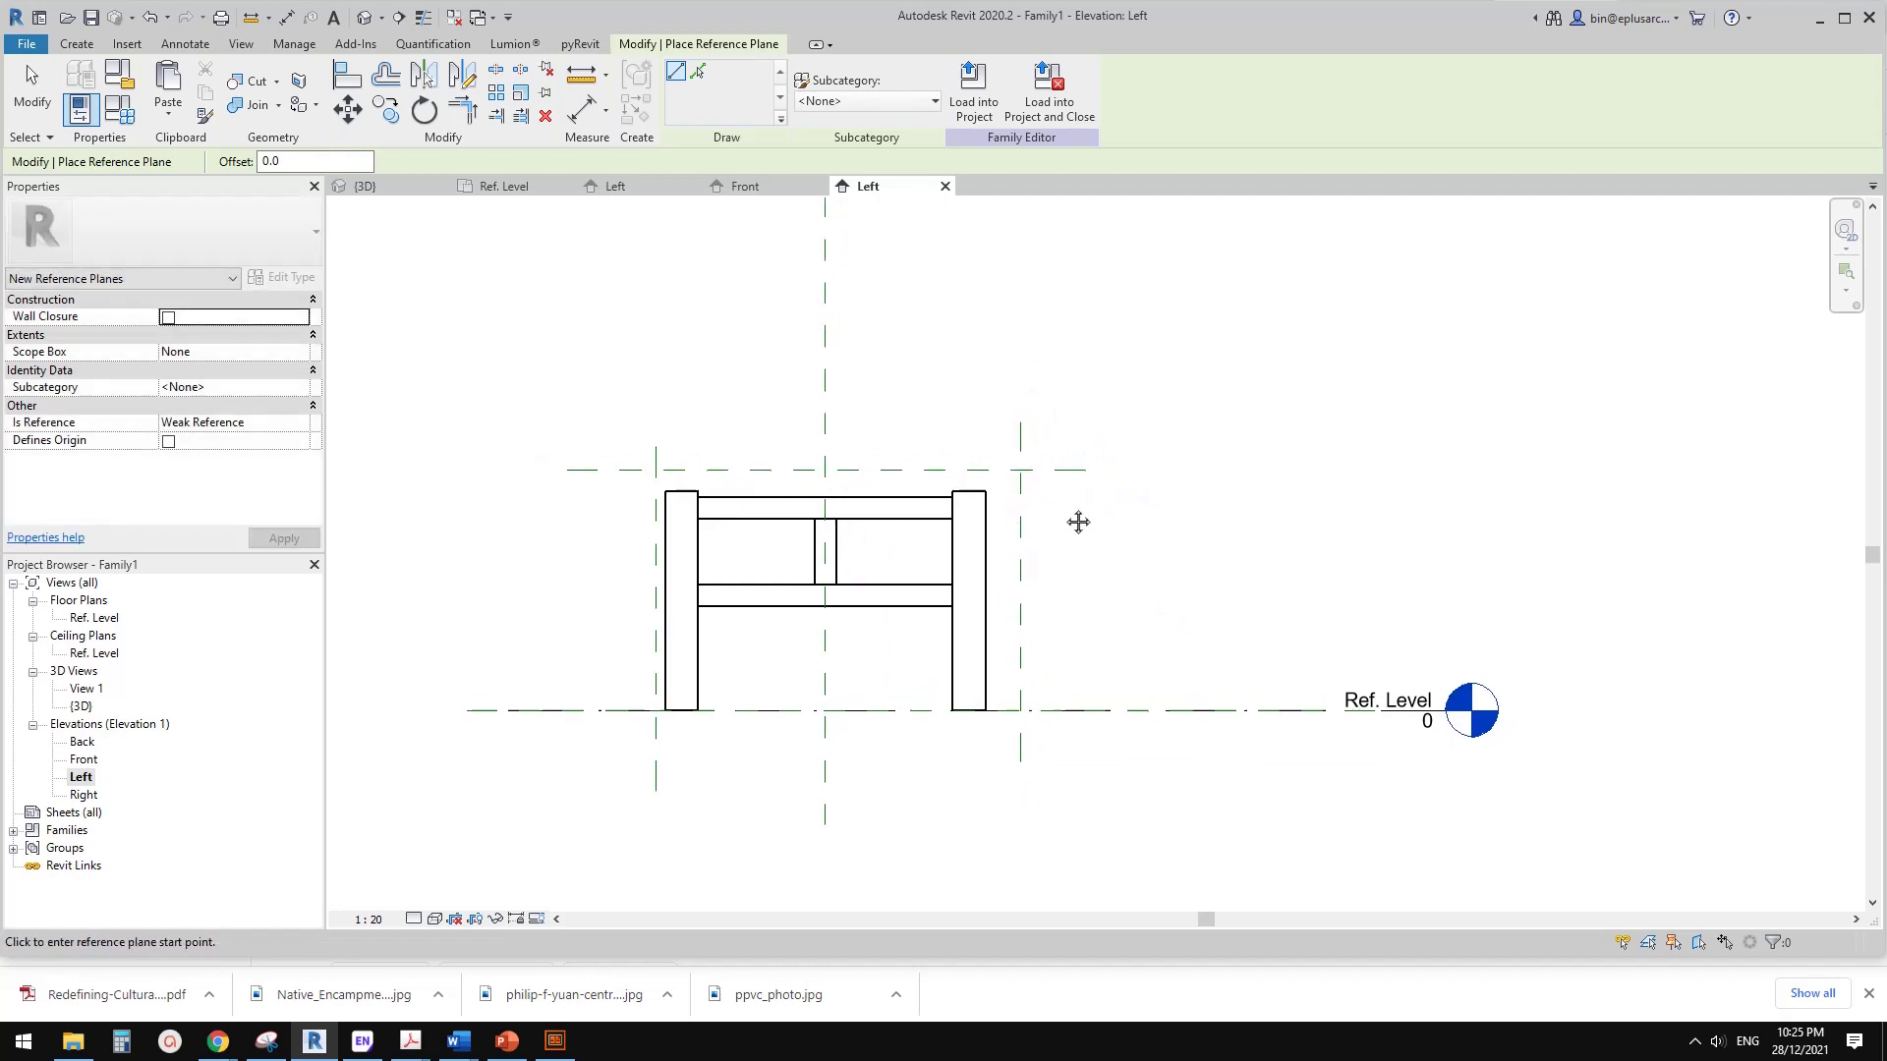
- Dimension the two outer vertical reference planes against the centre plane and make the two spacings equal (EQ)
key(d)
key(i)
click(831, 438)
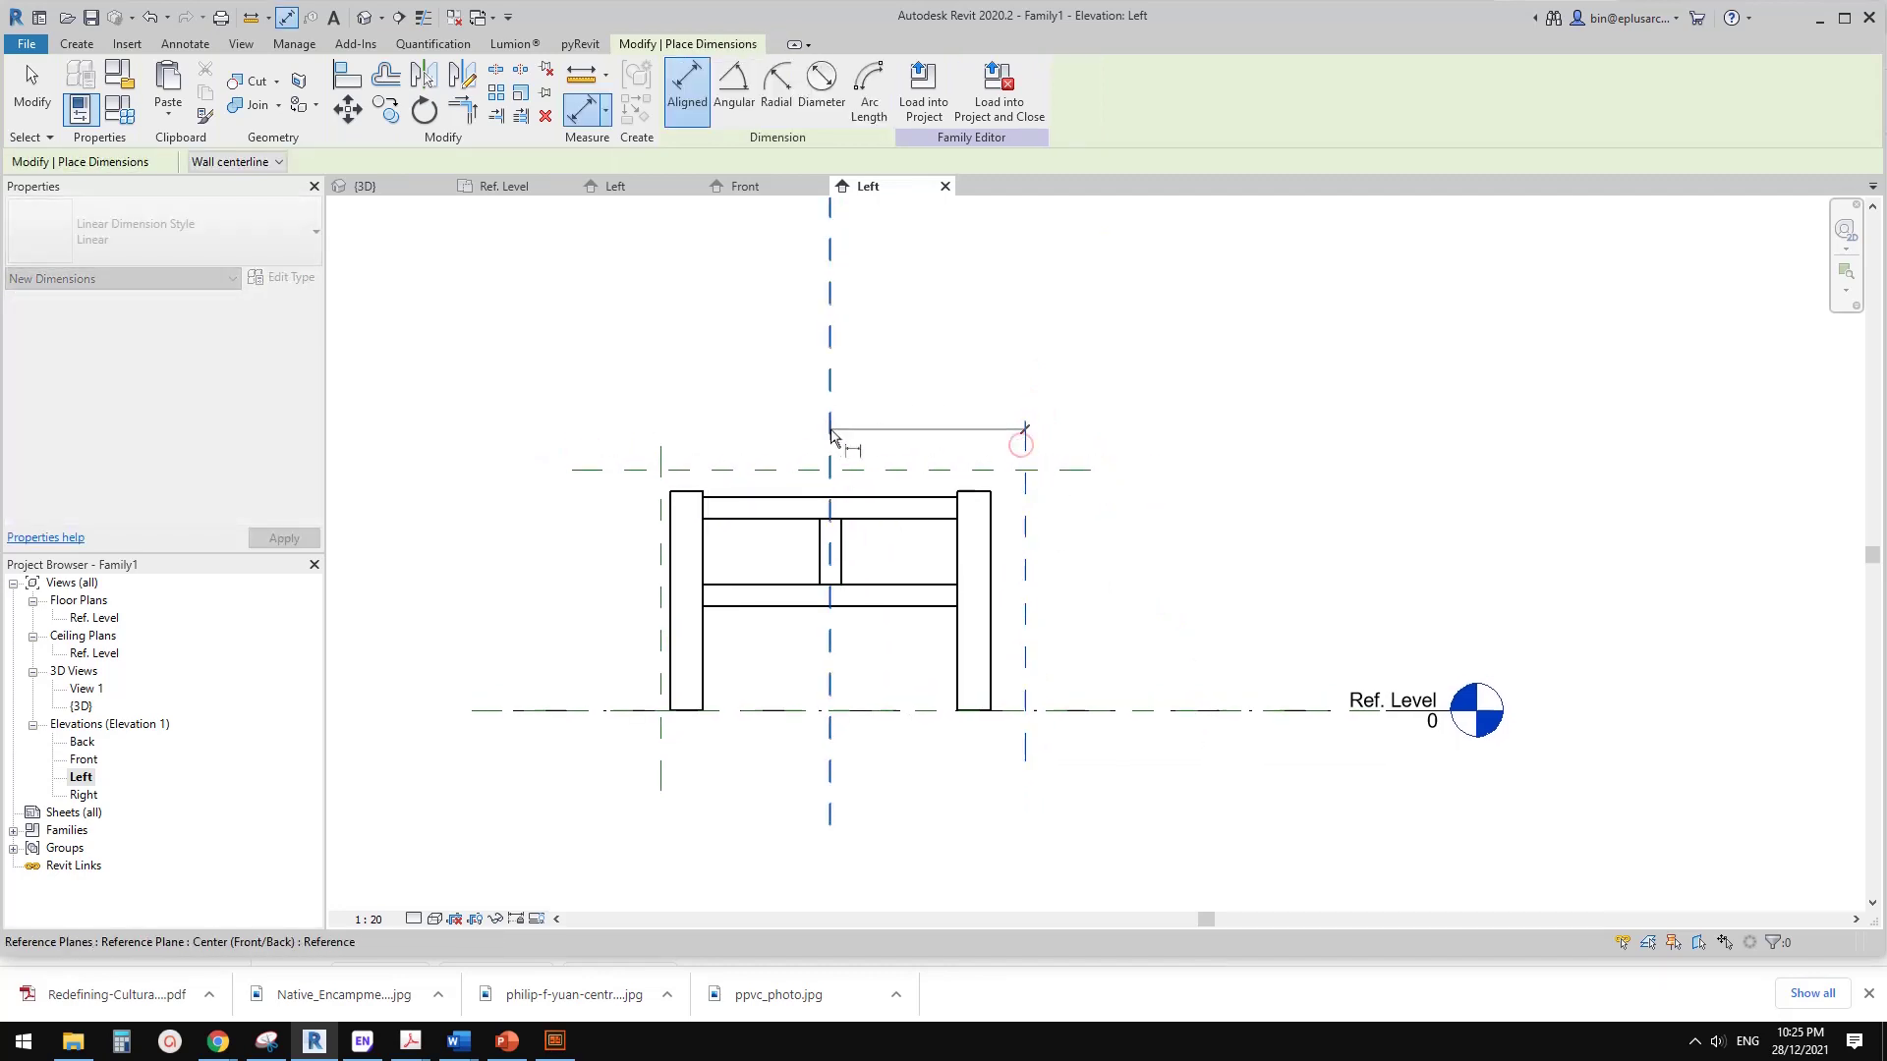
click(660, 422)
click(806, 358)
click(841, 302)
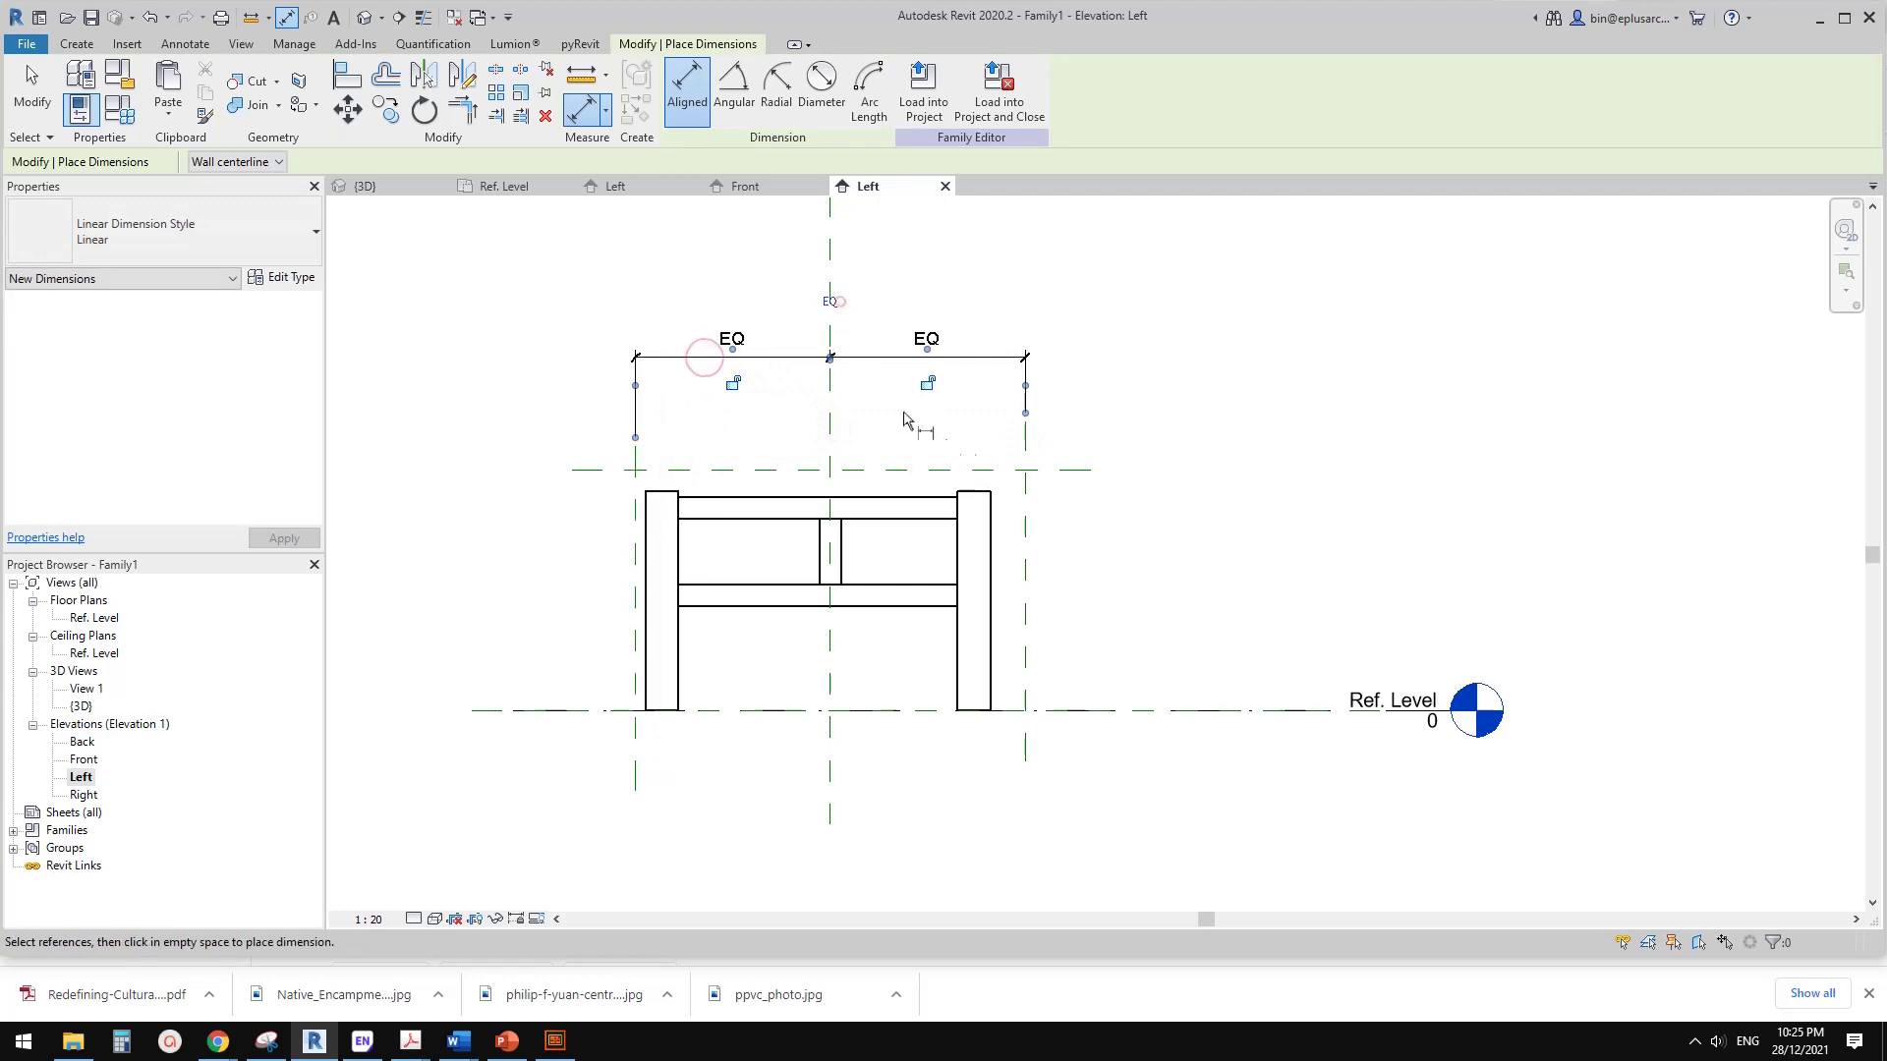
- Dimension the overall distance between the two outer vertical planes and label it with a new instance parameter named Width
click(1025, 511)
click(635, 503)
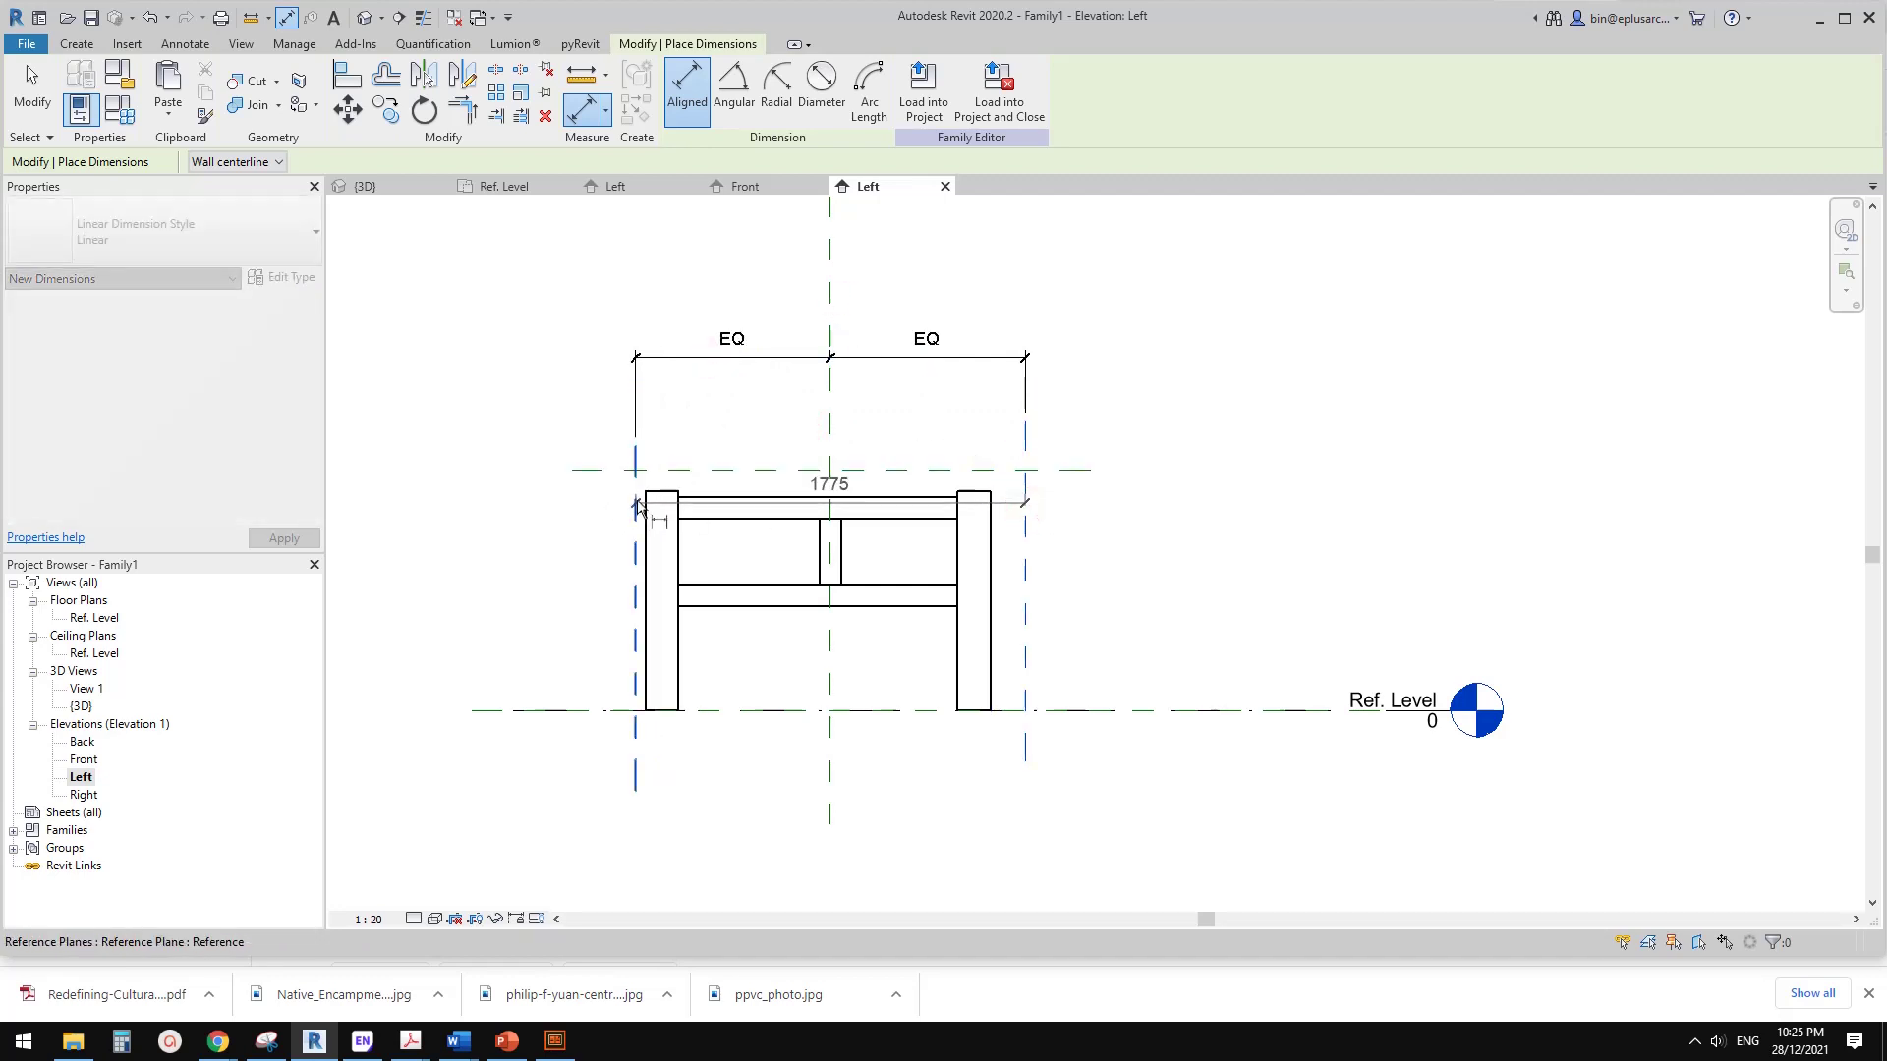
click(748, 310)
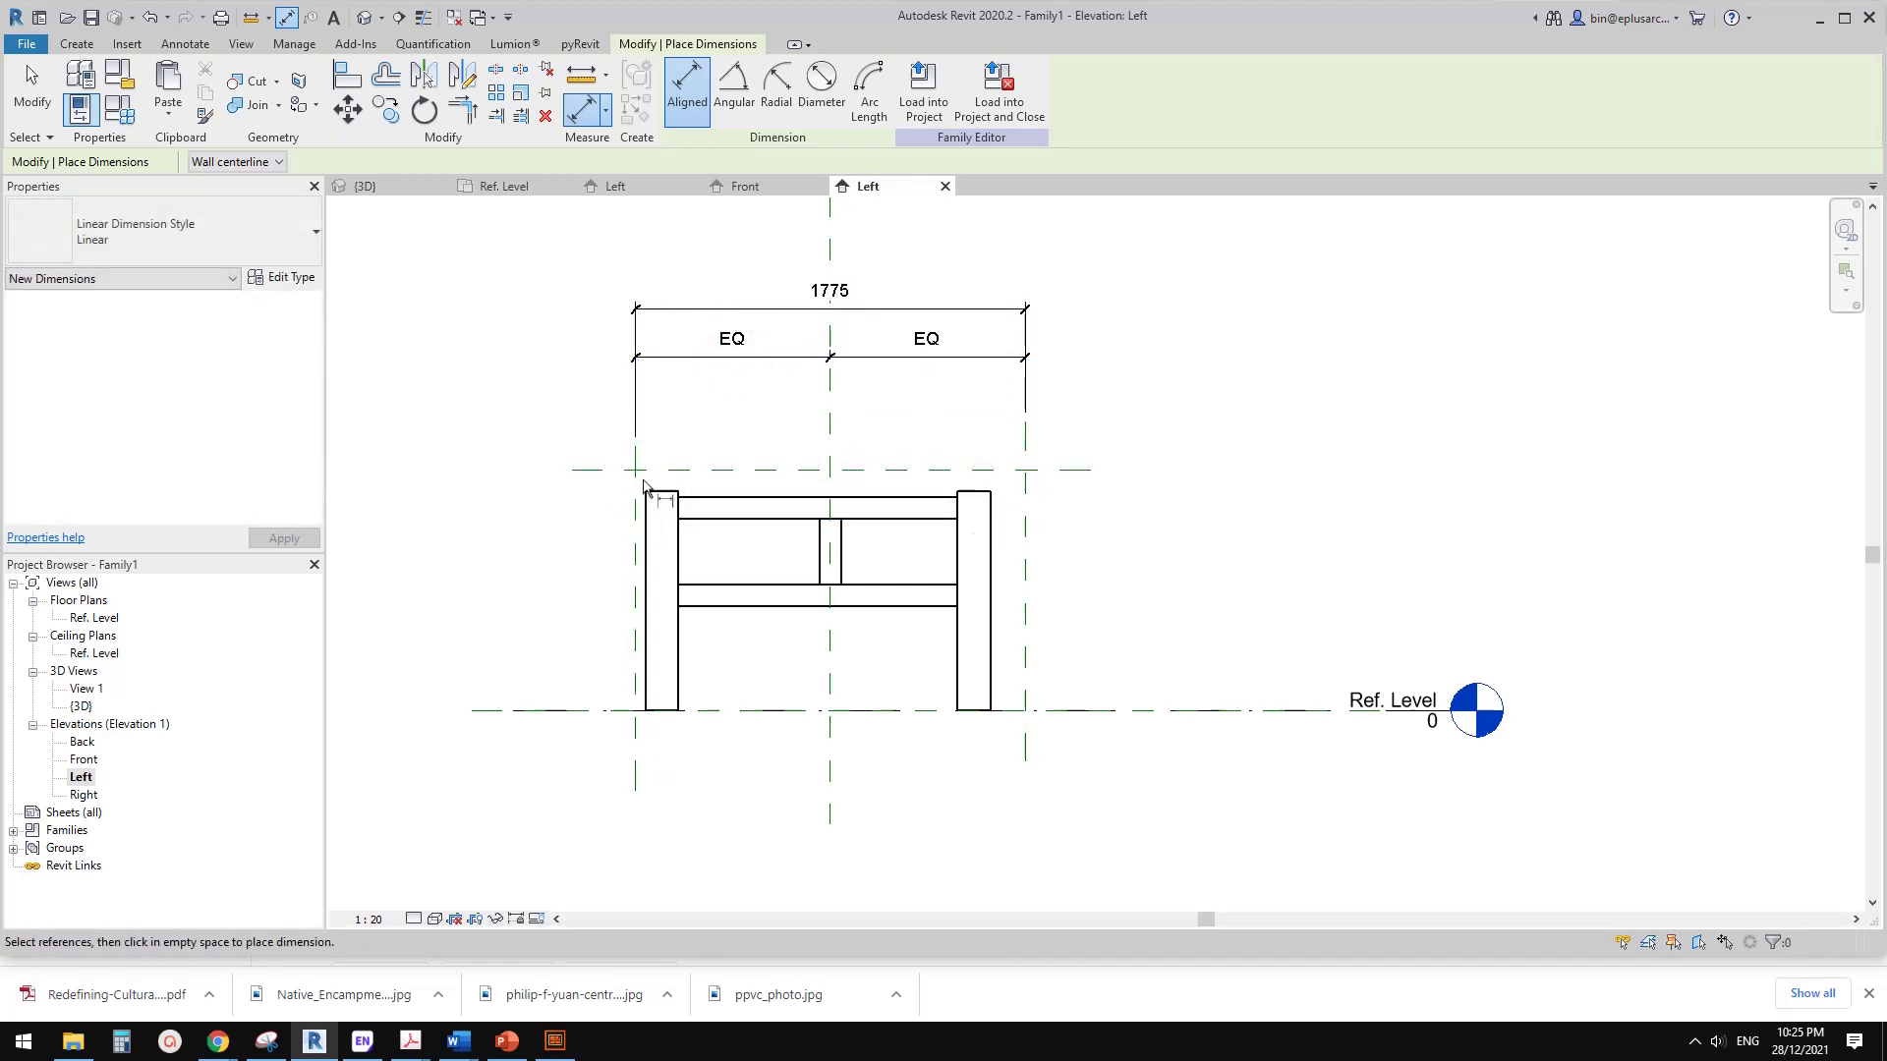
key(Escape)
key(Escape)
click(763, 307)
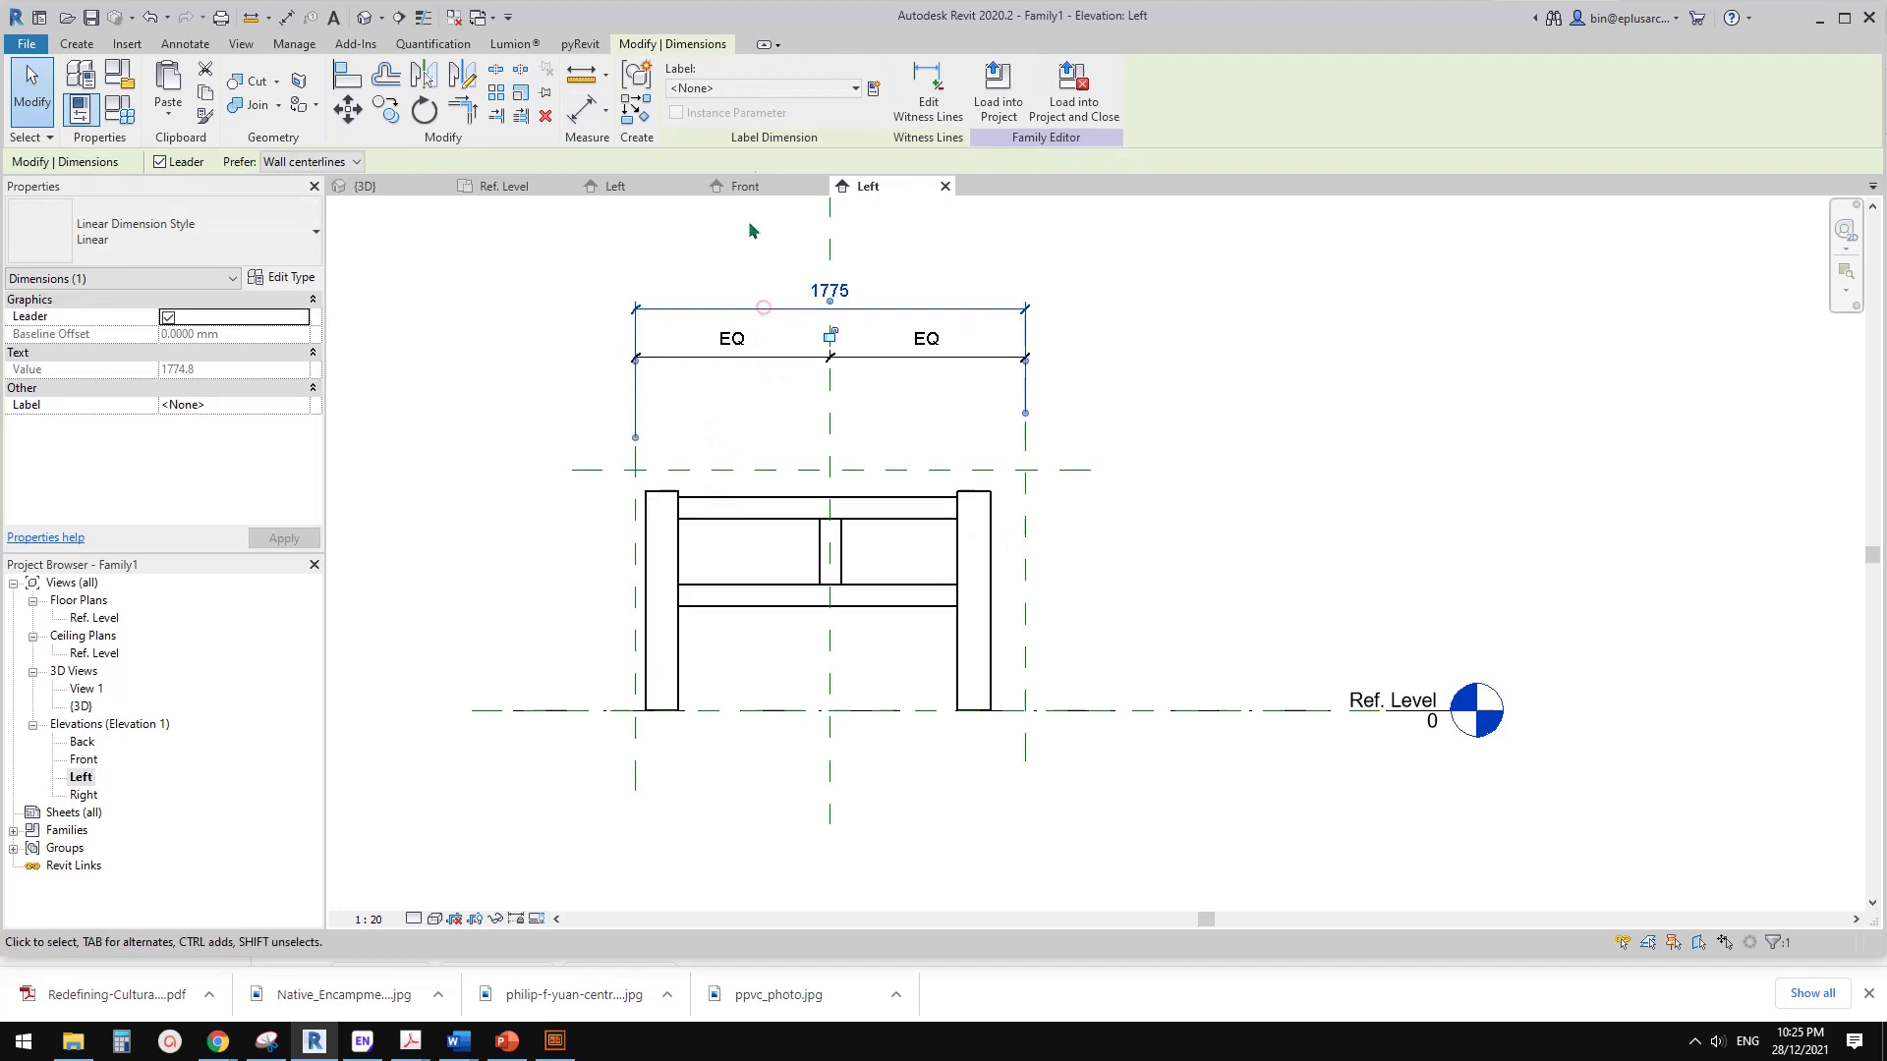
click(873, 88)
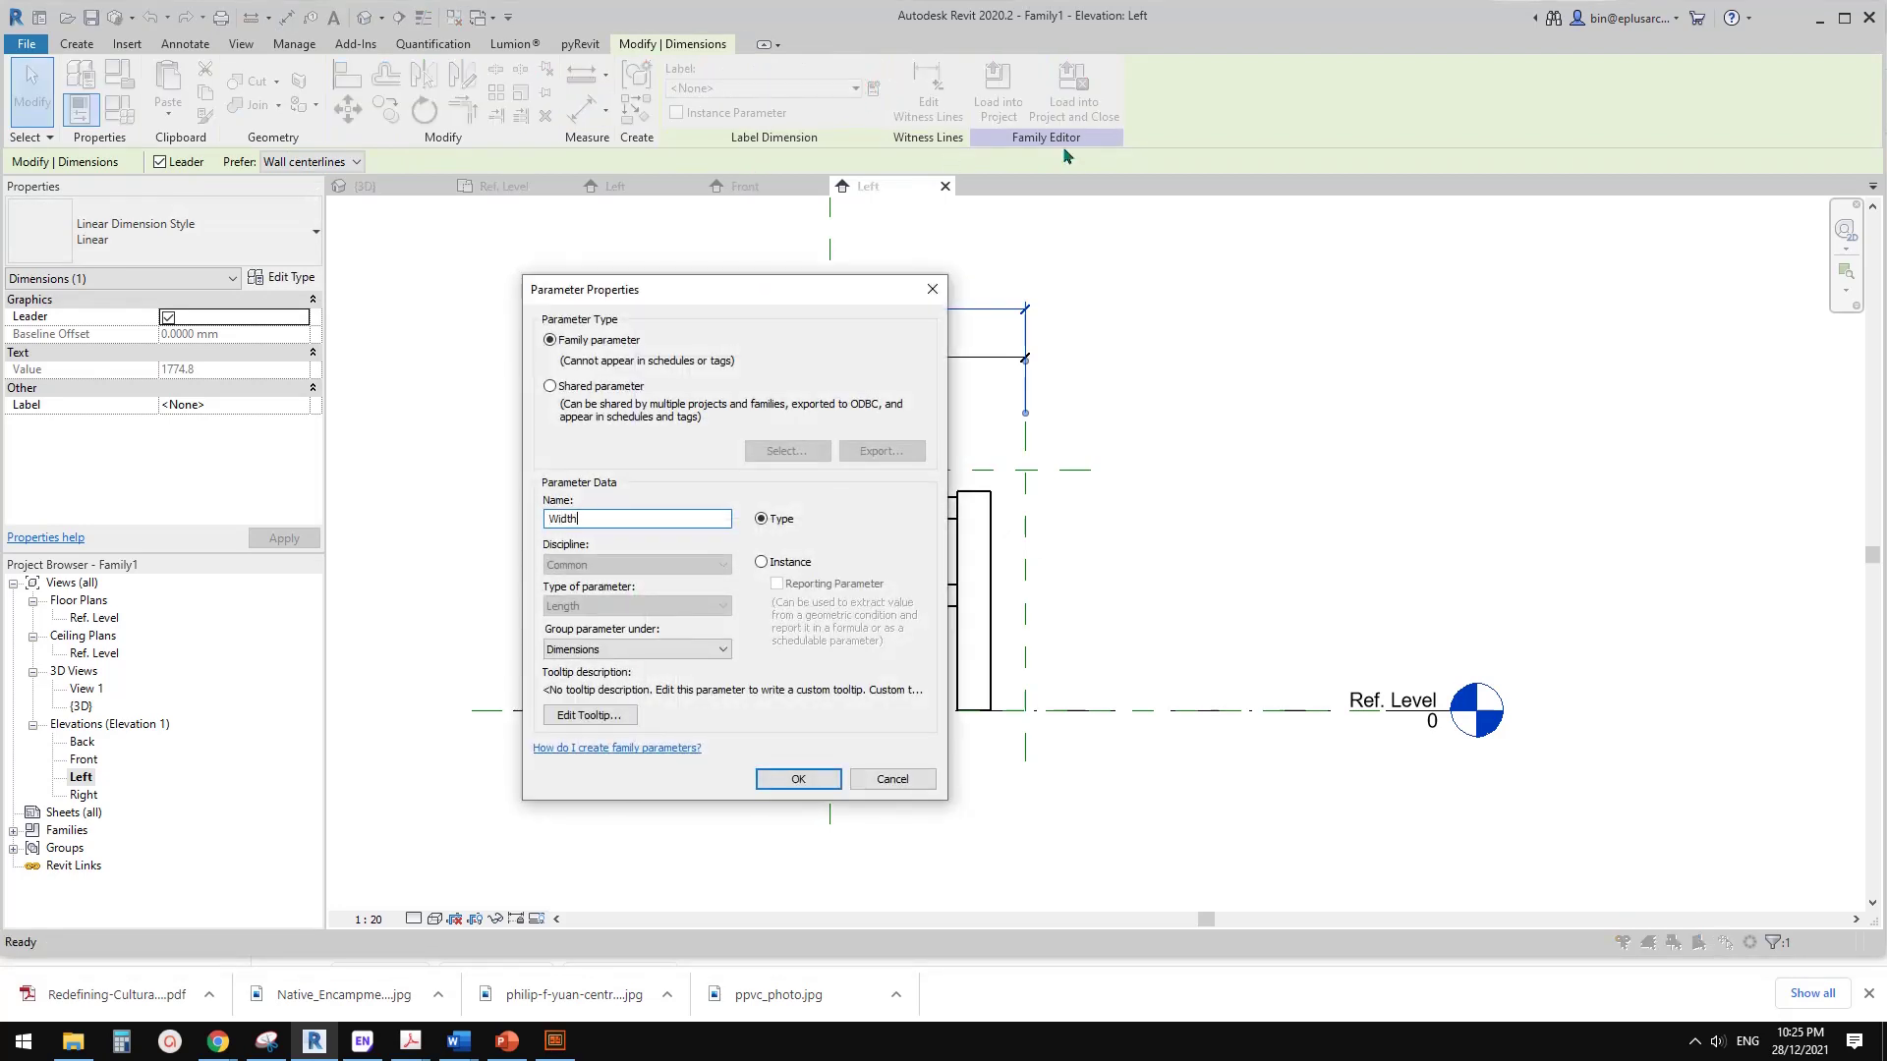
click(762, 562)
click(798, 778)
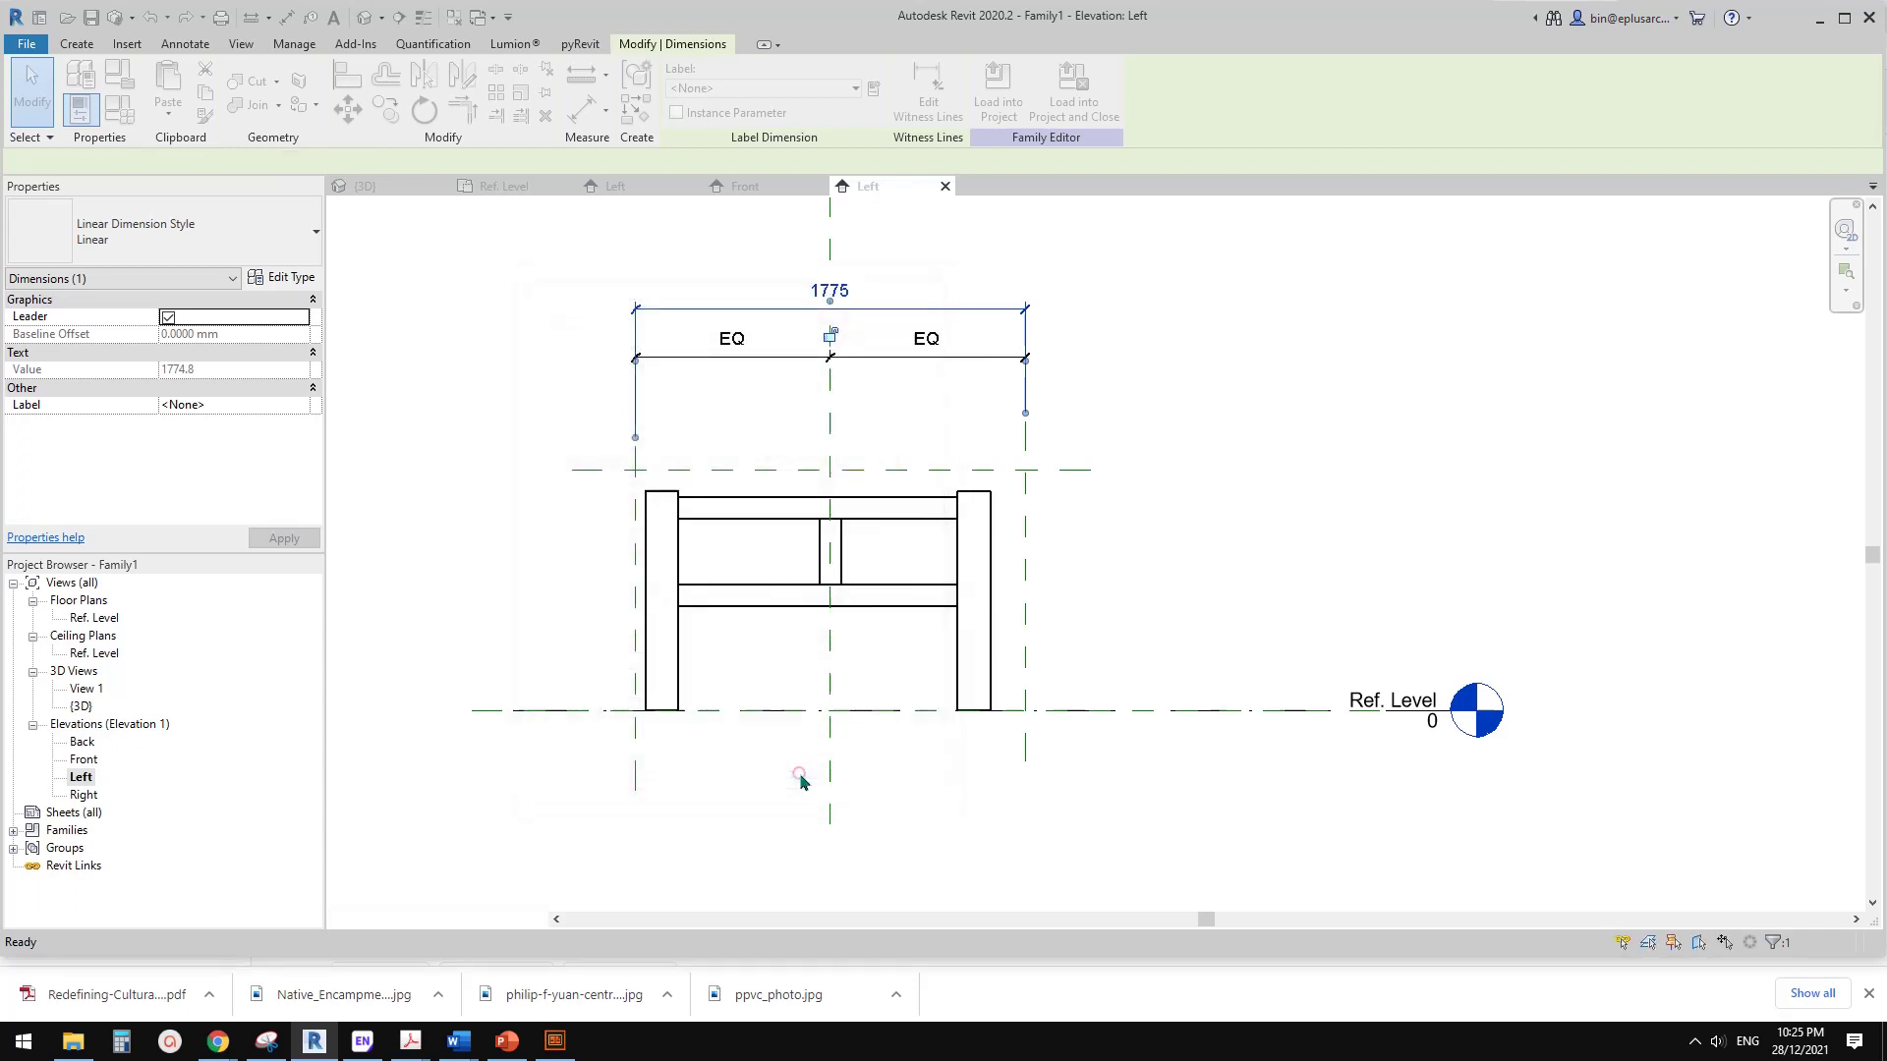
click(998, 648)
- Dimension from the base reference plane to the upper horizontal plane and label it with a new instance parameter named Height
key(d)
key(i)
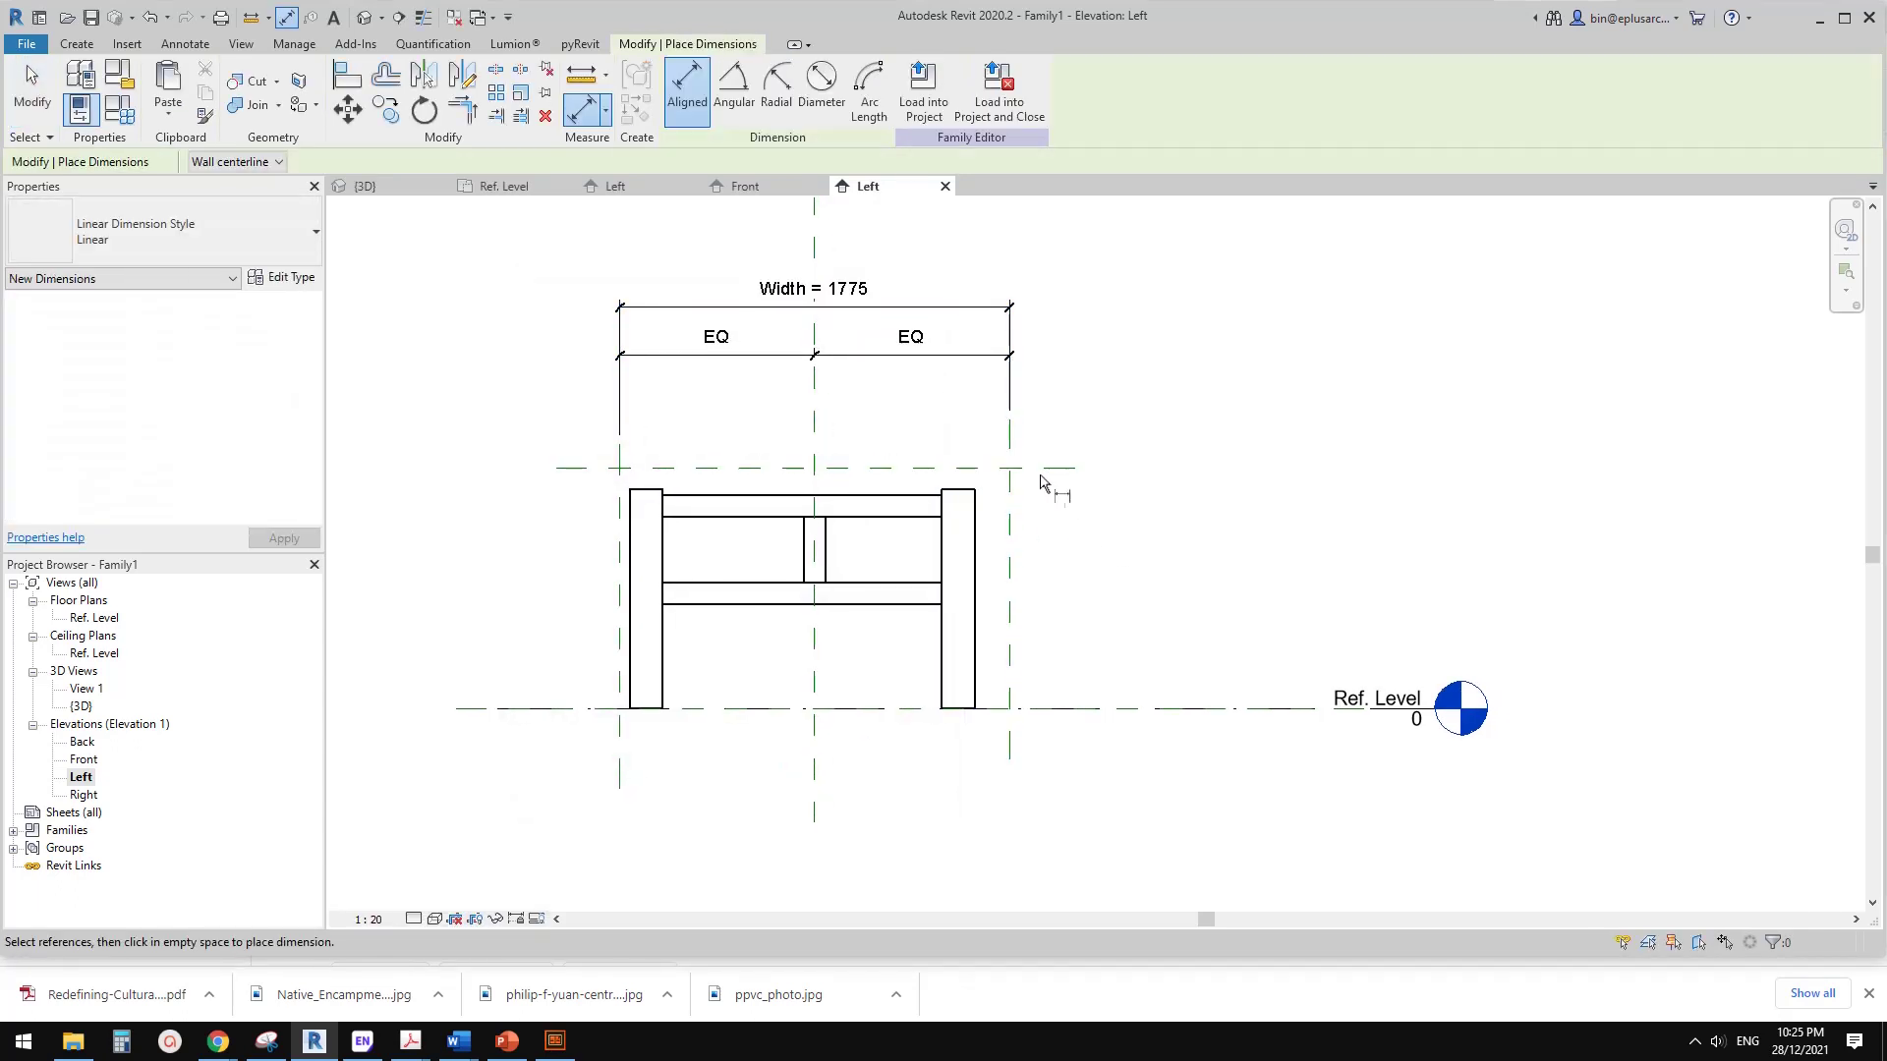
click(1041, 472)
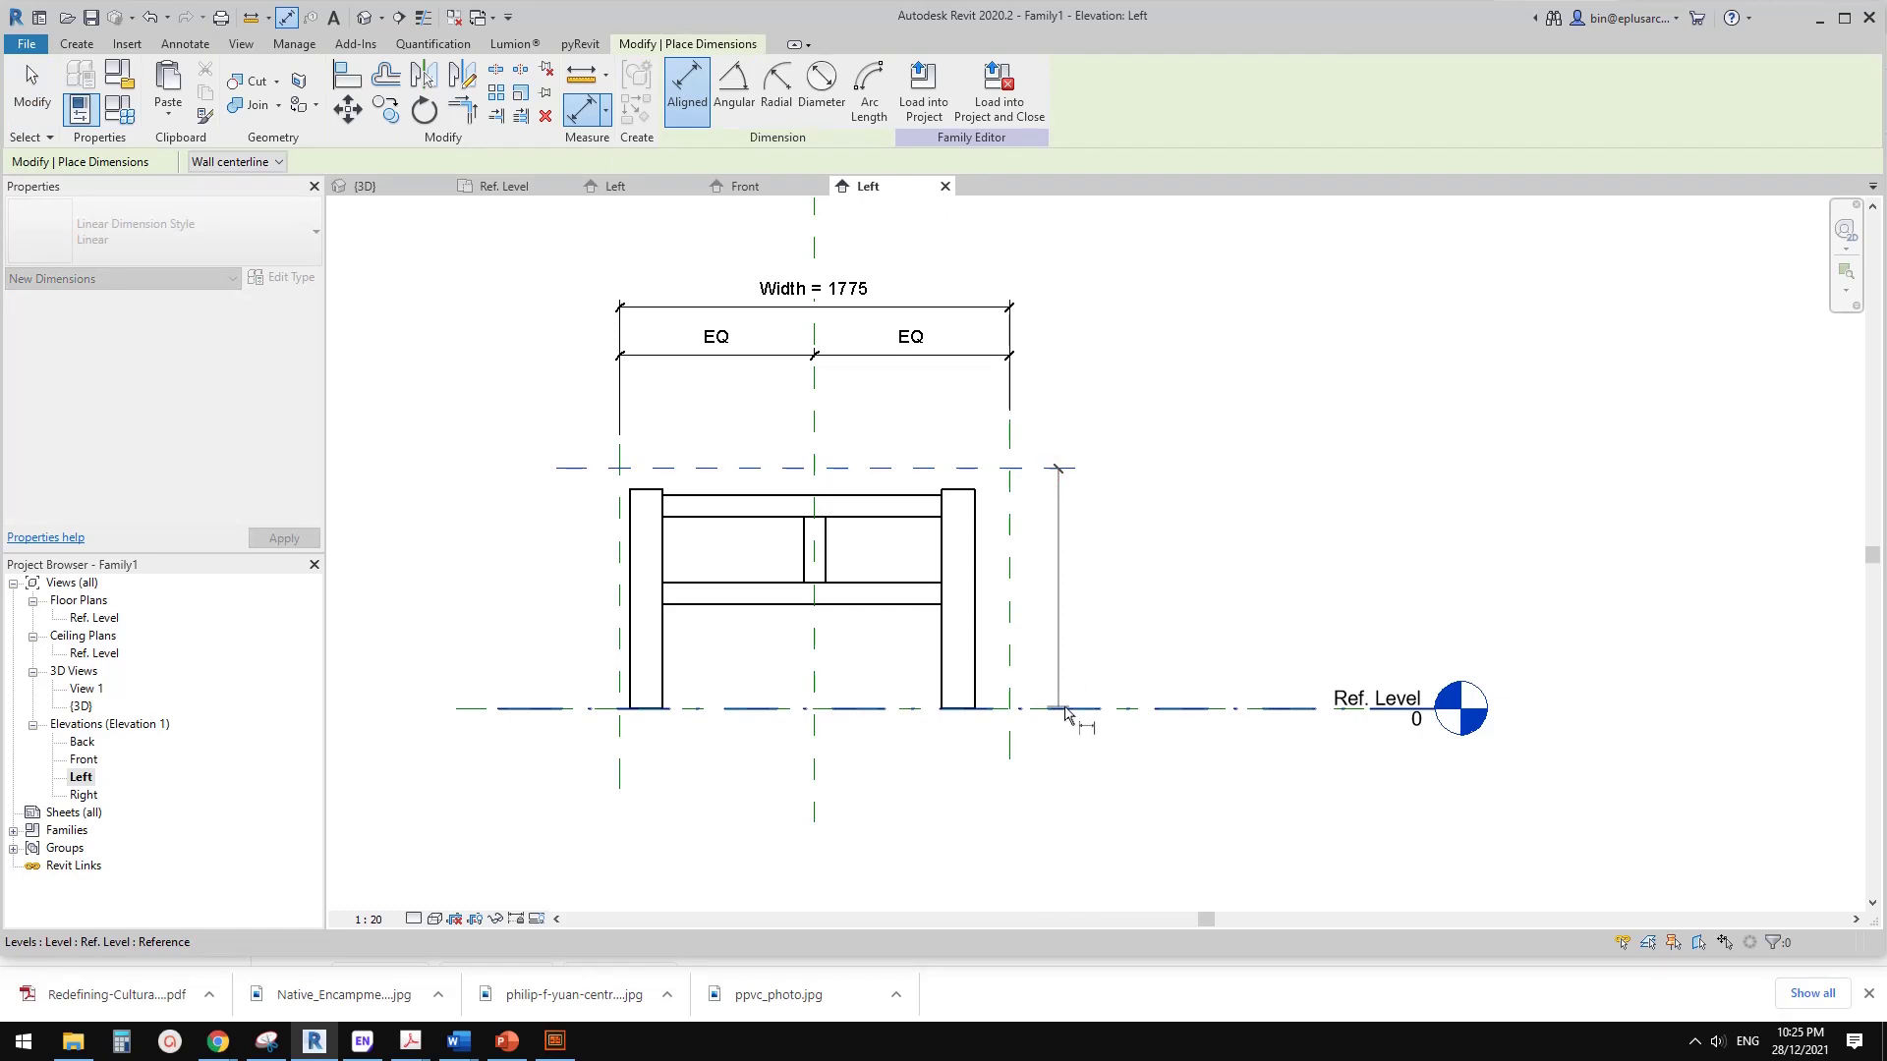
key(Tab)
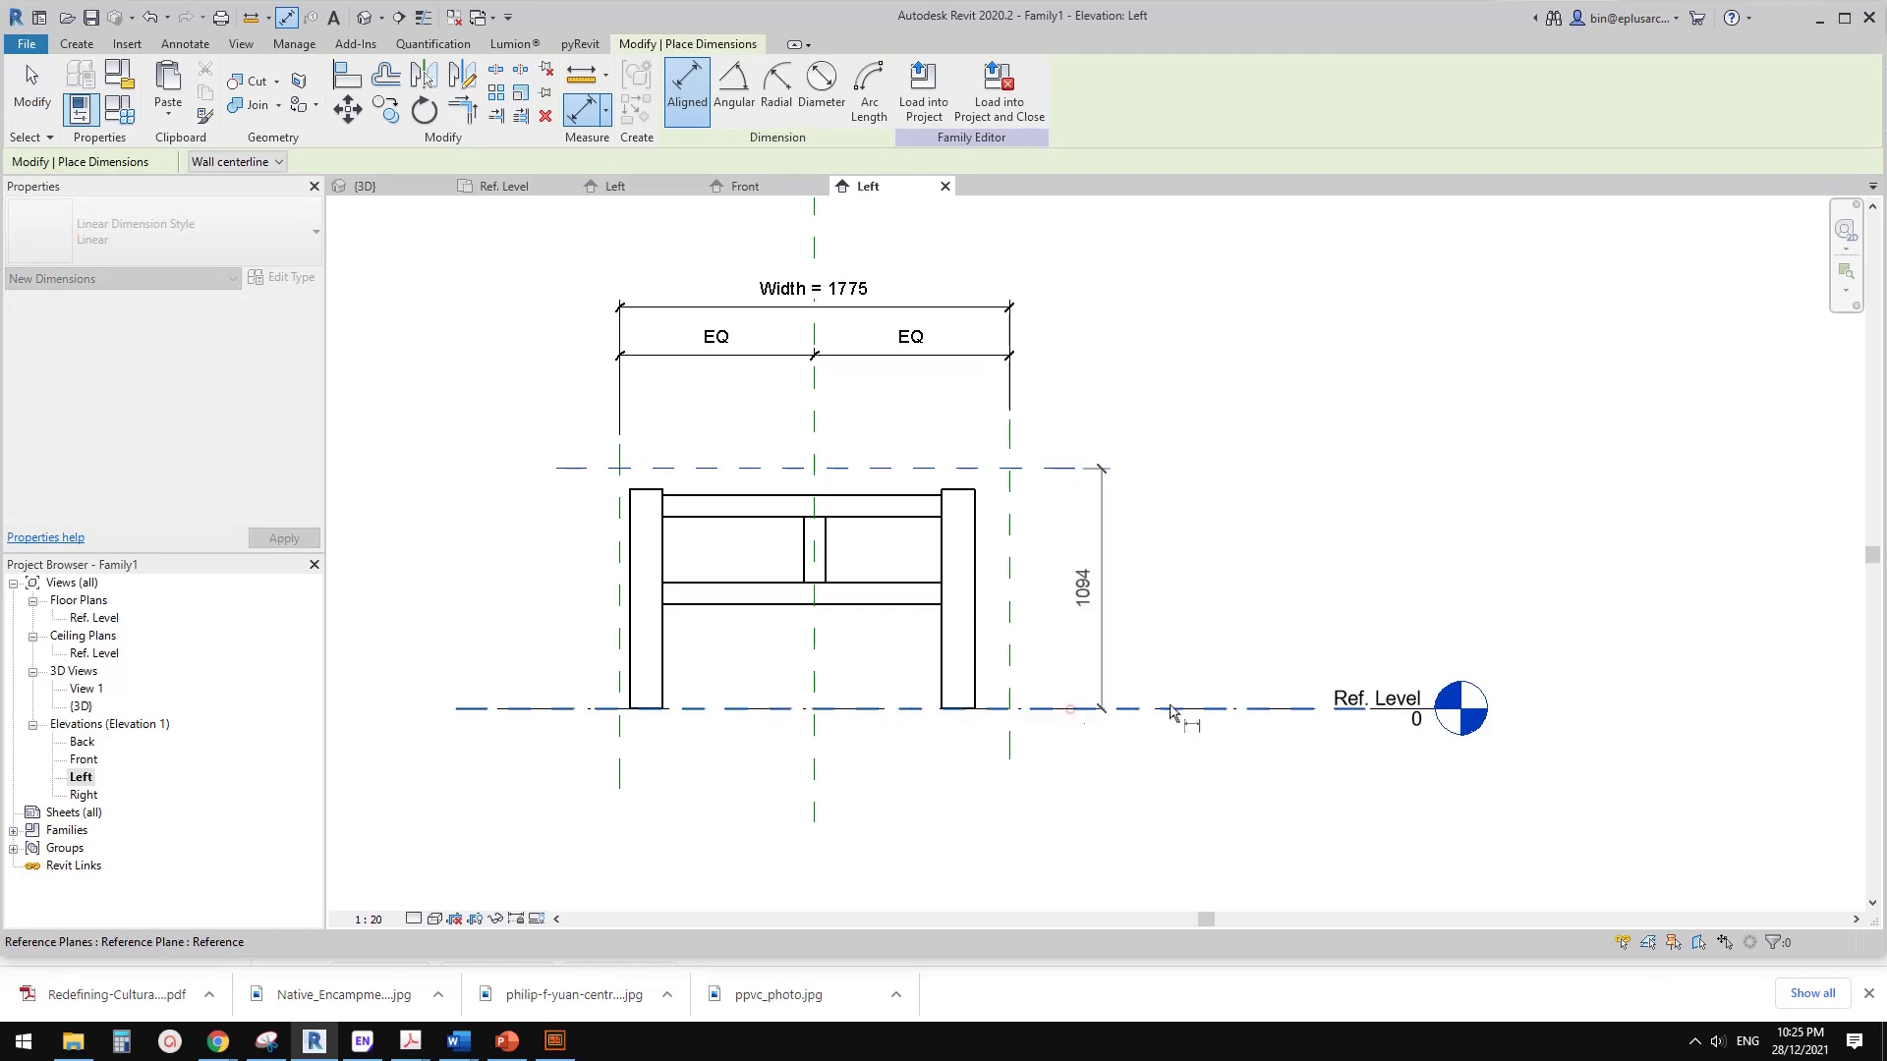
click(1169, 711)
click(1089, 644)
key(Escape)
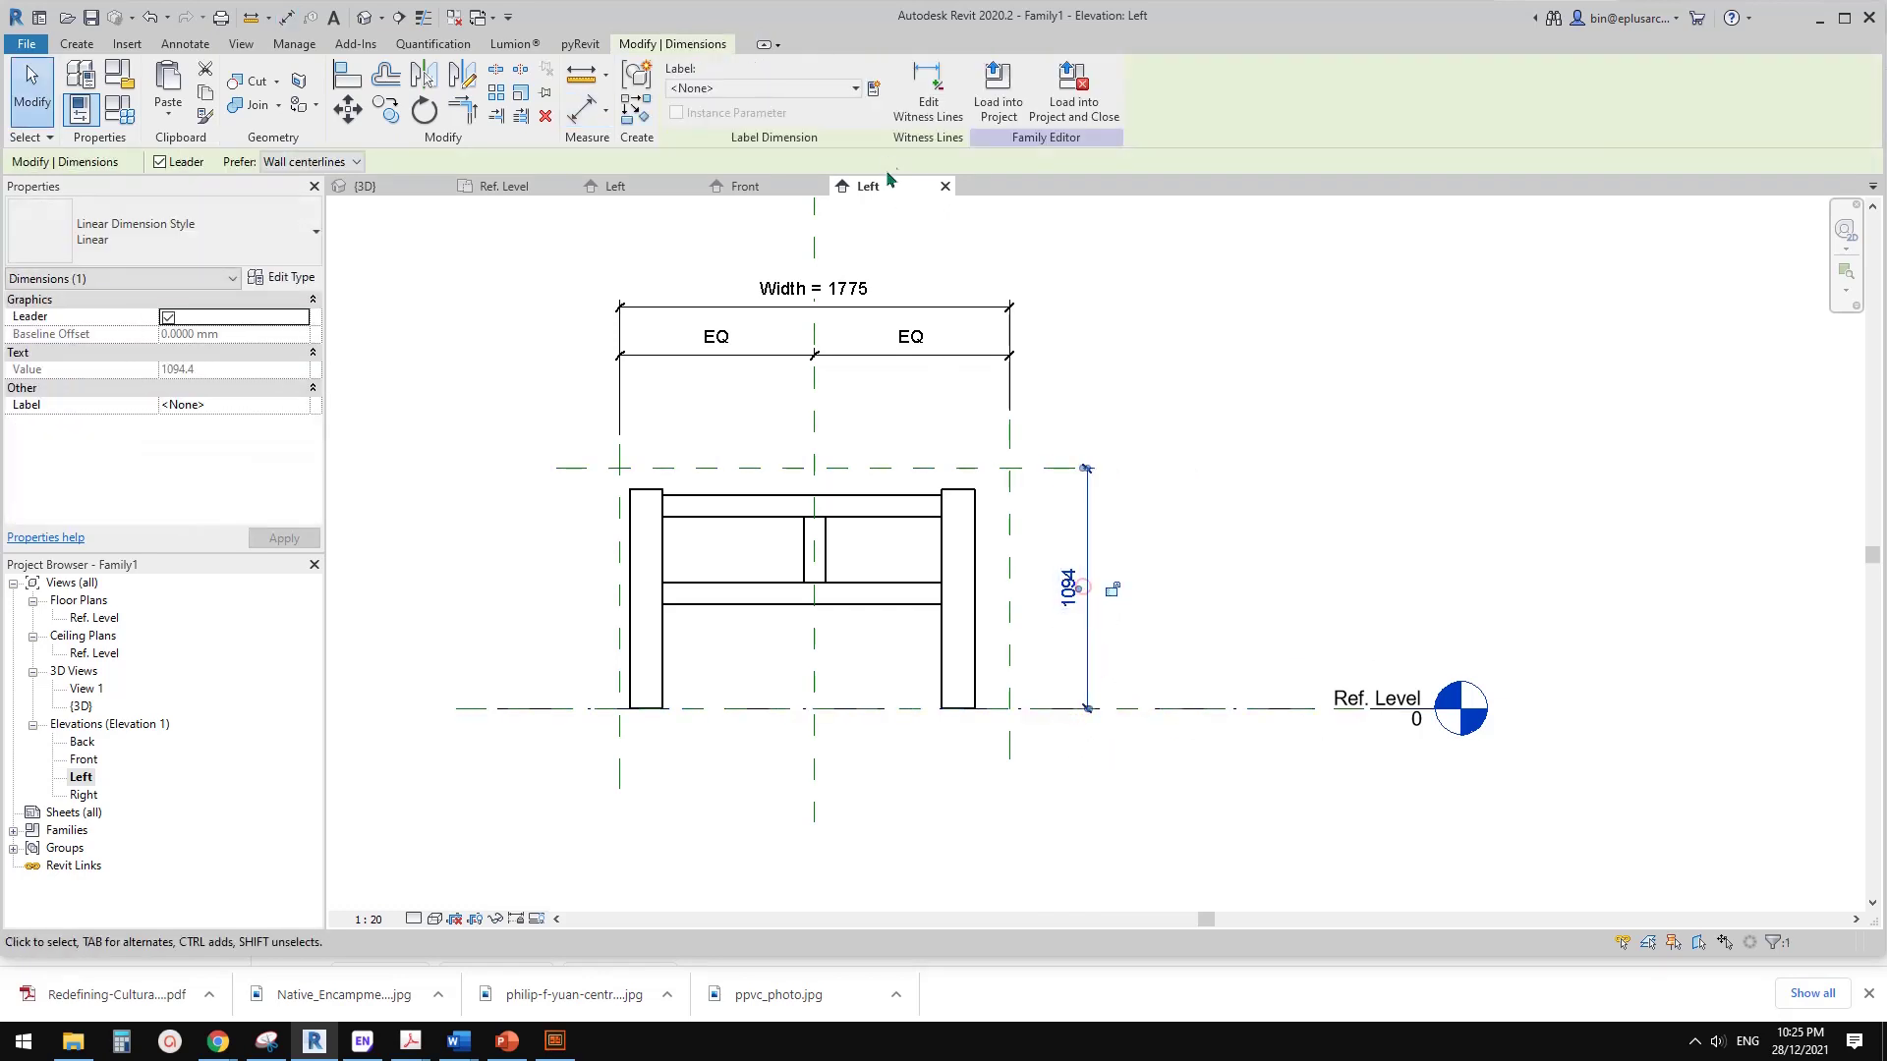
click(873, 90)
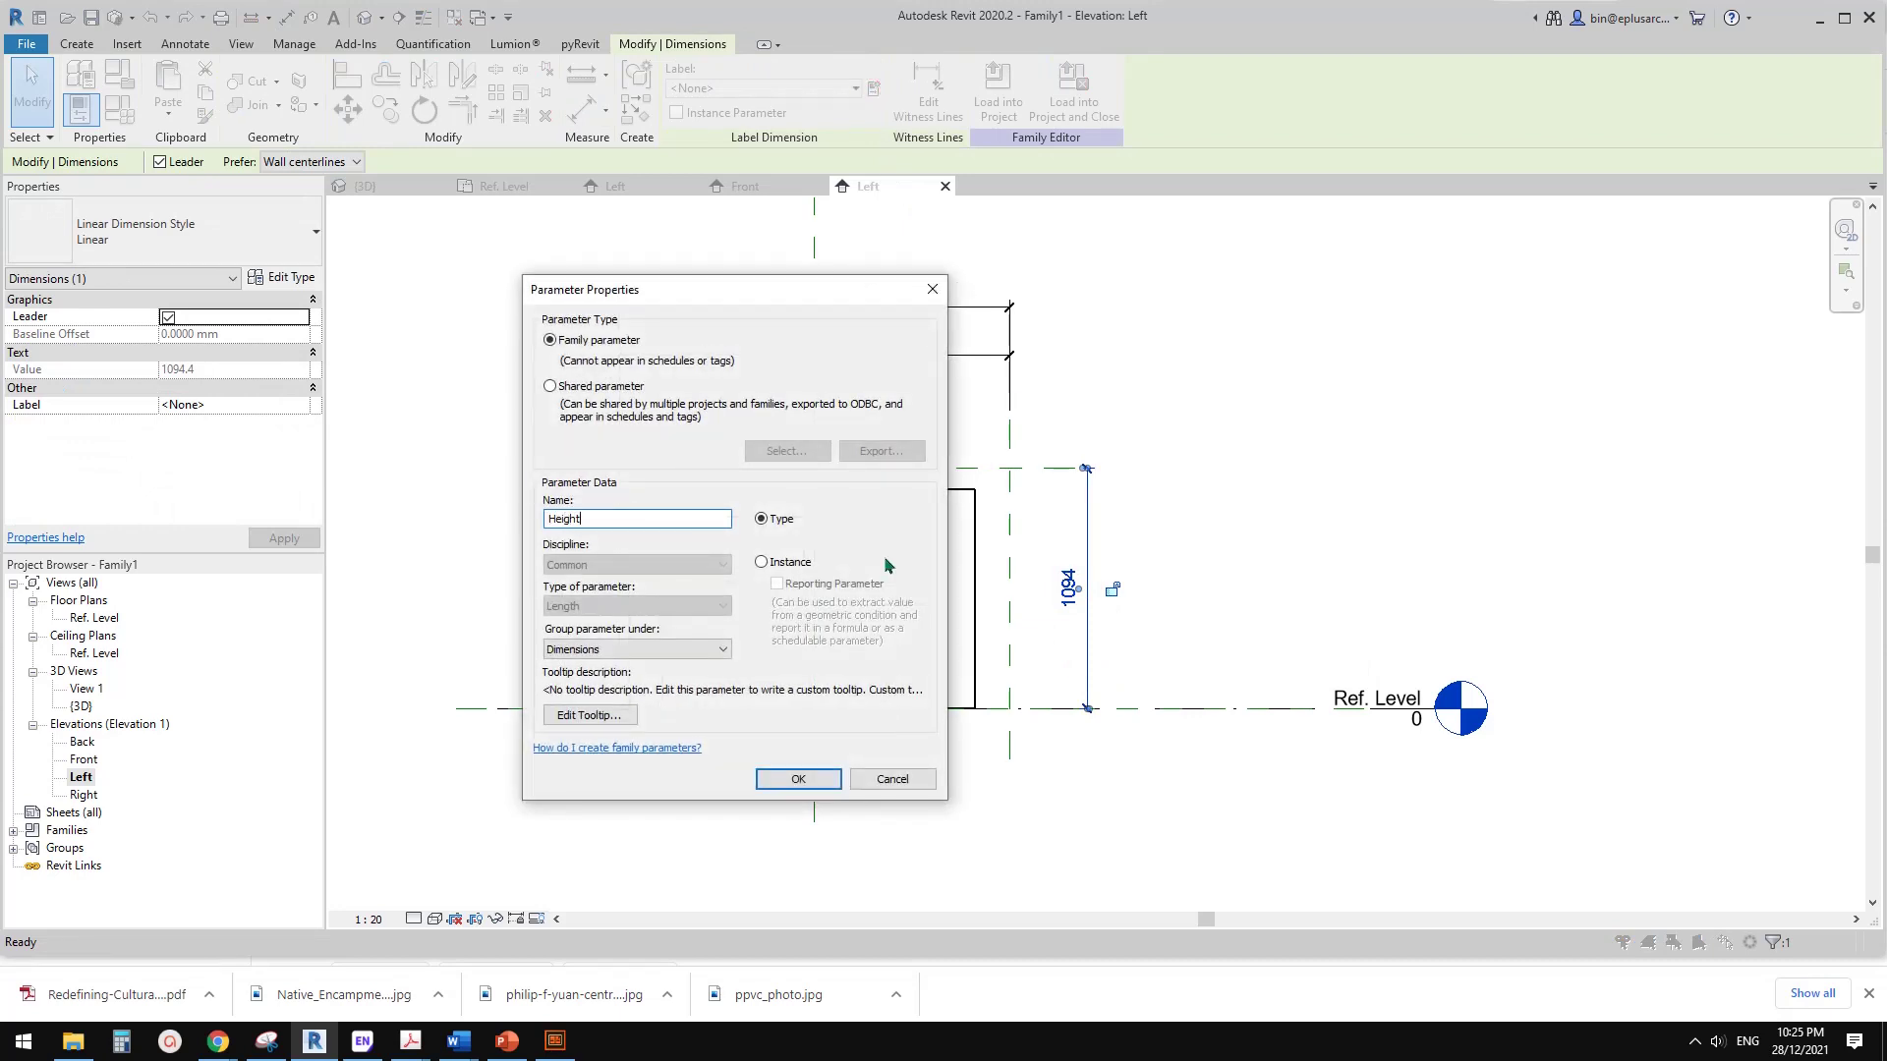
click(762, 563)
click(798, 780)
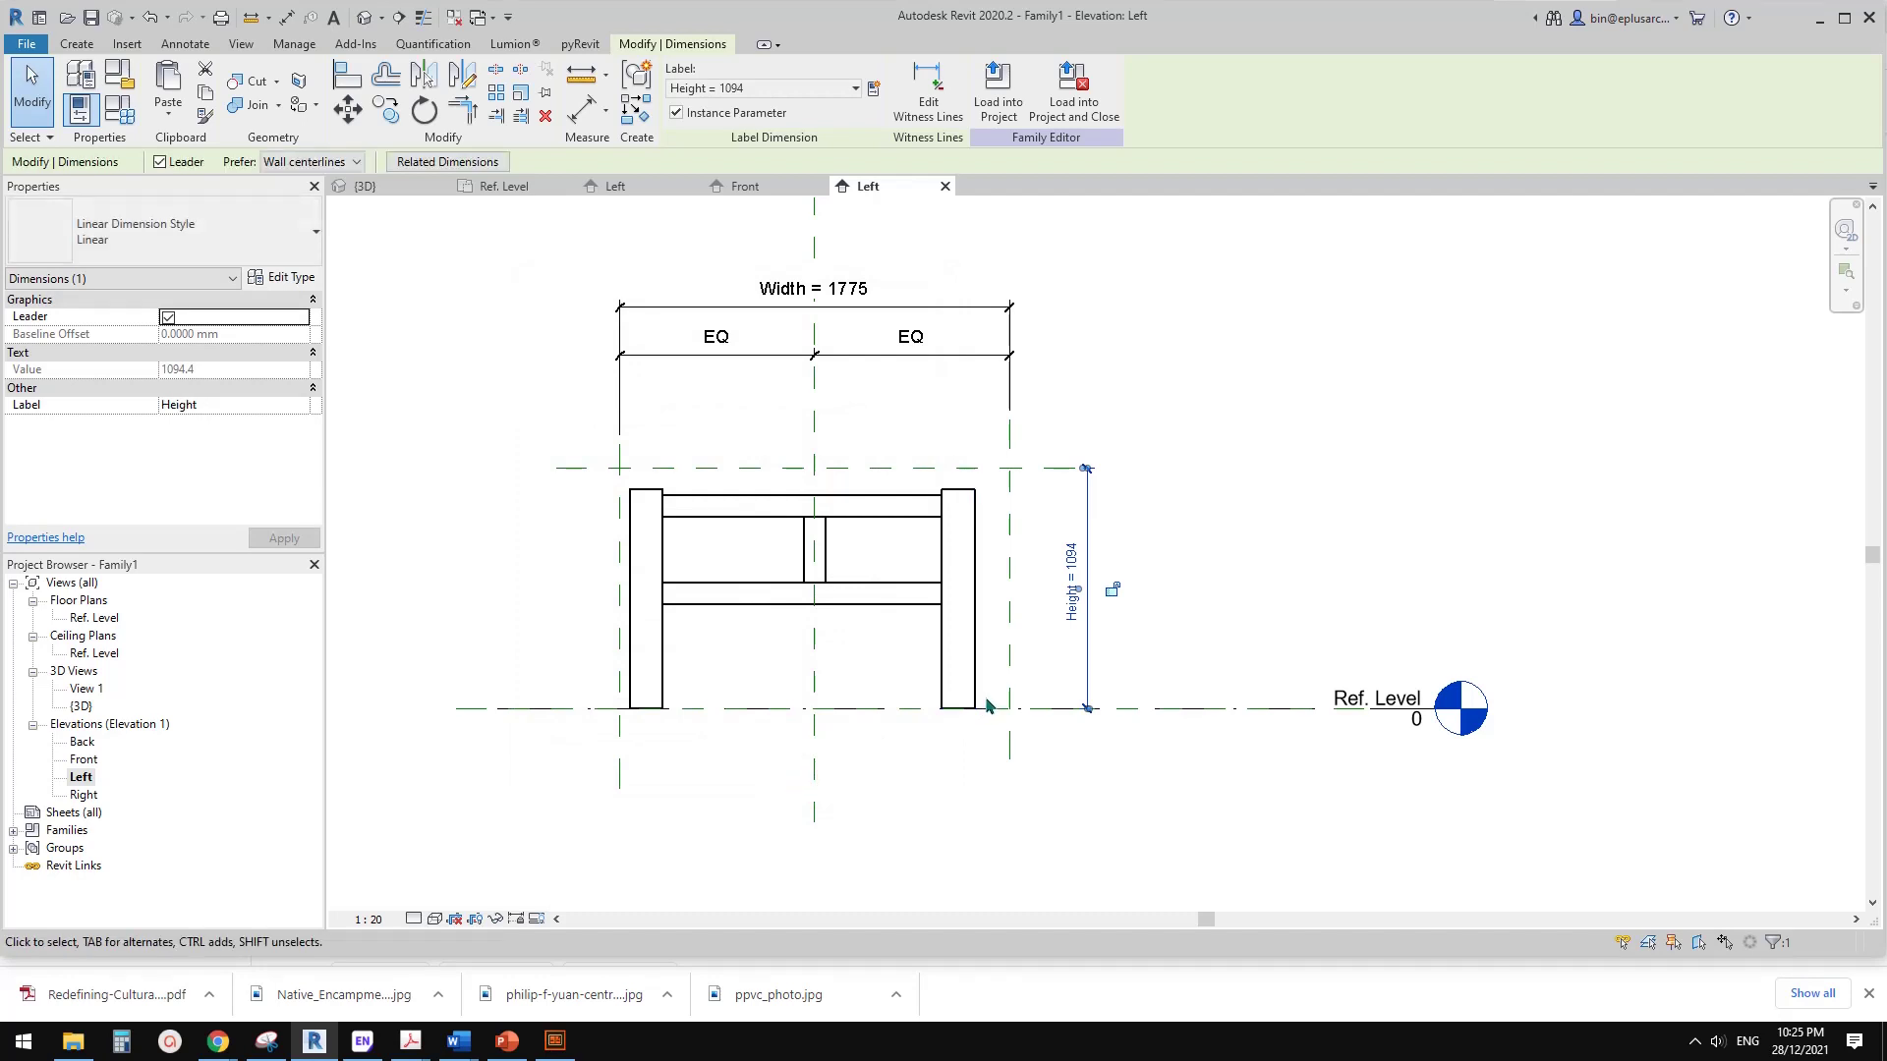
key(Escape)
- Examine the railing panel and the left post sweep's properties, including its work plane association
scroll(993, 695, up, 1)
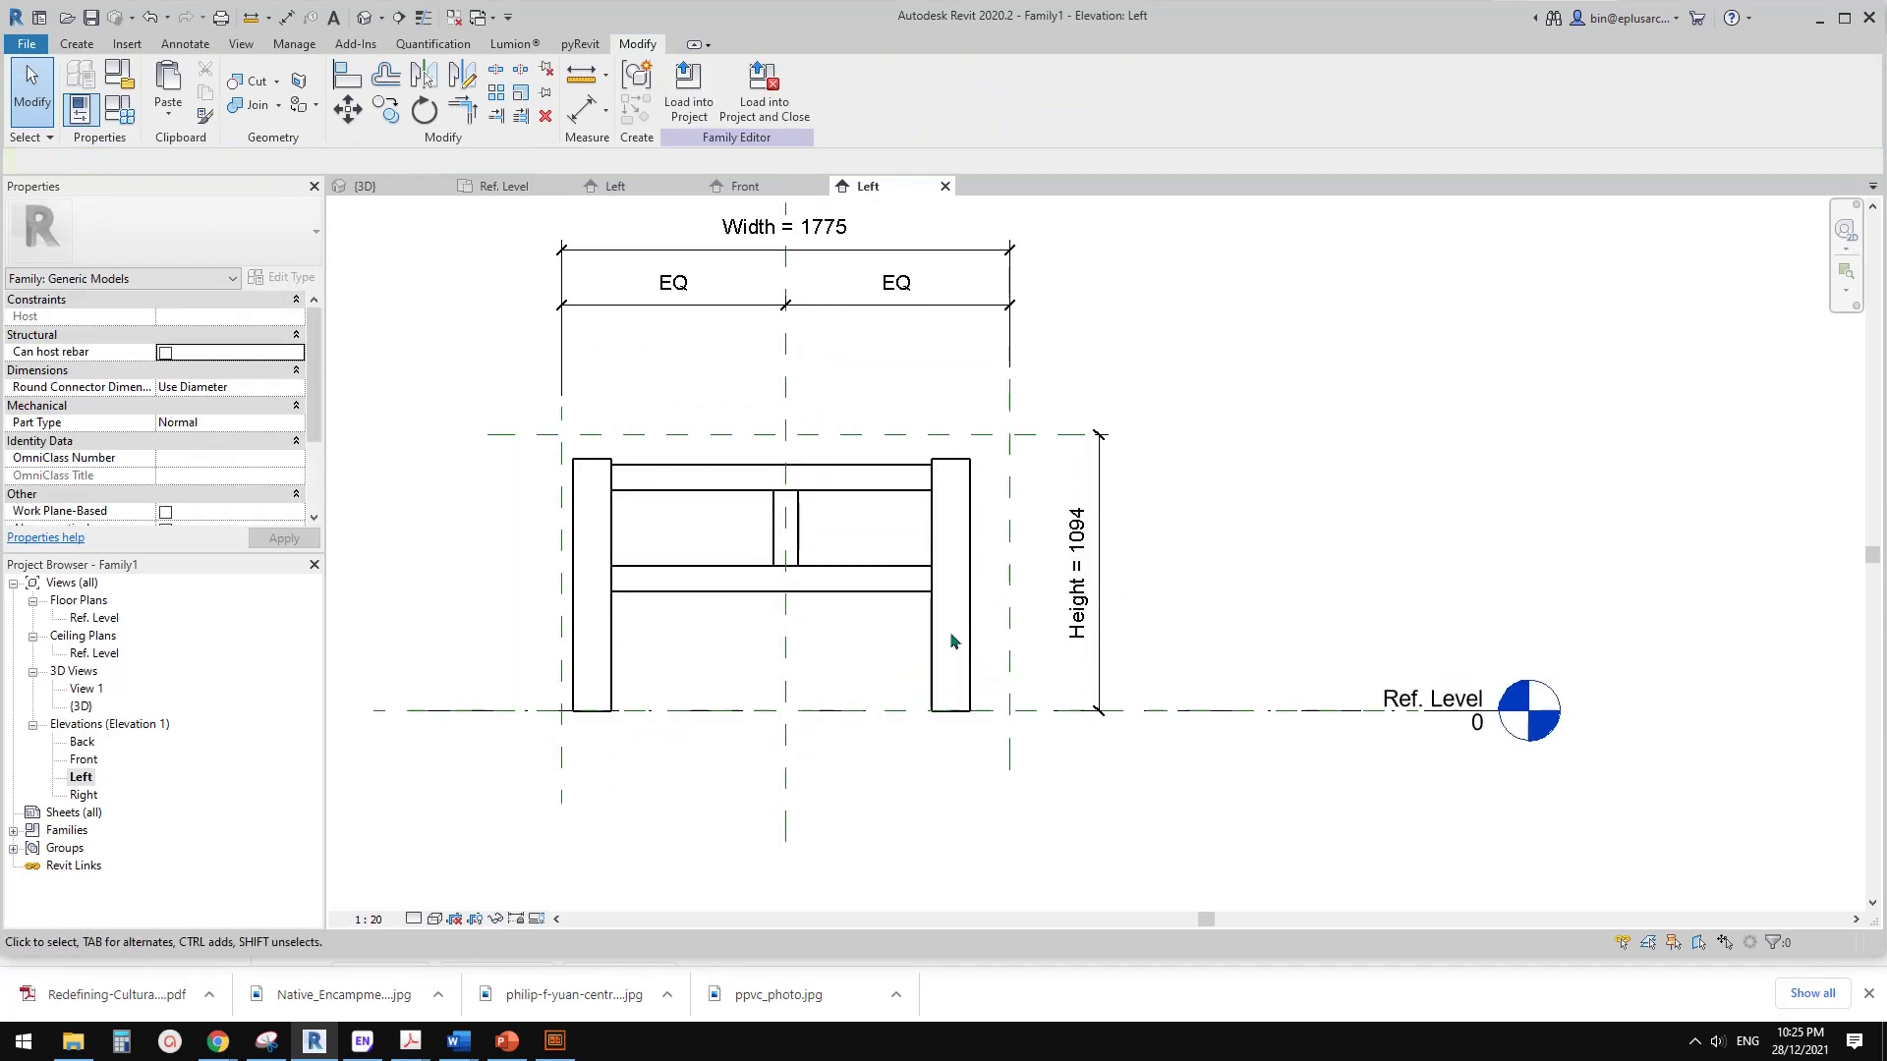
scroll(998, 604, up, 1)
scroll(994, 599, down, 3)
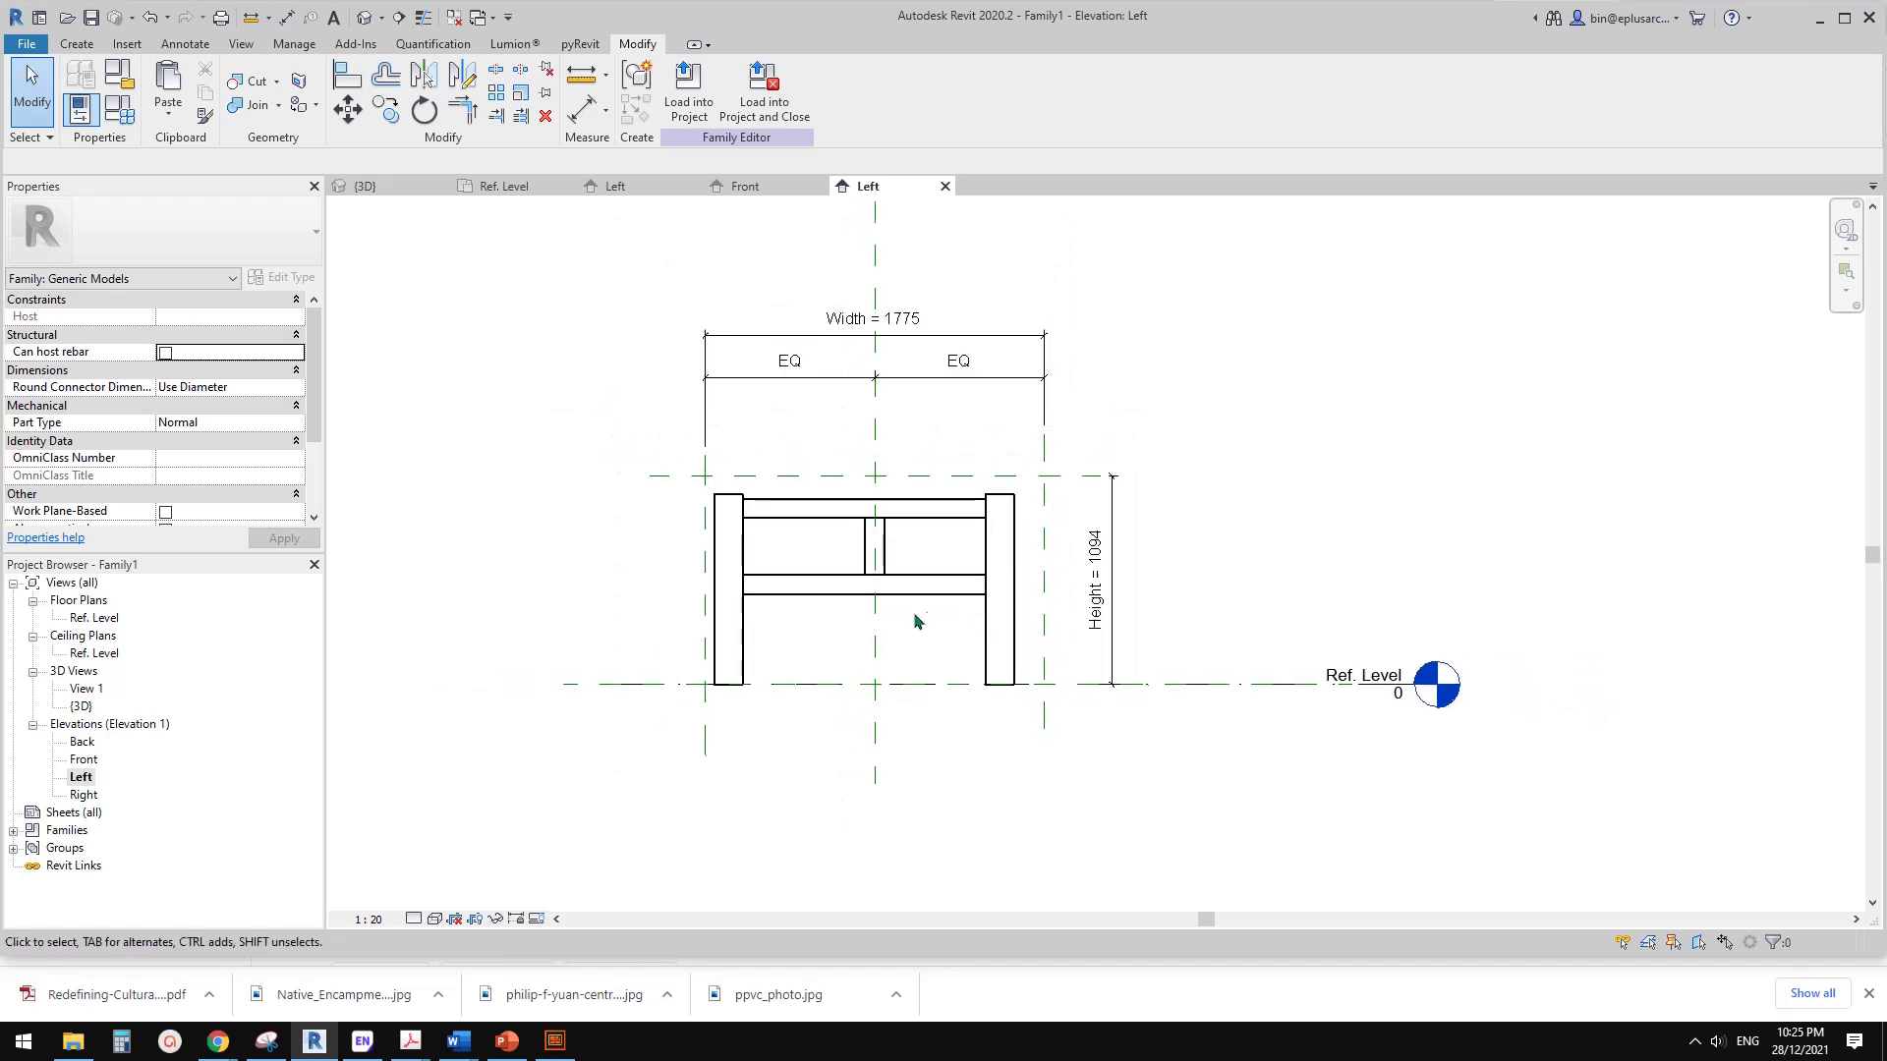
scroll(811, 580, up, 1)
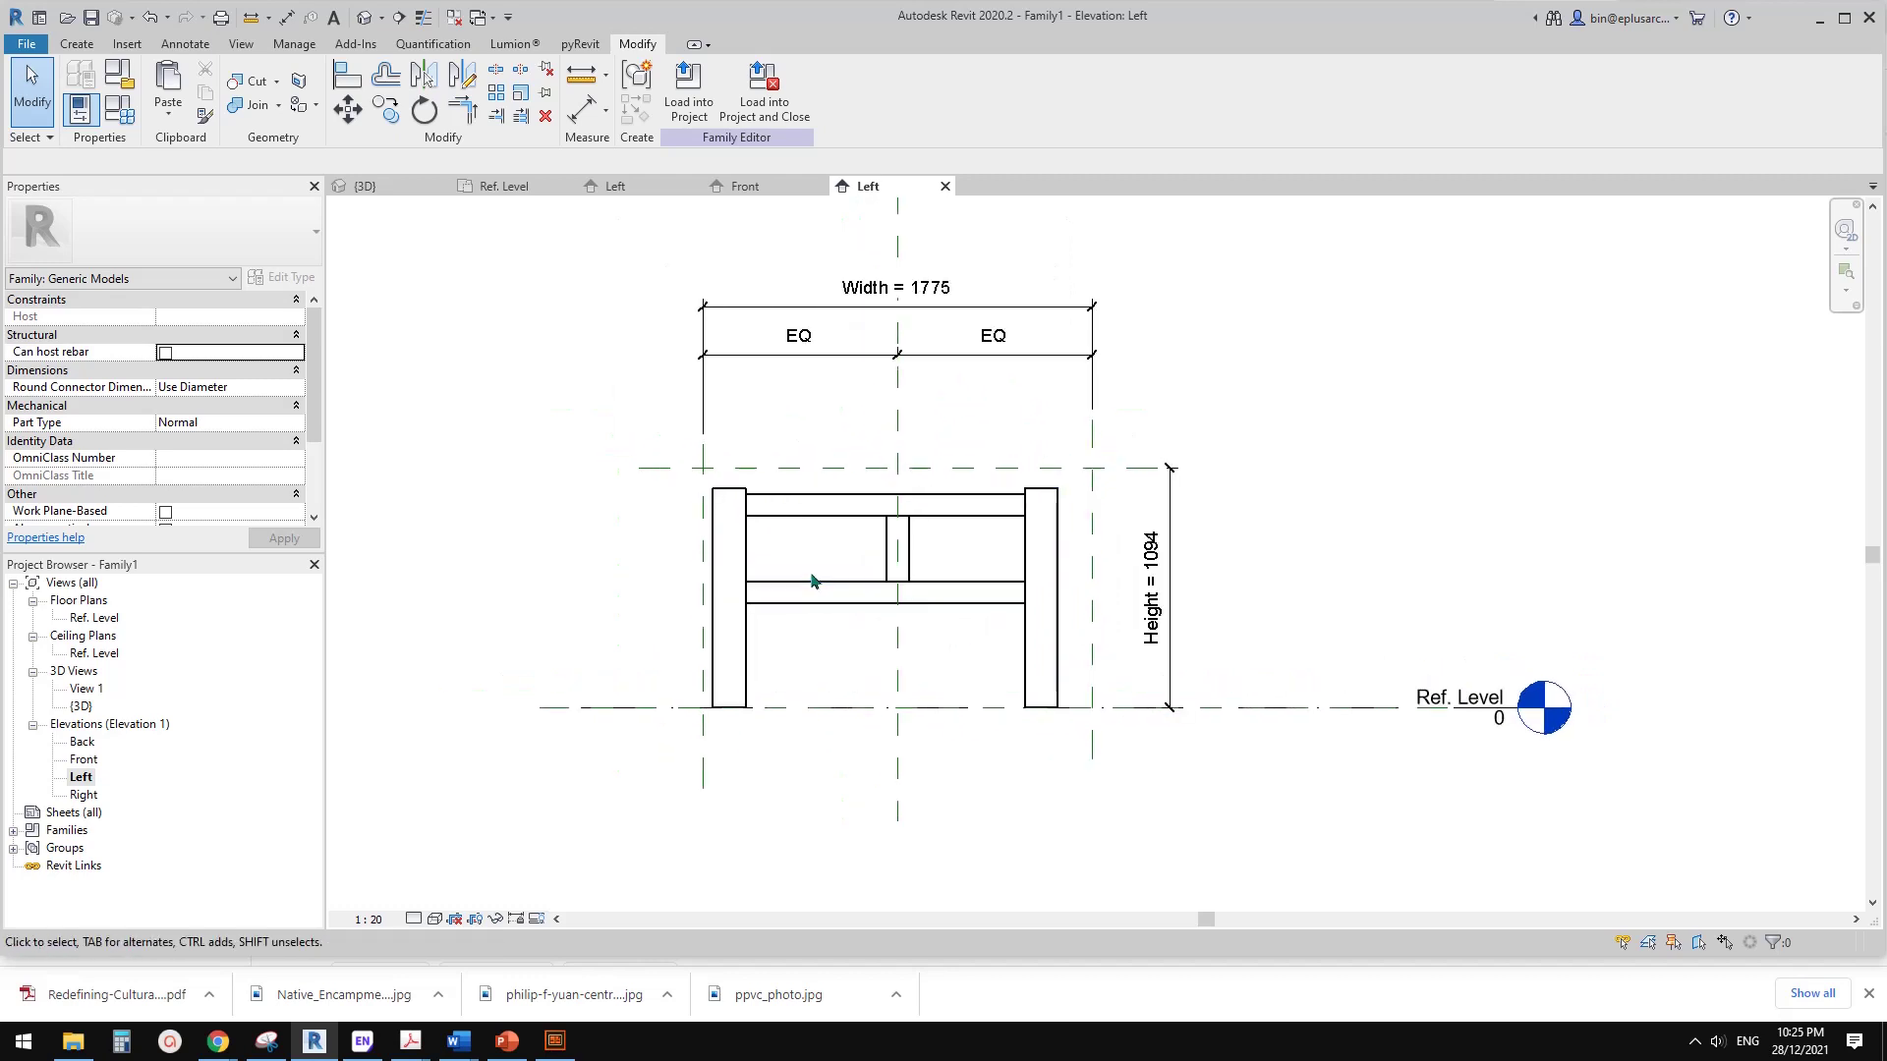
click(728, 554)
scroll(728, 555, up, 1)
key(Escape)
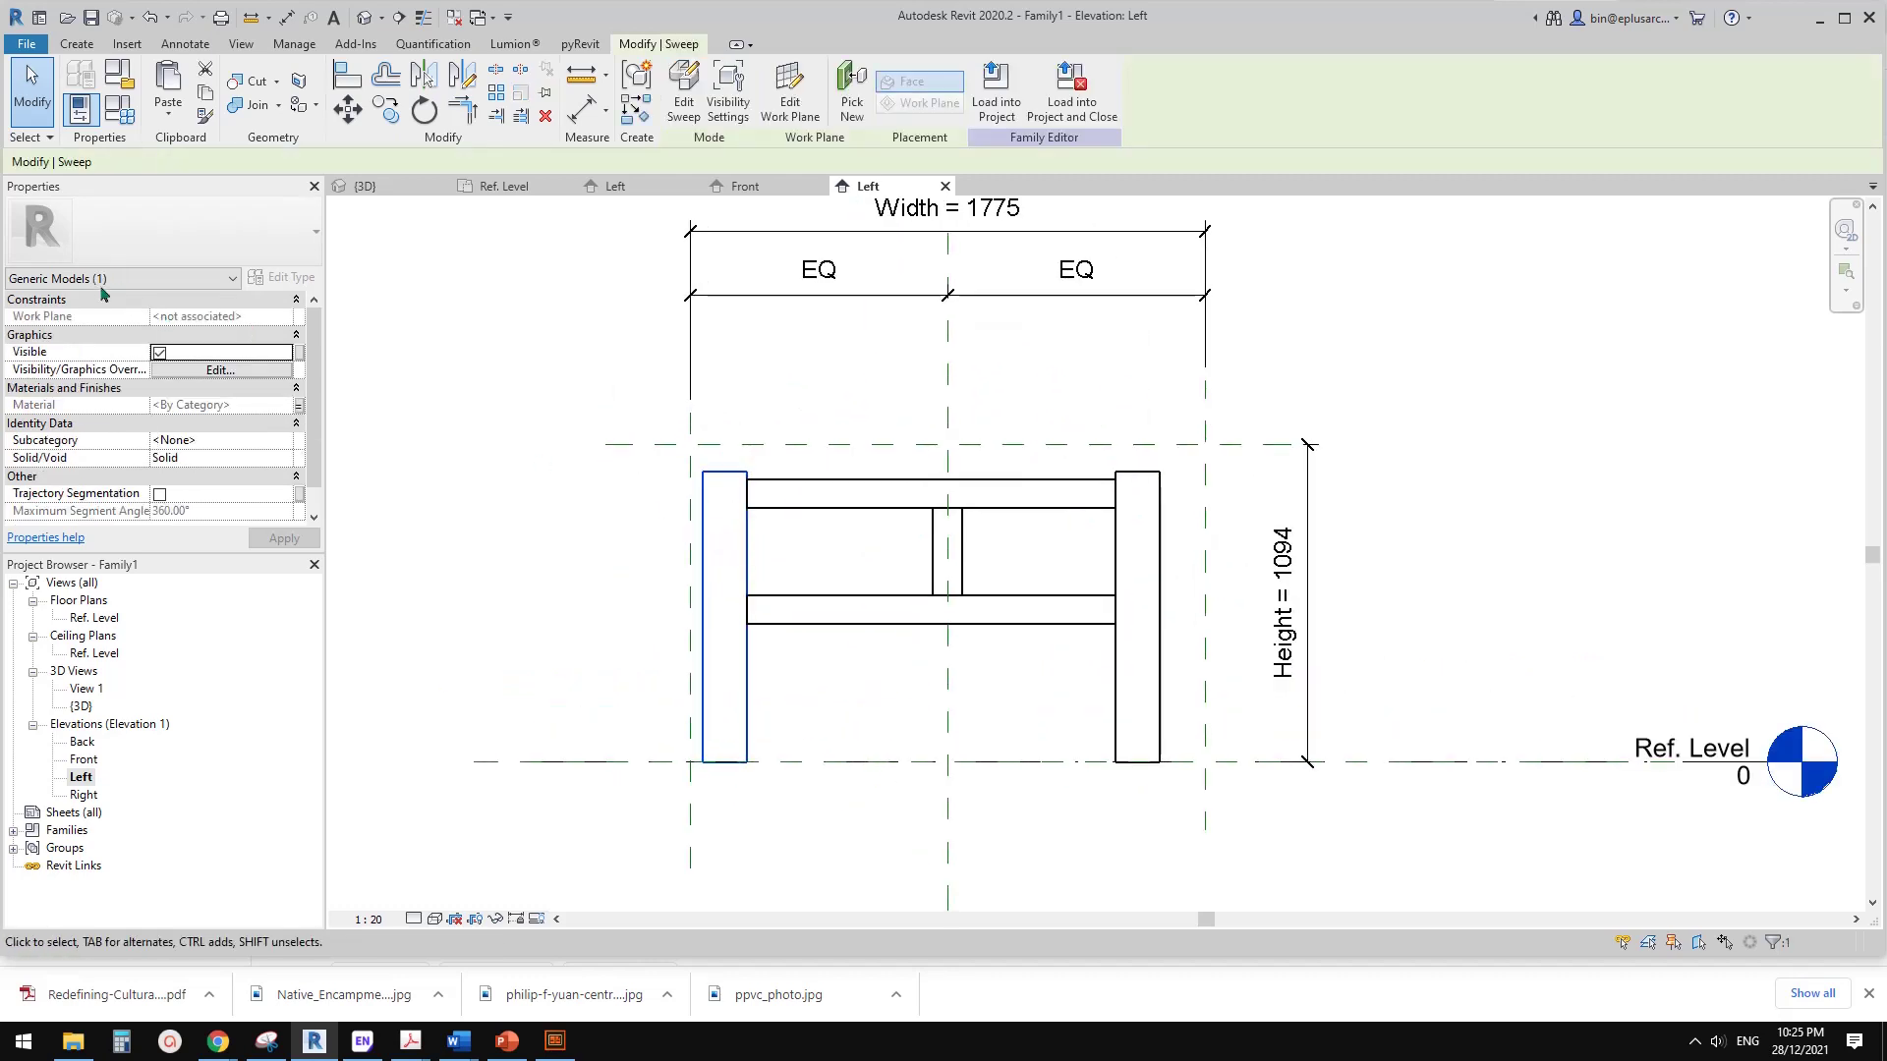
scroll(625, 439, up, 1)
click(727, 512)
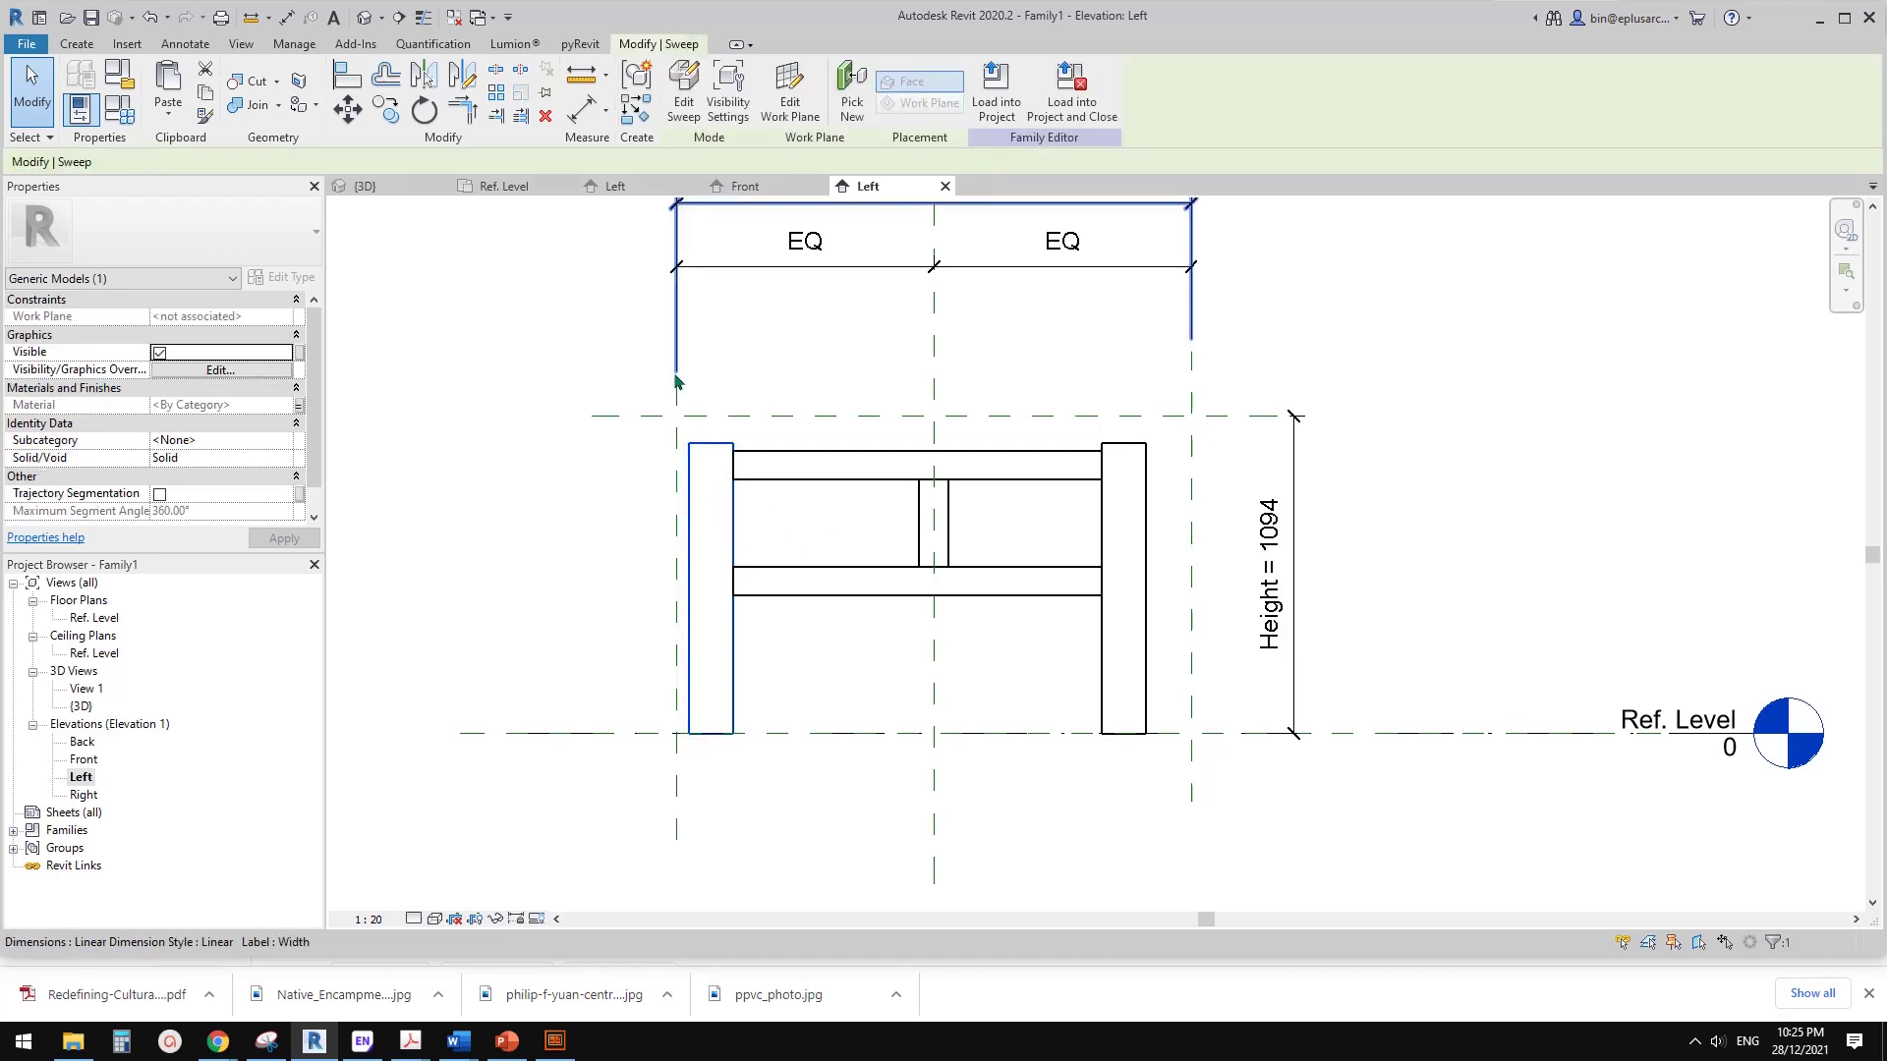
scroll(720, 307, down, 1)
scroll(757, 422, up, 1)
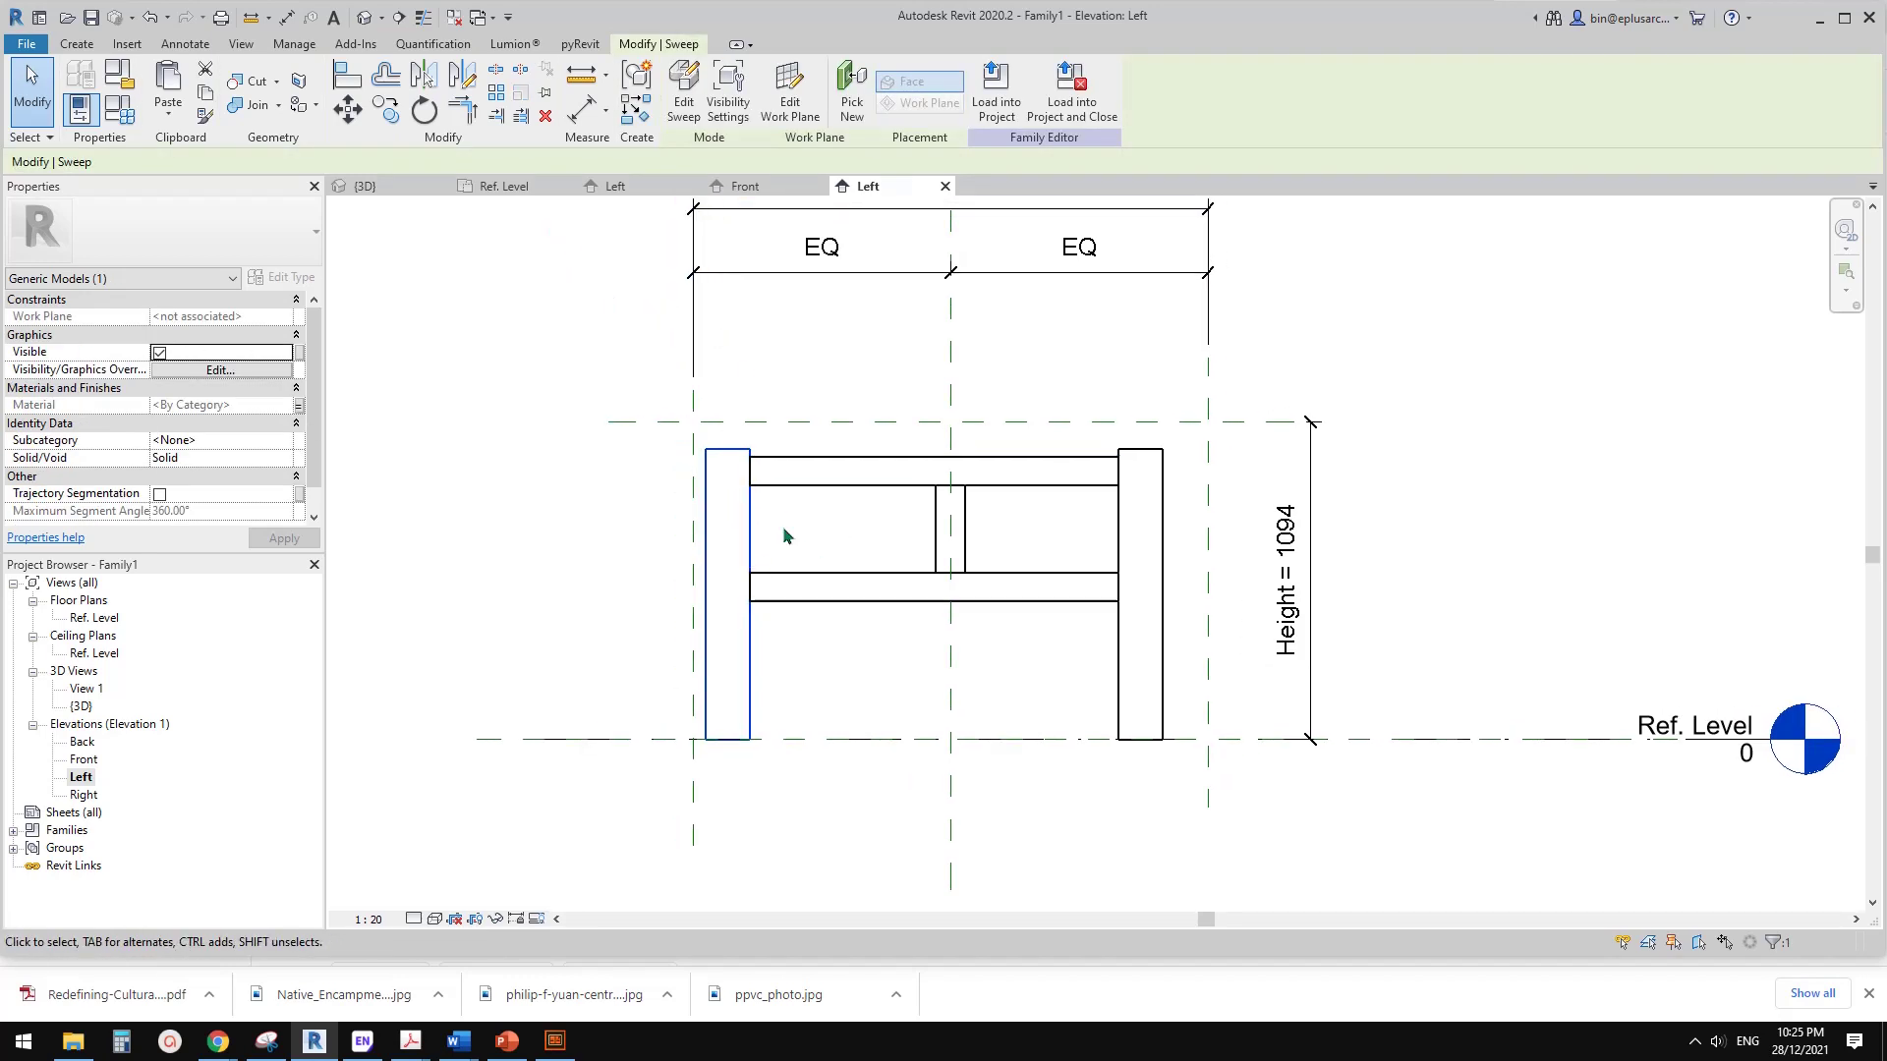
key(Escape)
click(748, 527)
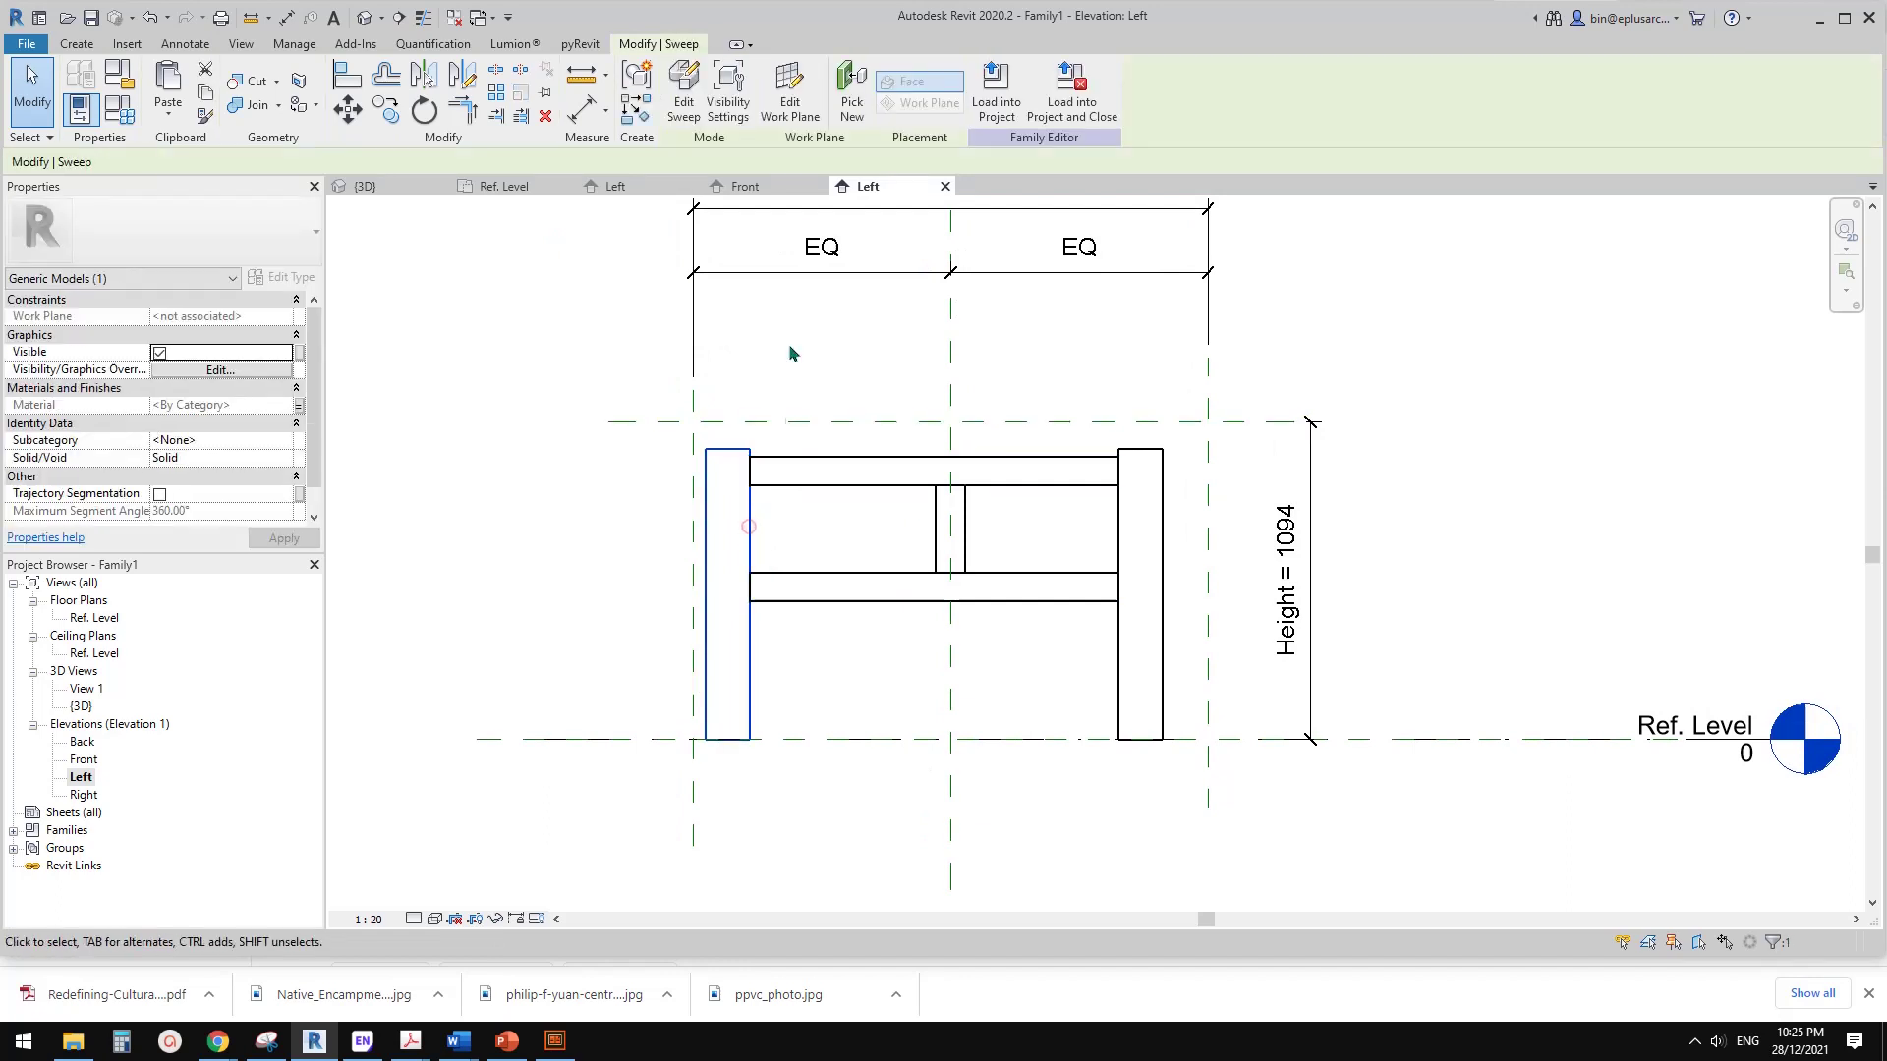
click(684, 94)
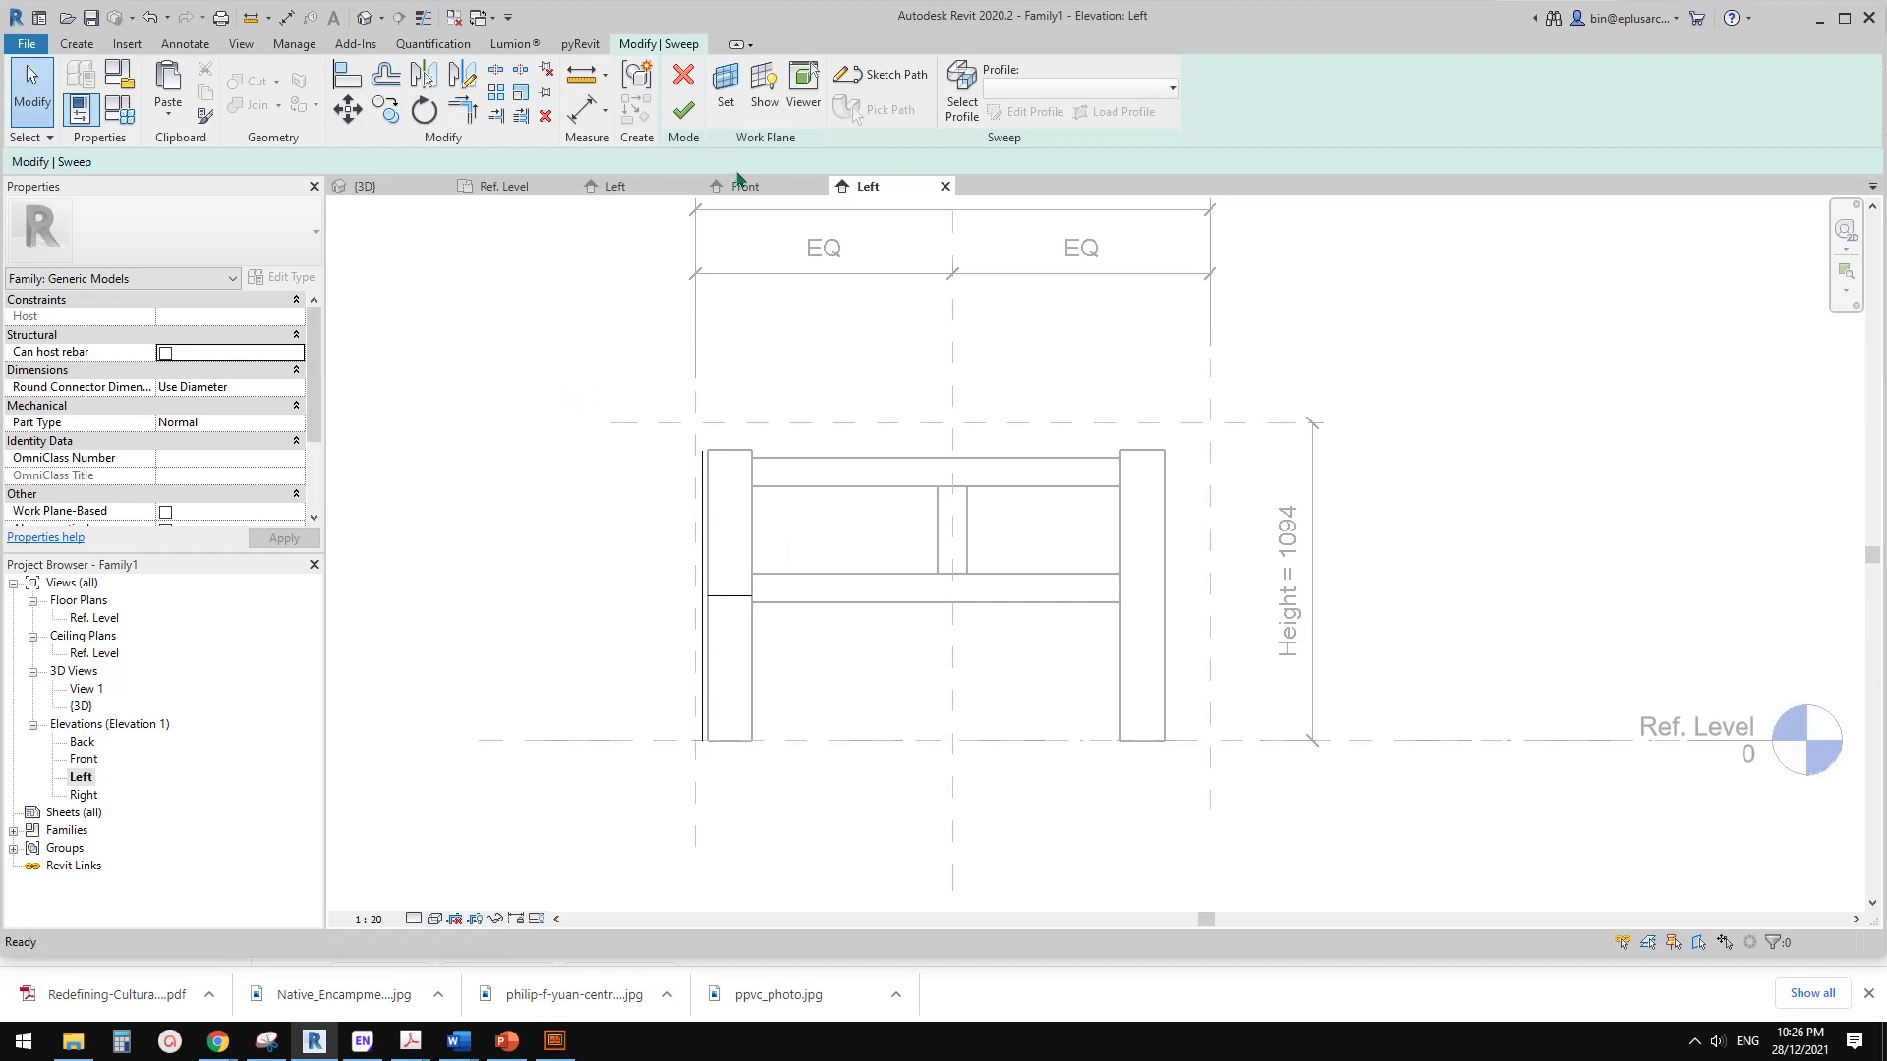
click(693, 78)
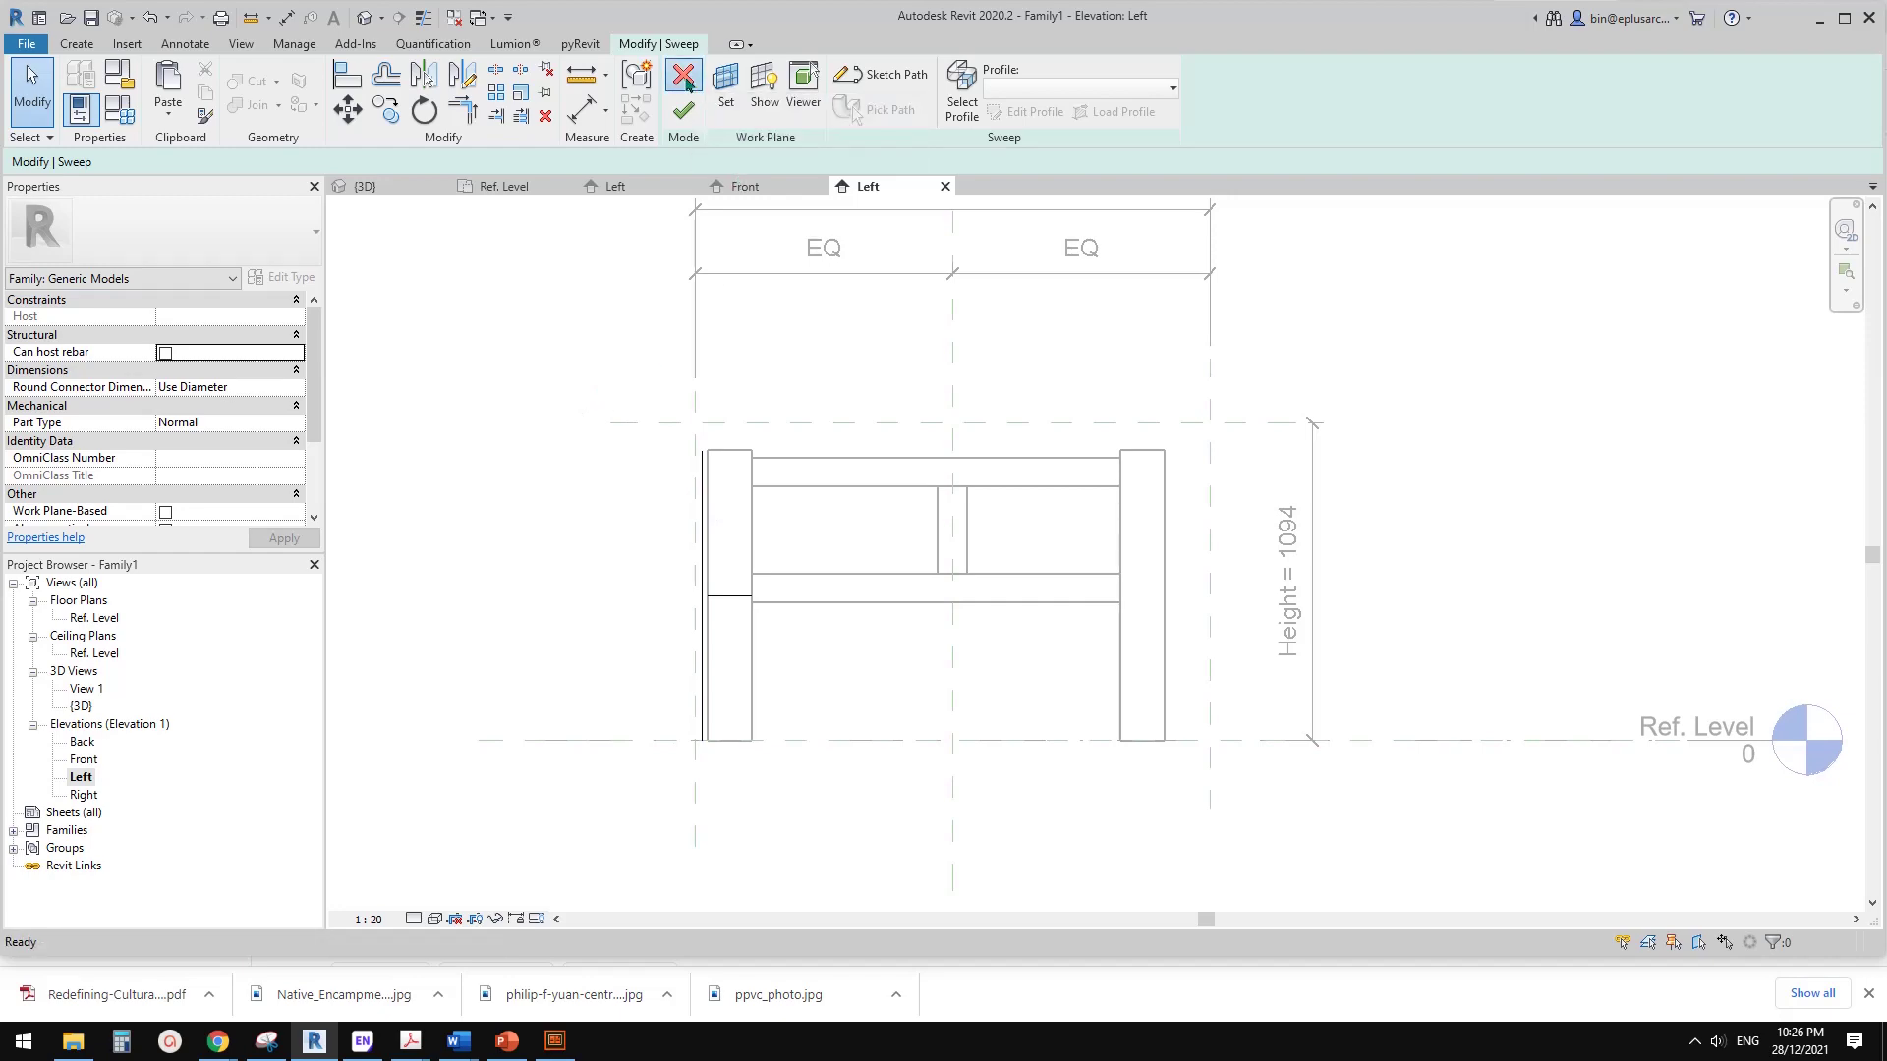
click(754, 518)
middle_drag(777, 414, 752, 413)
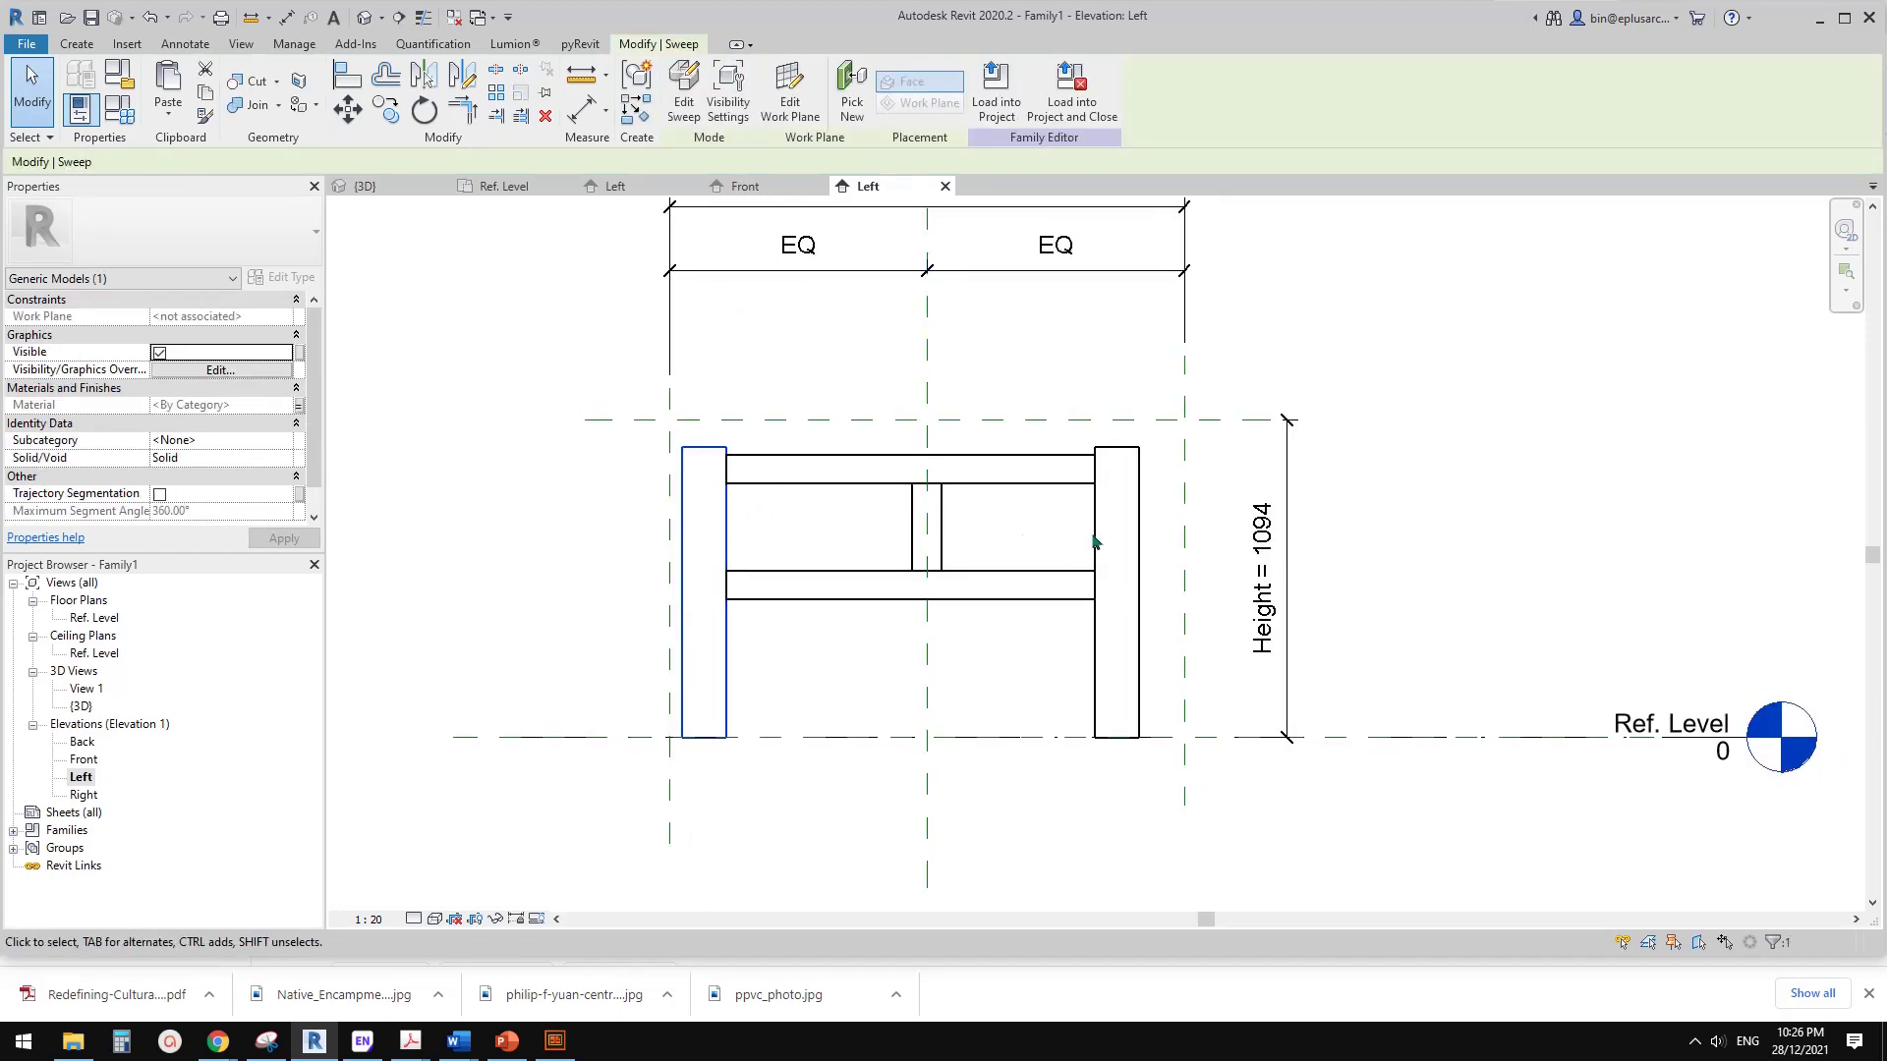
click(1142, 511)
click(727, 515)
middle_drag(844, 487, 864, 486)
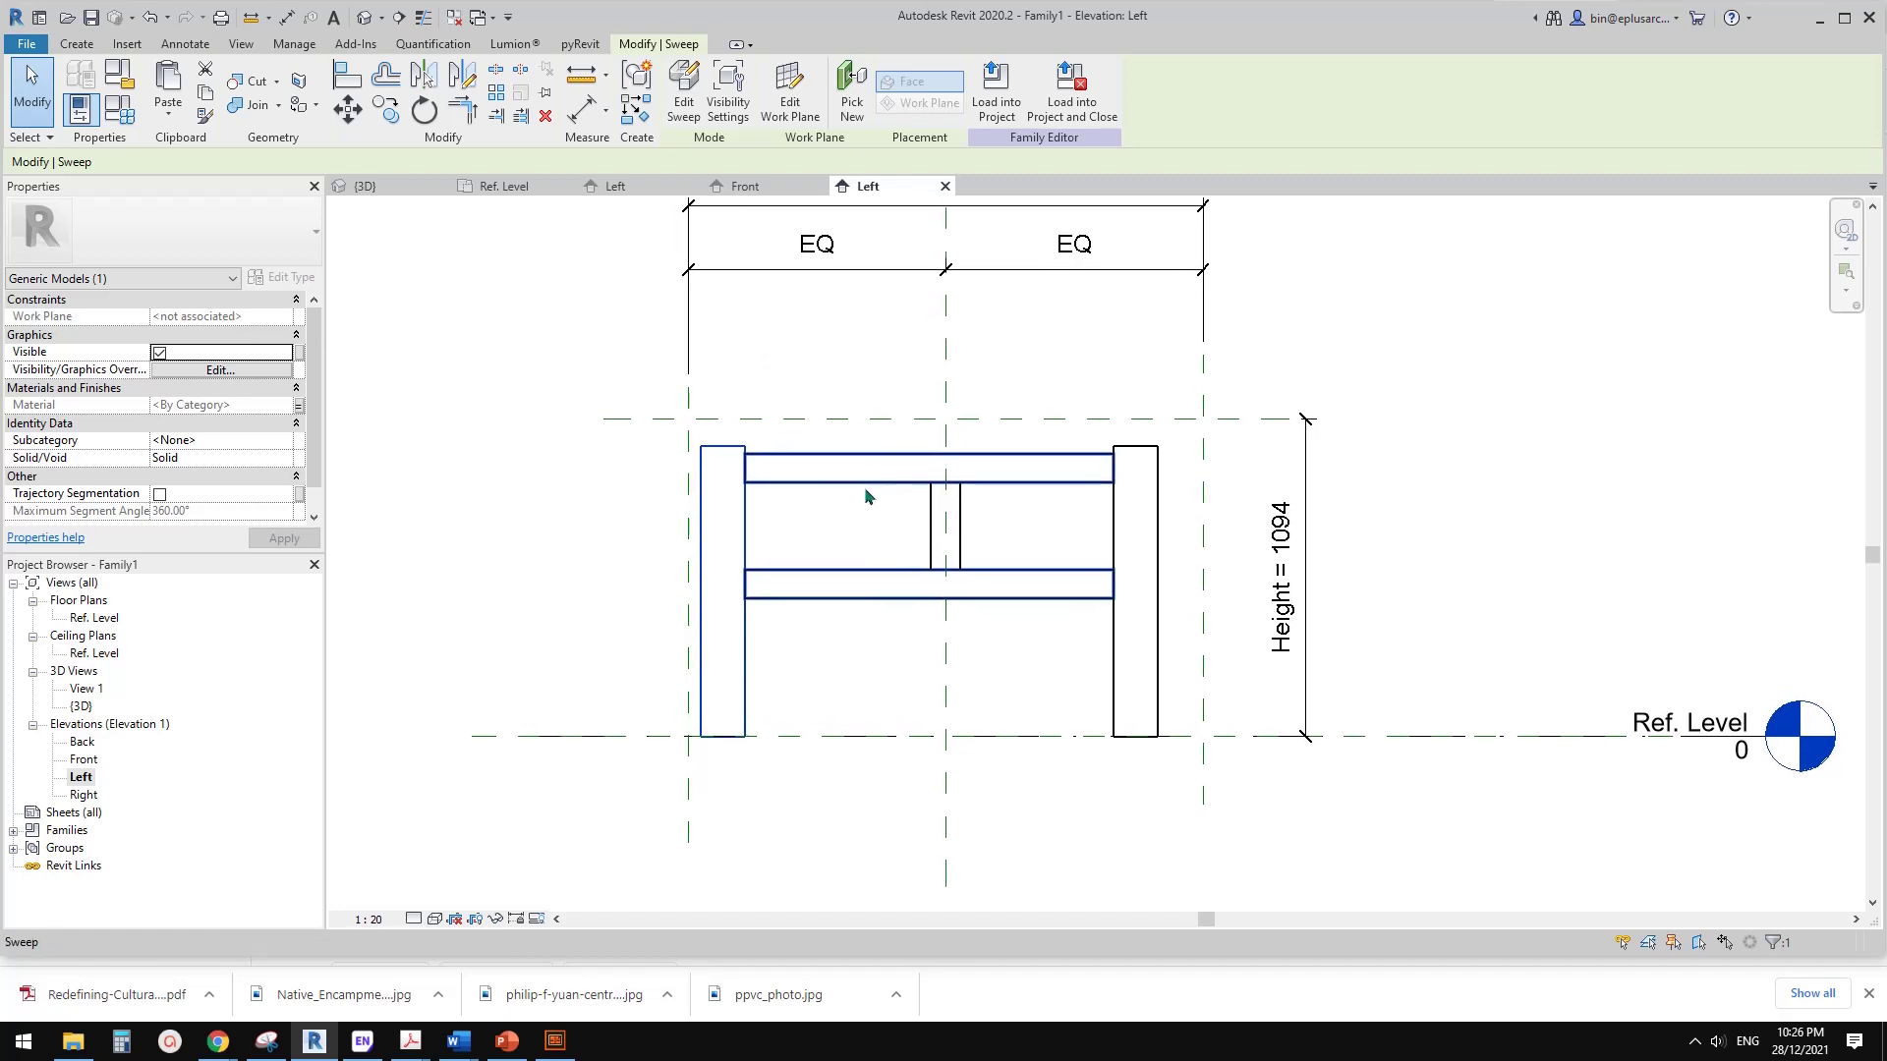
click(749, 506)
click(742, 510)
click(753, 519)
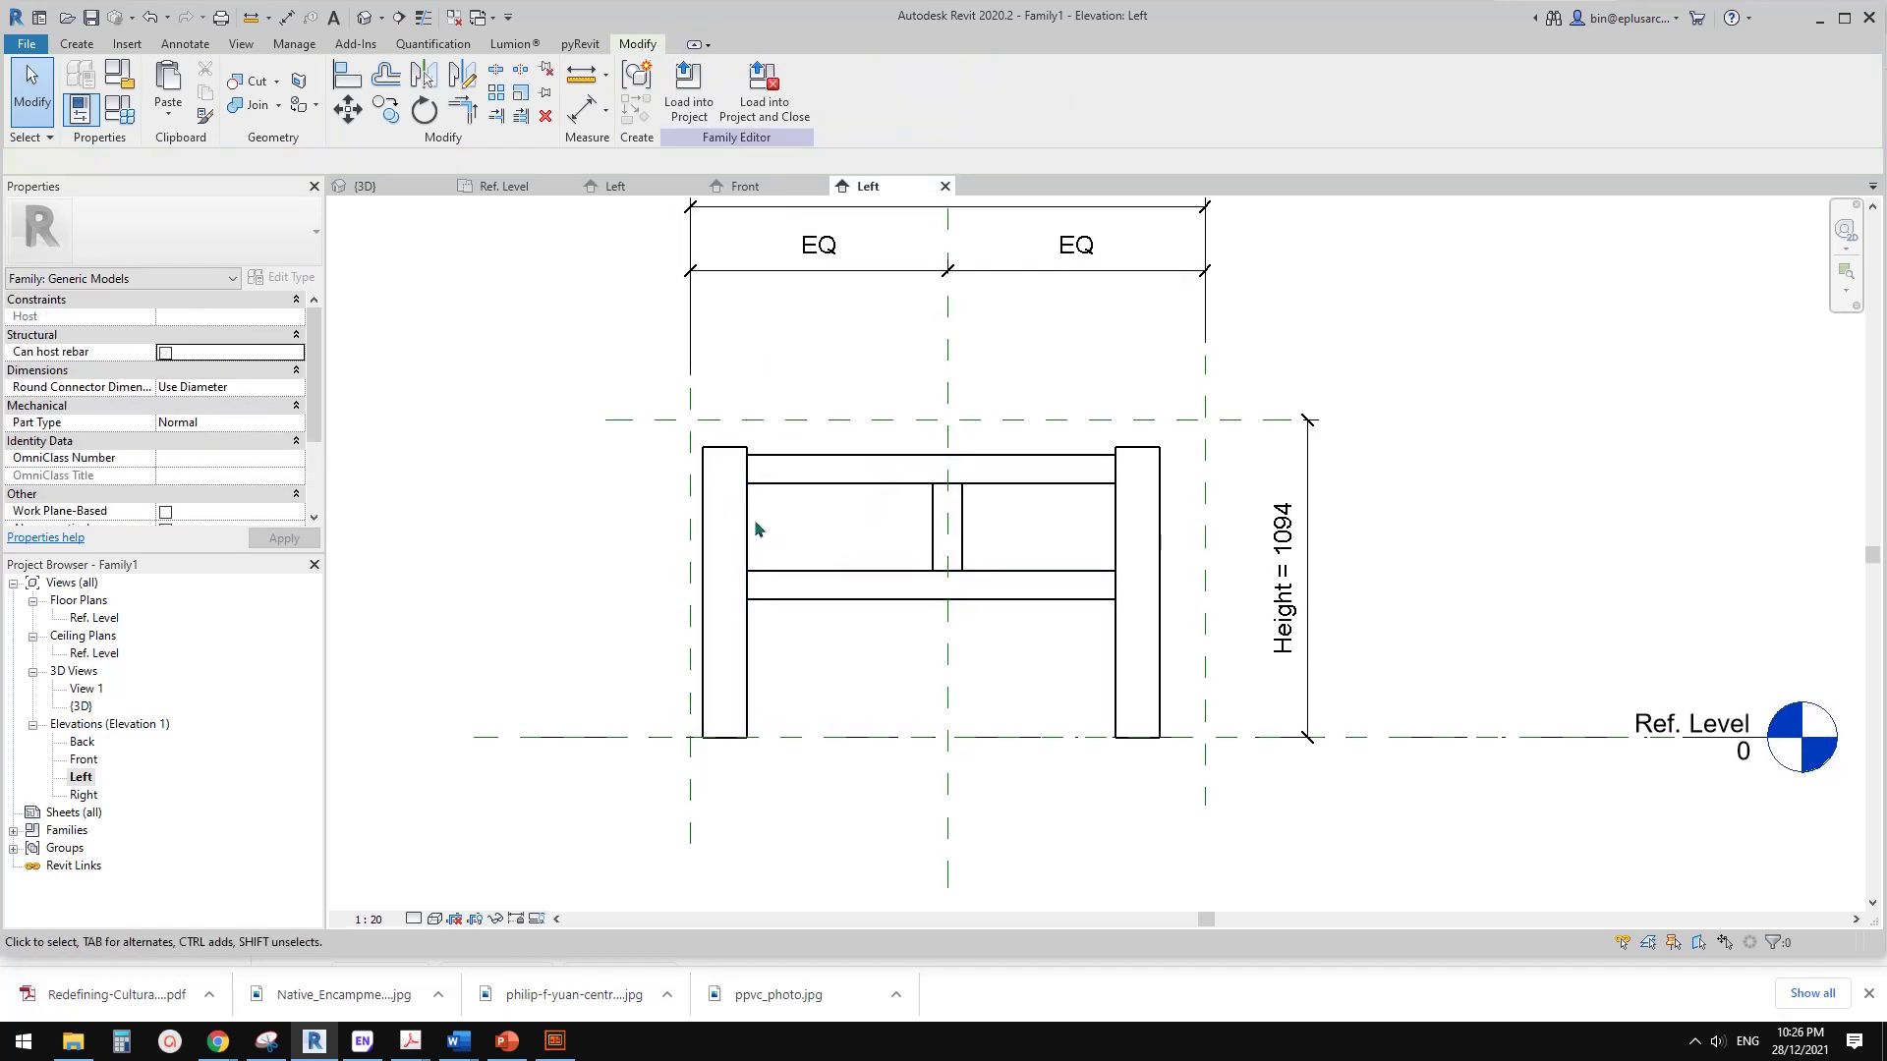
- Set the left post sweep's work plane to Reference Plane : Center (Left/Right)
click(758, 521)
middle_drag(758, 521, 766, 523)
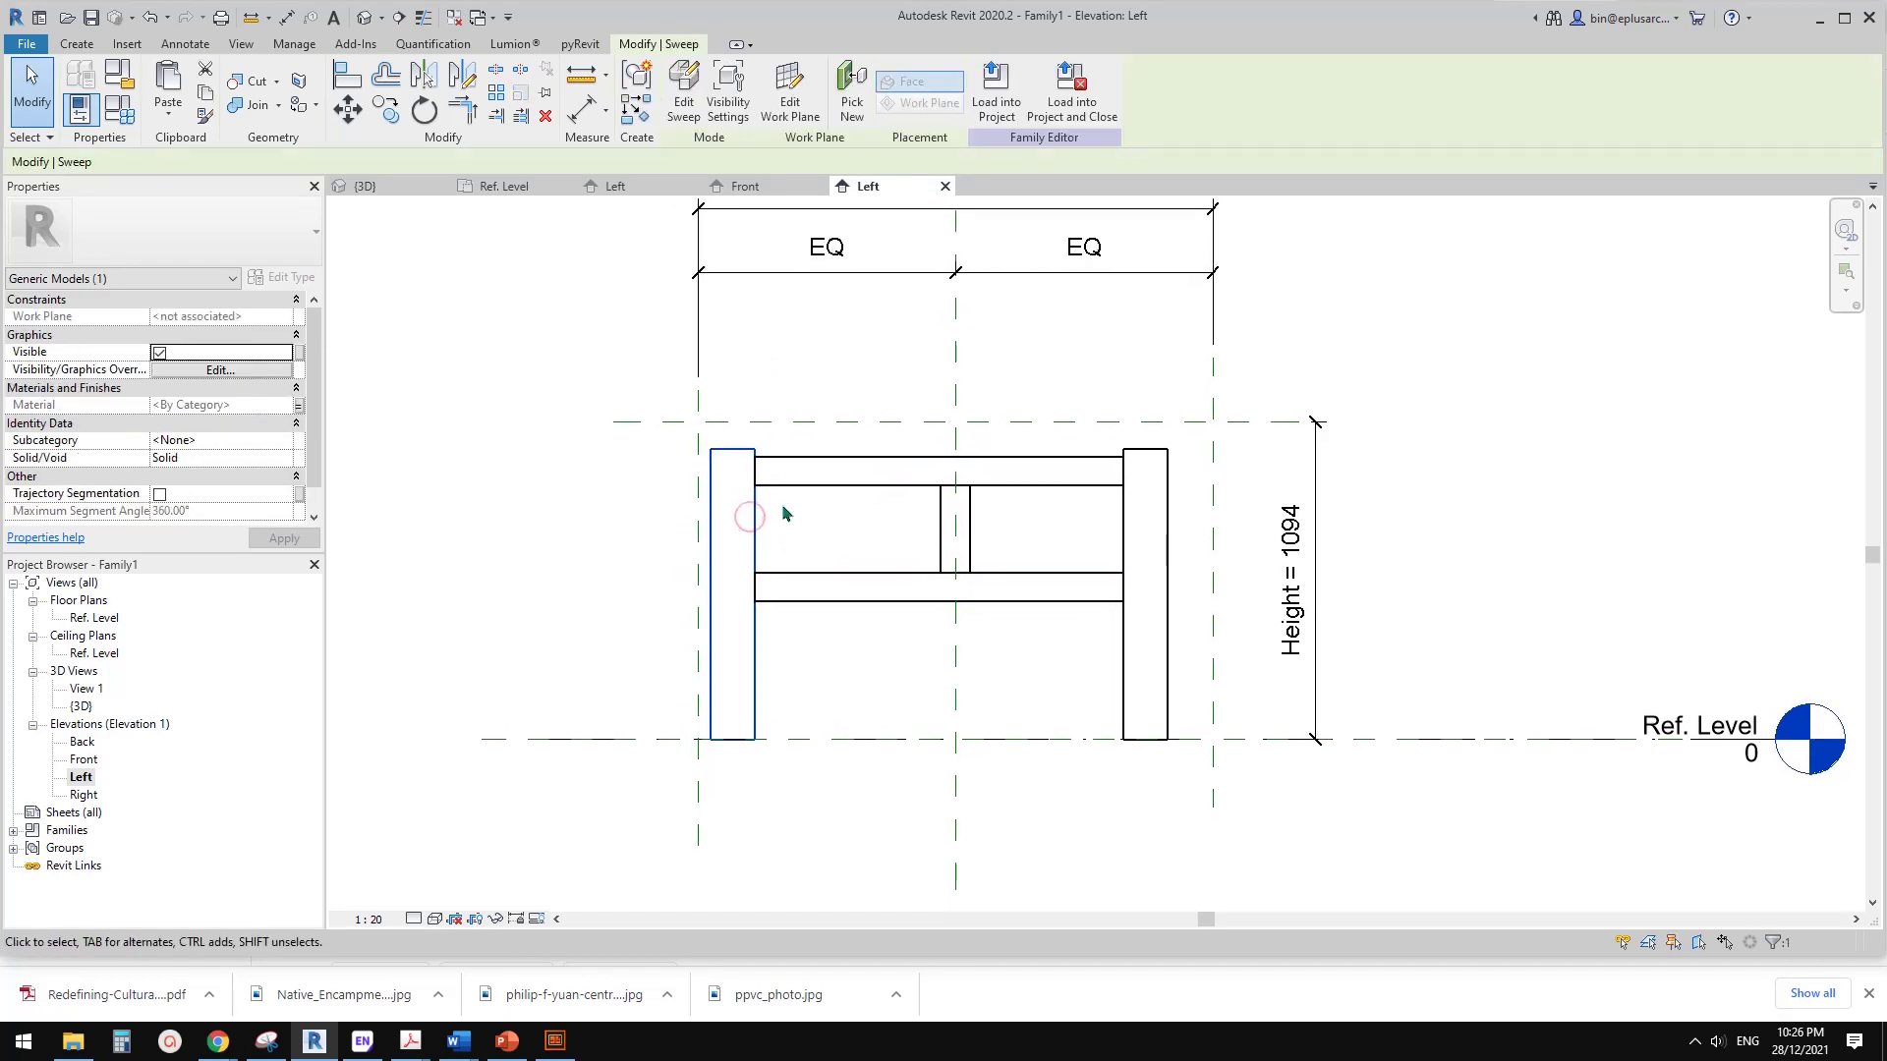
click(783, 115)
click(1318, 590)
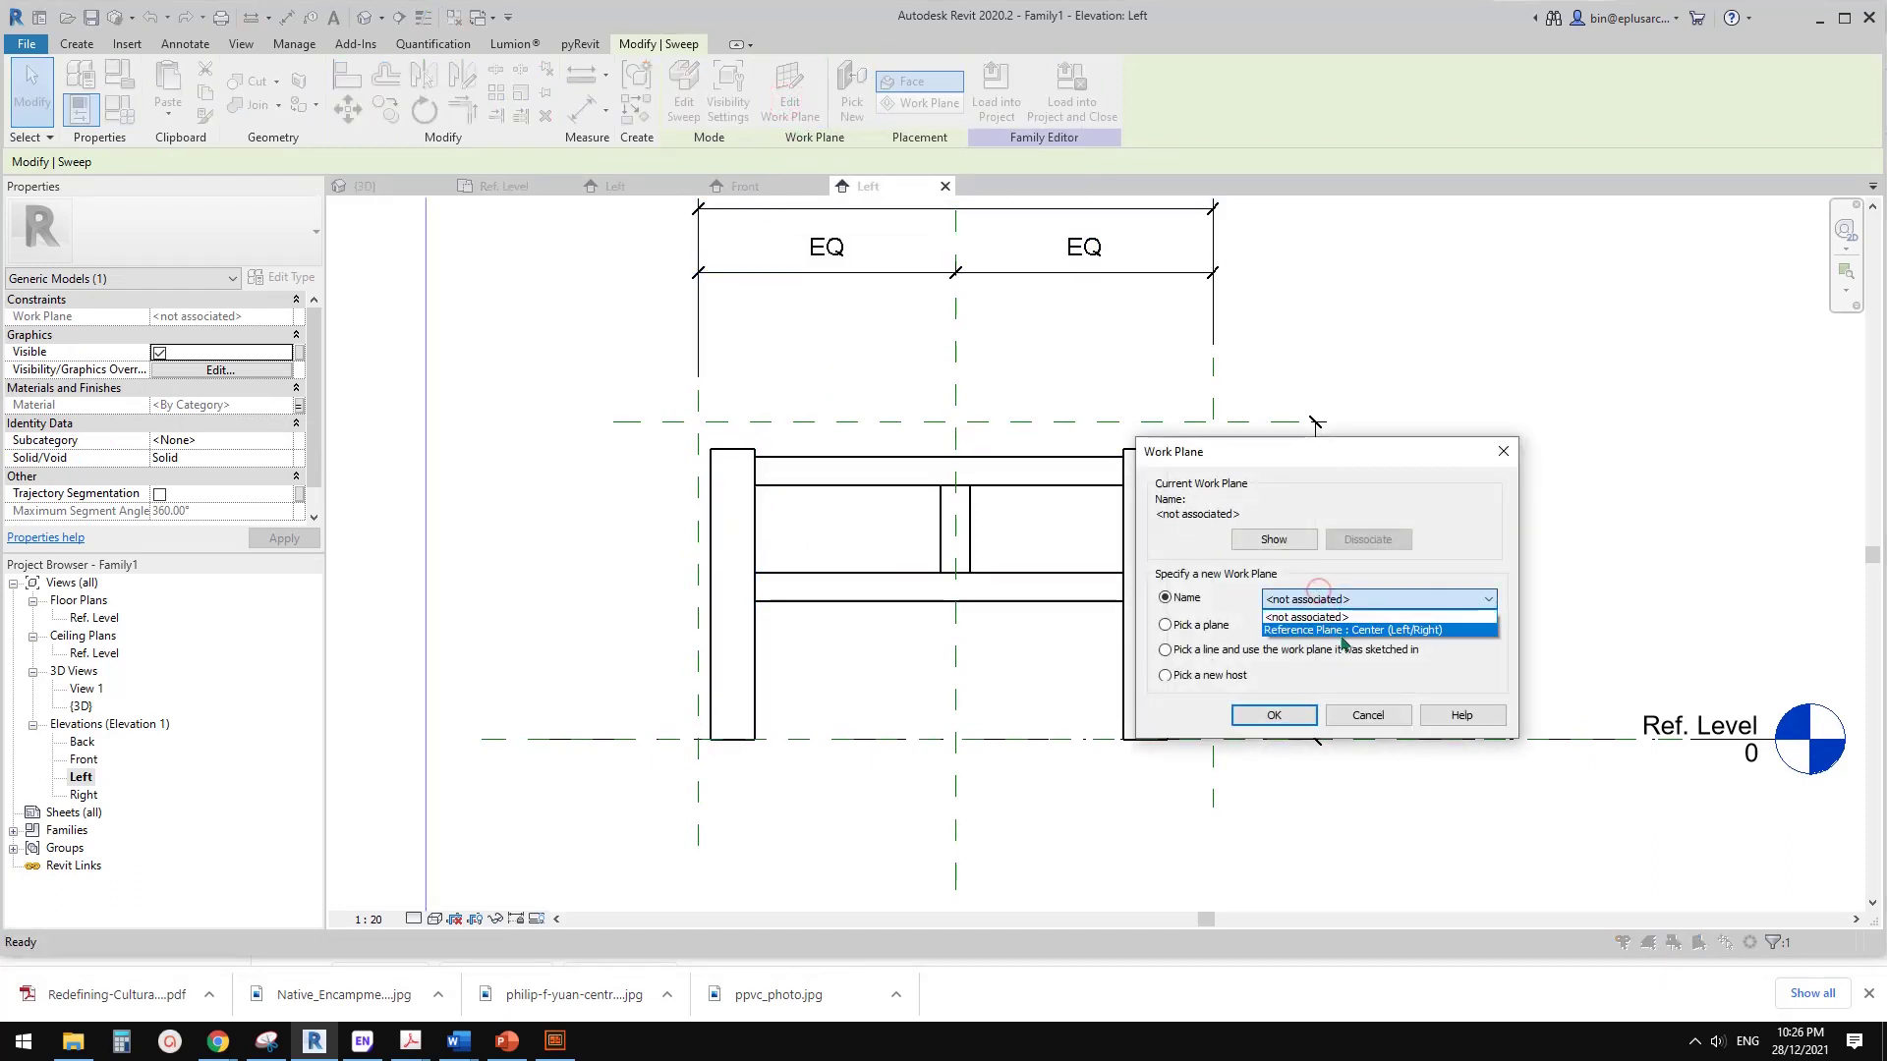
click(1362, 630)
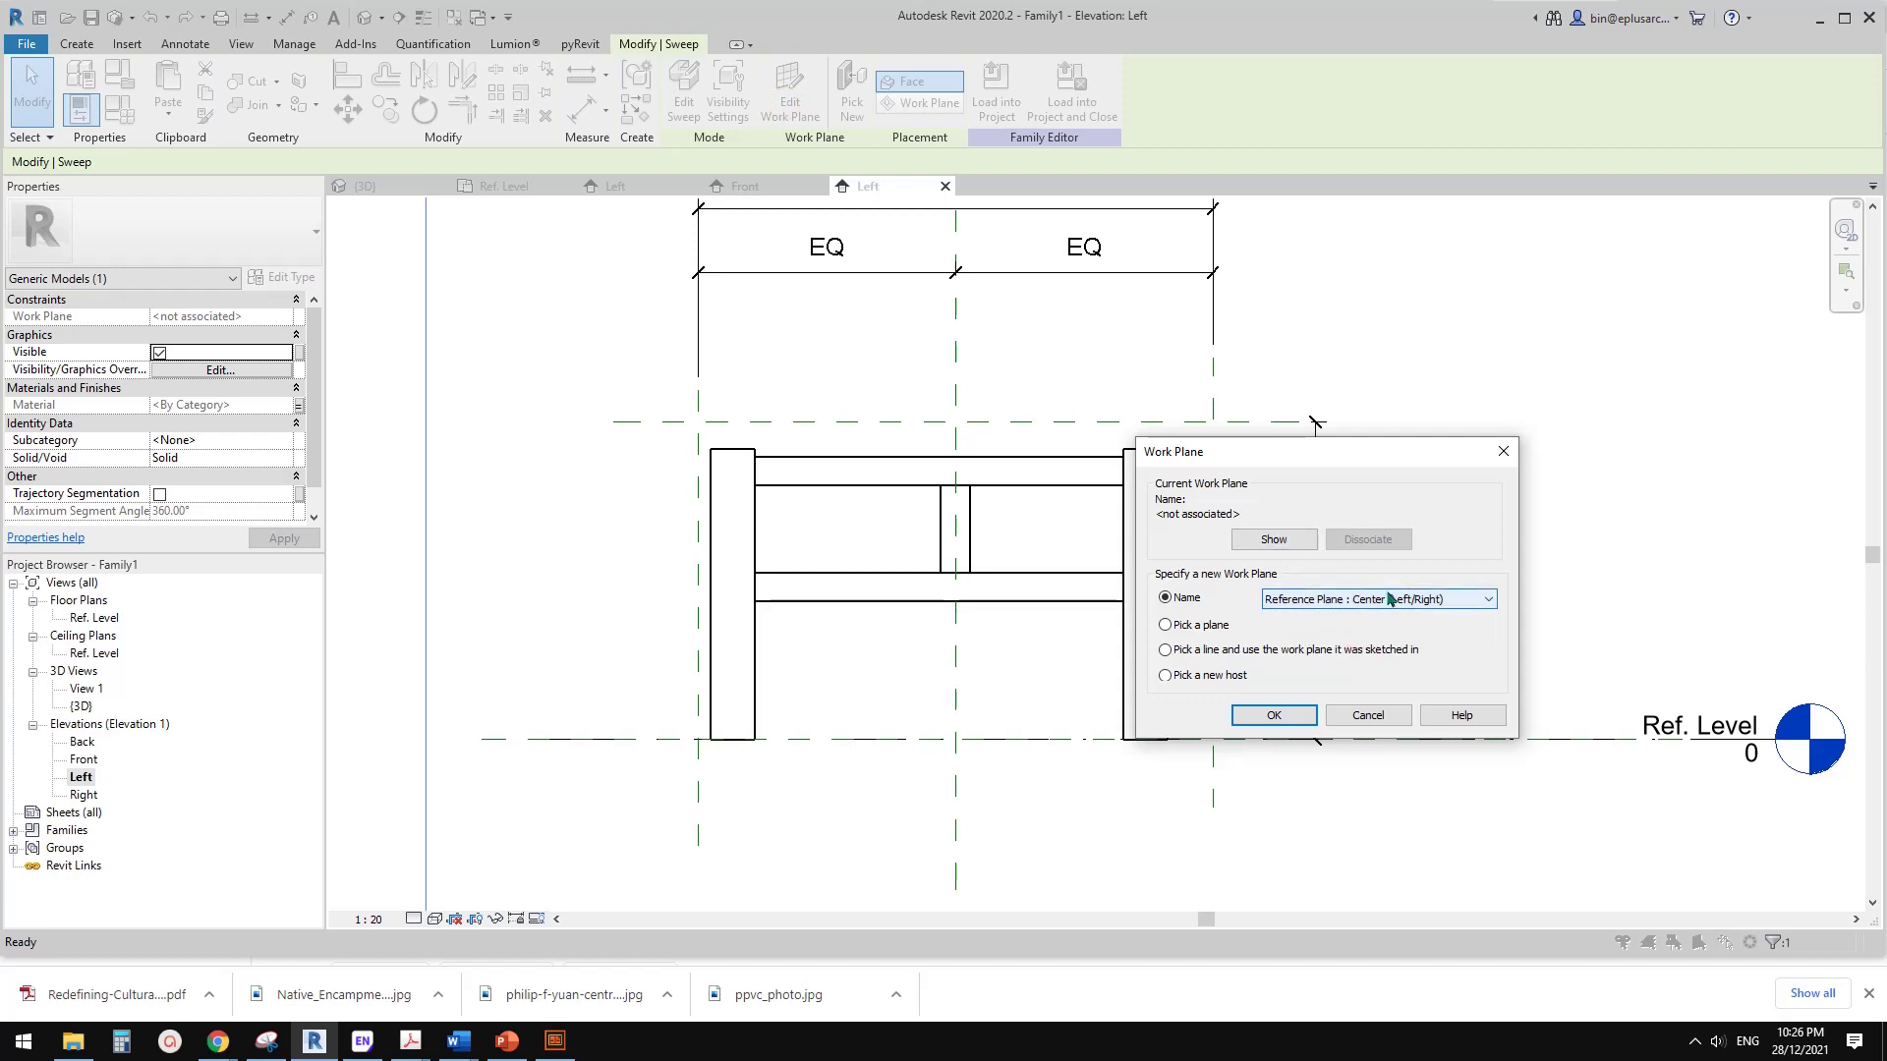
click(1274, 716)
- Assign the right post sweep to the work plane Reference Plane : Center (Left/Right)
click(1127, 503)
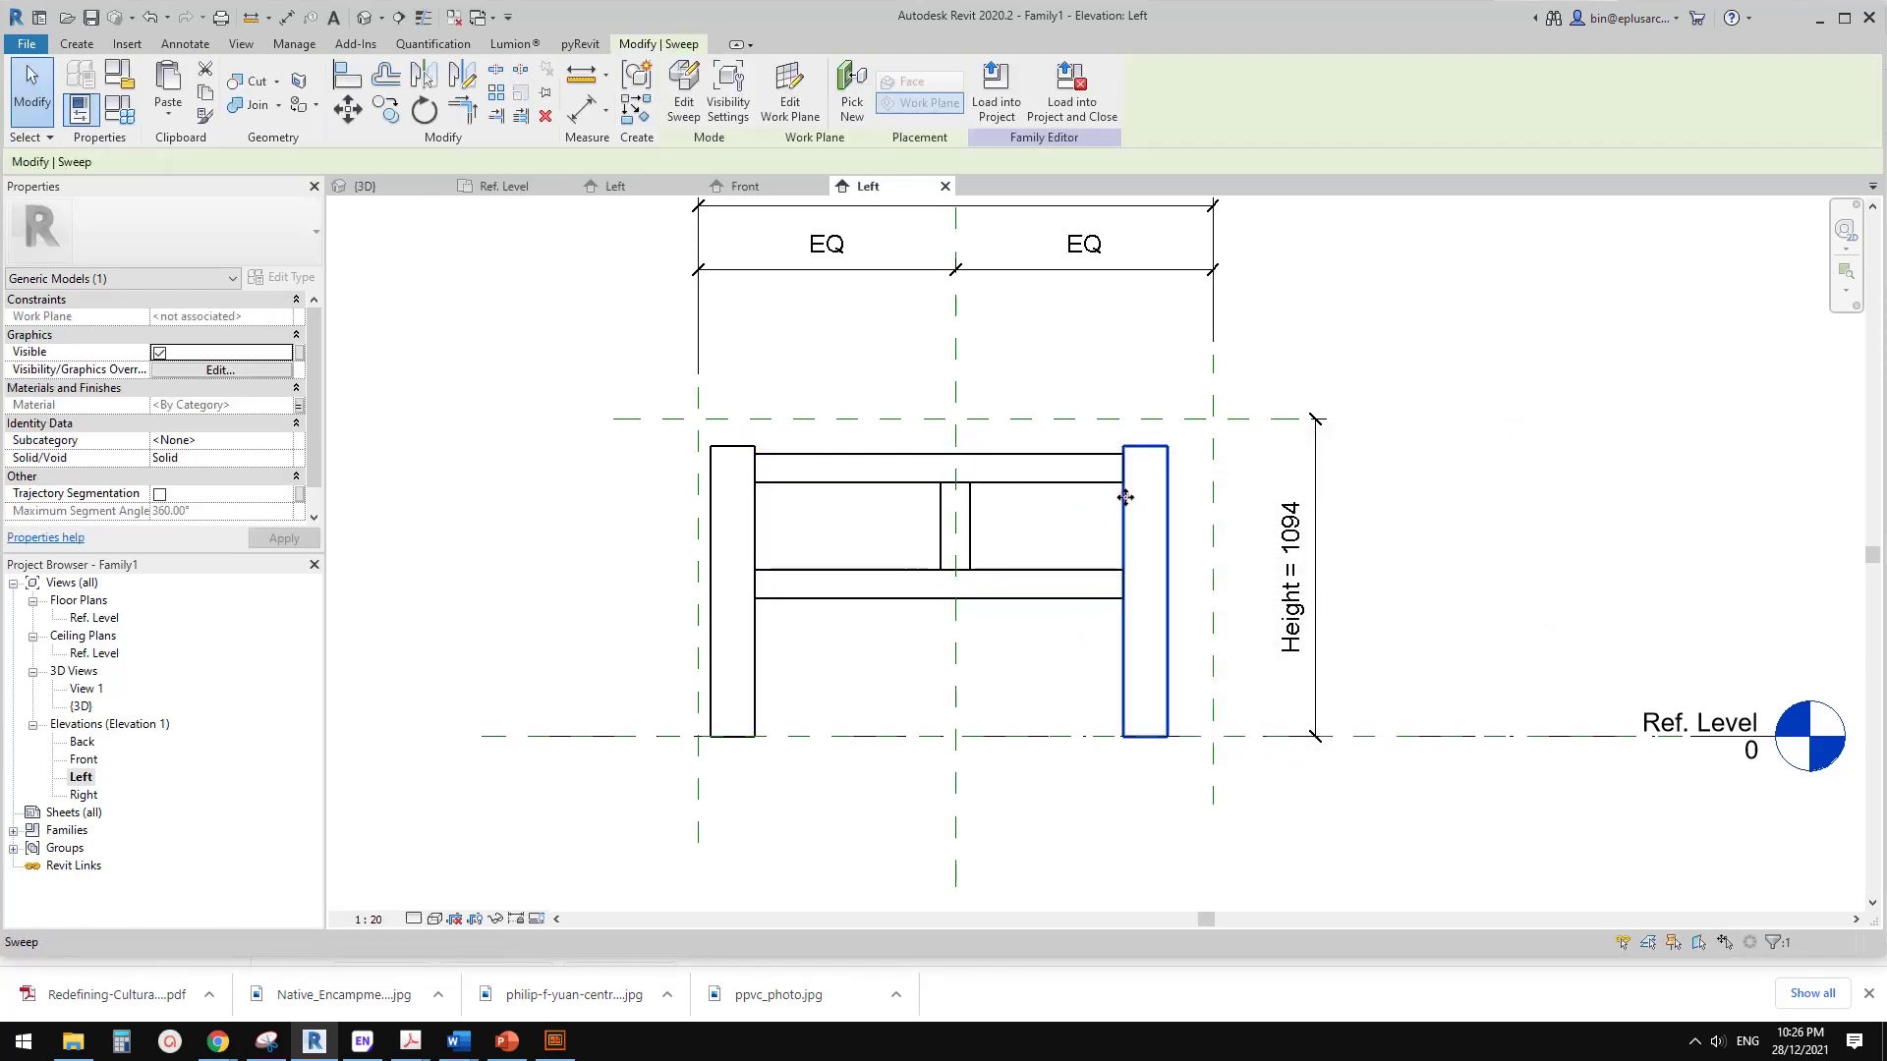
click(790, 91)
click(1379, 599)
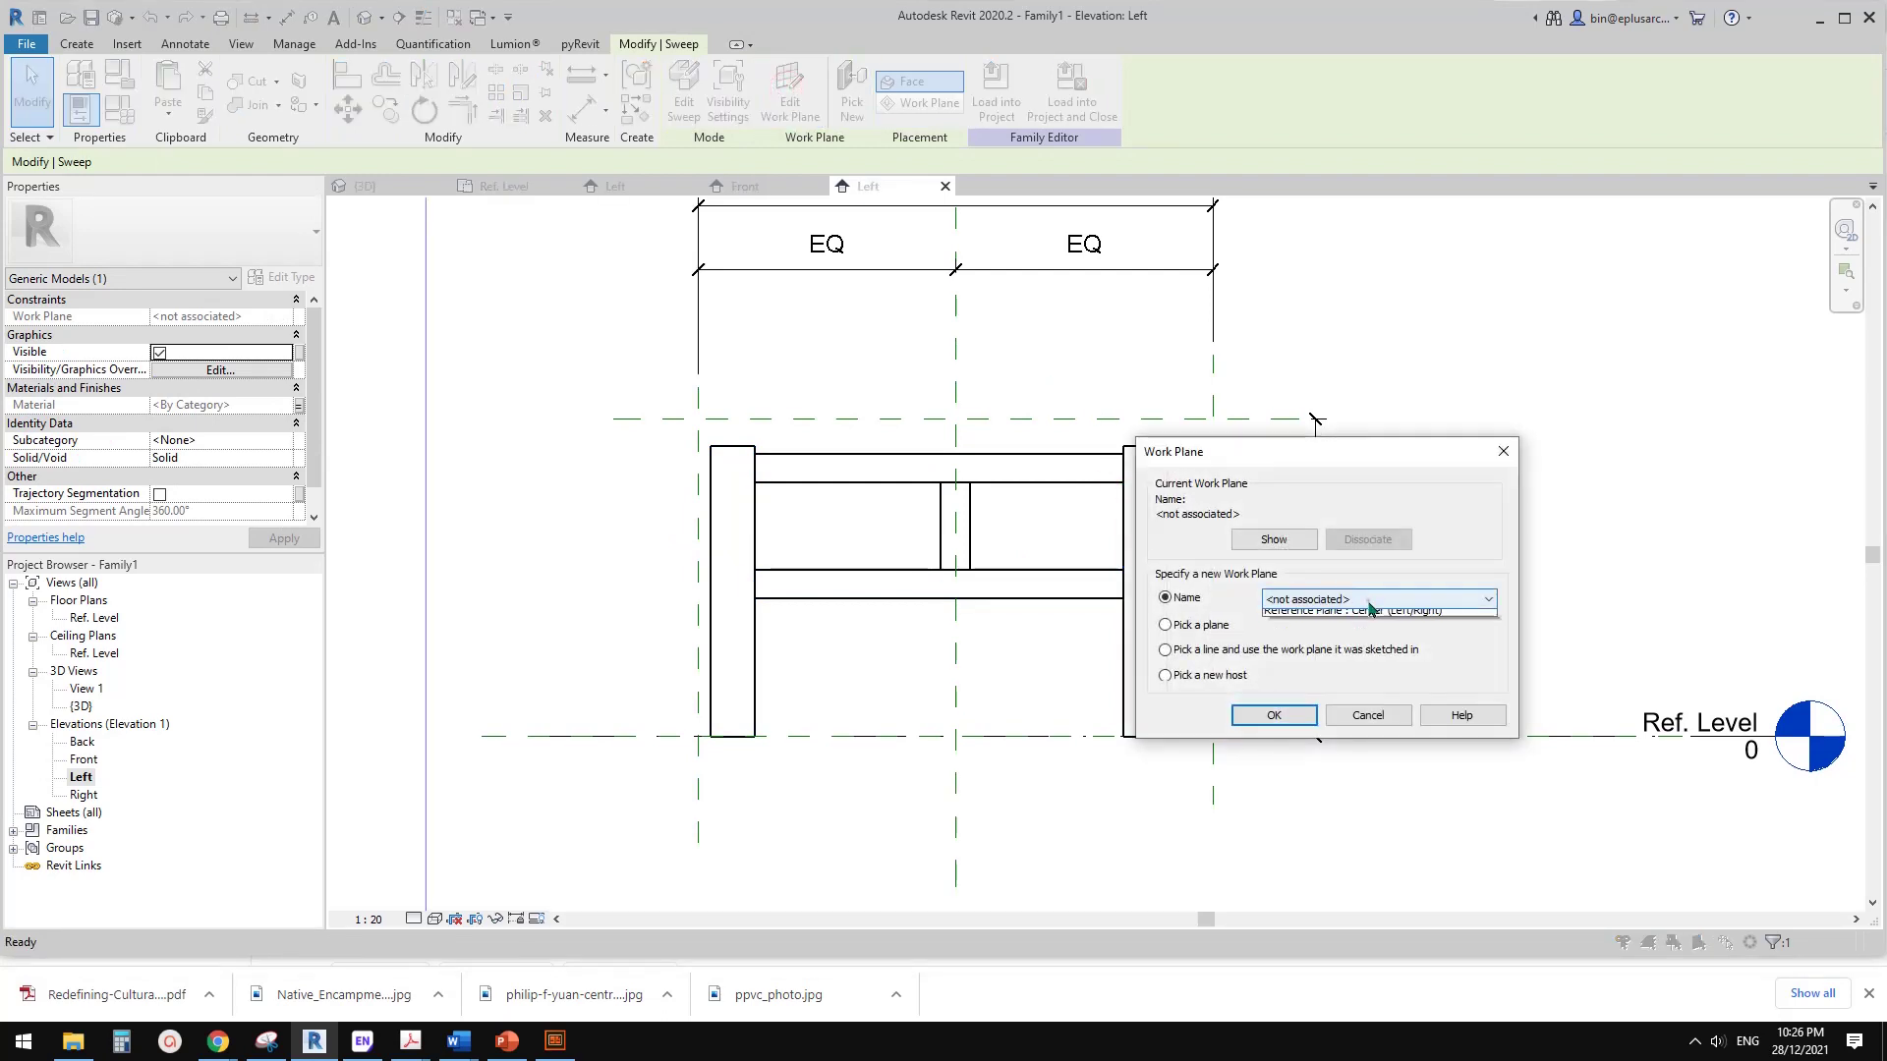
click(1356, 625)
click(1274, 716)
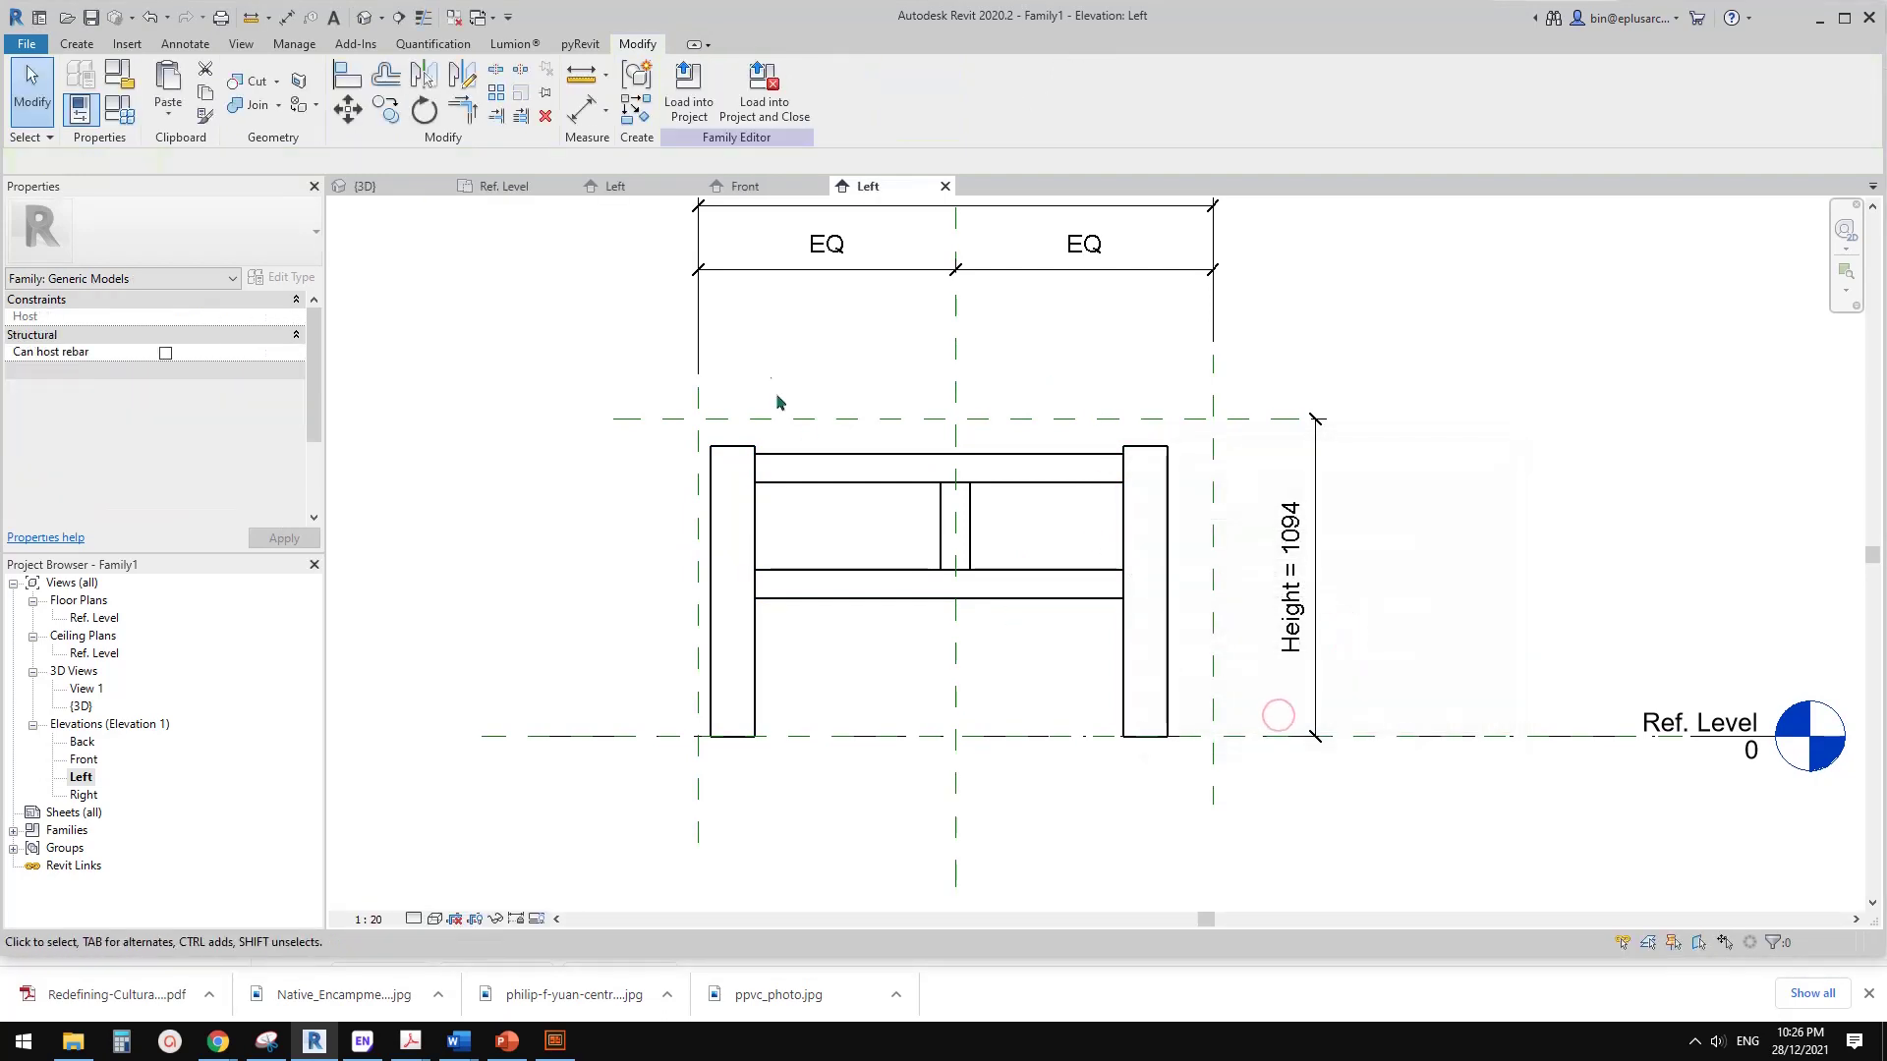
- Associate the horizontal rails' sweep with the work plane Reference Plane : Center (Left/Right)
click(791, 467)
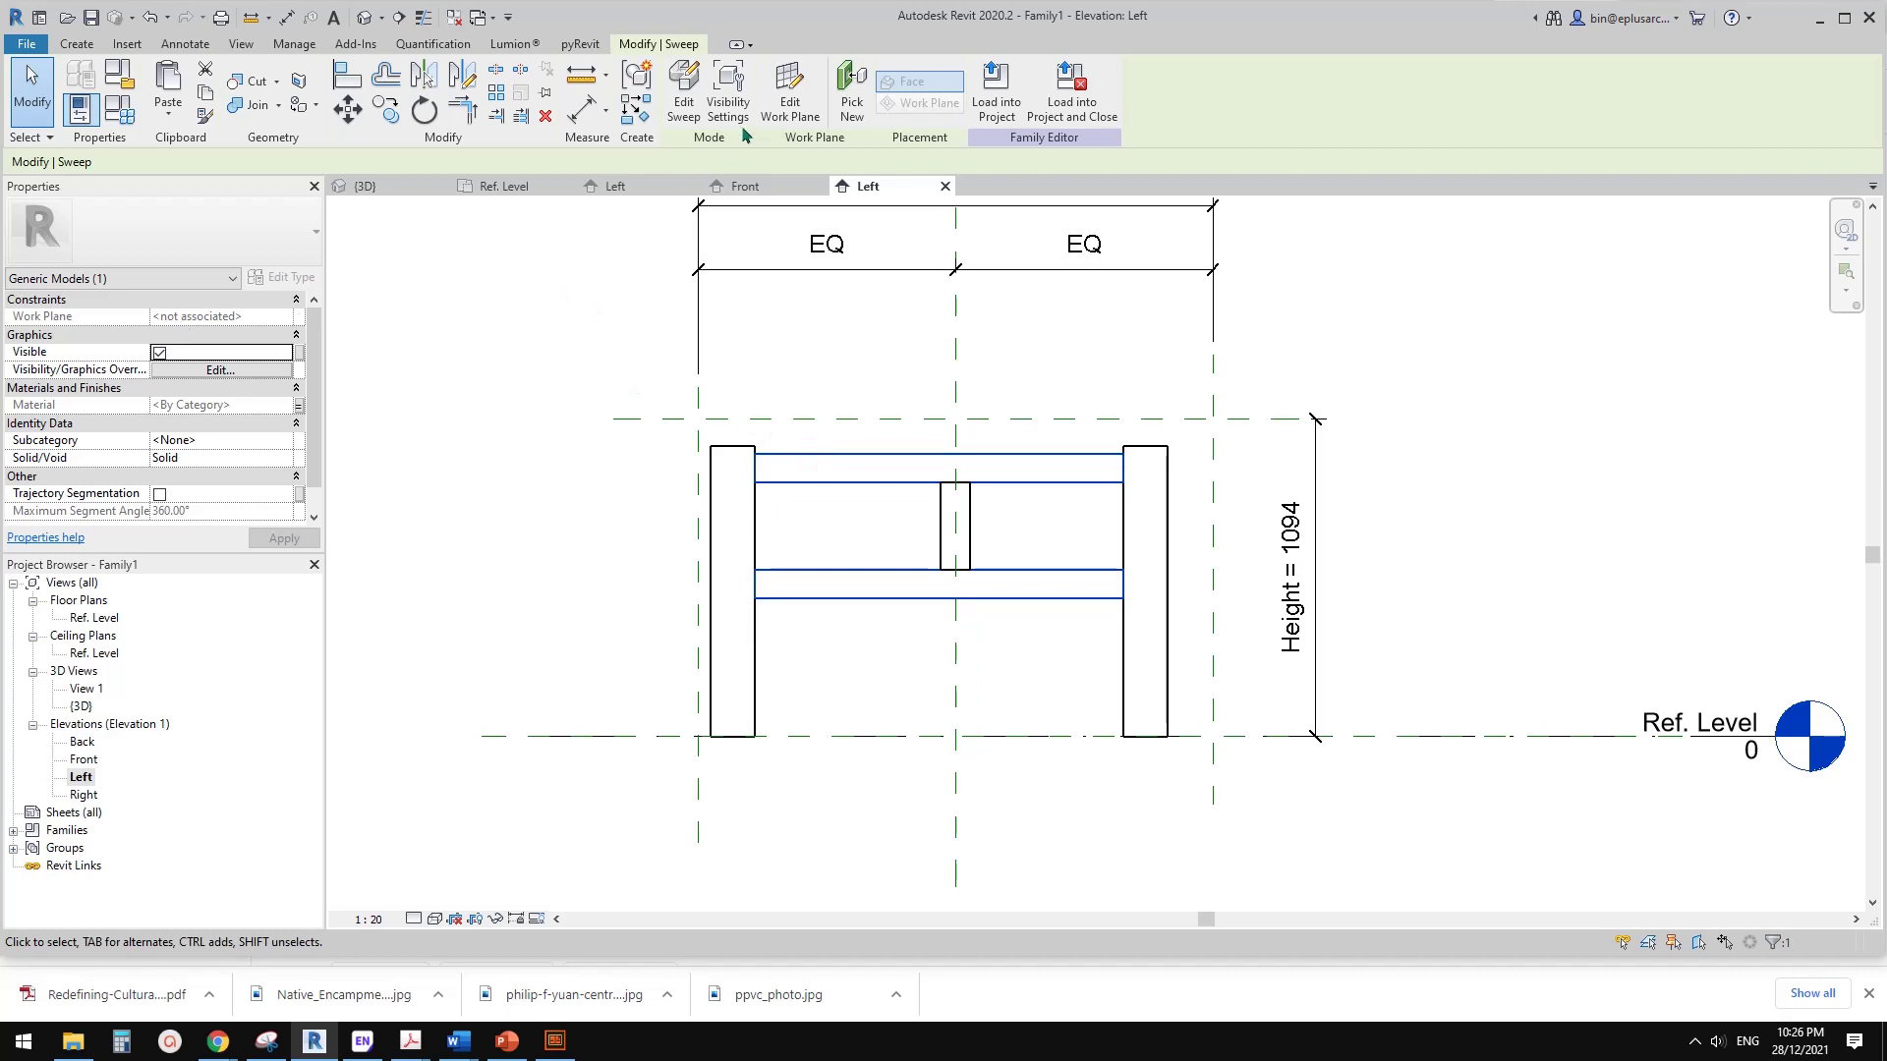
click(788, 90)
click(1324, 599)
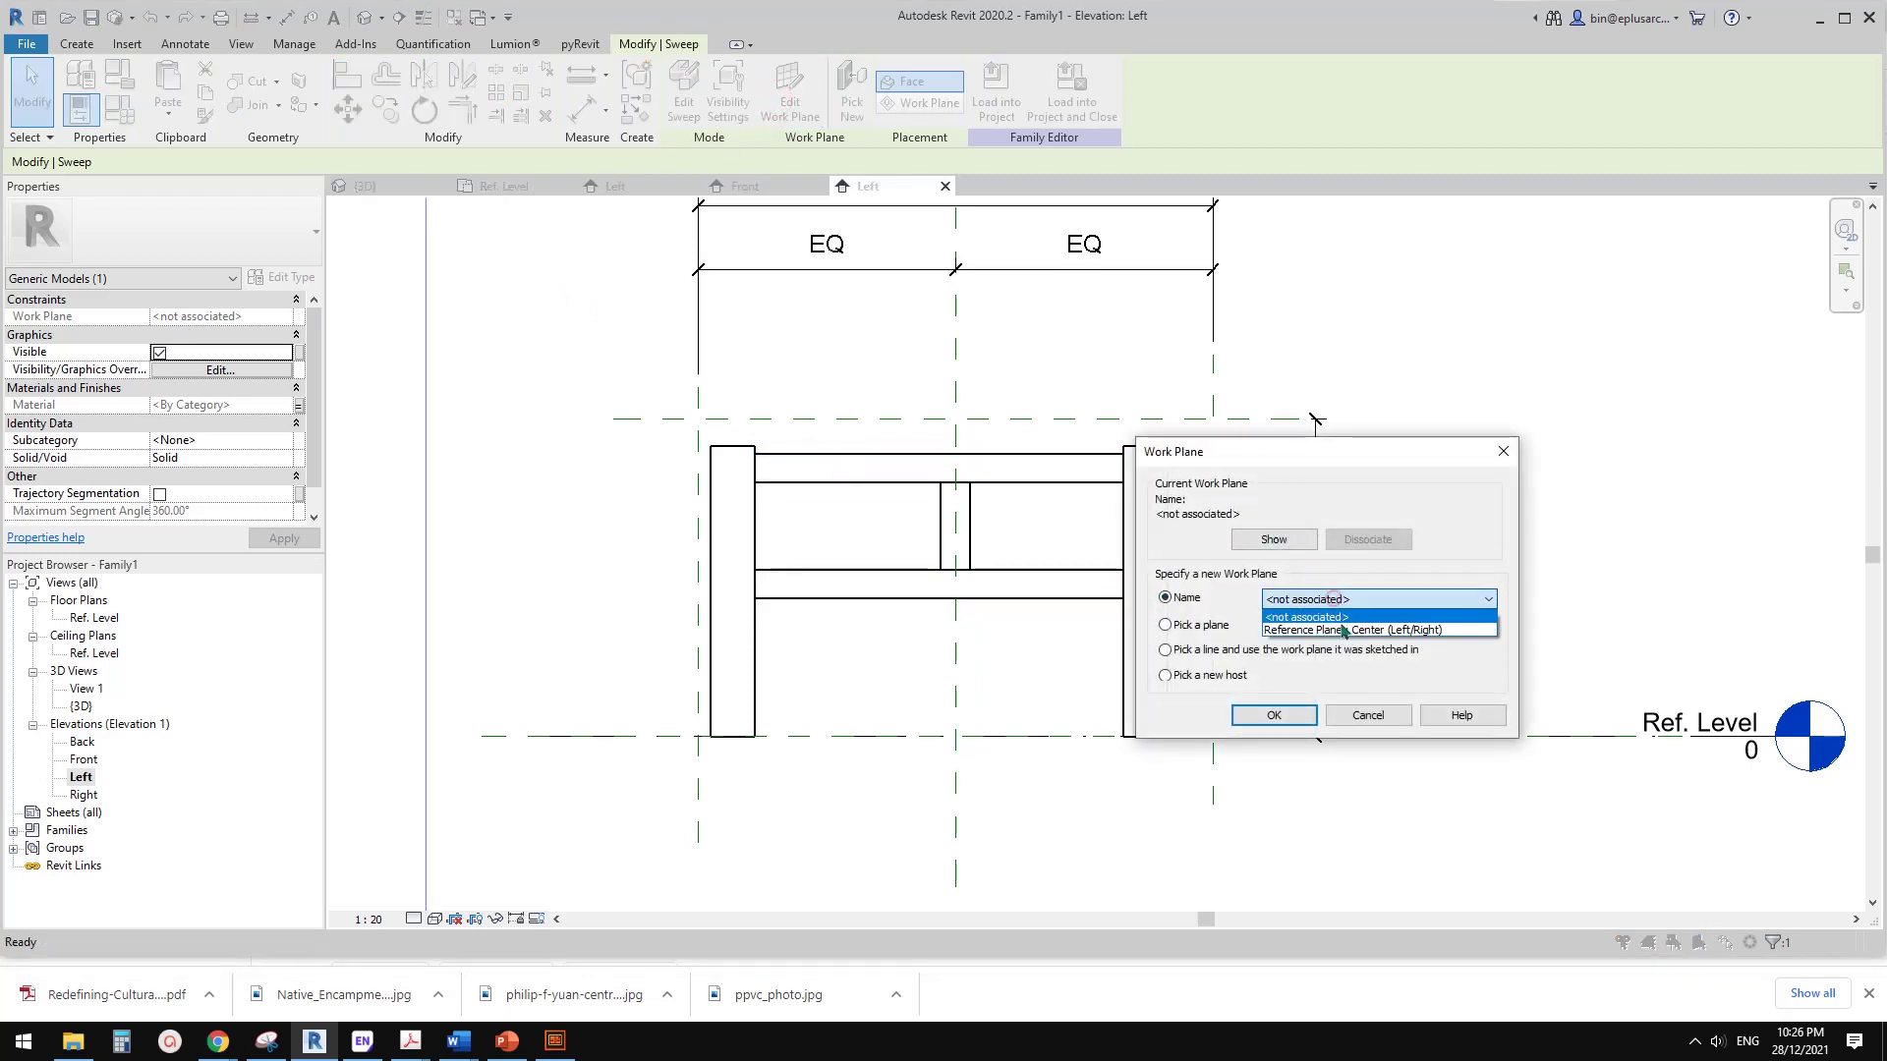
click(1366, 617)
click(1273, 715)
- Associate the short middle baluster's sweep with the work plane Reference Plane : Center (Left/Right)
click(930, 532)
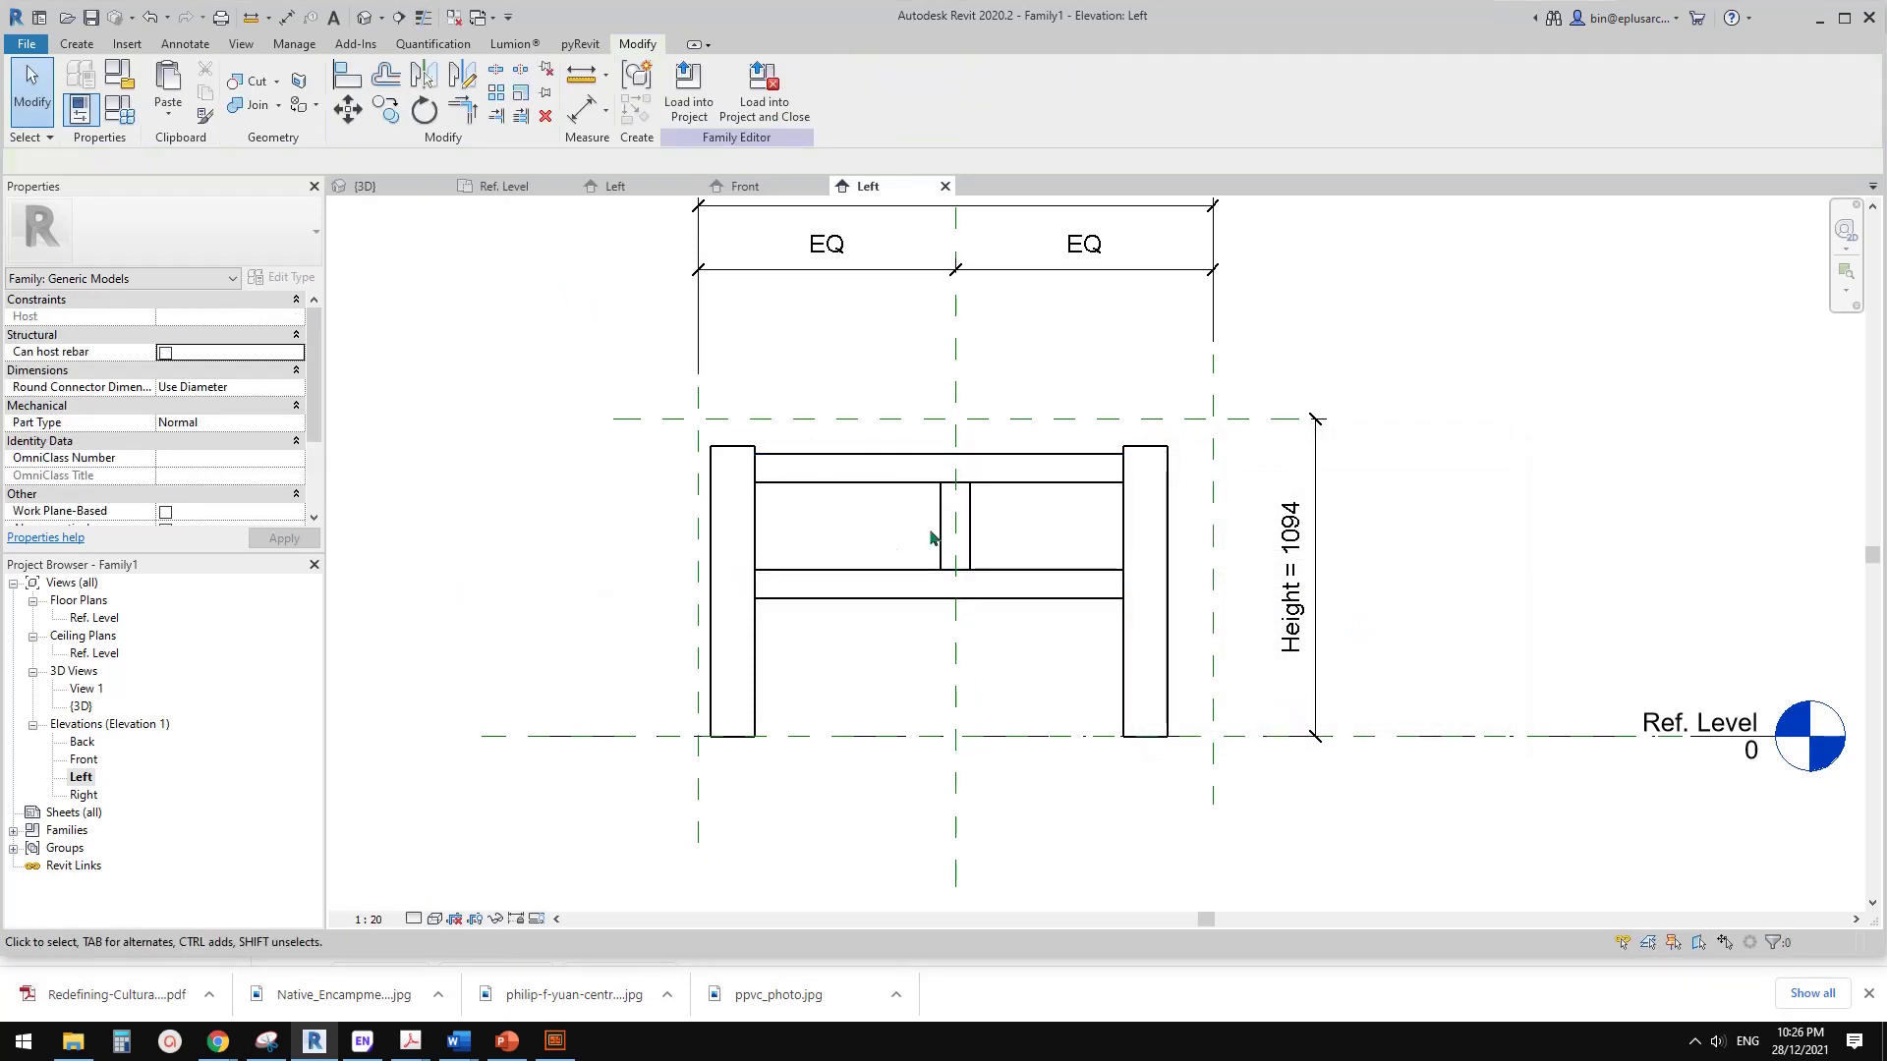
click(938, 511)
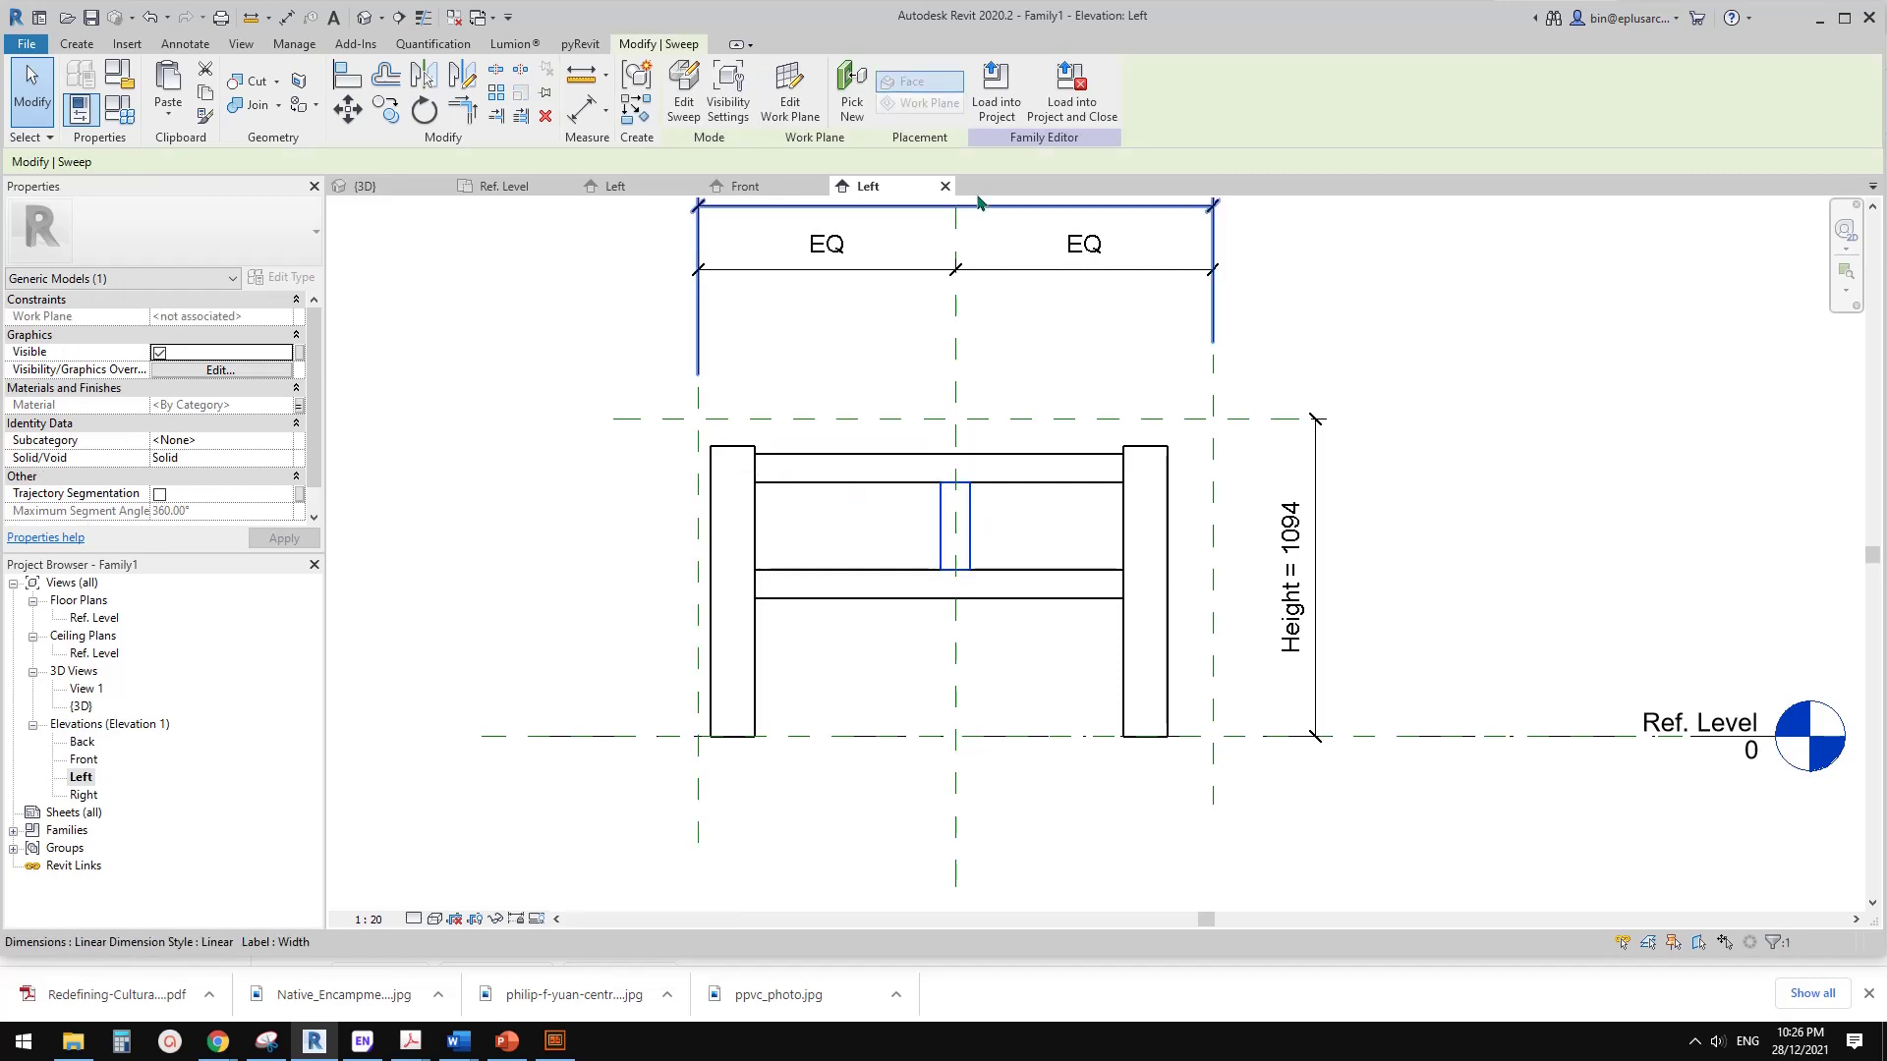
click(788, 96)
click(1326, 601)
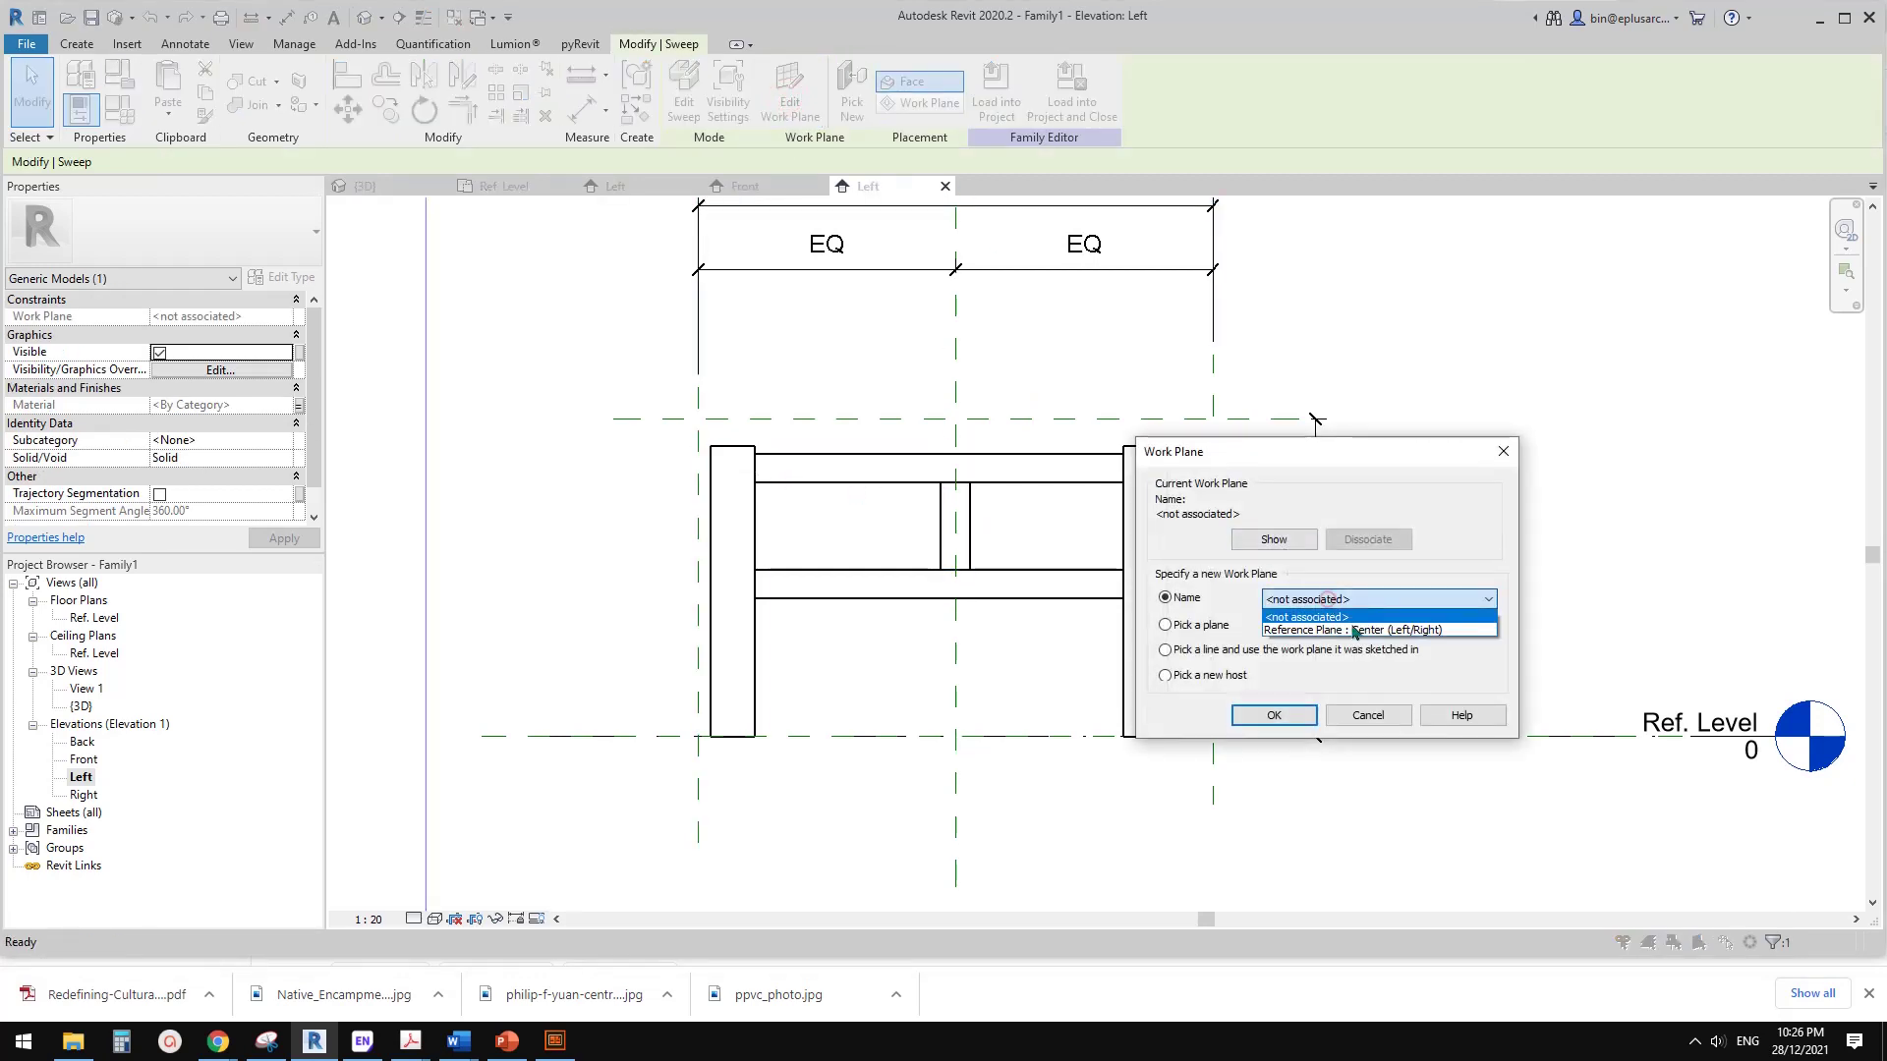
click(1337, 620)
click(1274, 715)
key(Escape)
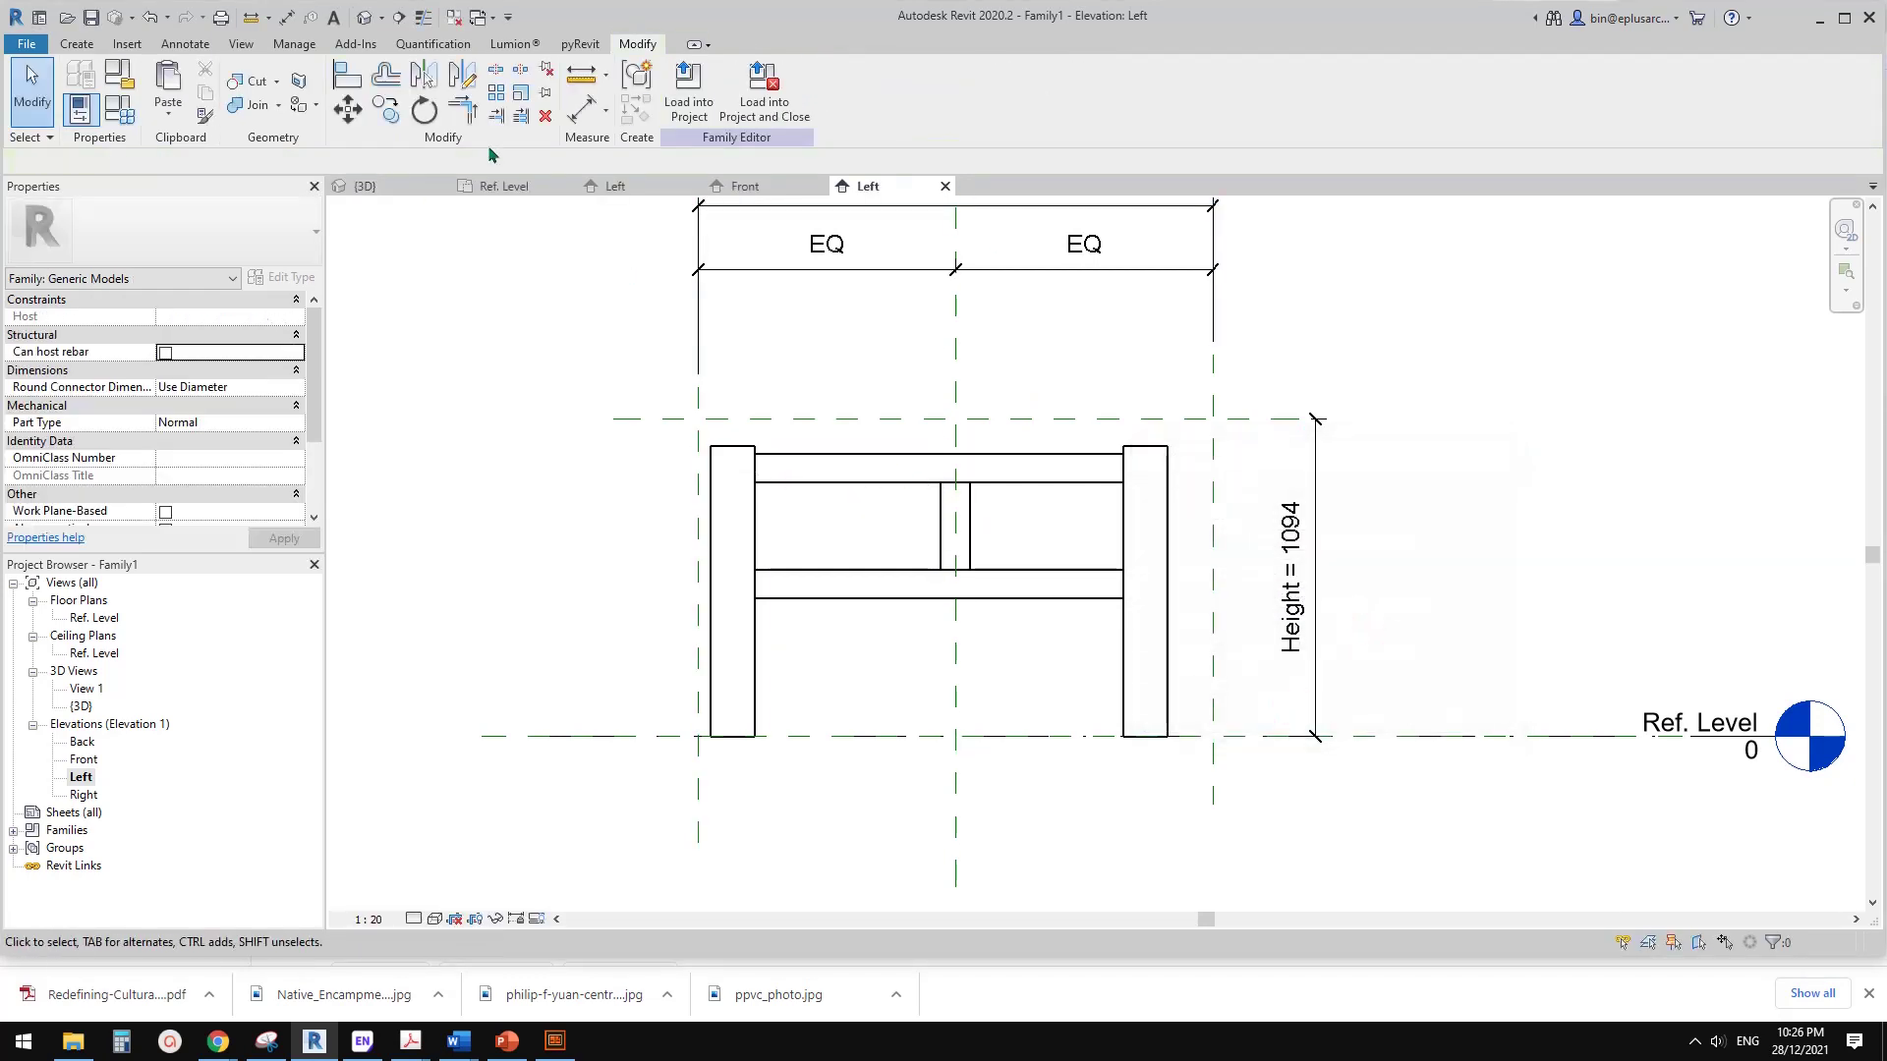
- Check the left post sweep's work plane and examine the panel in the Ref. Level floor plan before returning to the Left elevation
scroll(750, 506, up, 2)
click(750, 508)
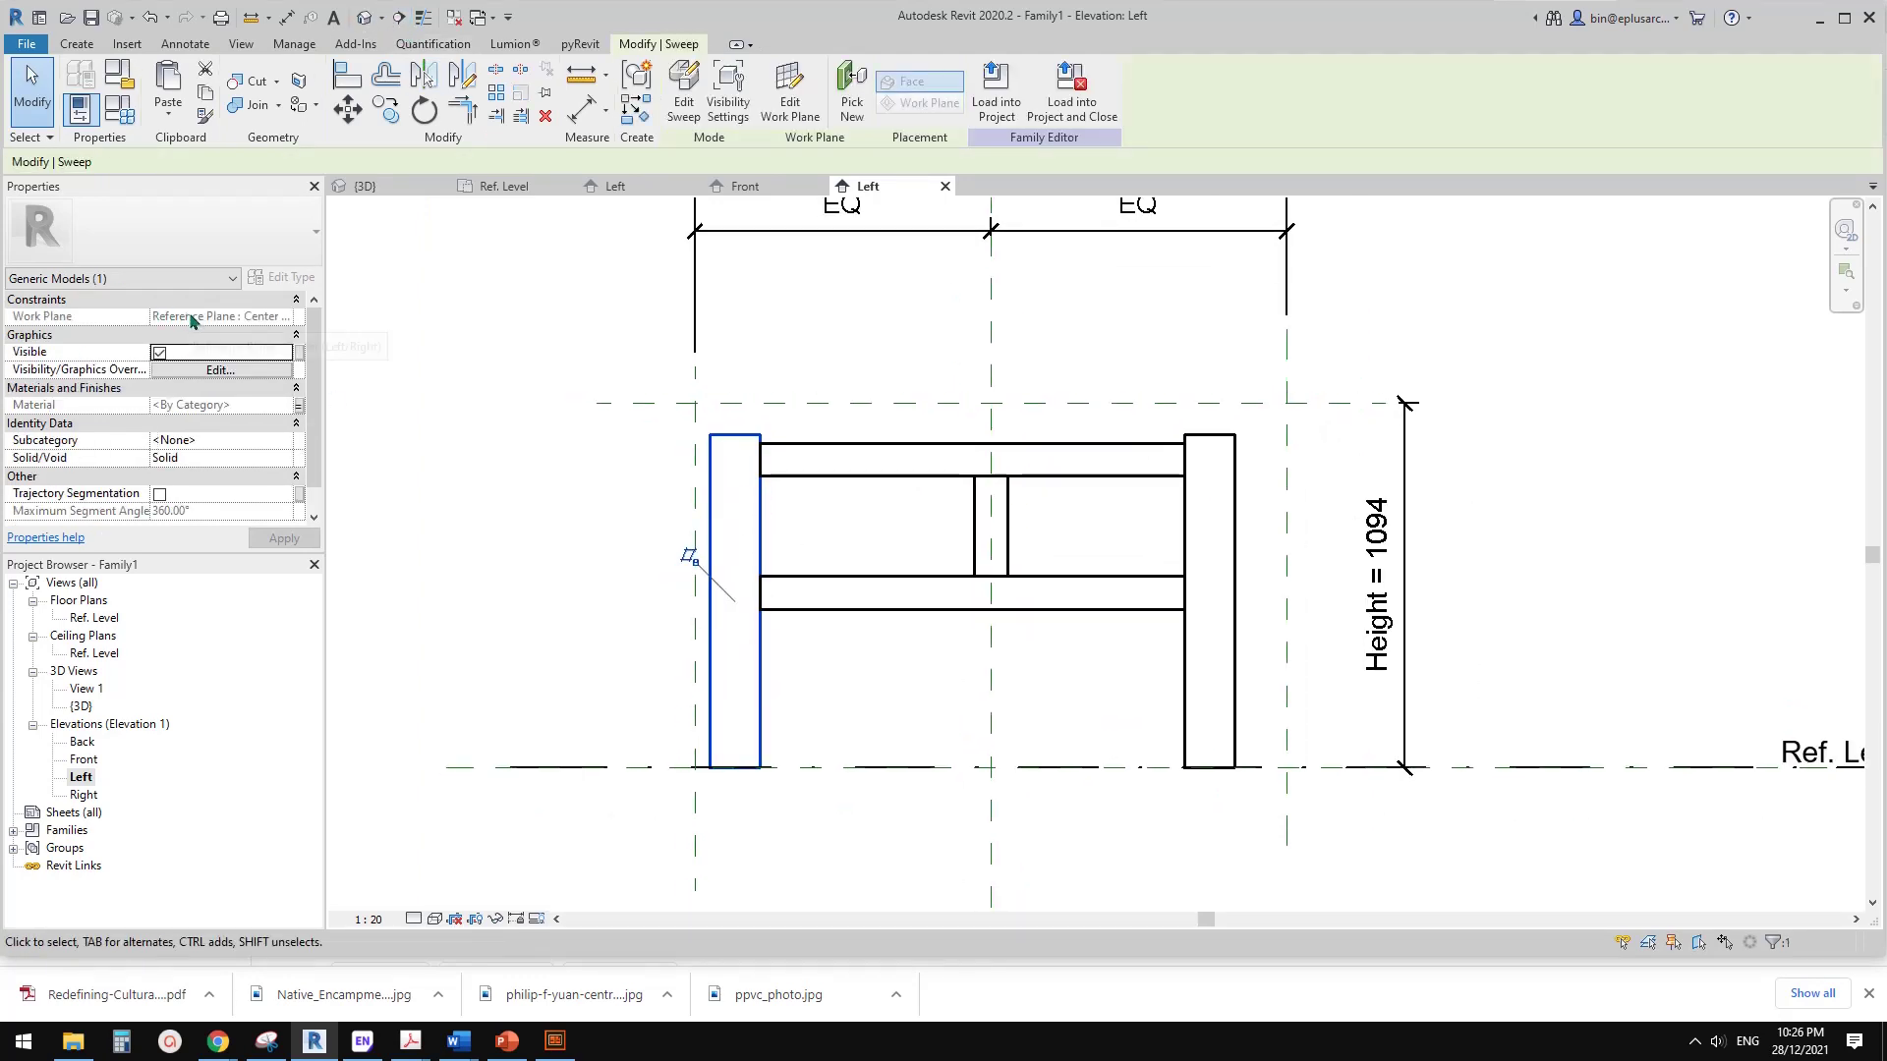
click(643, 435)
double_click(97, 617)
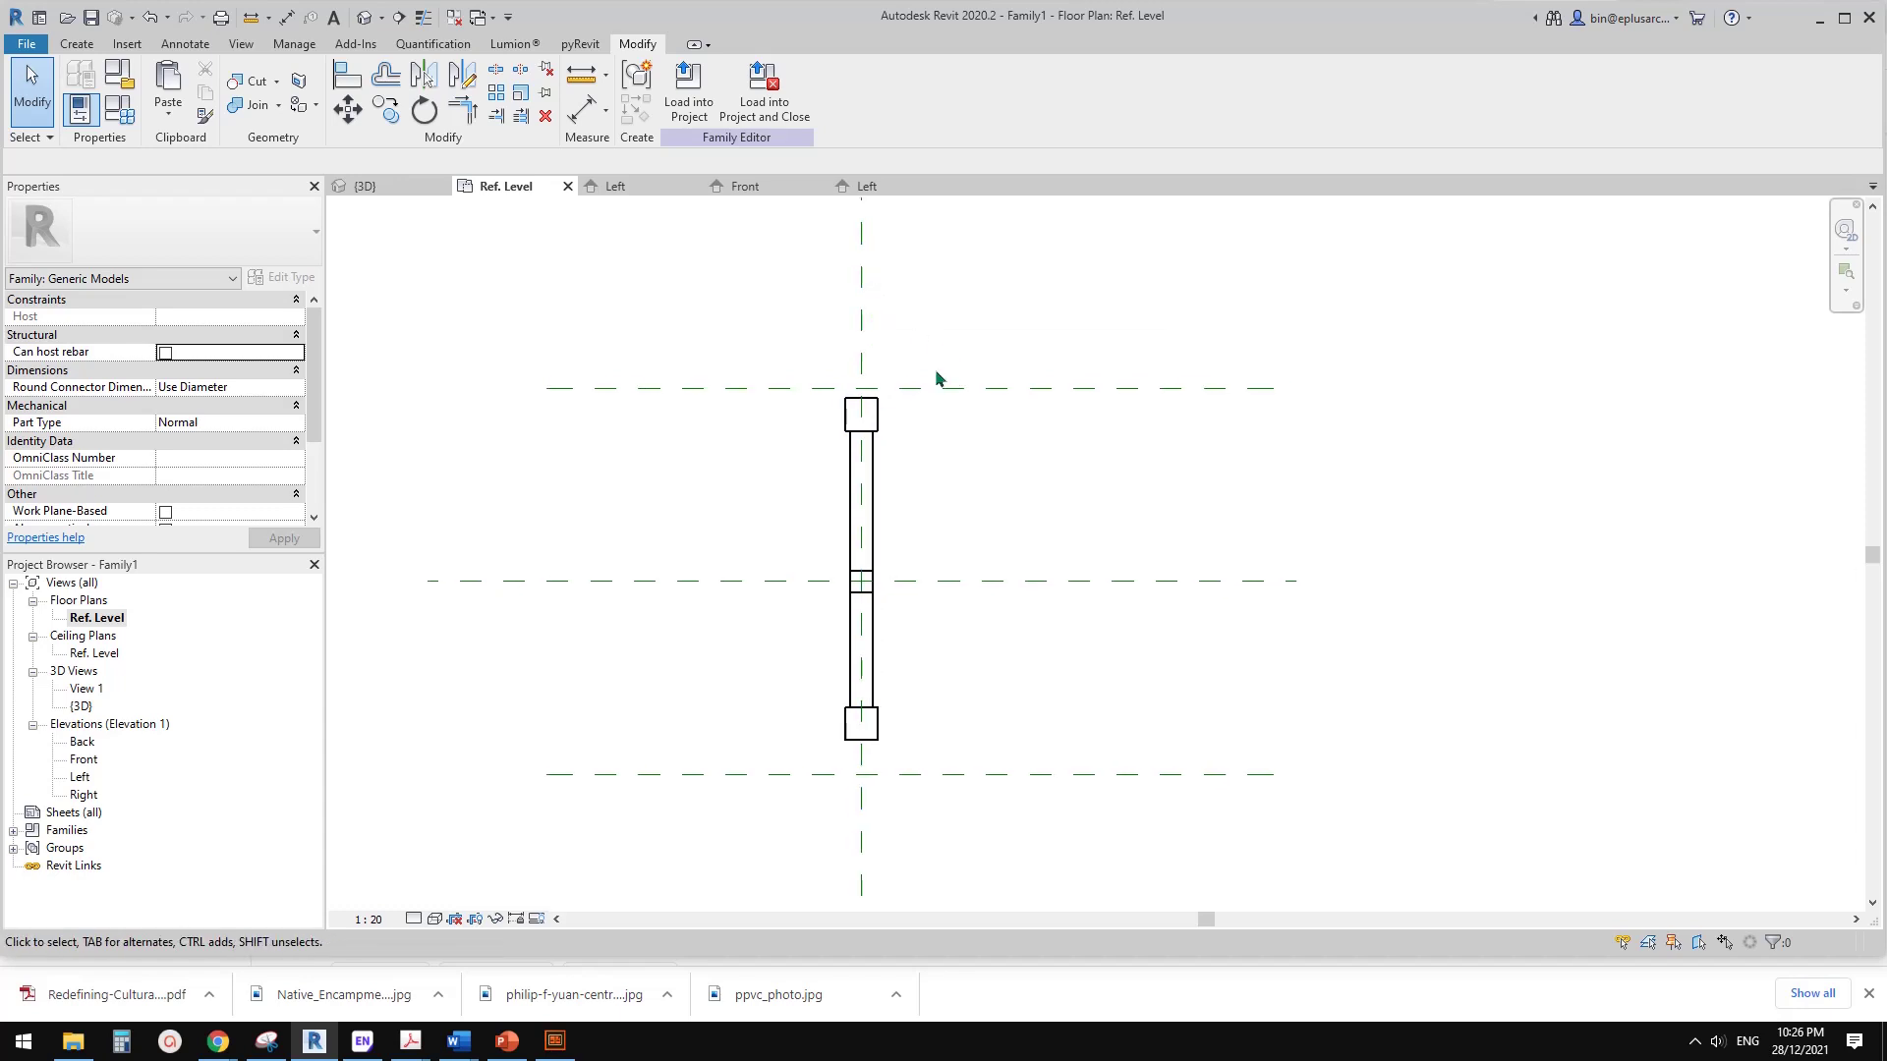
double_click(81, 777)
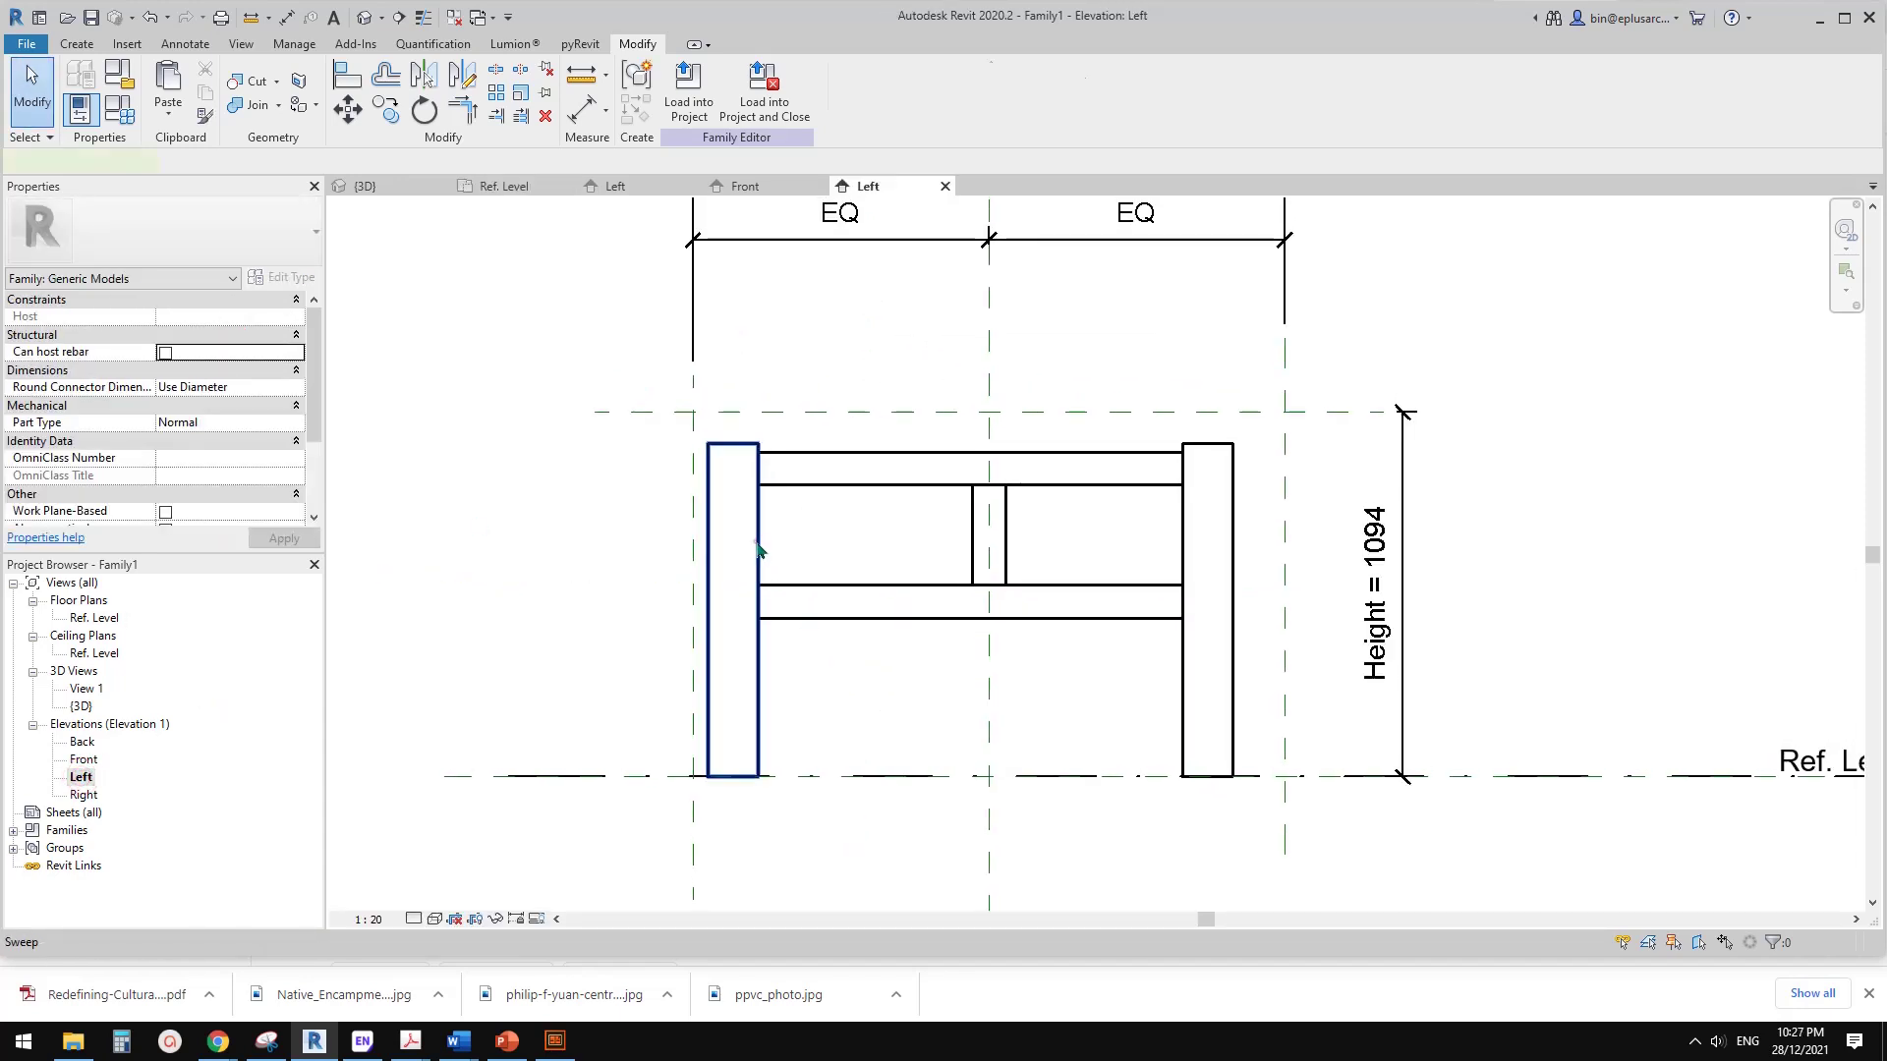
- Open the left post sweep's path sketch and nudge the vertical path line 30 mm towards the panel's centre, clear of the outer reference plane
click(755, 542)
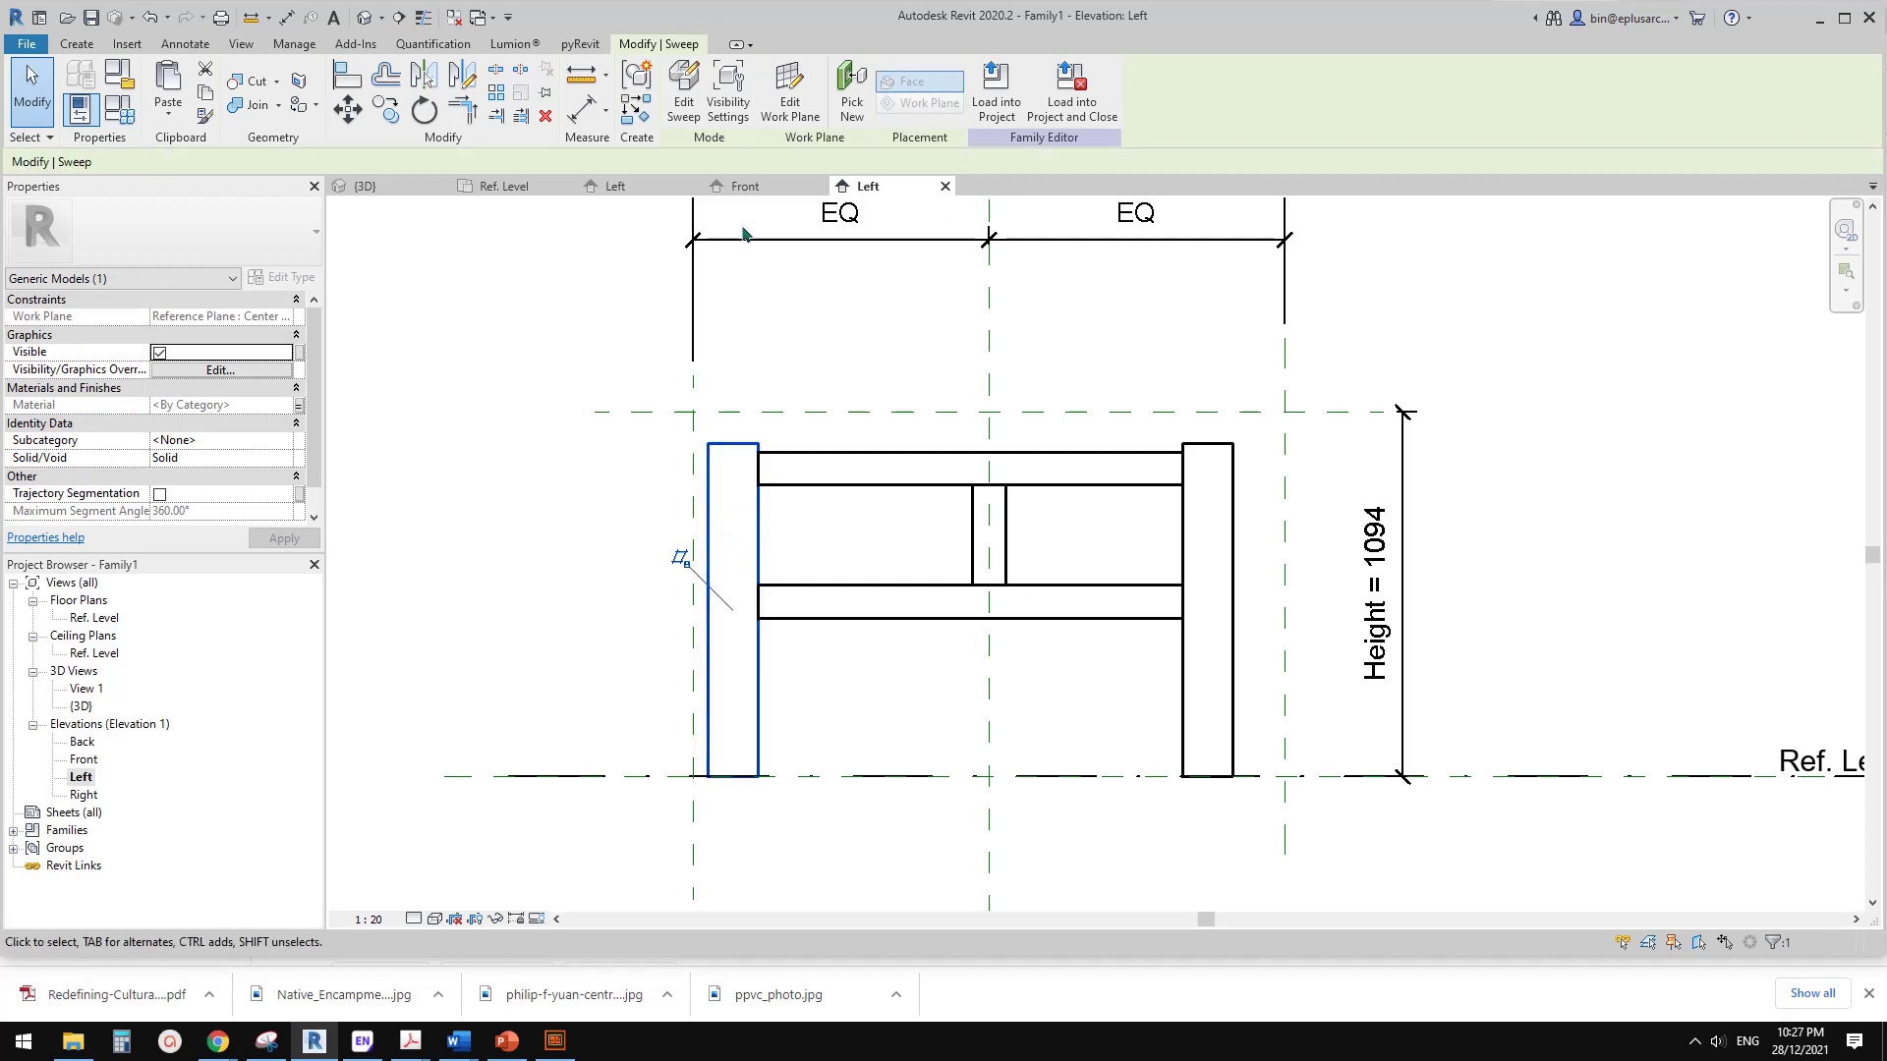
click(683, 91)
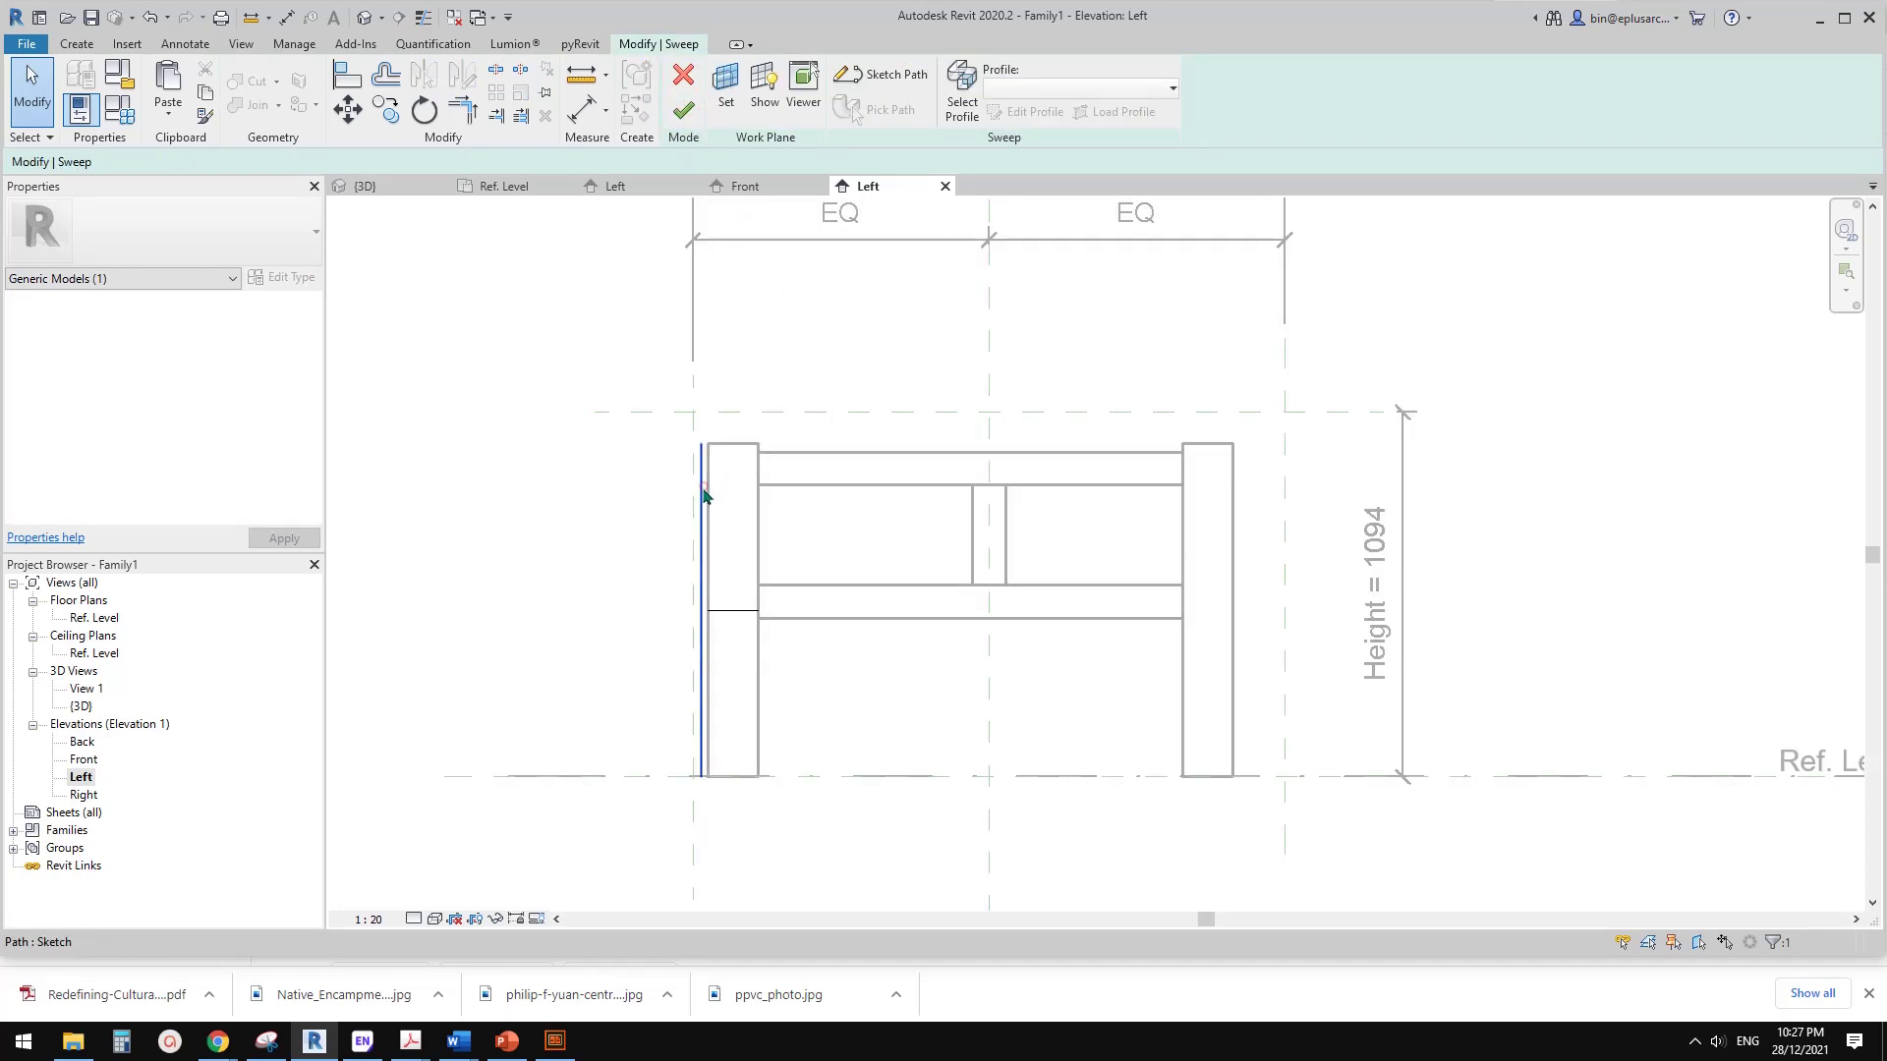
click(896, 75)
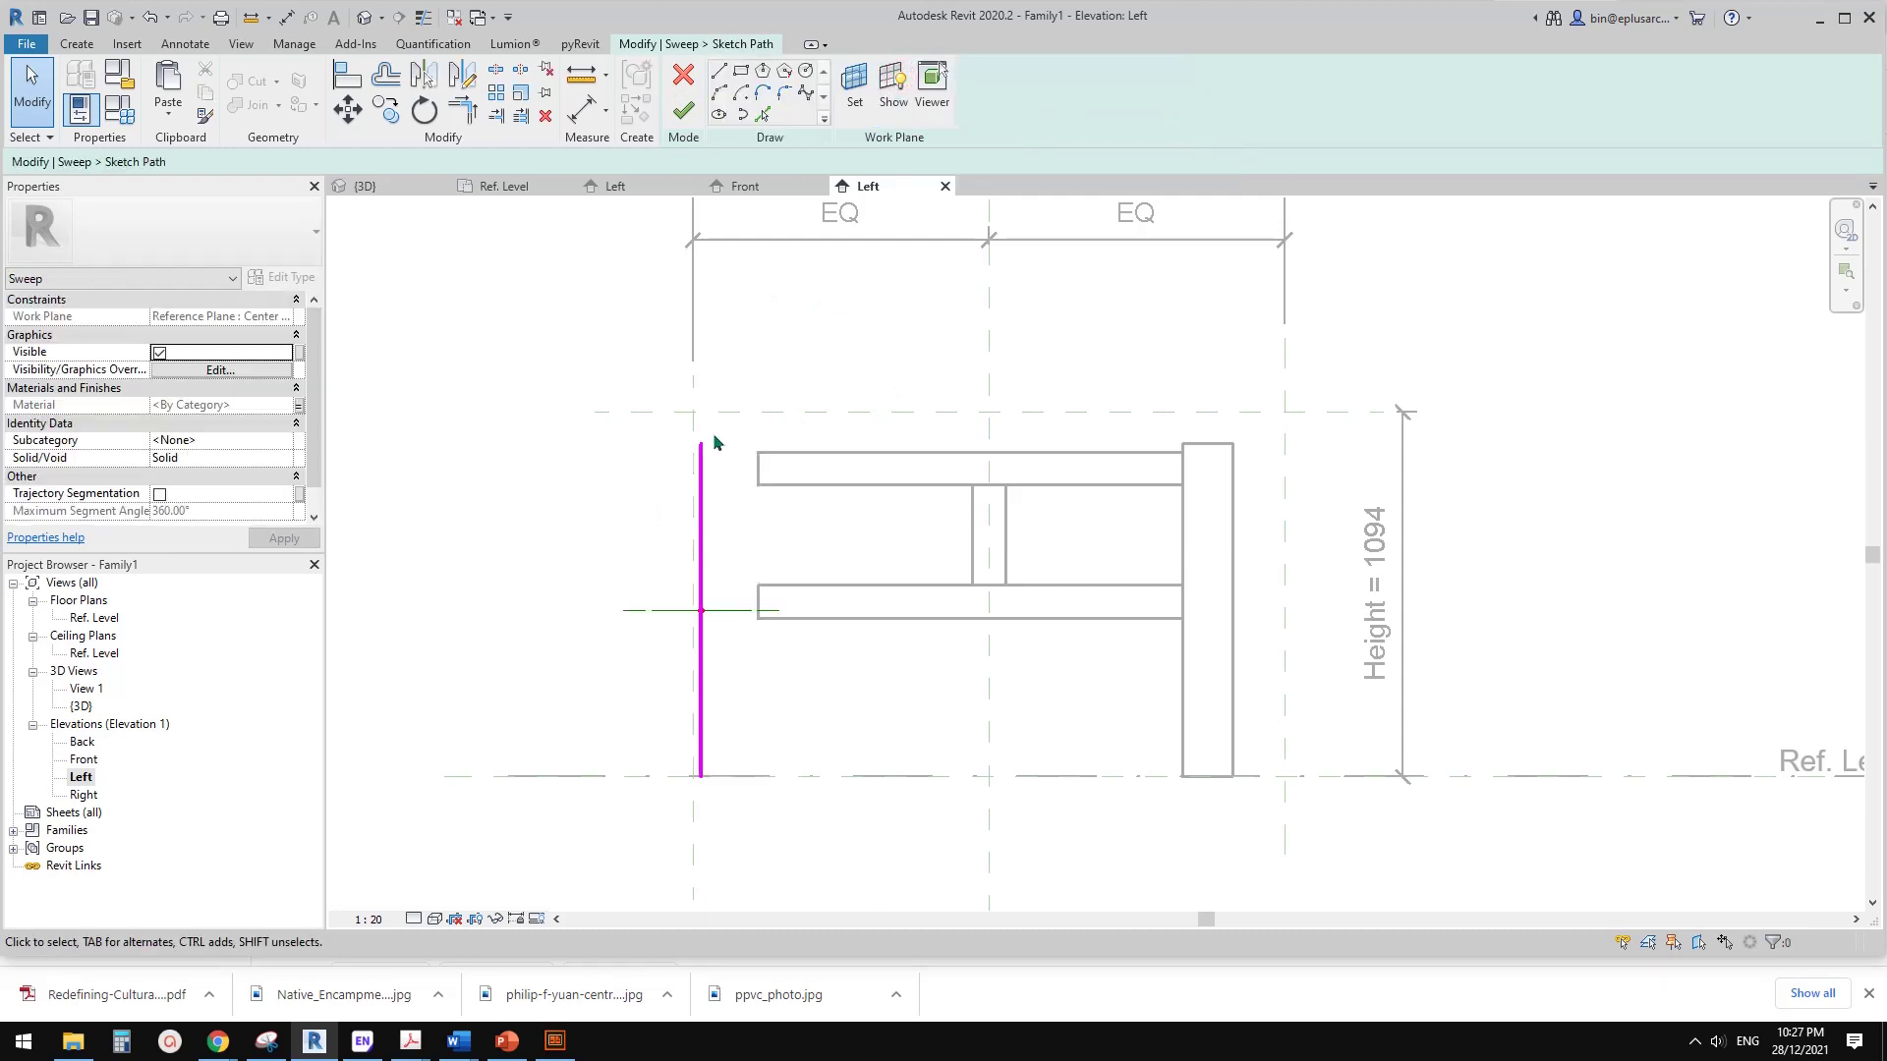
click(702, 510)
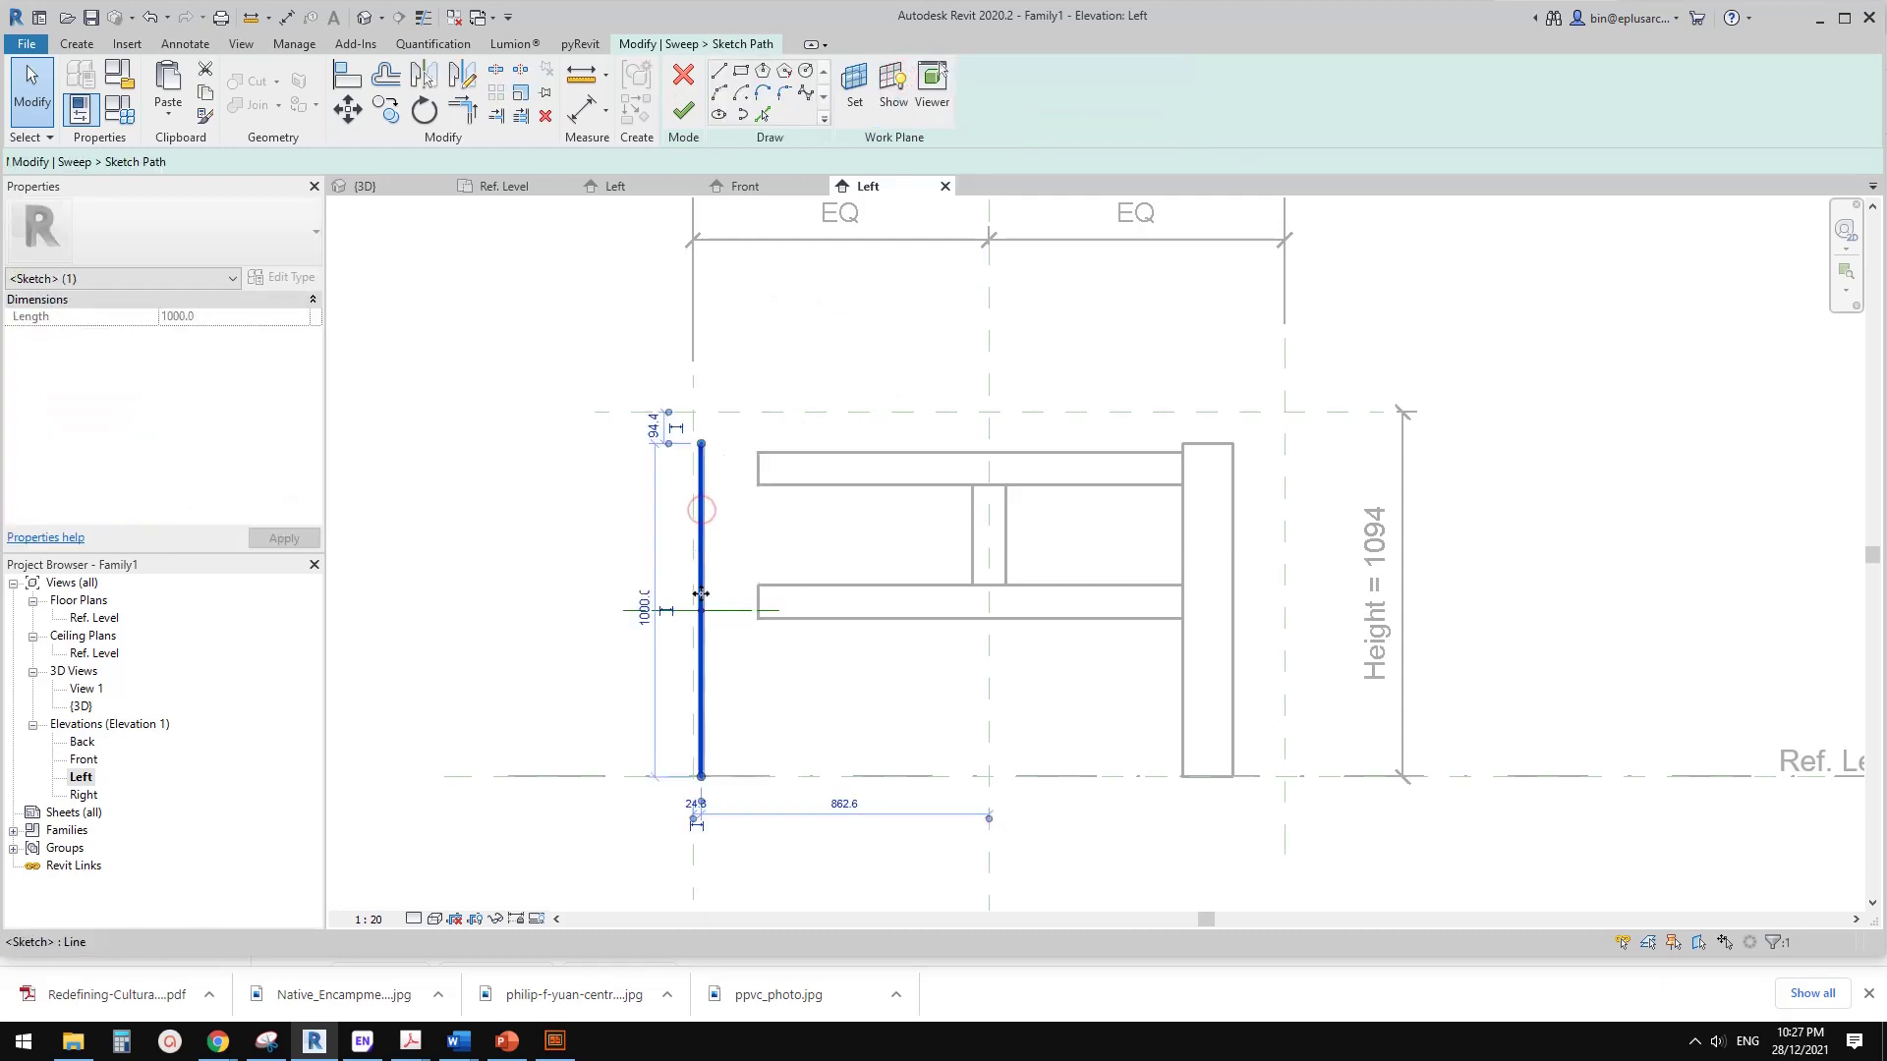
middle_drag(717, 531, 720, 519)
click(724, 534)
click(703, 522)
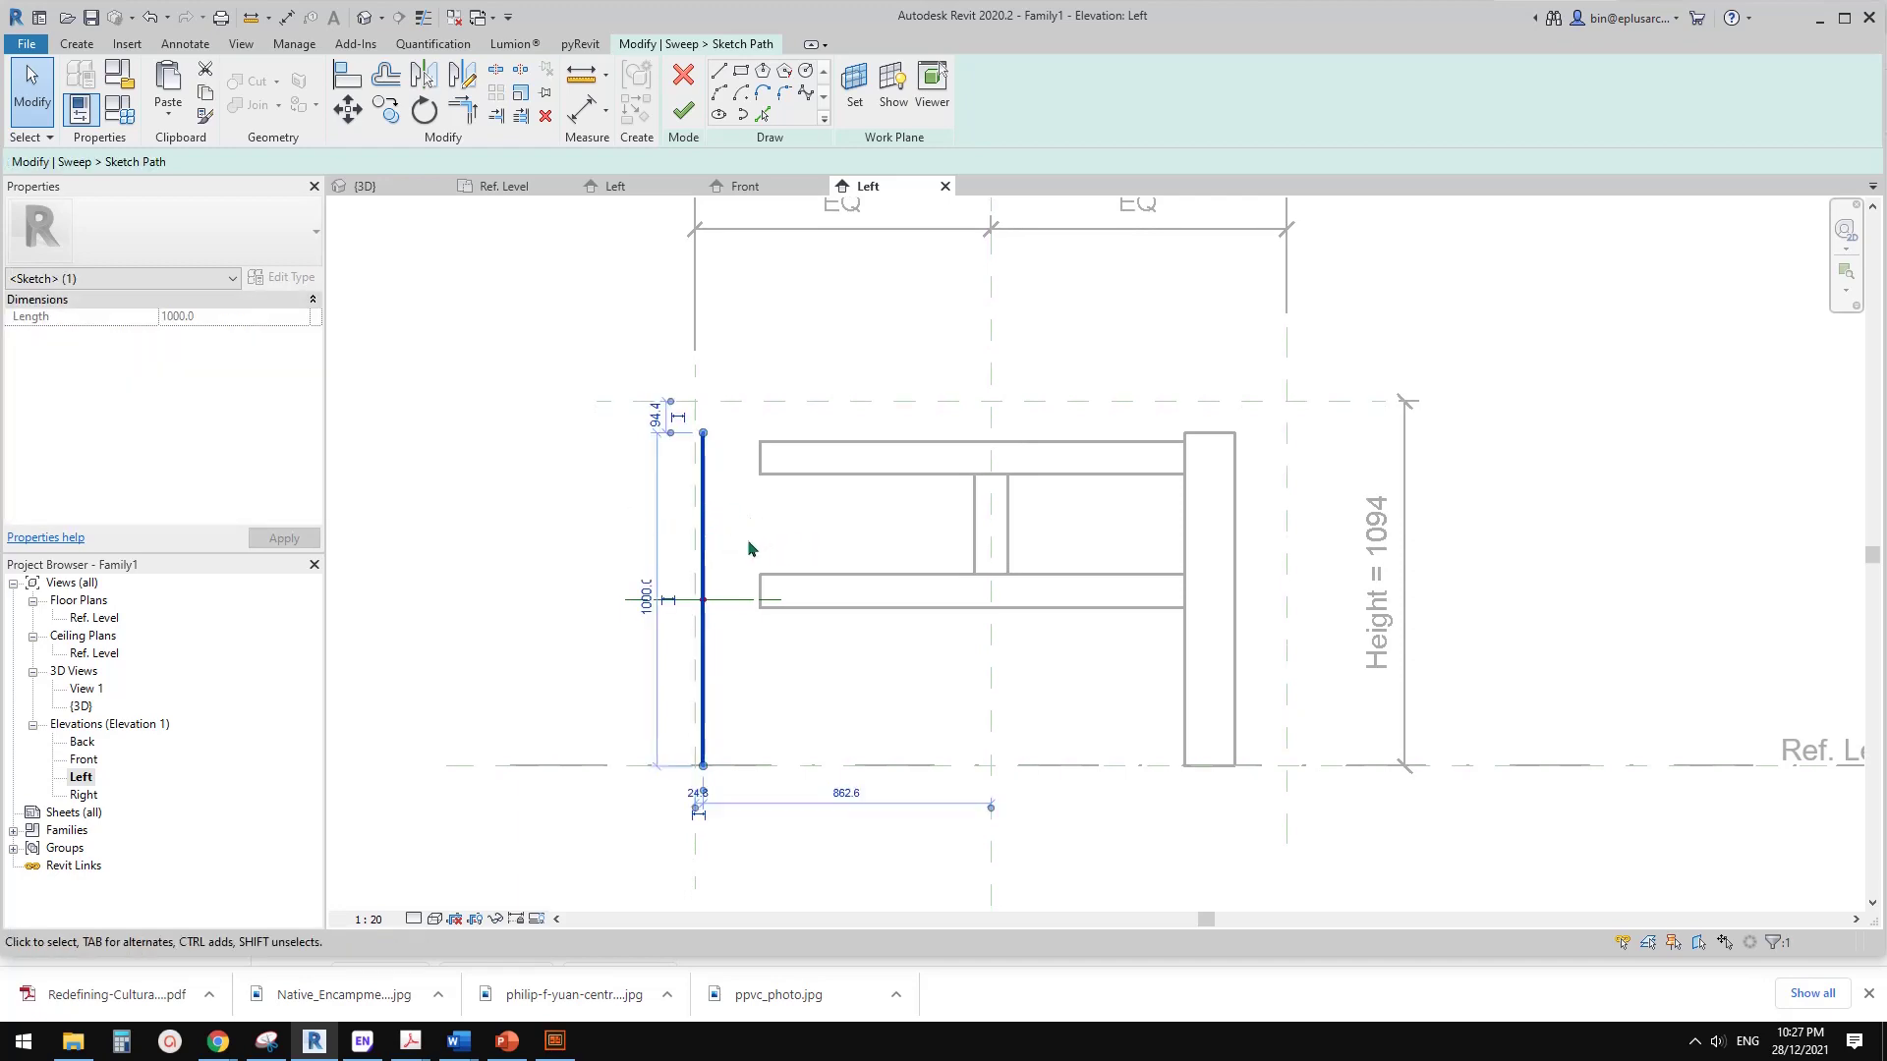
key(Right)
key(Right)
key(Right)
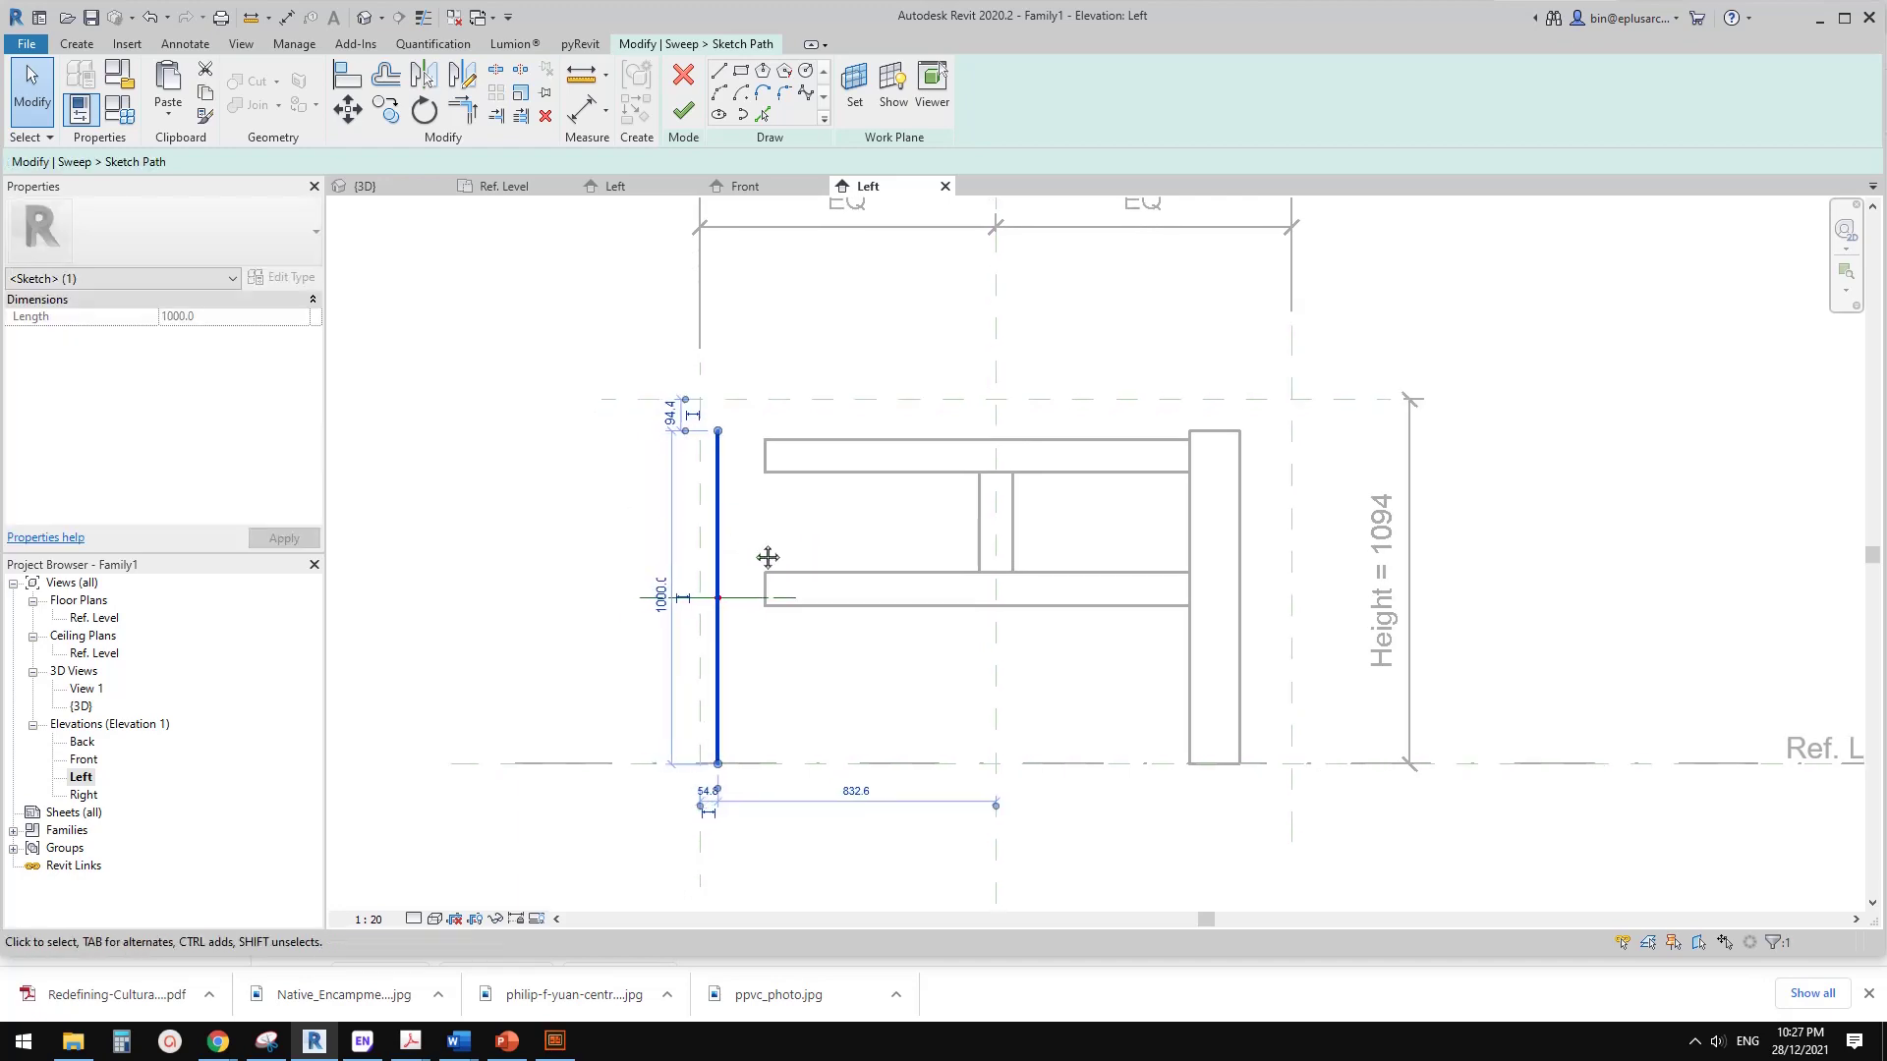
- Align the left post's path line to the left outer reference plane and lock the alignment
key(Escape)
key(a)
key(l)
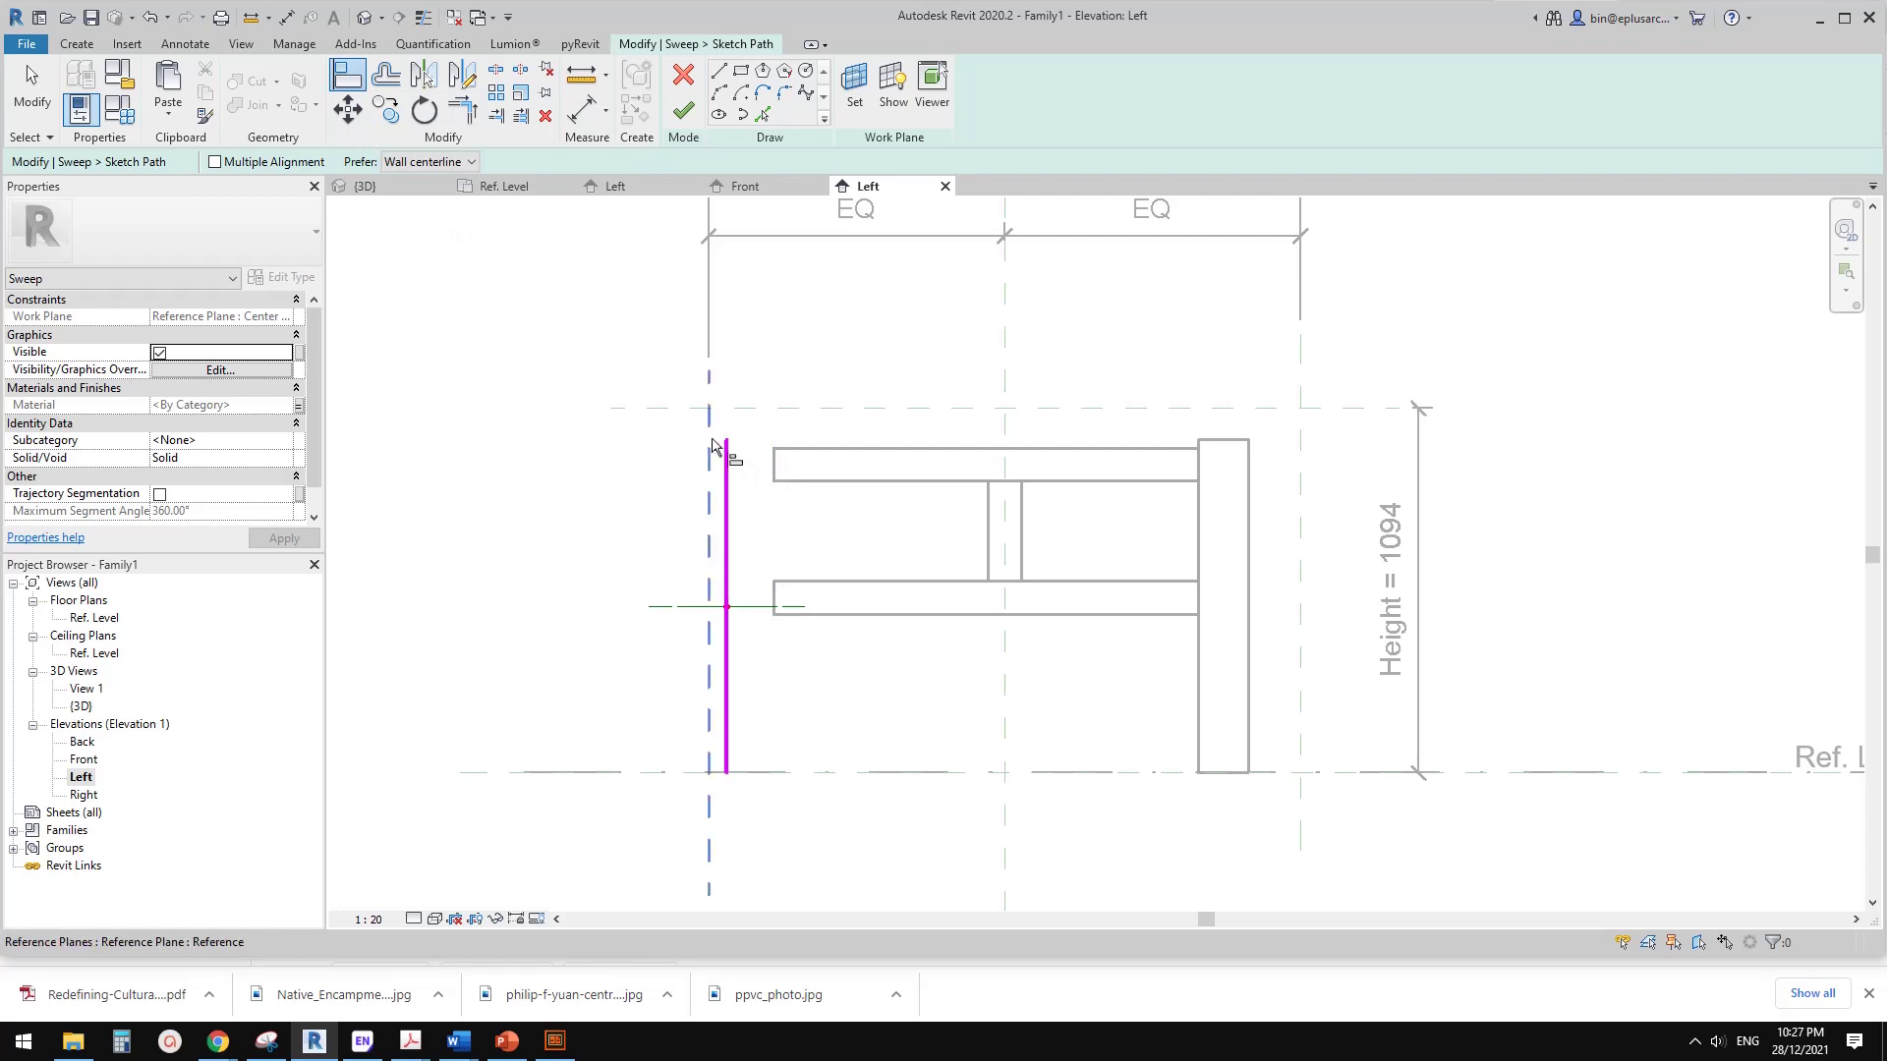
click(727, 482)
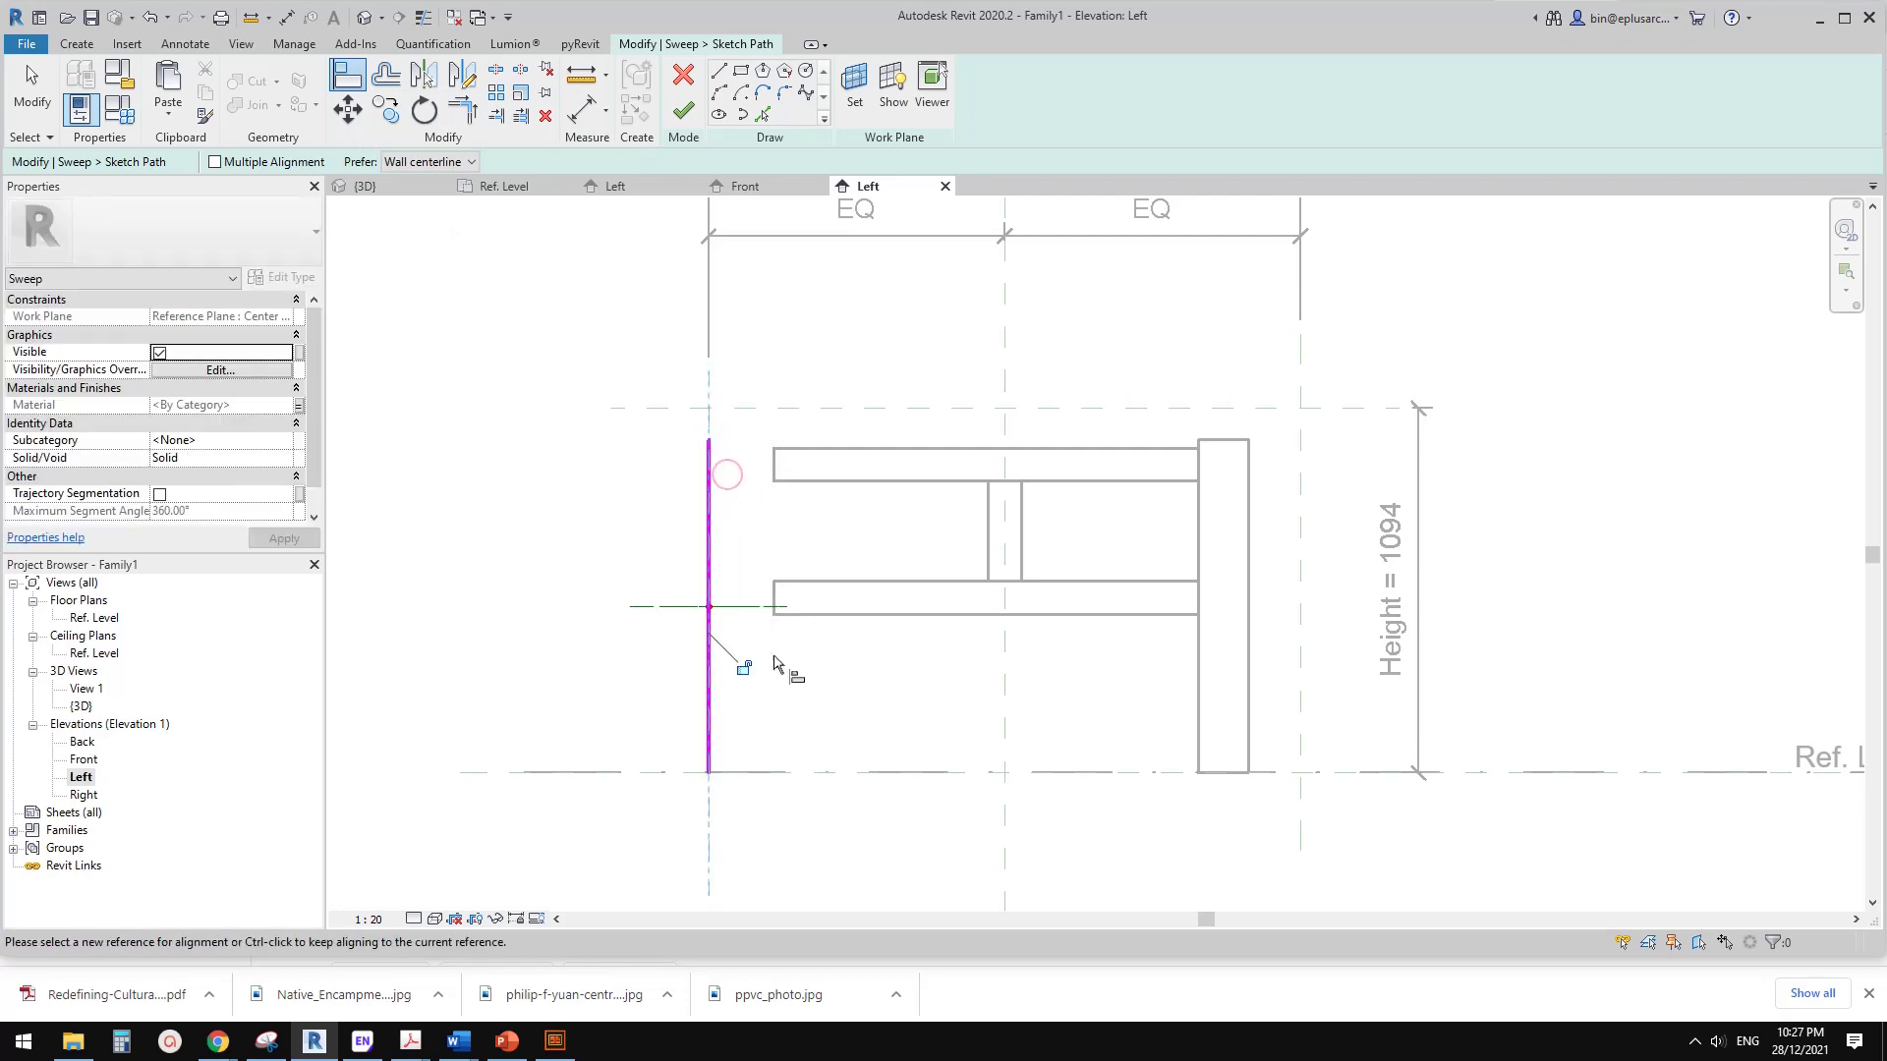
click(743, 667)
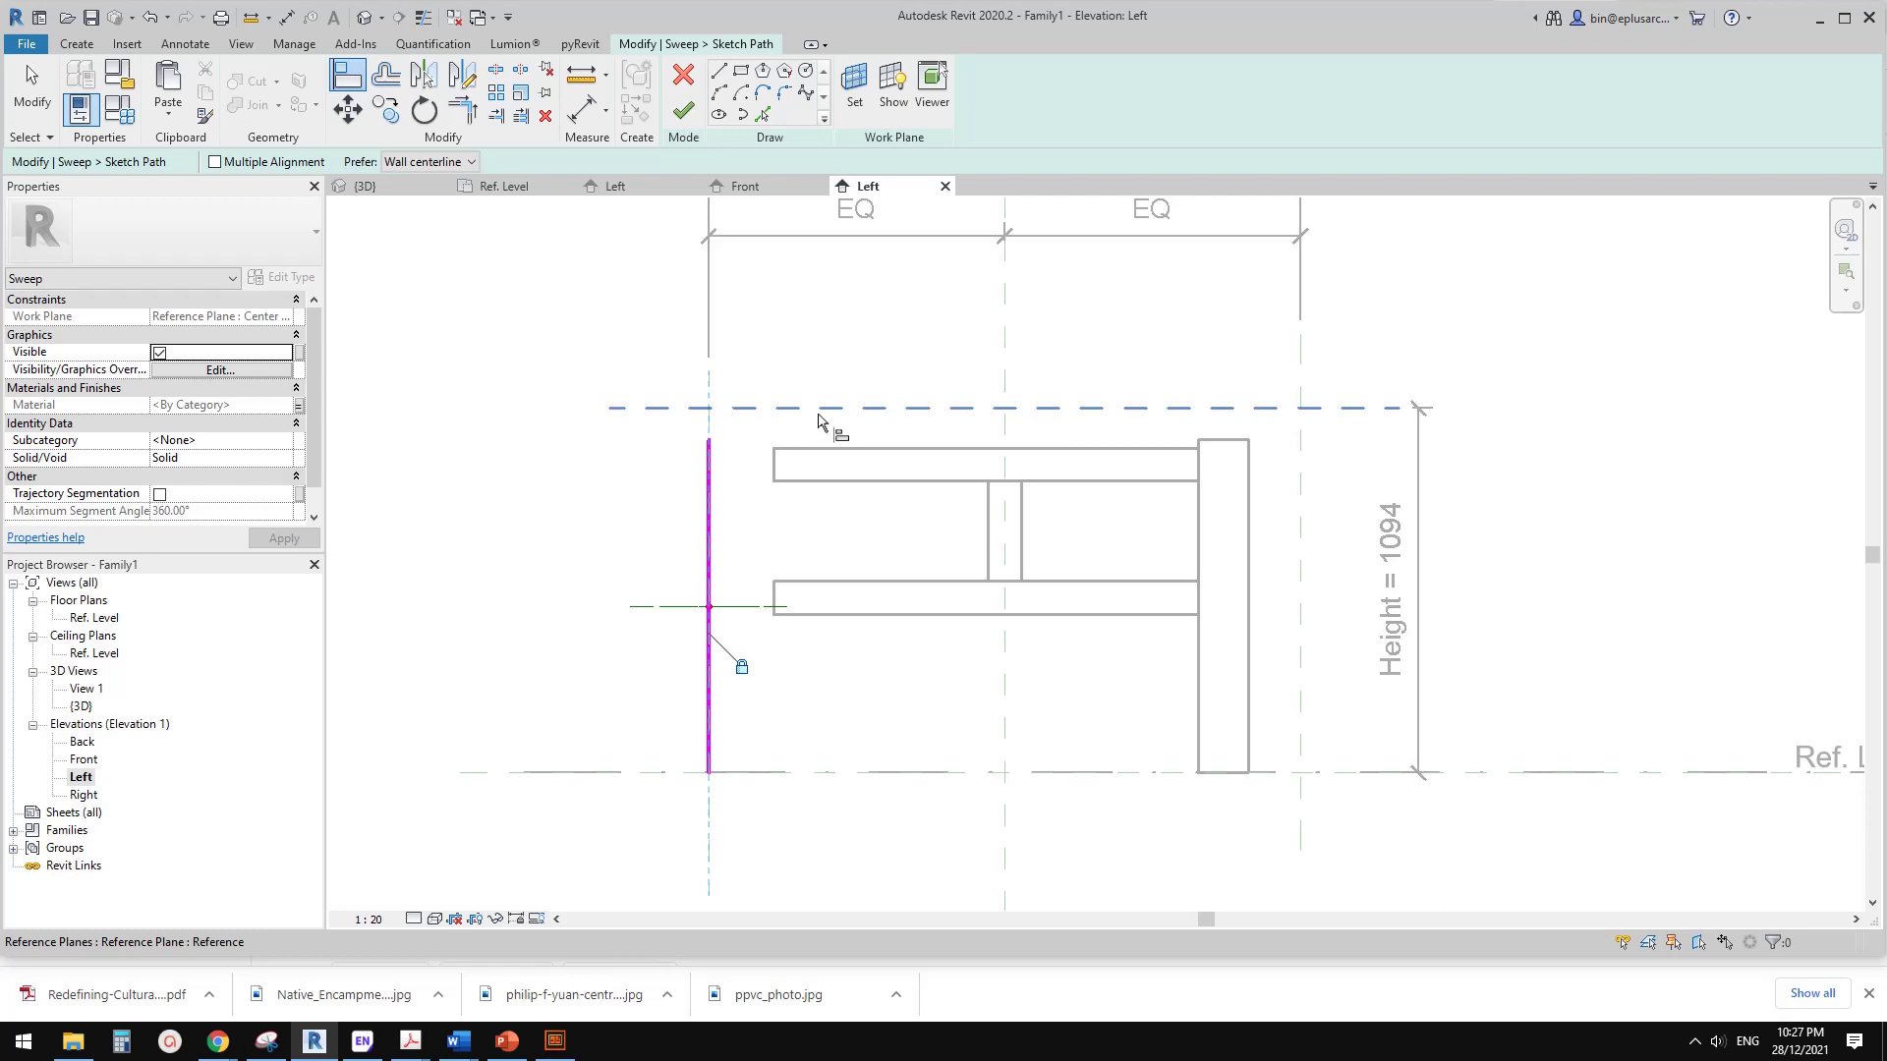
- Align and lock the left post path's ends to the Height reference plane and the Ref. Level plane, and finish the sweep
click(826, 411)
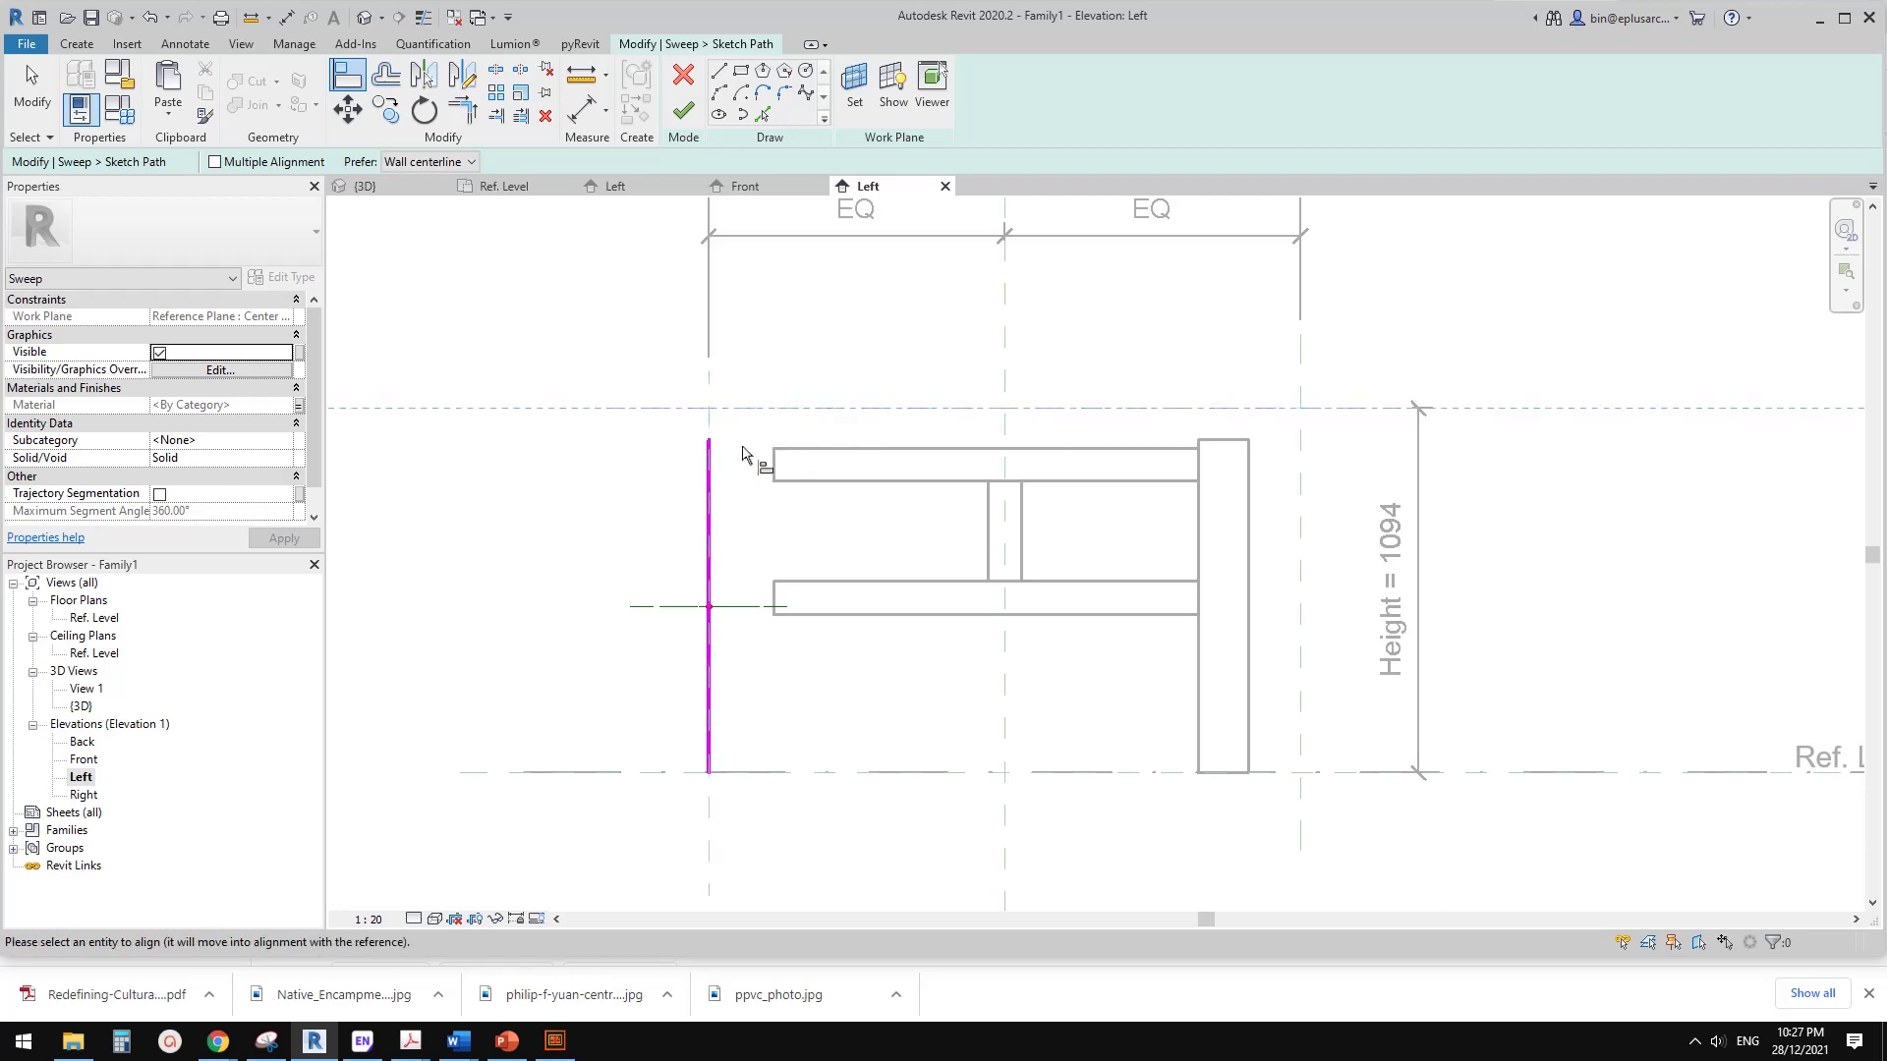
click(709, 445)
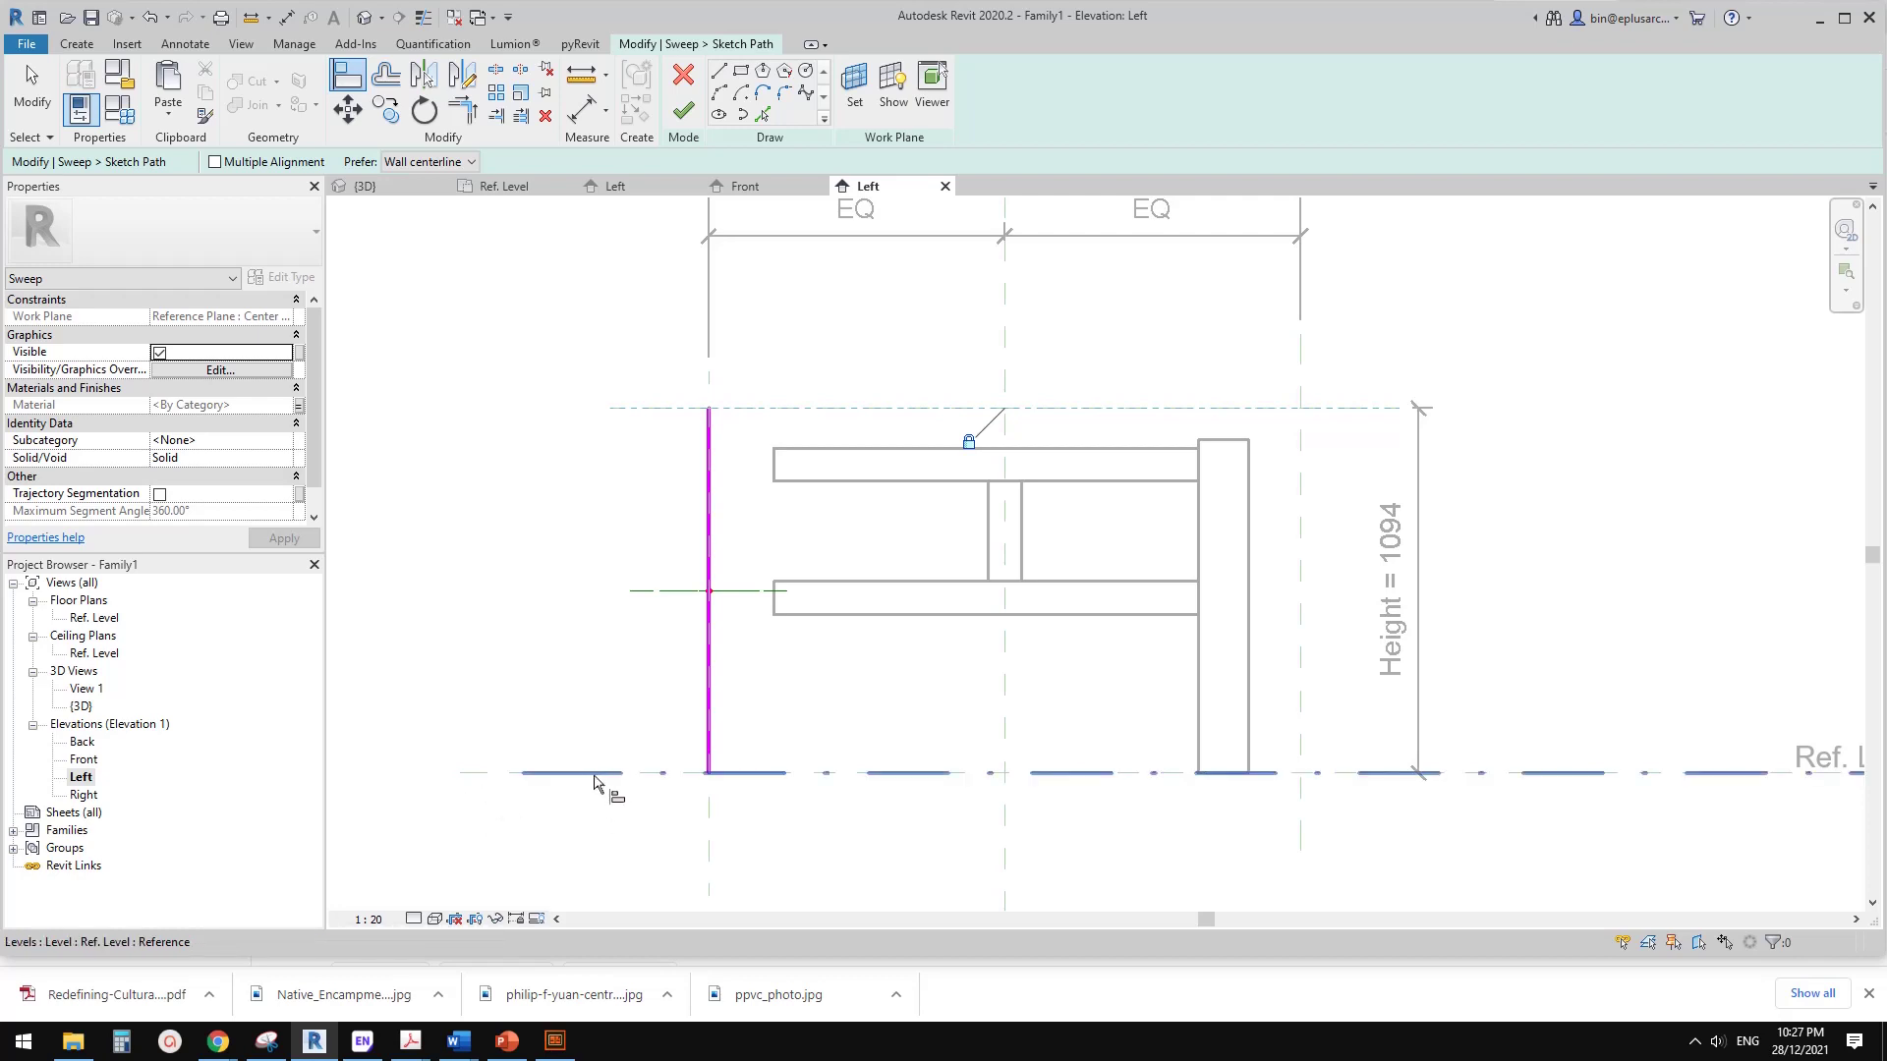
click(481, 775)
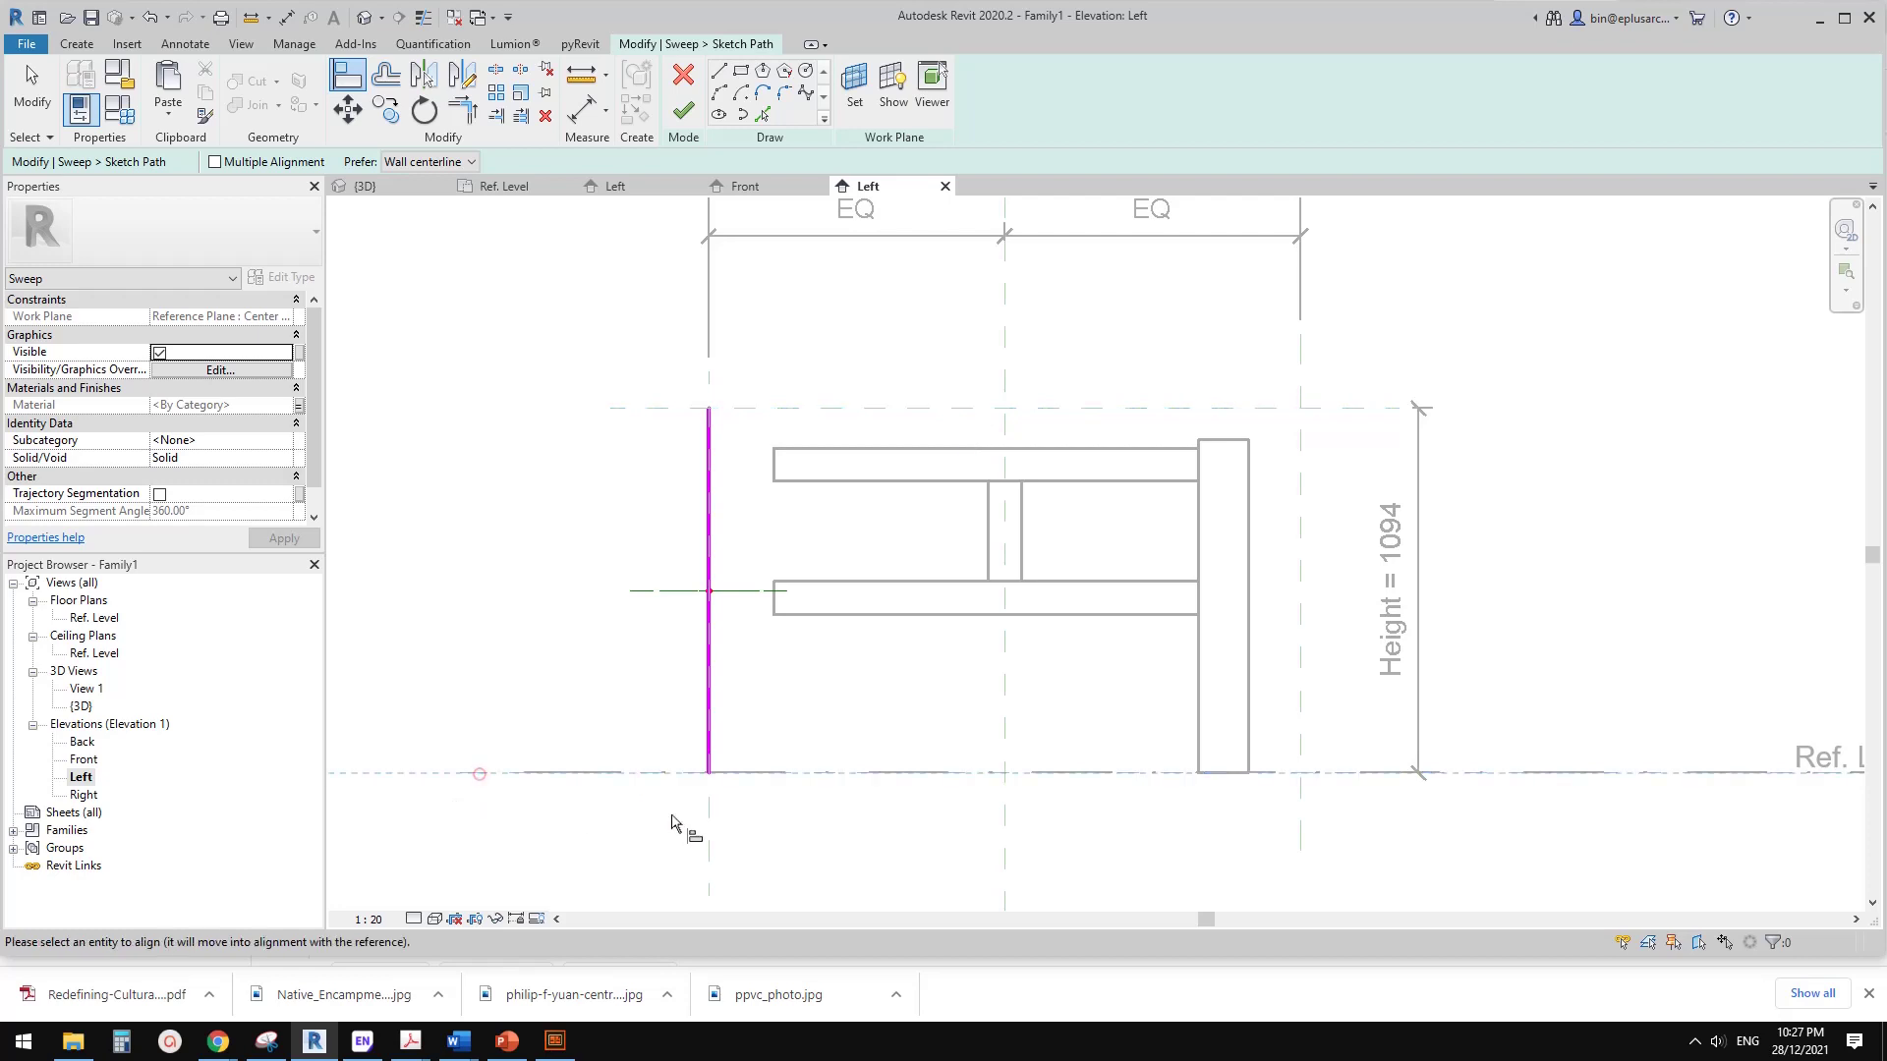
click(709, 774)
key(Escape)
middle_drag(928, 636, 829, 640)
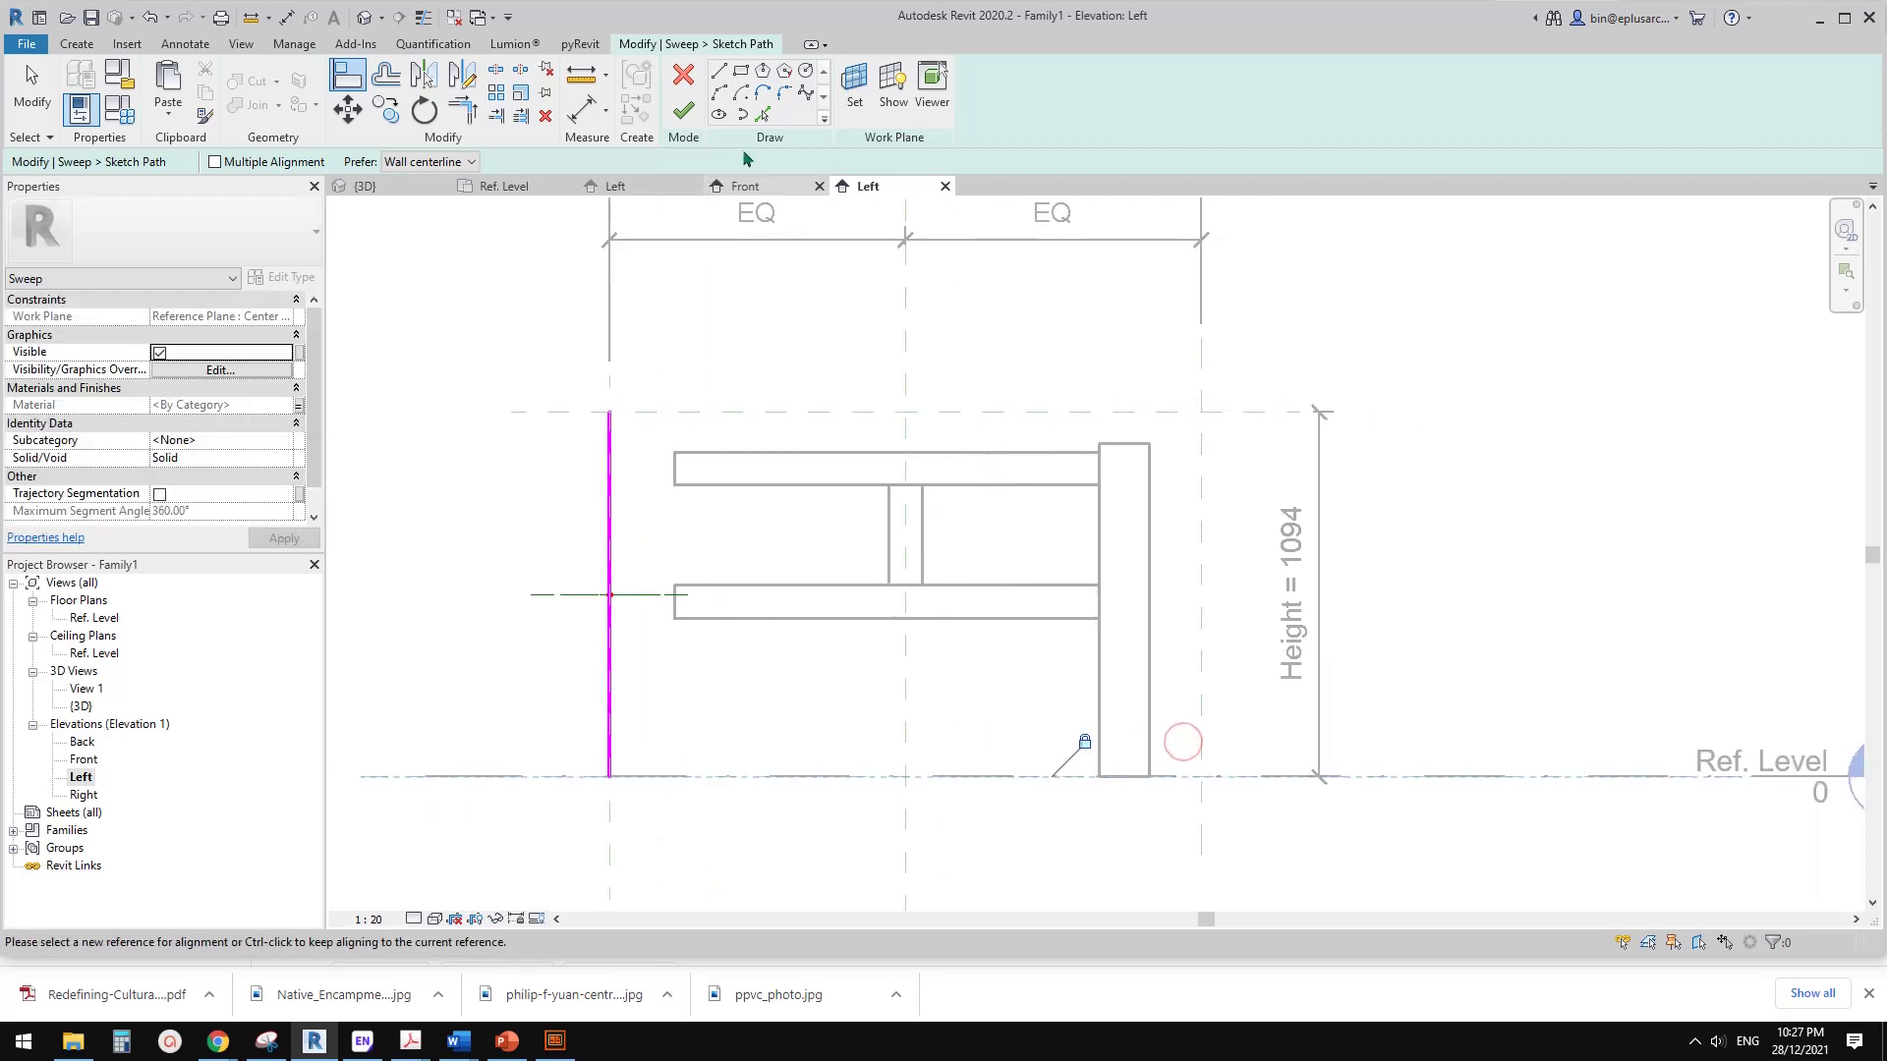
click(685, 110)
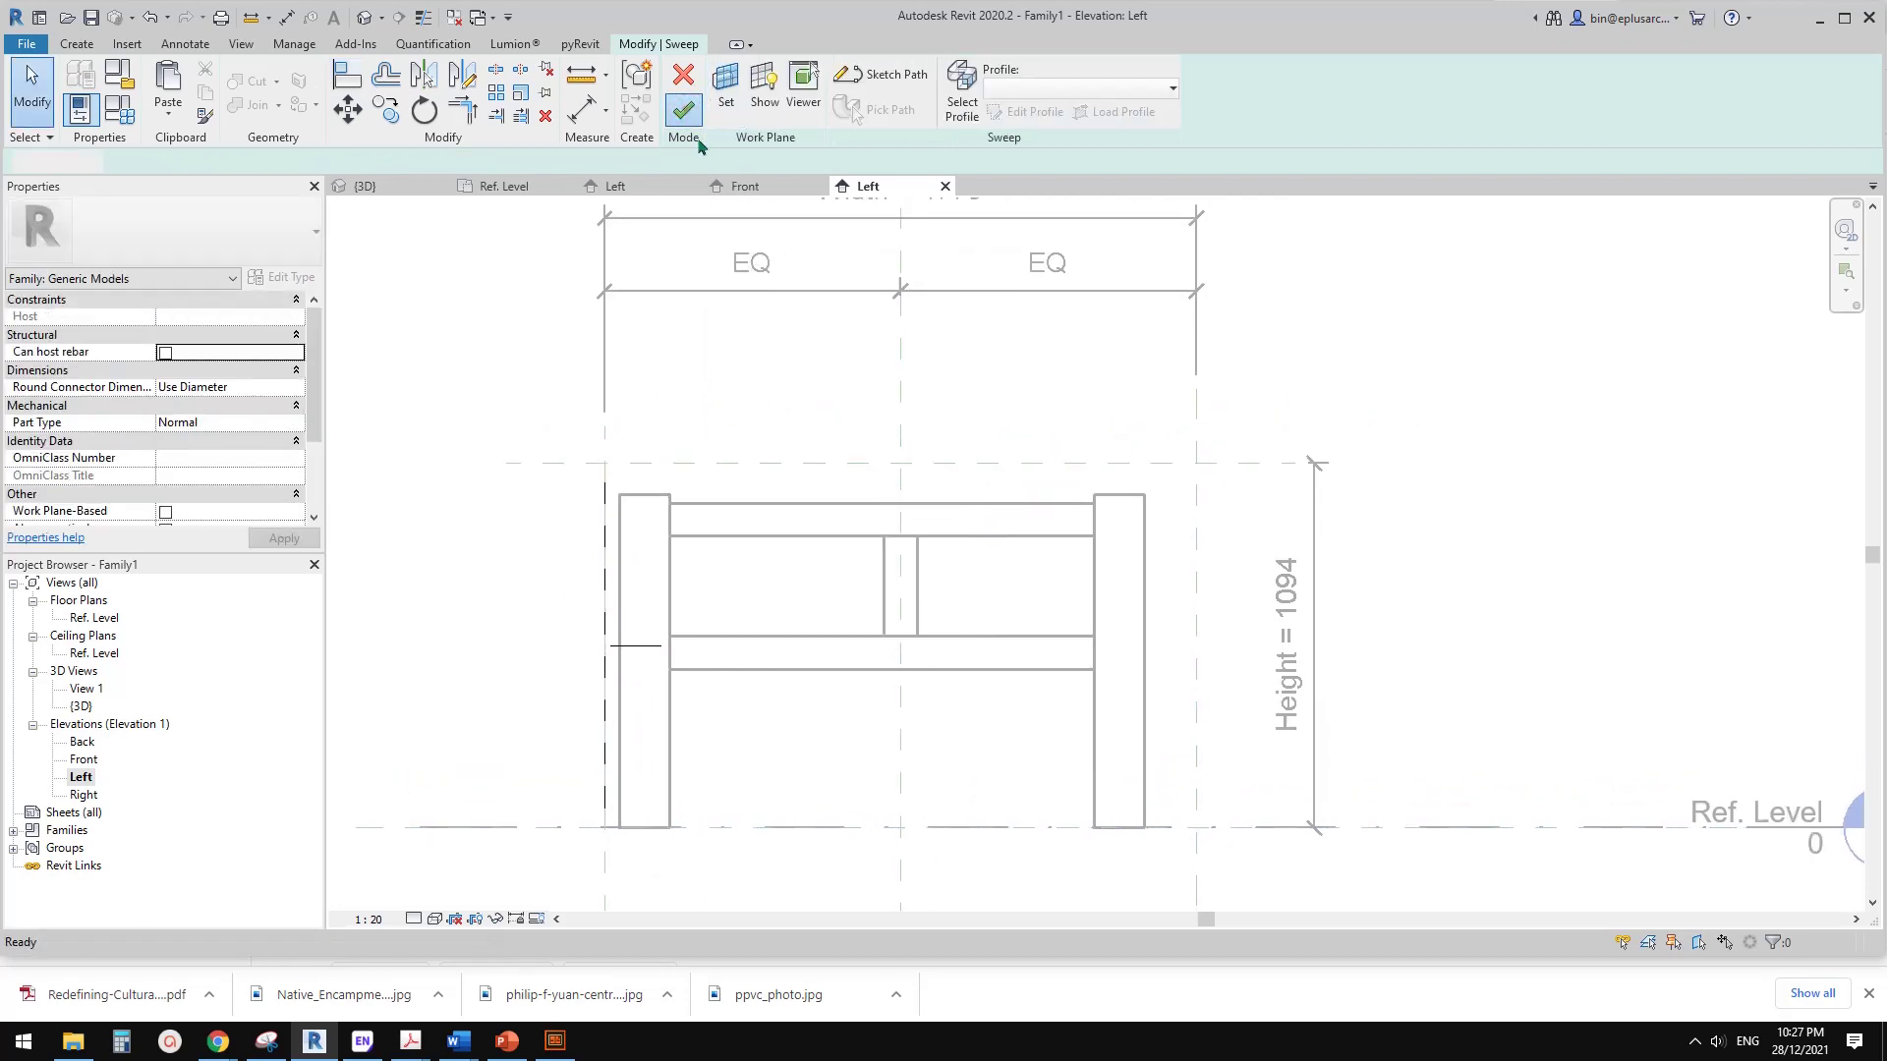
click(688, 109)
middle_drag(825, 453, 803, 381)
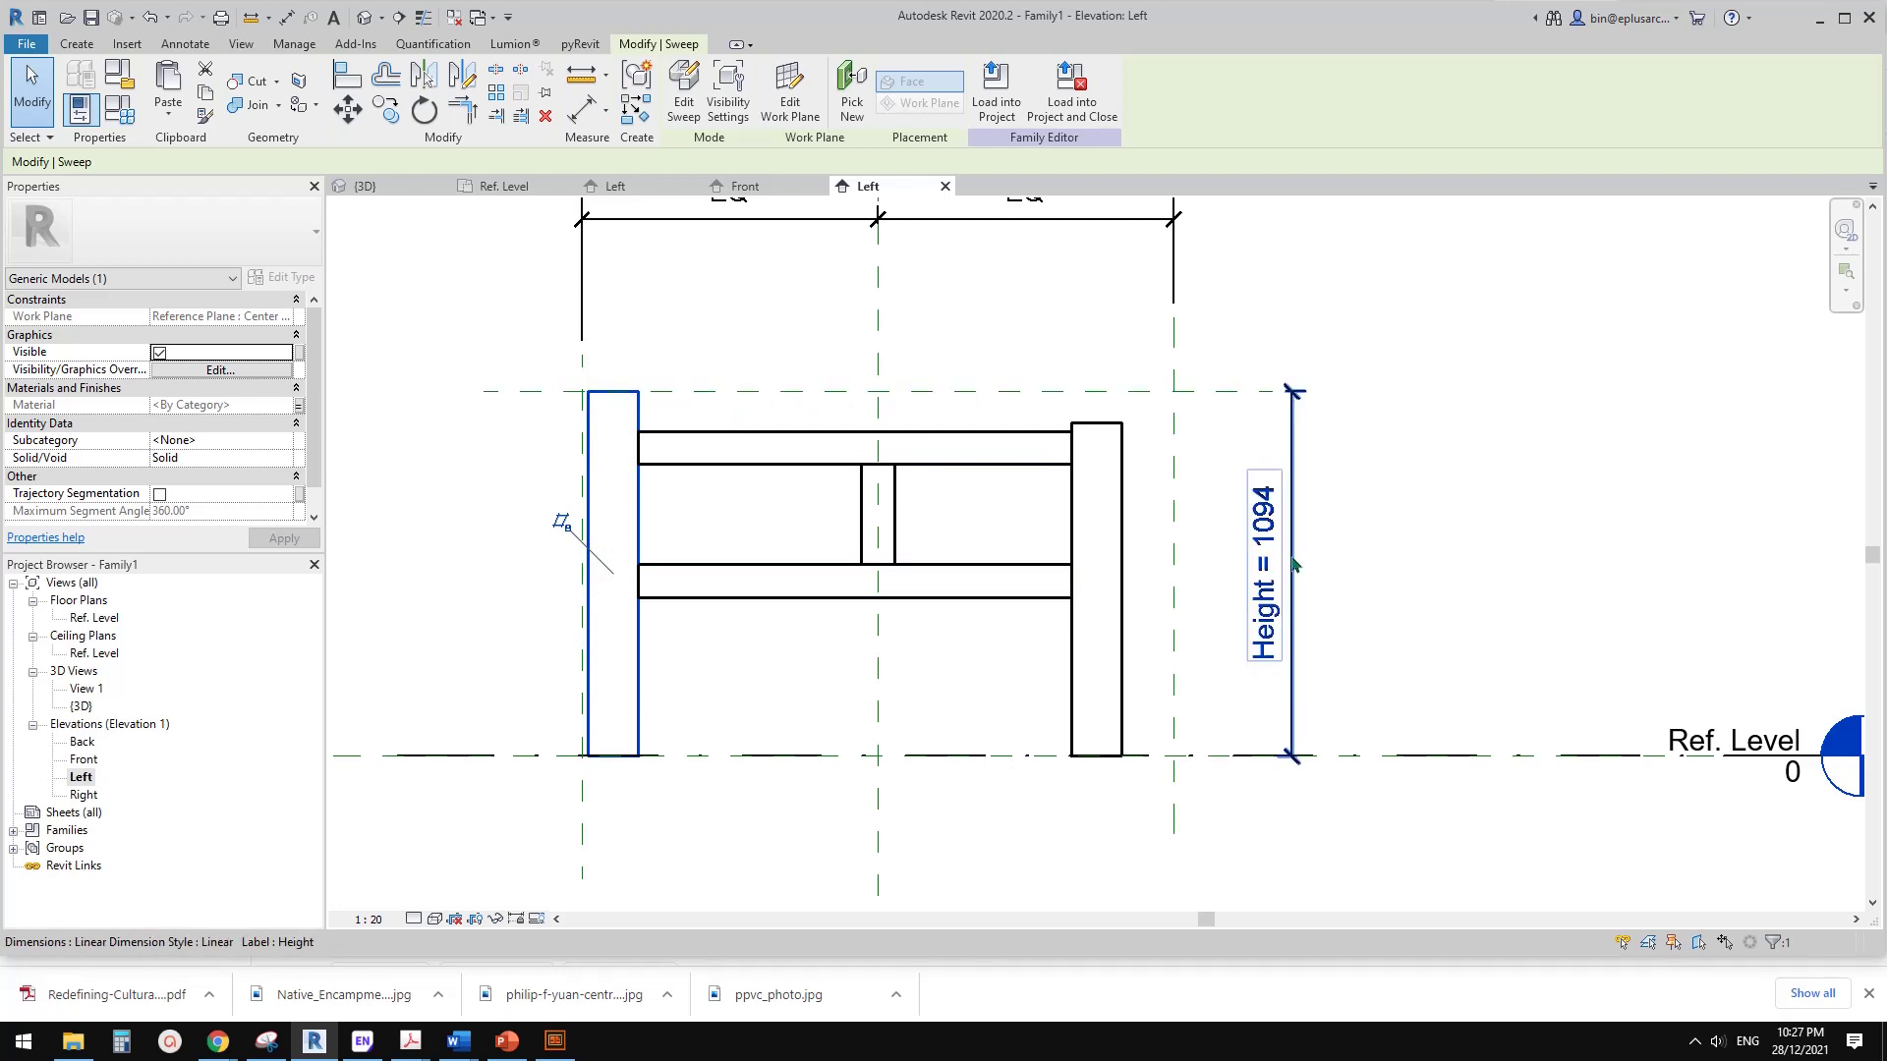
mouse_move(1210, 392)
mouse_down()
mouse_move(1219, 497)
mouse_move(1209, 381)
mouse_up()
key(Escape)
- Open the right post sweep's path sketch and align and lock its path line to the right outer reference plane
click(1126, 476)
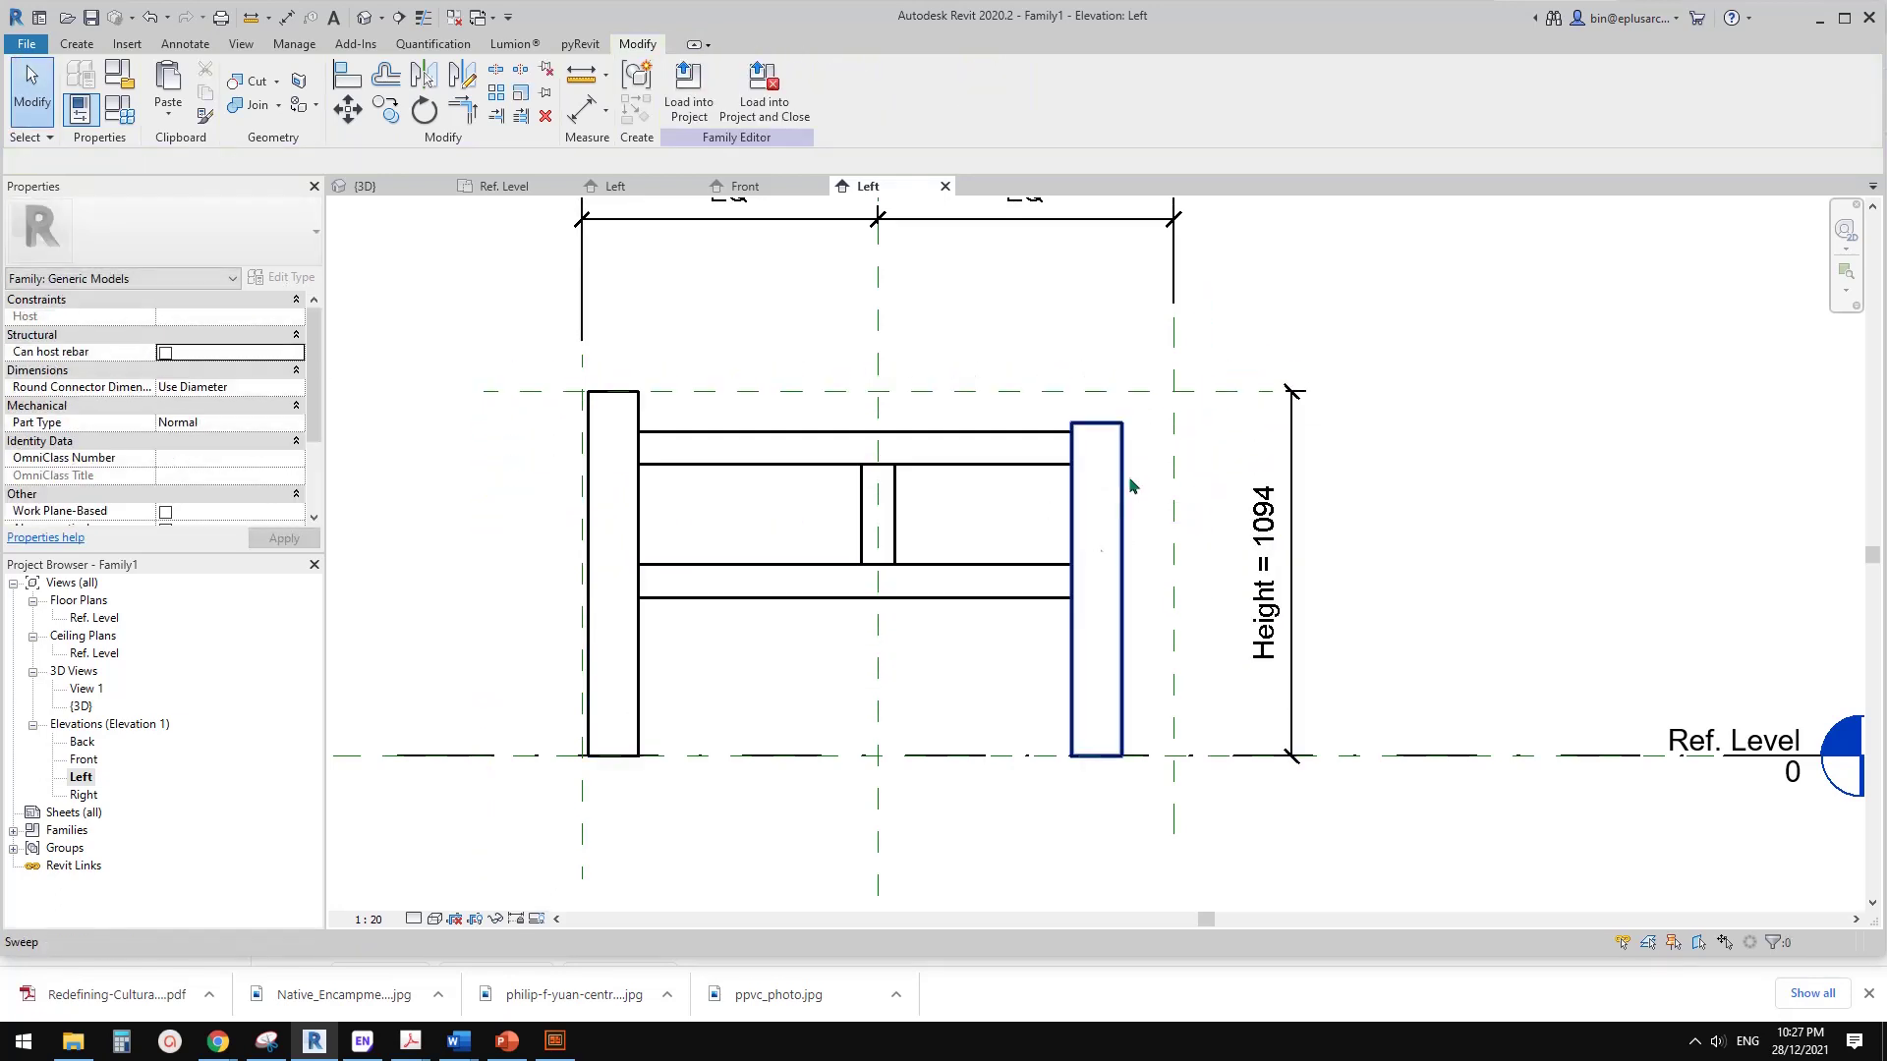
middle_drag(1140, 513, 962, 513)
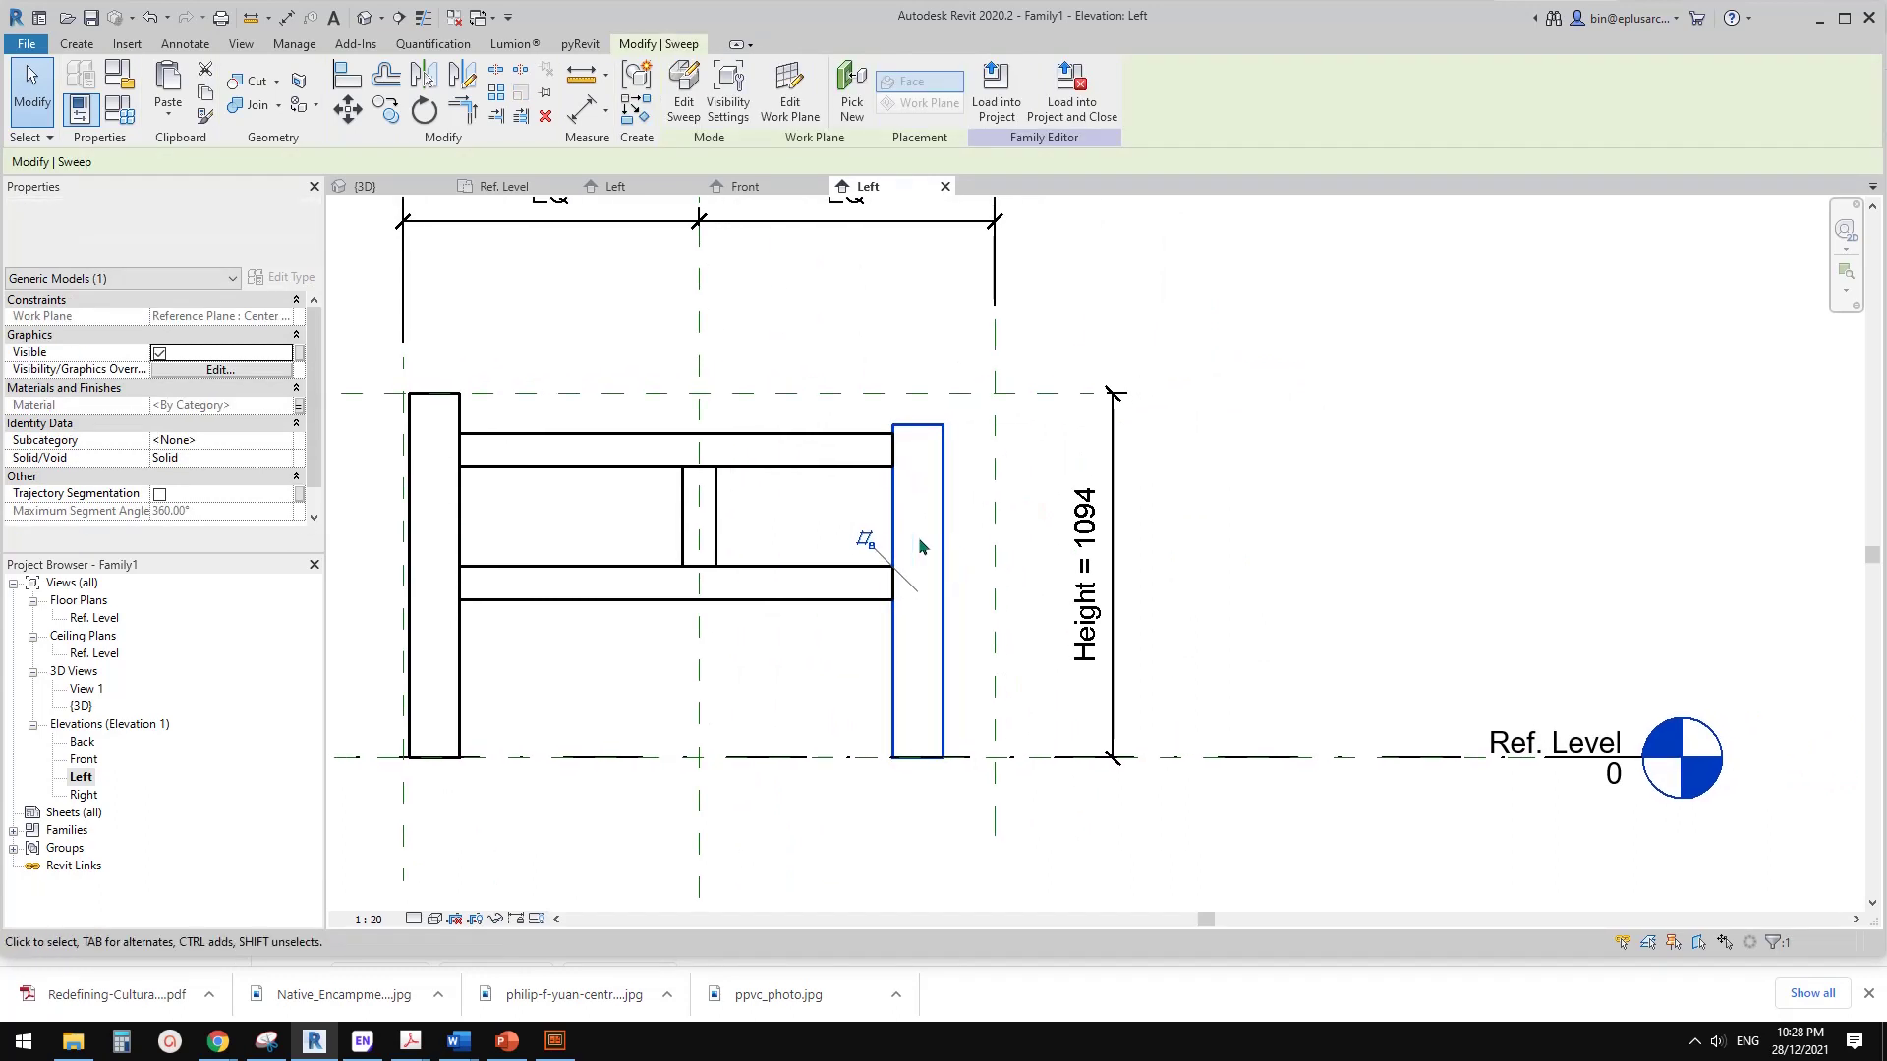
click(690, 110)
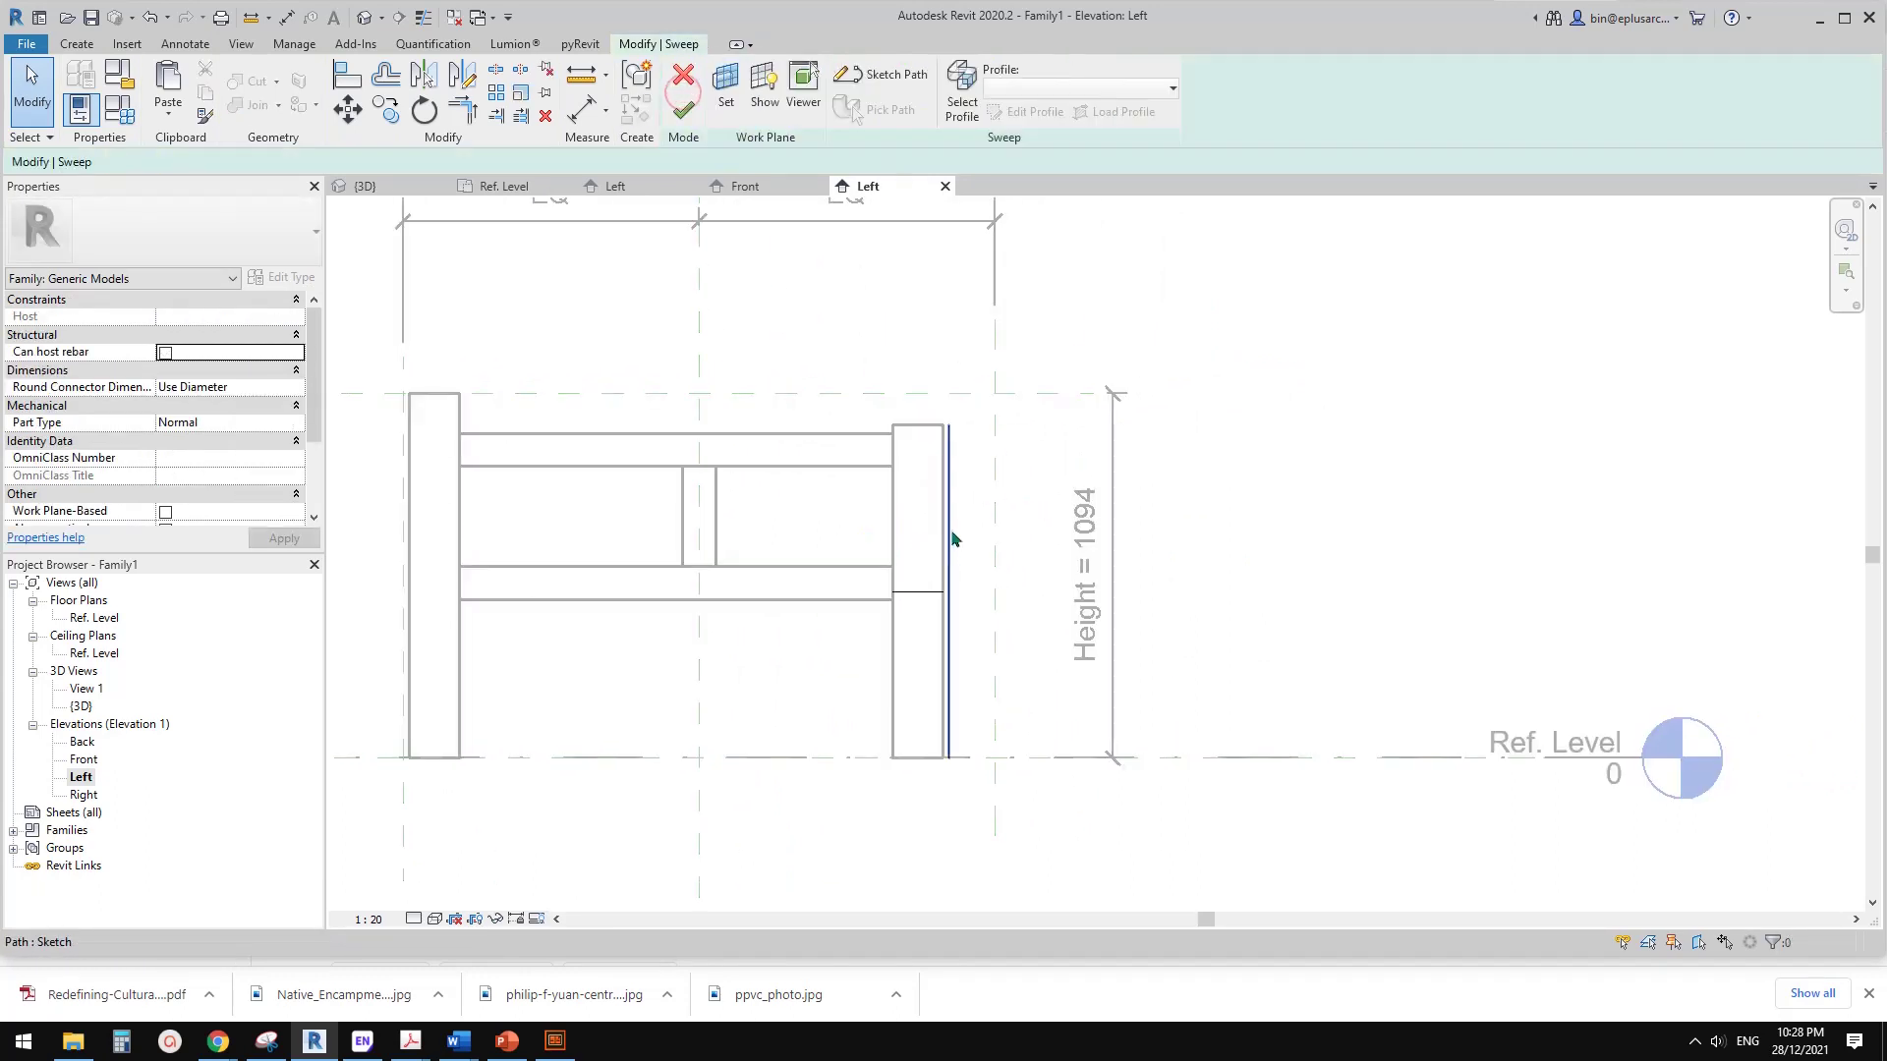
click(949, 531)
click(881, 75)
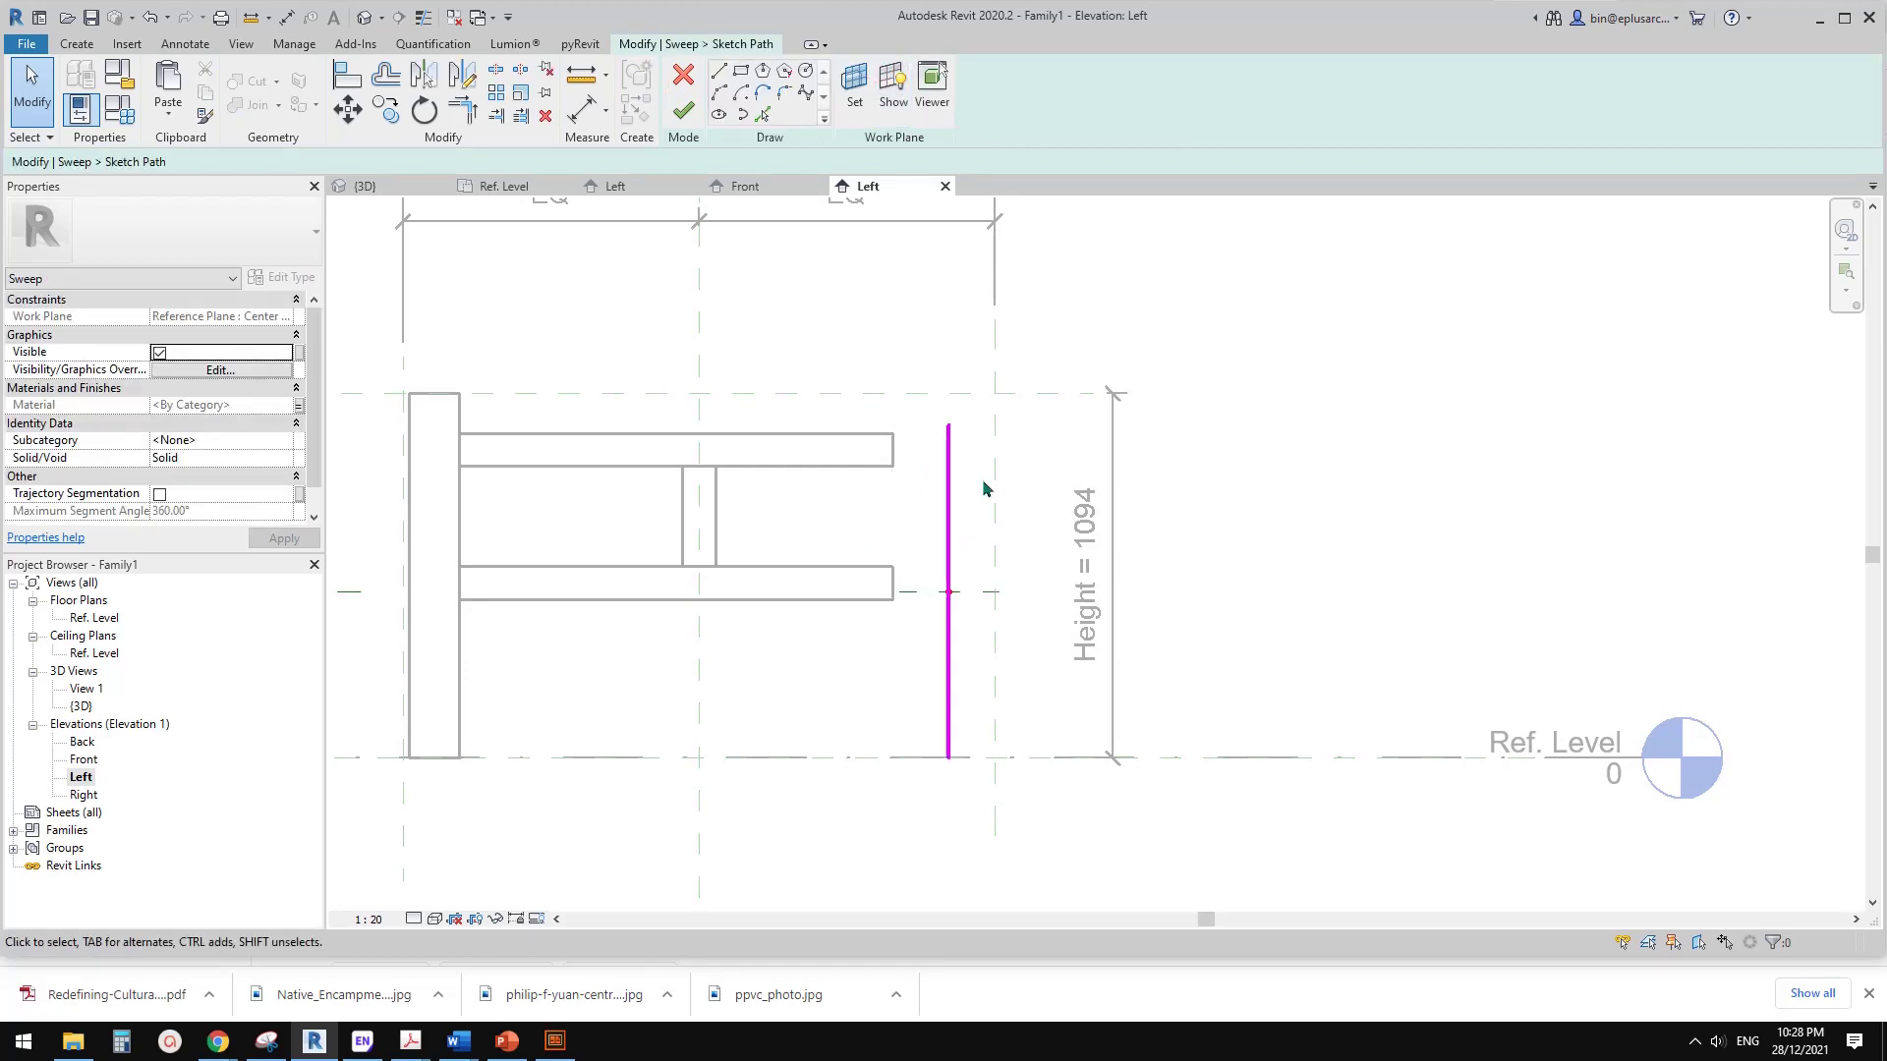
middle_drag(997, 480, 998, 476)
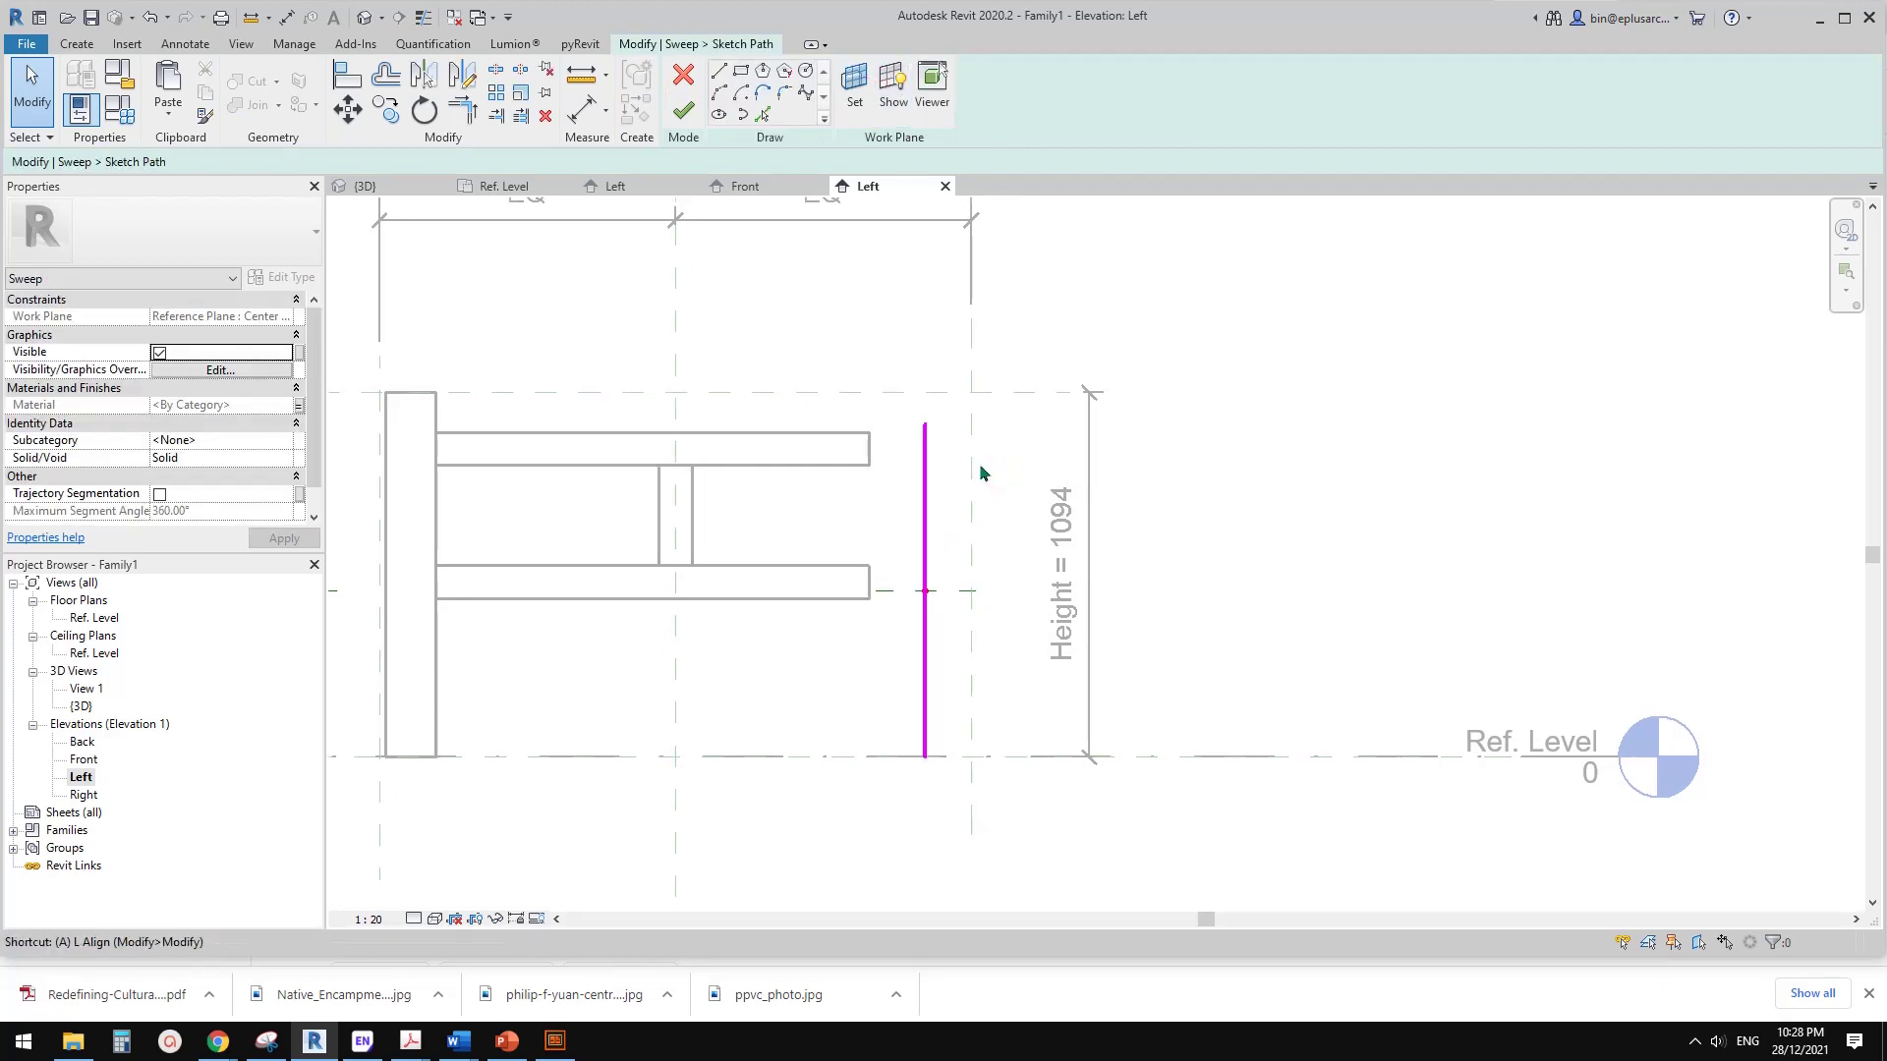
key(a)
key(l)
click(930, 479)
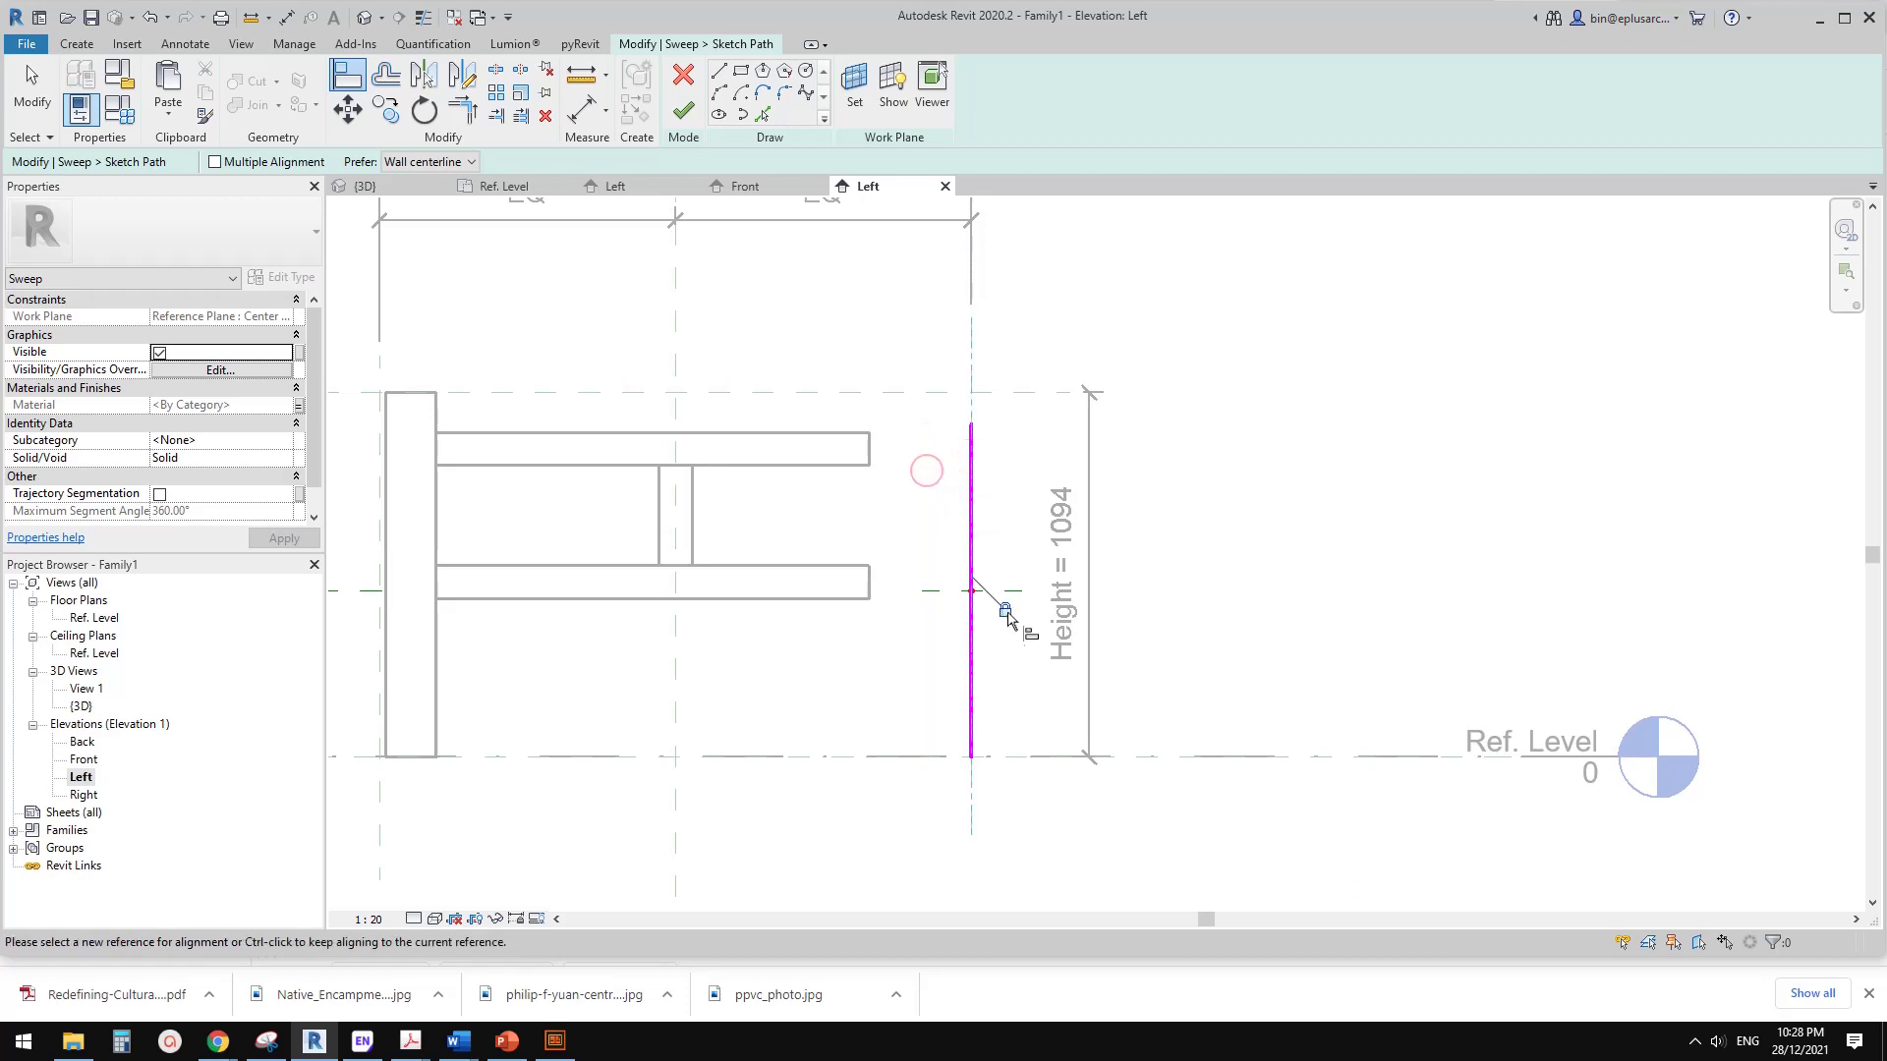
- Align the right post path's upper end to the Height reference plane with a lock, align its lower end to the Ref. Level plane, and finish the sweep
click(945, 393)
click(973, 425)
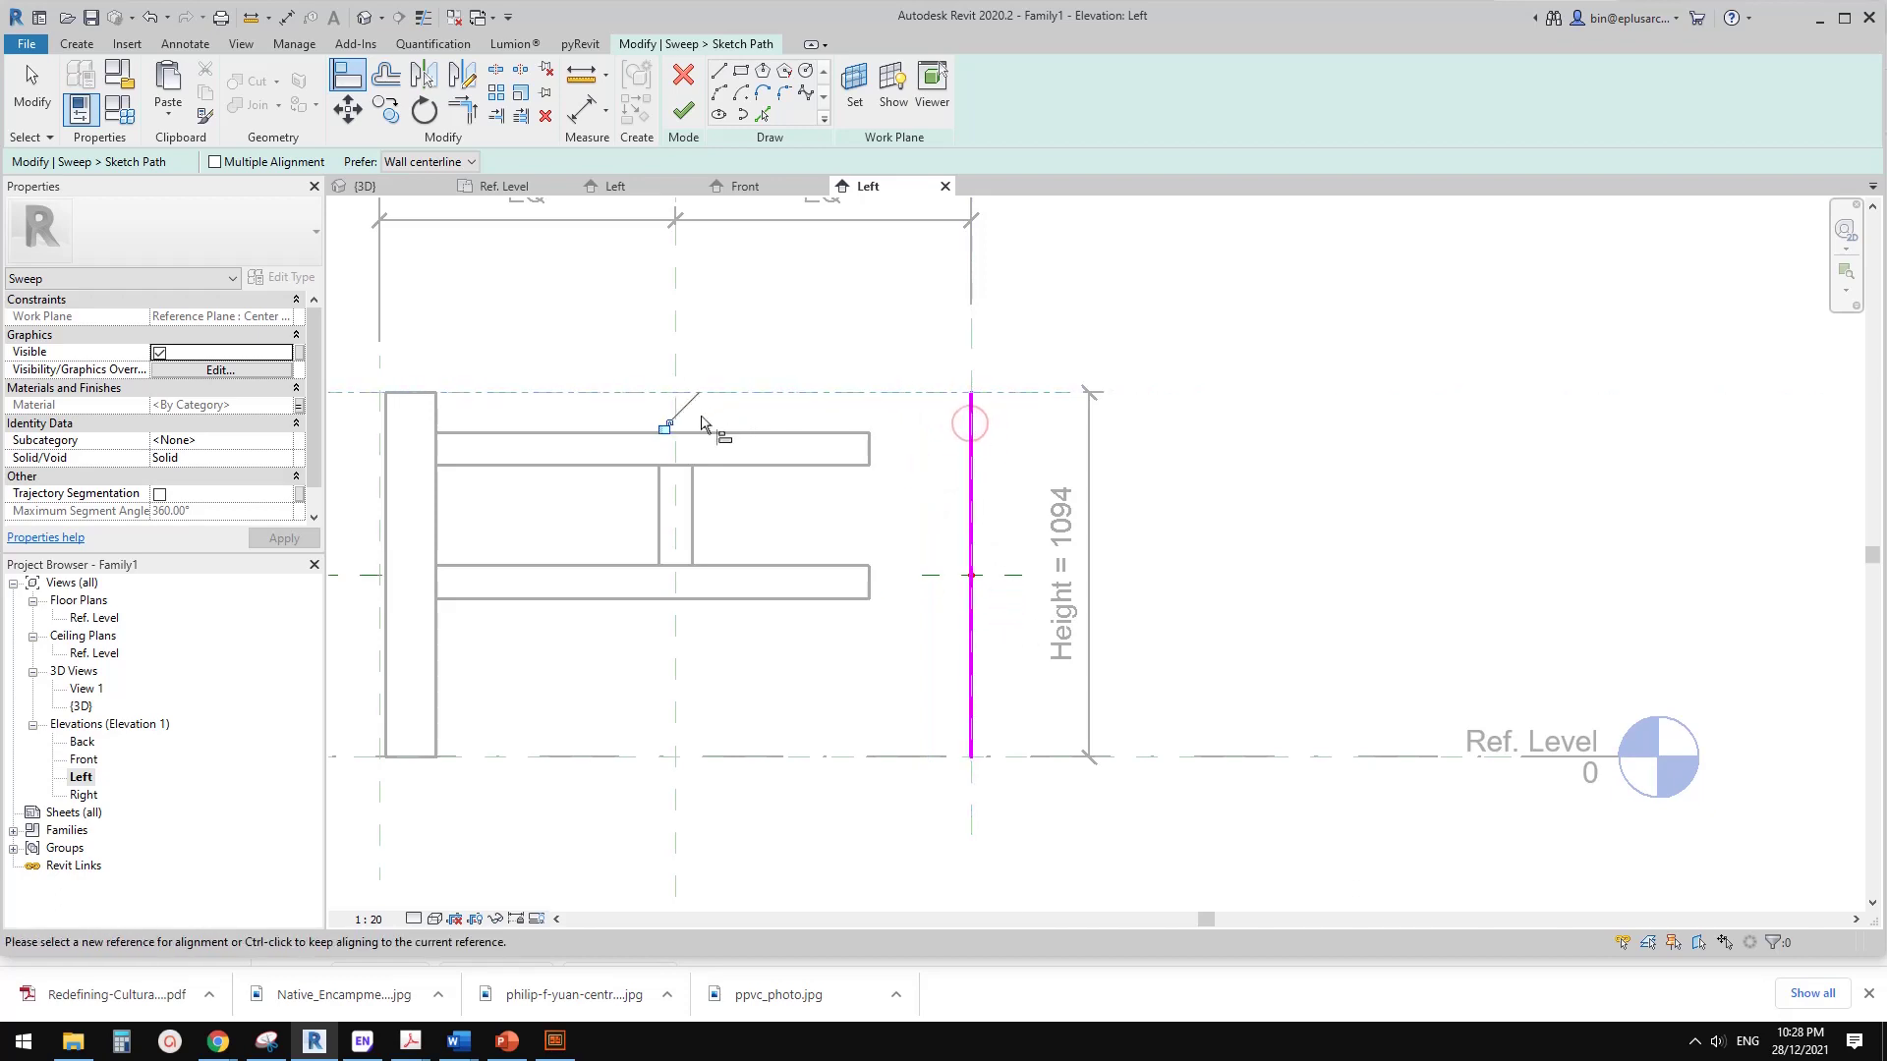
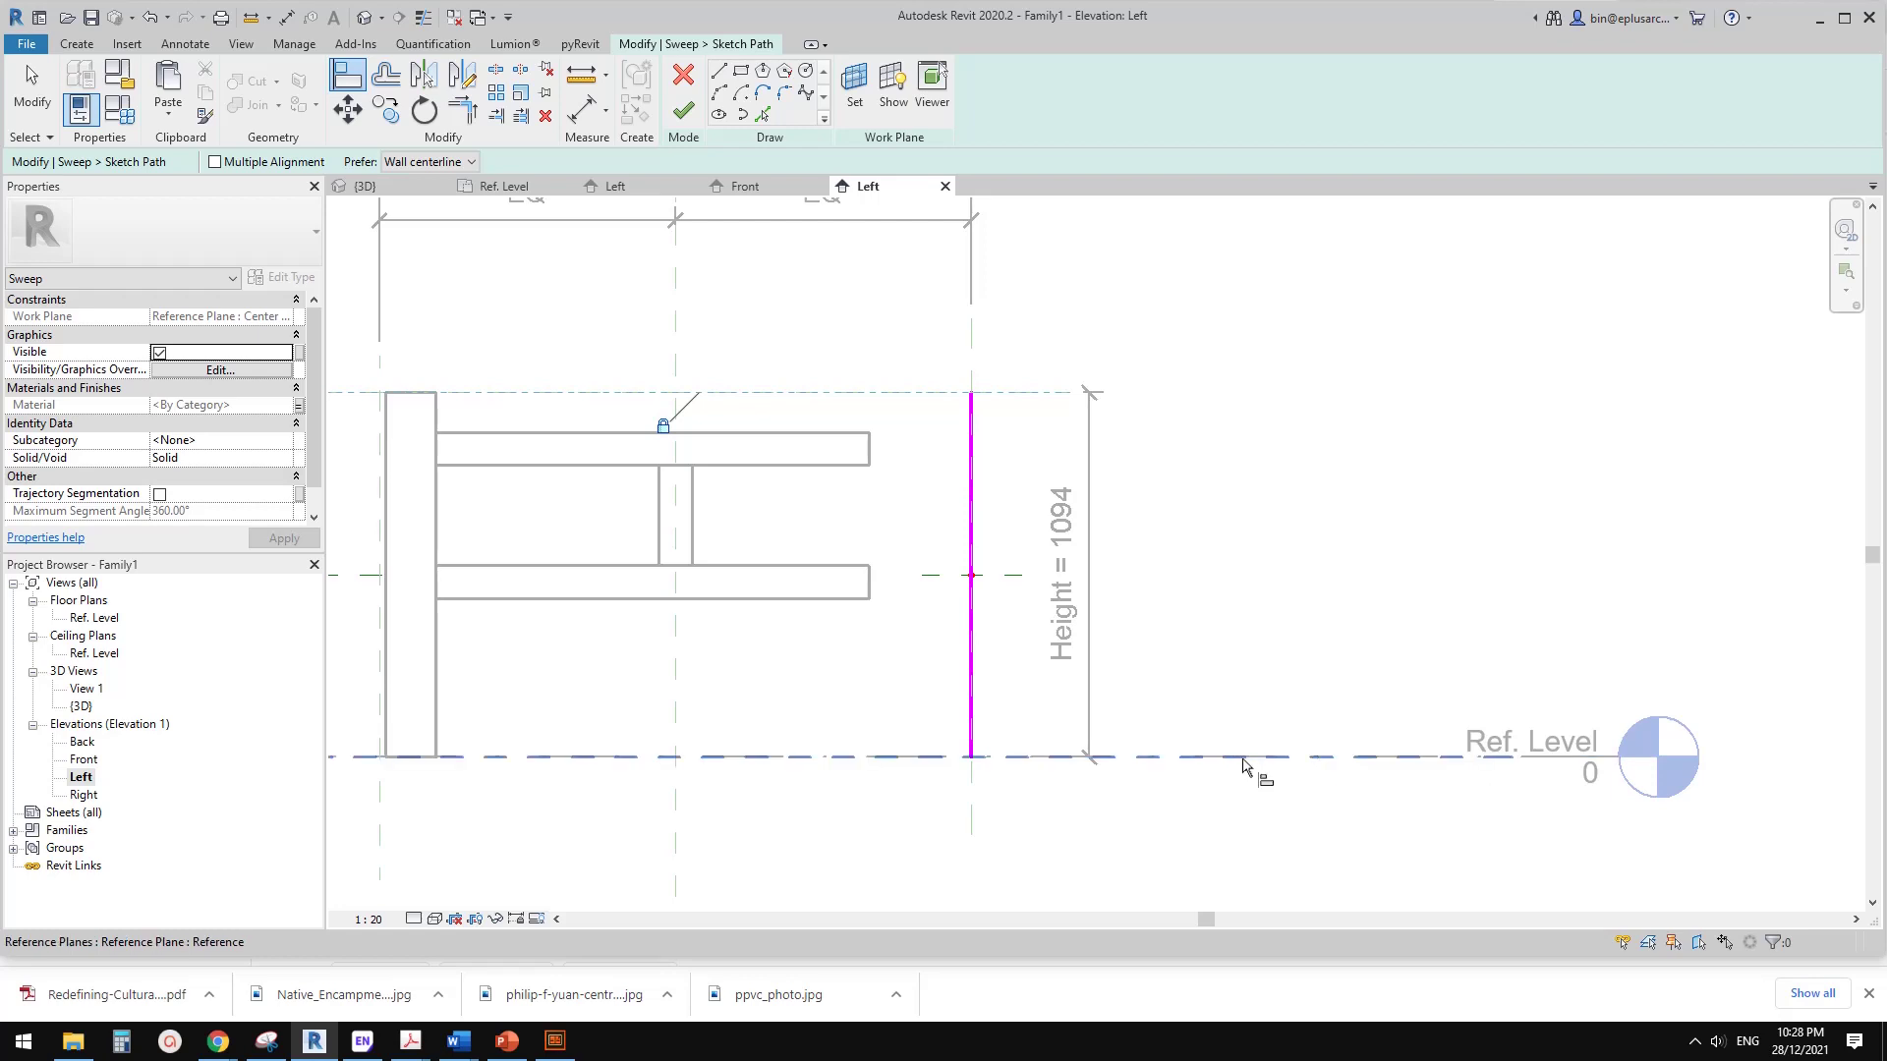
click(1243, 761)
click(971, 751)
click(685, 111)
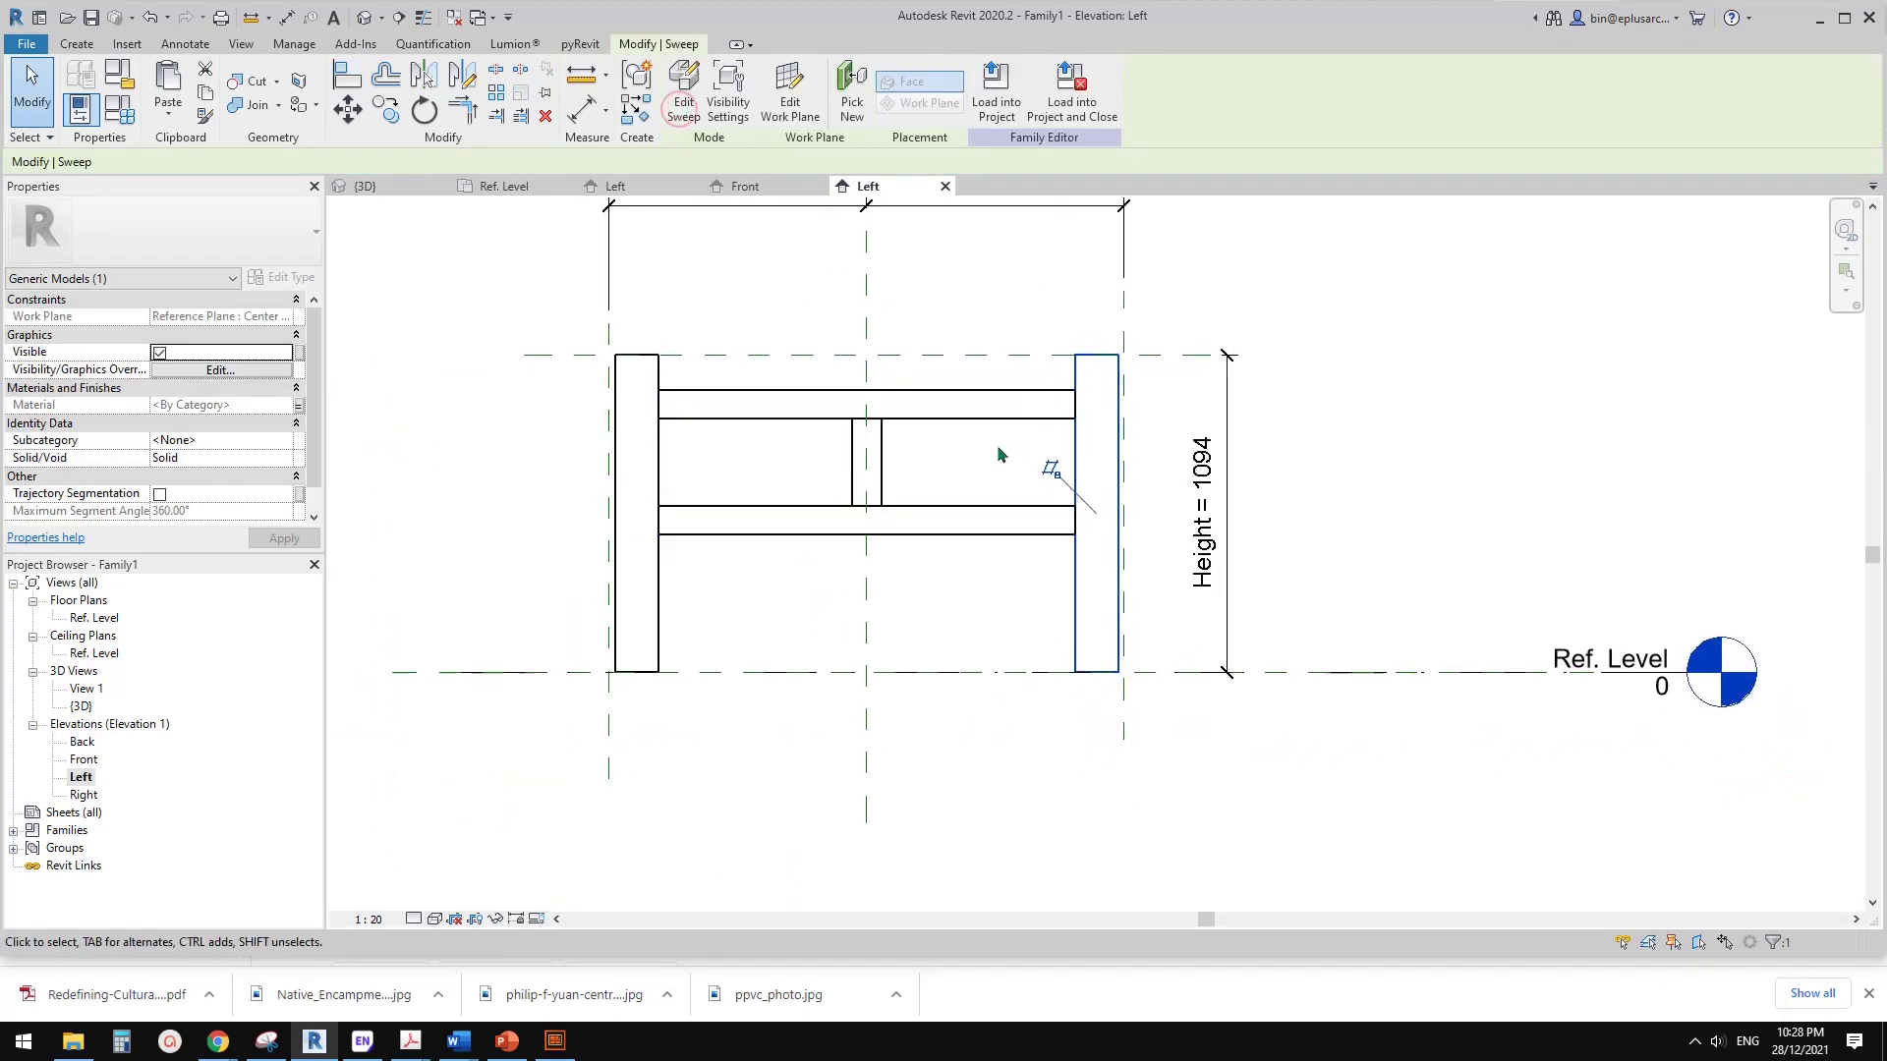
- Open the path sketch of the horizontal rails' sweep for editing
scroll(772, 366, up, 1)
click(817, 433)
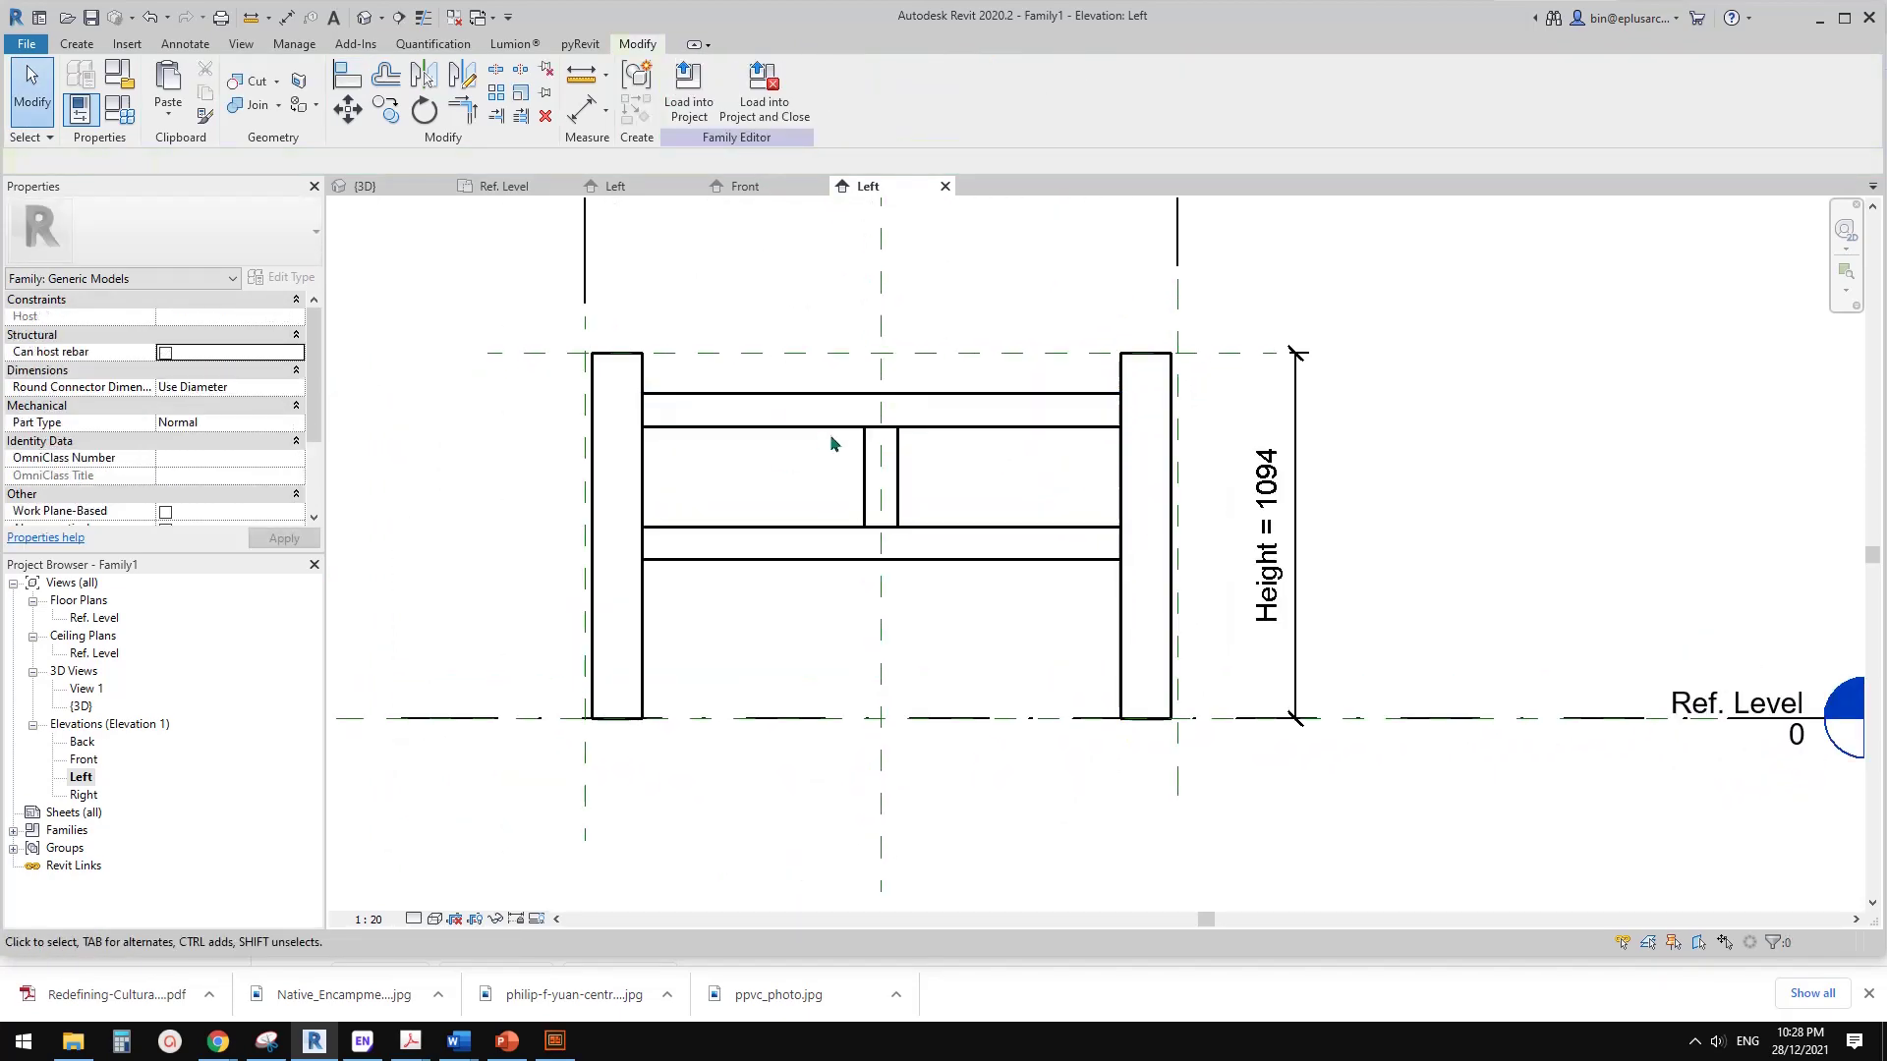
click(786, 403)
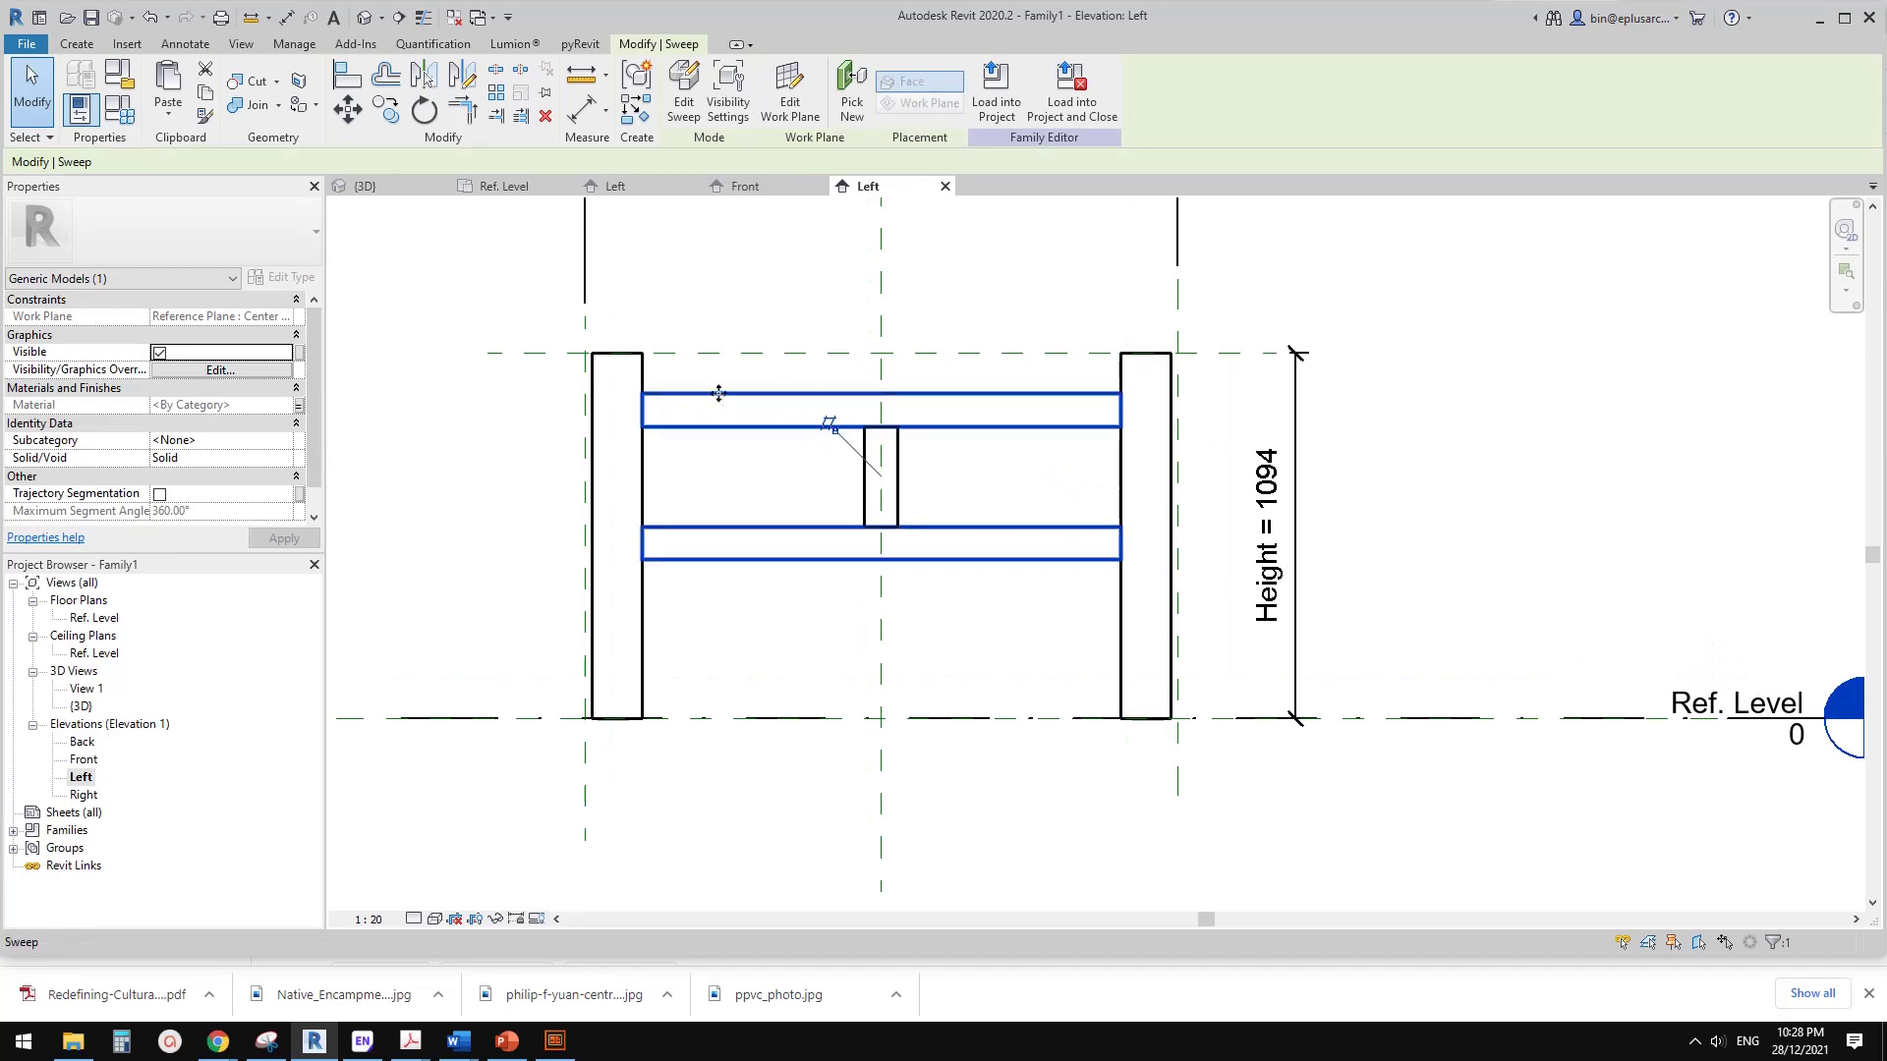
click(685, 108)
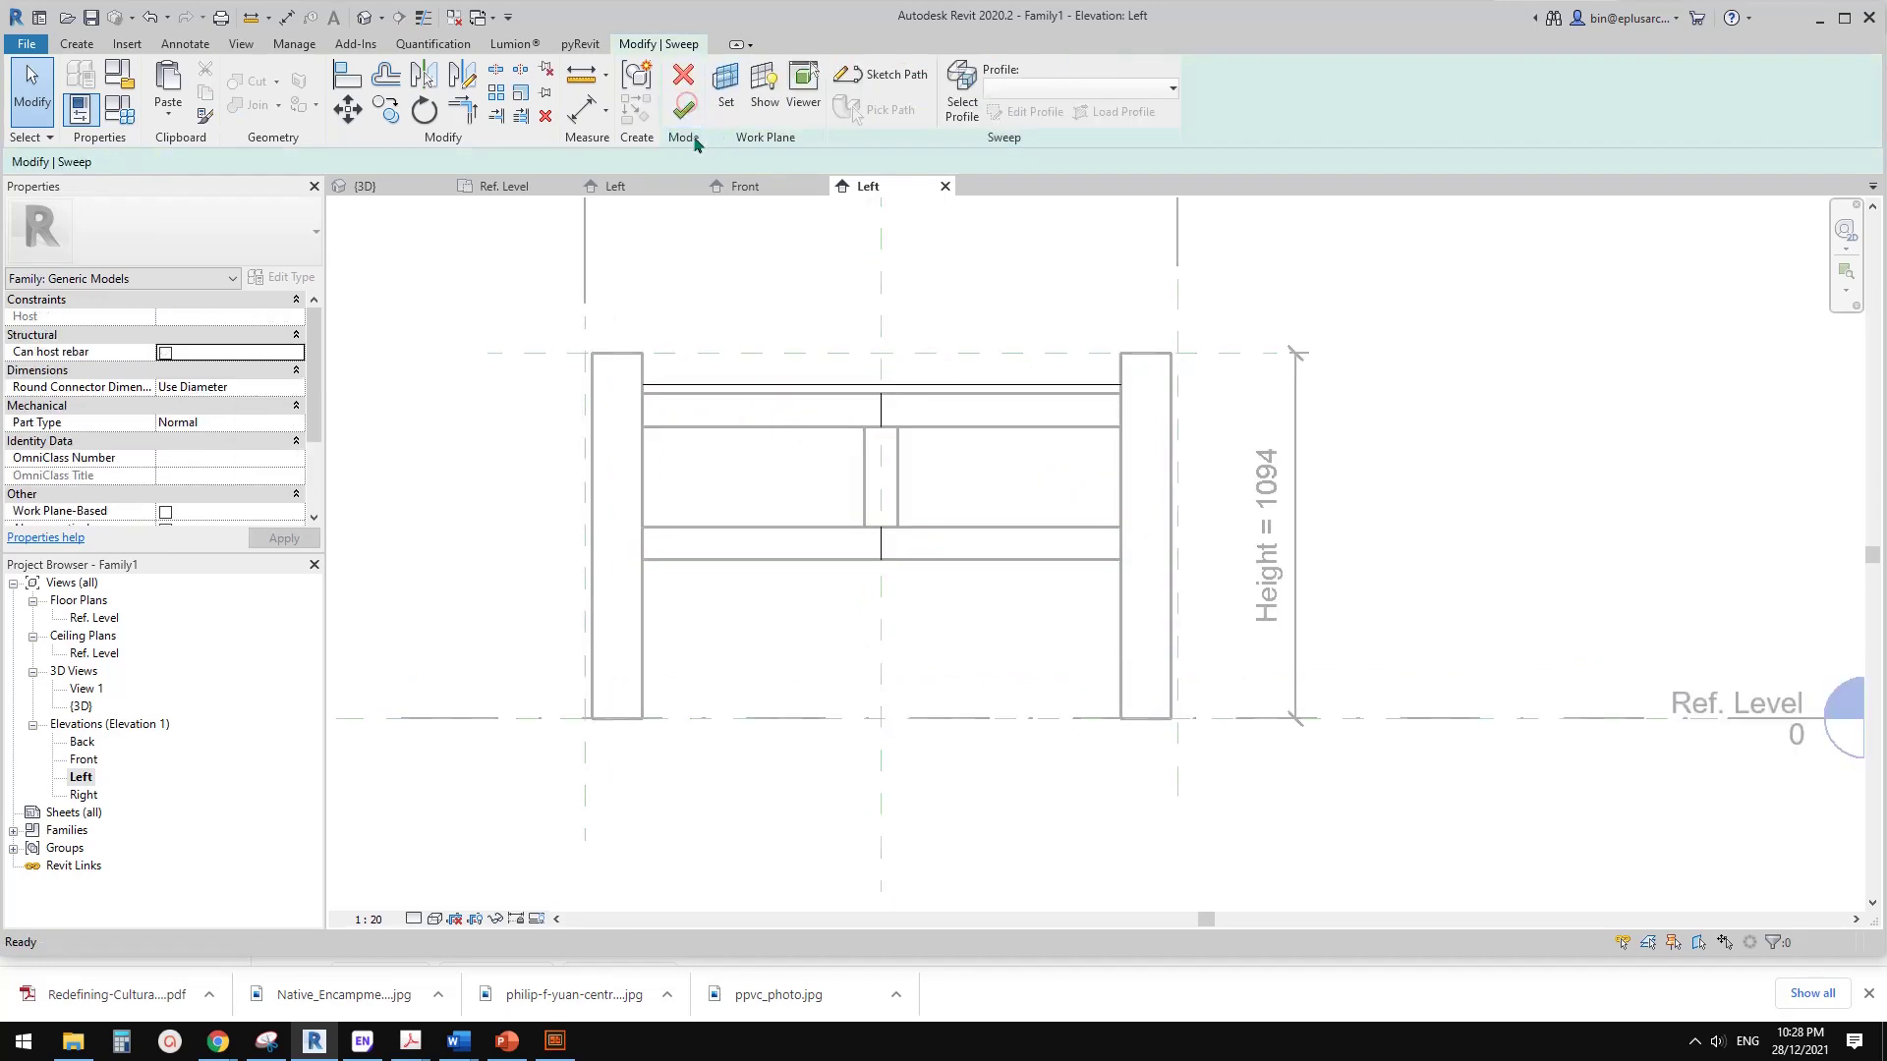
double_click(754, 385)
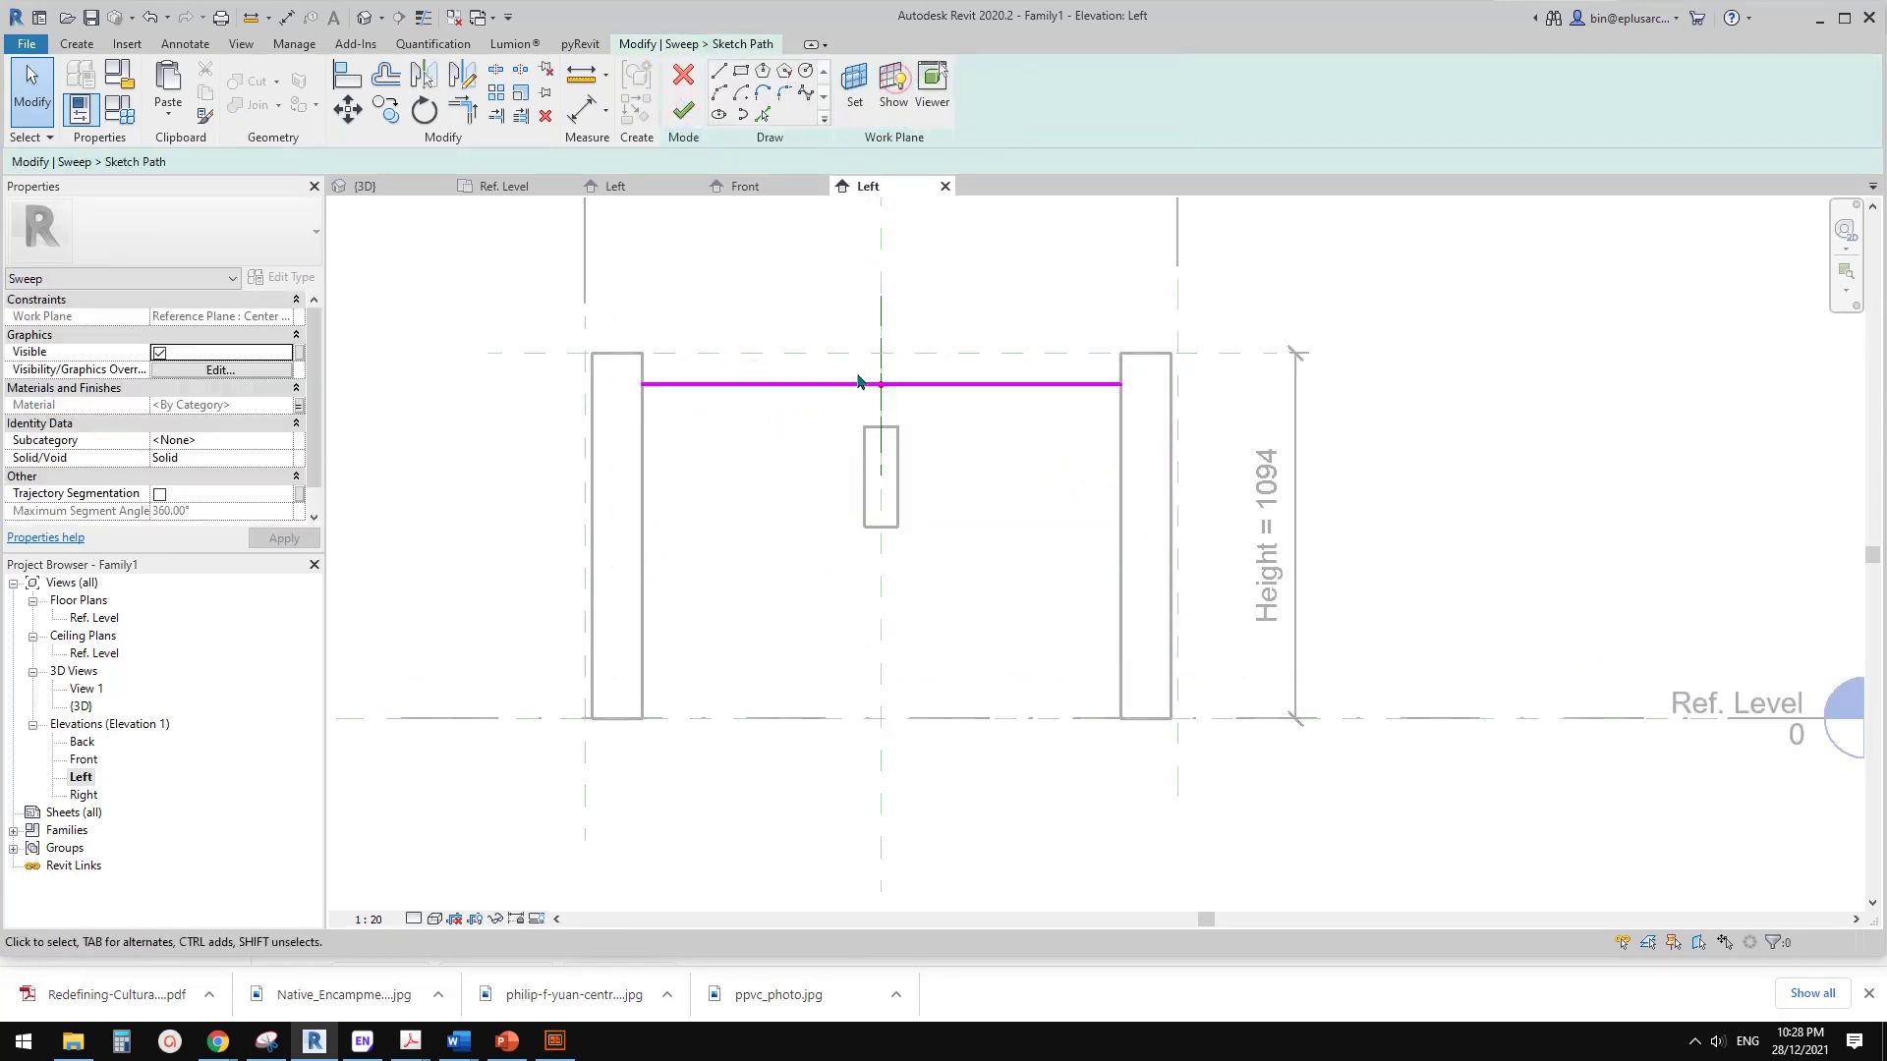
- Align the rail sweep's path line to the Height reference plane, check its constraints, and finish the path and the sweep
key(a)
key(l)
click(815, 354)
click(818, 383)
scroll(905, 324, up, 1)
key(Escape)
key(Escape)
click(641, 363)
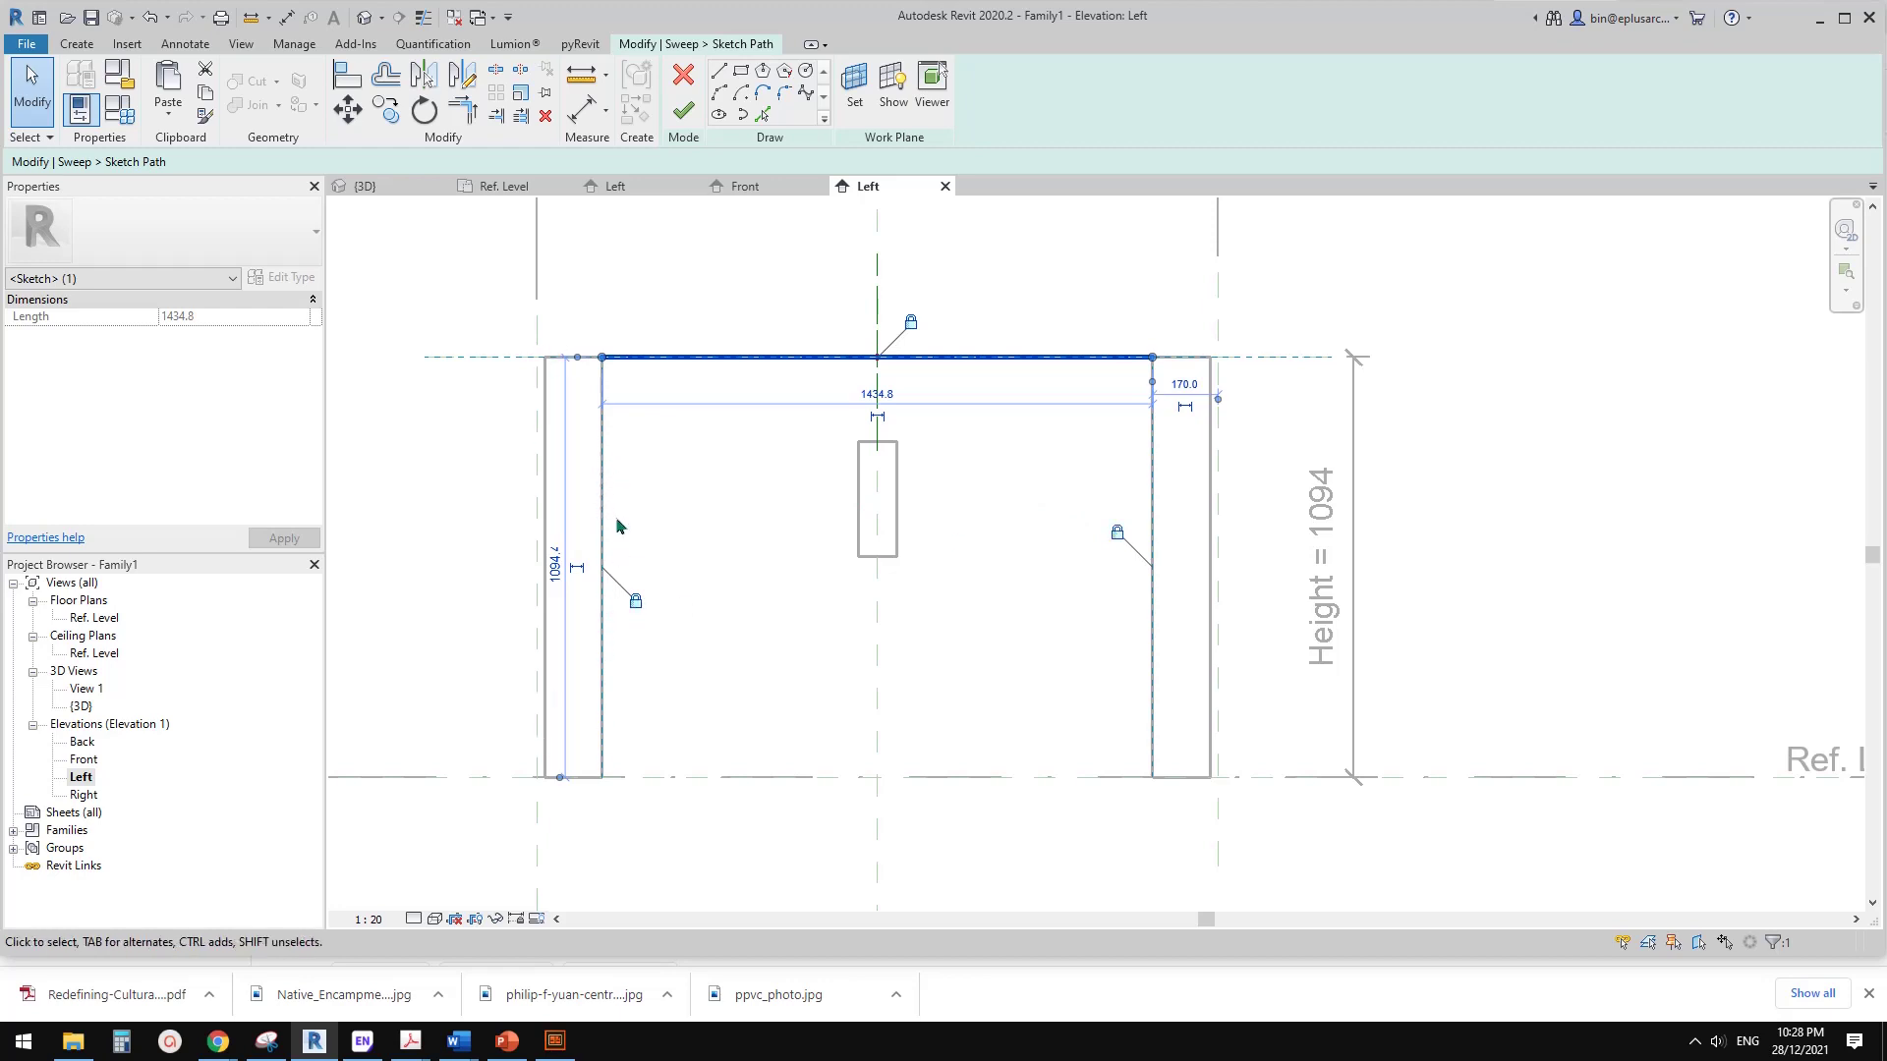
click(685, 111)
click(685, 110)
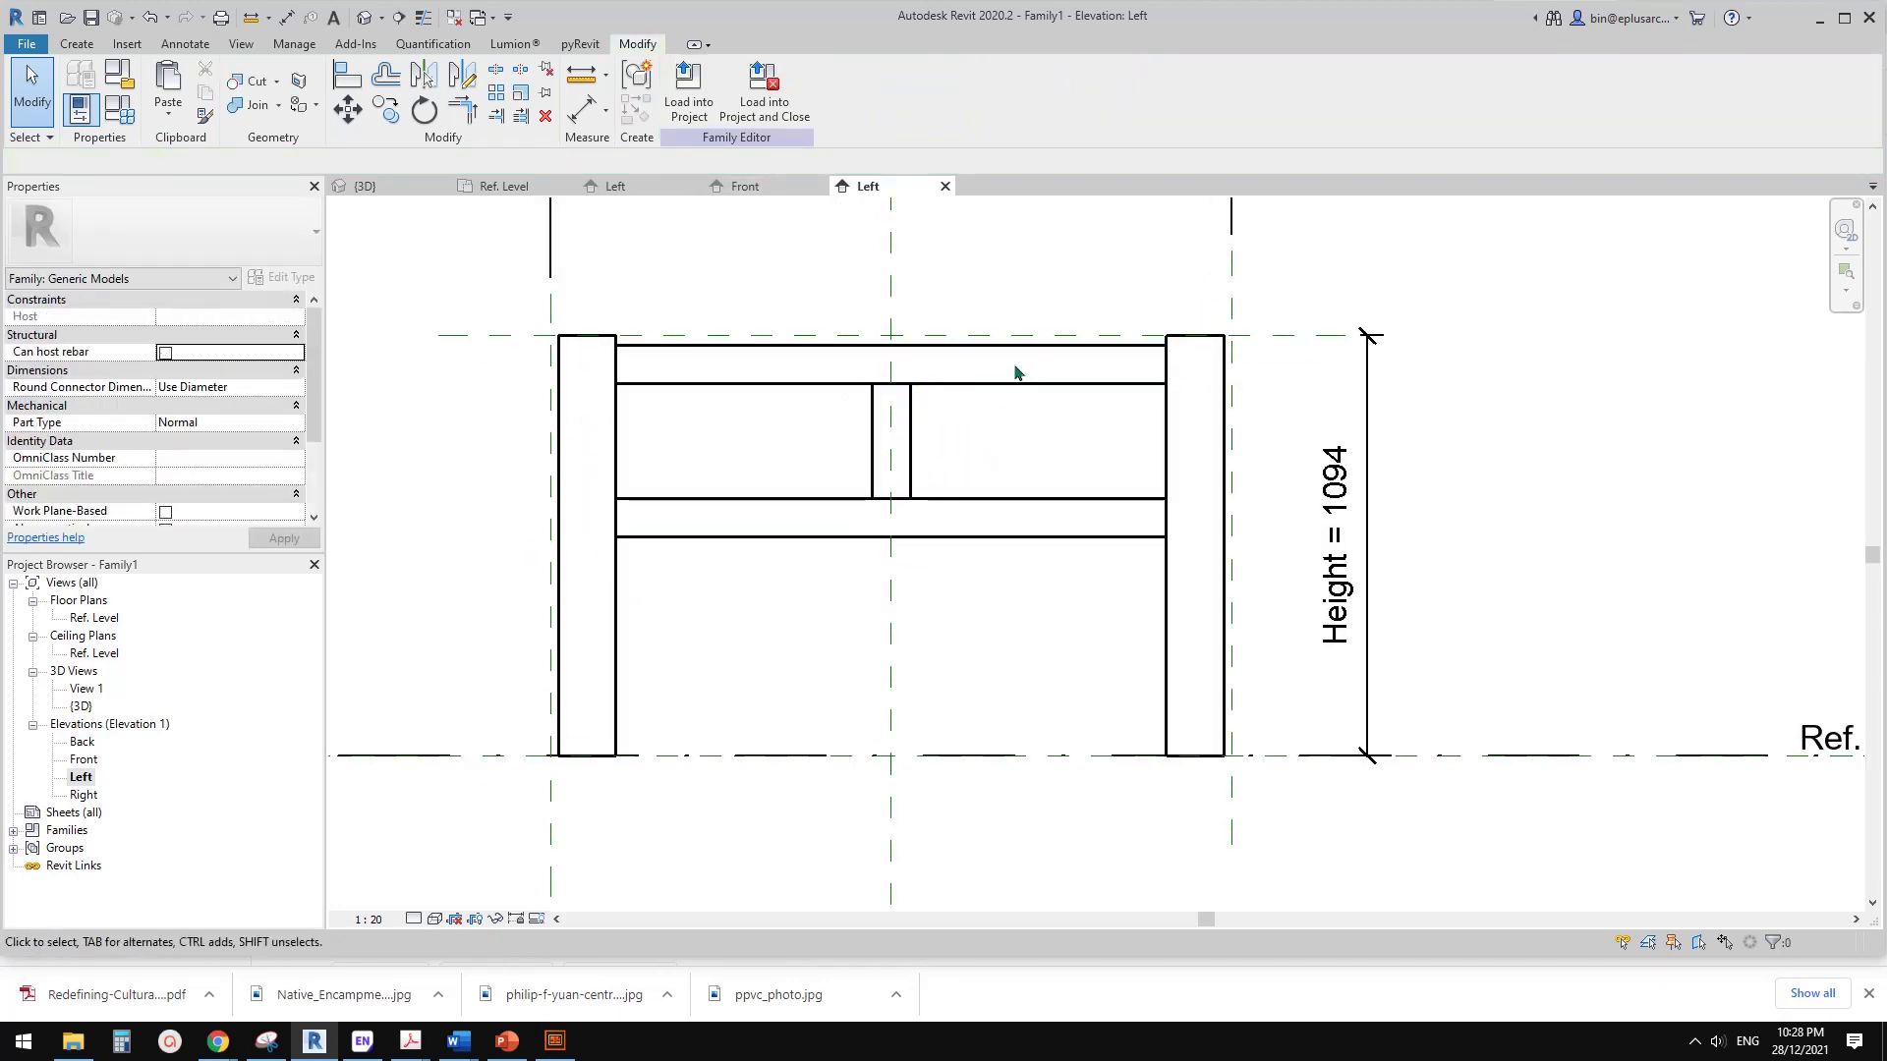
- Review the panel with its Width and Height dimensions in elevation, and examine the posts and rails in 3D
scroll(816, 440, down, 2)
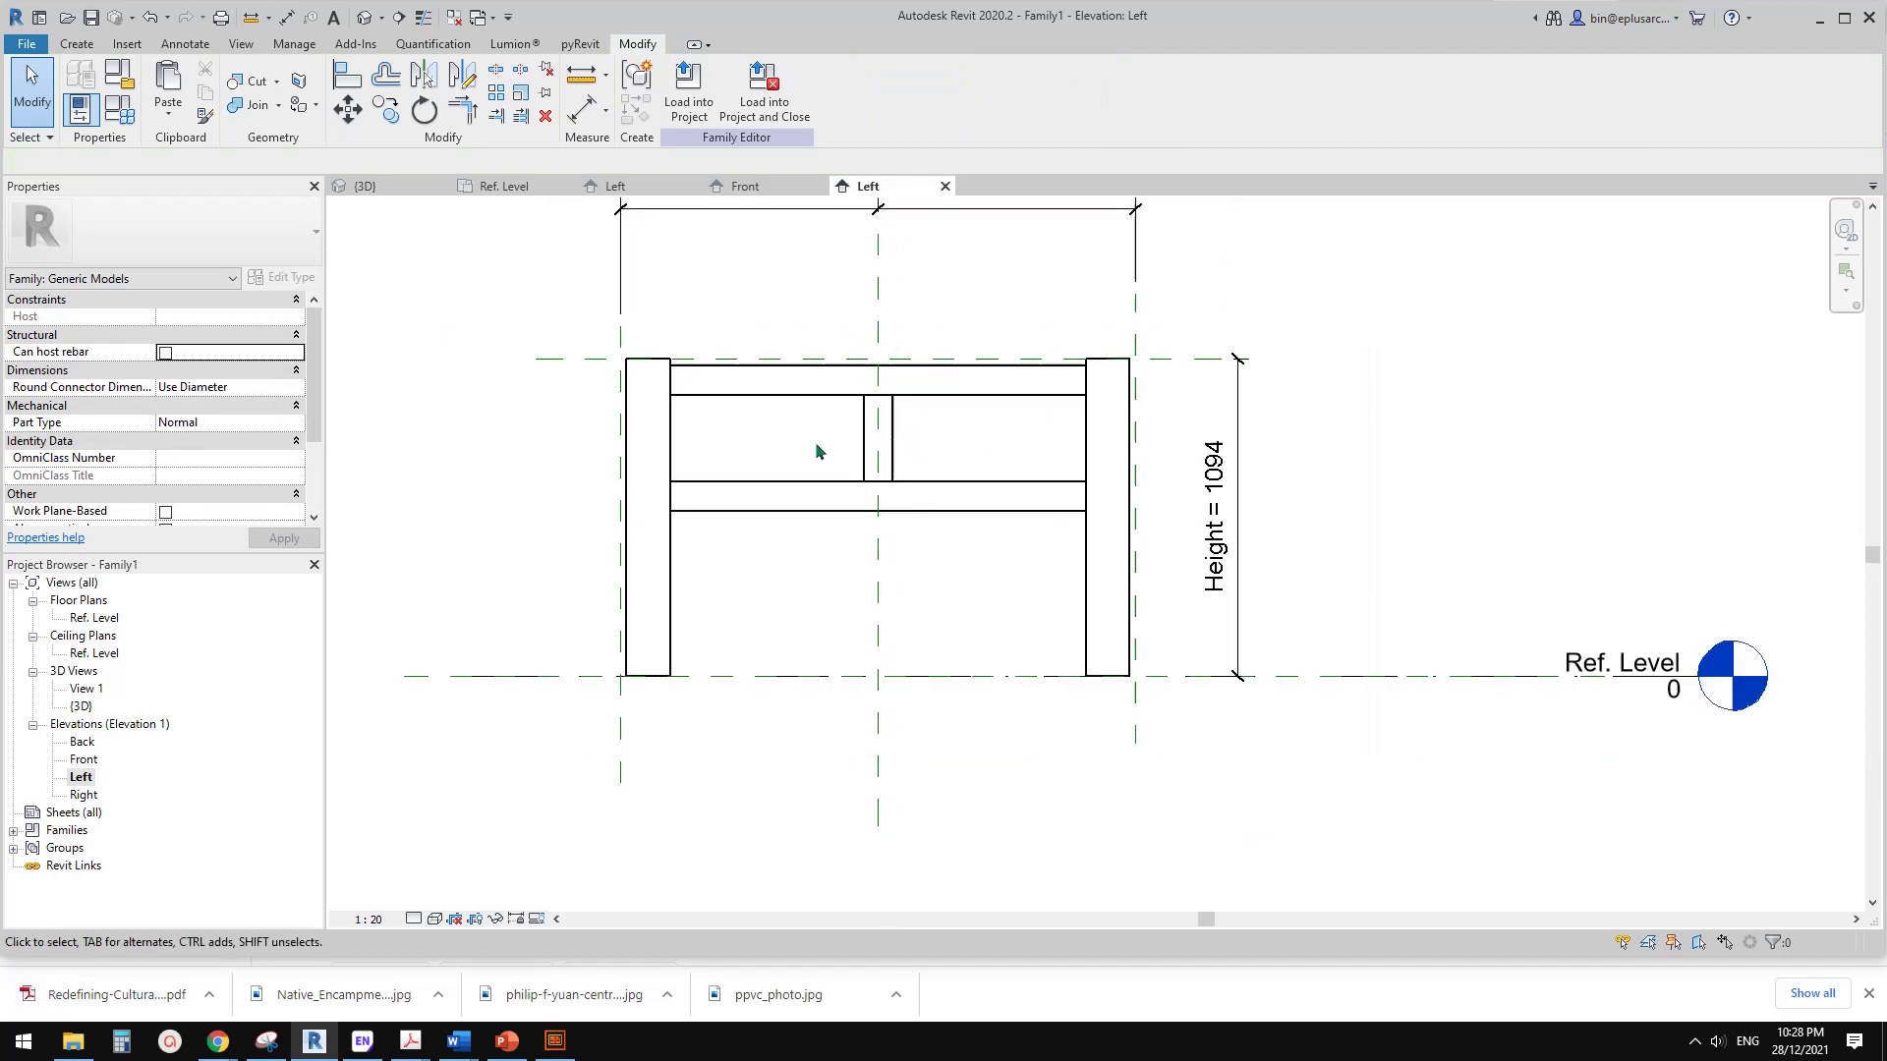
scroll(544, 257, right, 2)
middle_drag(975, 364, 898, 463)
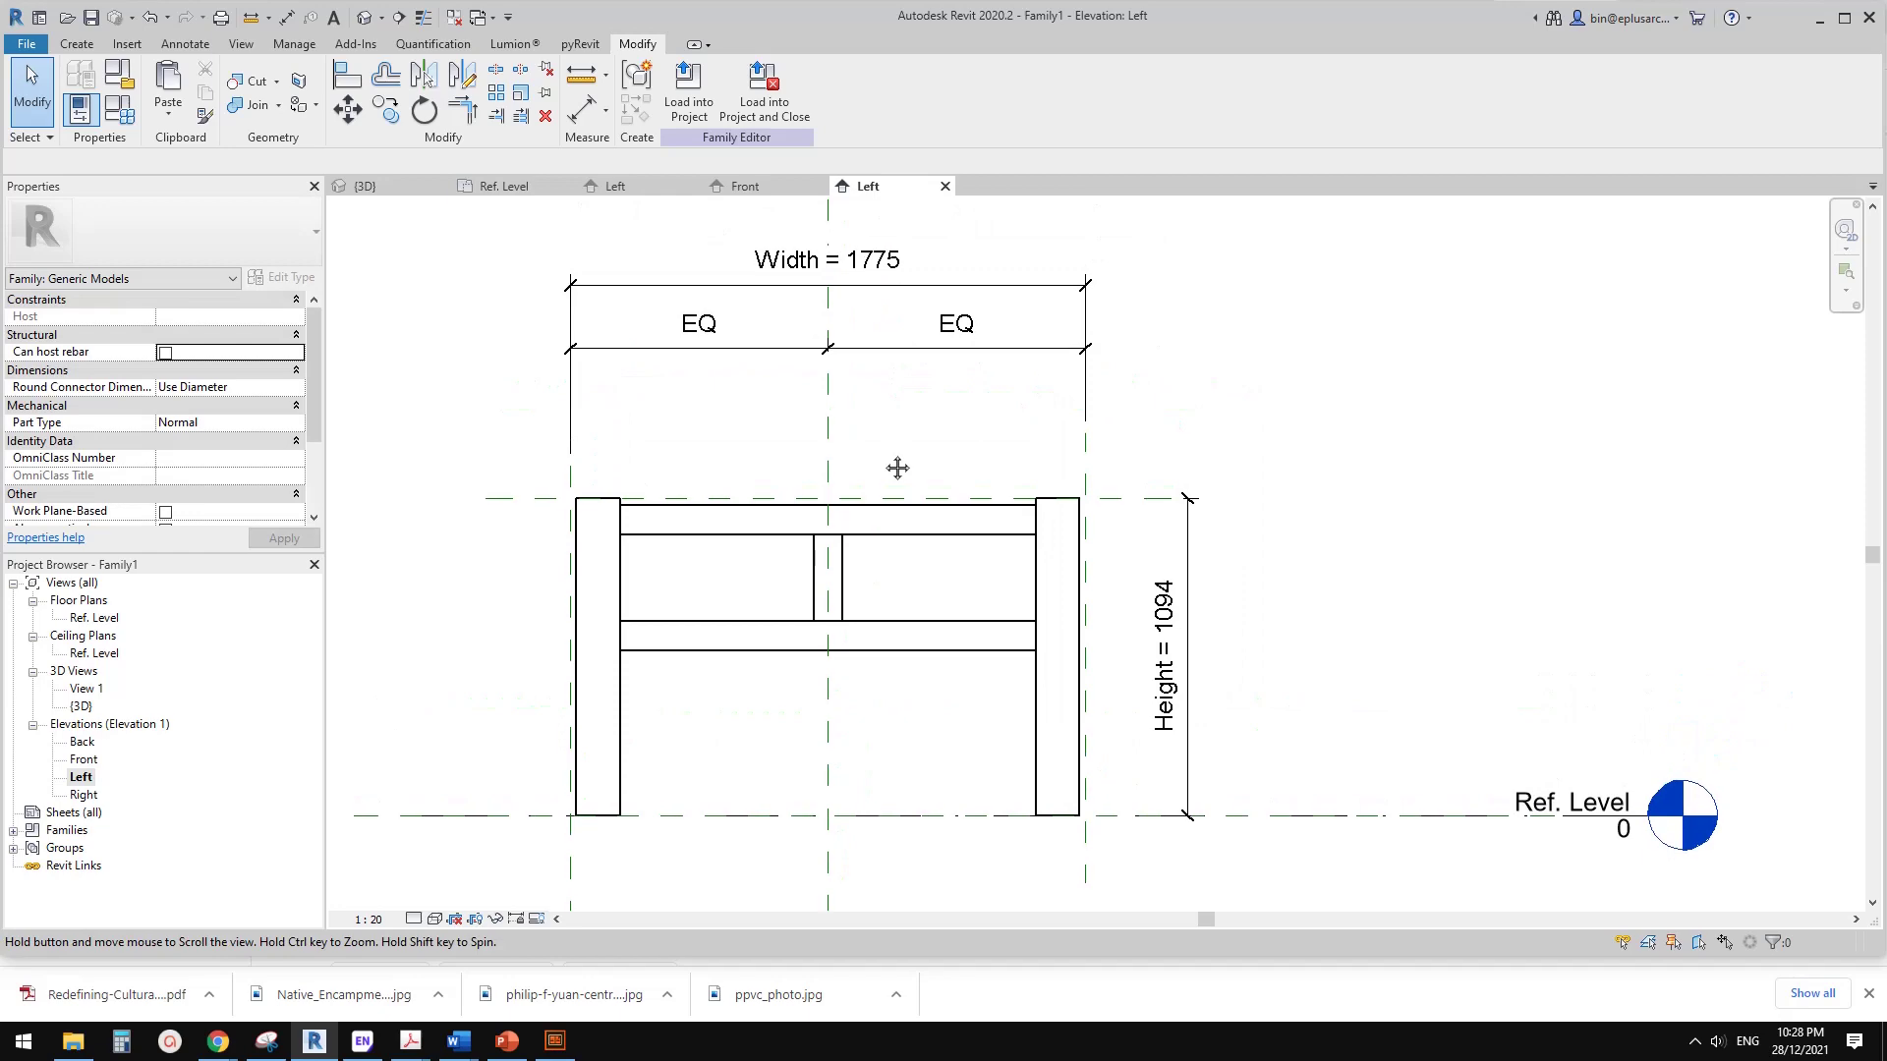
click(364, 16)
scroll(880, 442, down, 2)
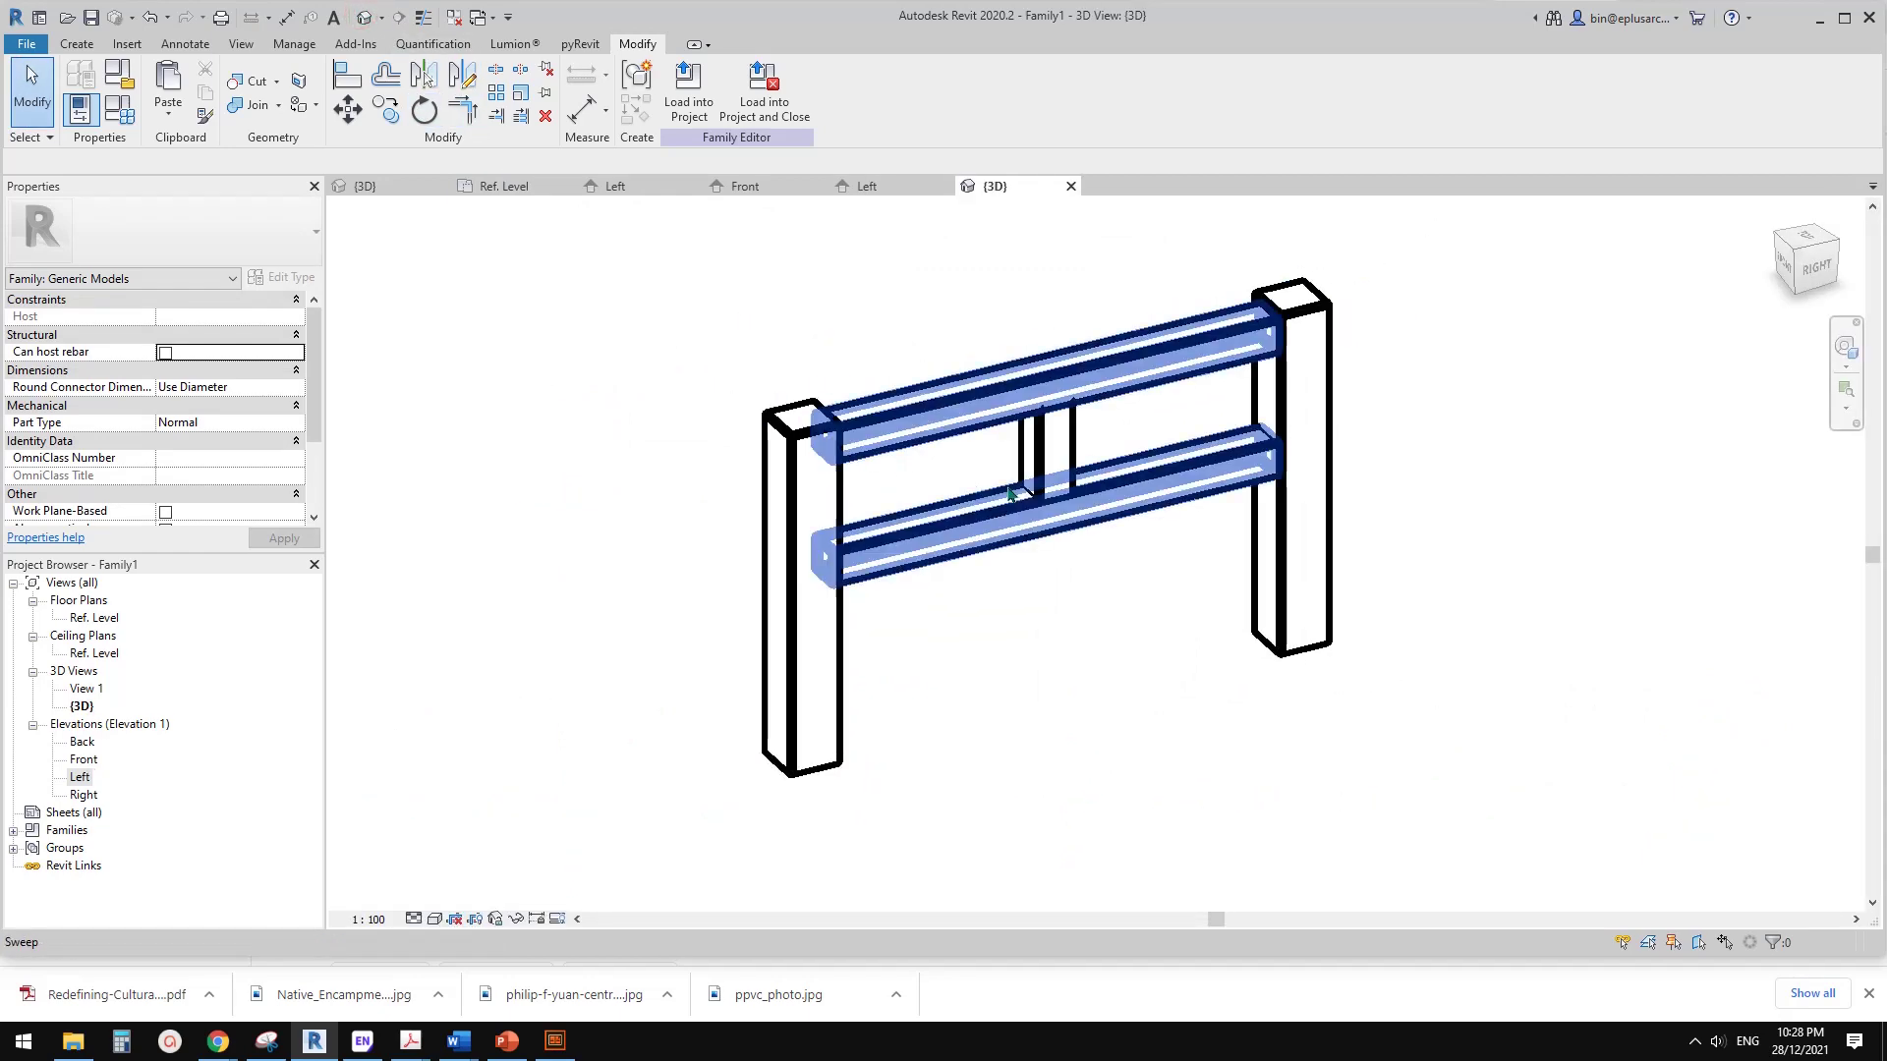
middle_drag(1039, 444, 983, 437)
scroll(717, 501, down, 1)
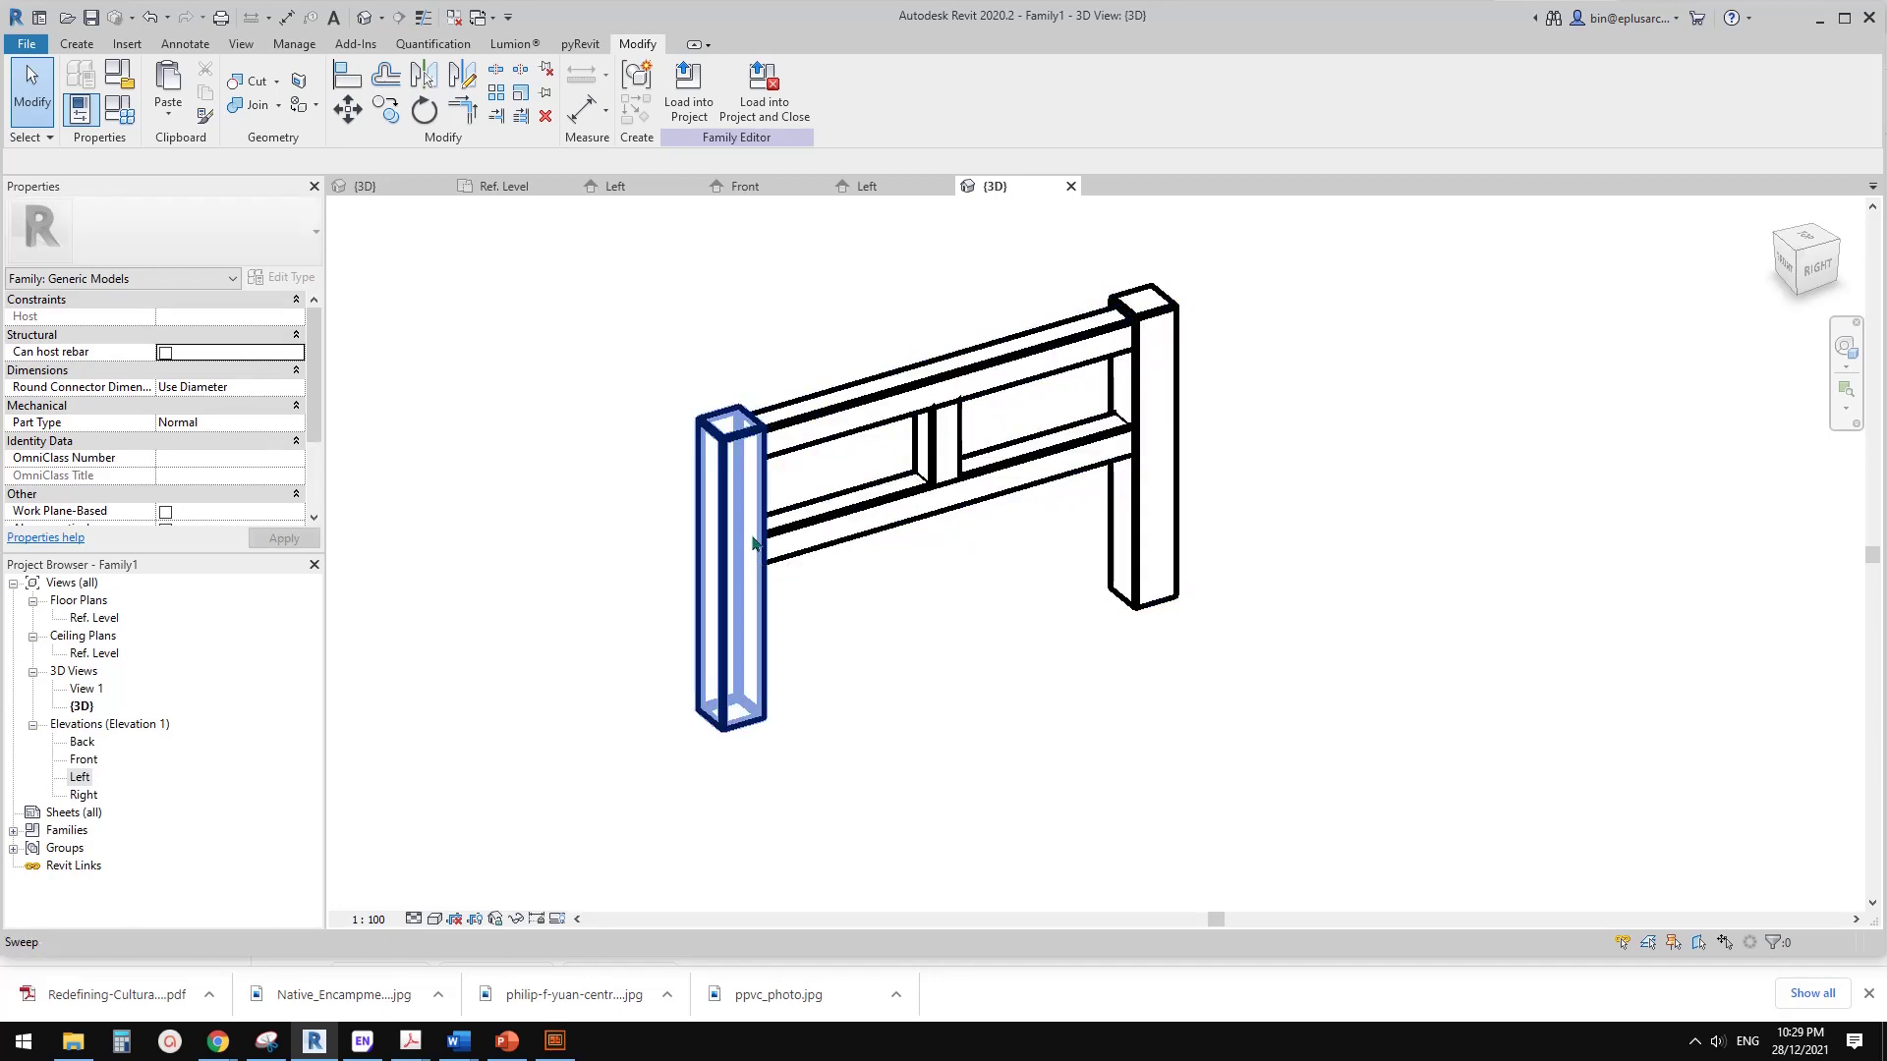
middle_drag(678, 548, 647, 570)
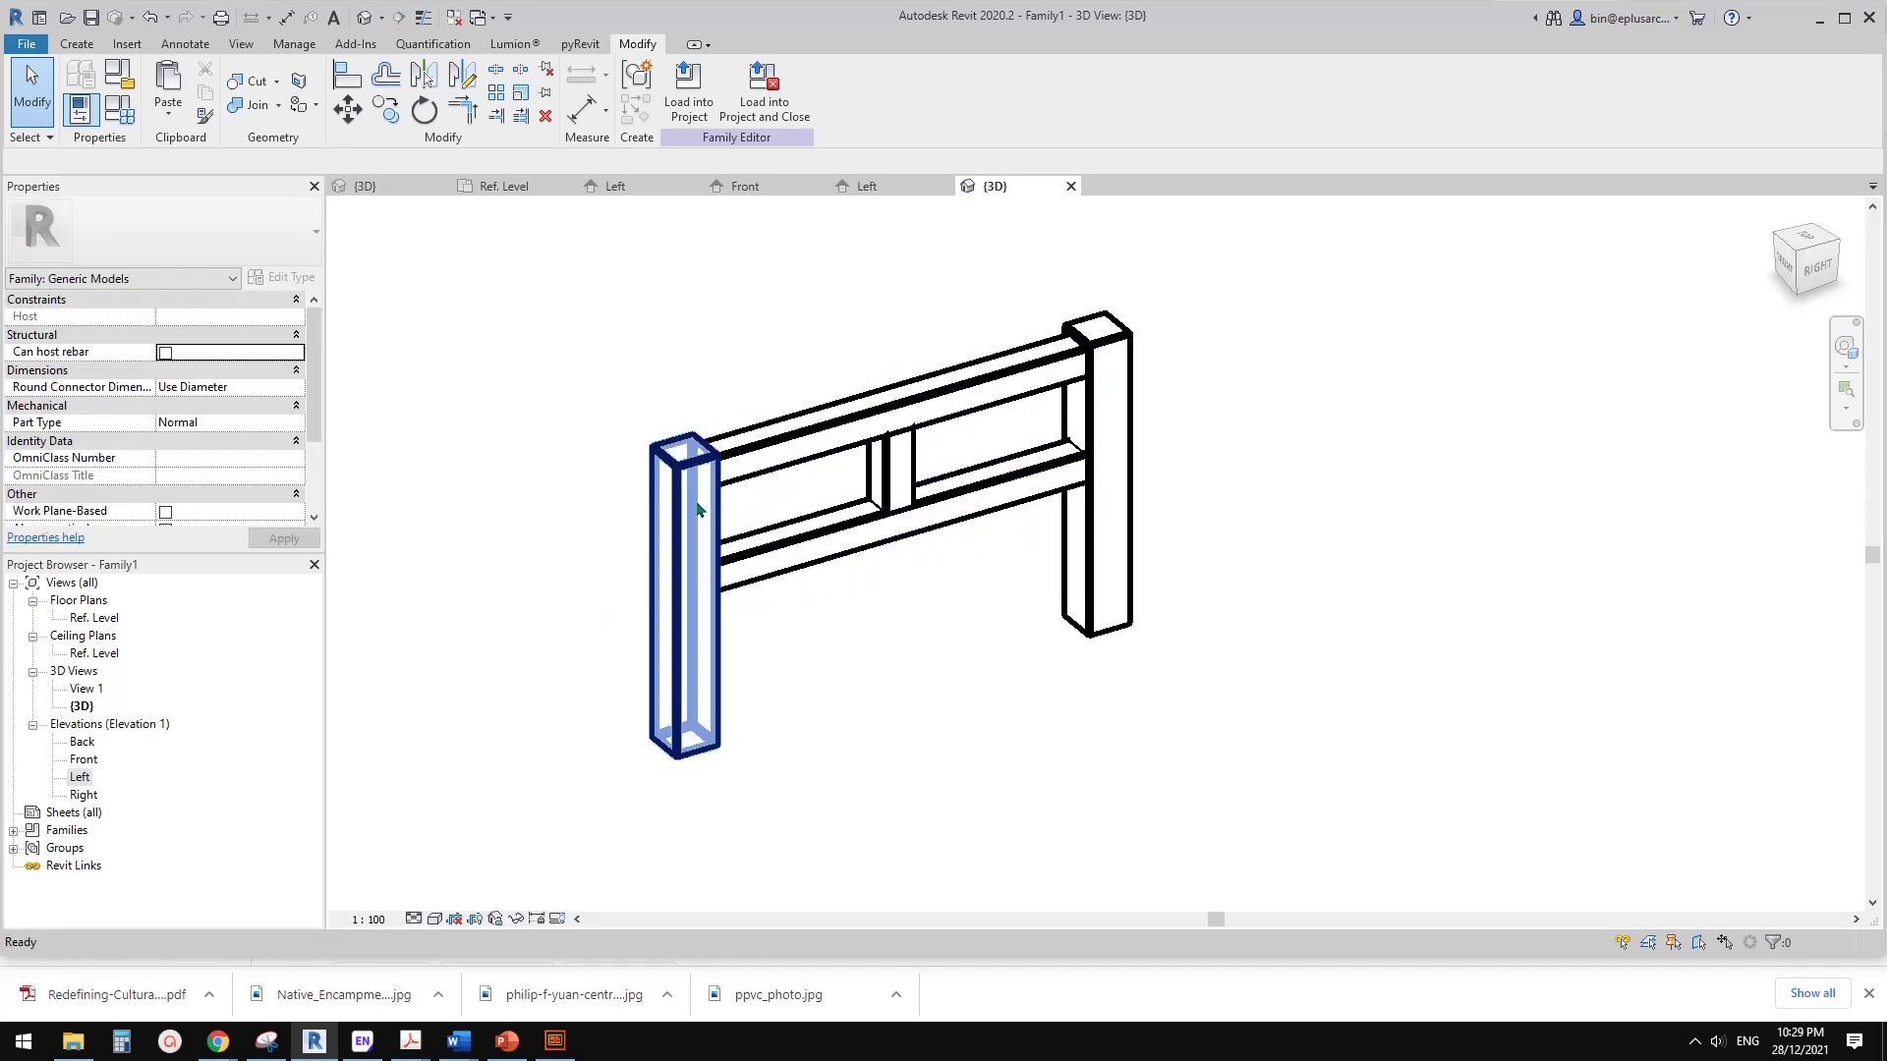
- Create a new family from the Metric Generic Model line based.rft template
click(41, 46)
mouse_move(124, 126)
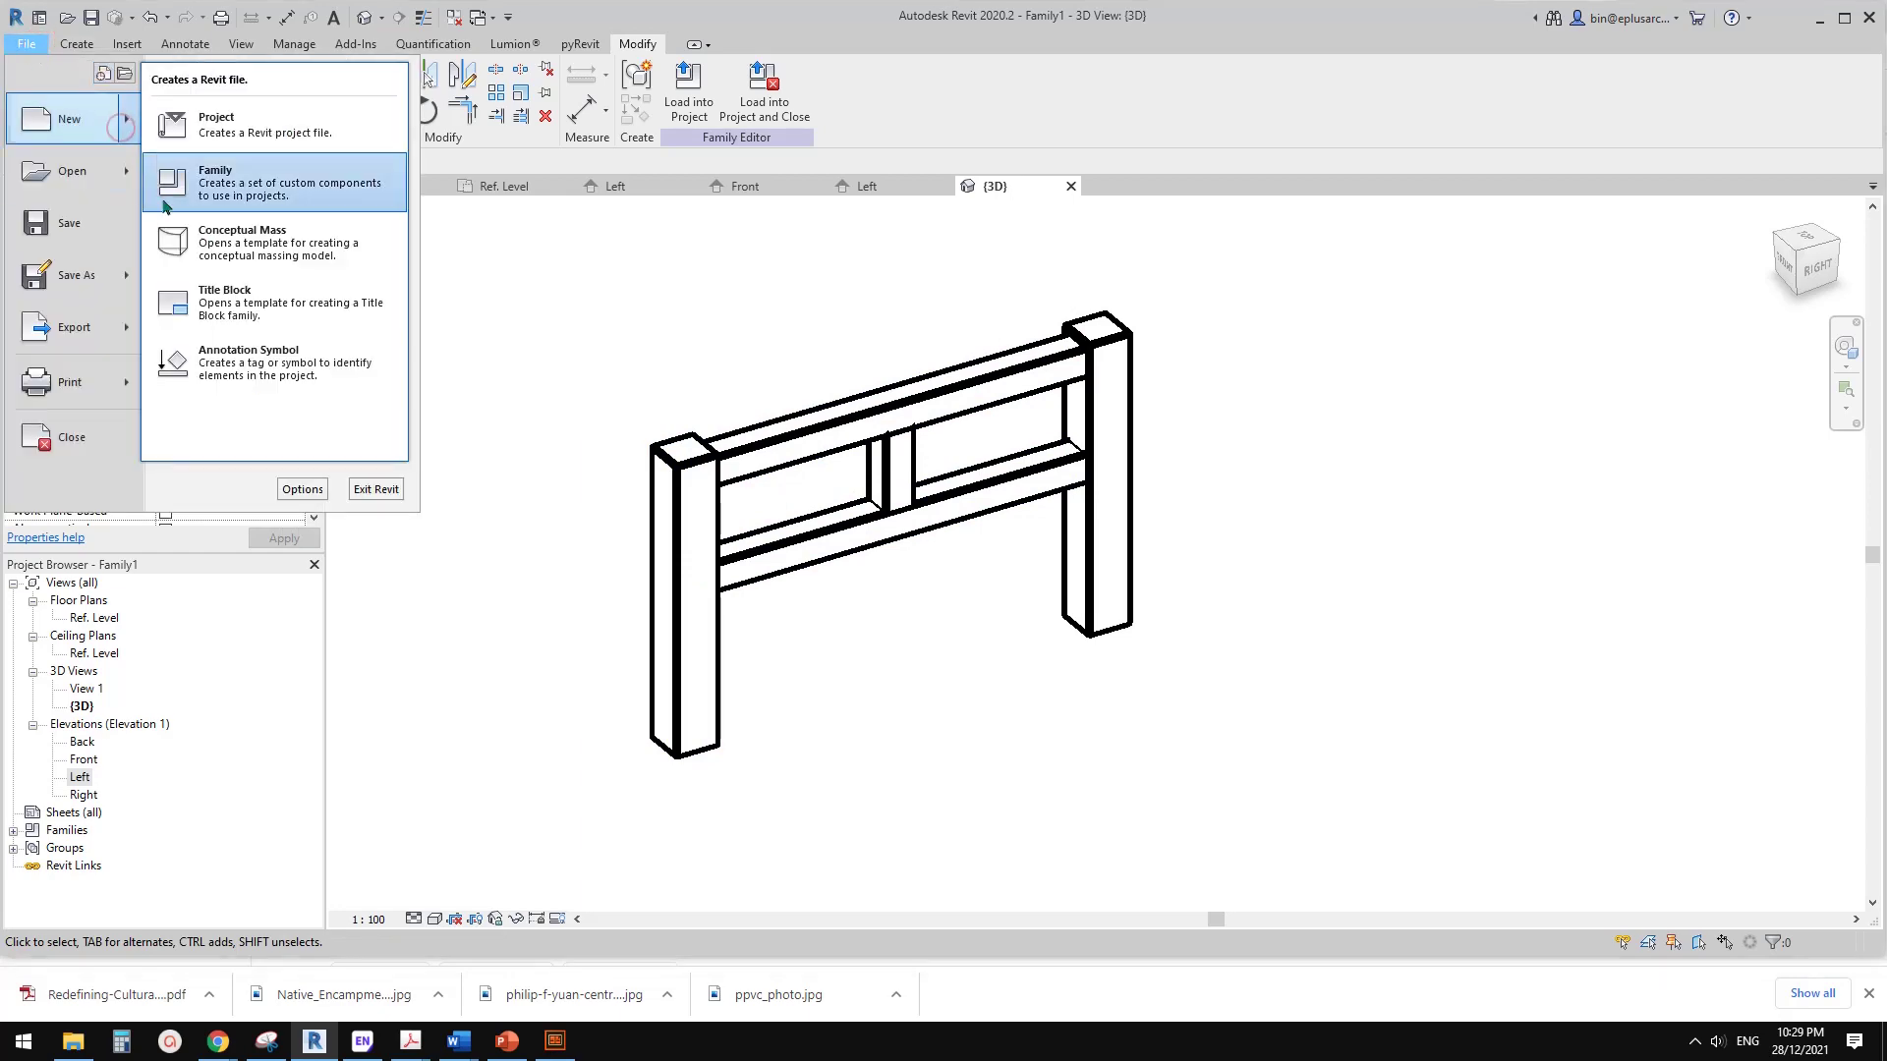
click(246, 183)
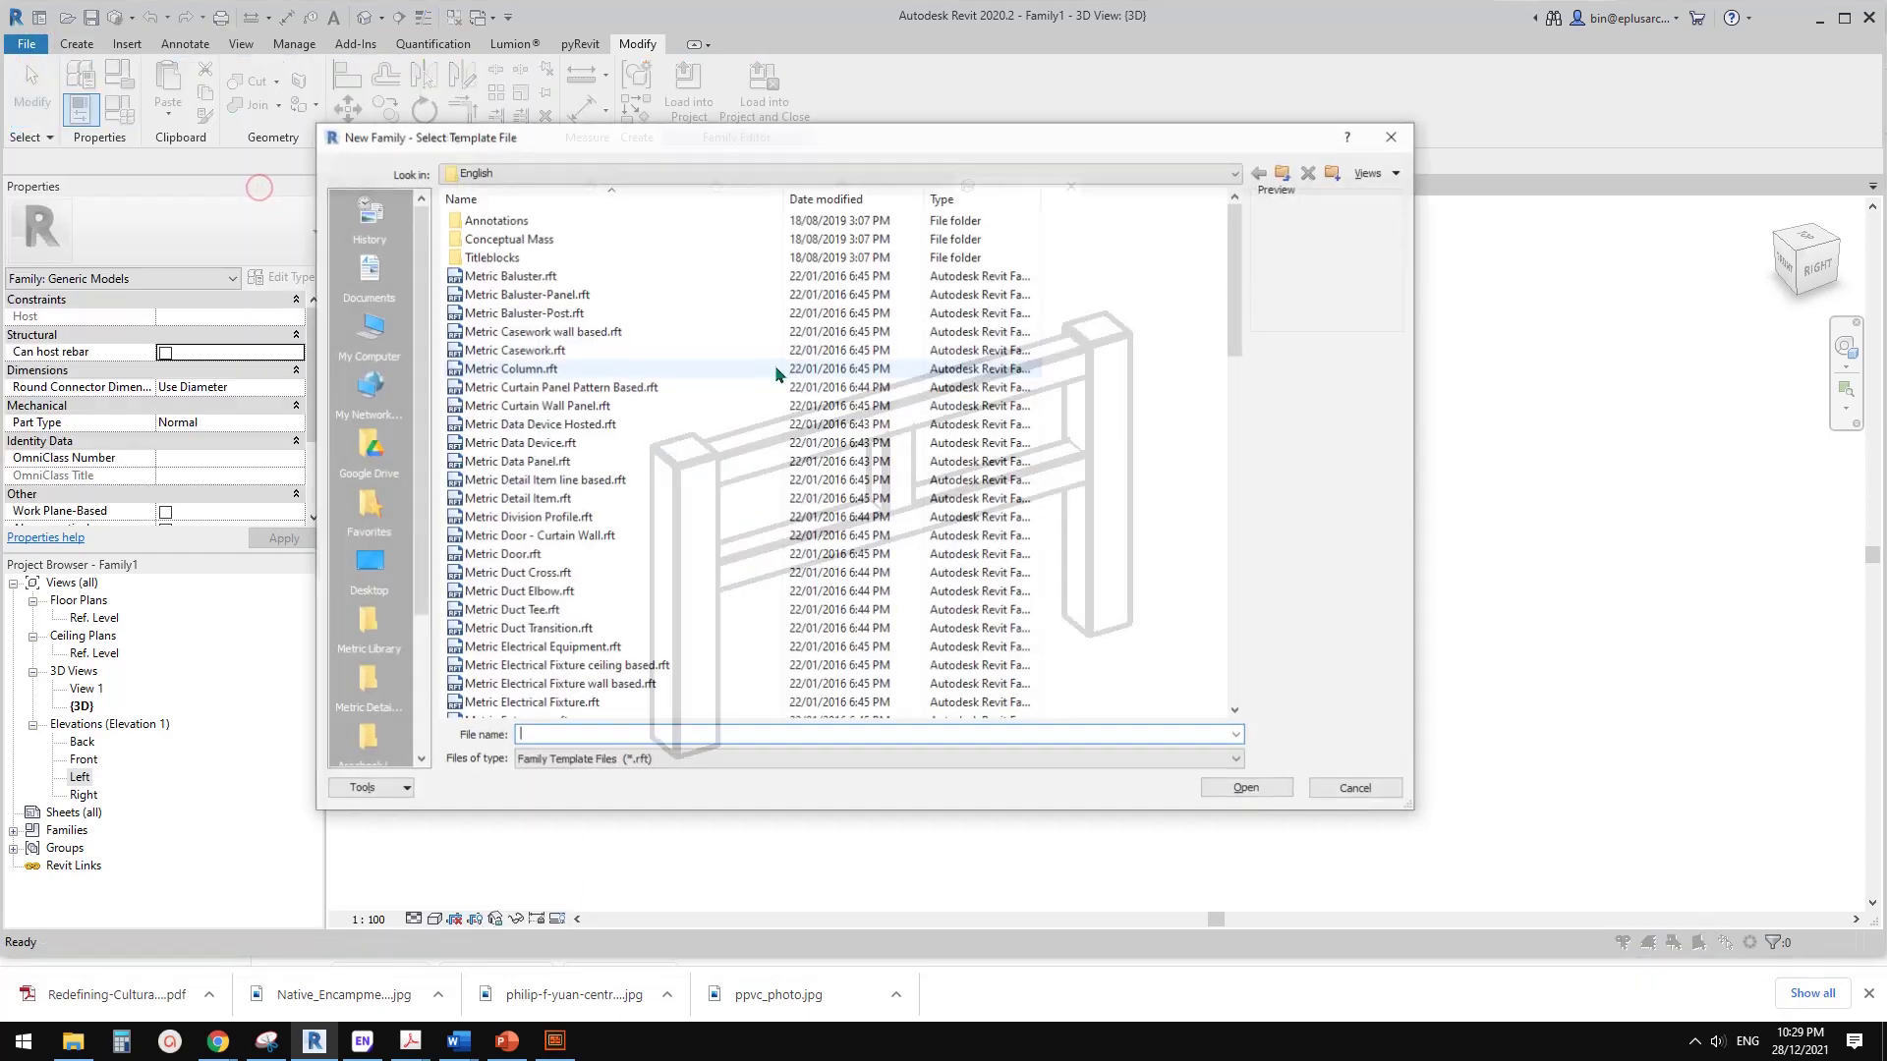
drag(1237, 333, 1237, 409)
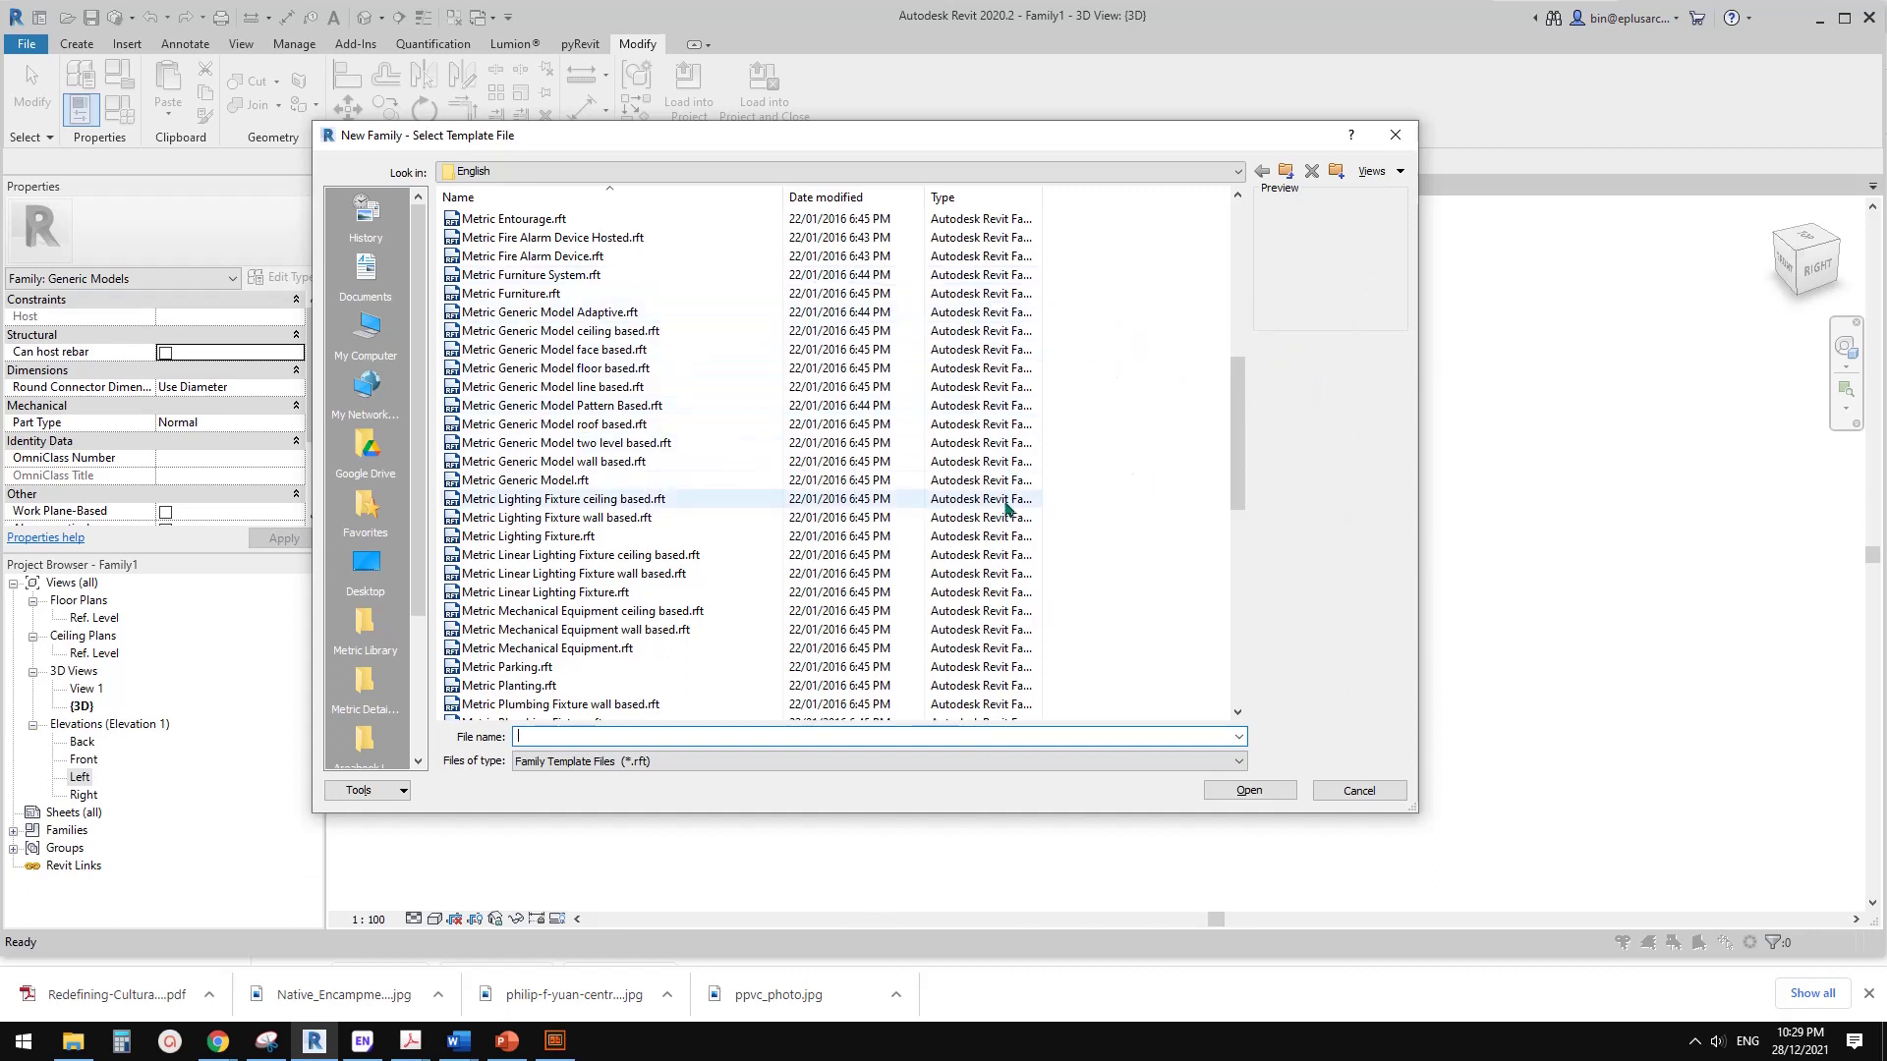
click(606, 390)
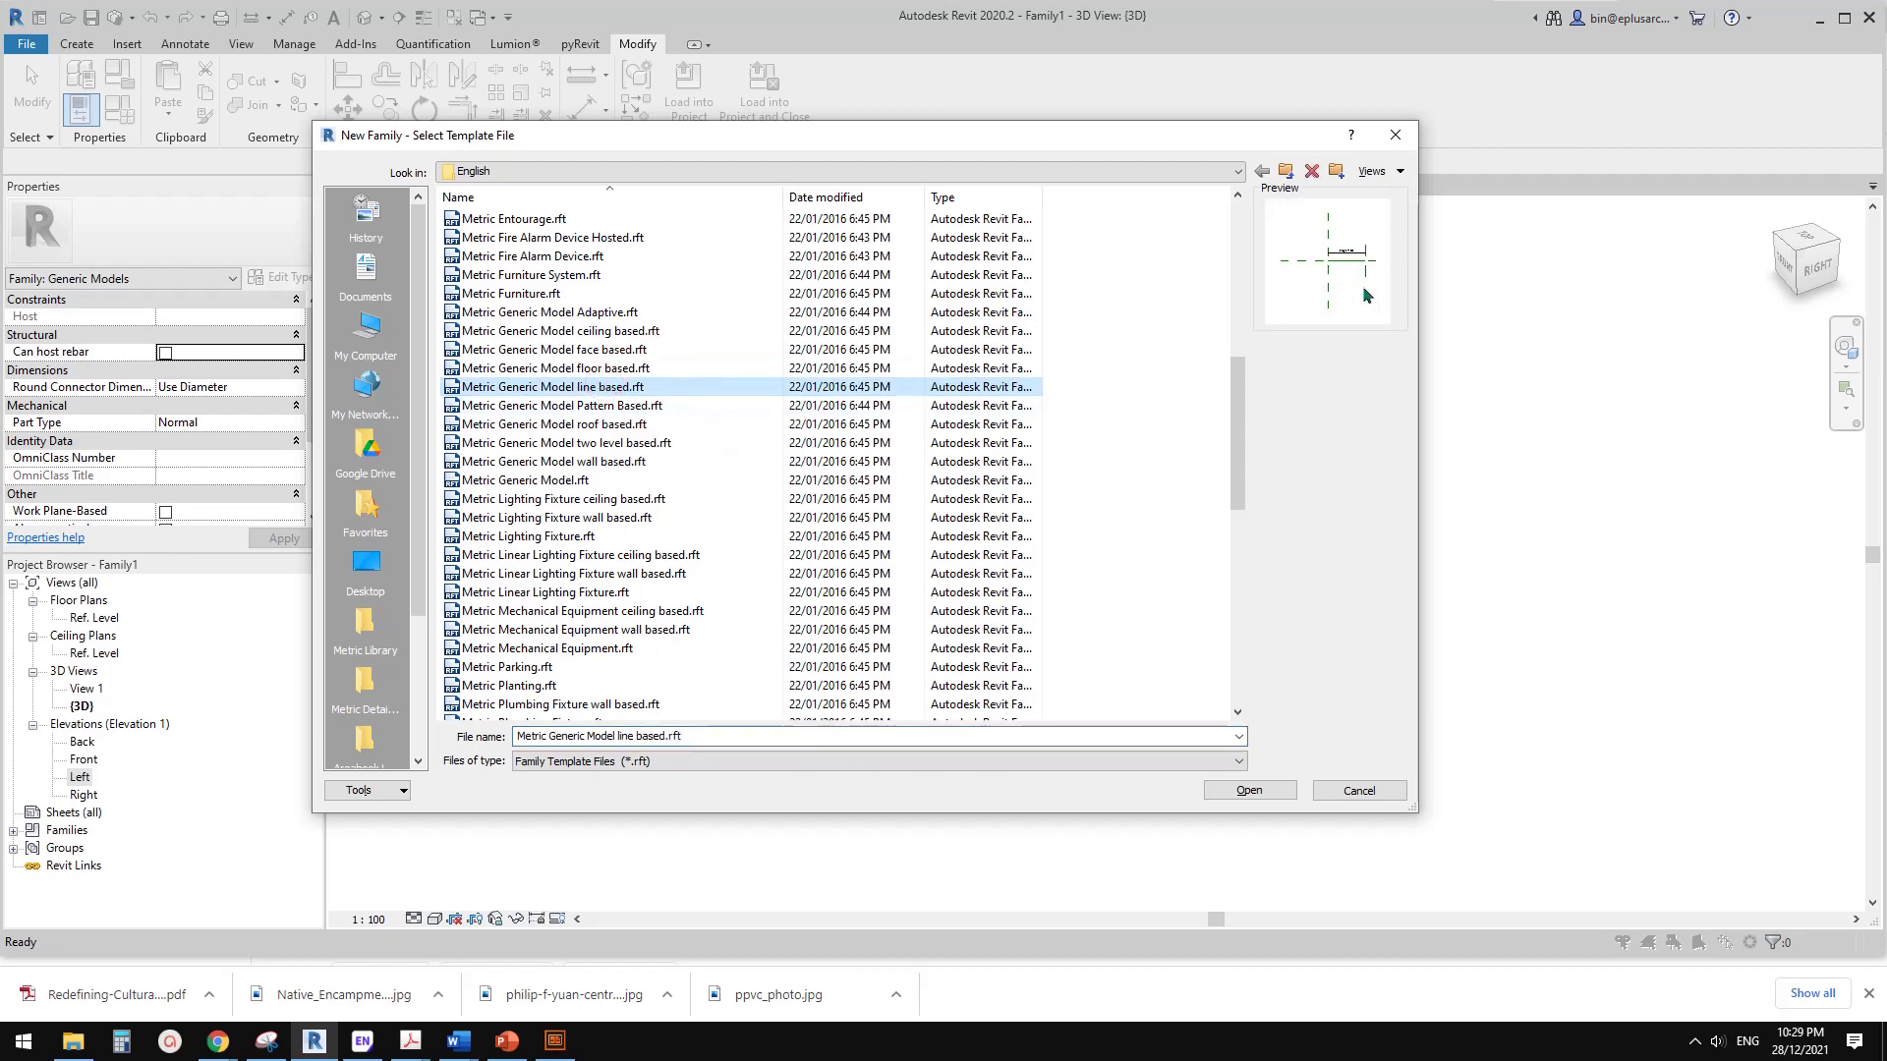
click(1268, 791)
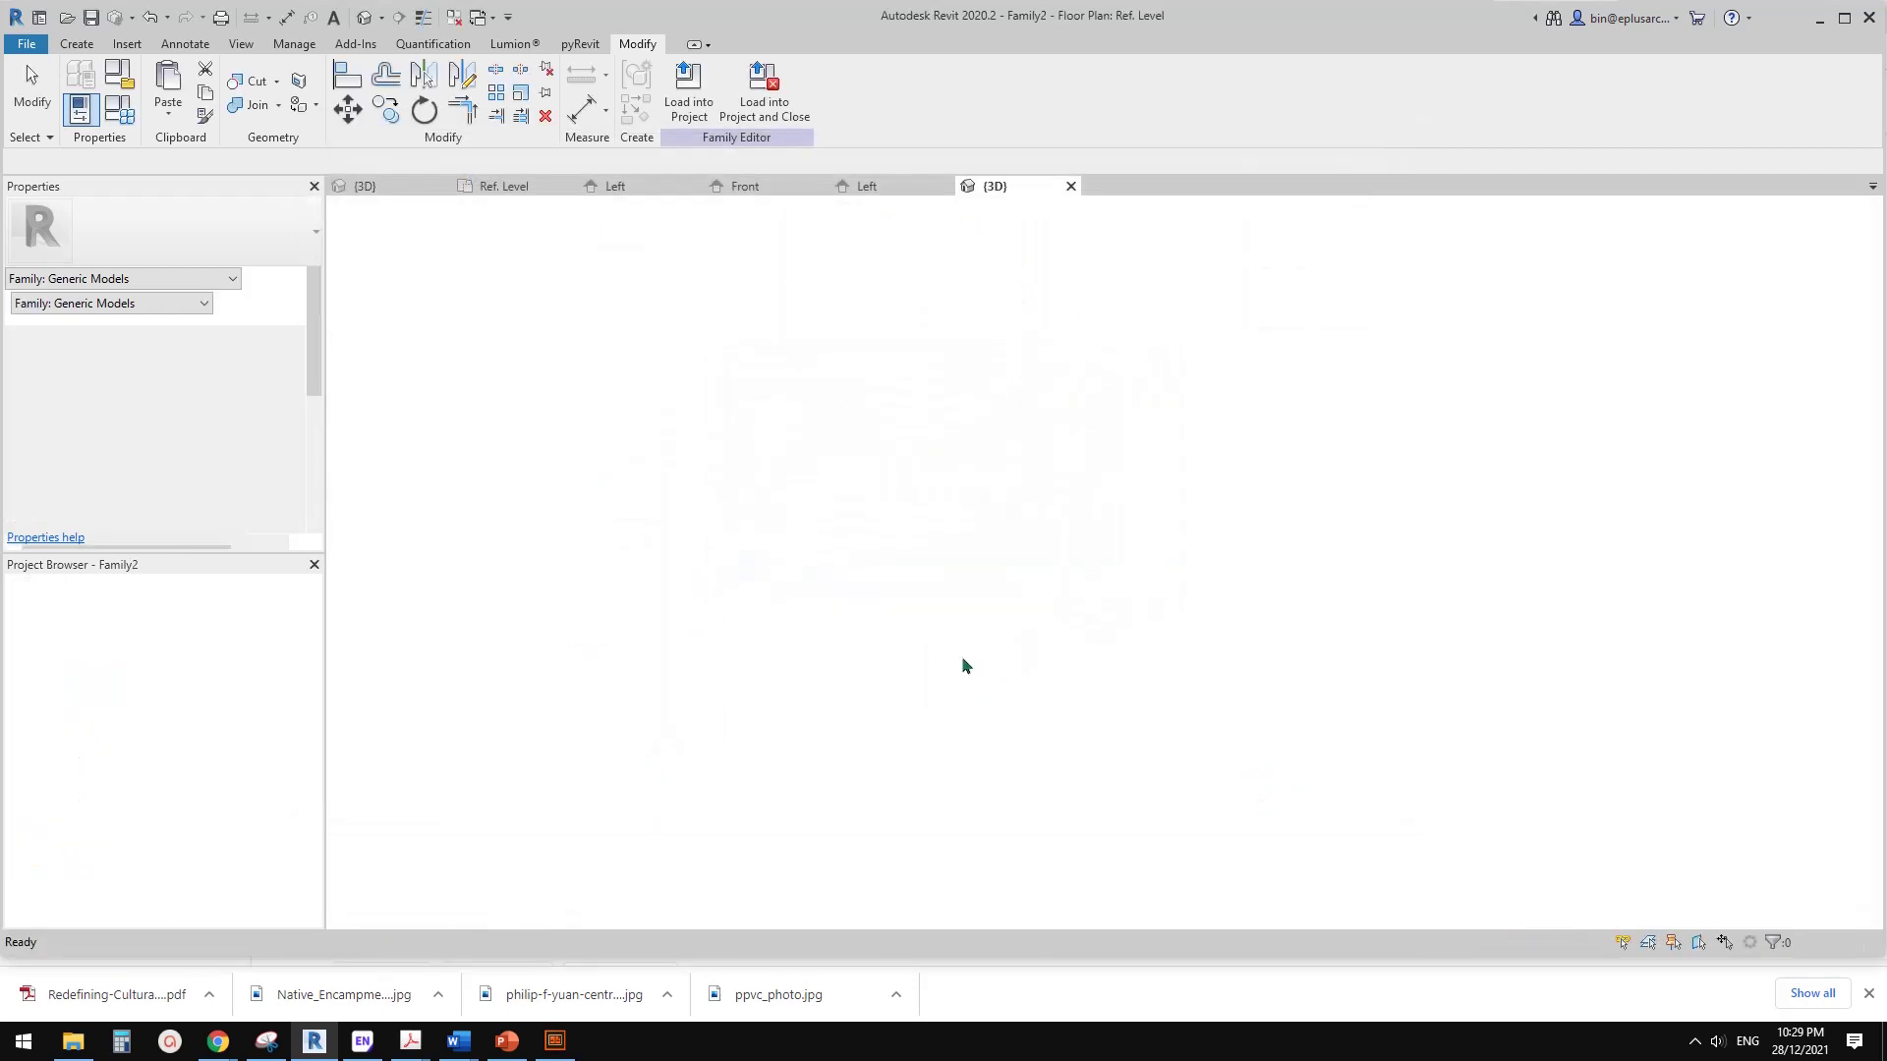
- Inspect the line-based template's reference line and Length dimension, and close all inactive views
scroll(960, 577, up, 4)
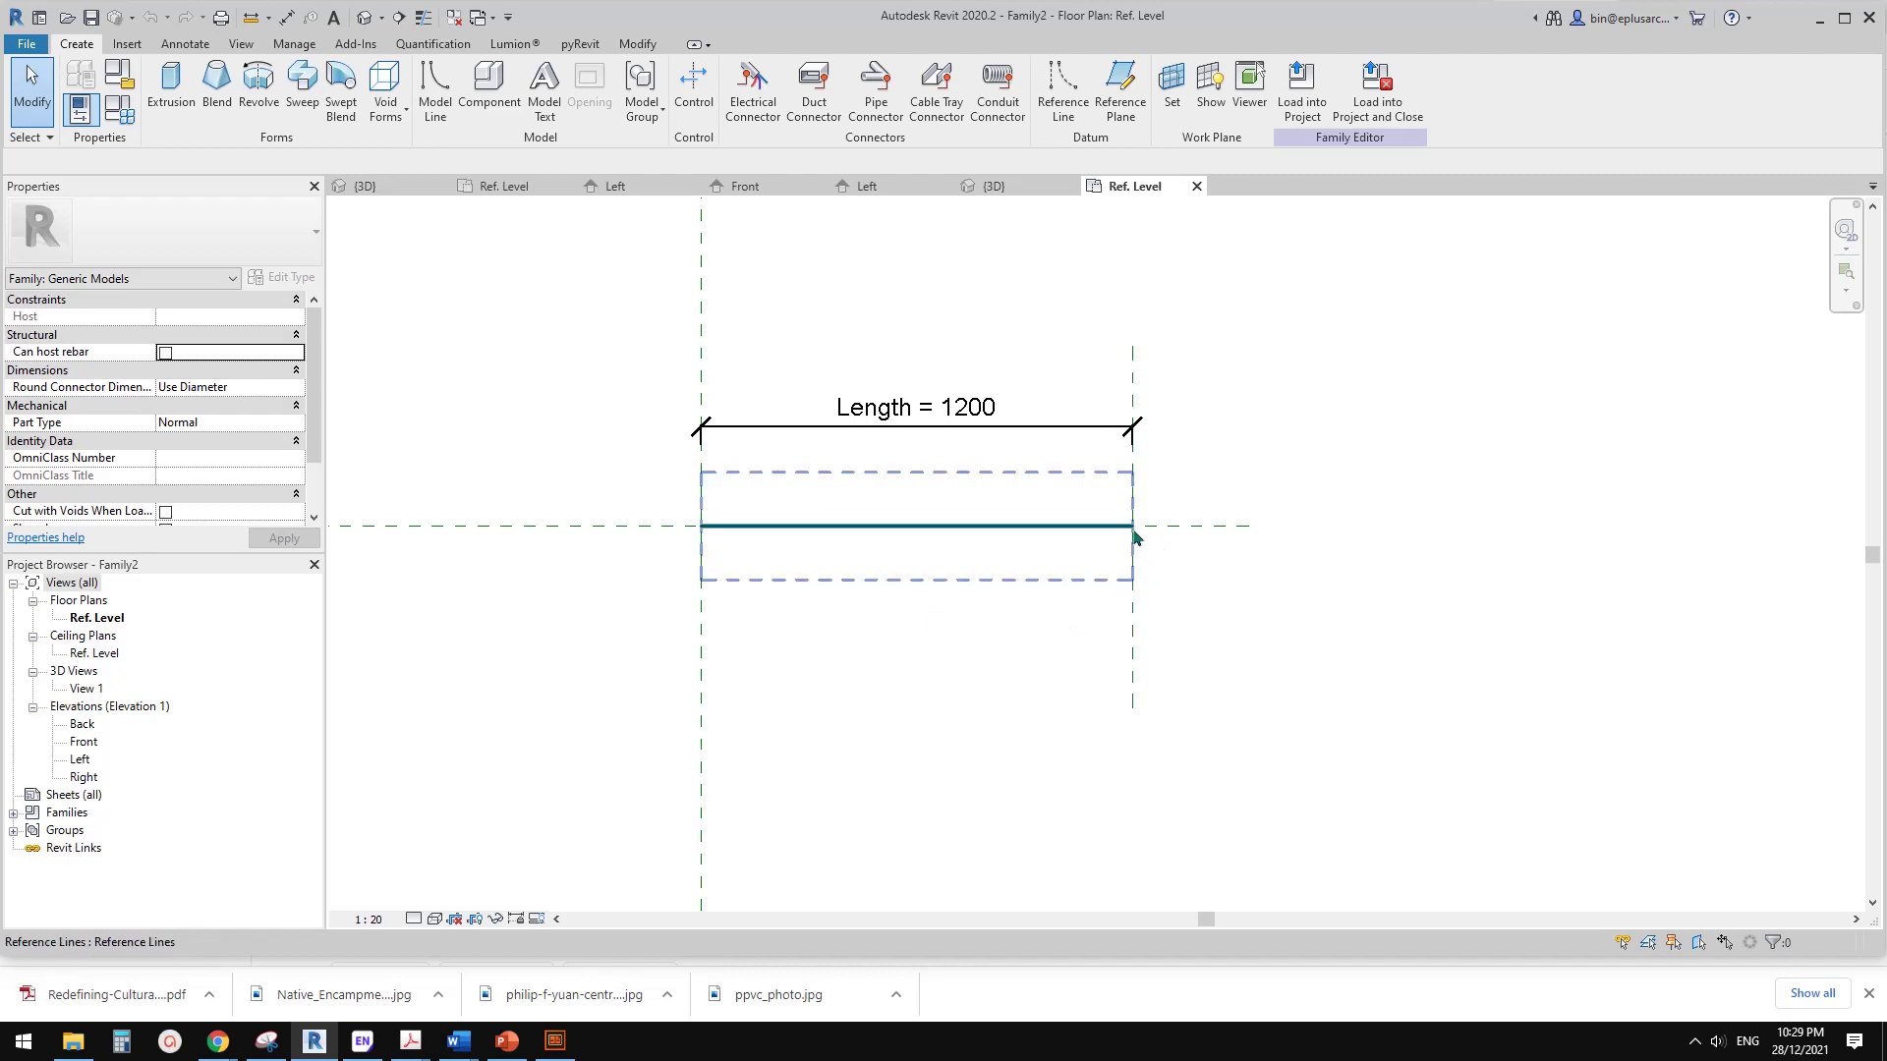
scroll(851, 599, down, 1)
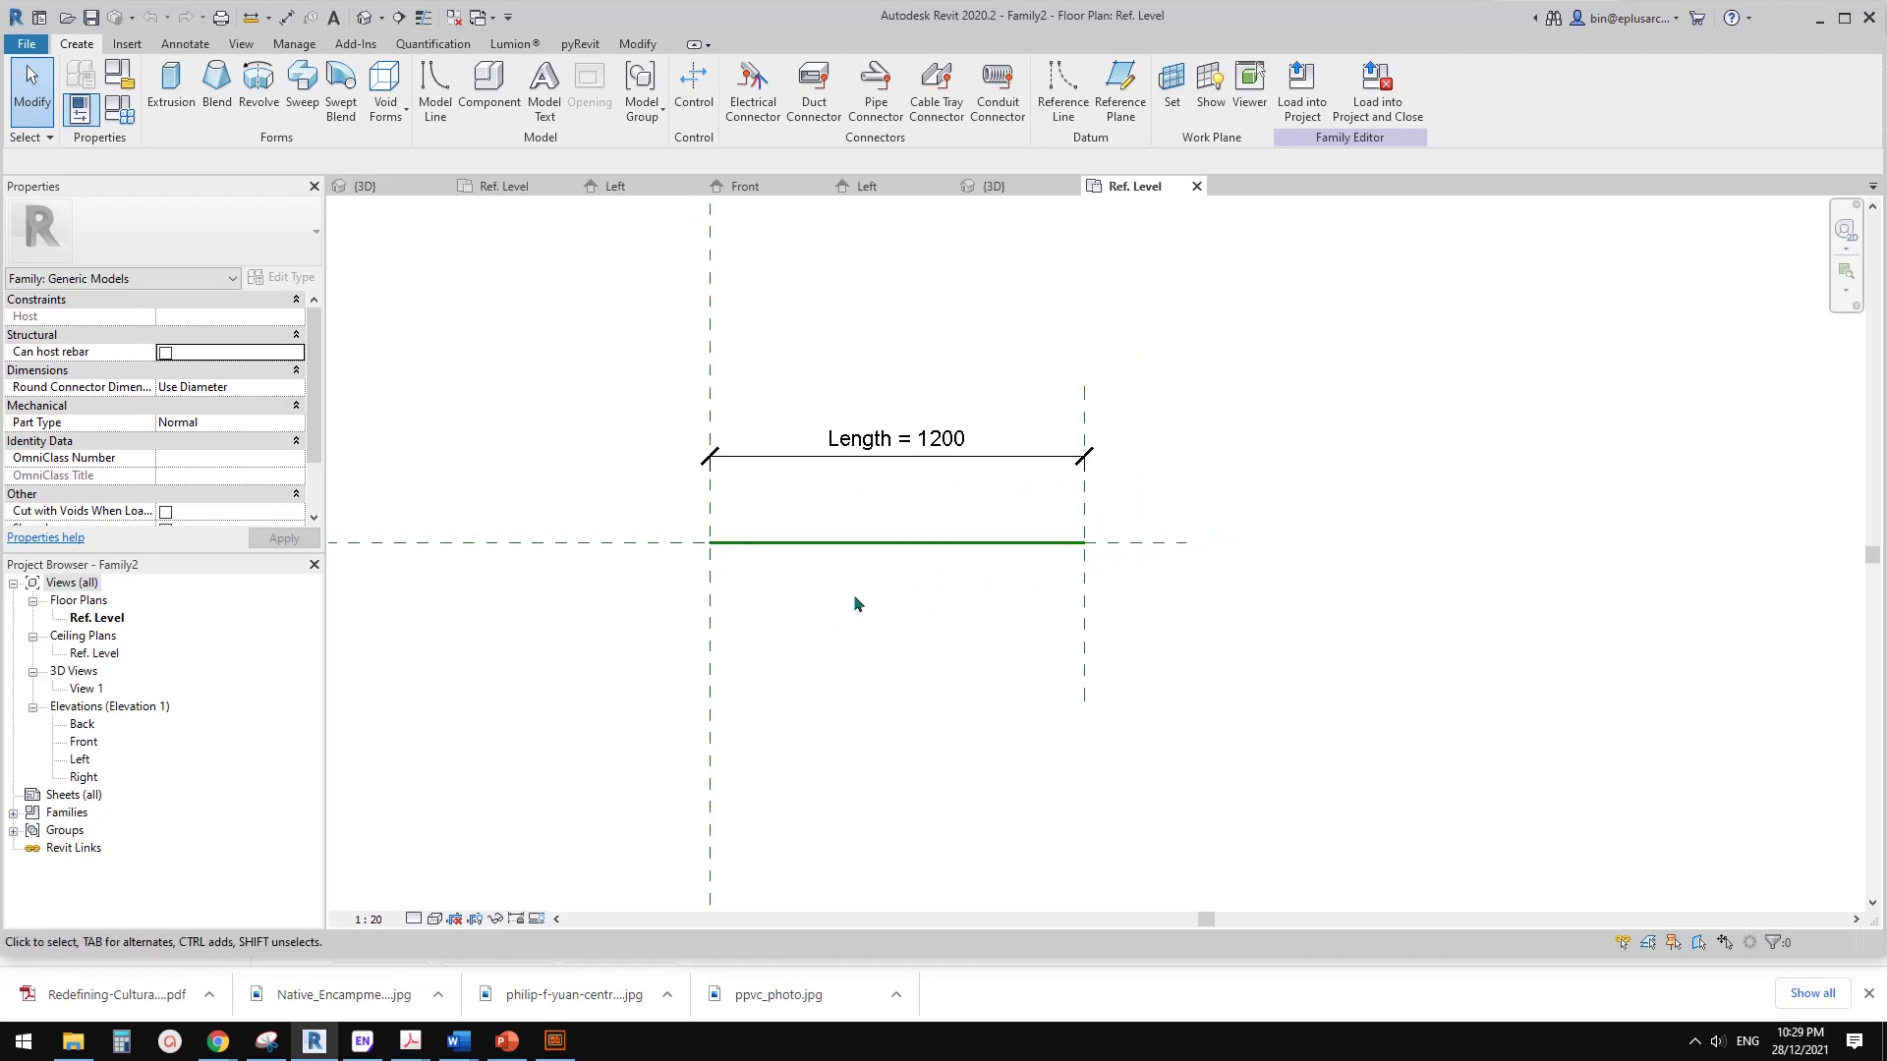
click(455, 17)
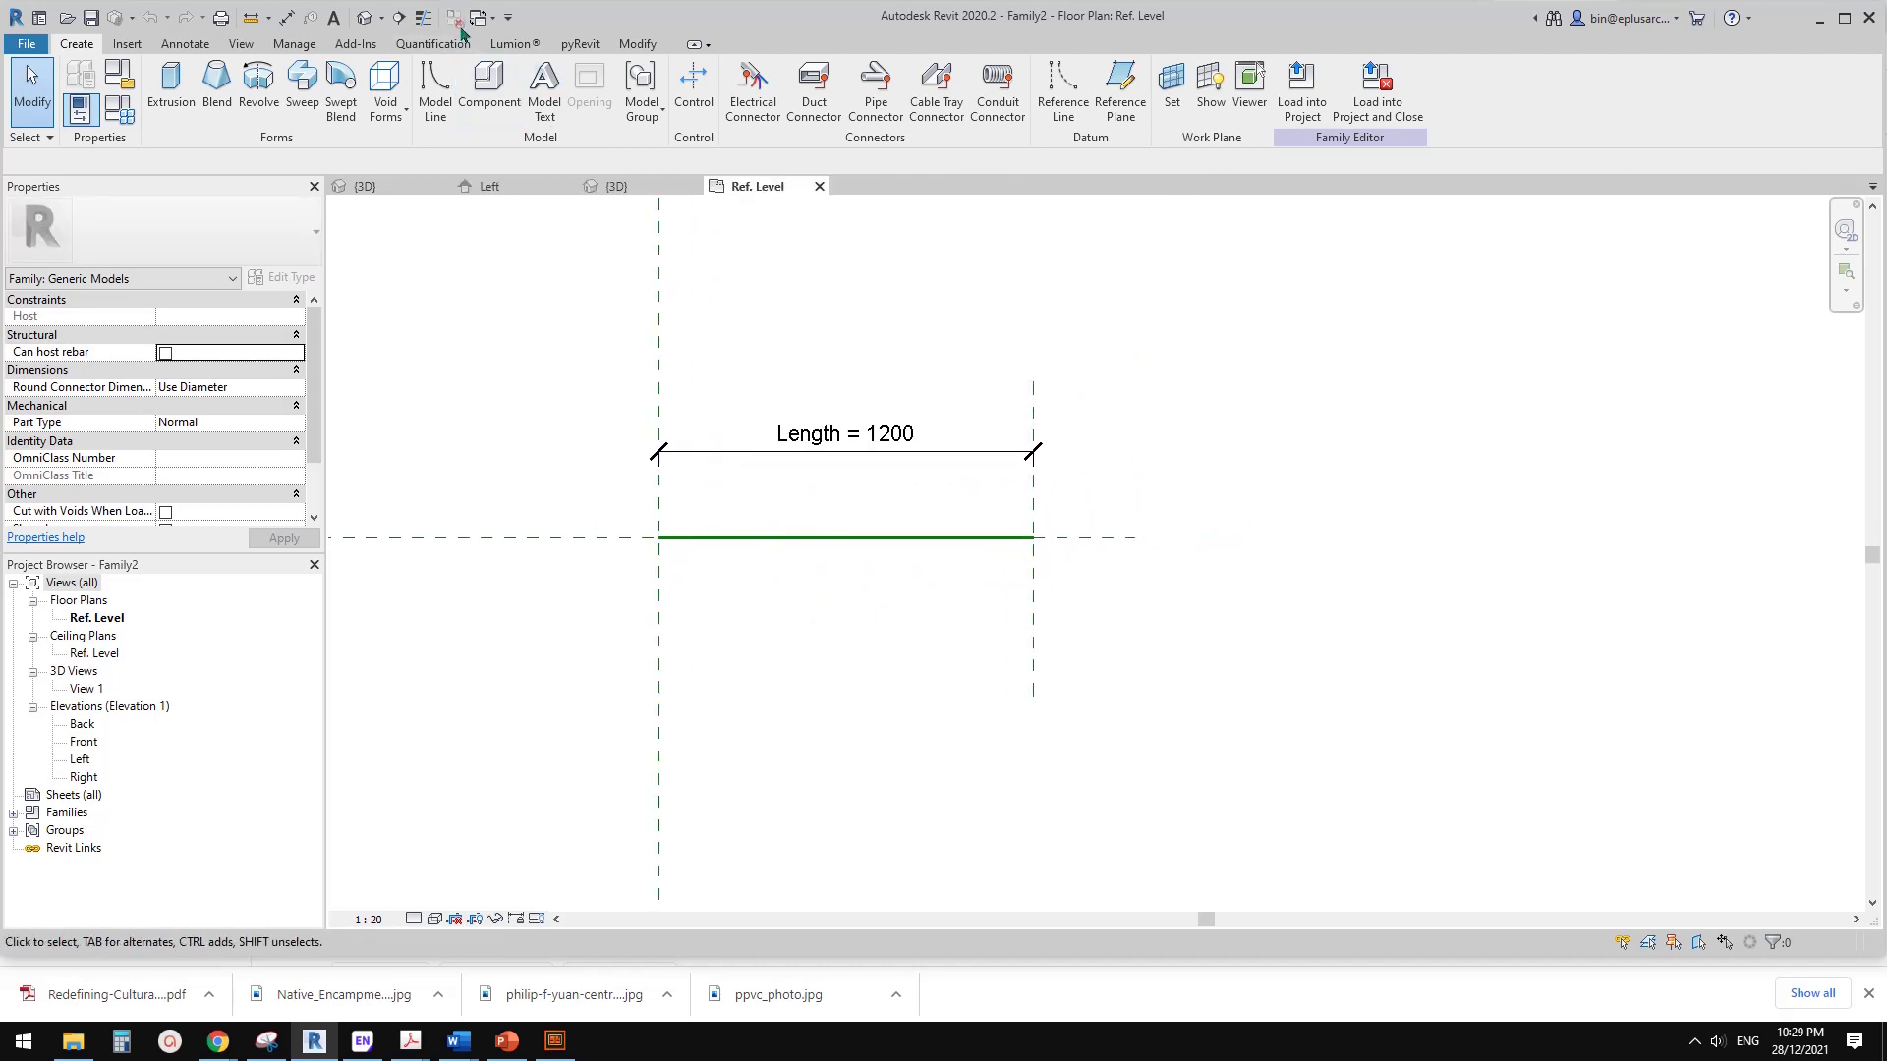
- Load the panel family Family1 into Family2 and try positioning it on the Ref. Level plan
click(619, 187)
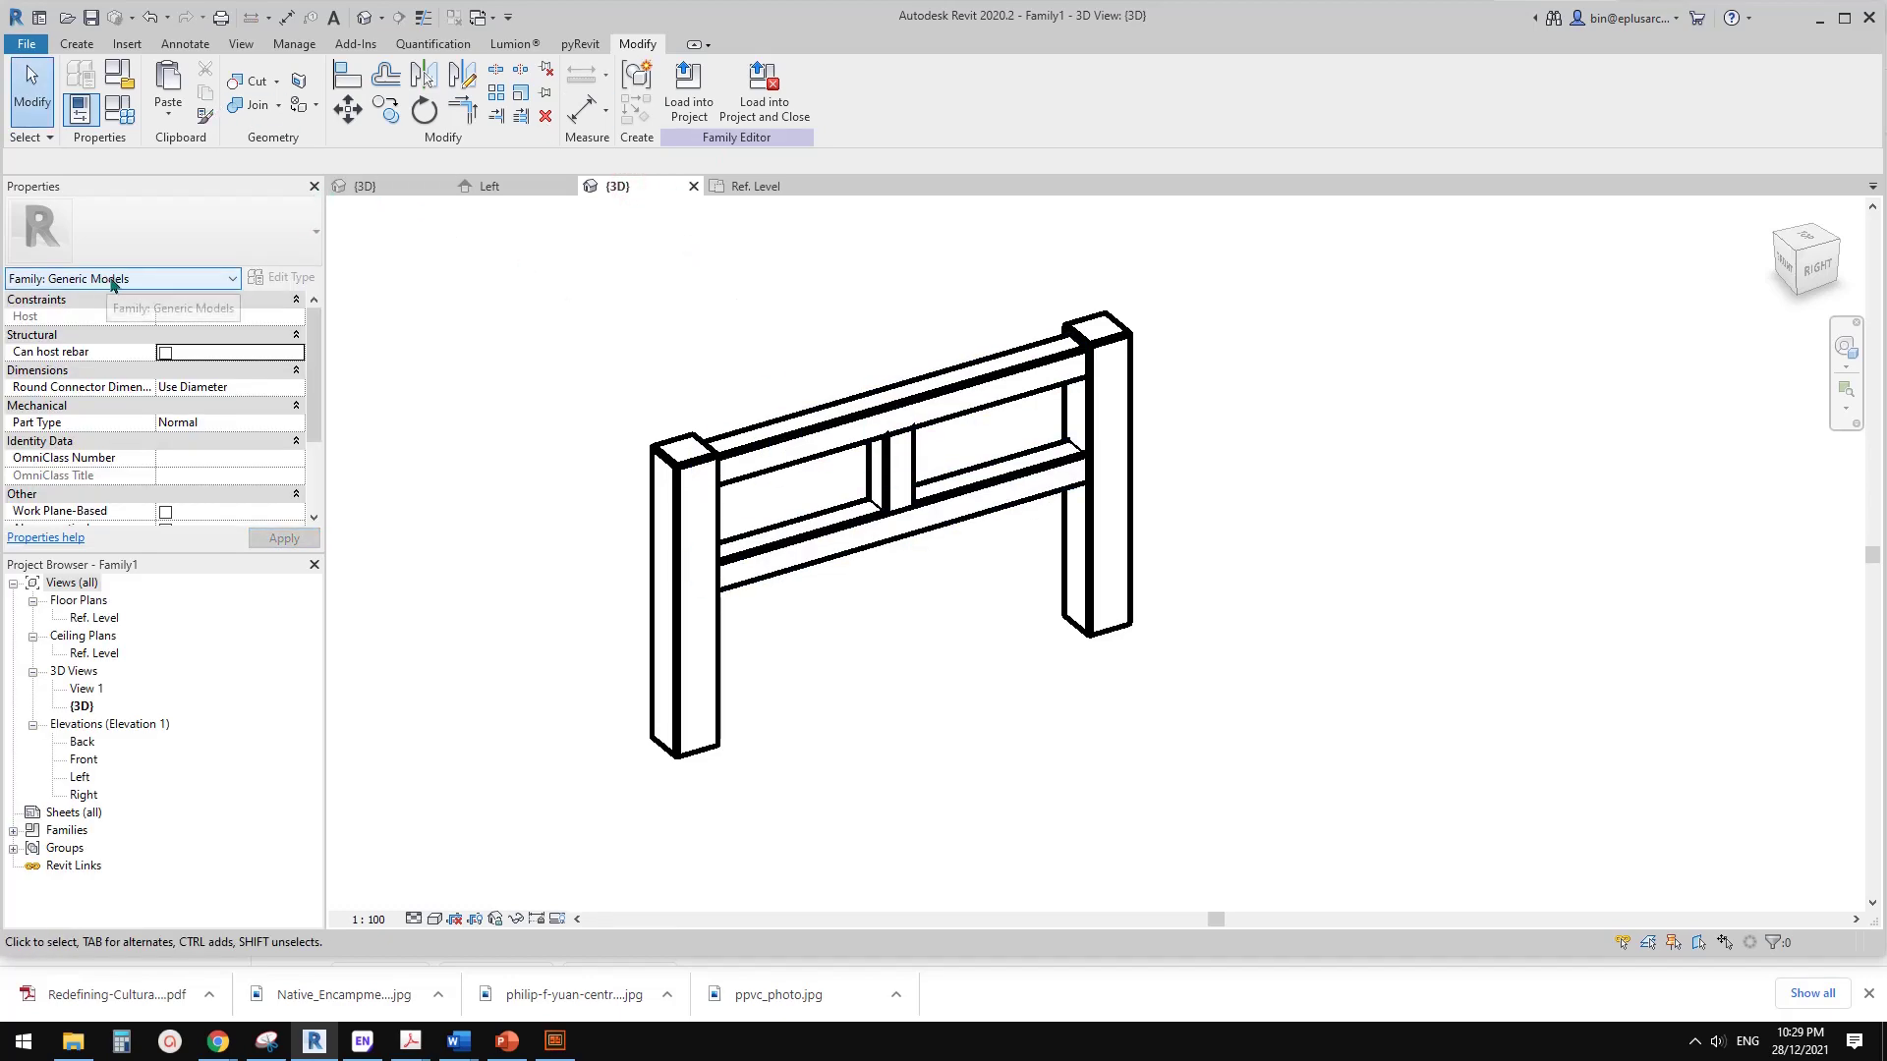
click(688, 98)
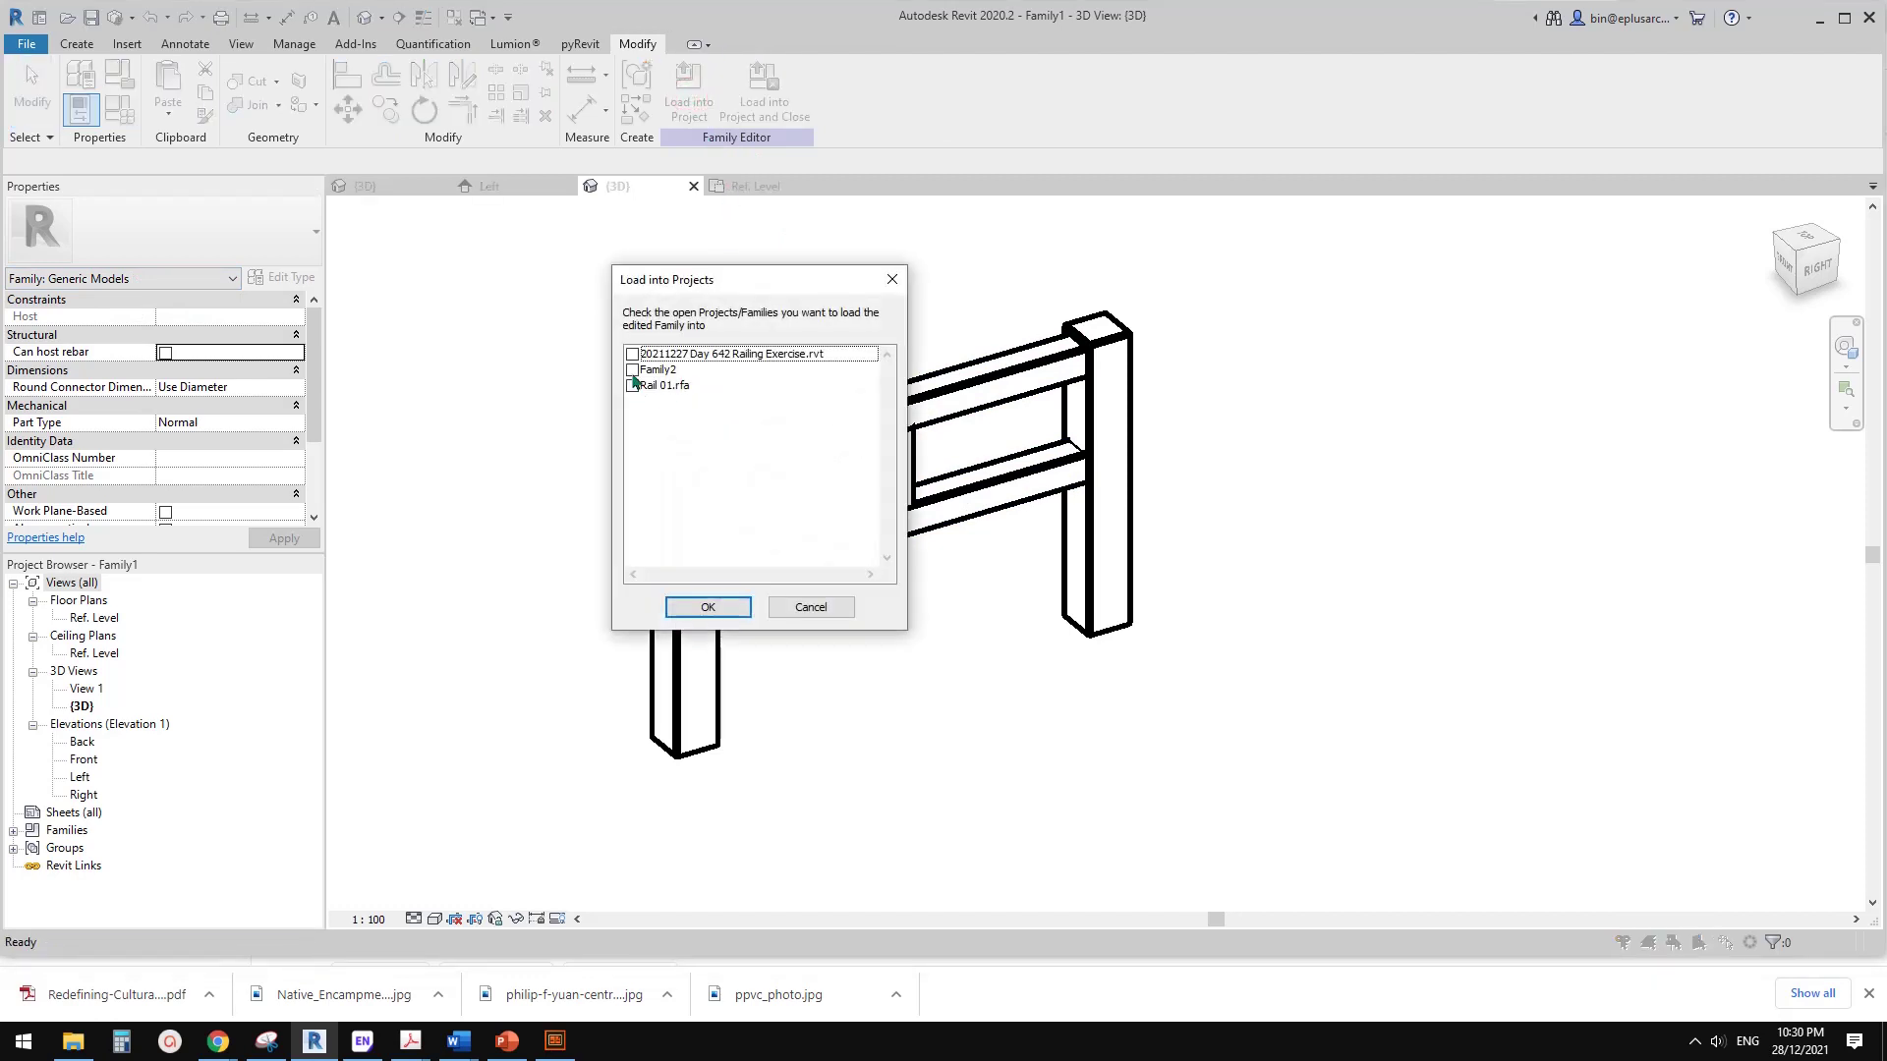
click(632, 369)
click(735, 613)
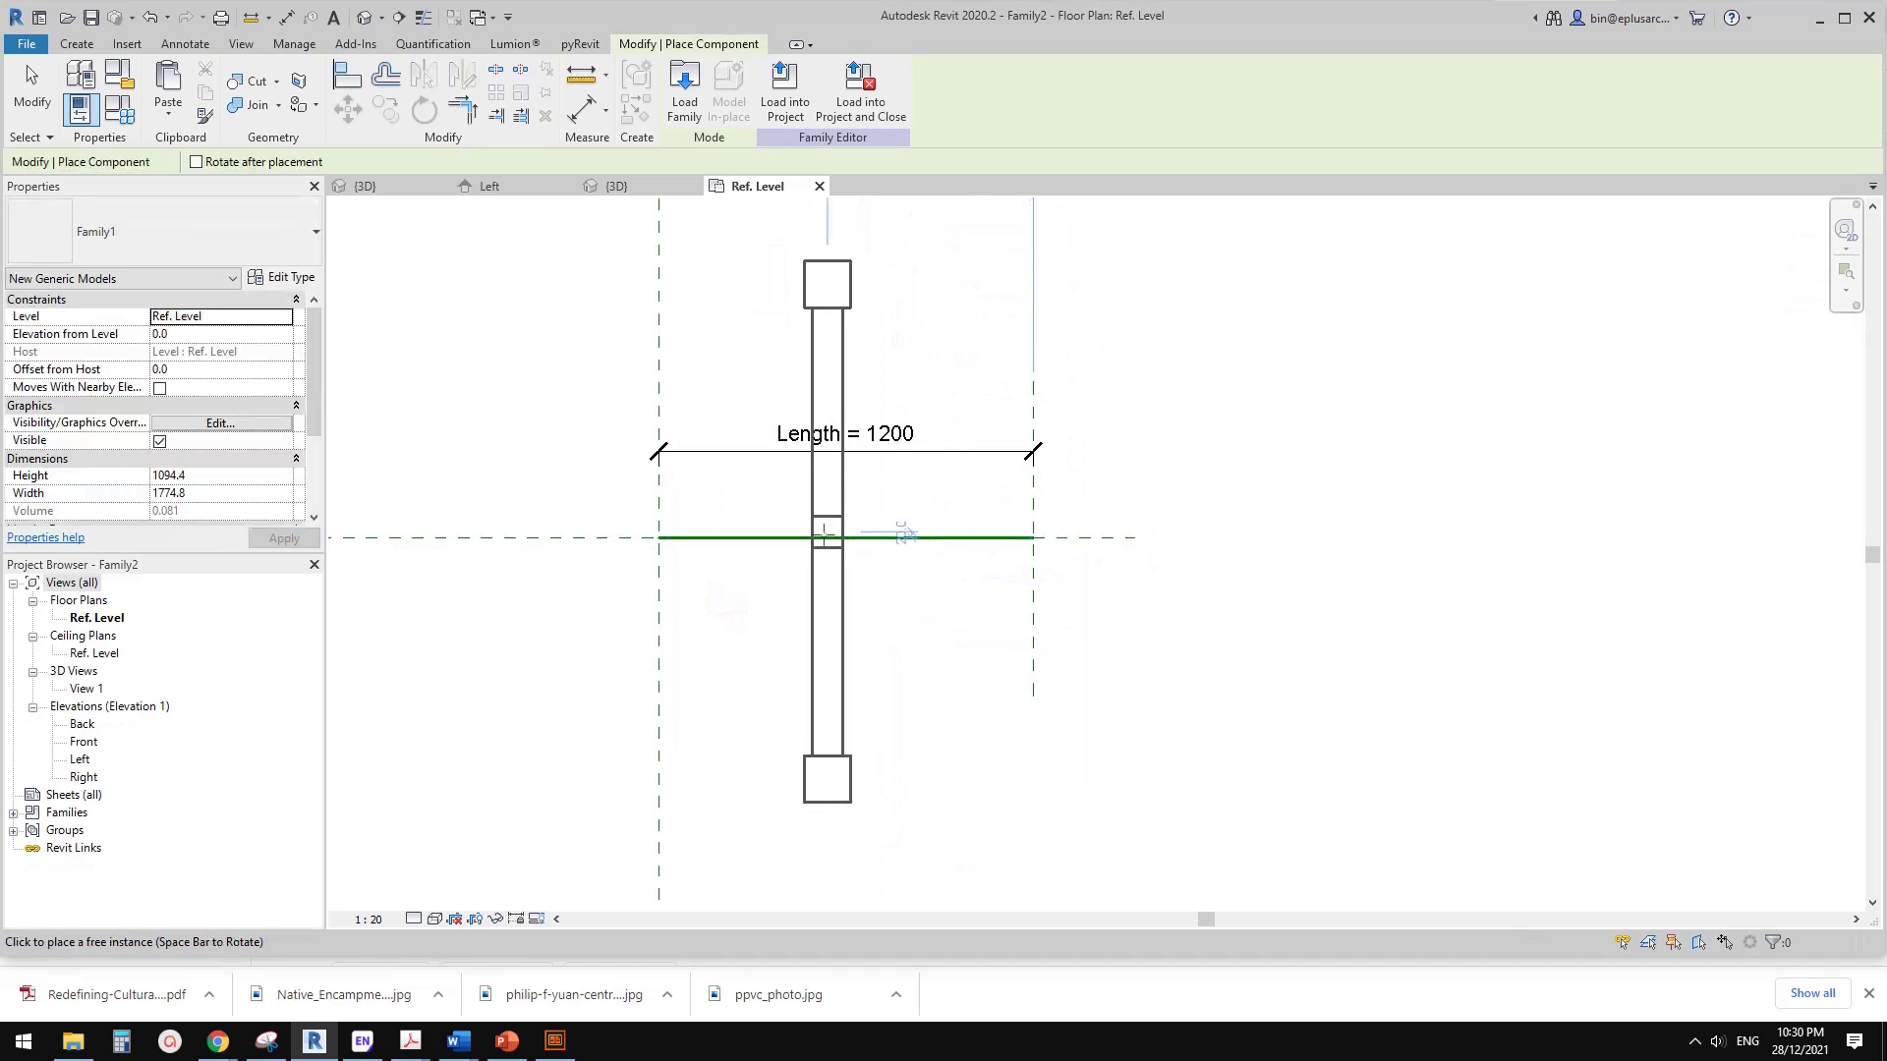
scroll(826, 536, down, 4)
scroll(865, 551, up, 2)
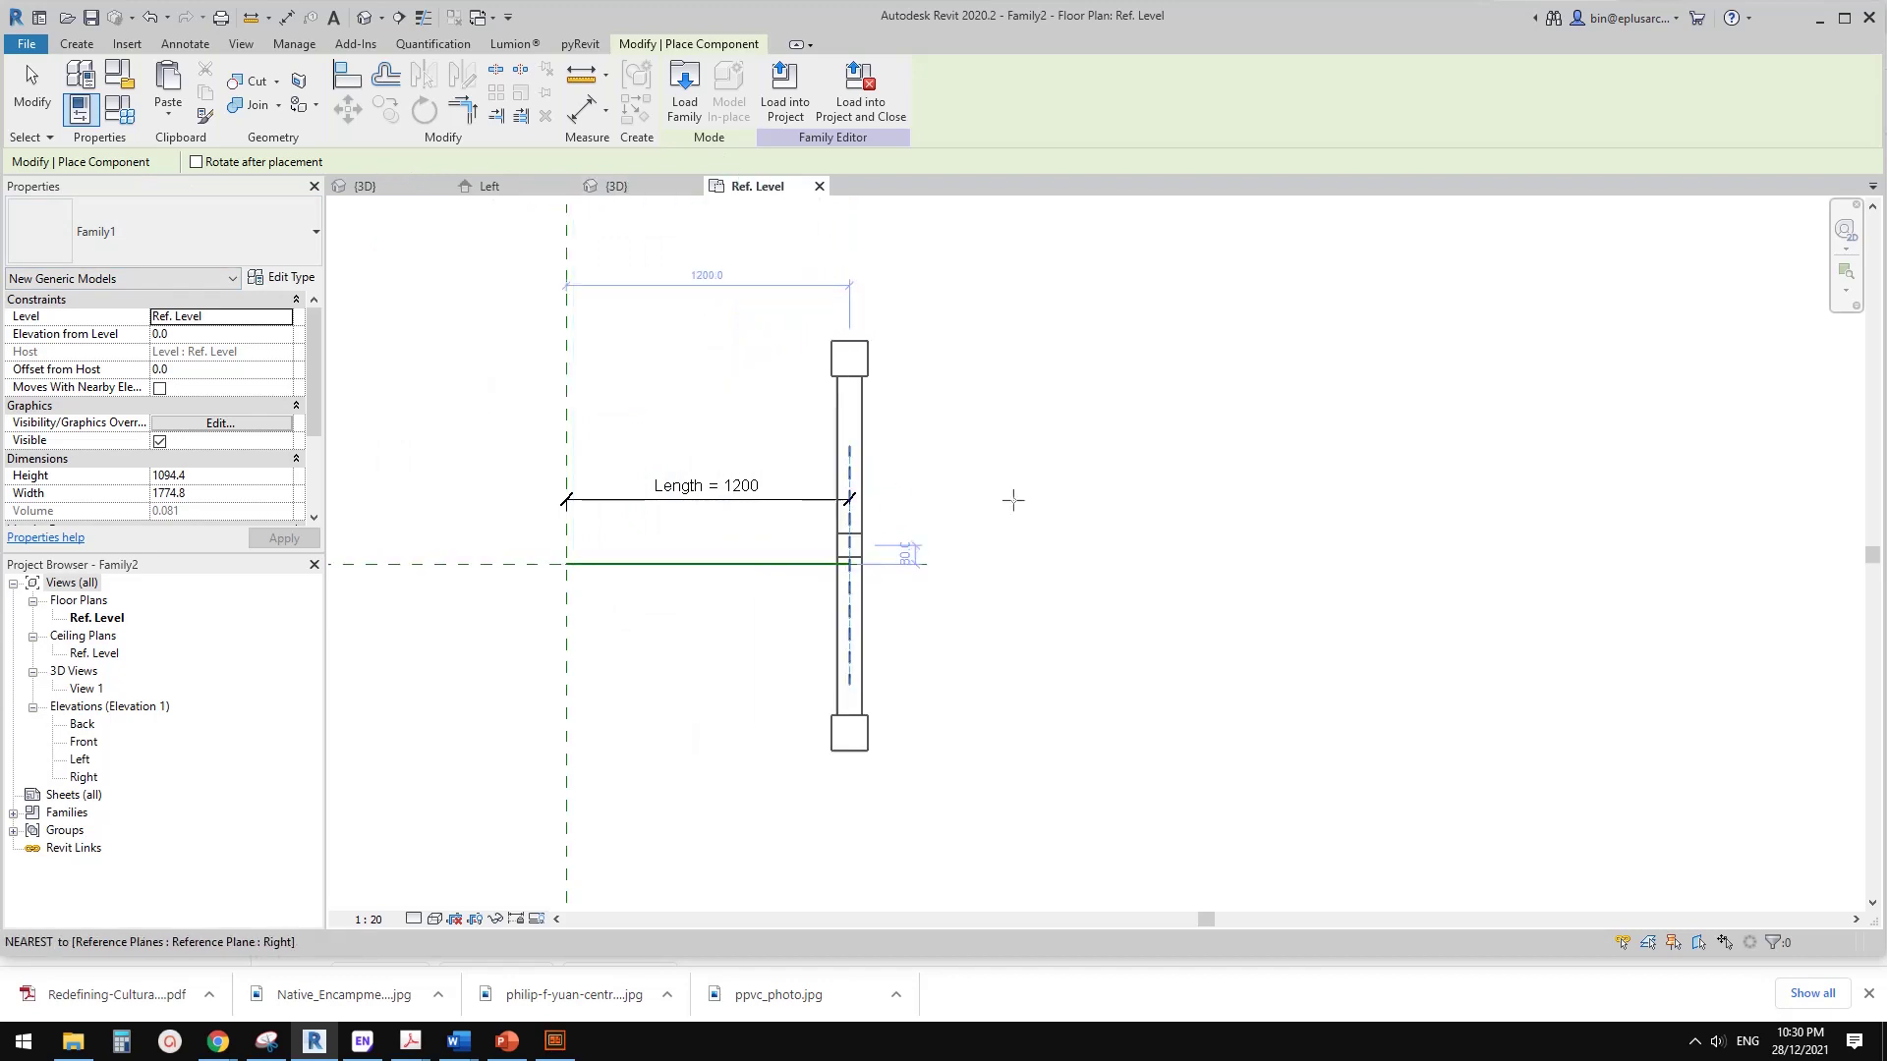
- Make the panel family Work Plane-Based and reload it into Family2, overwriting the existing version
click(634, 186)
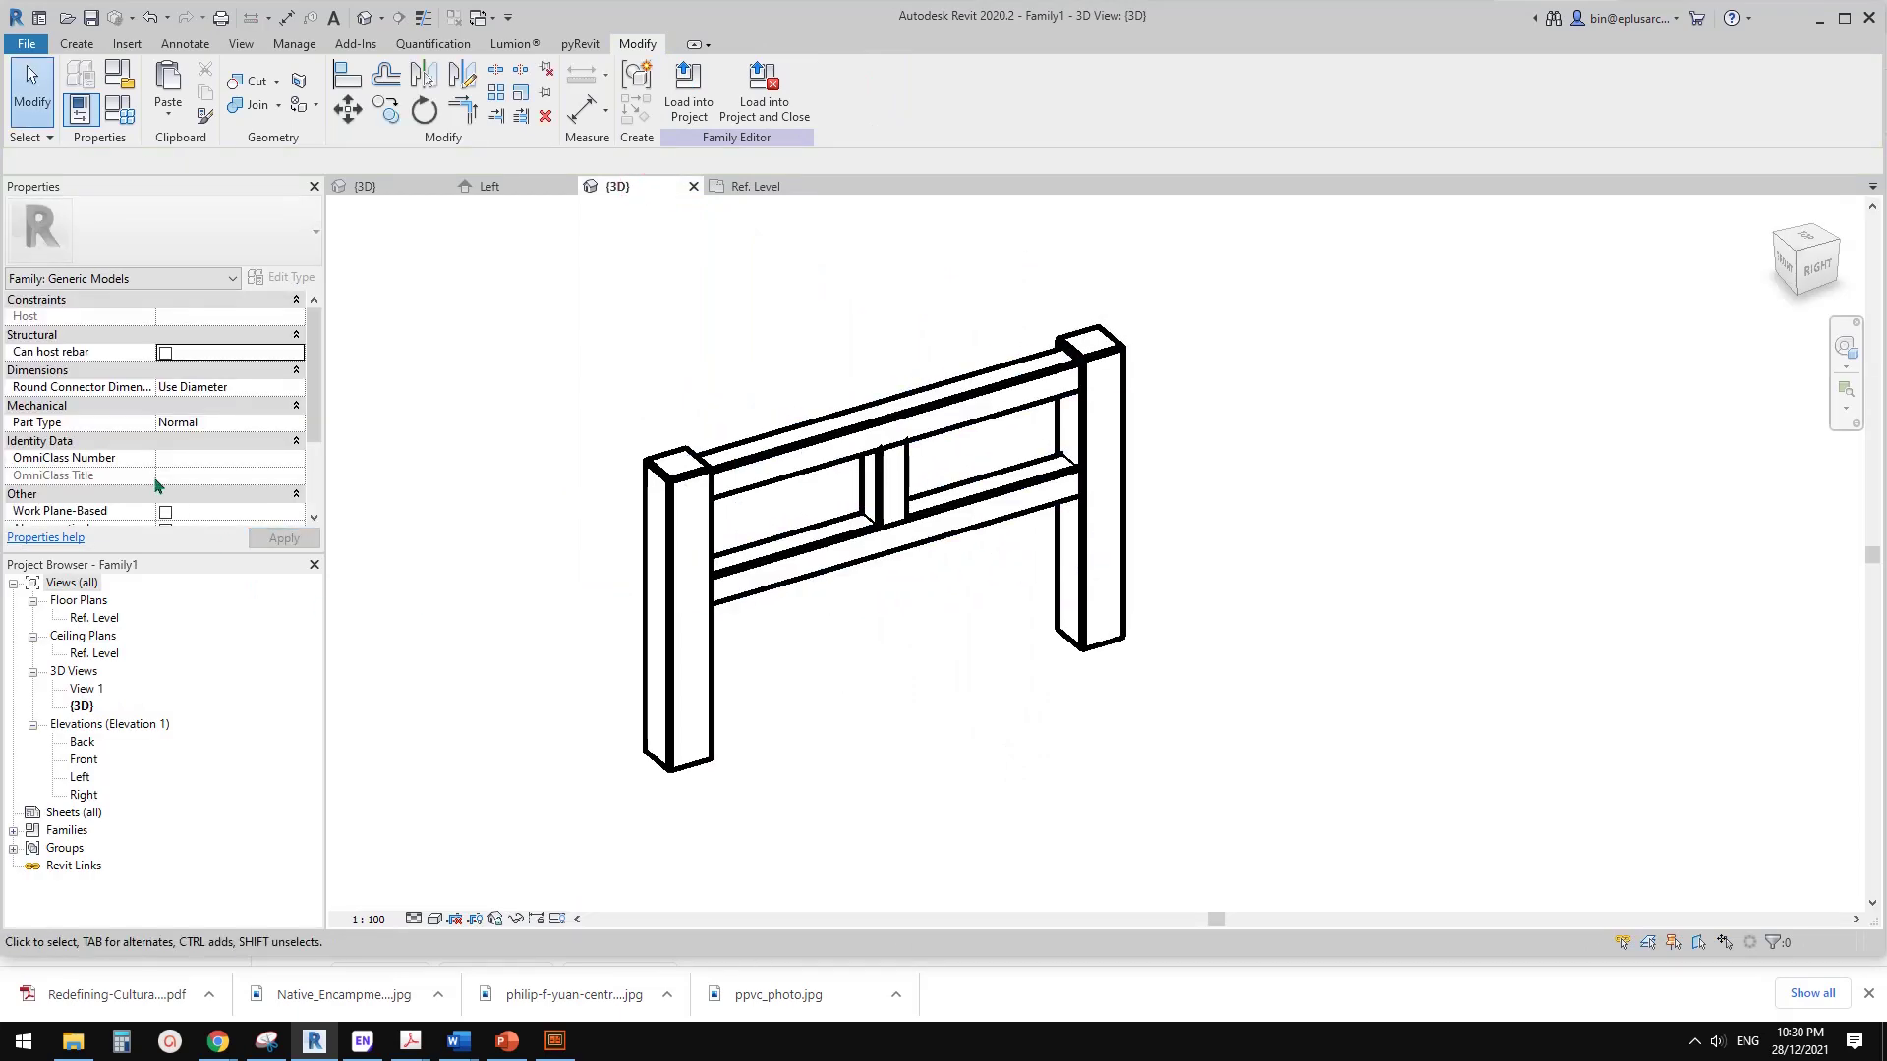
scroll(155, 476, down, 3)
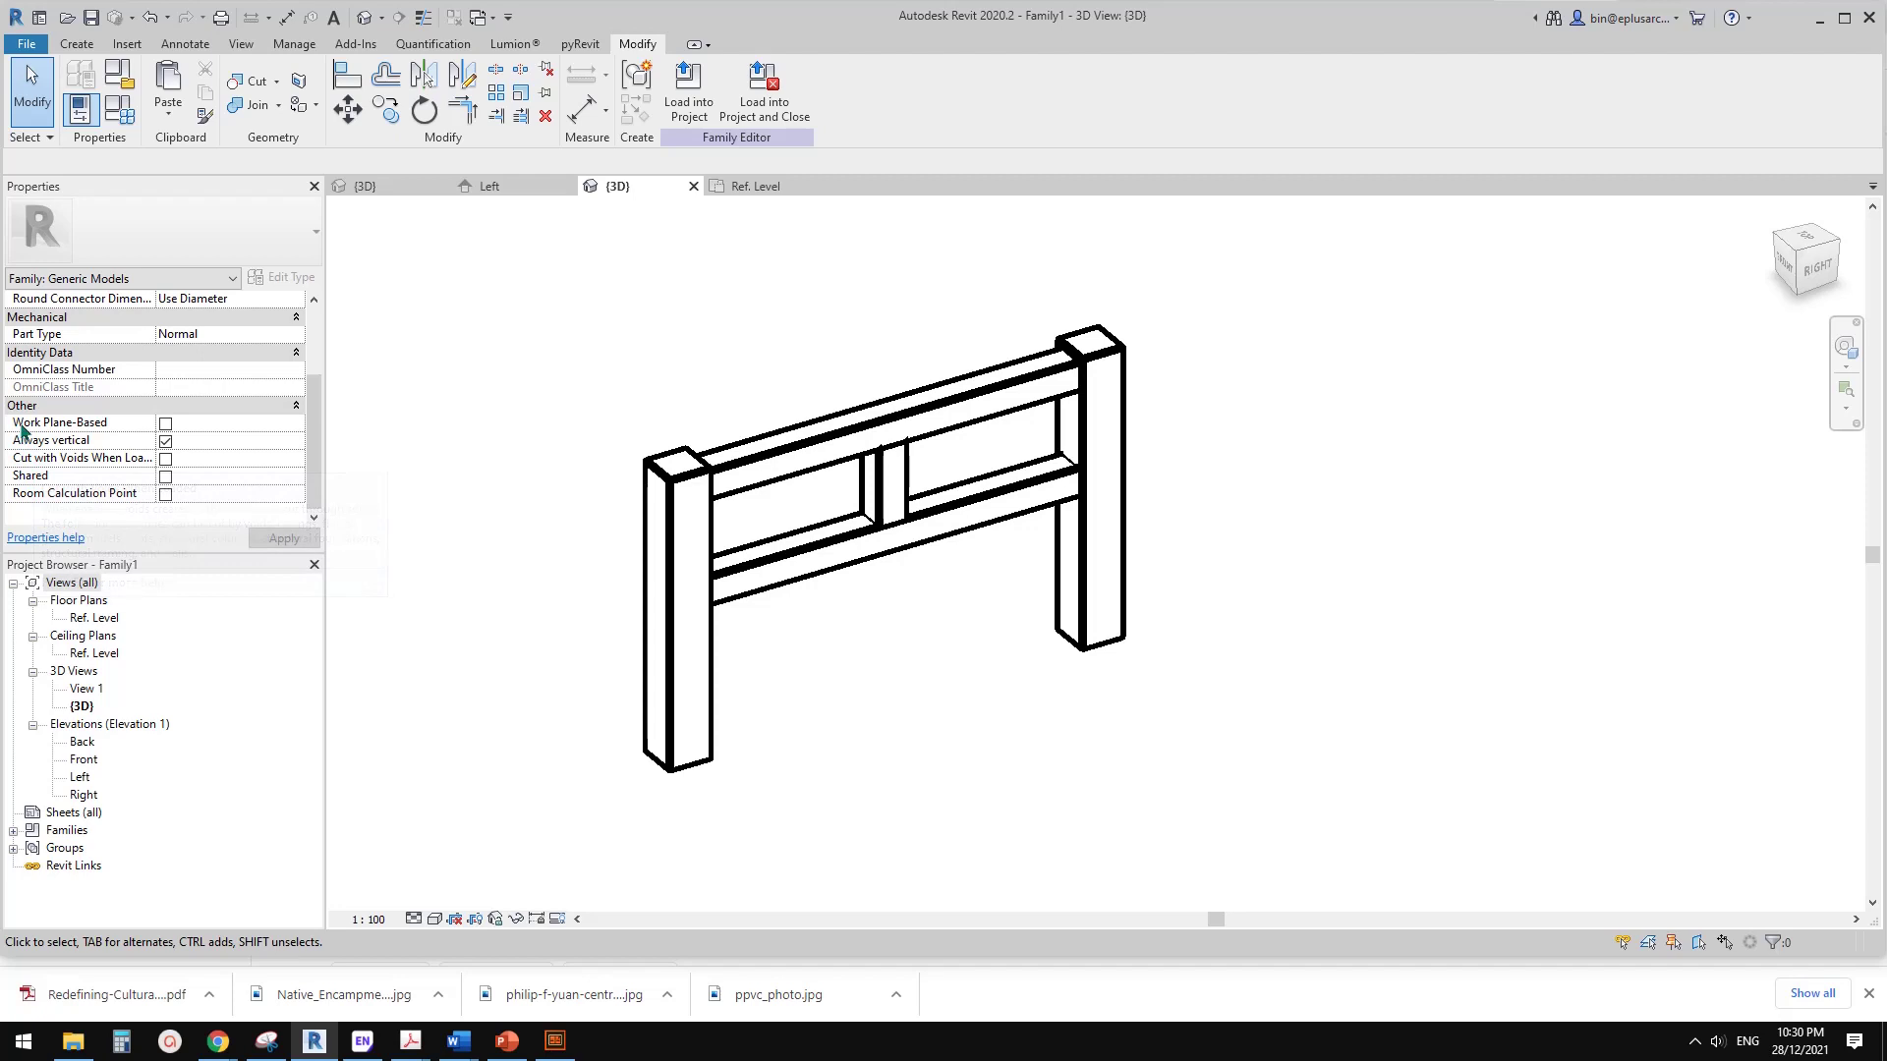
click(165, 424)
click(690, 99)
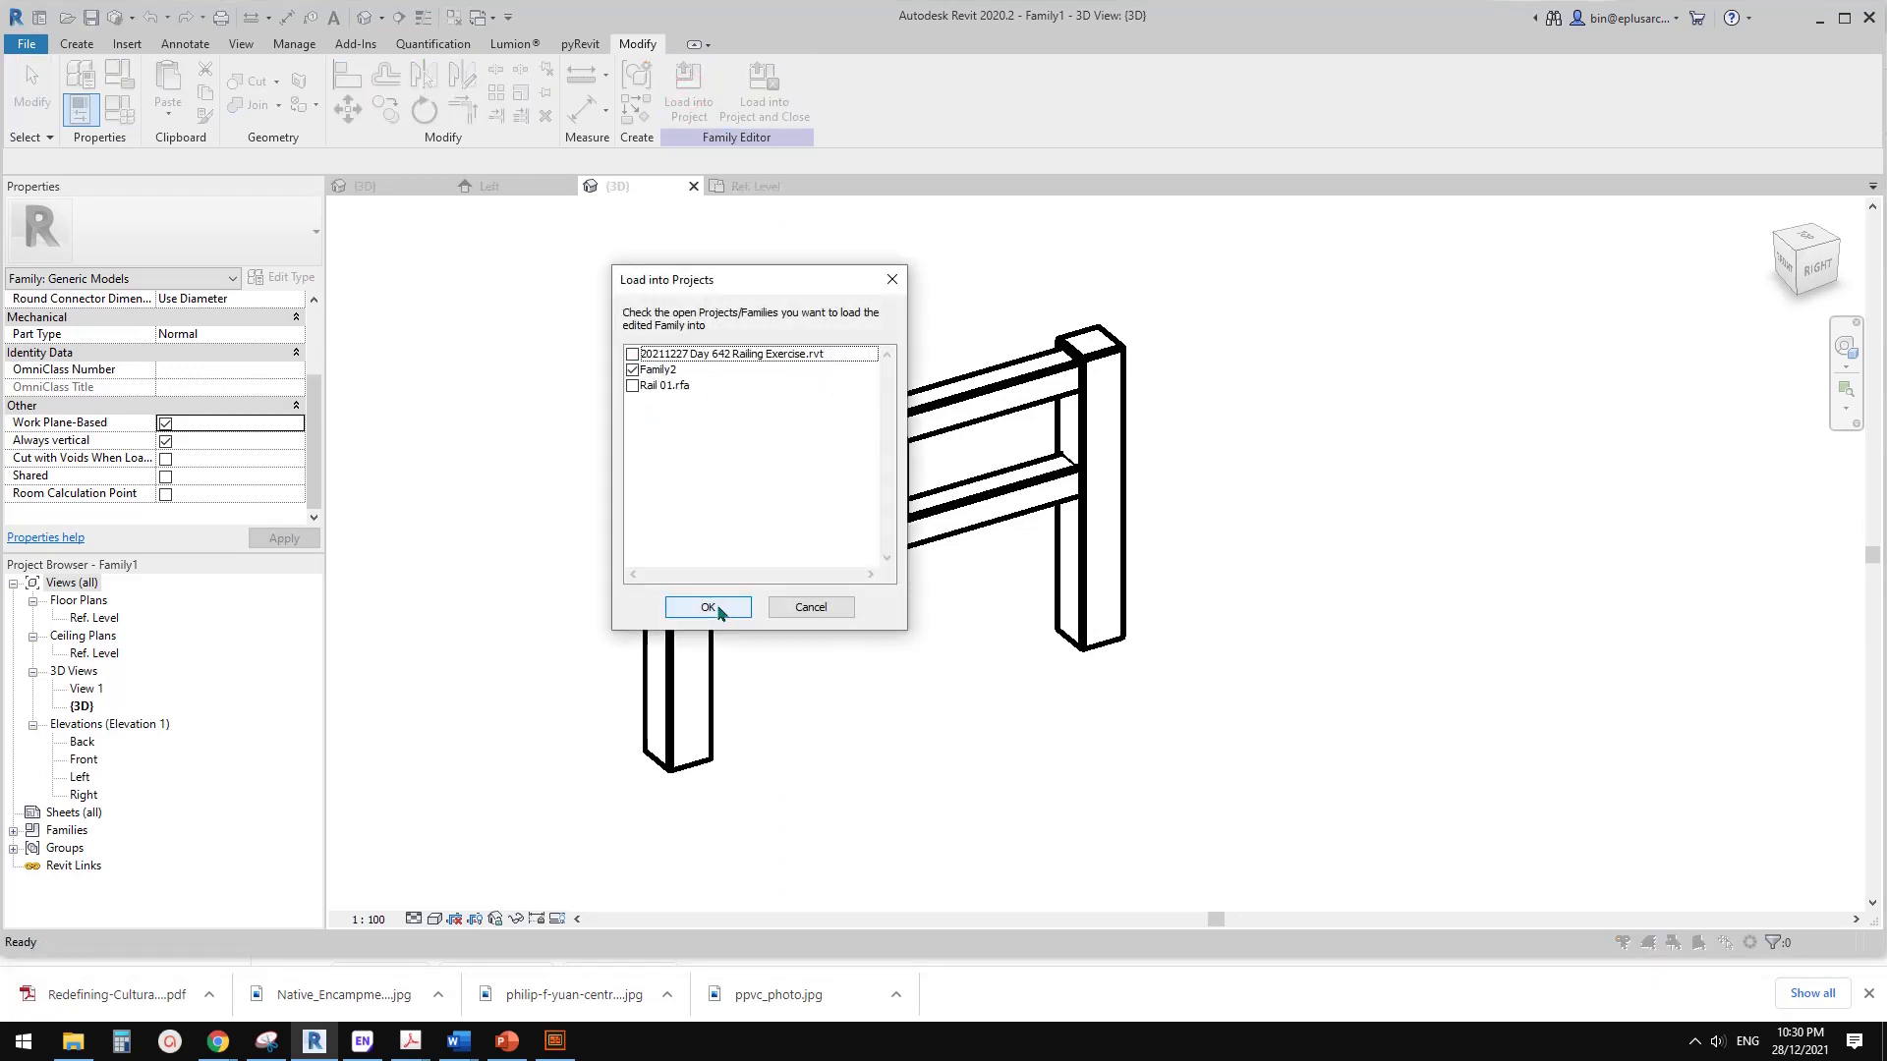
click(709, 607)
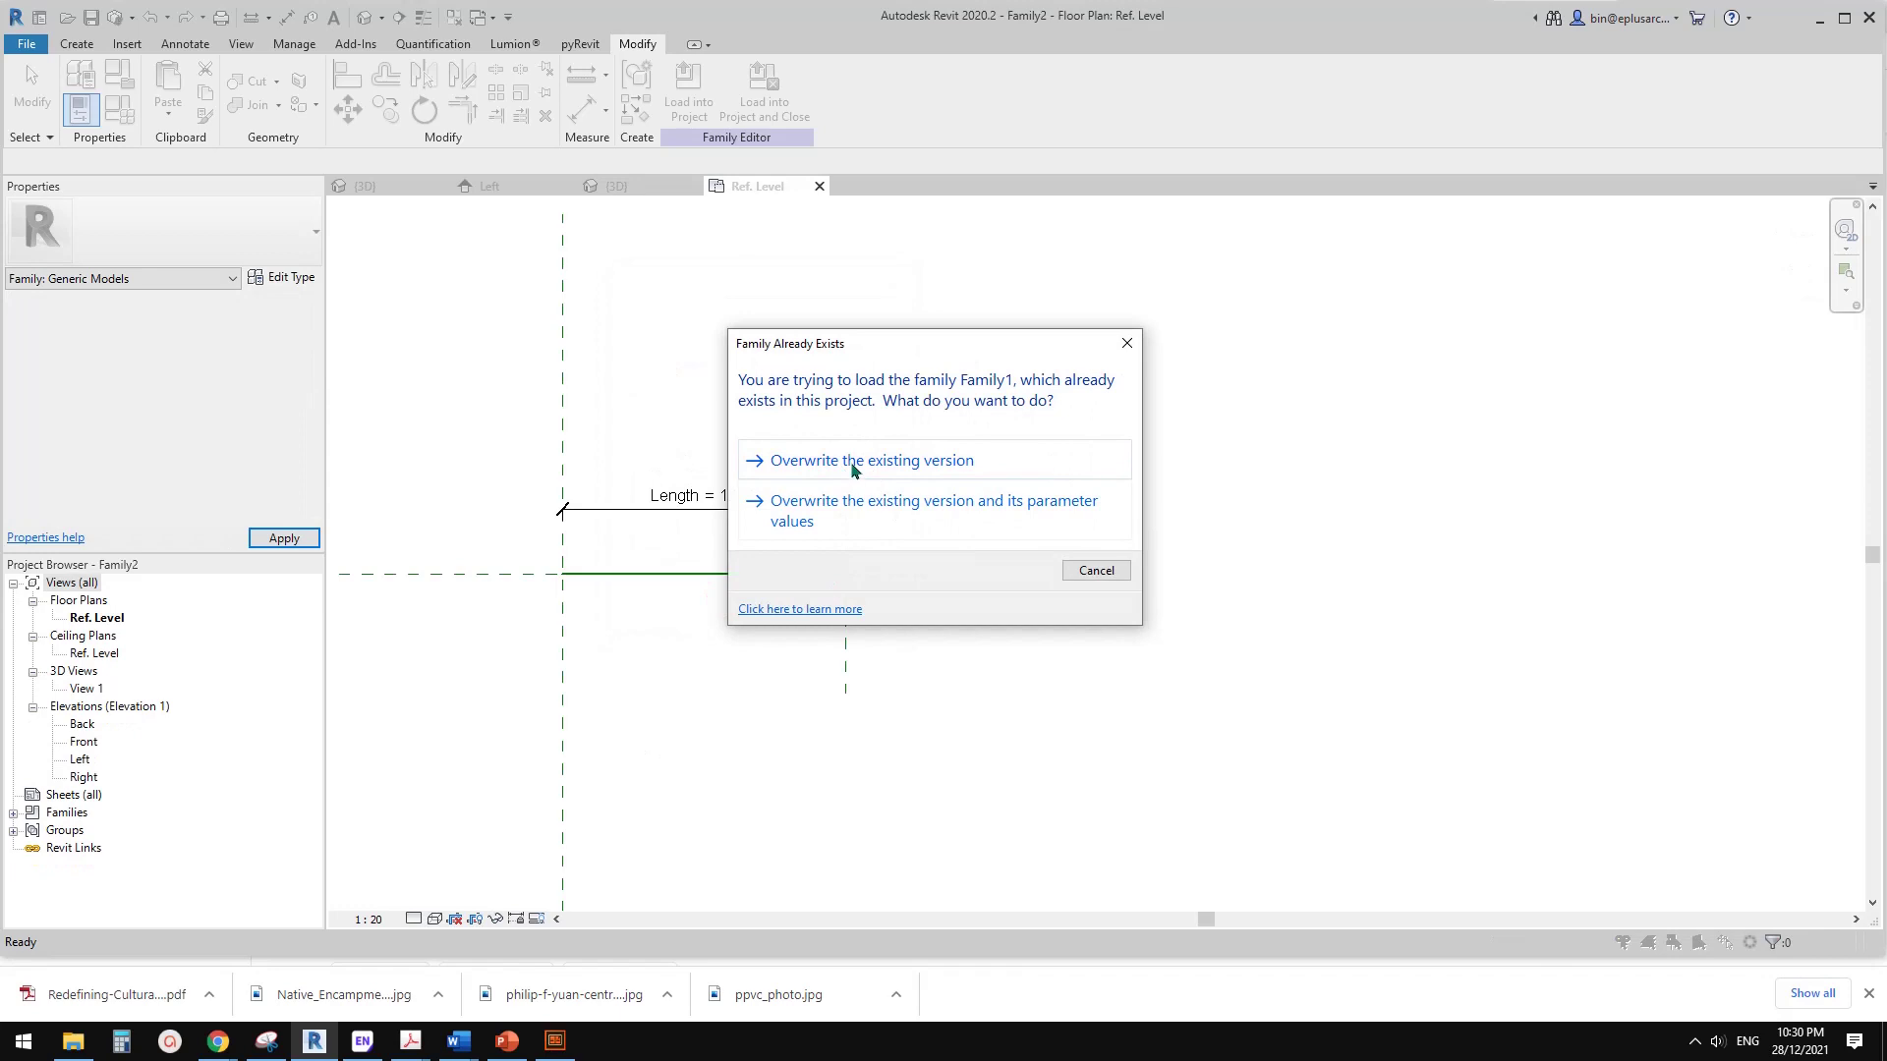
click(852, 462)
- Start placing the Family1 component on a work plane, picking the template's reference line as the placement plane
click(74, 43)
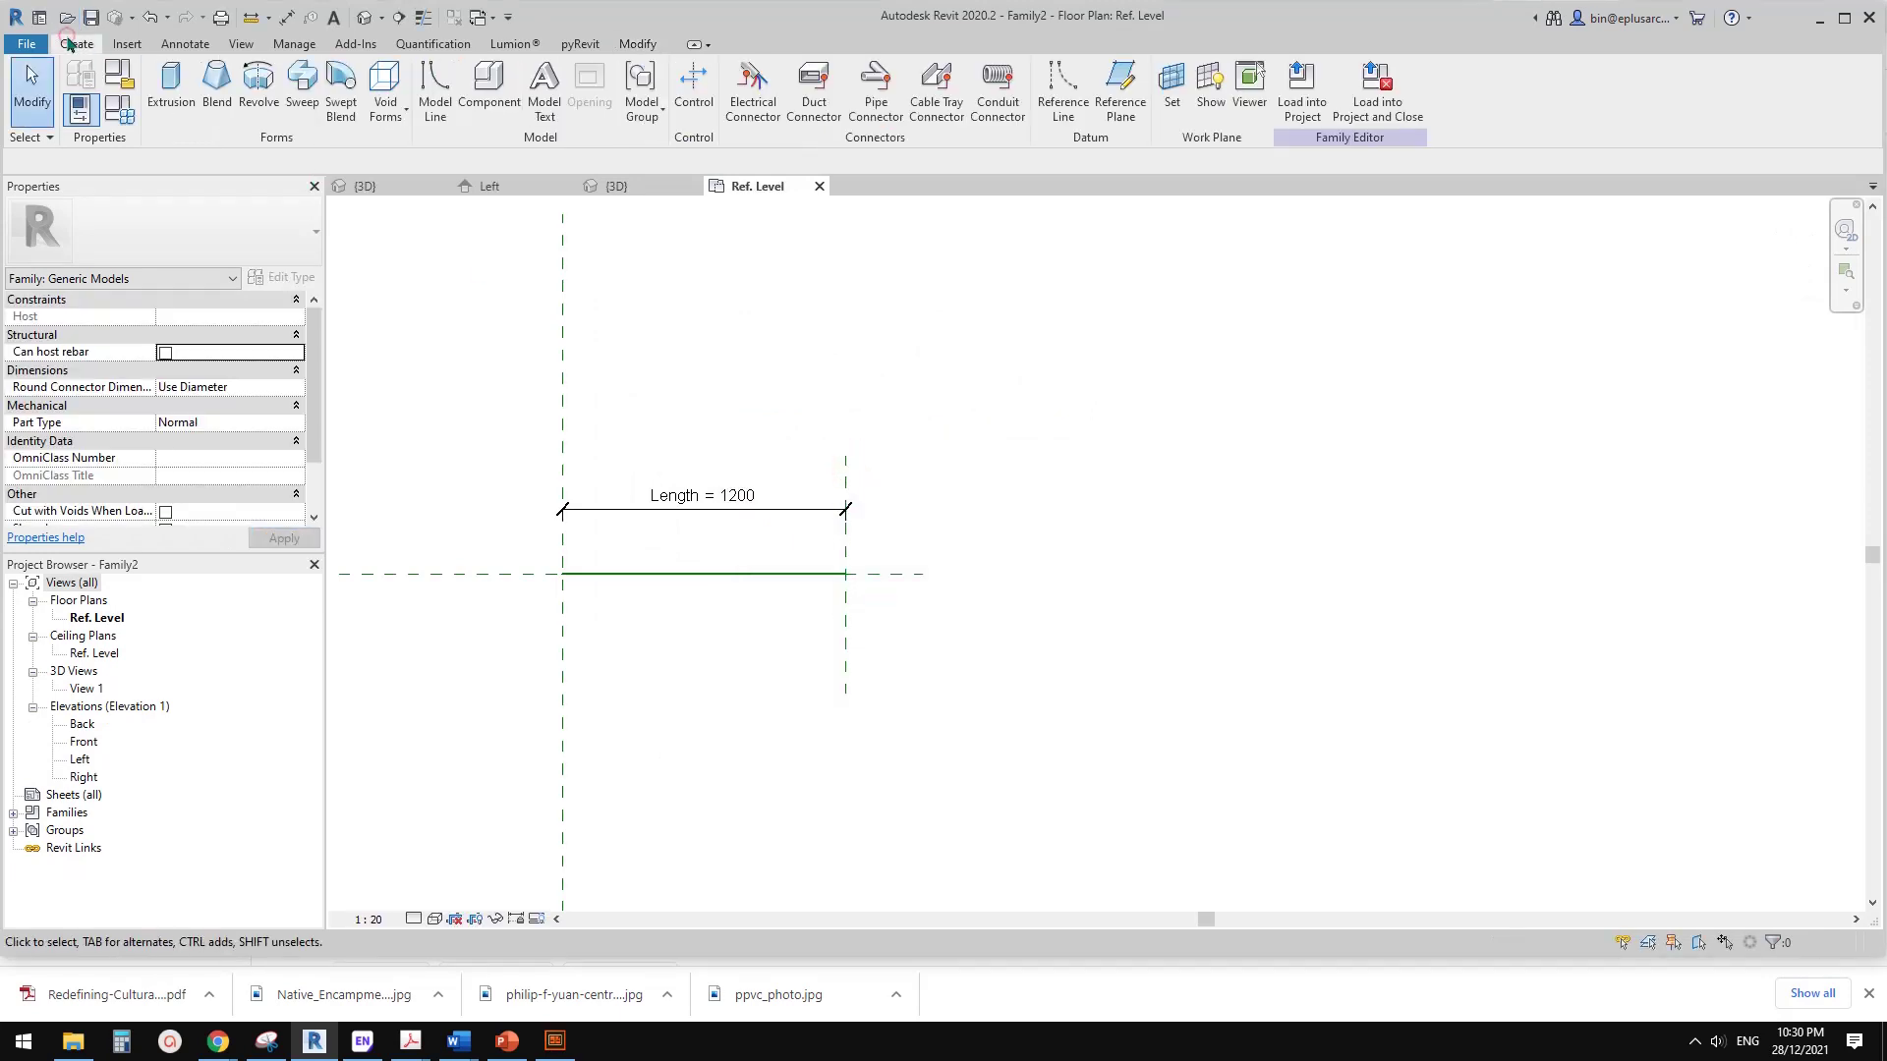
click(490, 93)
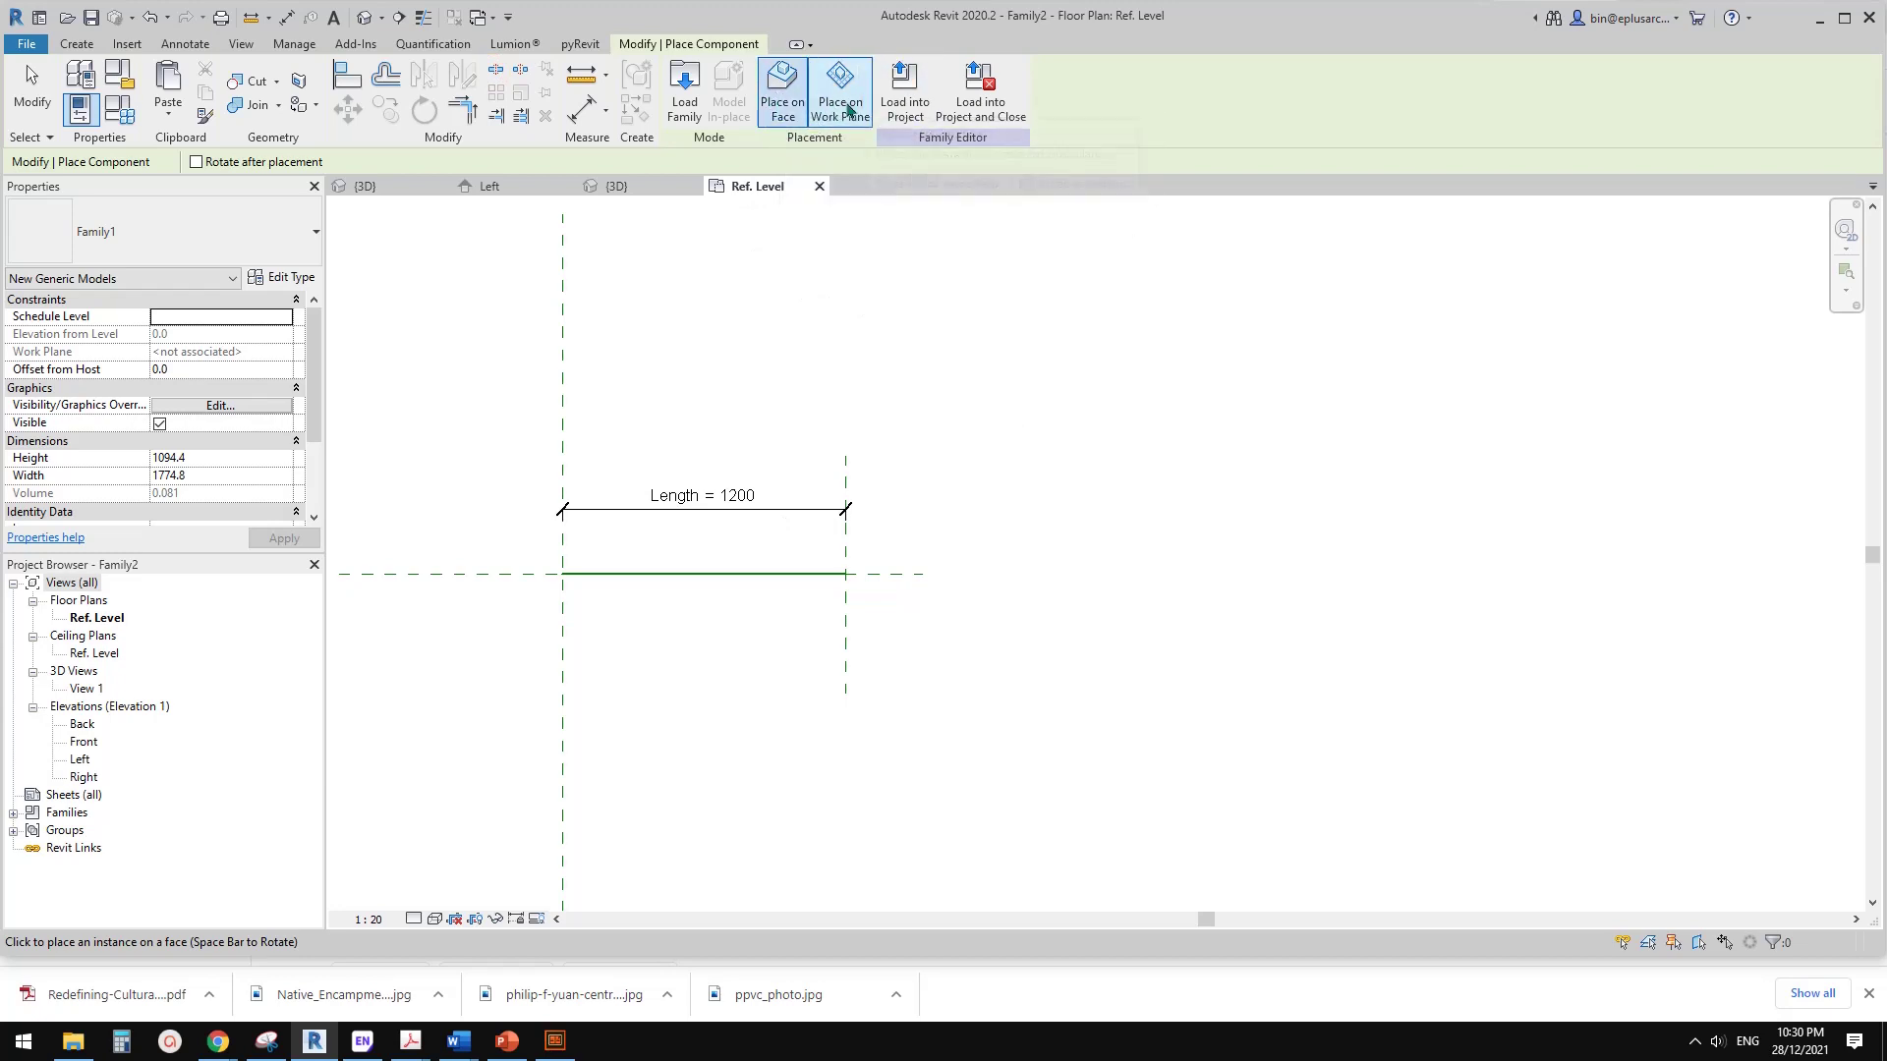
scroll(767, 411, up, 1)
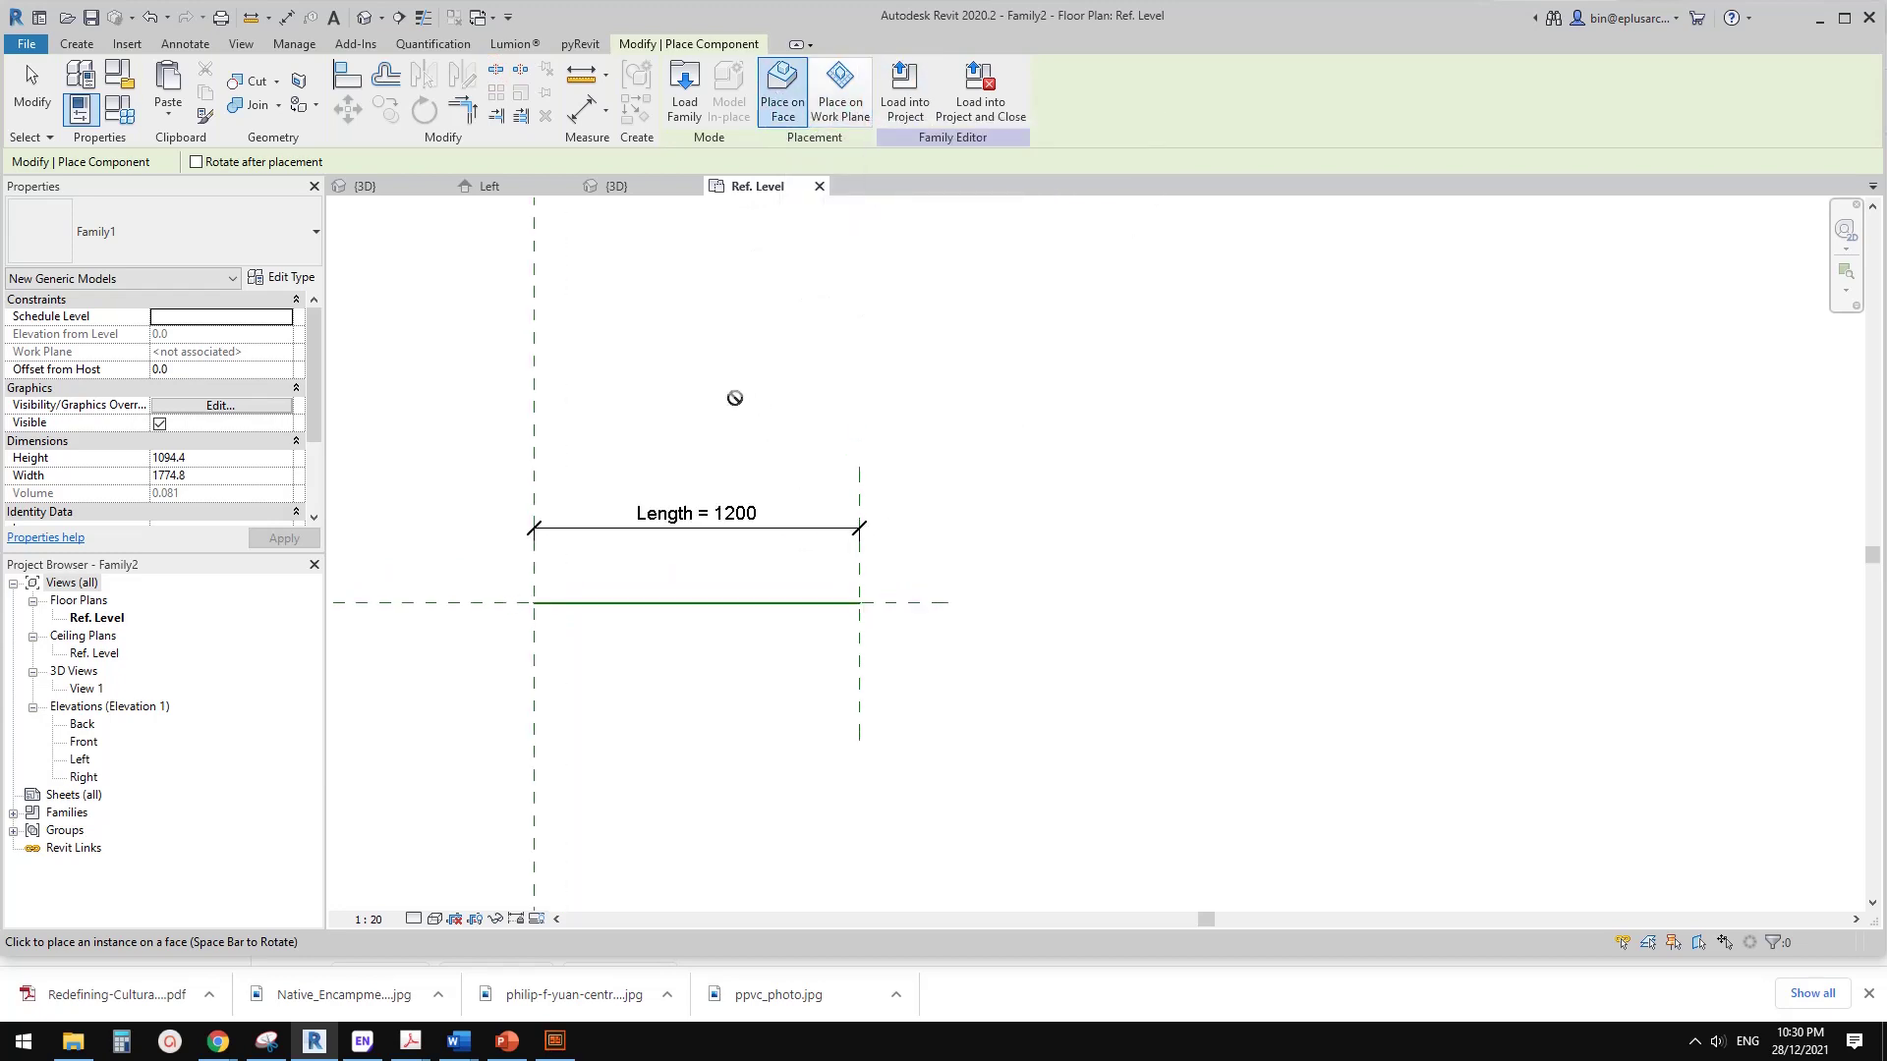
click(839, 104)
click(520, 163)
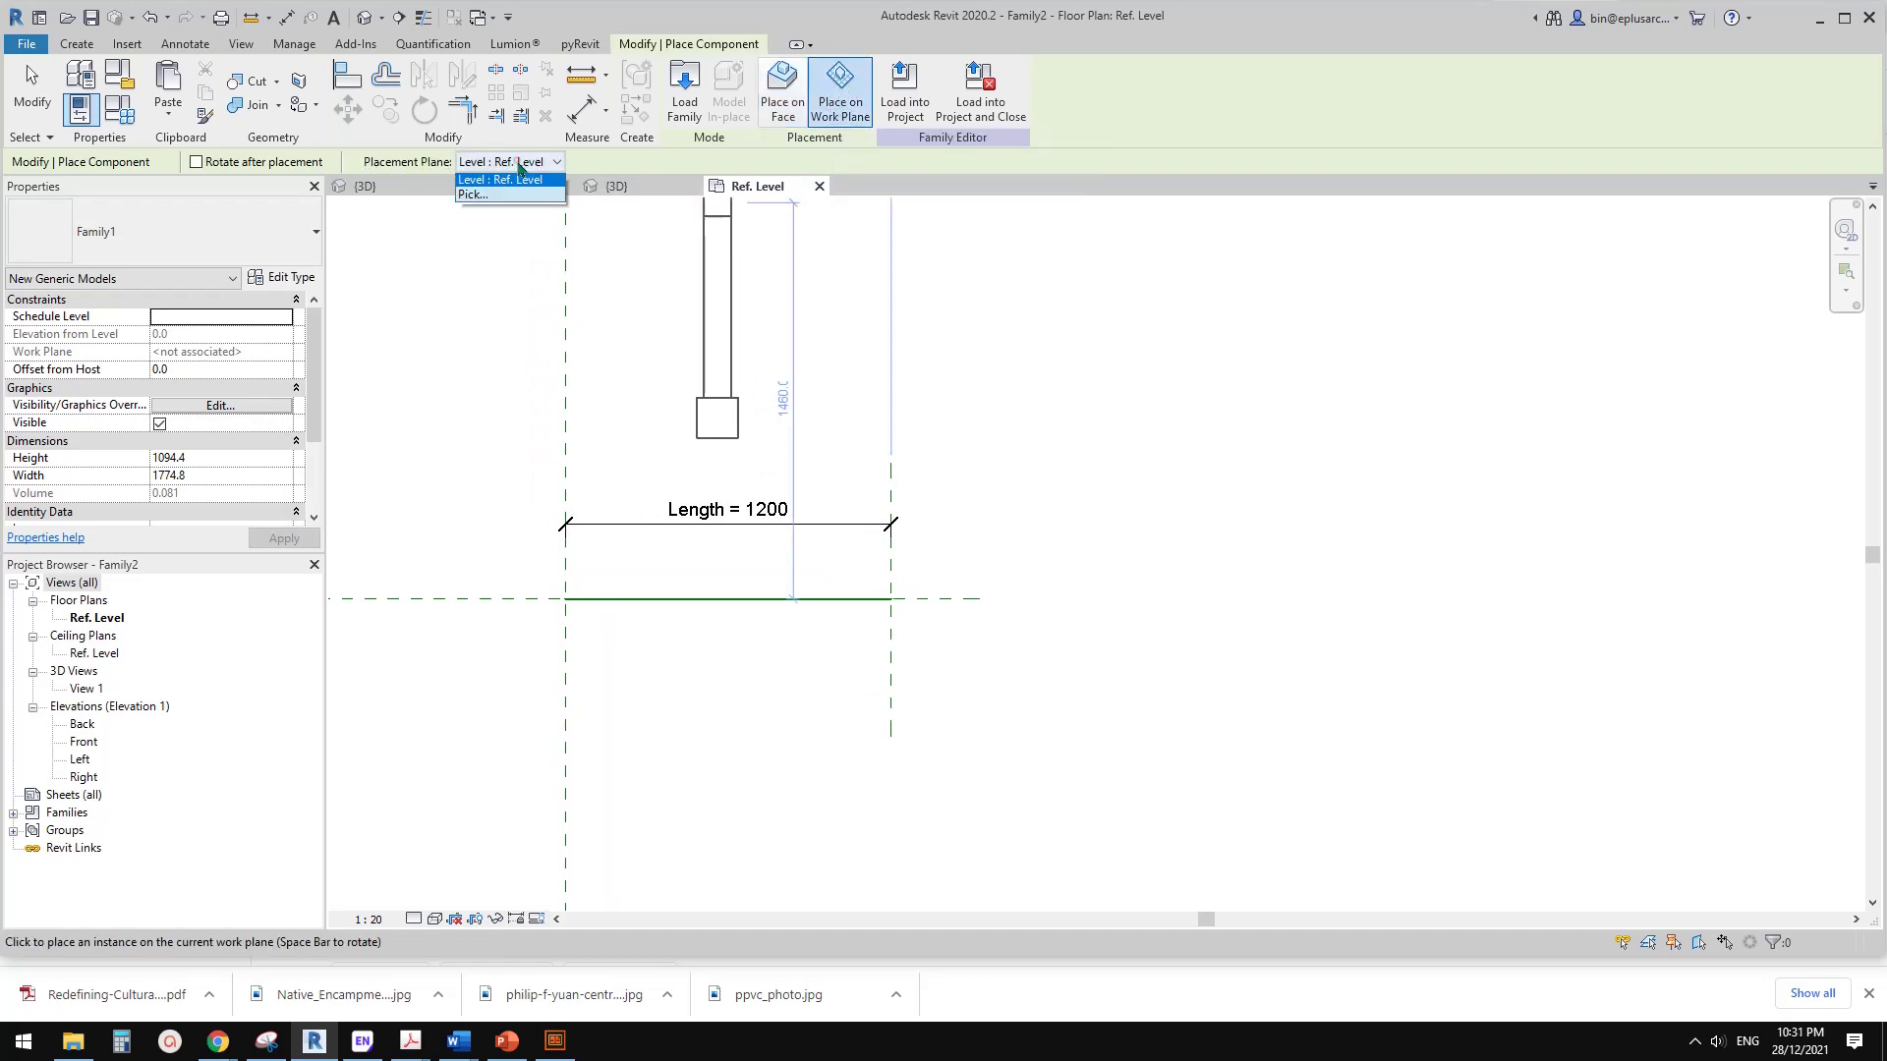
click(481, 198)
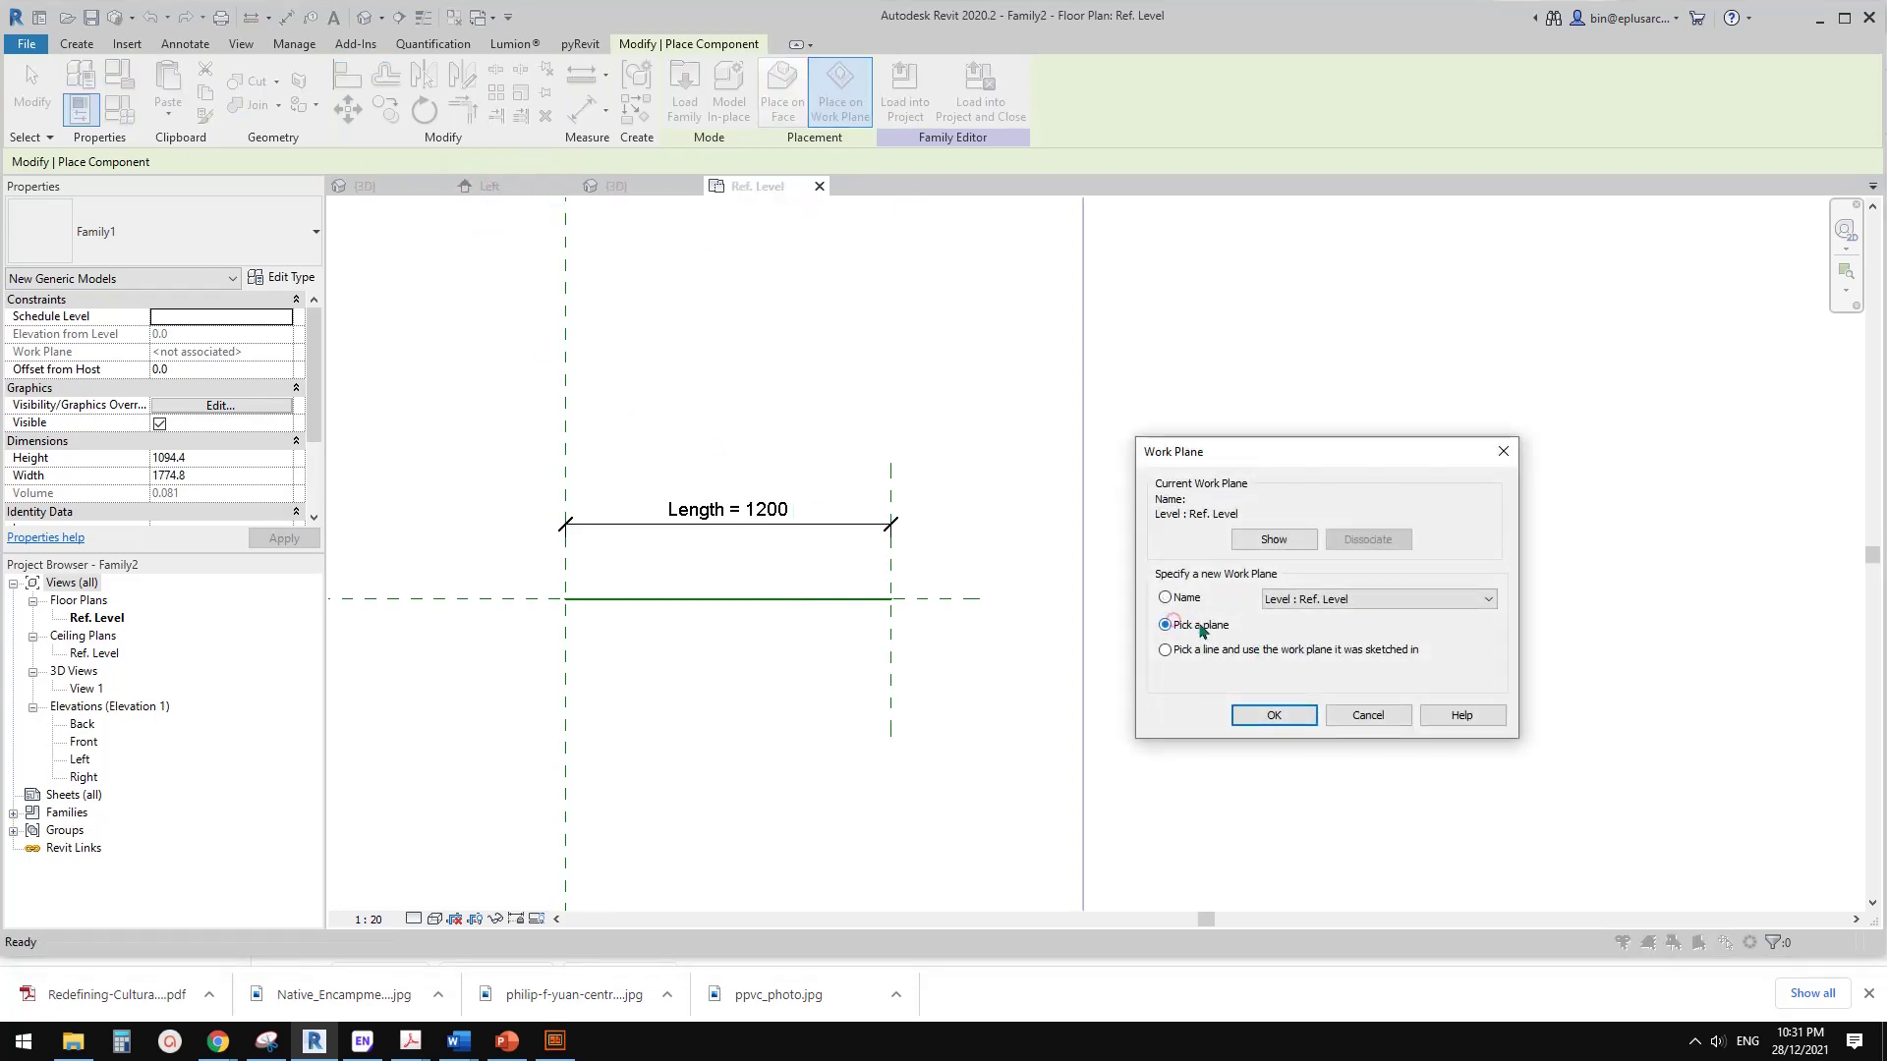
click(1273, 715)
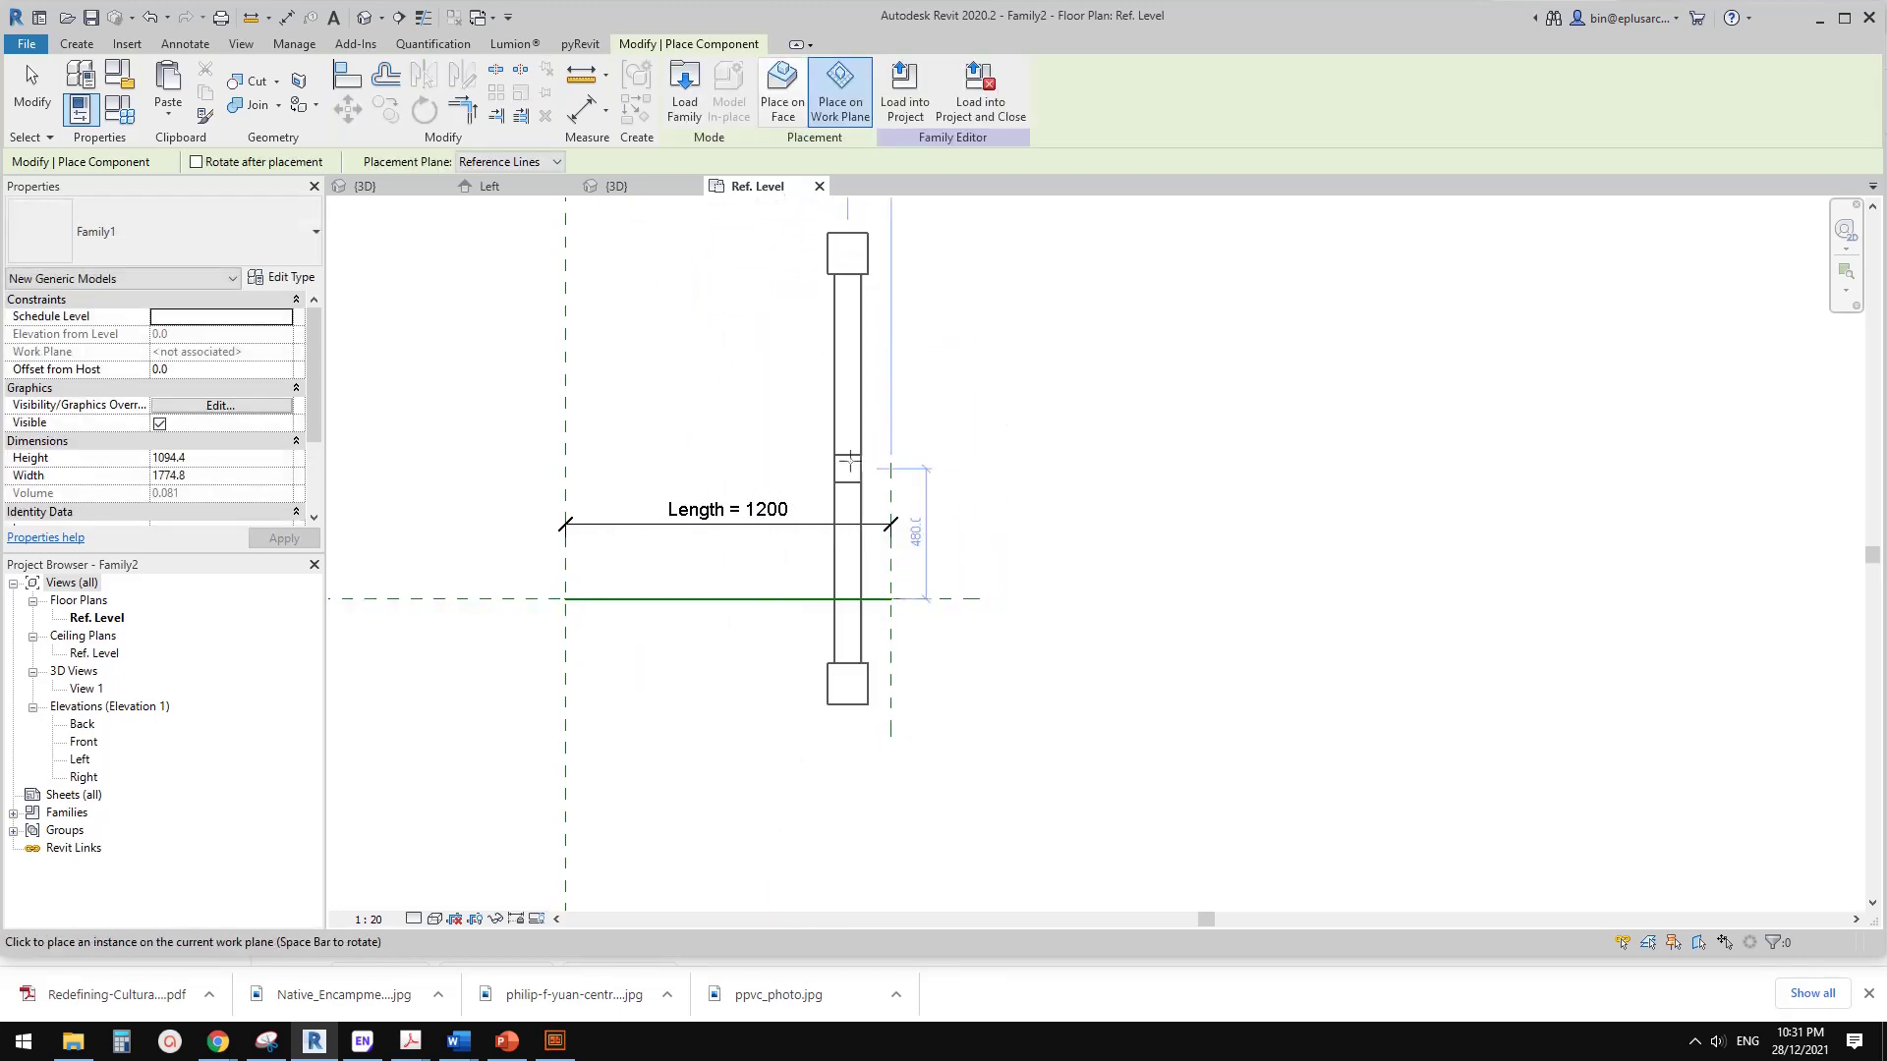
- Rotate the Family1 panel parallel to the reference line and place one instance on it, about 300 mm from the Right reference plane
key(space)
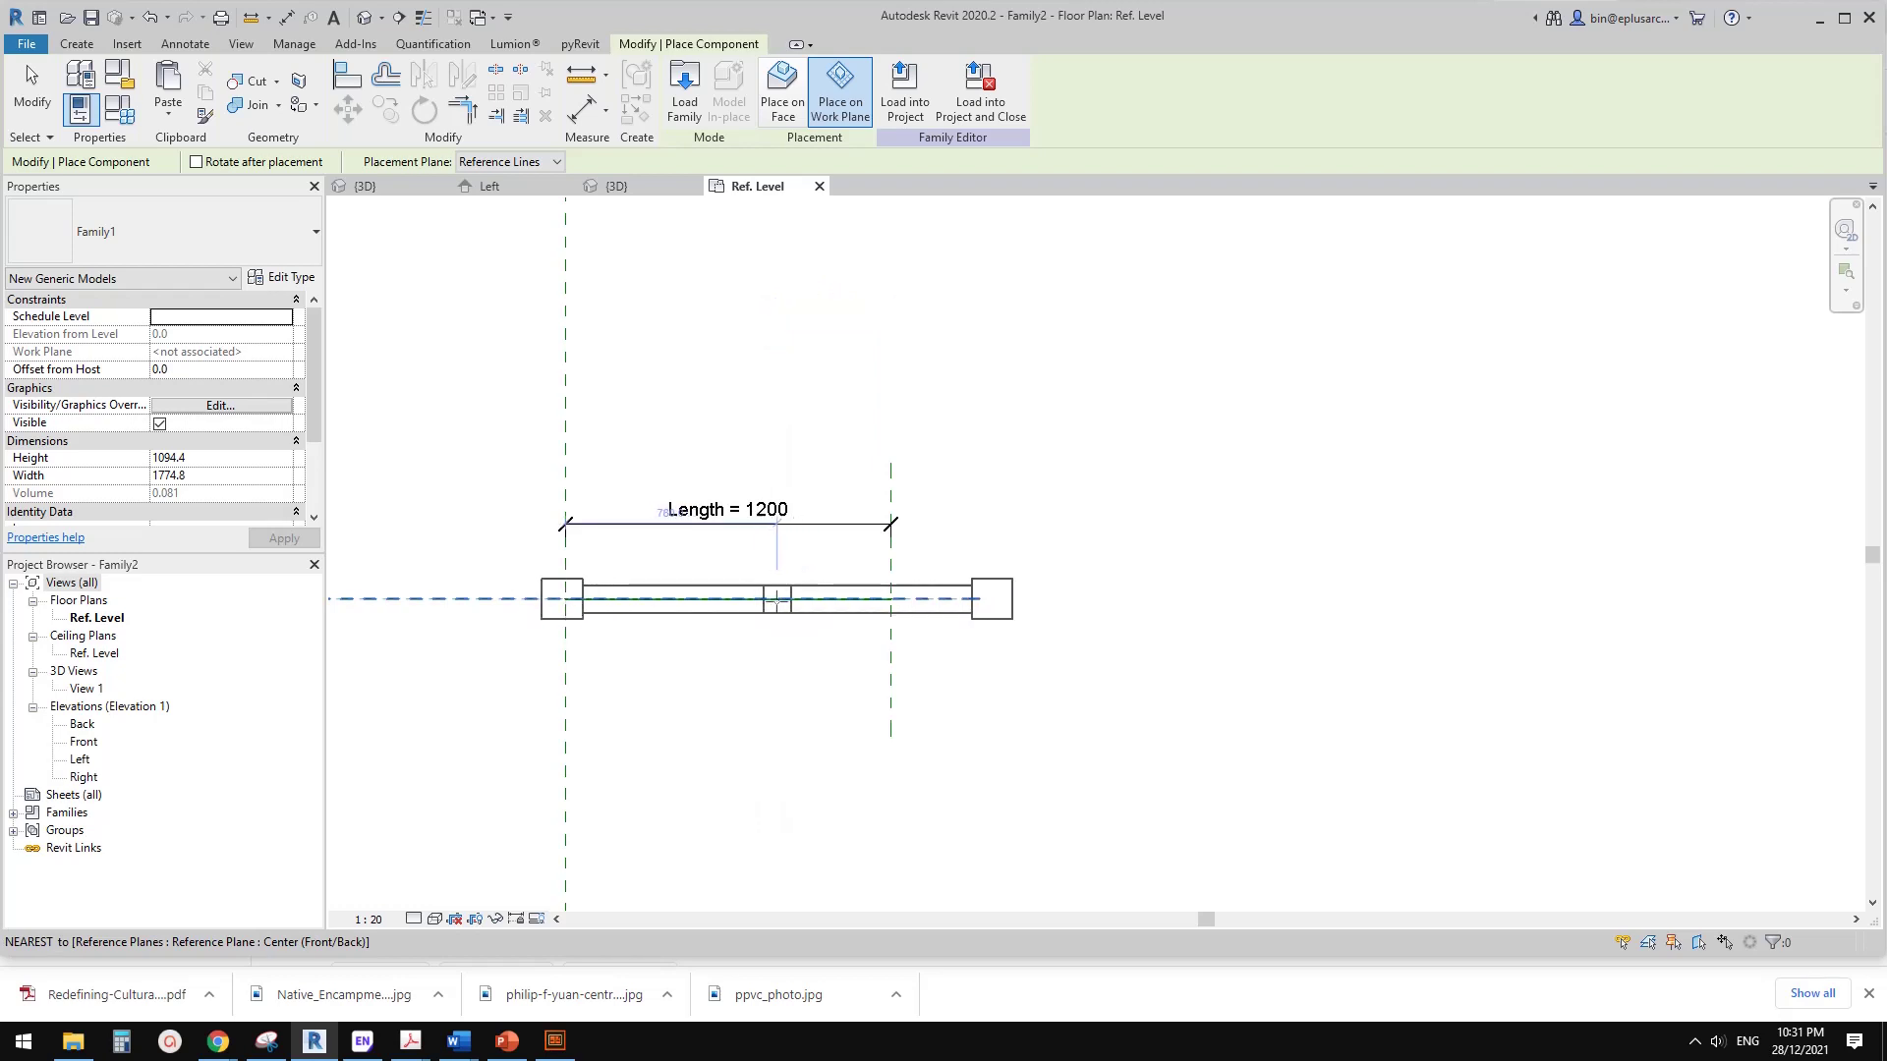
key(space)
key(space)
key(space)
key(space)
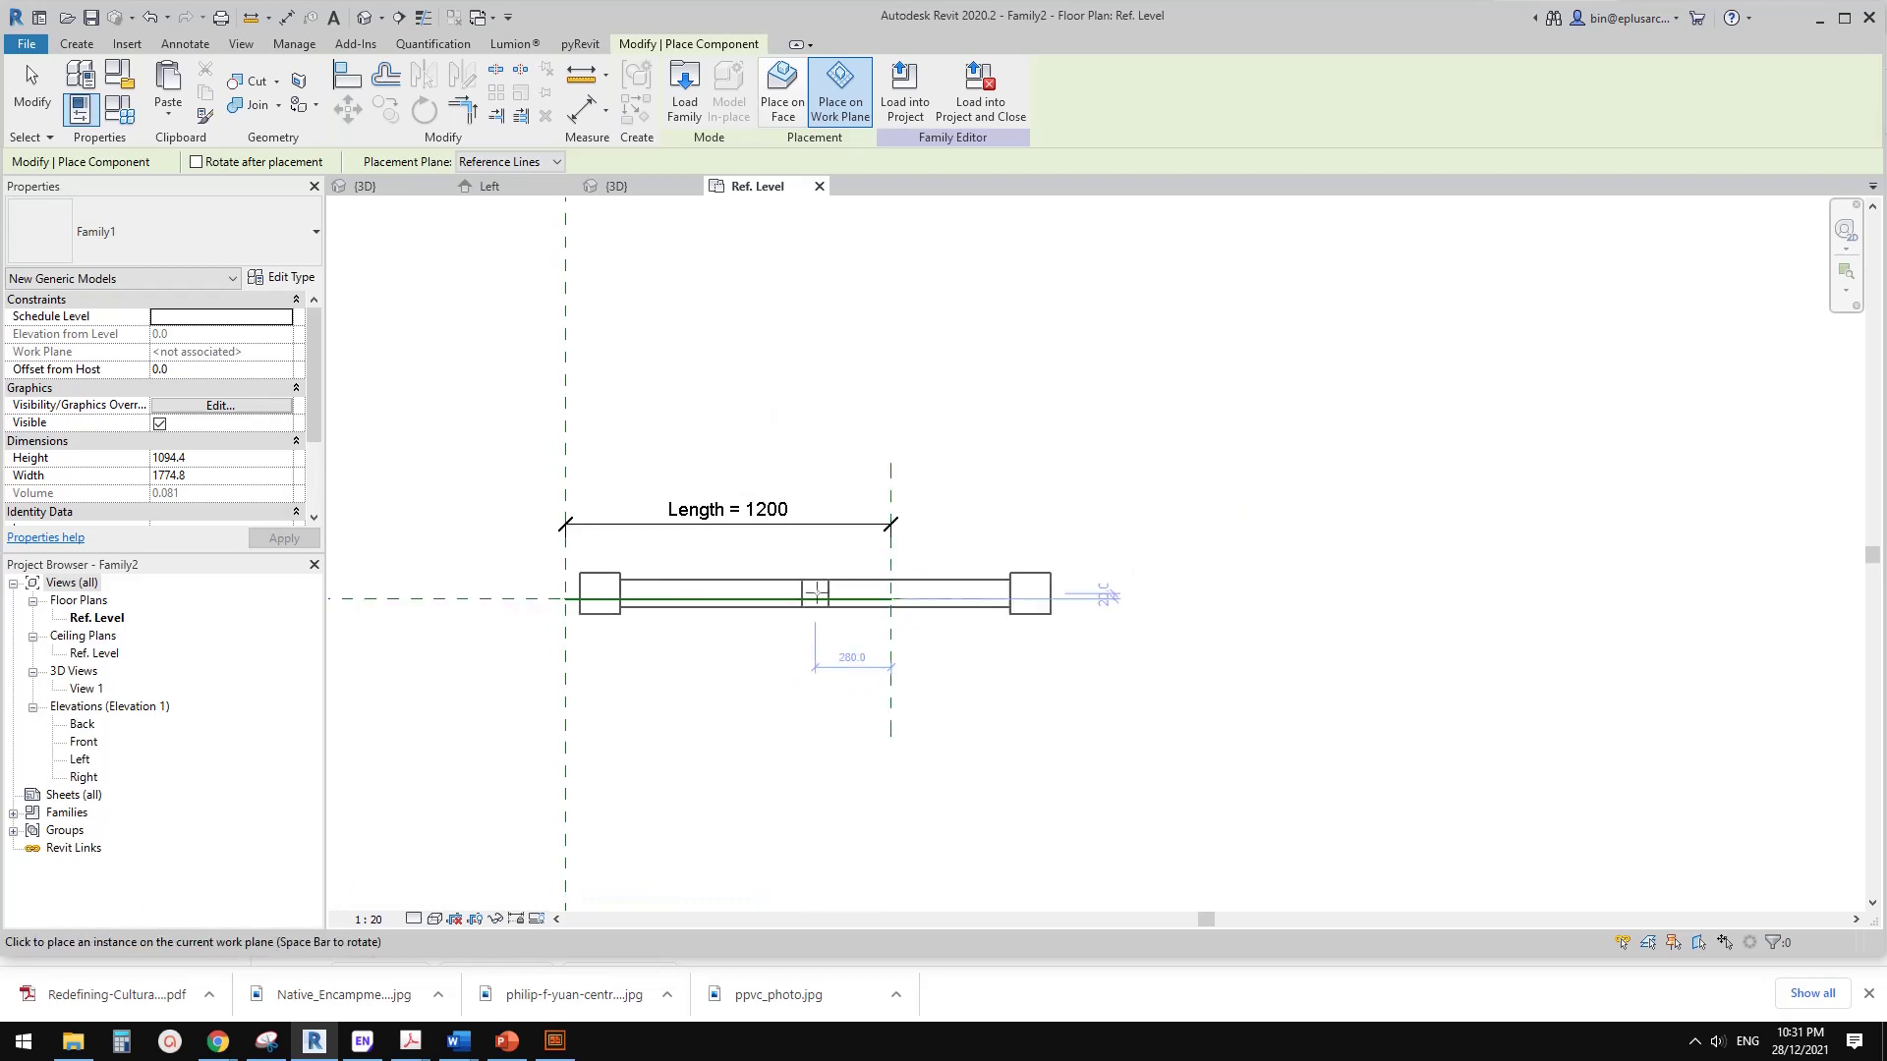
click(810, 599)
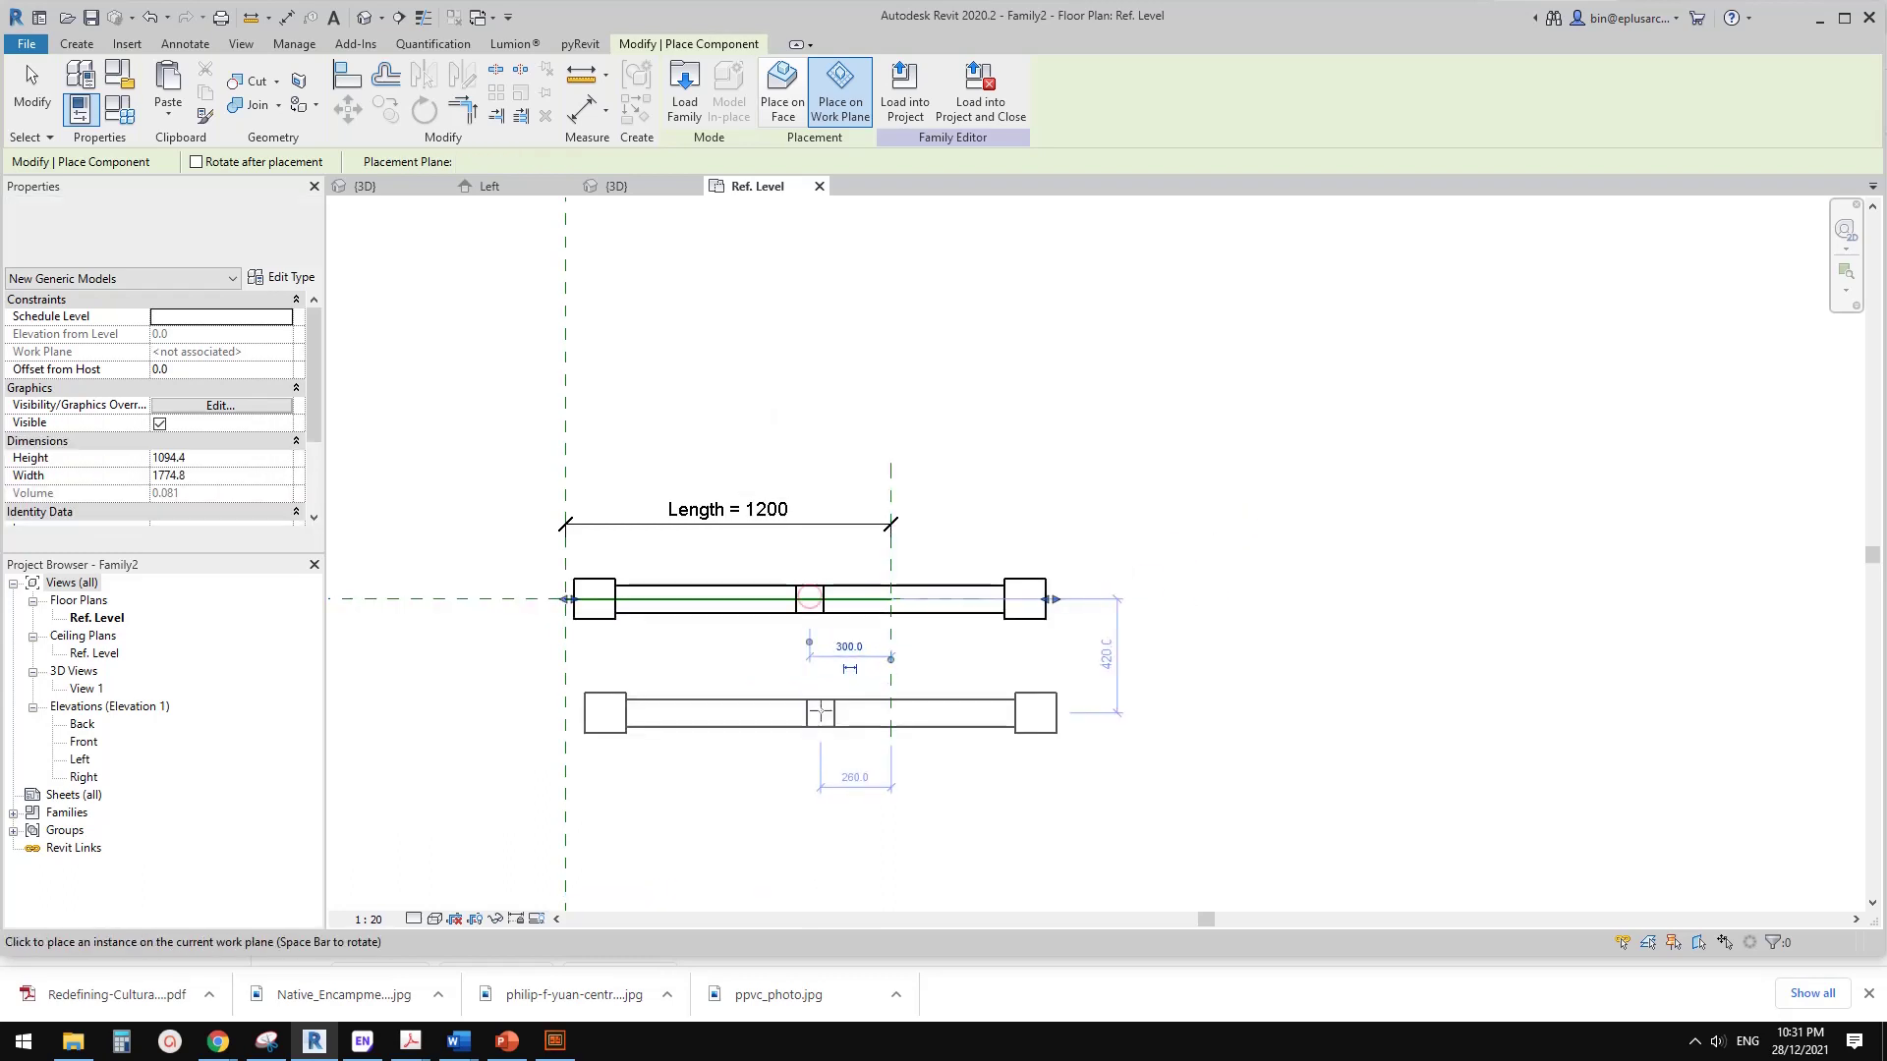
key(Escape)
- Set the Length dimension to 3000 by driving the Right reference plane
middle_drag(865, 668, 906, 543)
scroll(906, 543, up, 1)
scroll(923, 548, down, 1)
click(856, 587)
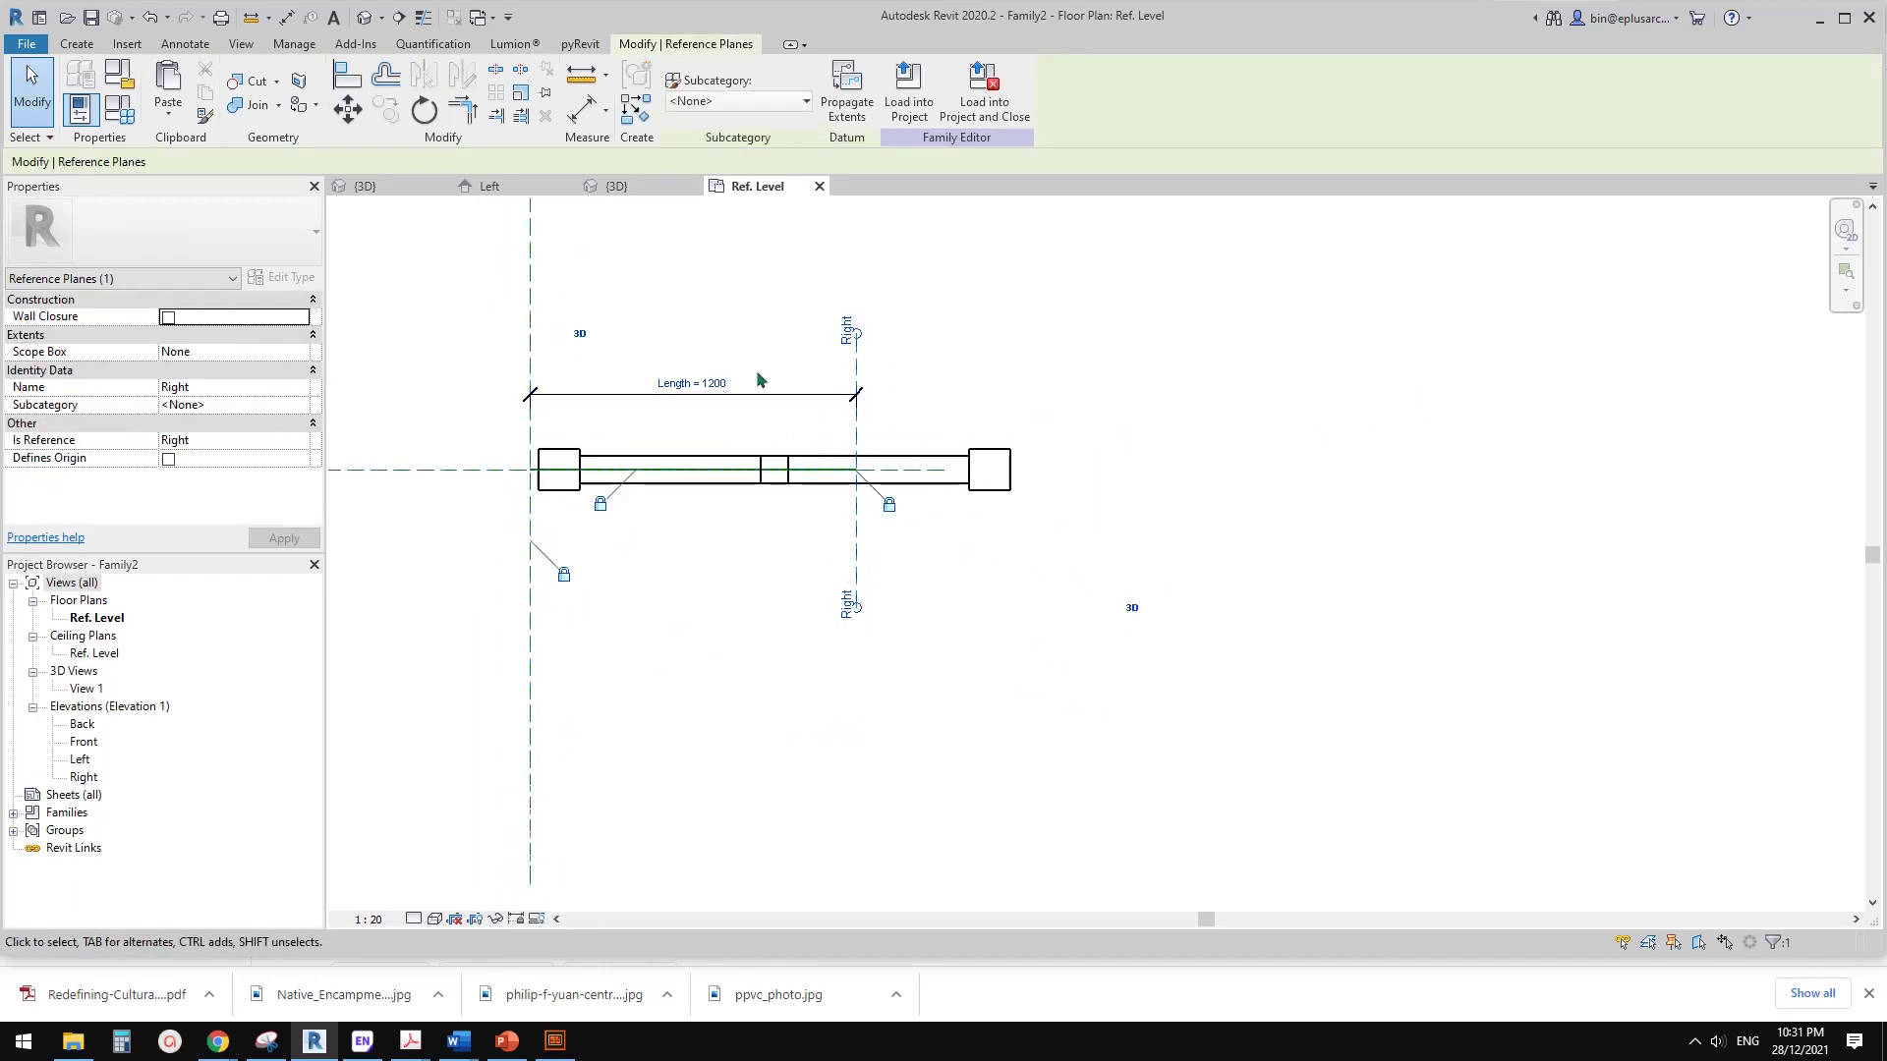
click(691, 383)
text(3000)
key(Return)
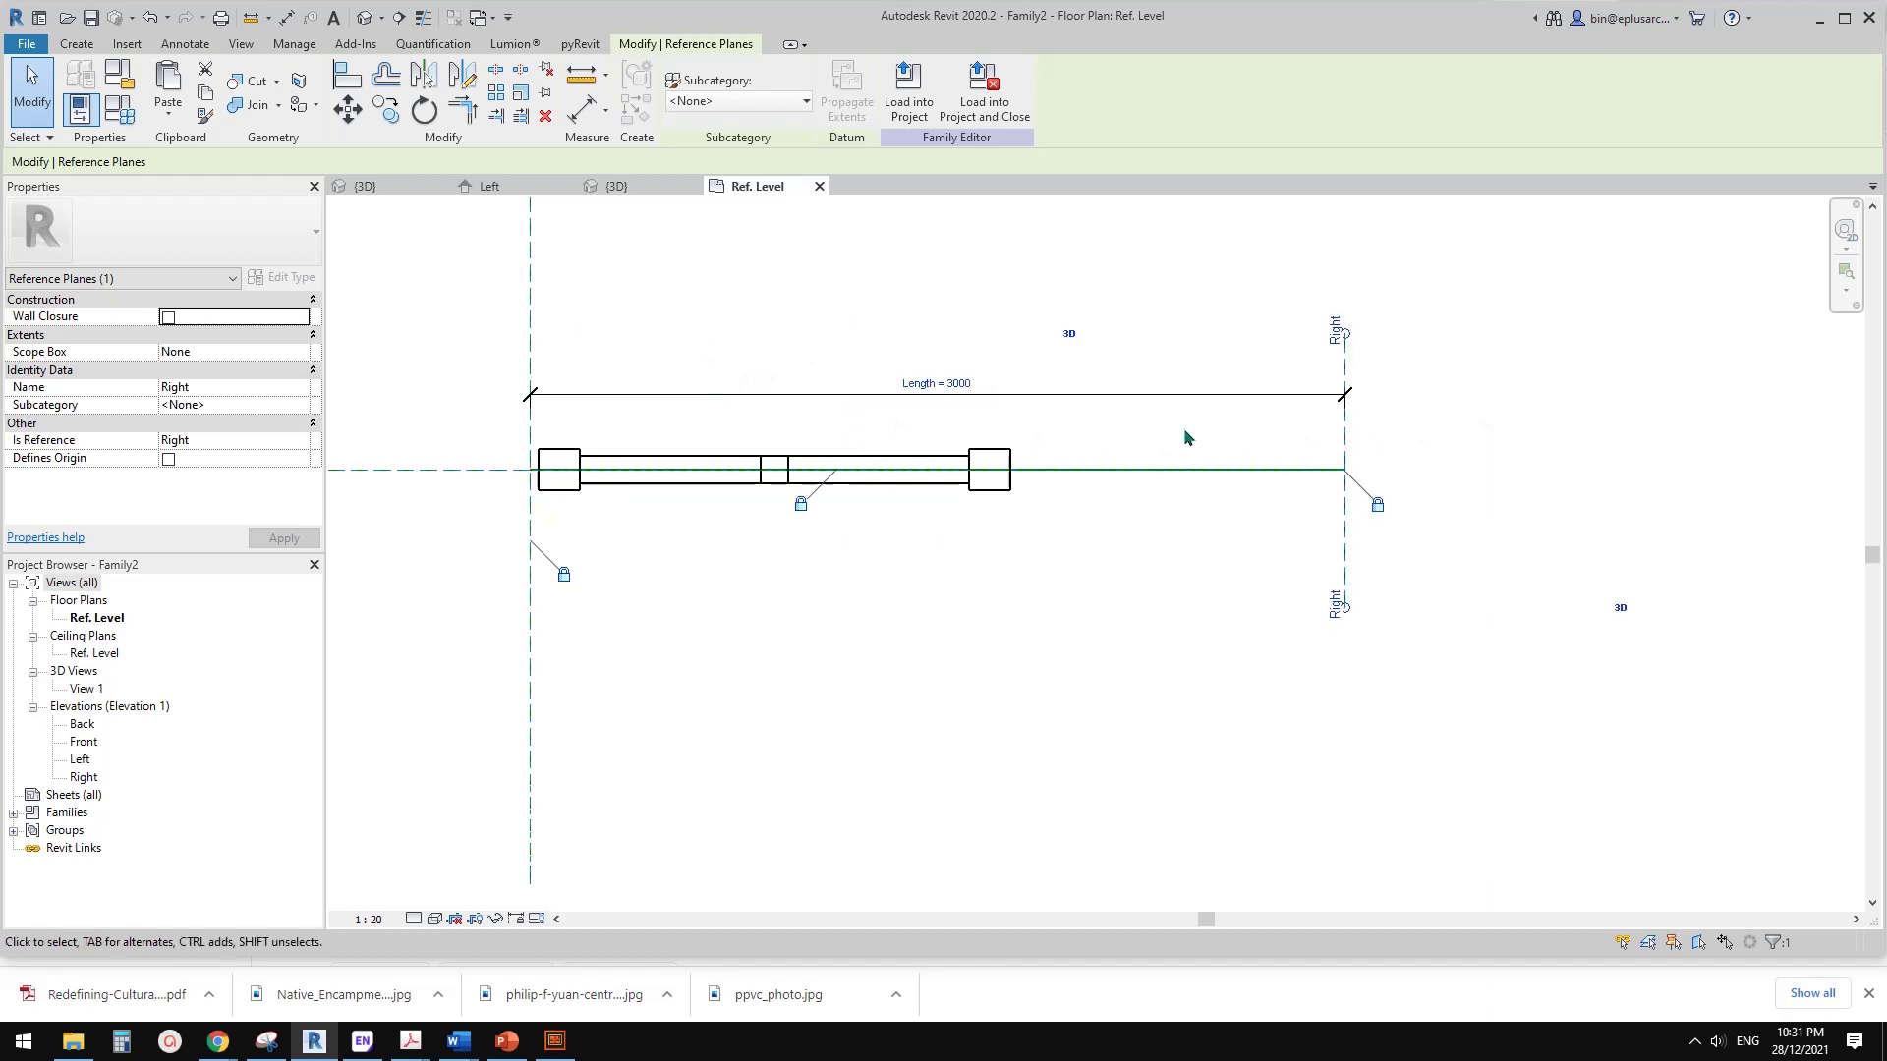
click(1184, 432)
- Shorten the placed panel to about 988 mm wide and set its Height to 1000
click(1018, 513)
drag(1022, 503, 808, 503)
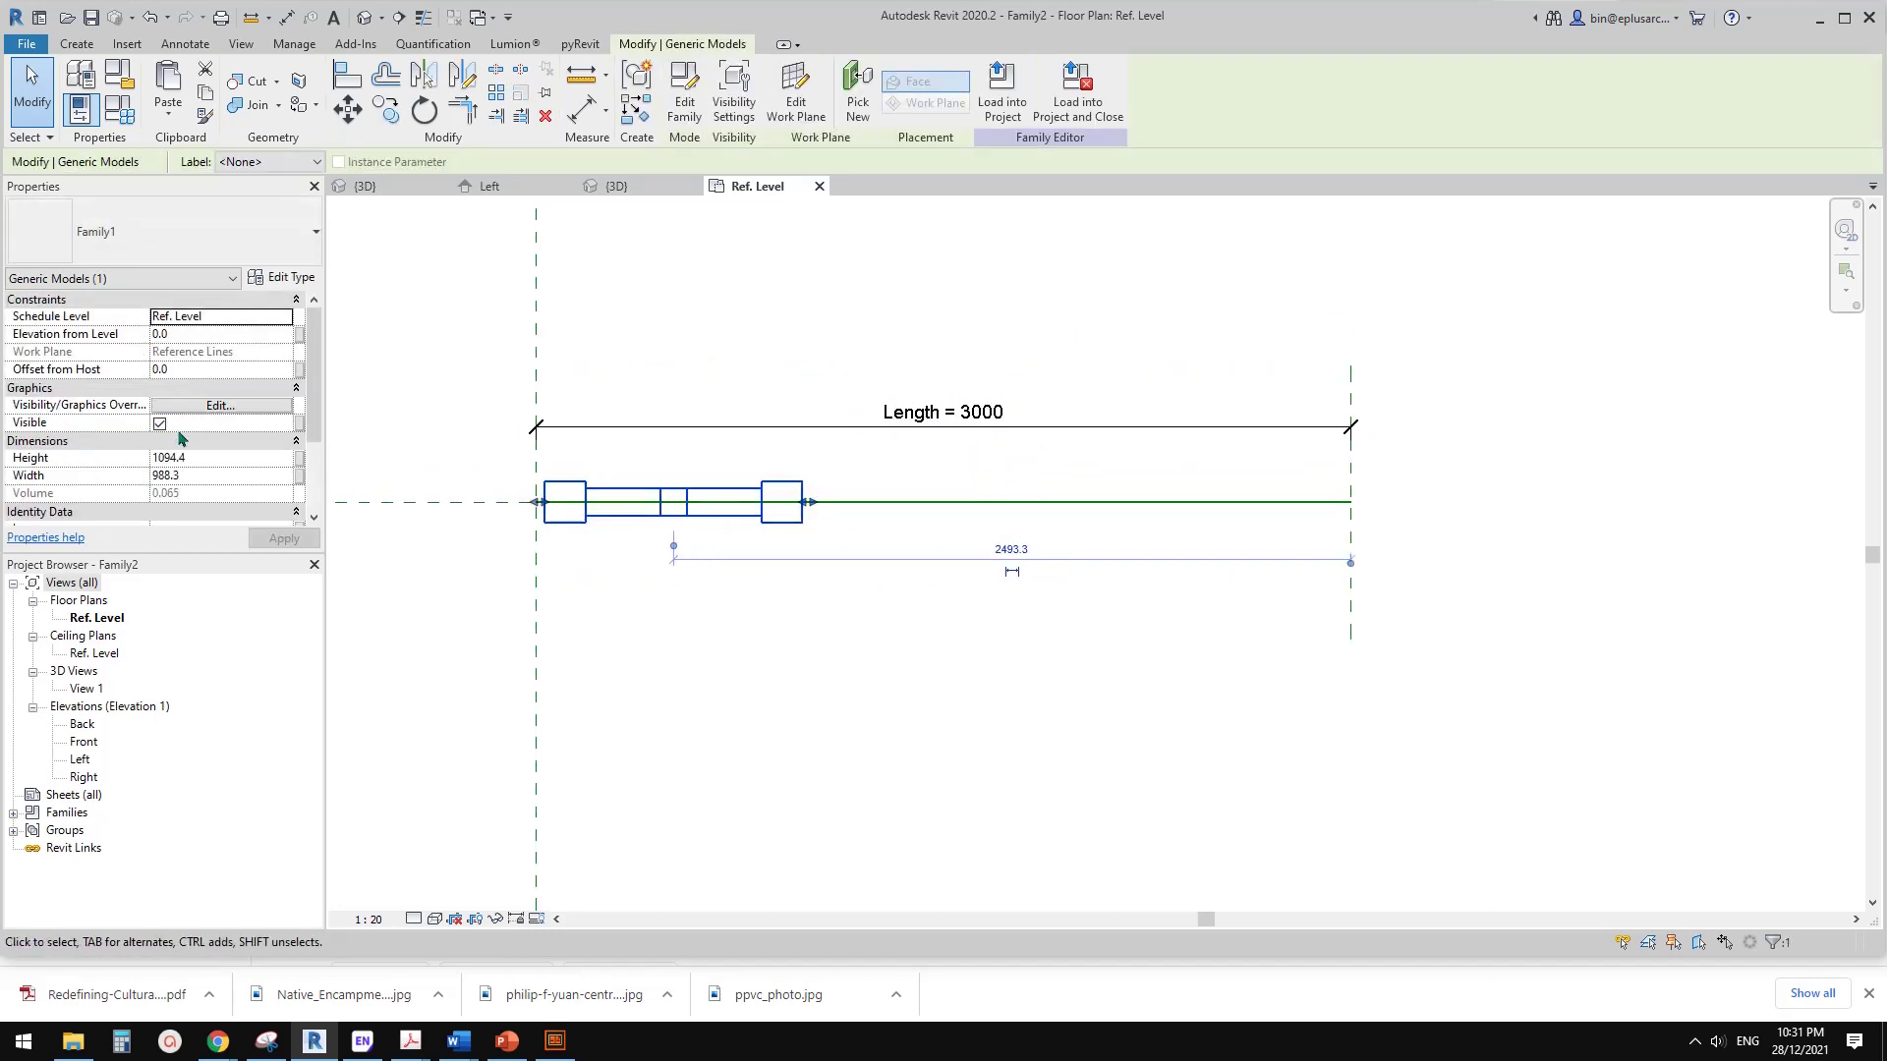
click(194, 459)
text(1000)
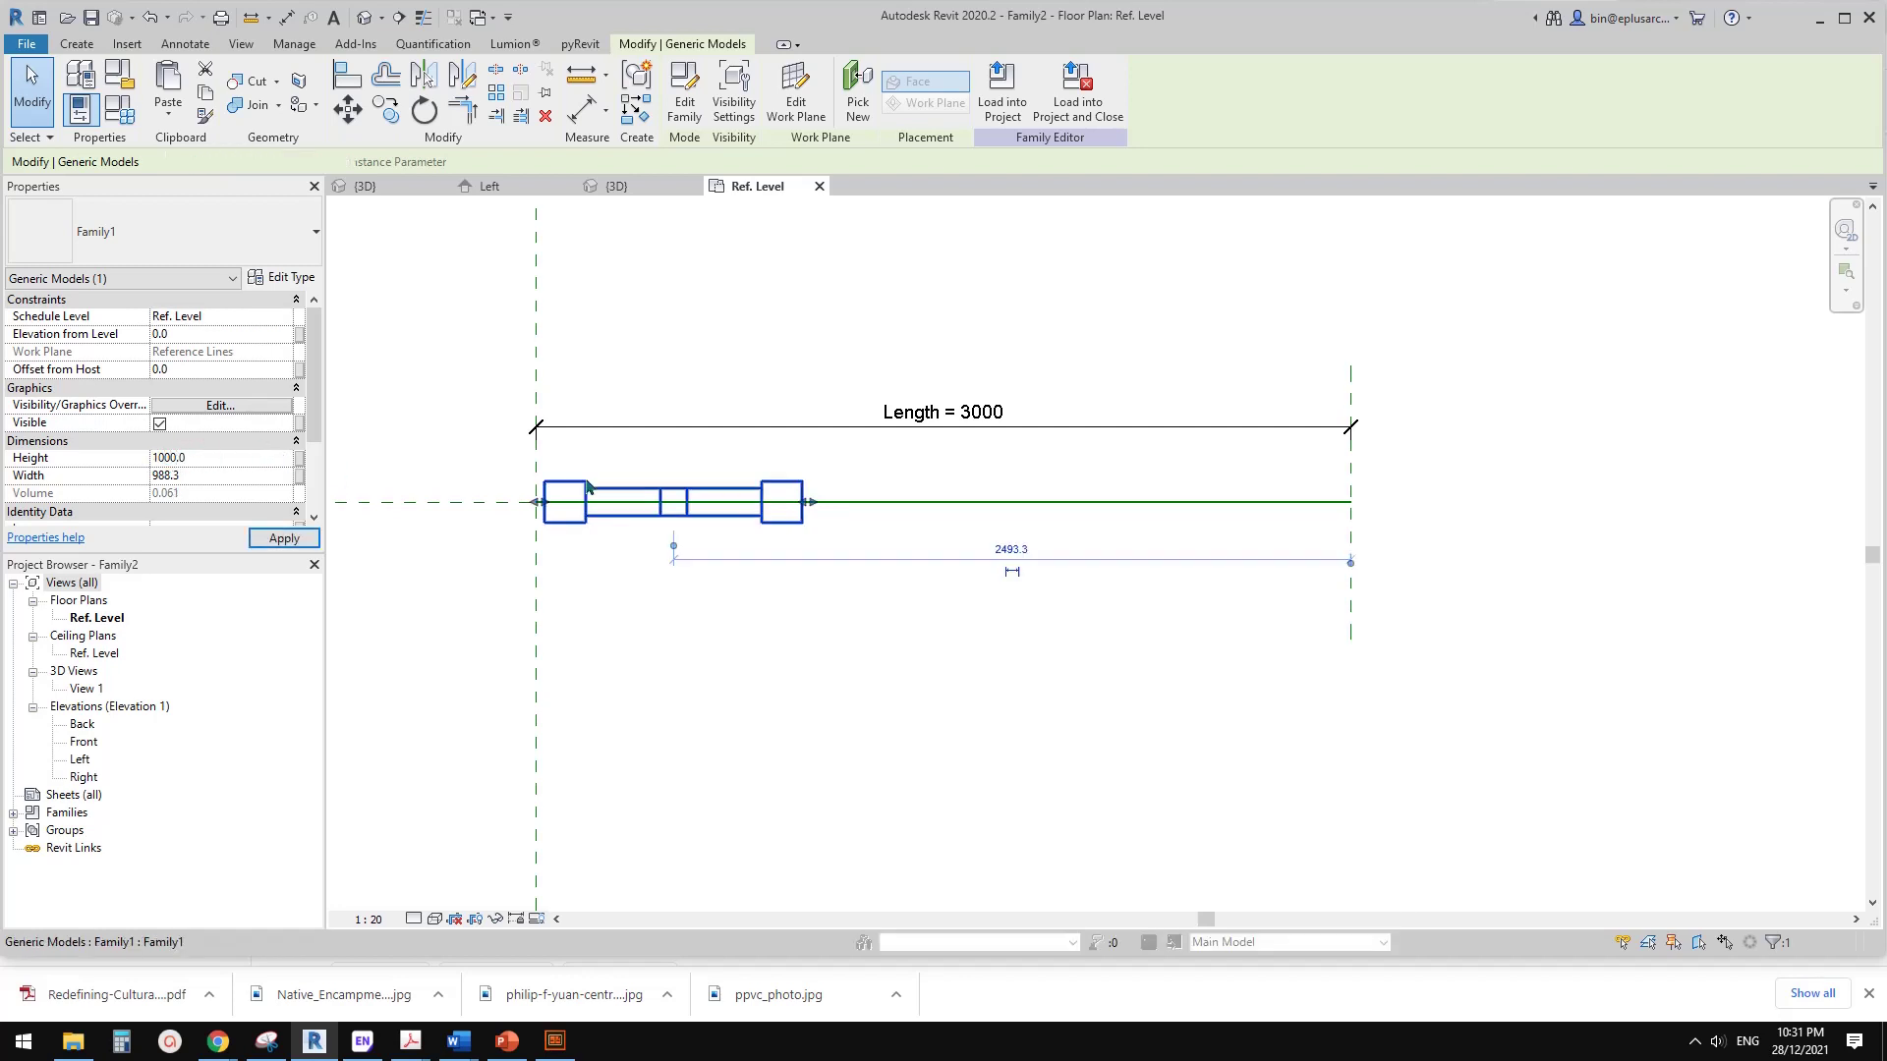
click(610, 496)
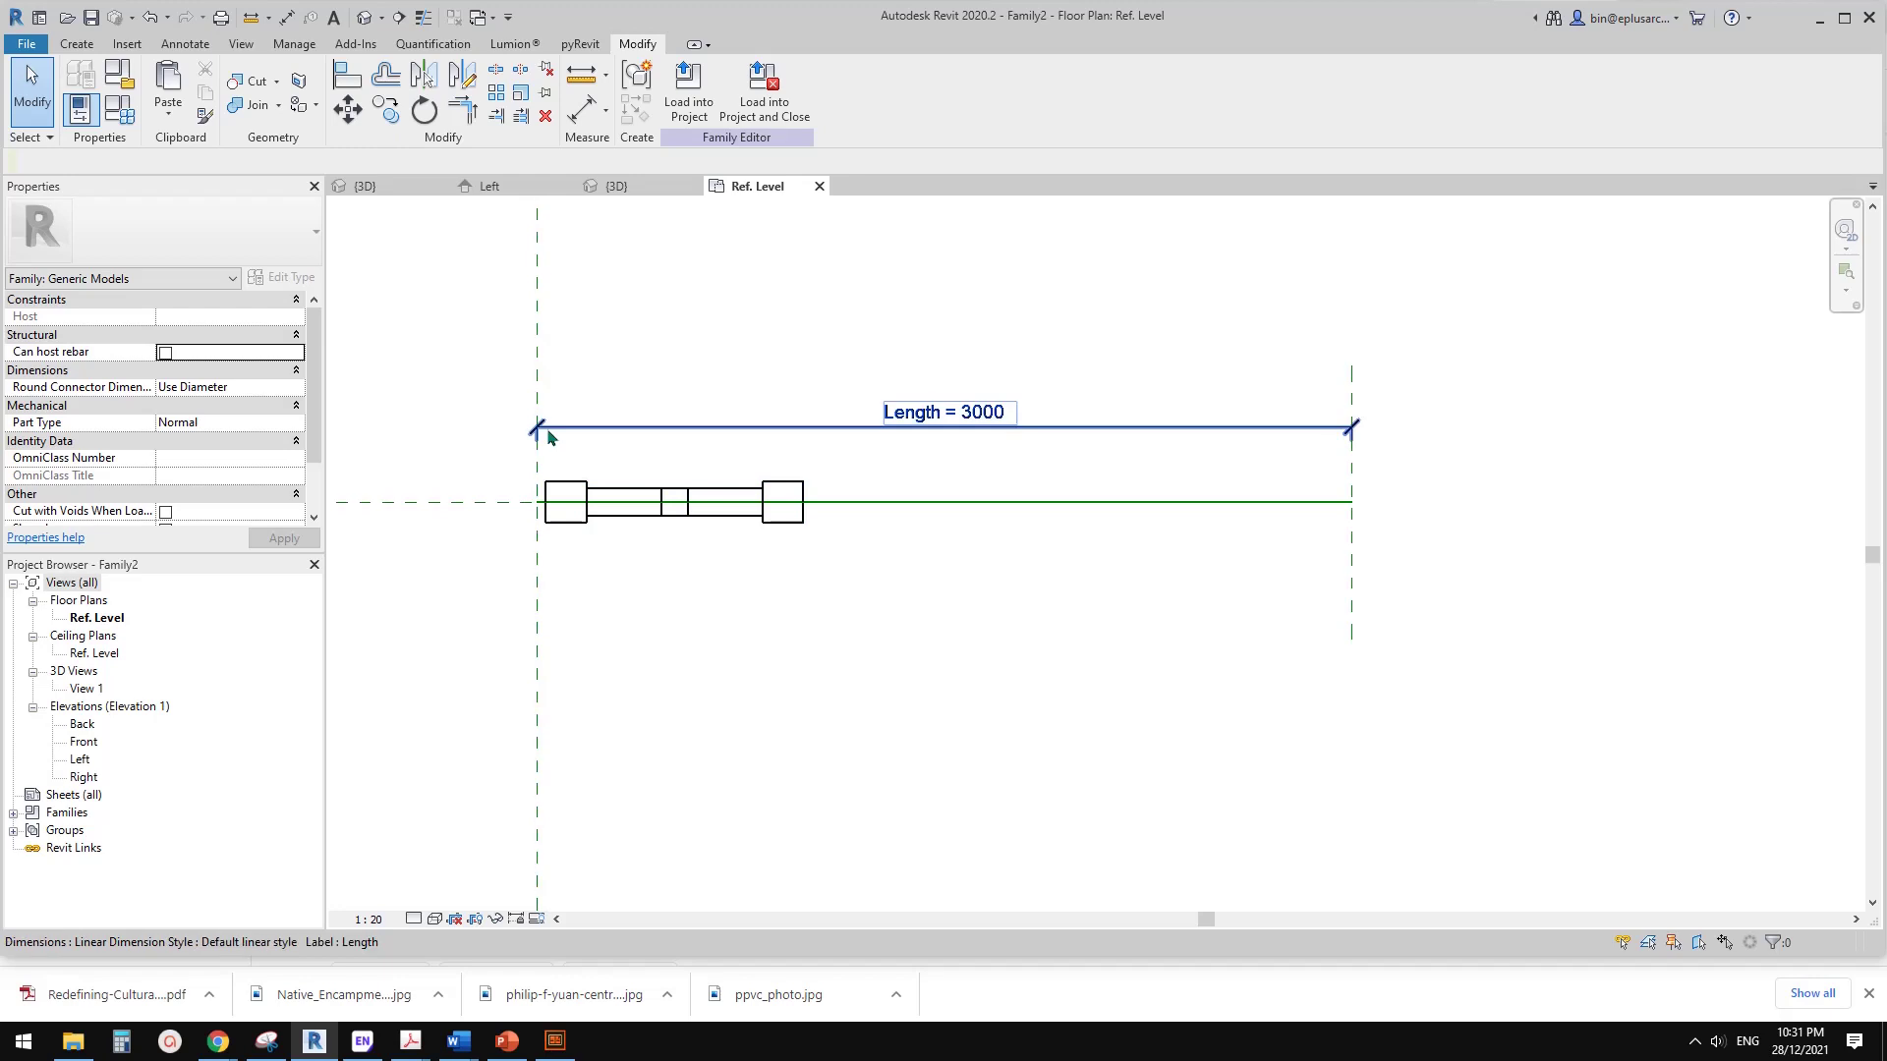
- Shift the panel along the reference line until its centre is about 2433 mm from the Right reference plane
middle_drag(602, 485, 577, 510)
click(688, 524)
click(688, 524)
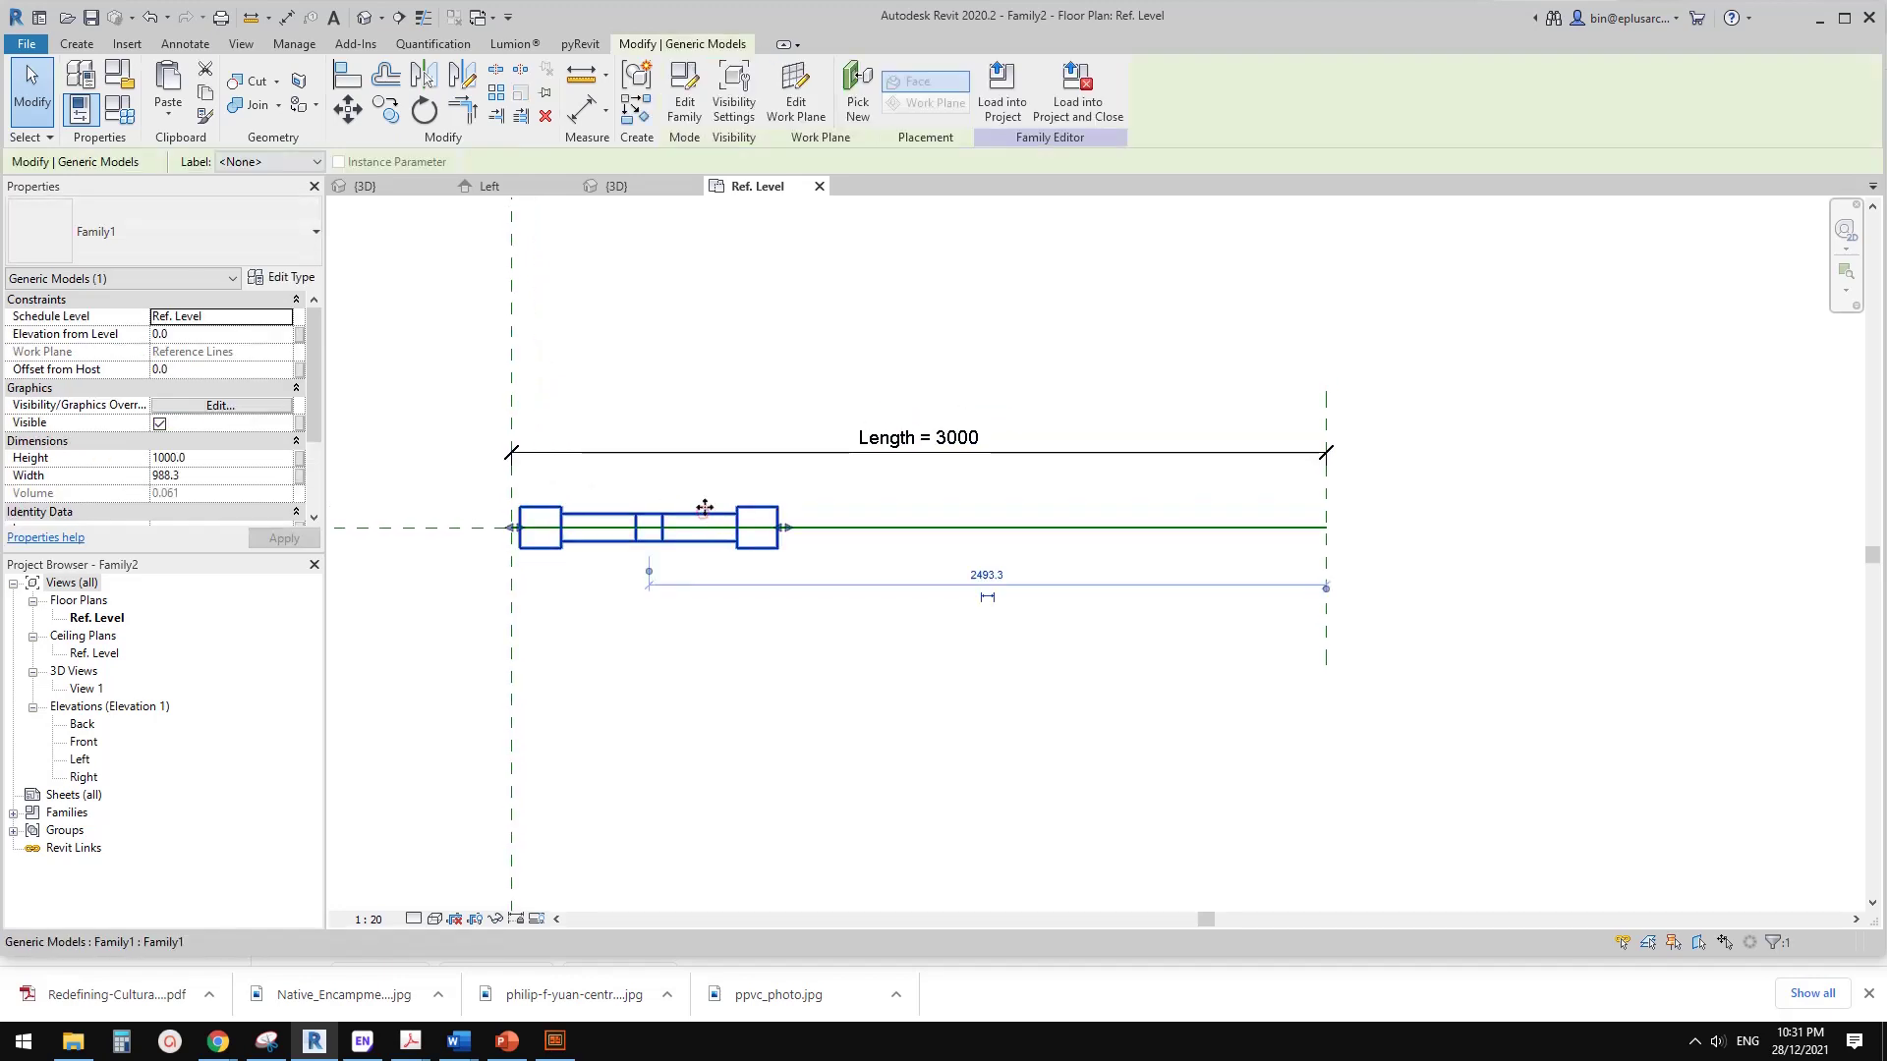
middle_drag(688, 524, 679, 531)
drag(693, 526, 741, 516)
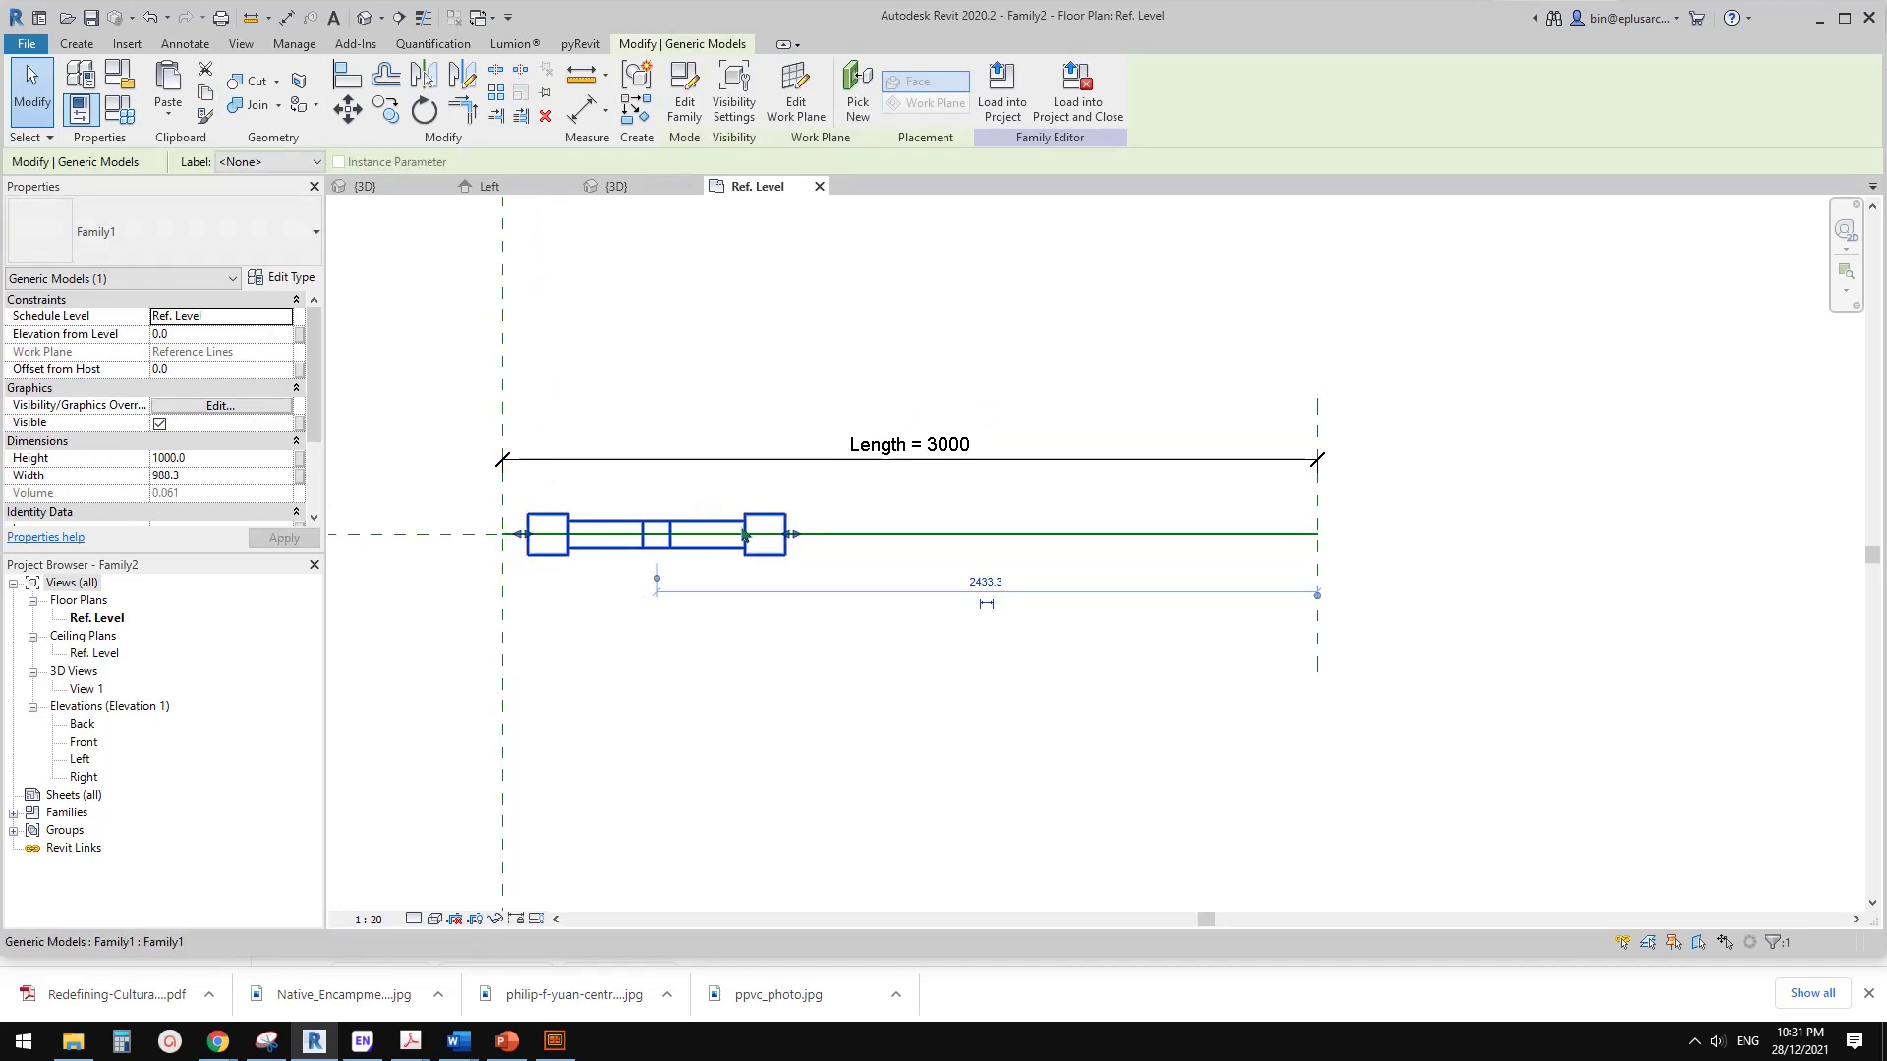
click(713, 518)
- Array the panel linearly along the reference line as 2 grouped members, placing the last one near the line's far end
click(599, 536)
key(a)
key(r)
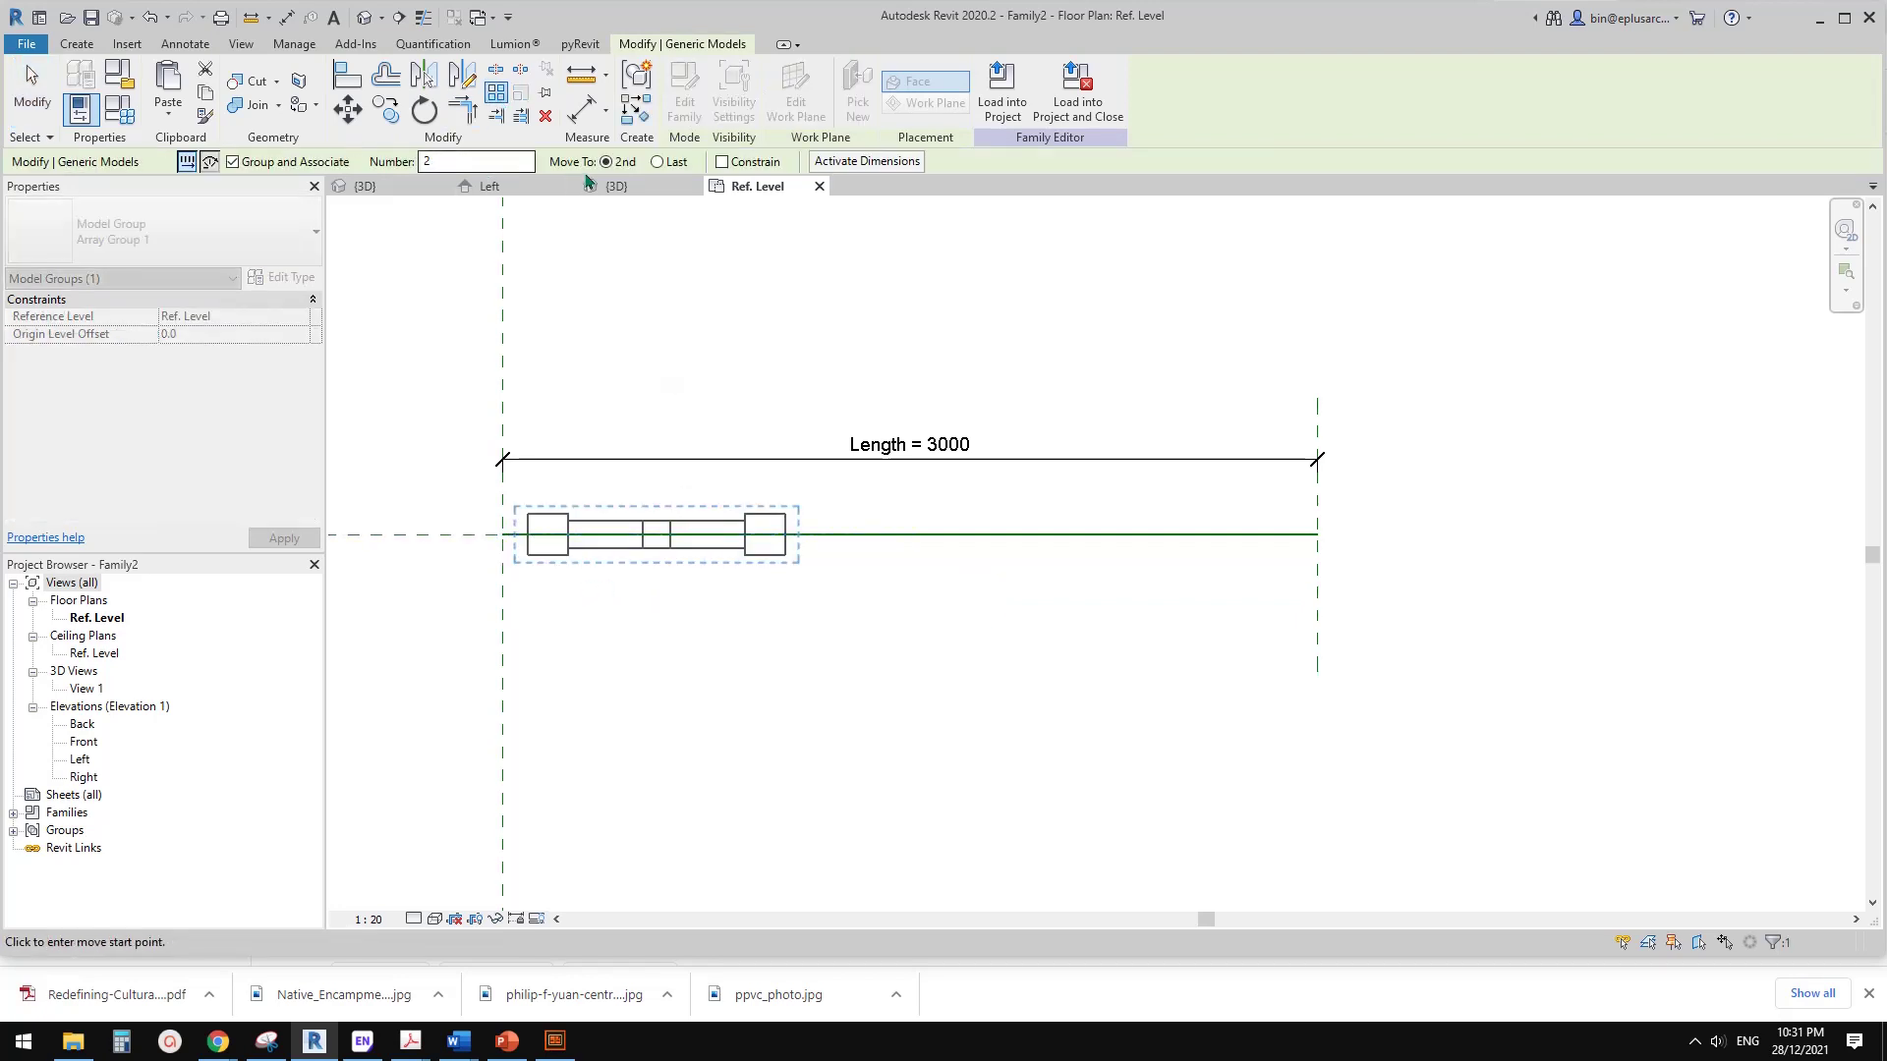
click(656, 161)
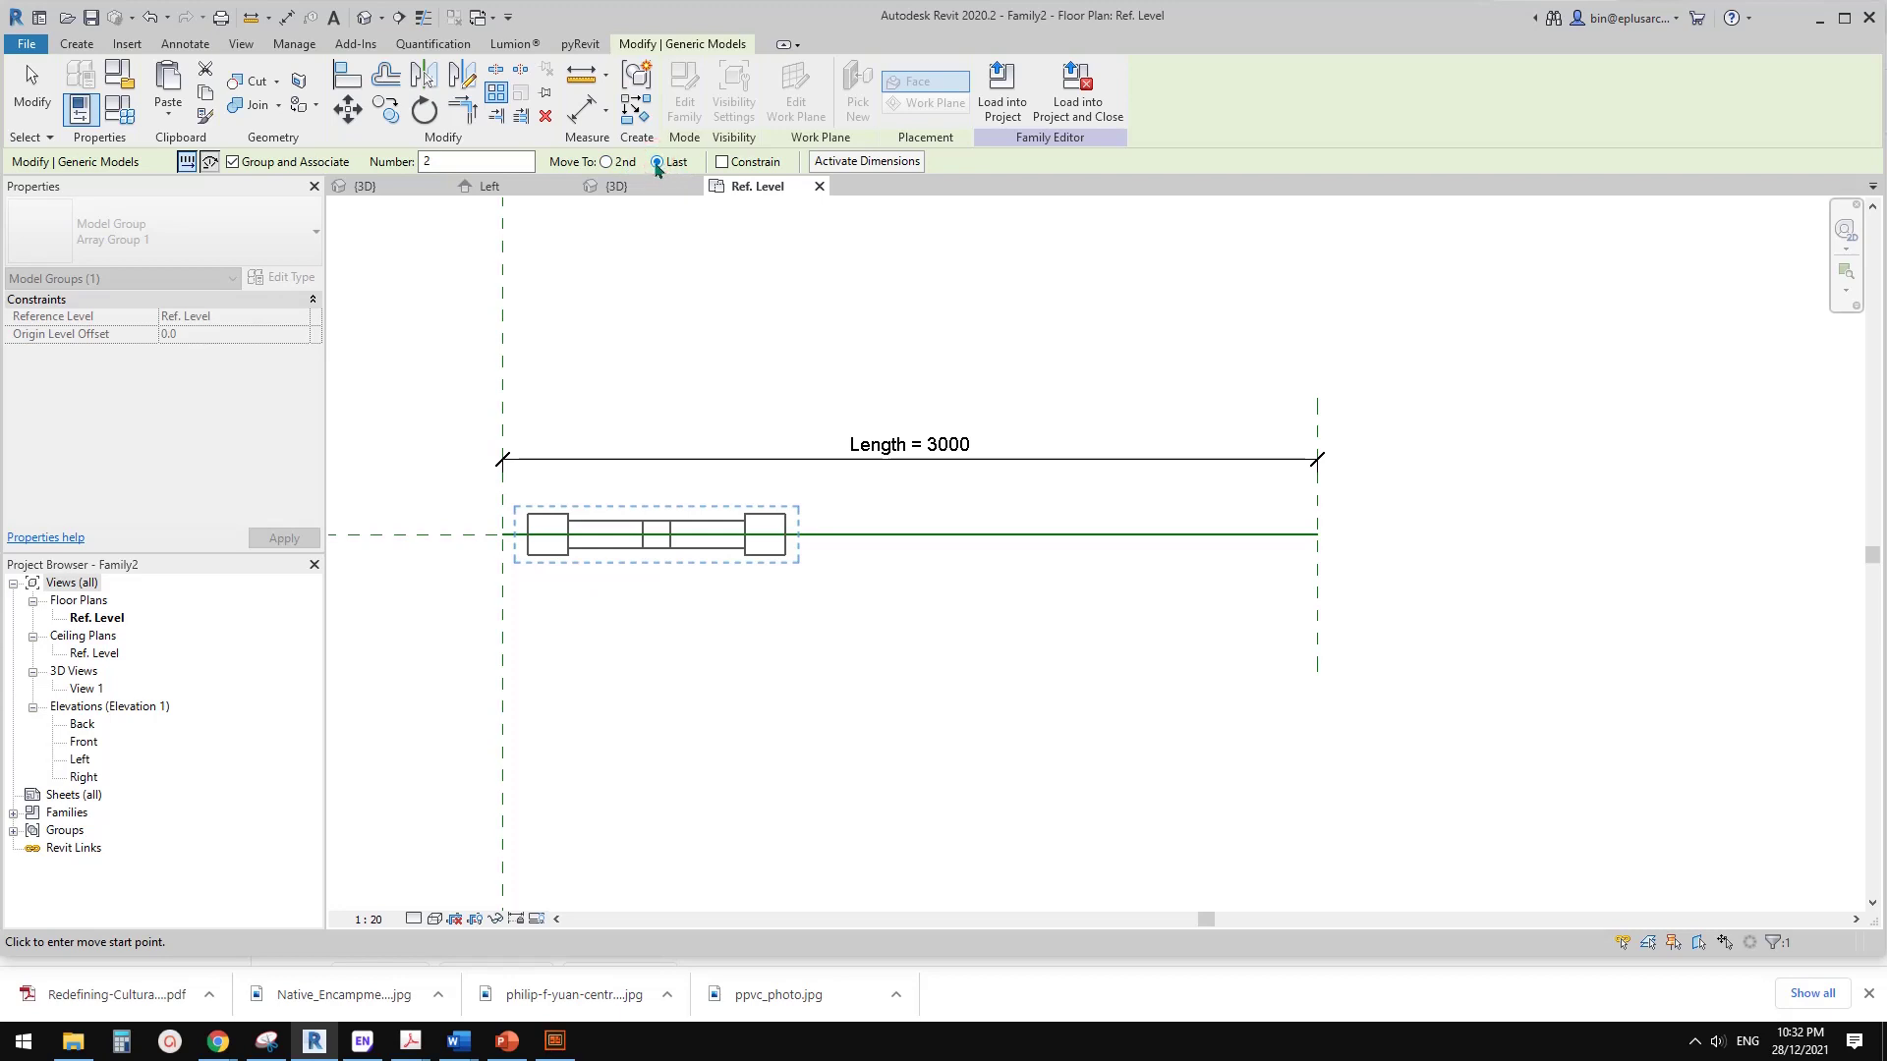
click(672, 532)
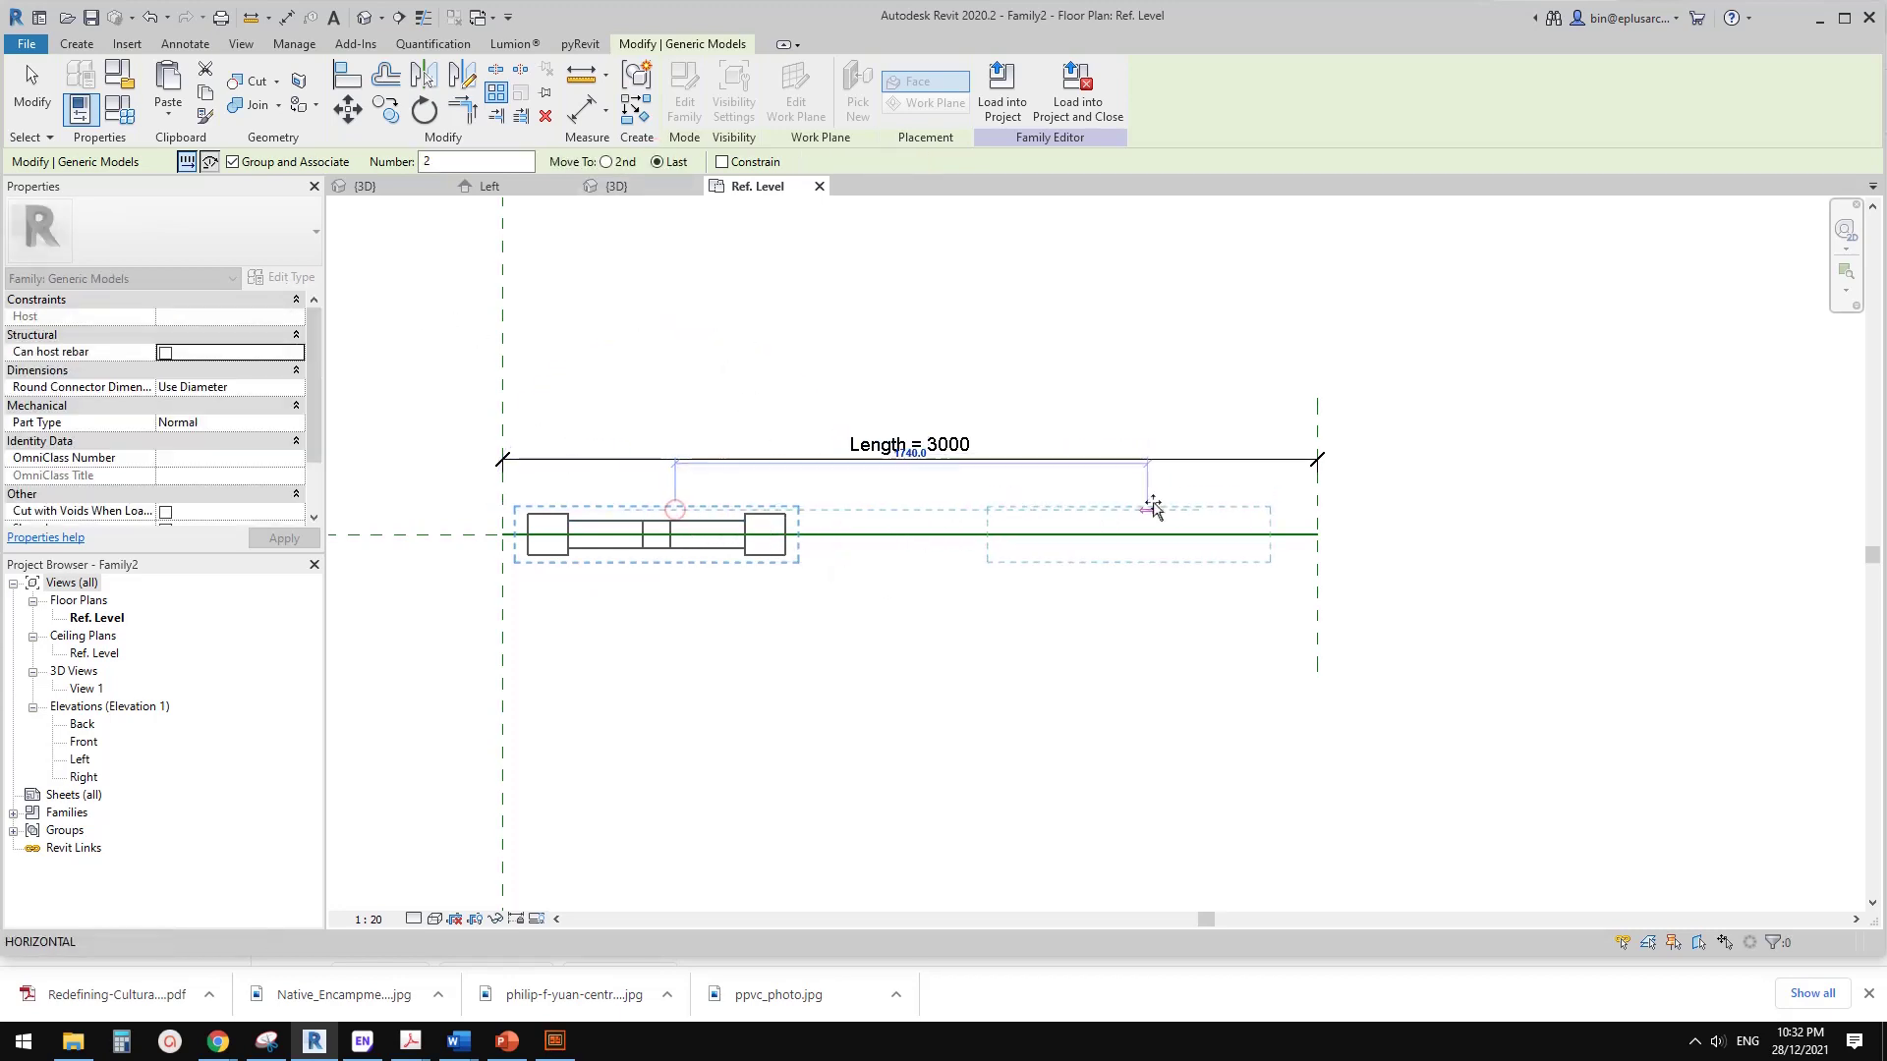
click(1147, 506)
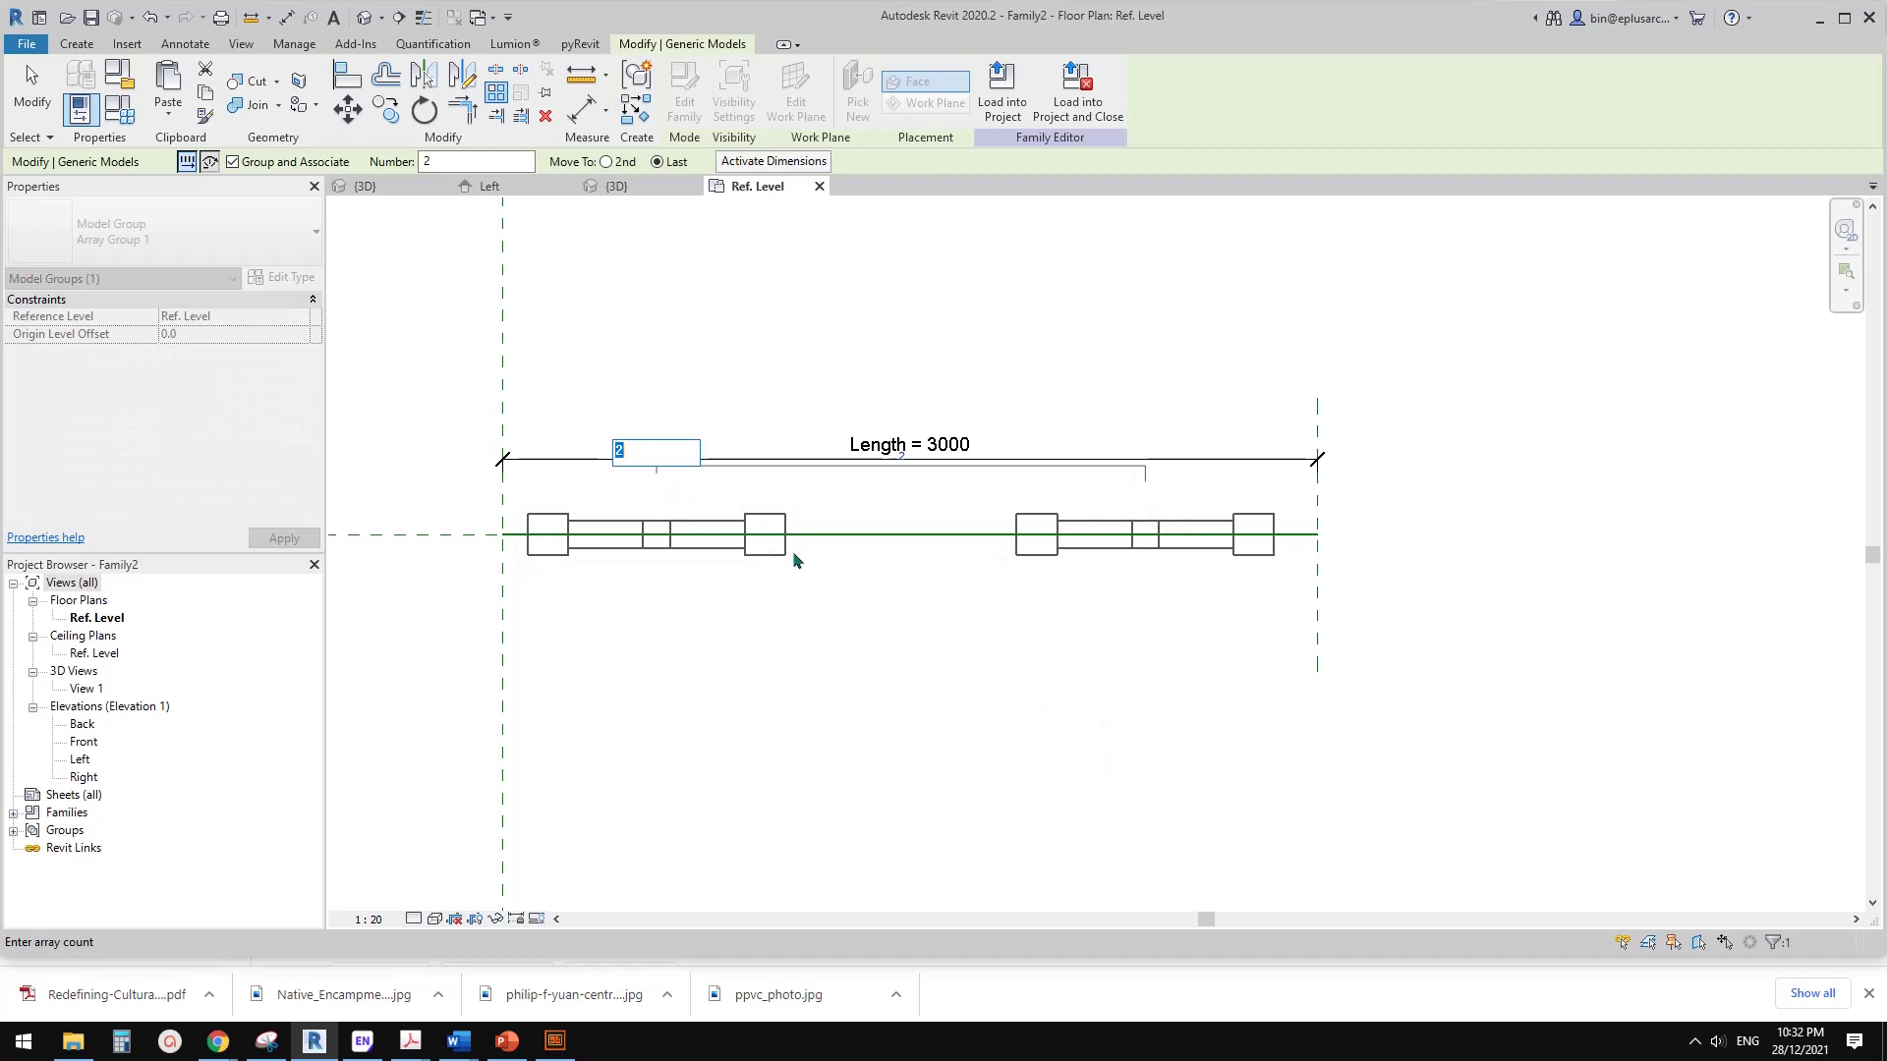
click(868, 666)
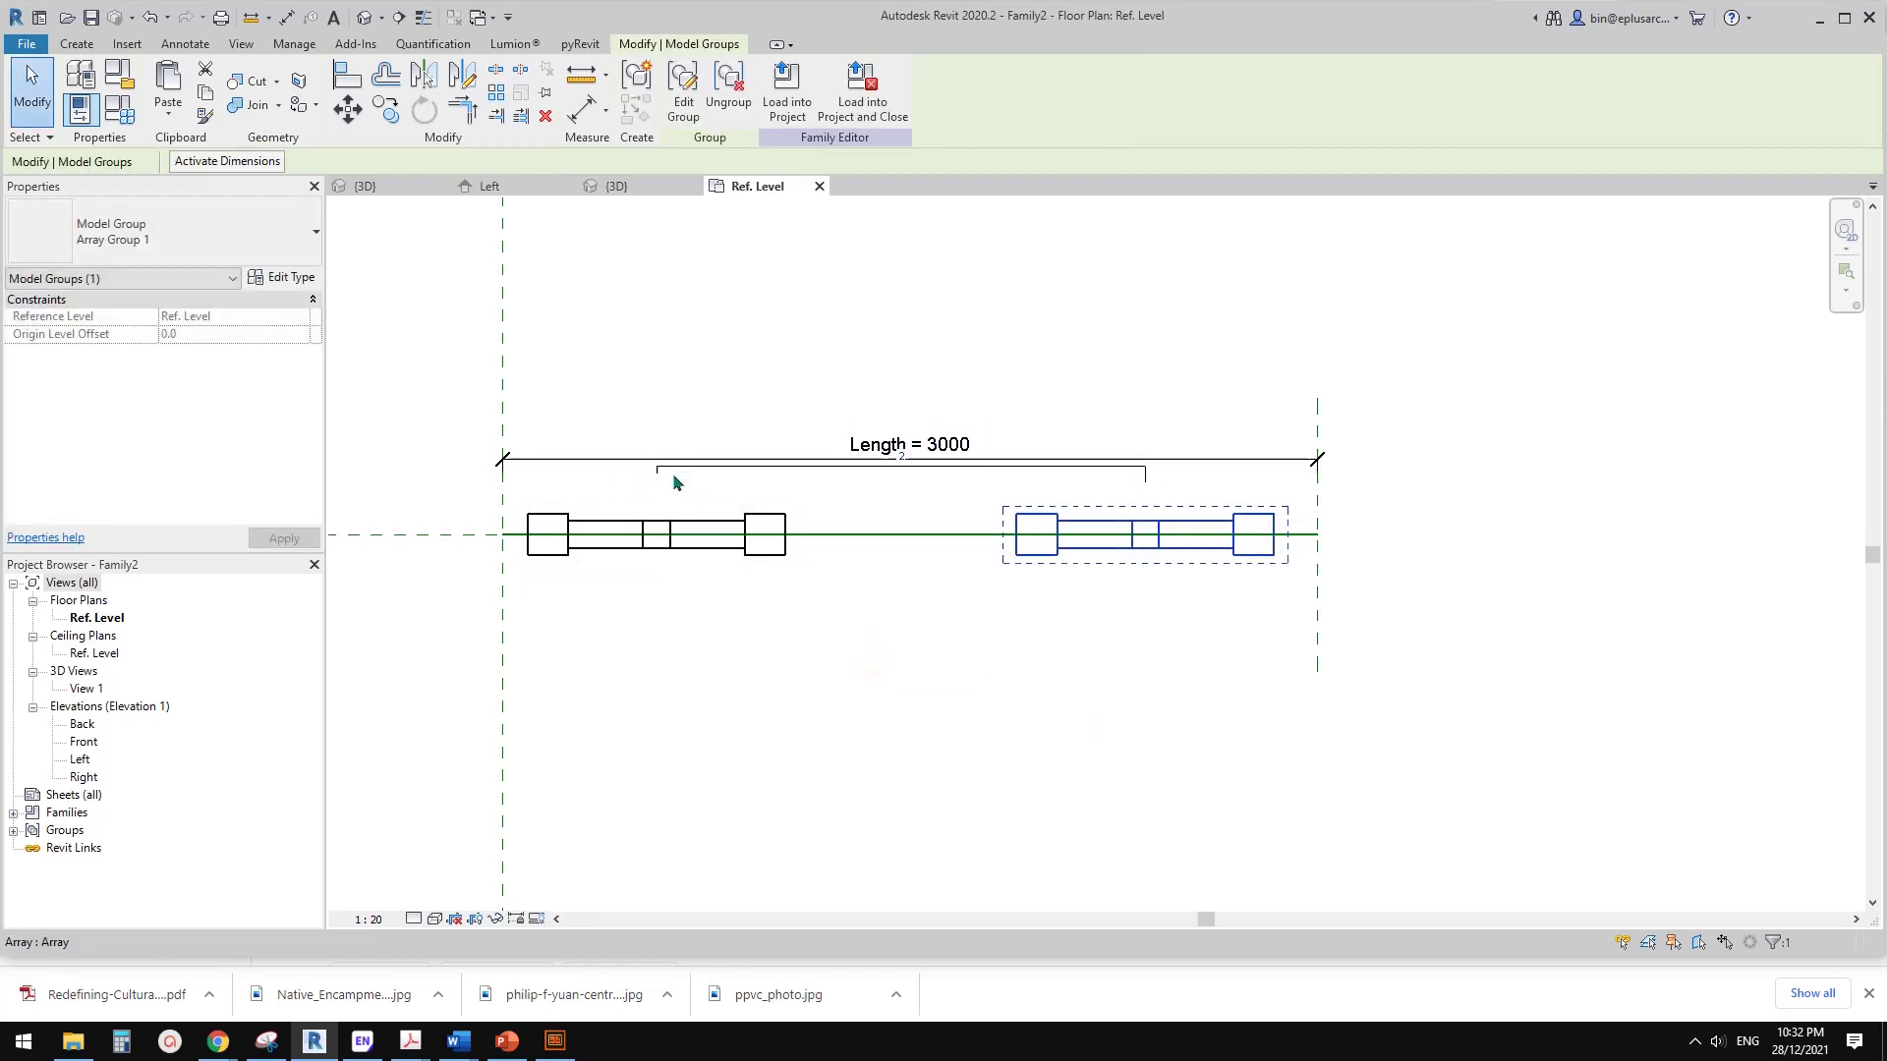
- Move the Length dimension line farther from the panels so it clears the array's count line
scroll(648, 462, up, 2)
click(1412, 462)
drag(1425, 458, 1415, 322)
click(1224, 442)
click(781, 546)
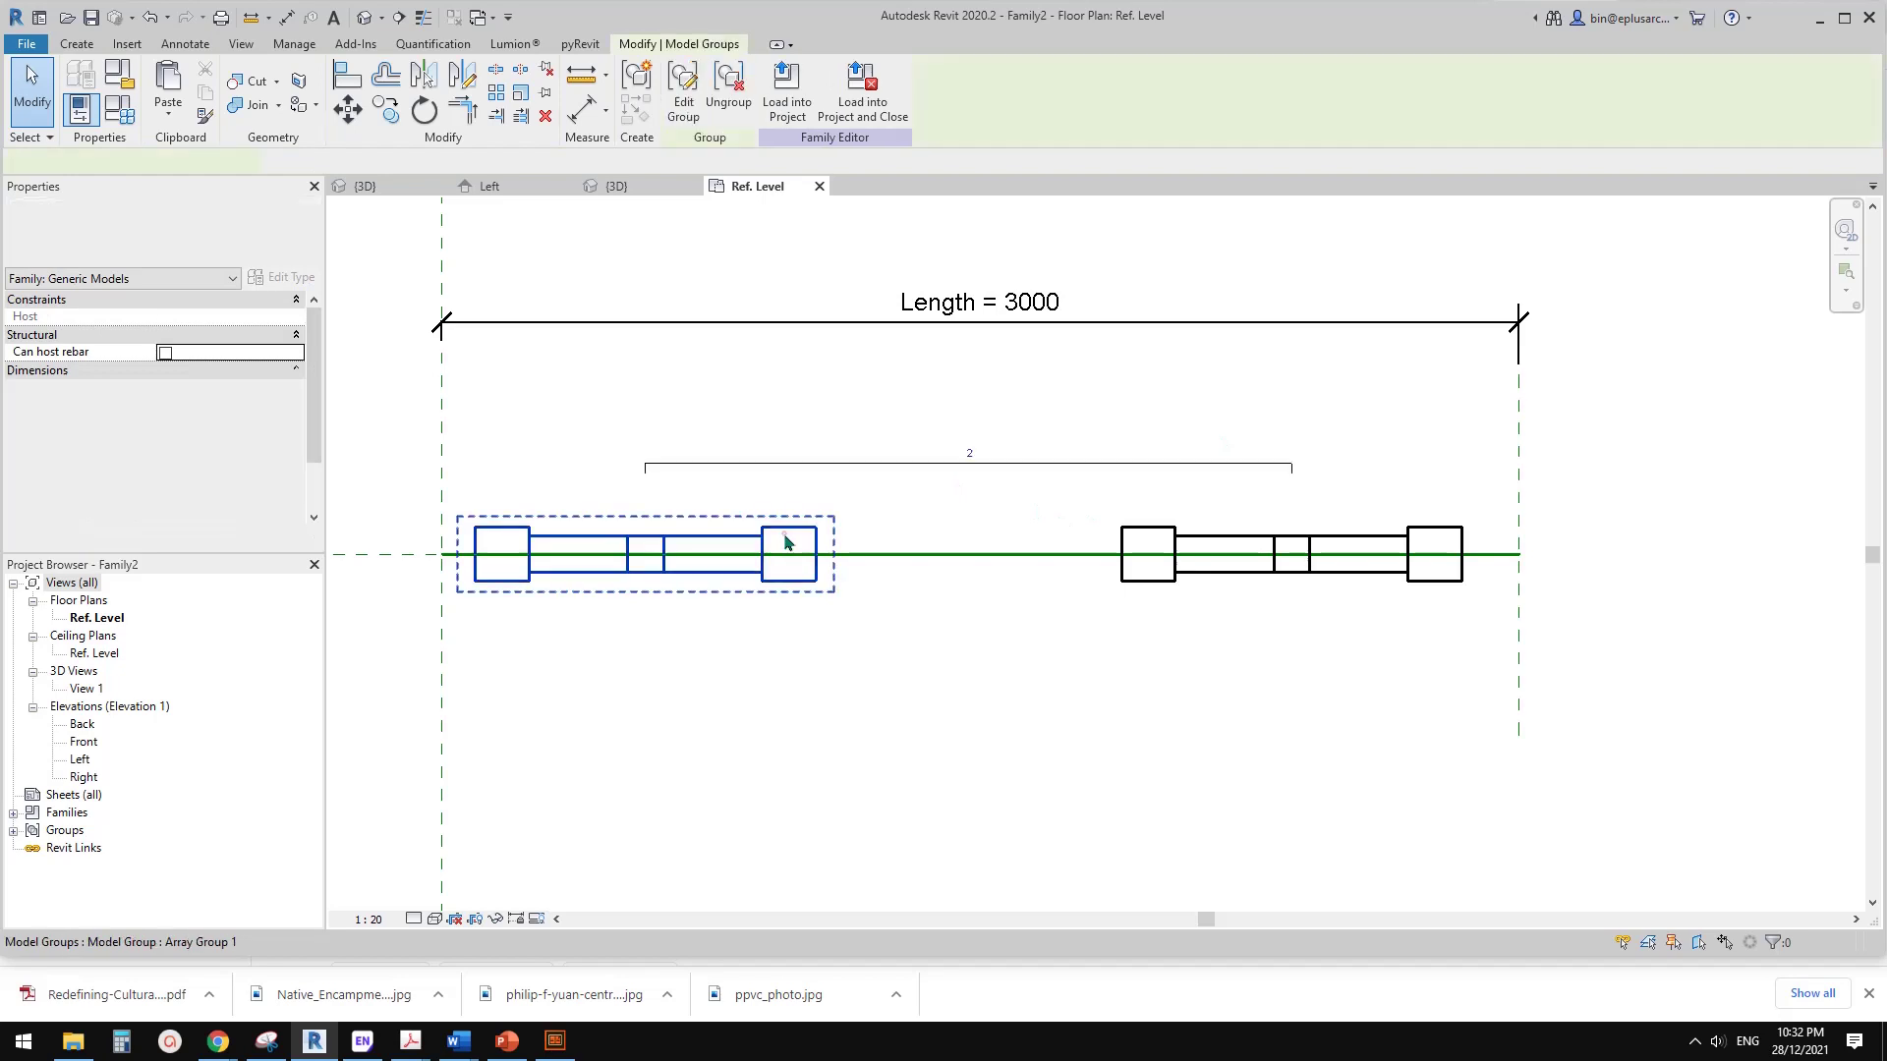
- Label the array count with a new instance family parameter named No
click(1045, 465)
scroll(933, 457, down, 1)
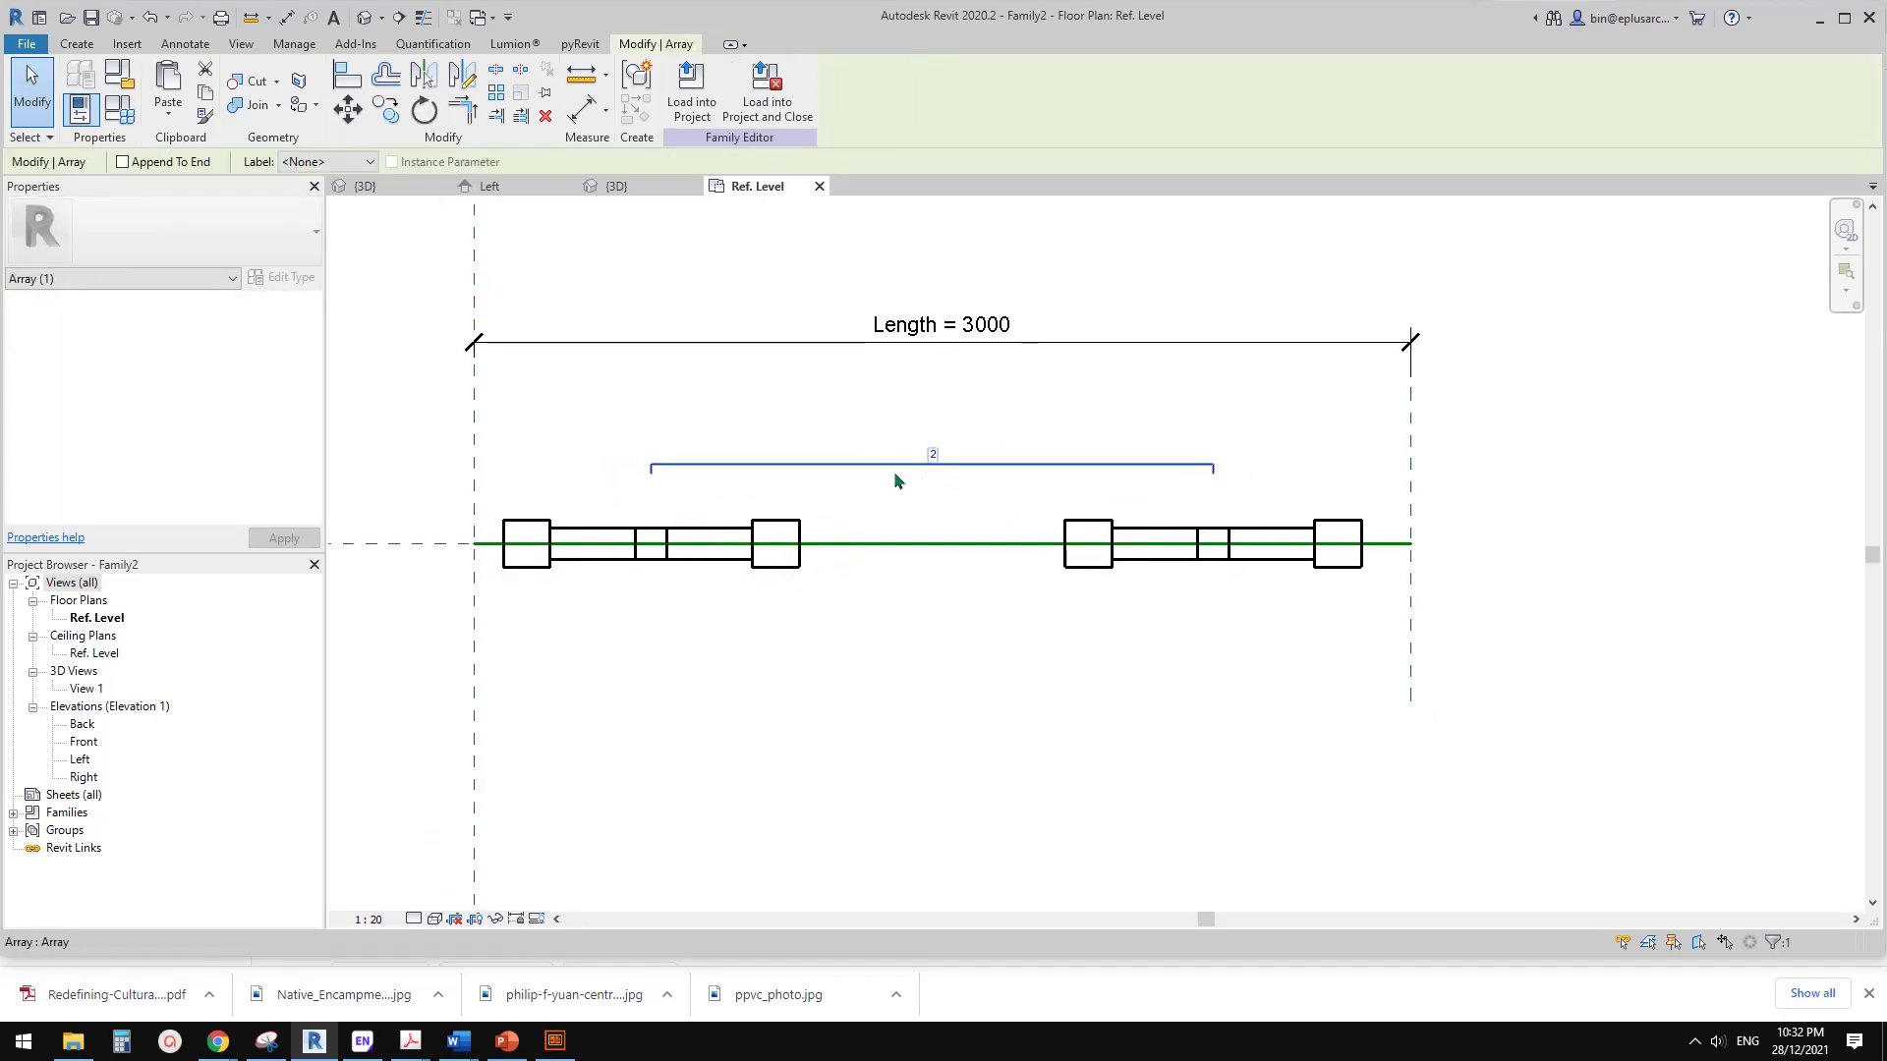
click(329, 161)
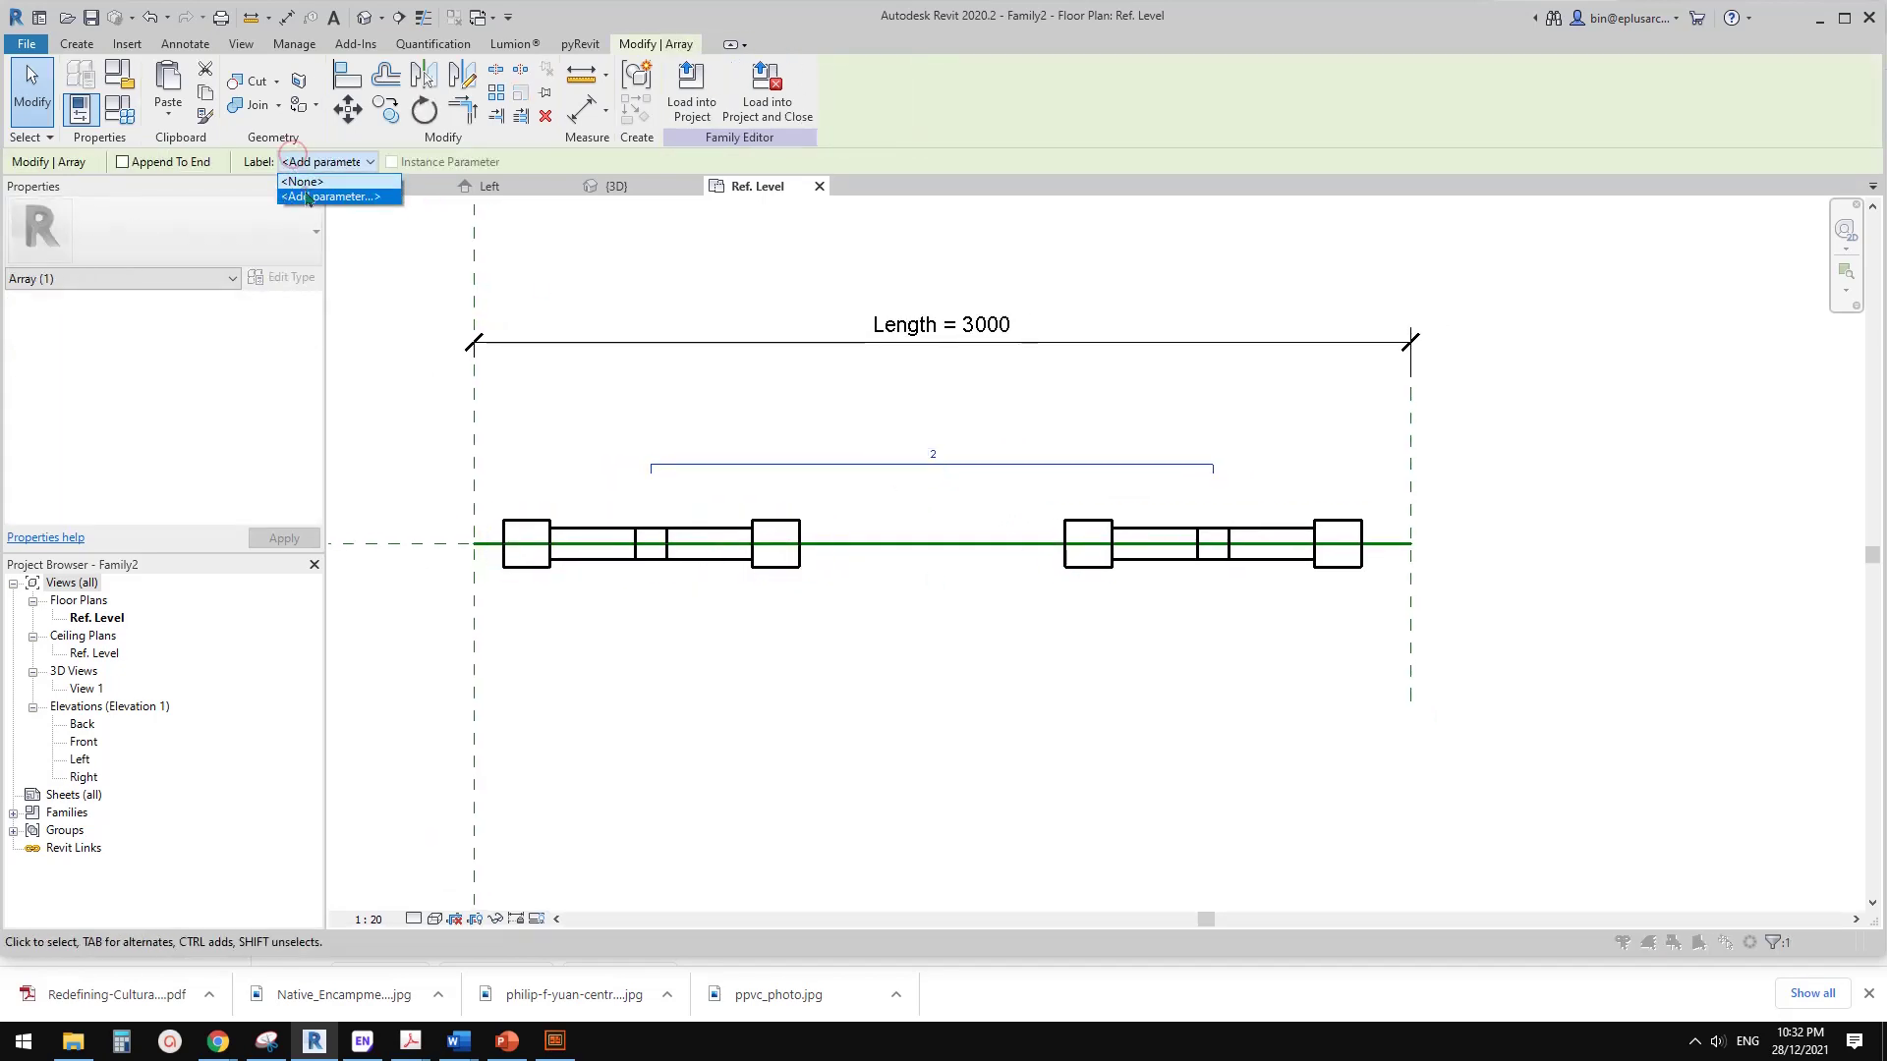
click(315, 194)
text(No.)
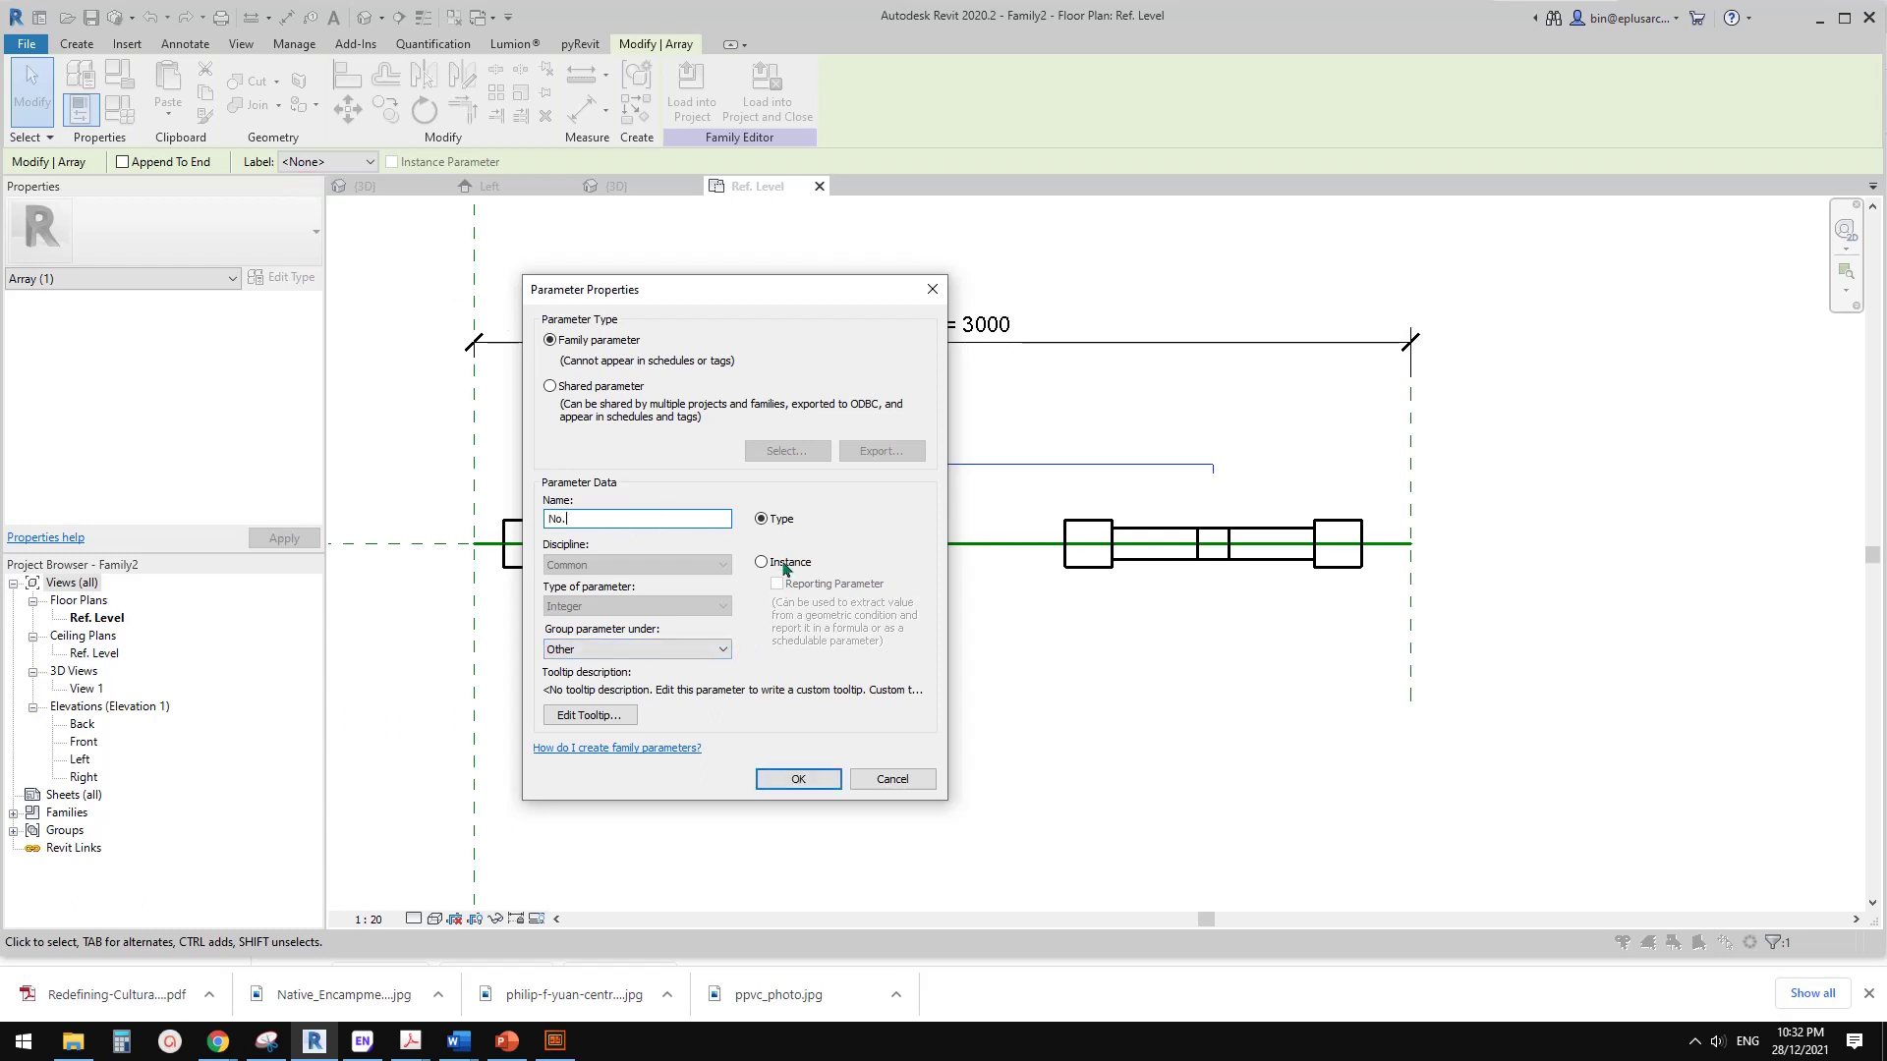
click(785, 568)
click(798, 778)
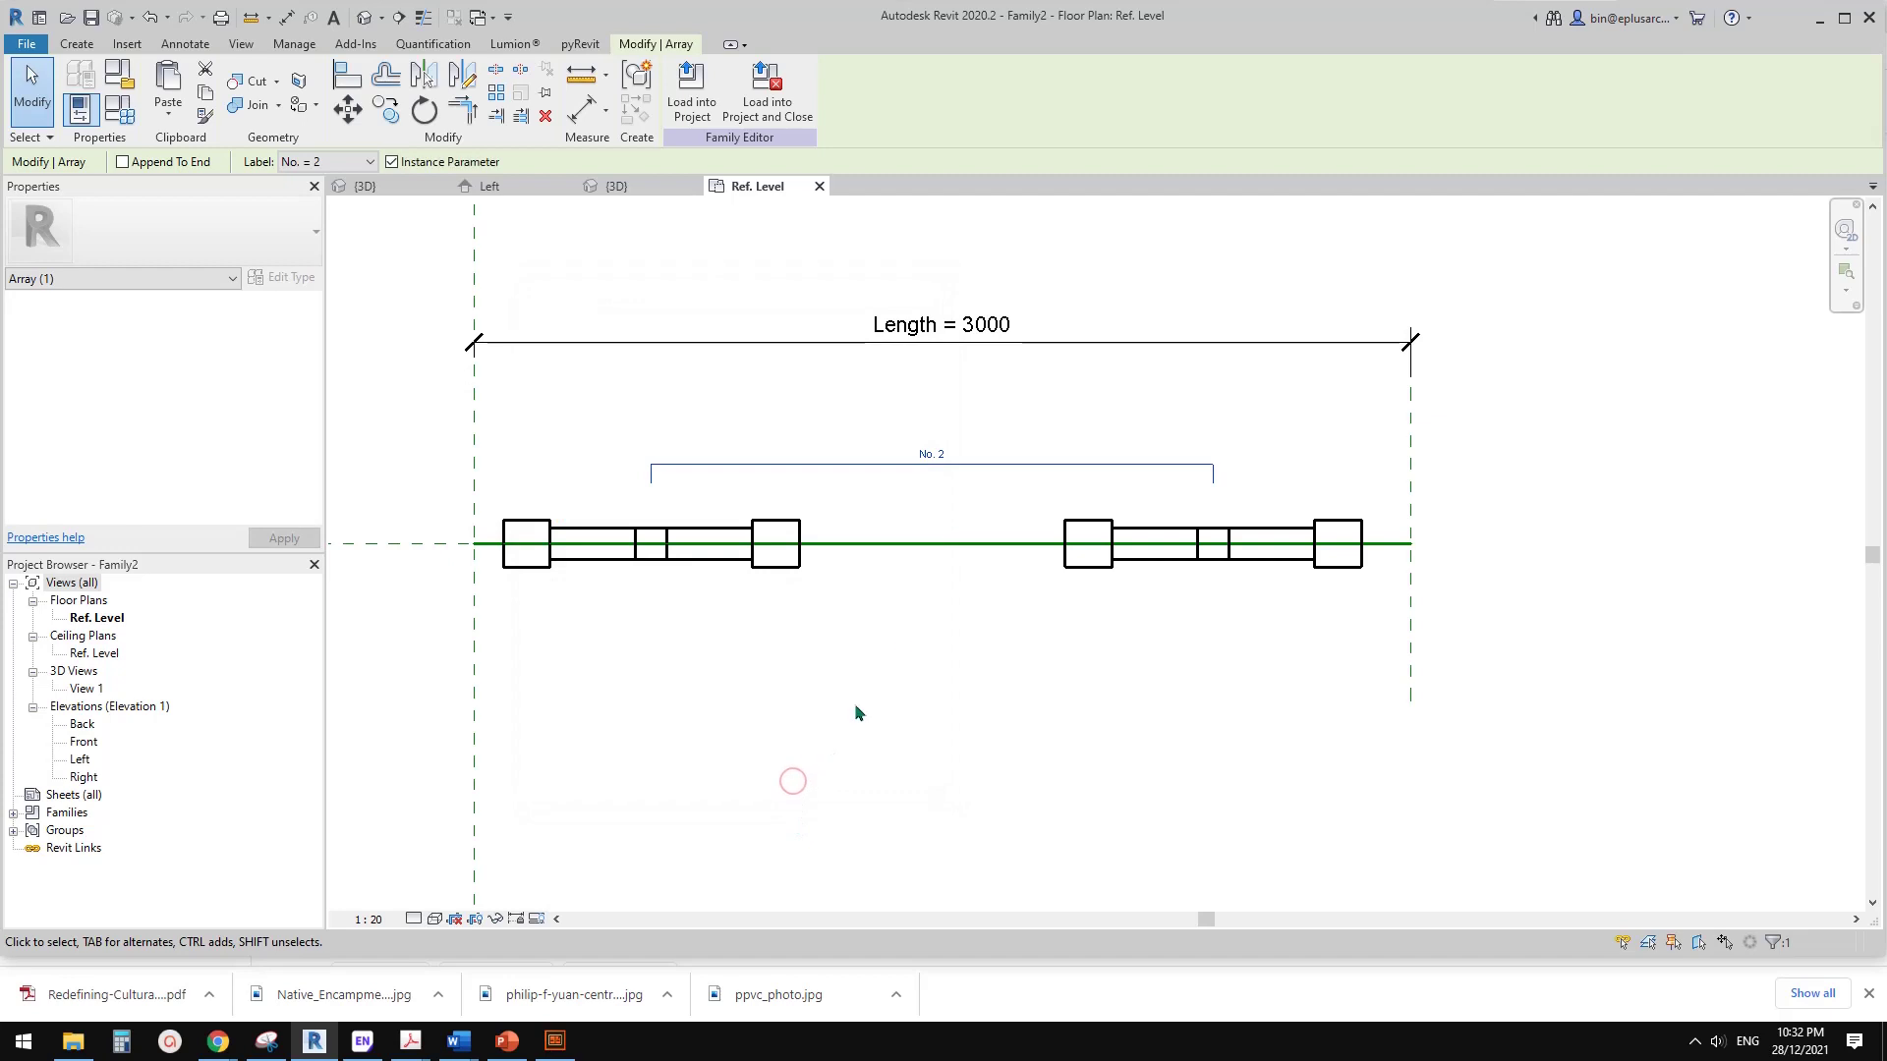
click(914, 615)
- Add an instance length parameter named Nom. Width under Dimensions and set its value to 1000
scroll(917, 618, up, 2)
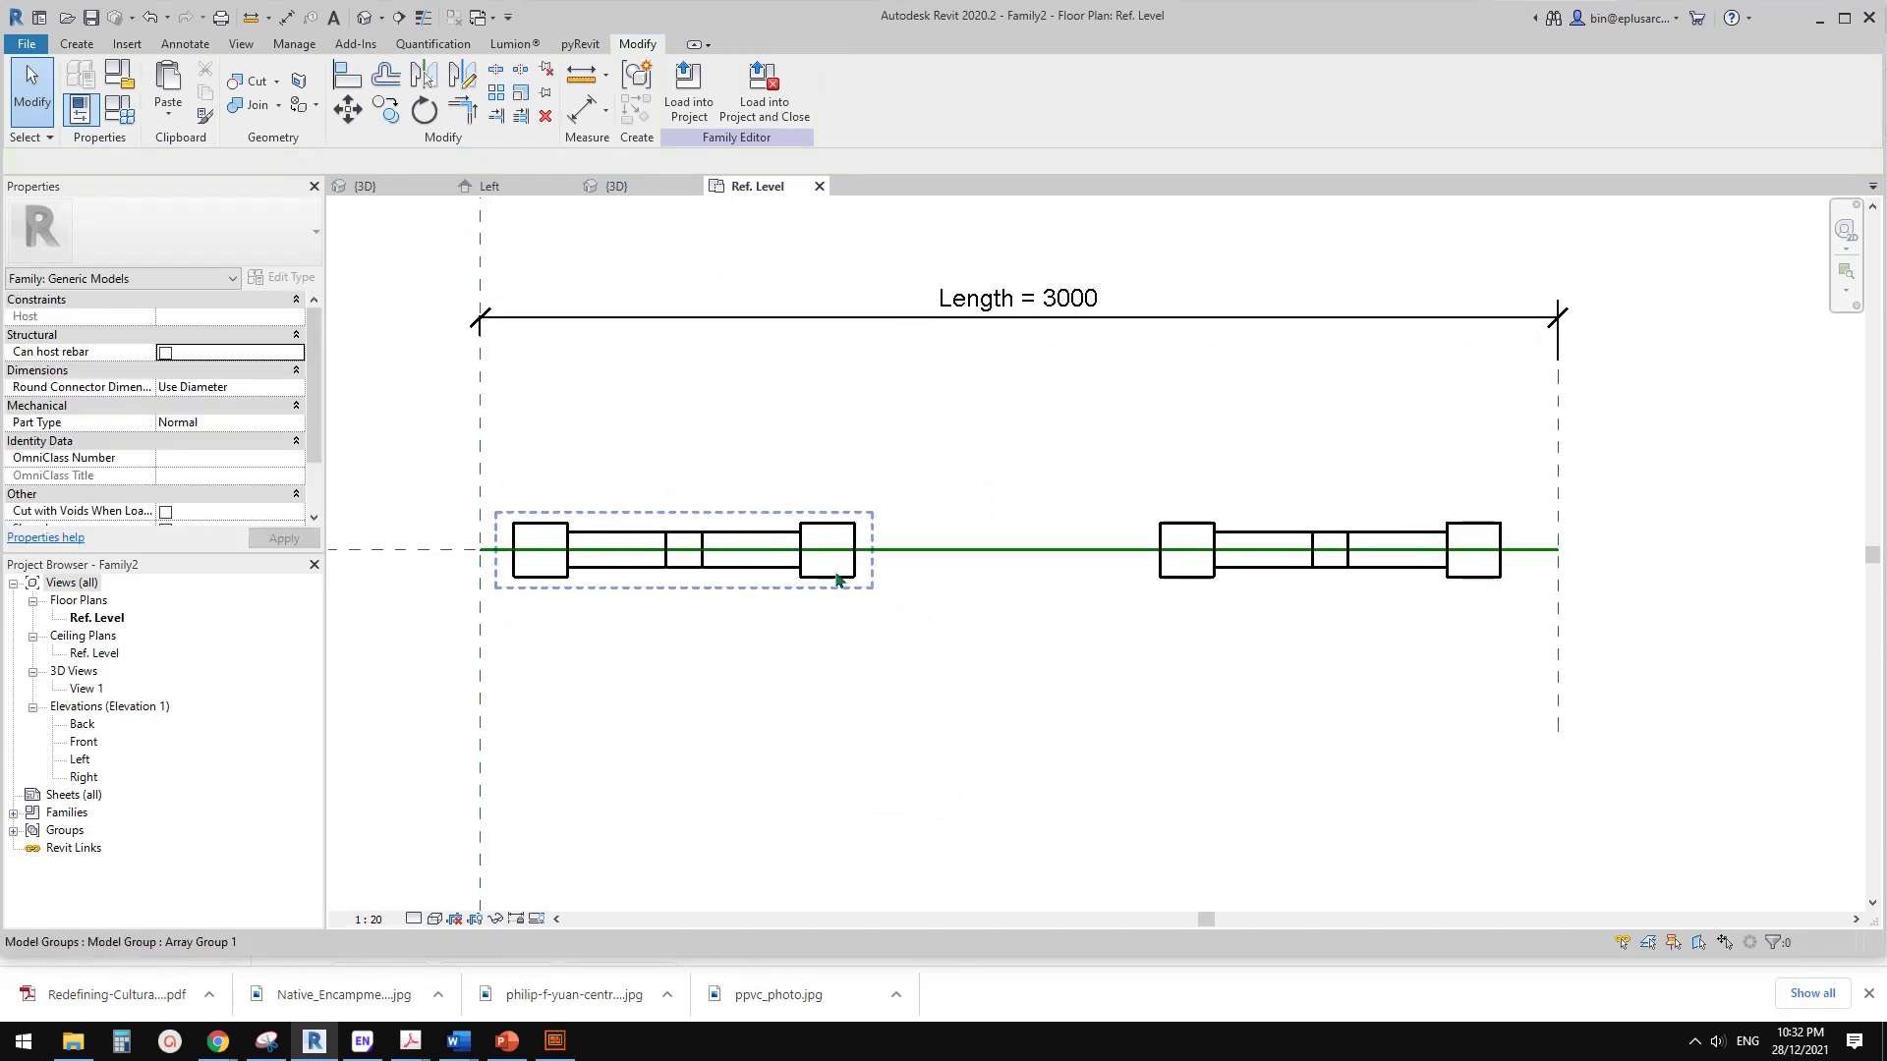
click(121, 109)
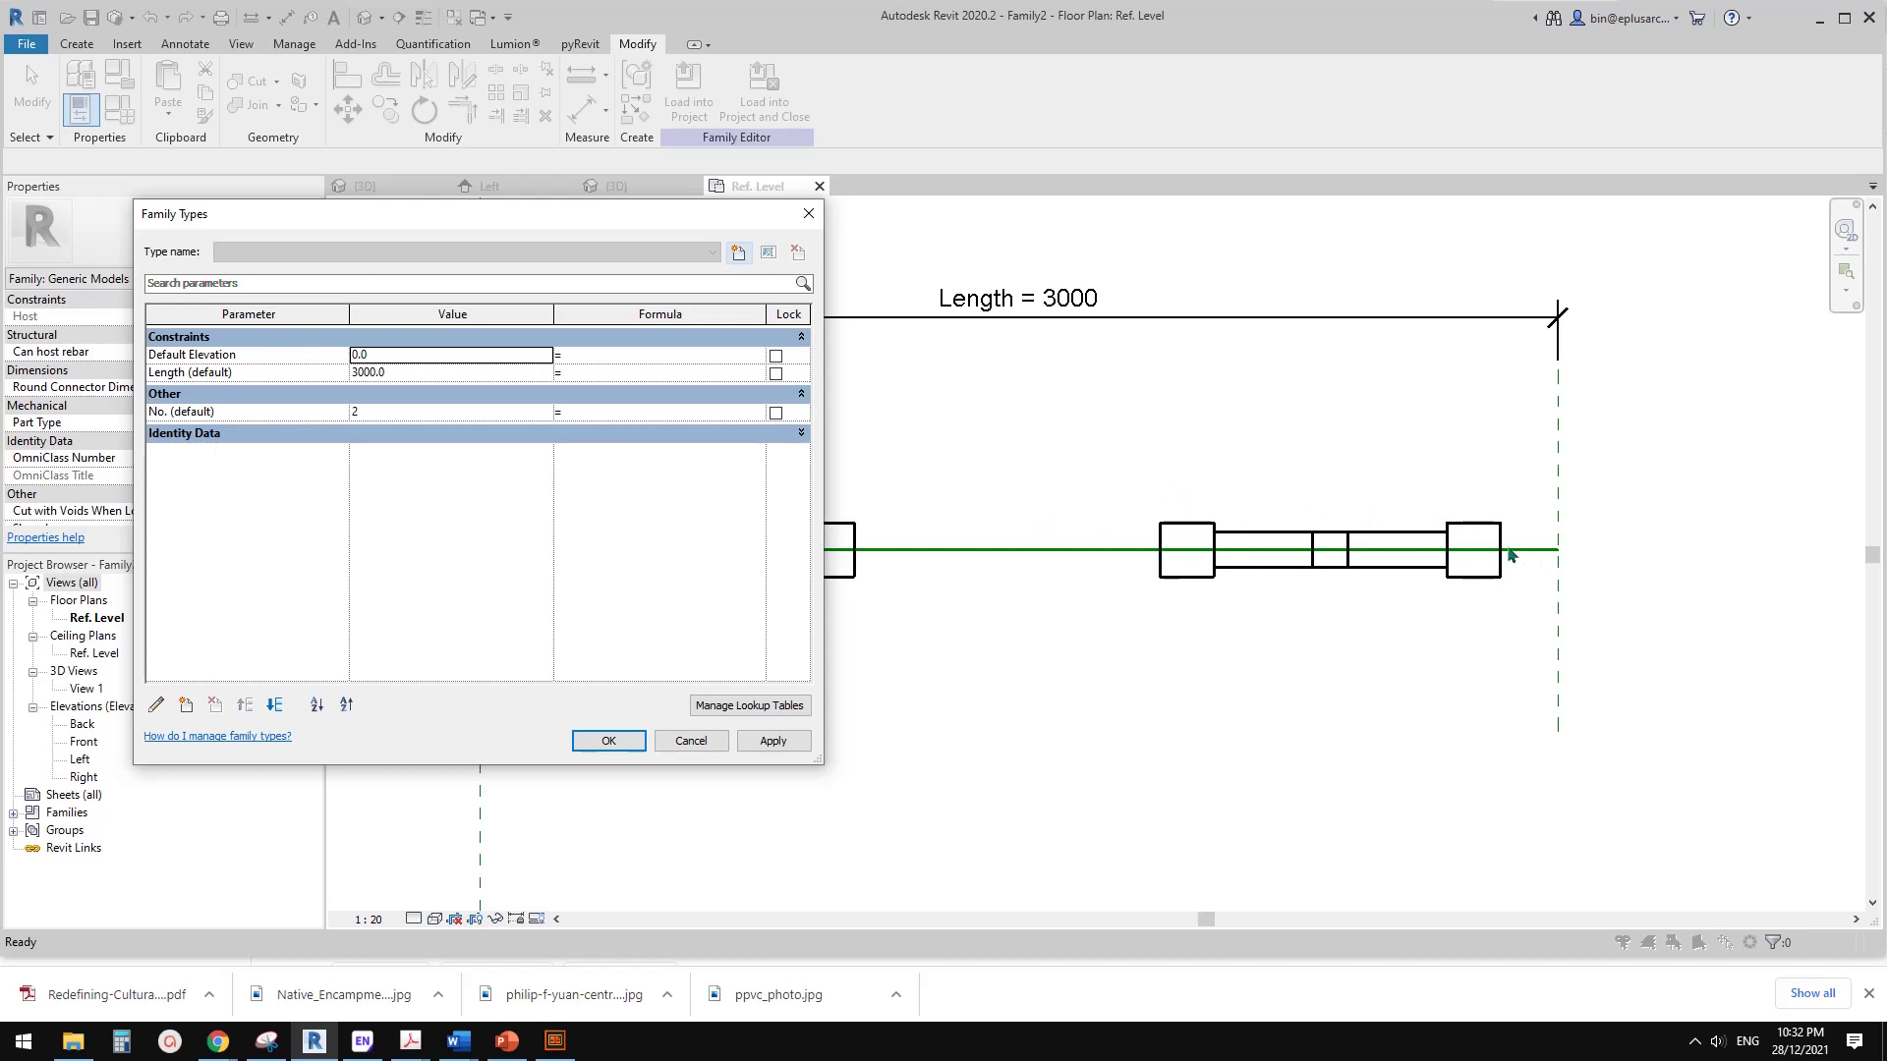
click(186, 704)
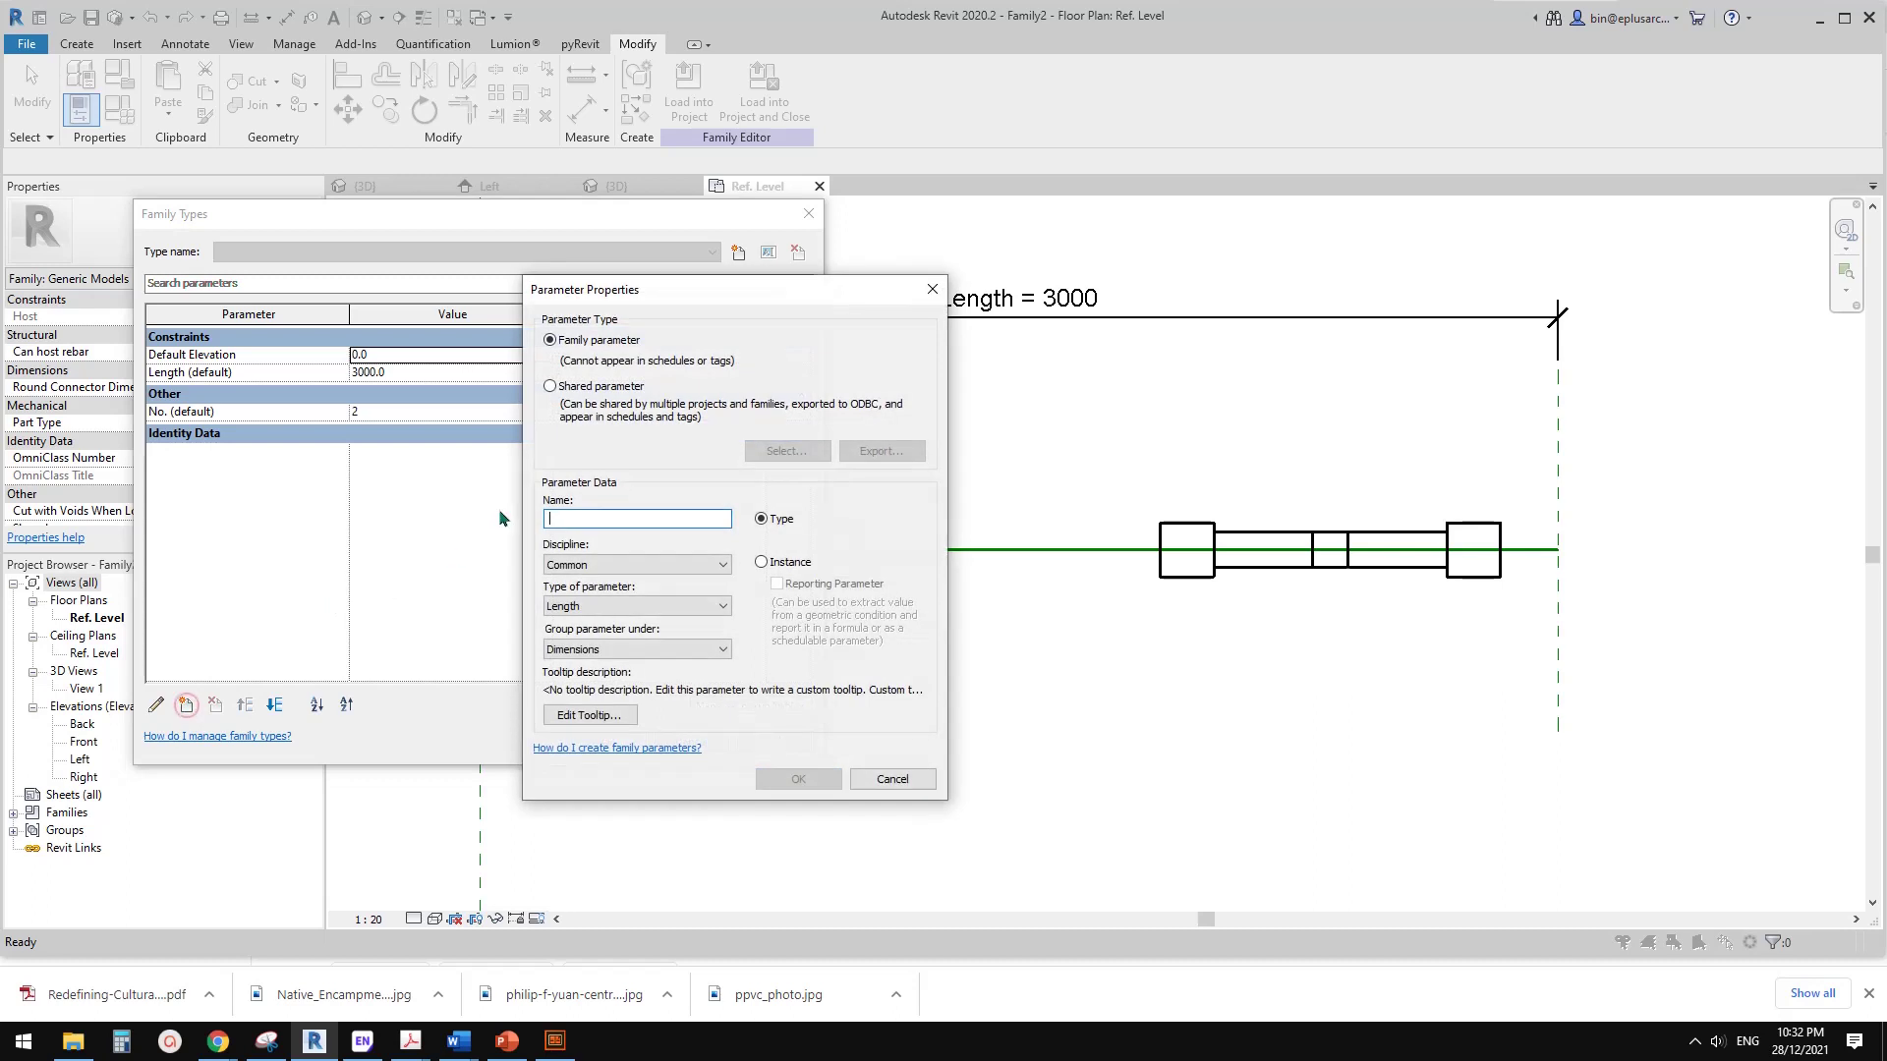
text(Nom. Width)
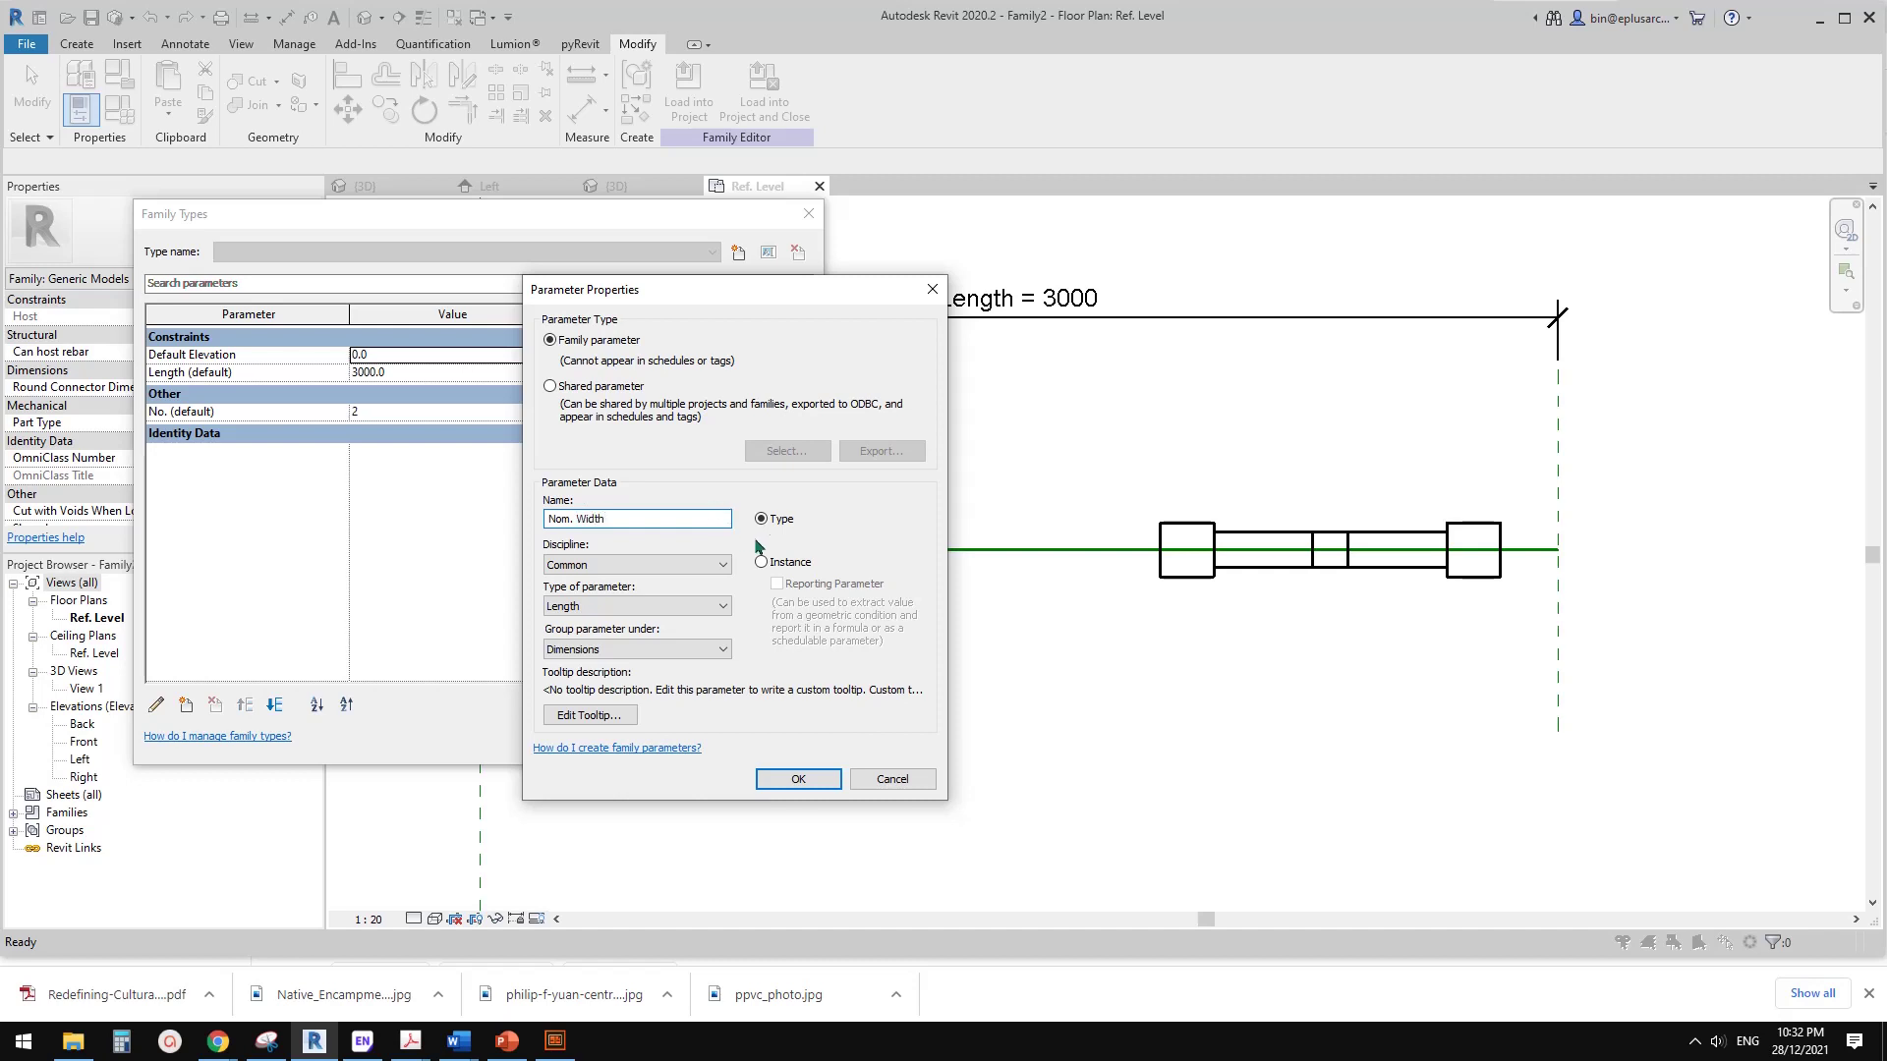
click(762, 562)
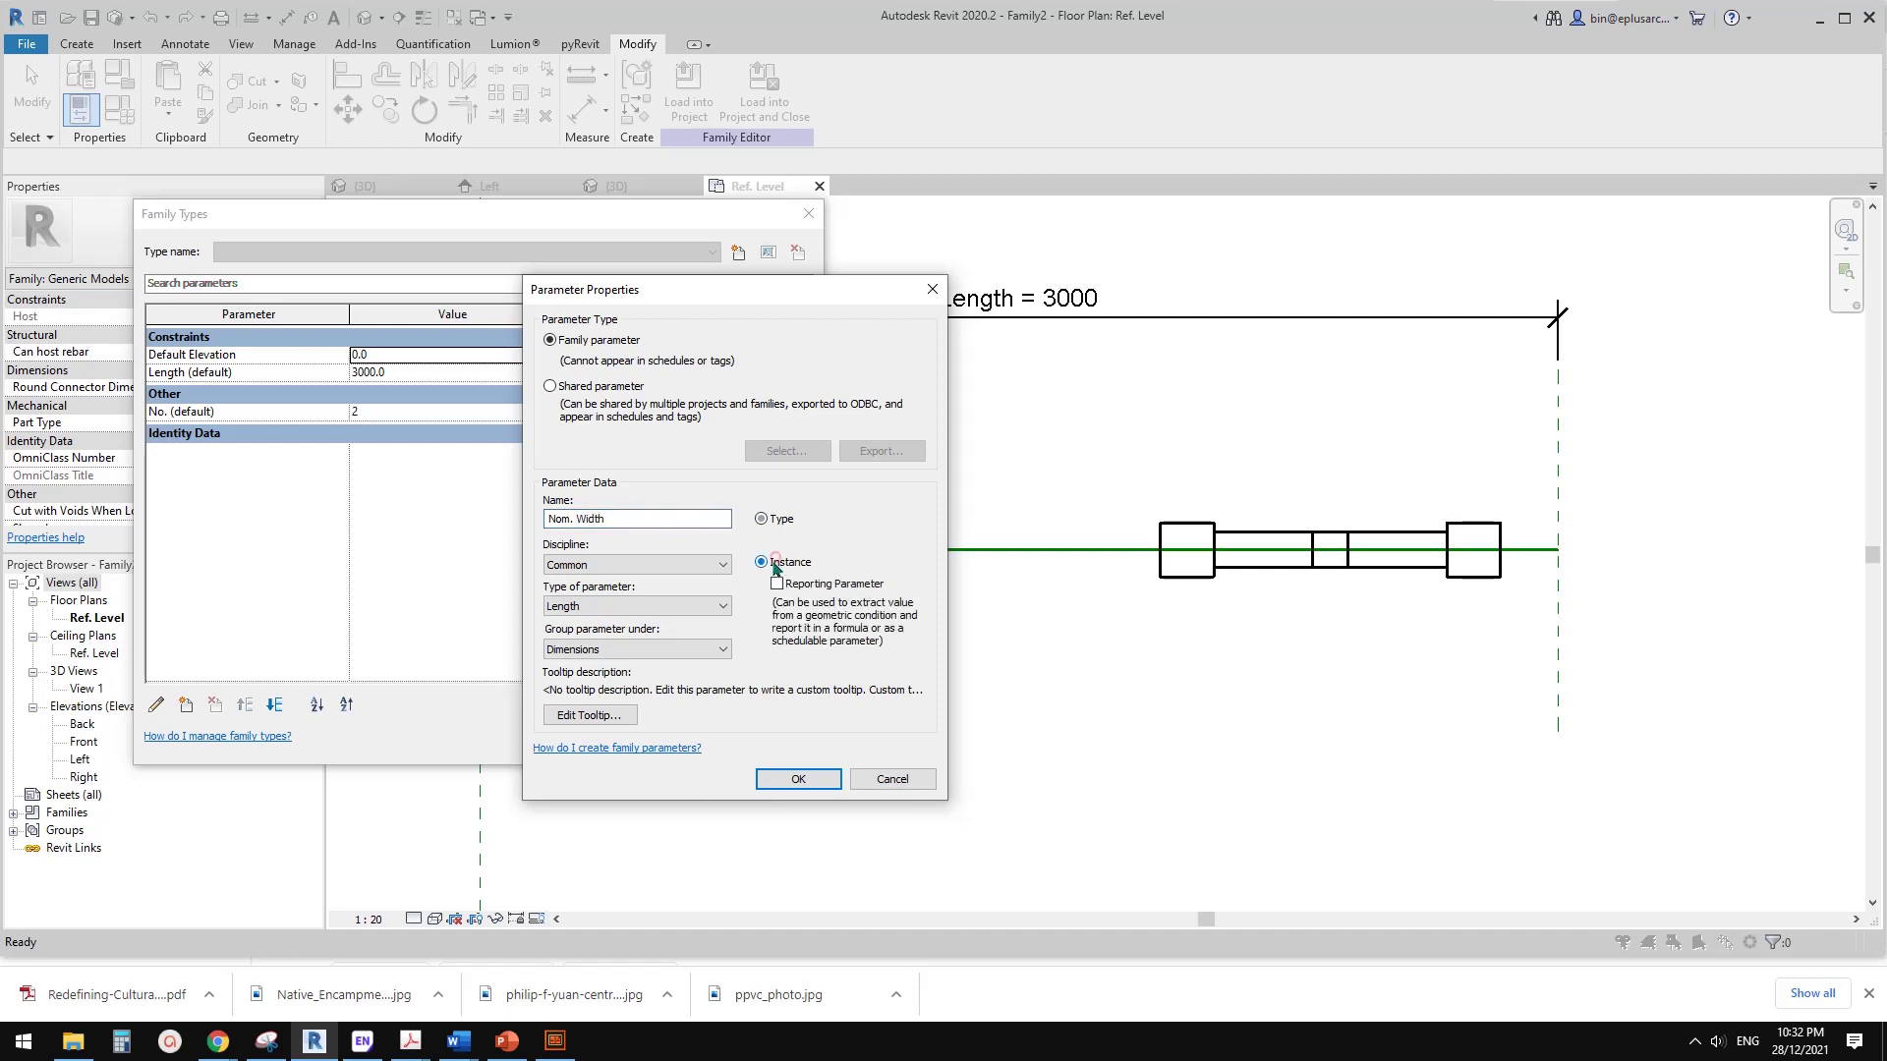
click(798, 778)
click(382, 412)
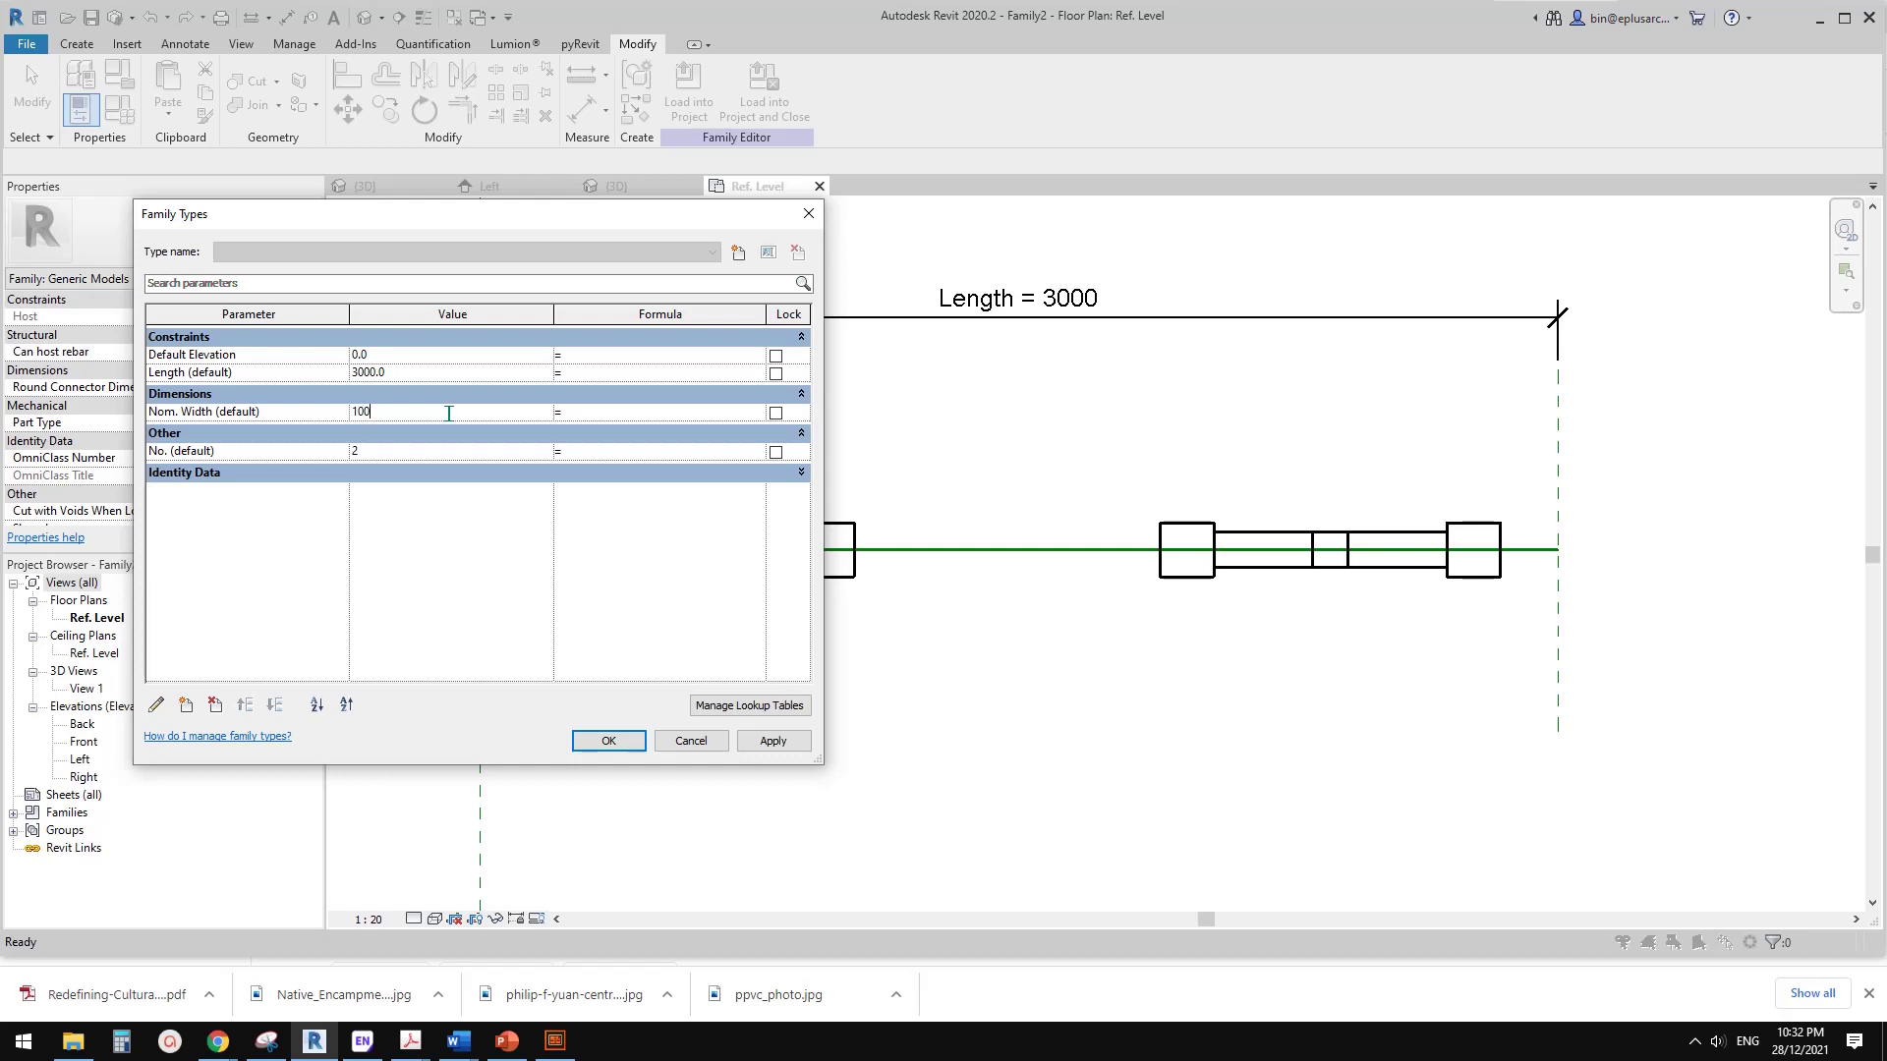
text(1000)
click(608, 740)
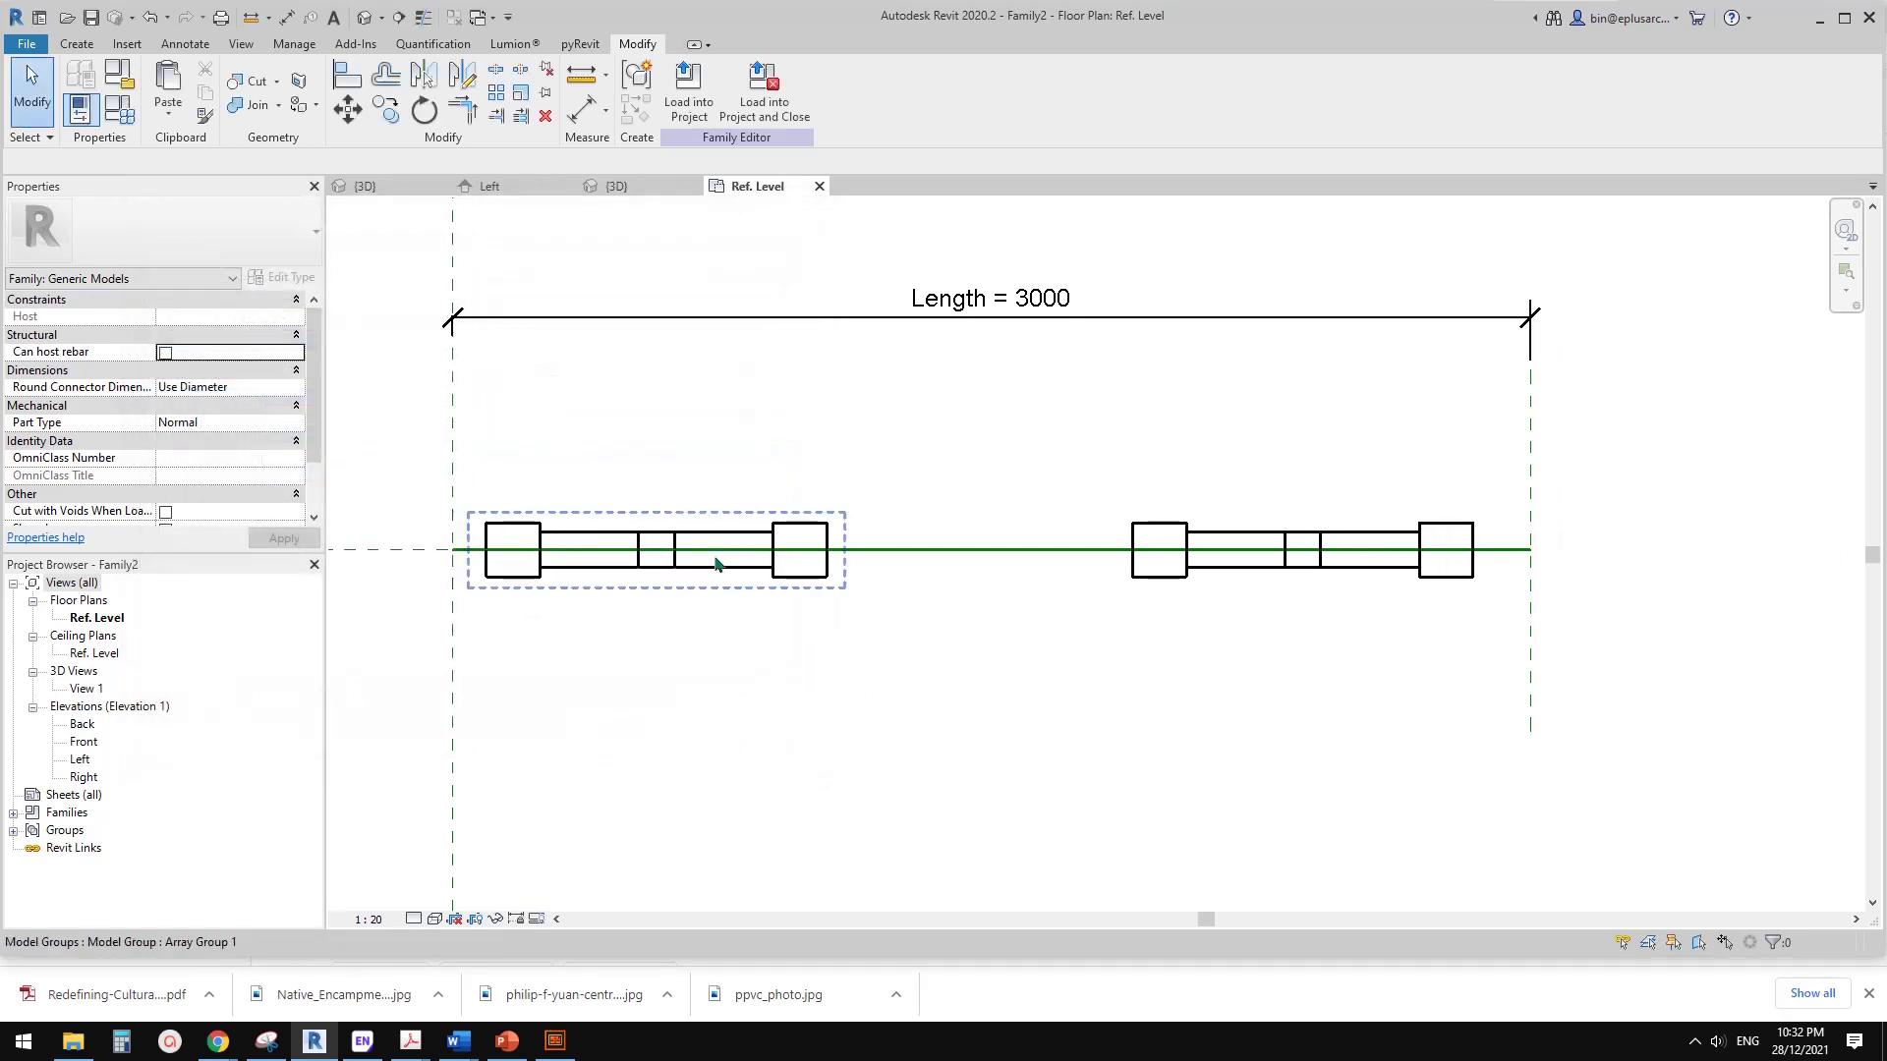
- Give the No. parameter the formula Length / Nom. Width and apply it to the family
scroll(717, 487, down, 1)
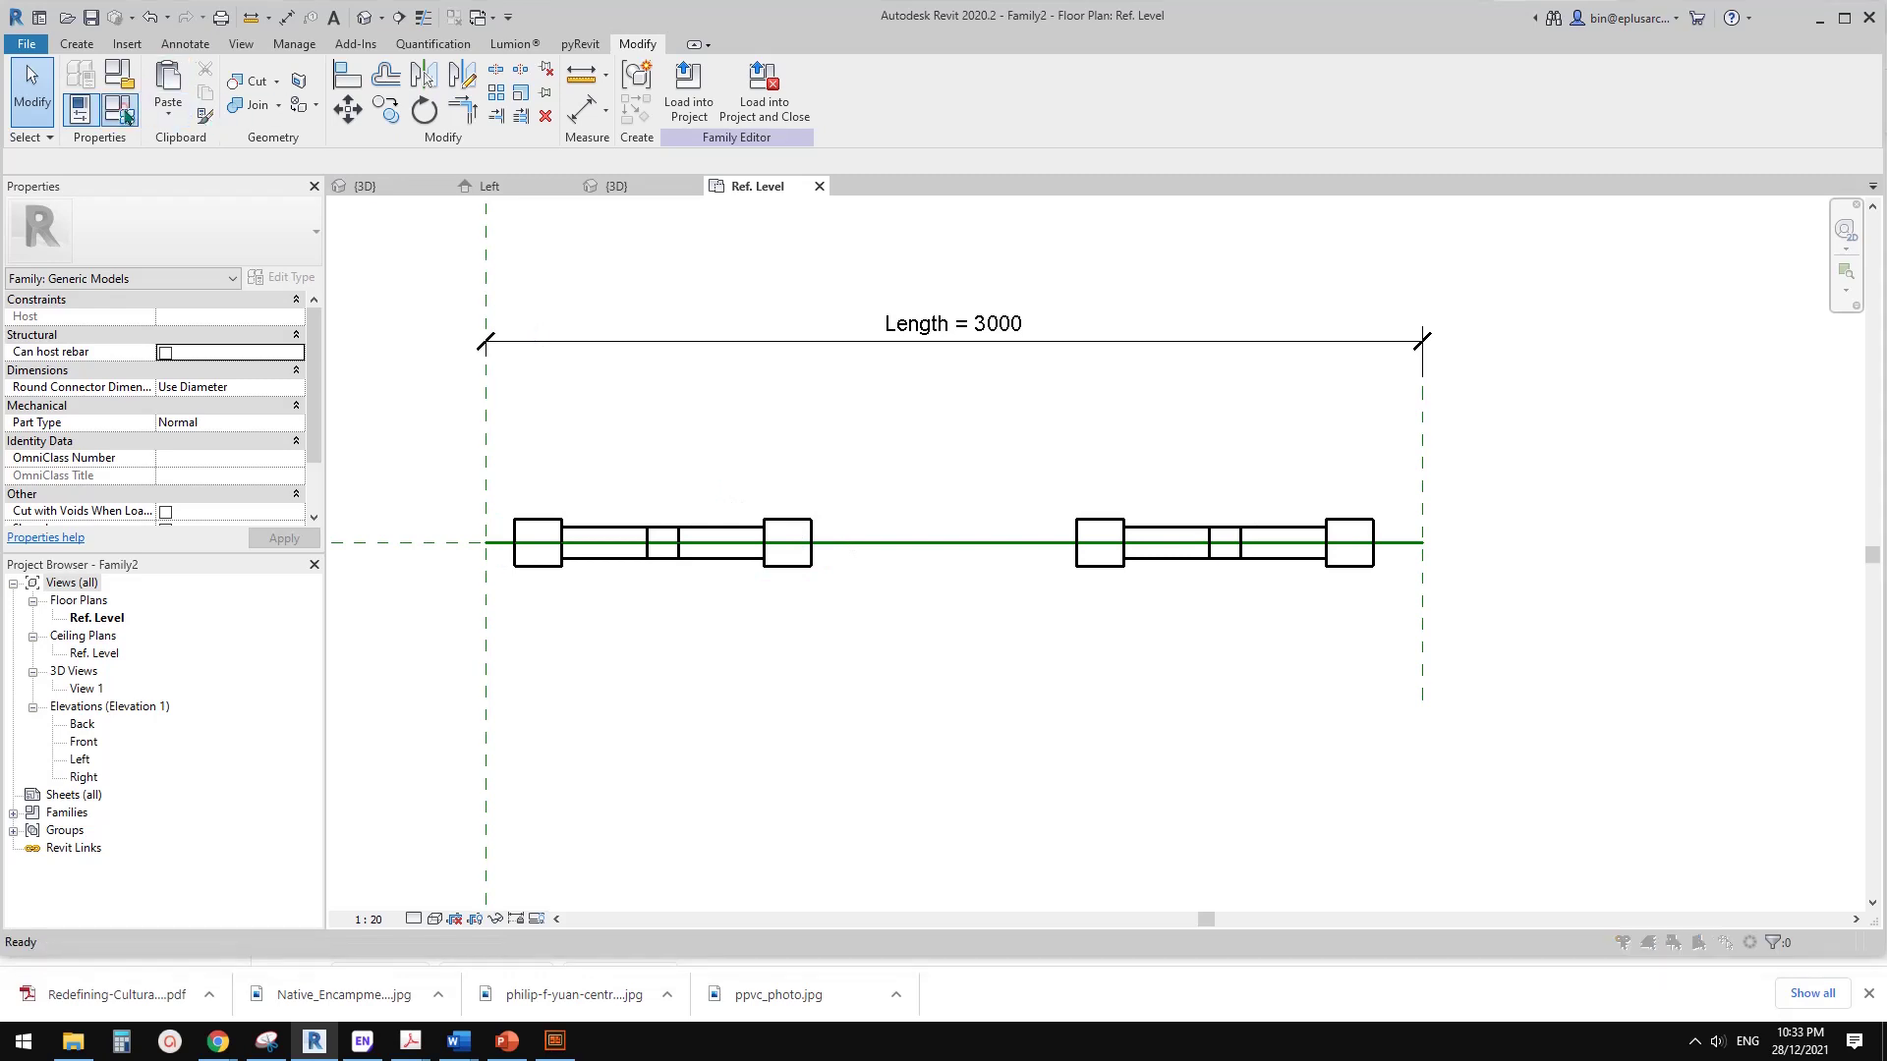
click(81, 108)
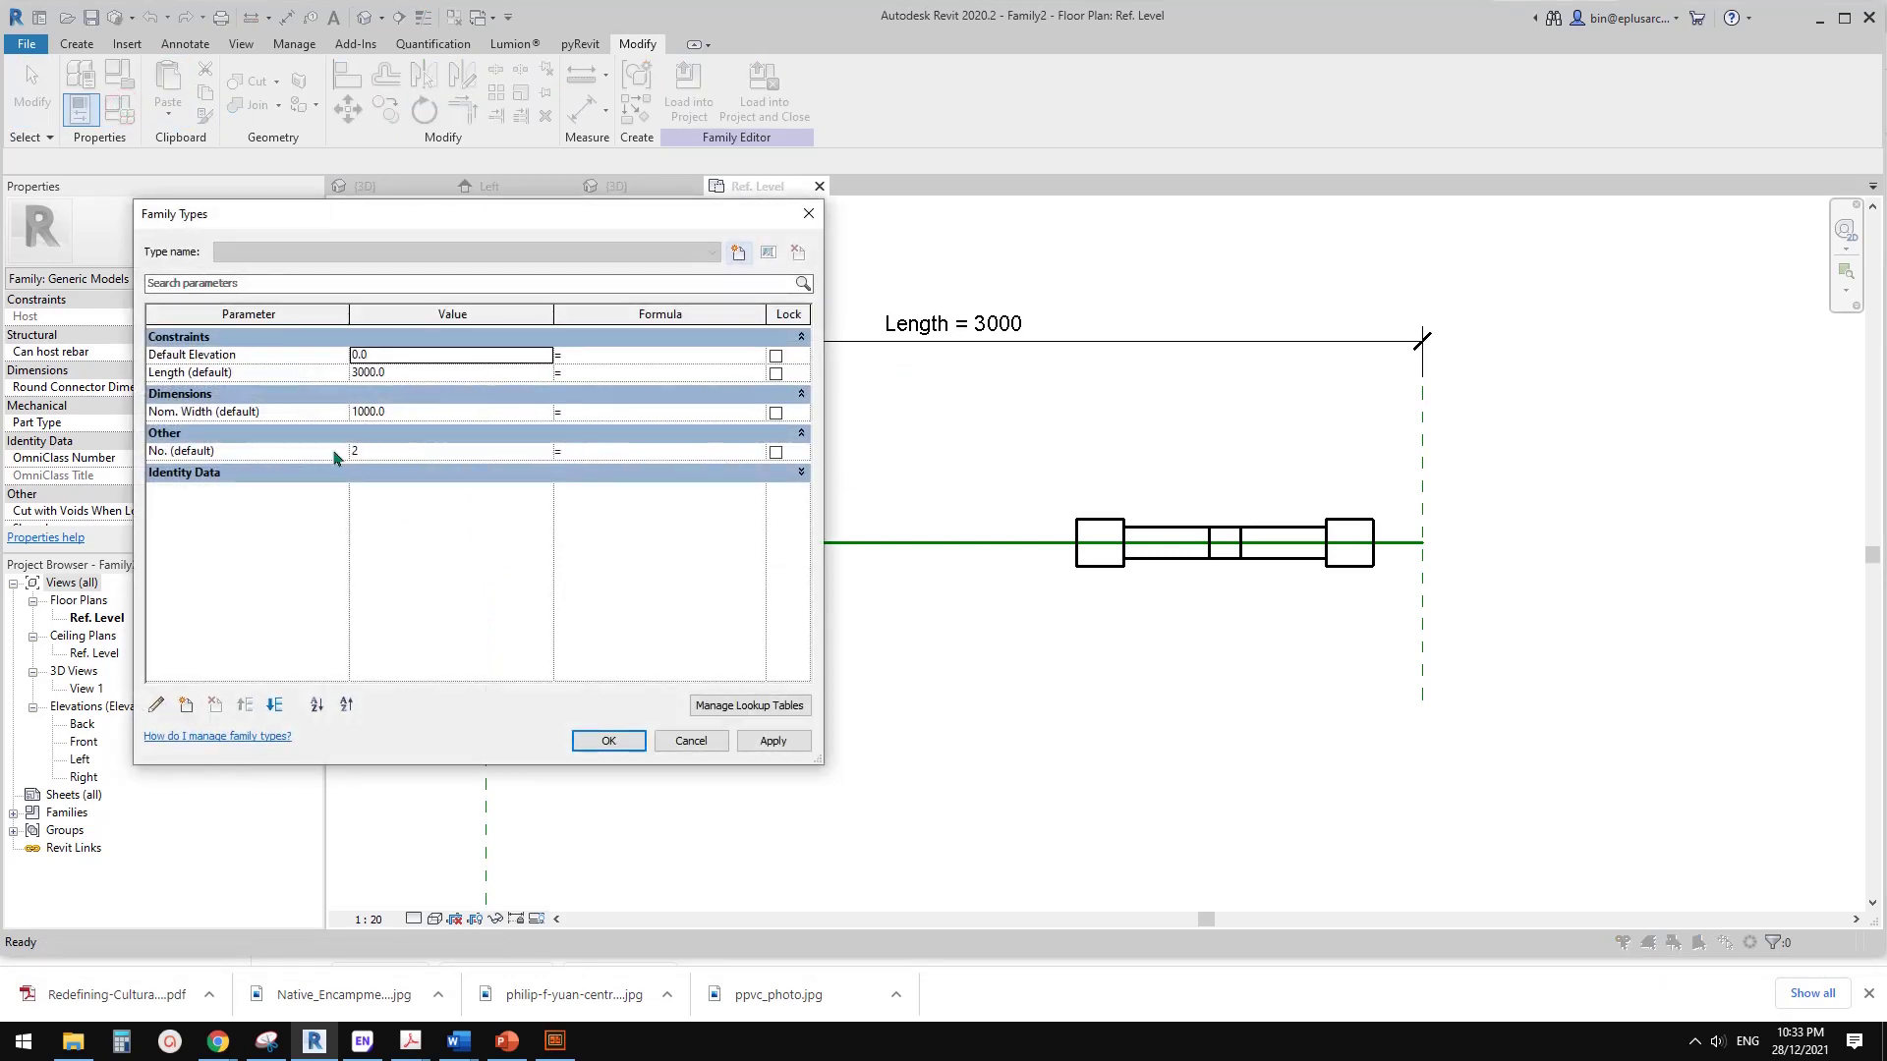
click(207, 457)
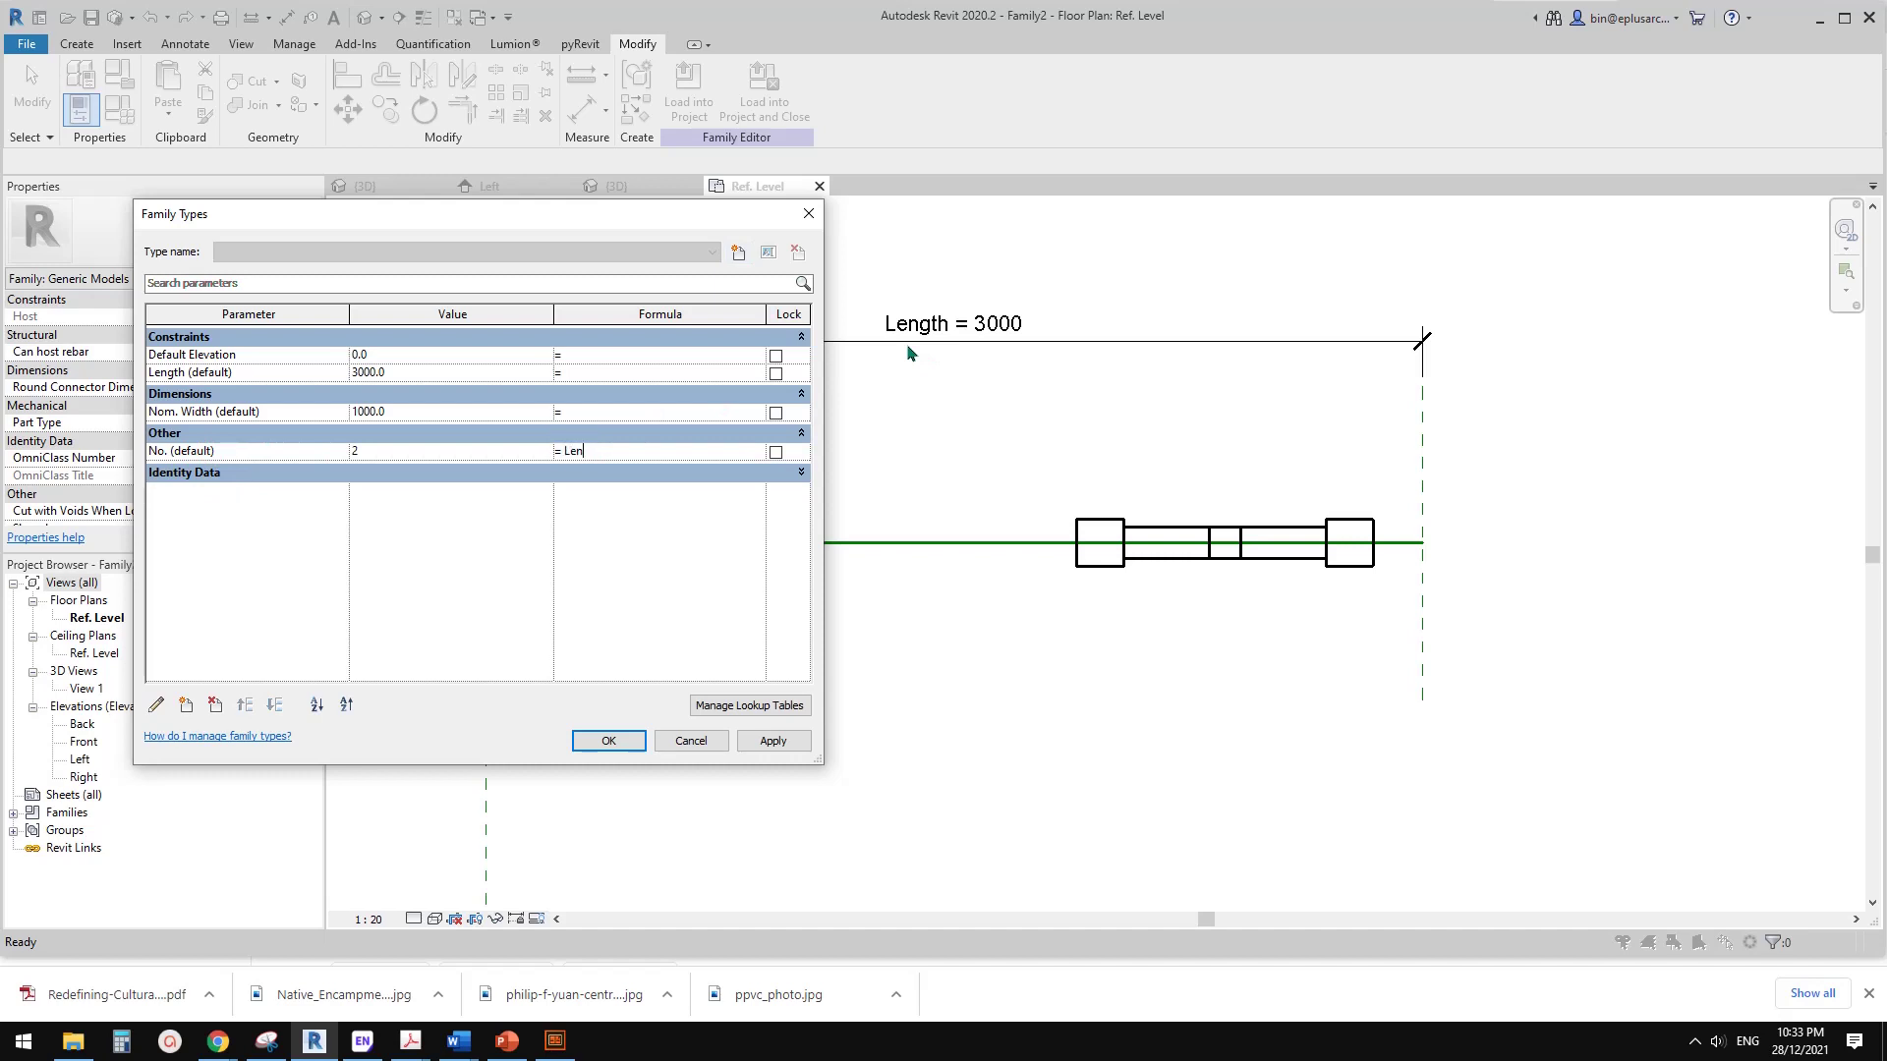
text(Nom. Width)
click(681, 509)
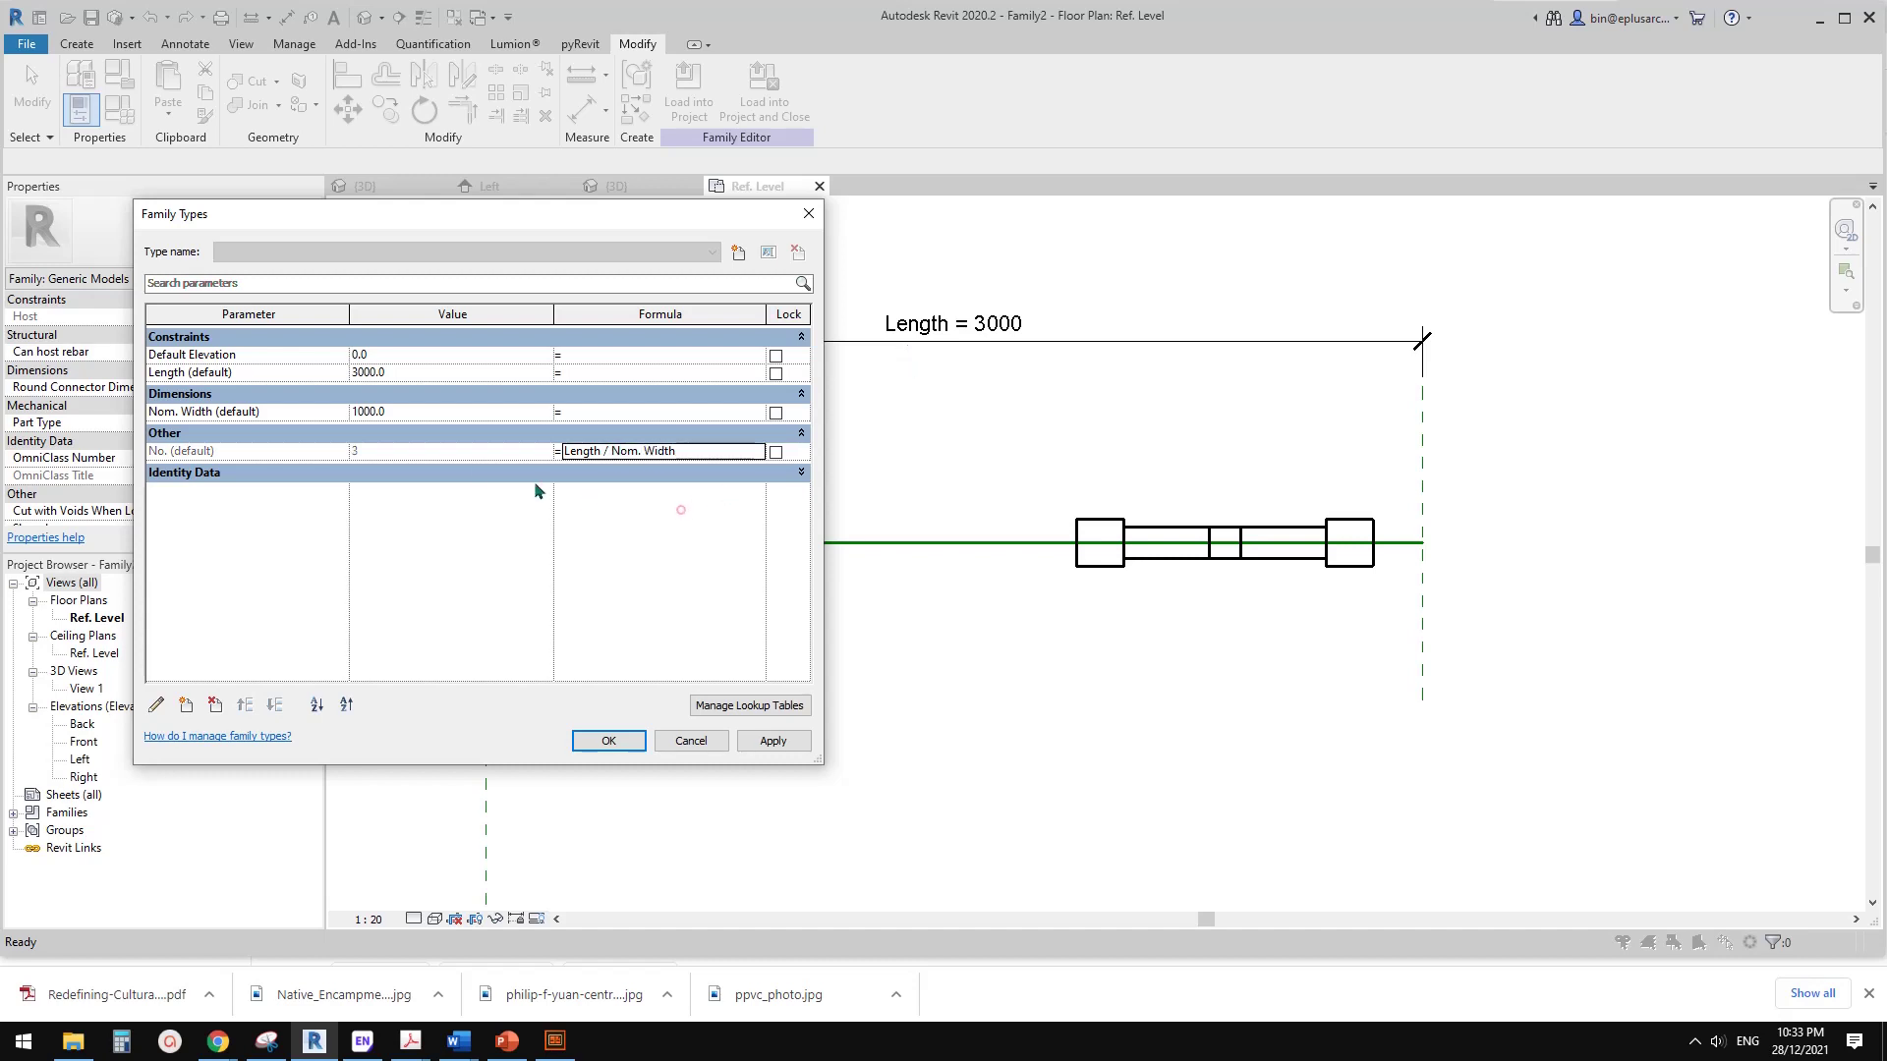
click(772, 741)
click(609, 741)
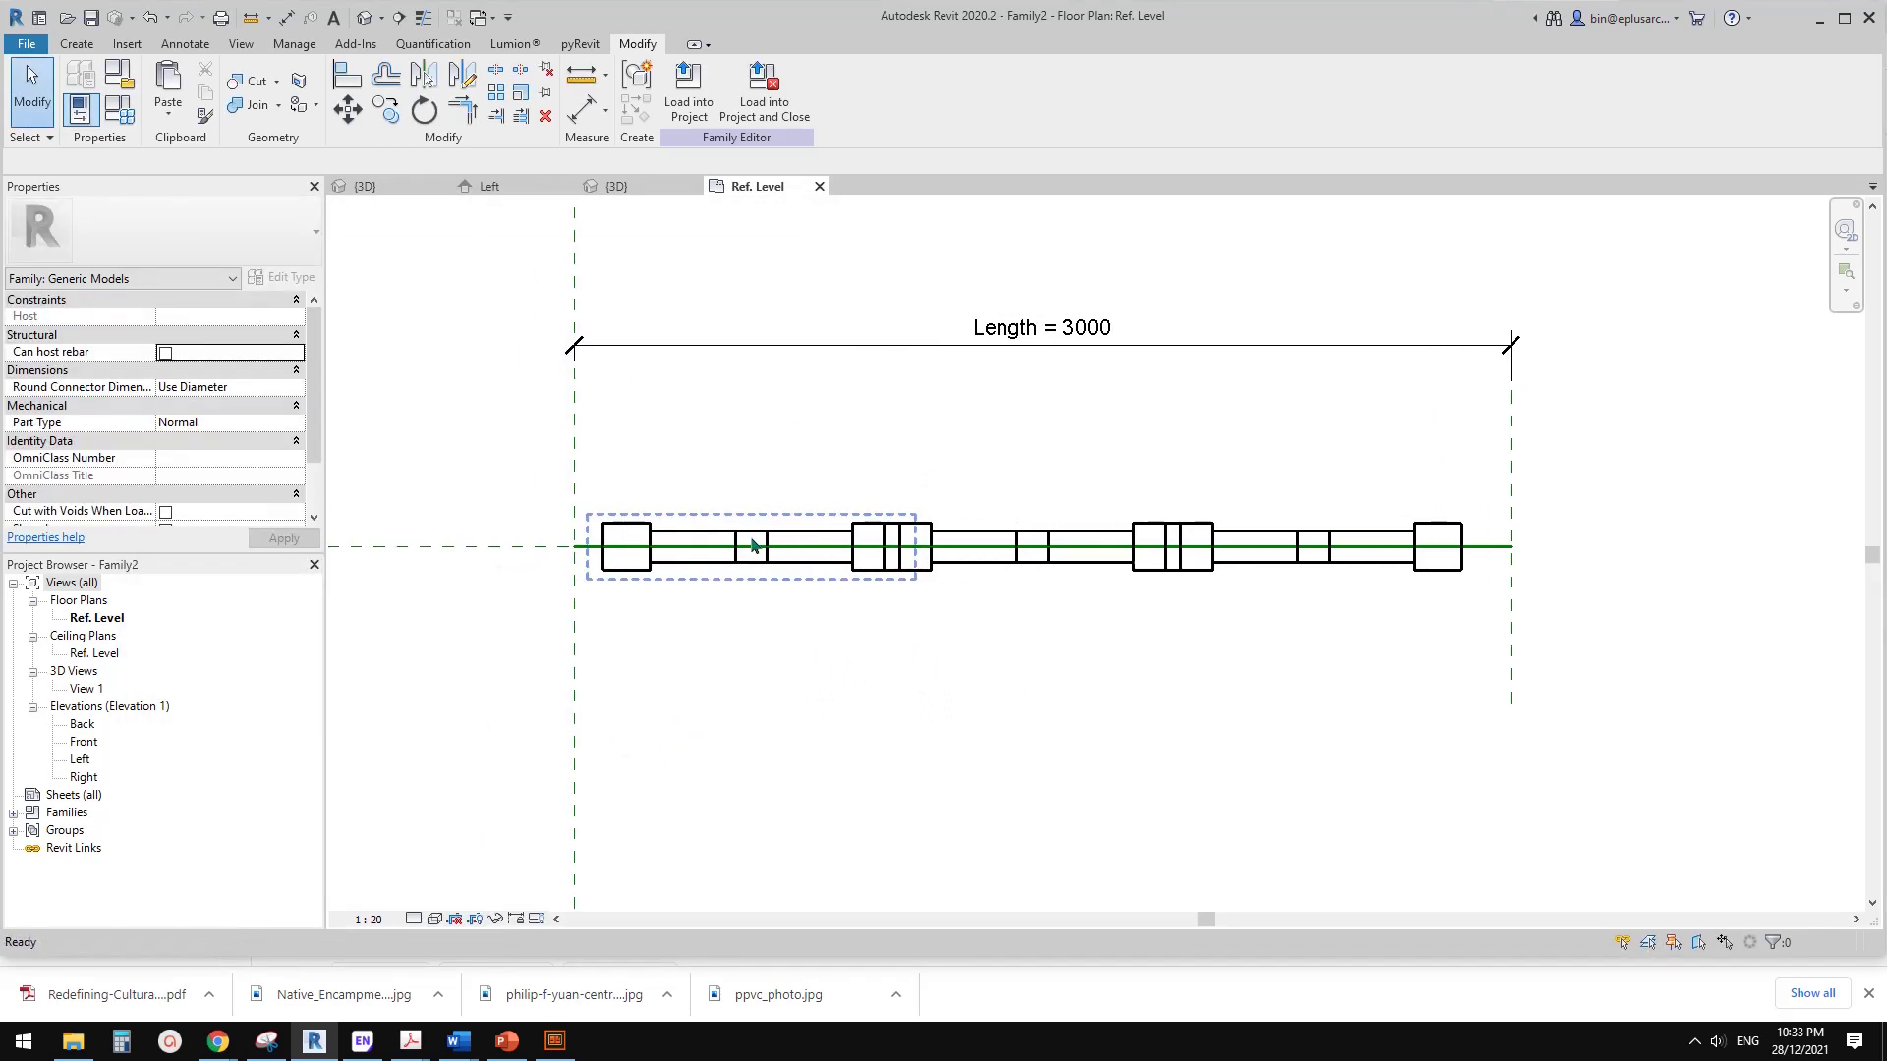
- Align the outer end of the first arrayed panel to the reference plane at the reference line's start
key(a)
key(l)
click(574, 674)
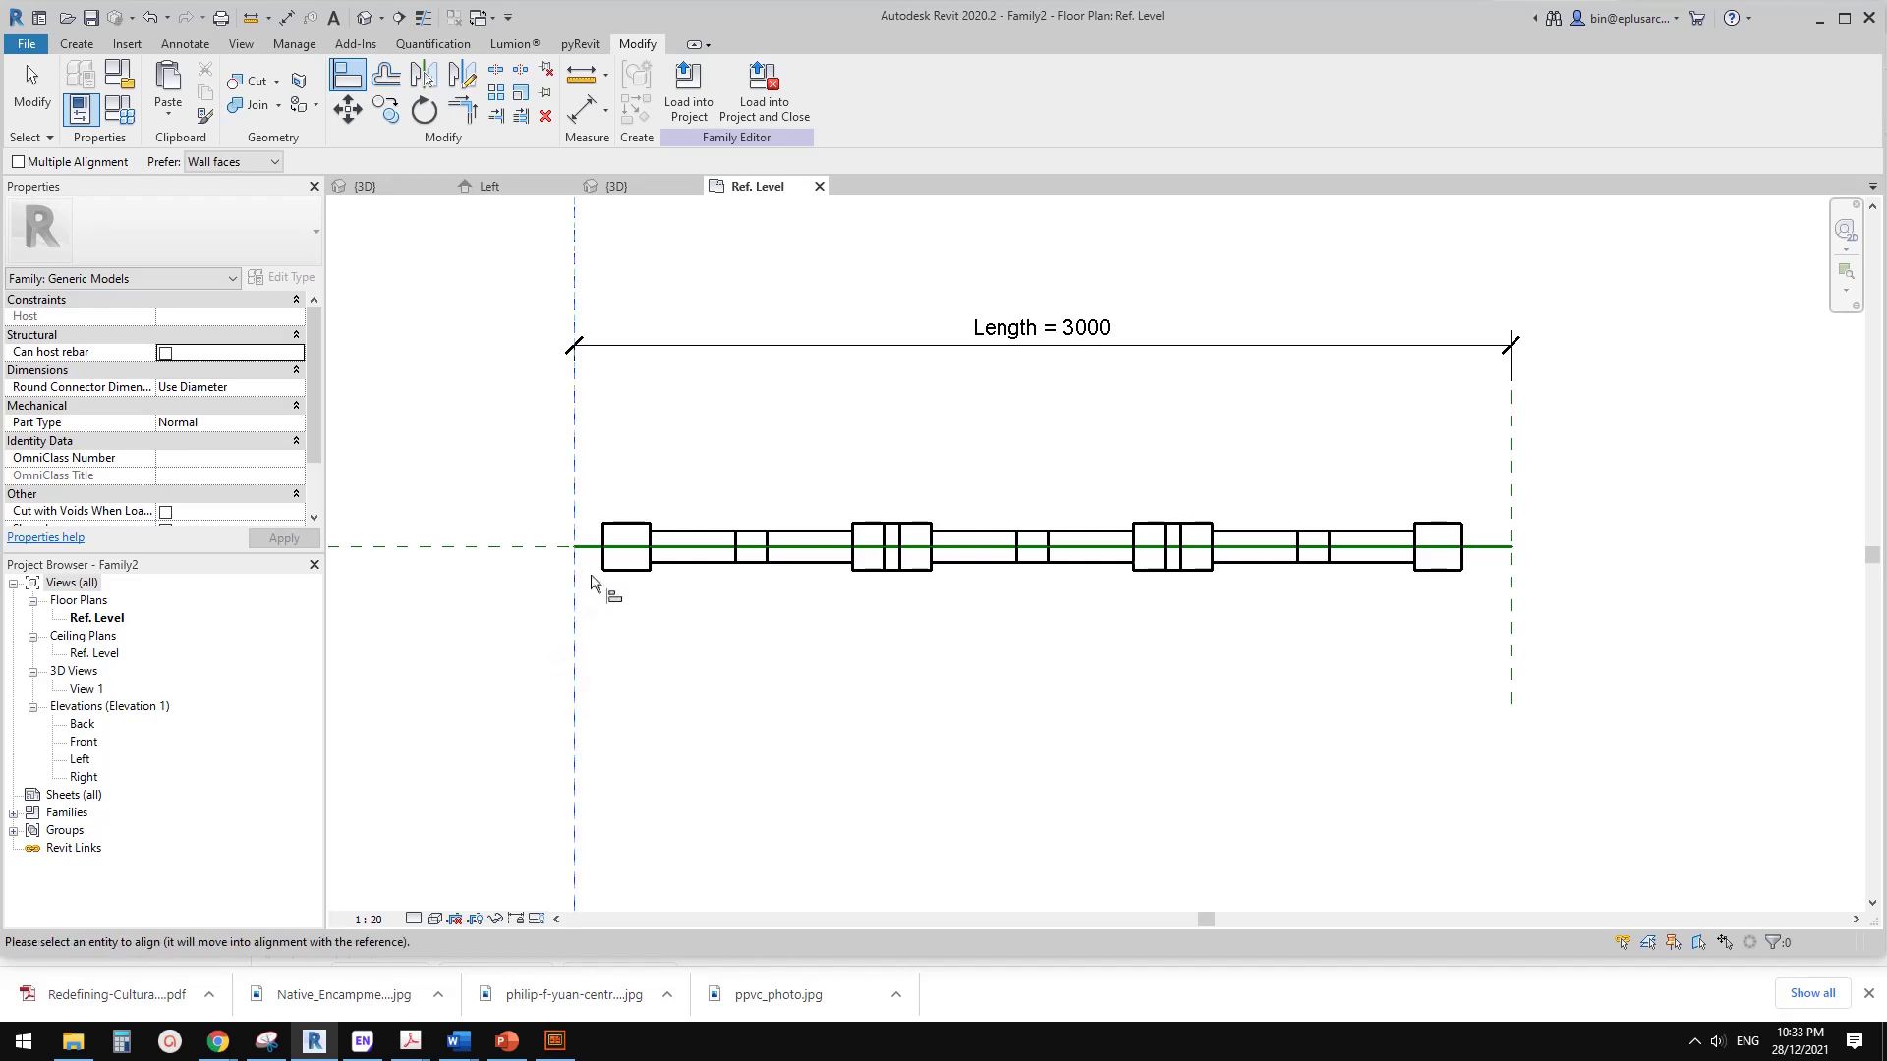
scroll(593, 581, up, 2)
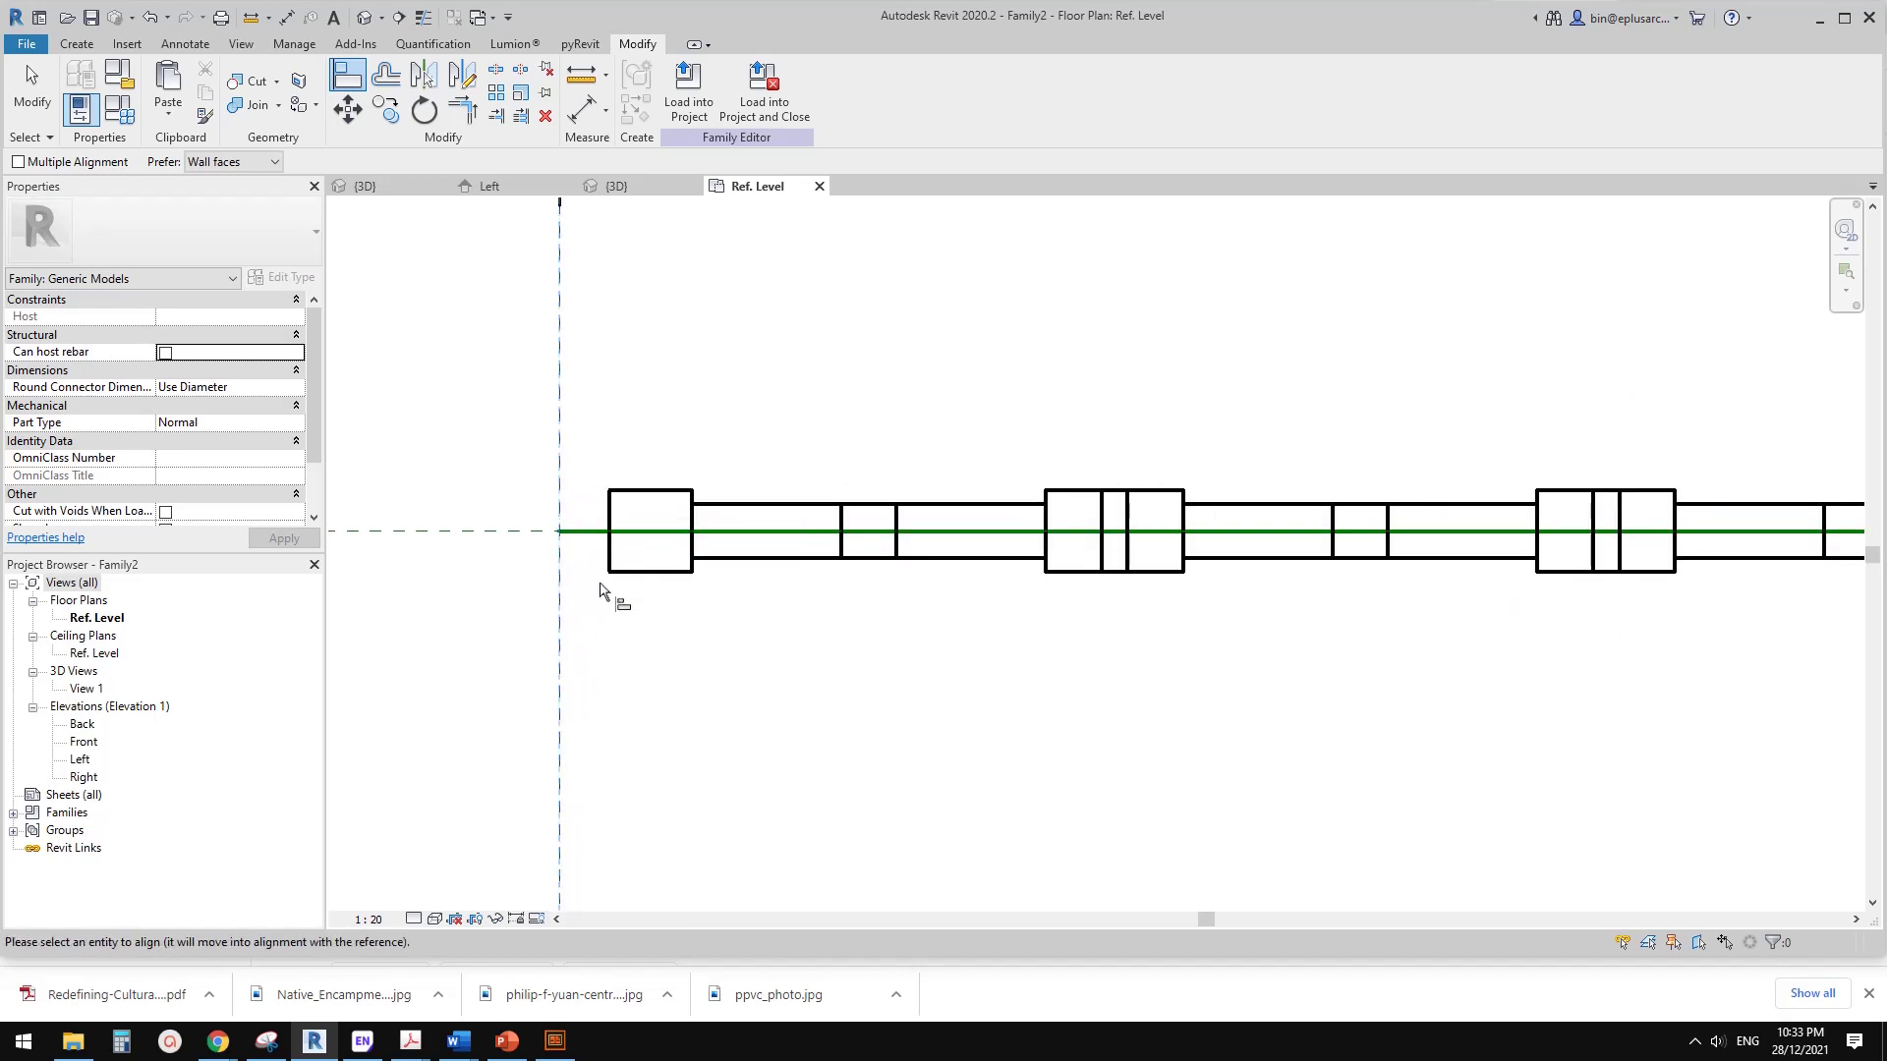
click(601, 516)
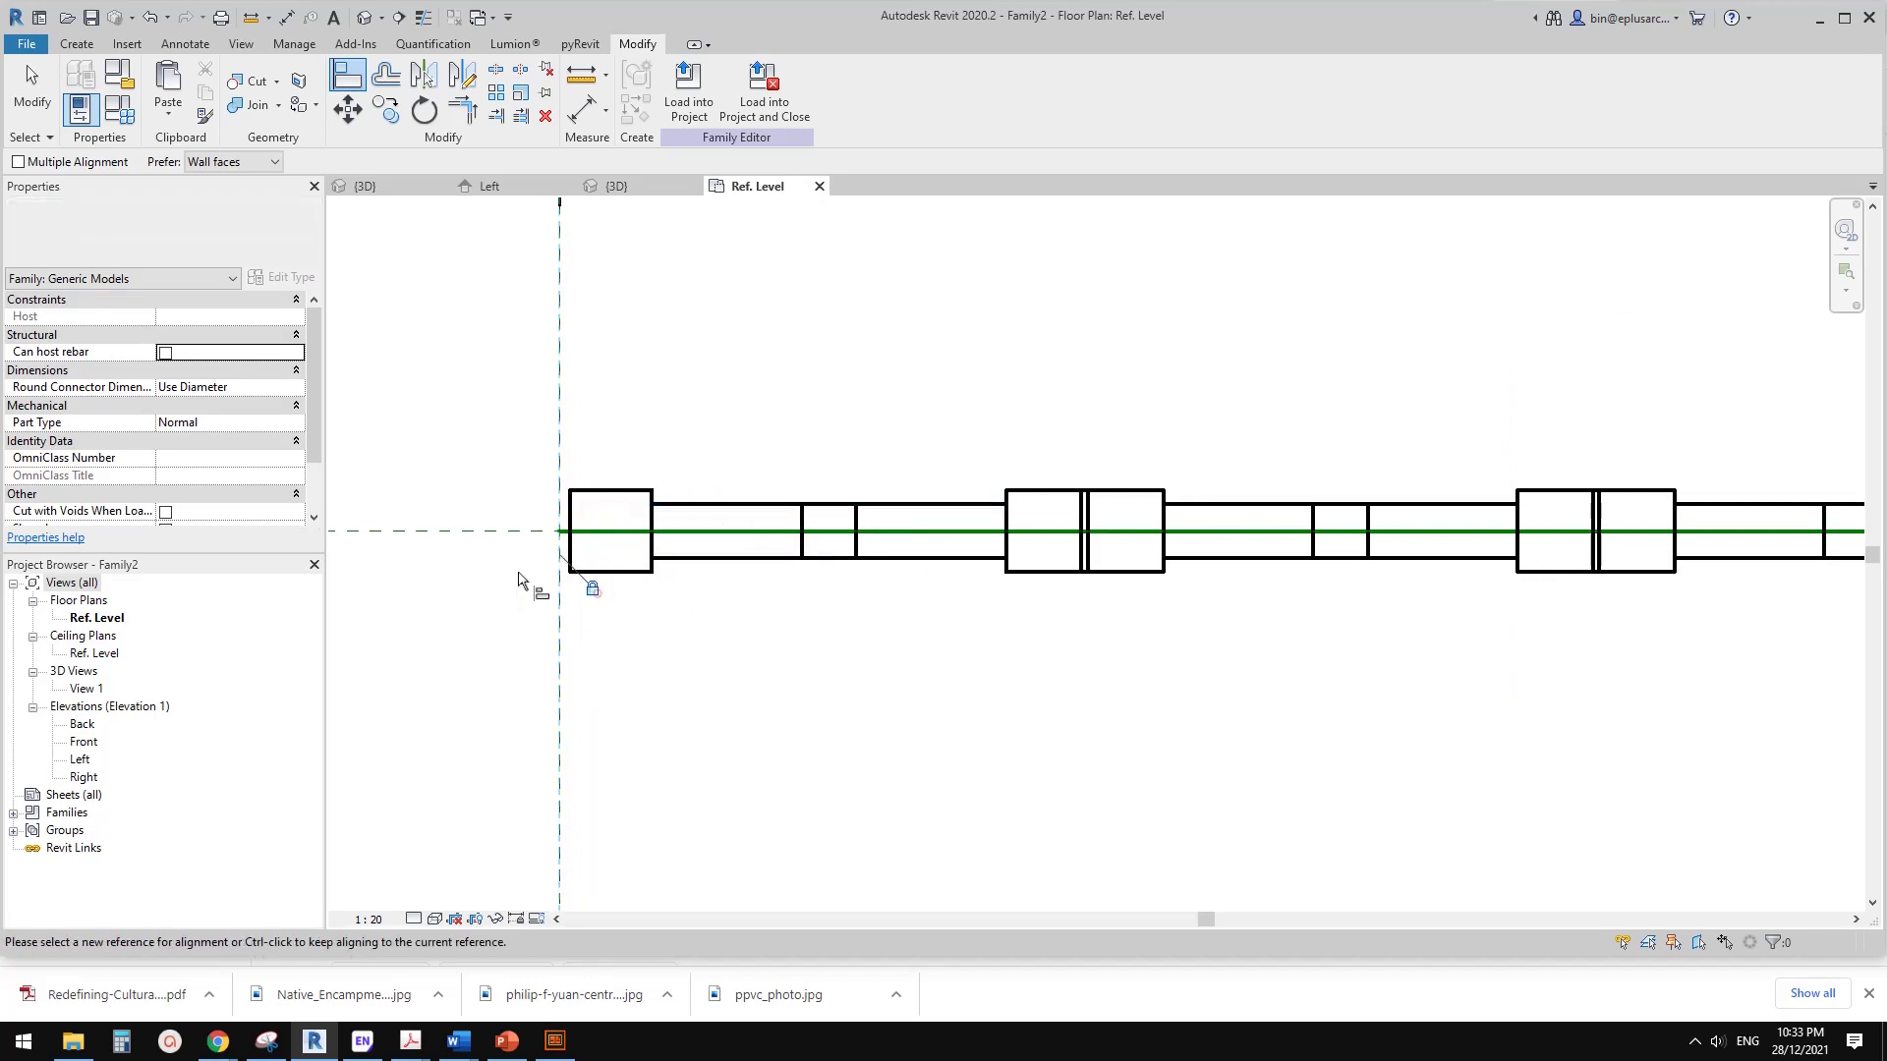
- Align the outer end of the last arrayed panel to the reference plane at the reference line's far end
scroll(629, 619, down, 3)
scroll(1052, 531, up, 3)
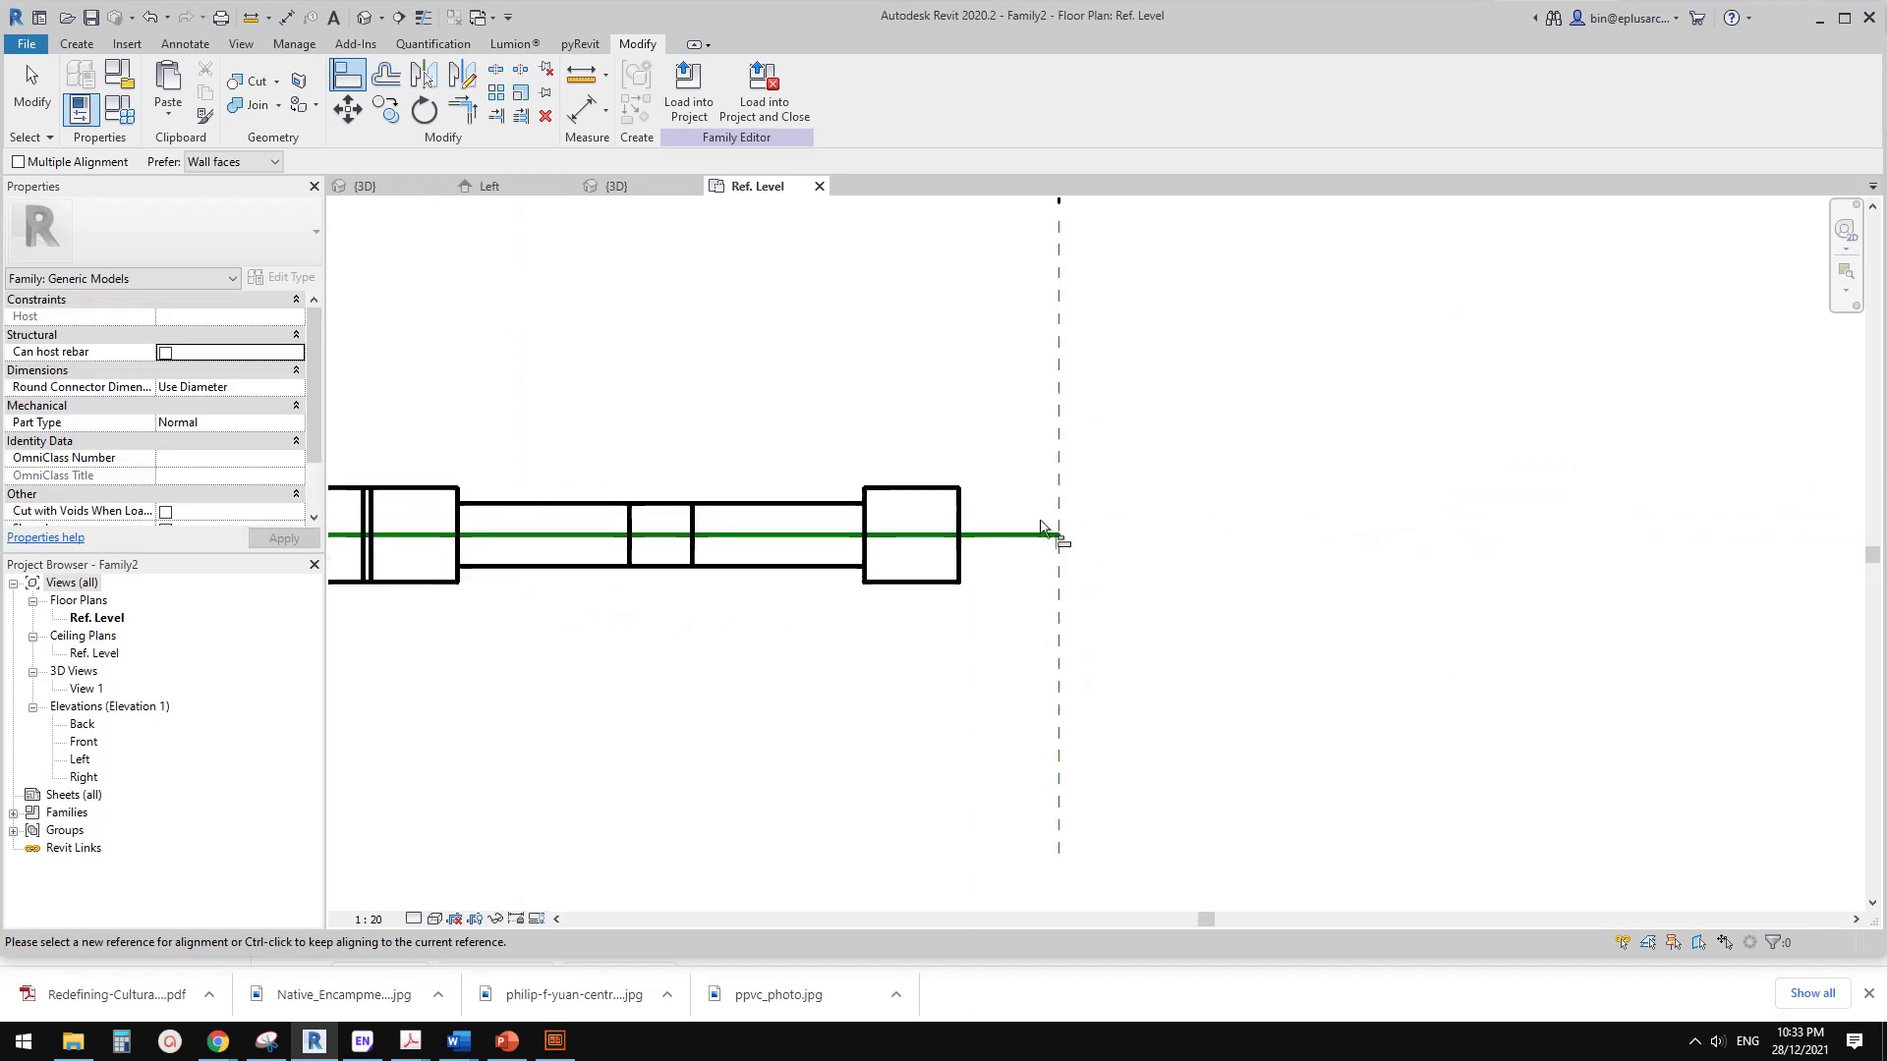
click(973, 531)
scroll(958, 558, down, 5)
key(Escape)
key(Escape)
- Nudge the Right reference plane outward until Length is 3660 to test the array
click(1349, 603)
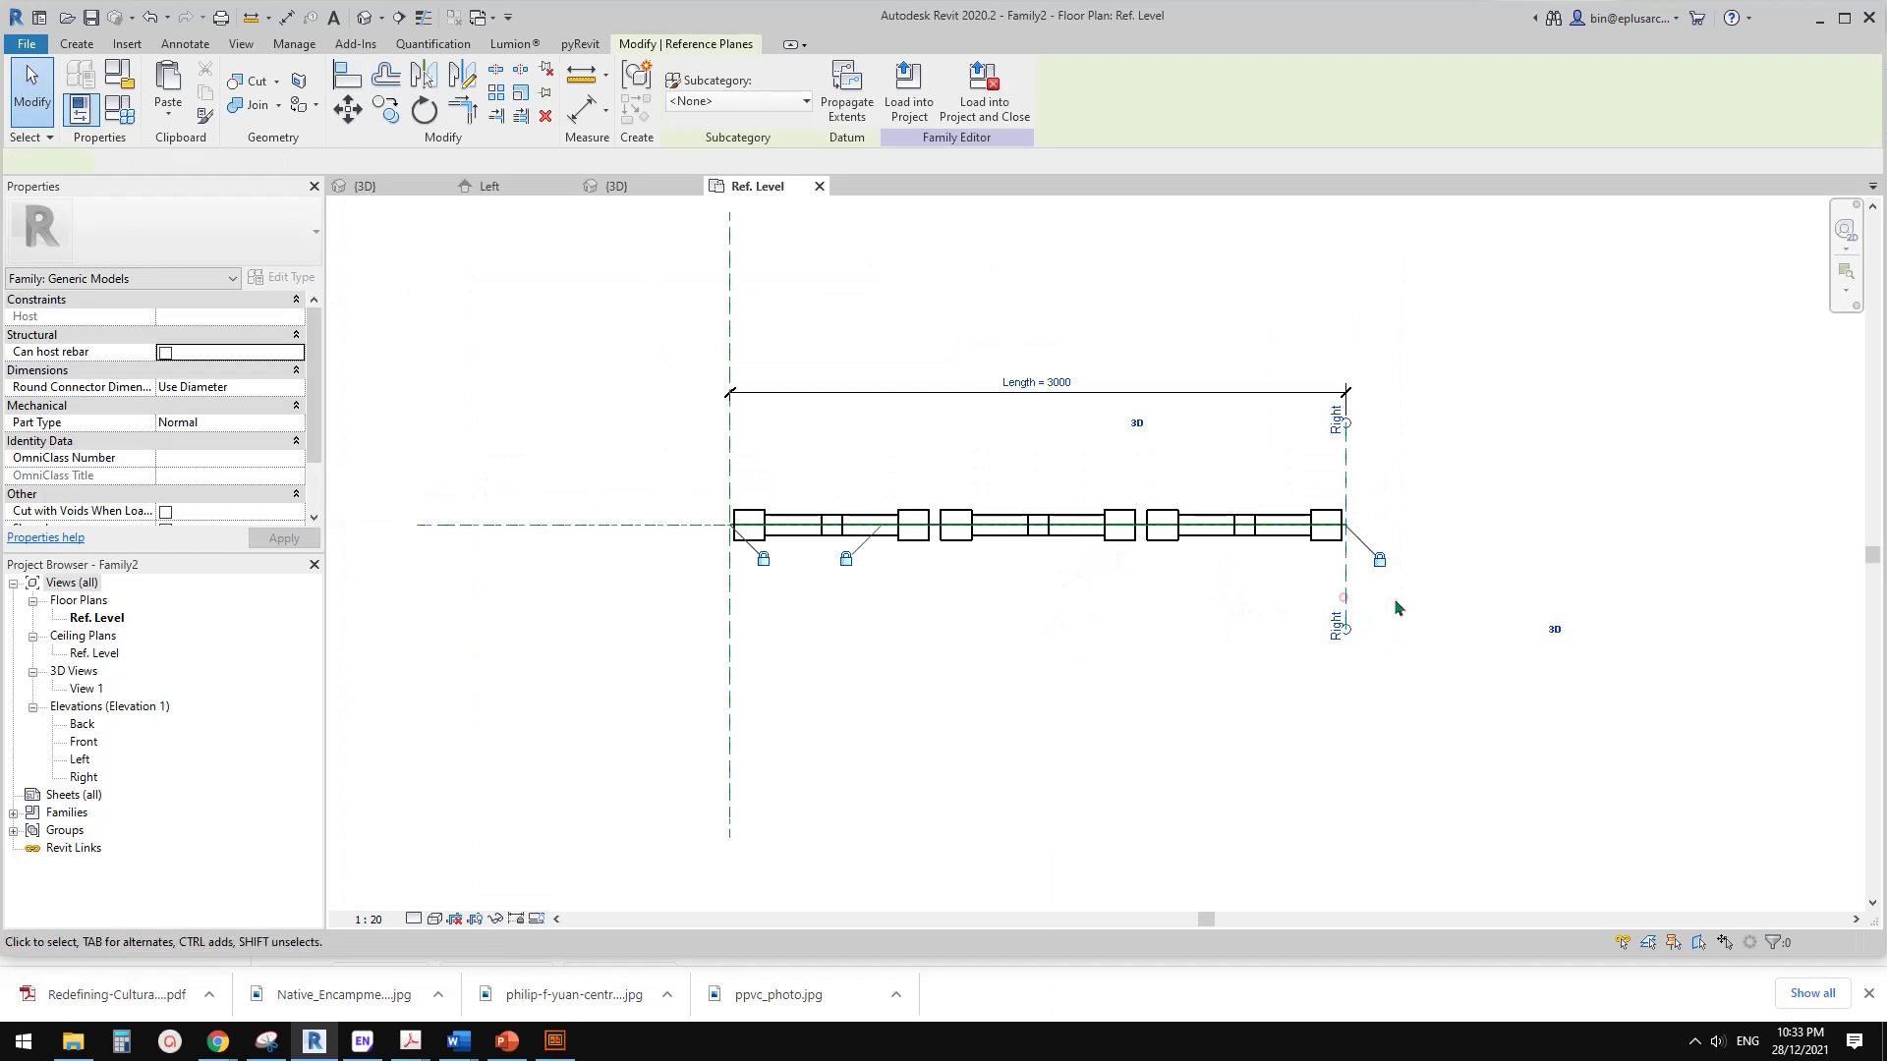
key(Right)
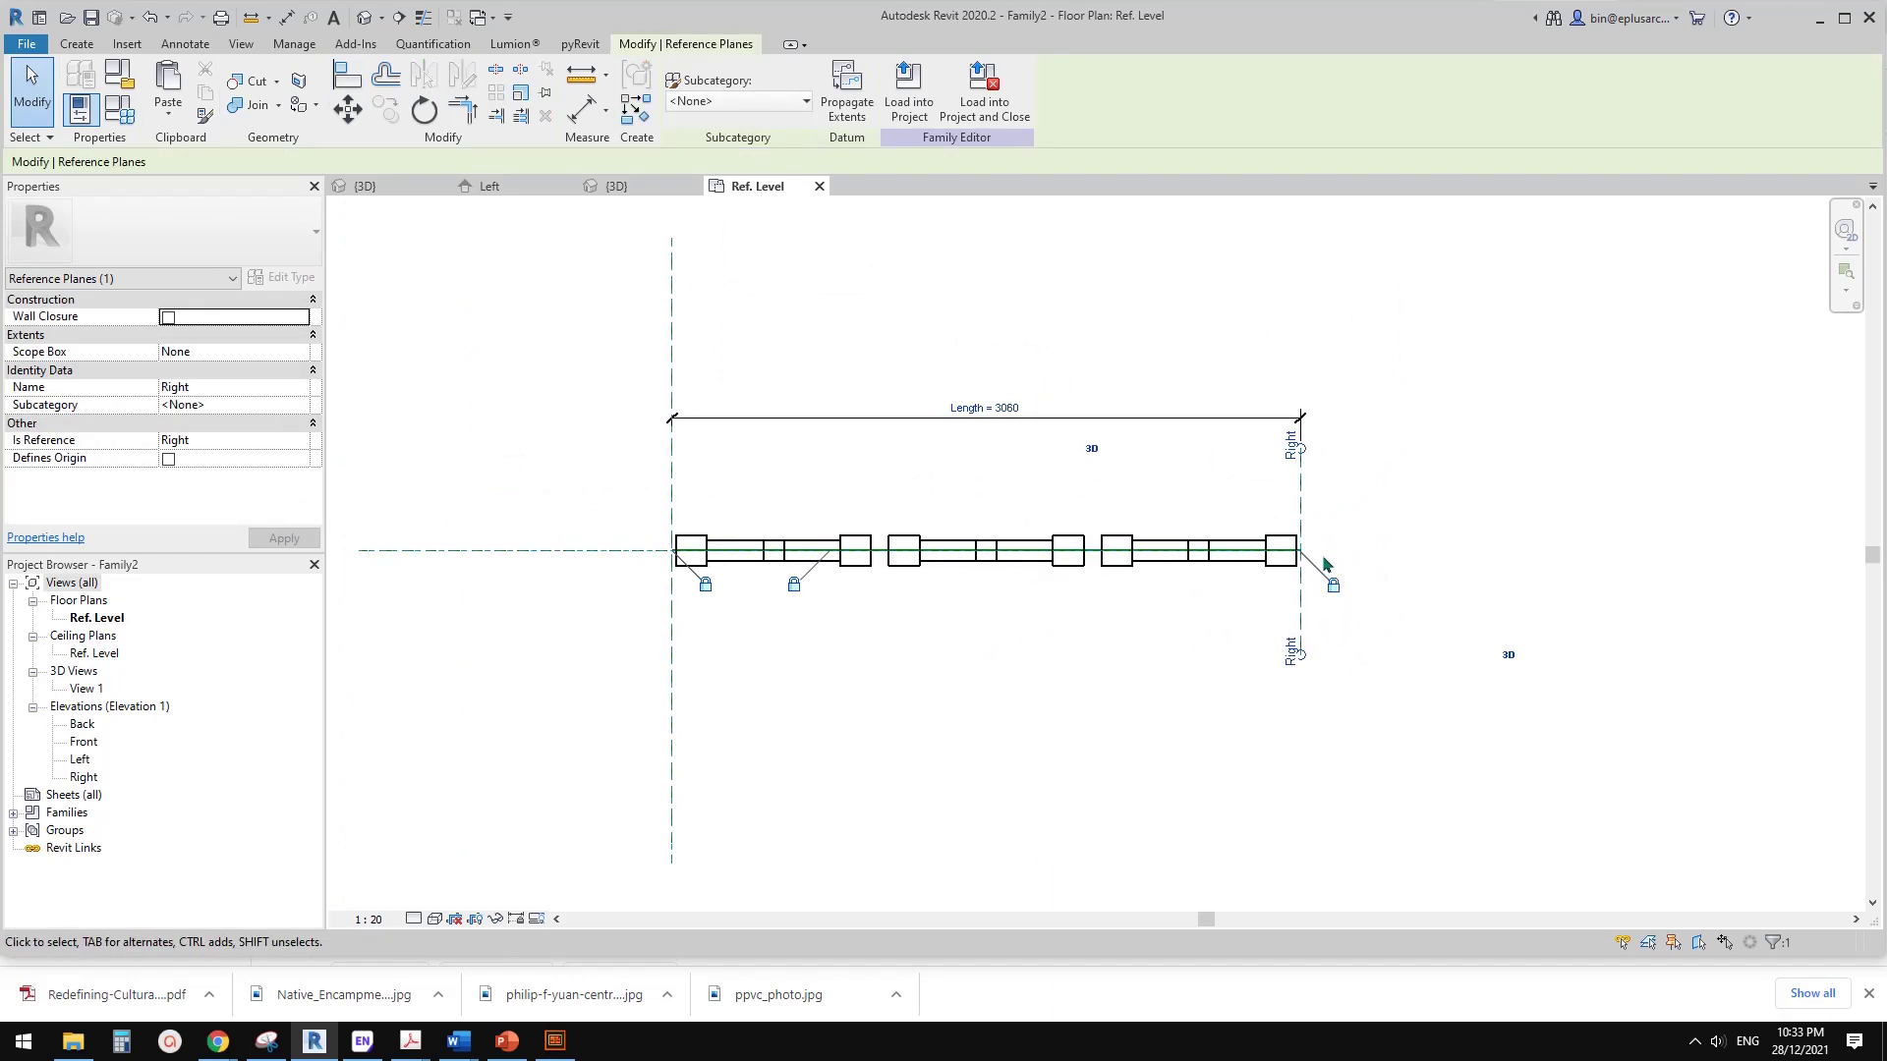
key(Right)
key(Right)
key(Right)
key(Right)
key(Right)
key(Right)
key(Right)
key(Right)
key(Right)
key(Right)
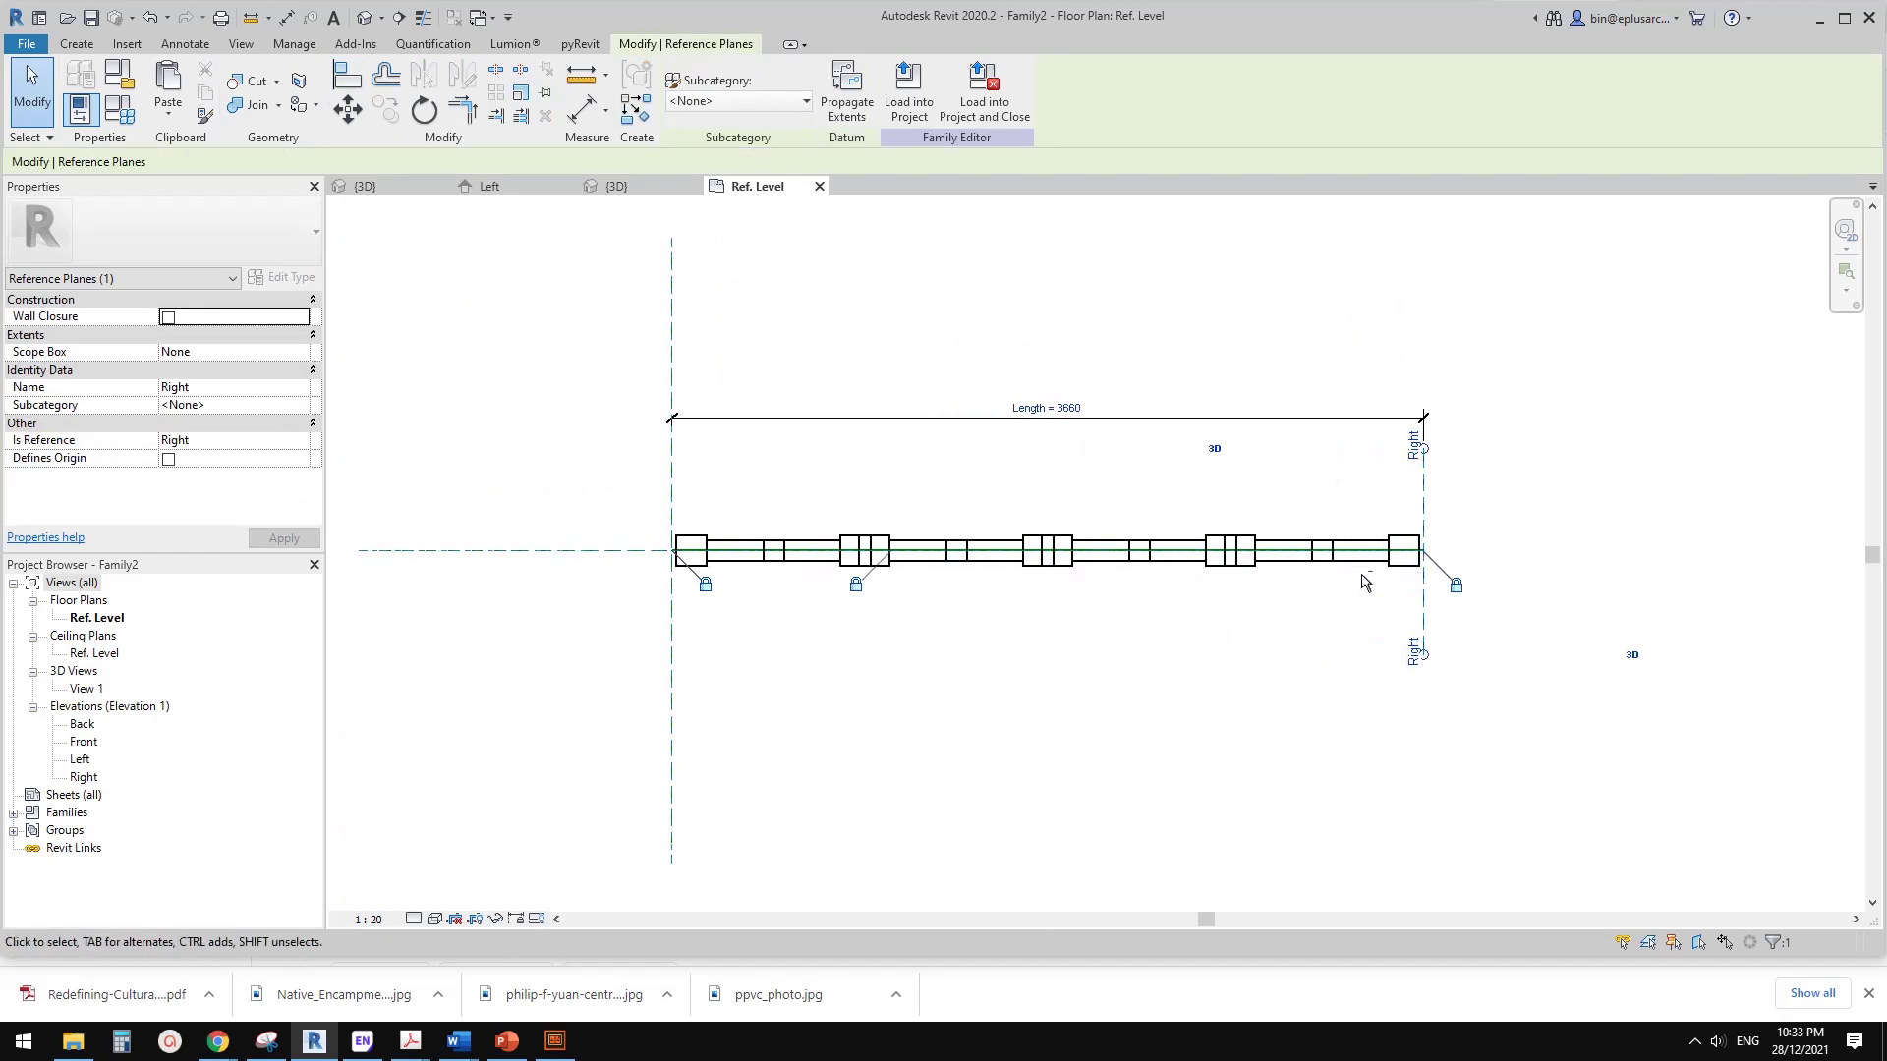
key(Right)
key(Right)
key(Right)
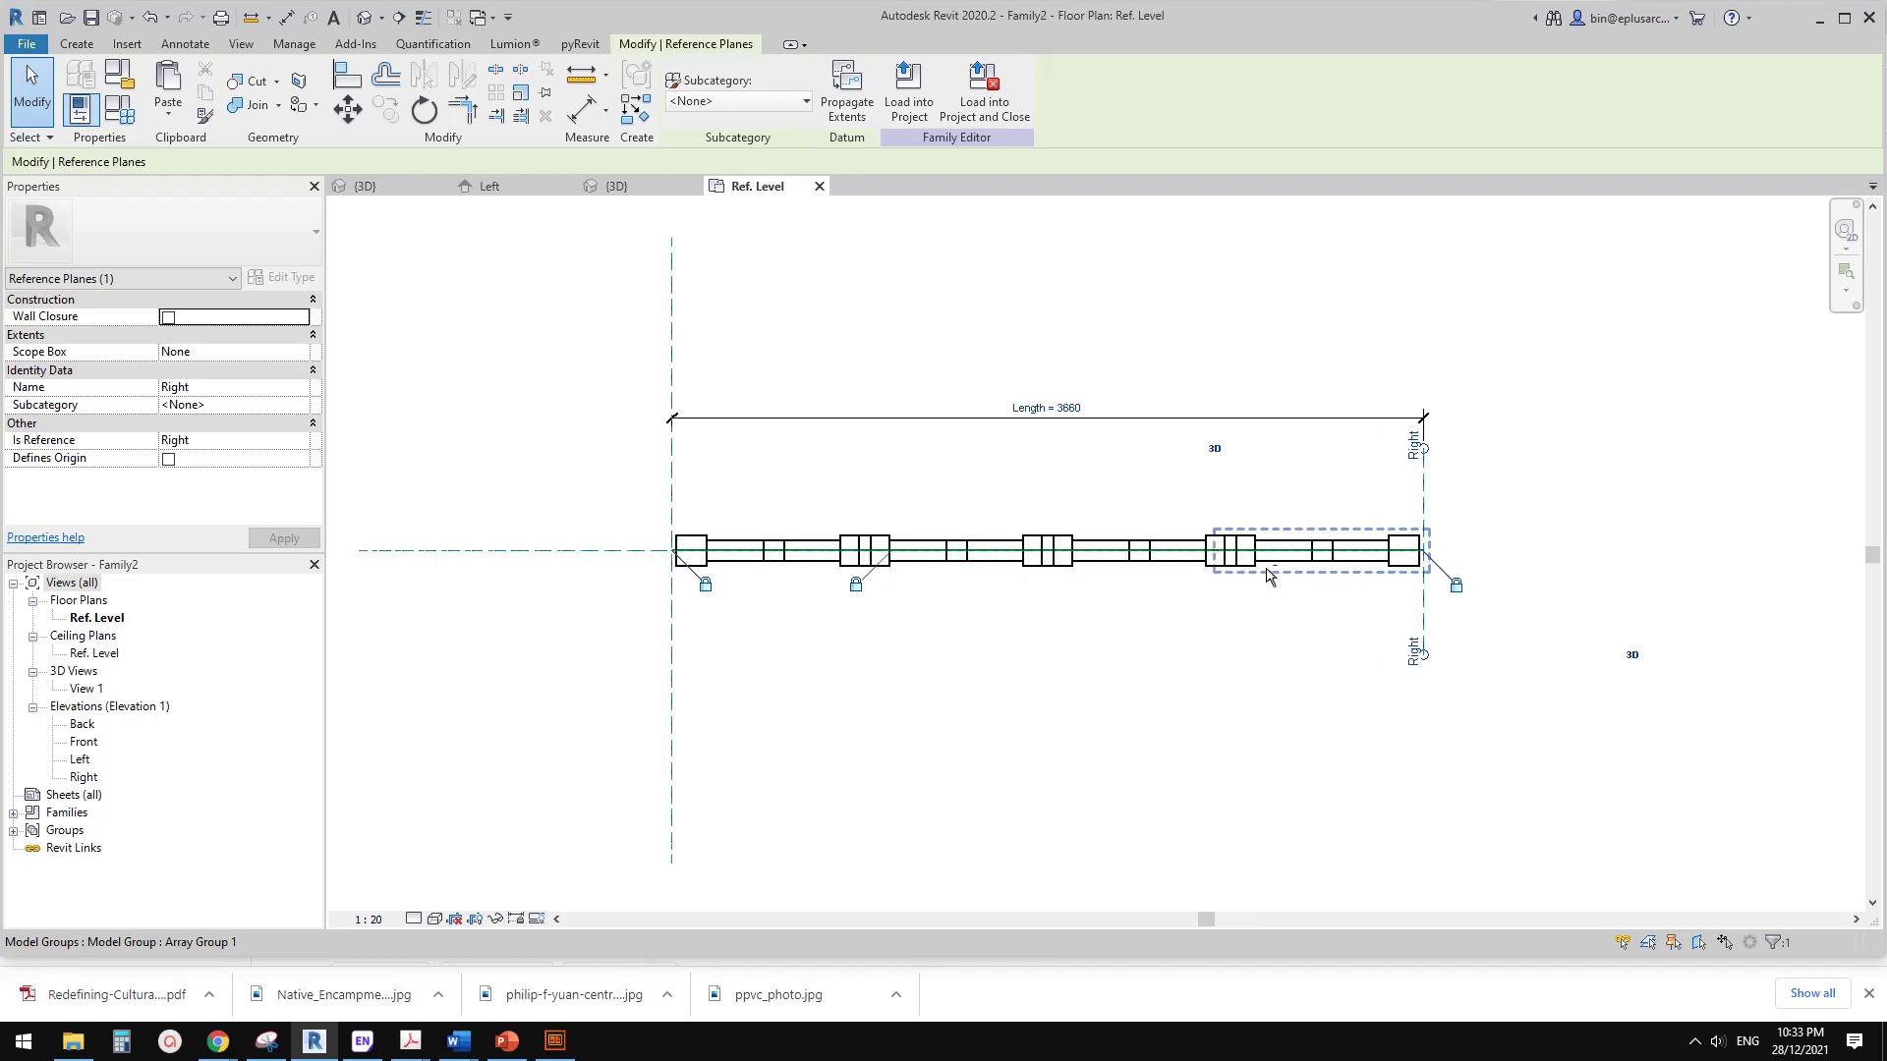
- Nudge the Right reference plane back inward until Length is 3260
key(Left)
key(Left)
key(Left)
key(Left)
key(Left)
key(Left)
key(Left)
key(Left)
key(Left)
key(Left)
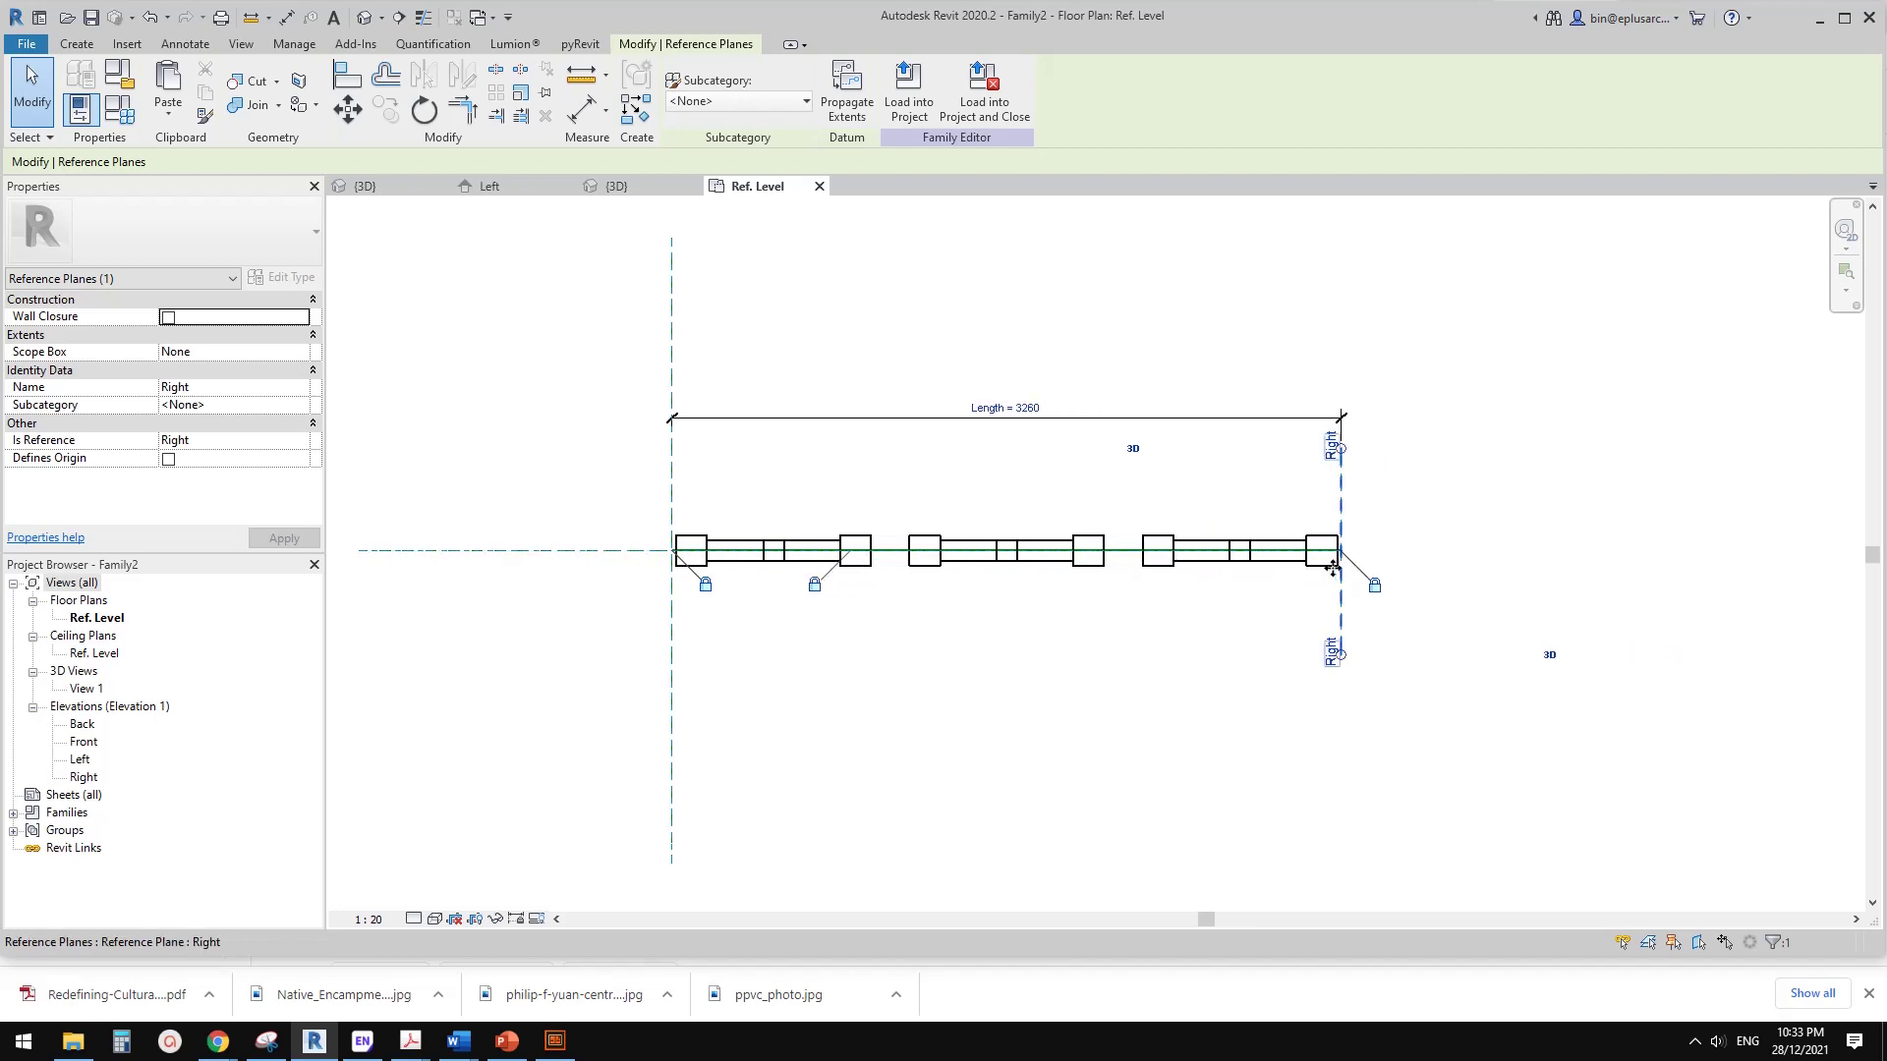
- Wrap the No. parameter's formula in roundup, as roundup(Length / Nom. Width), and apply it to the family
click(119, 109)
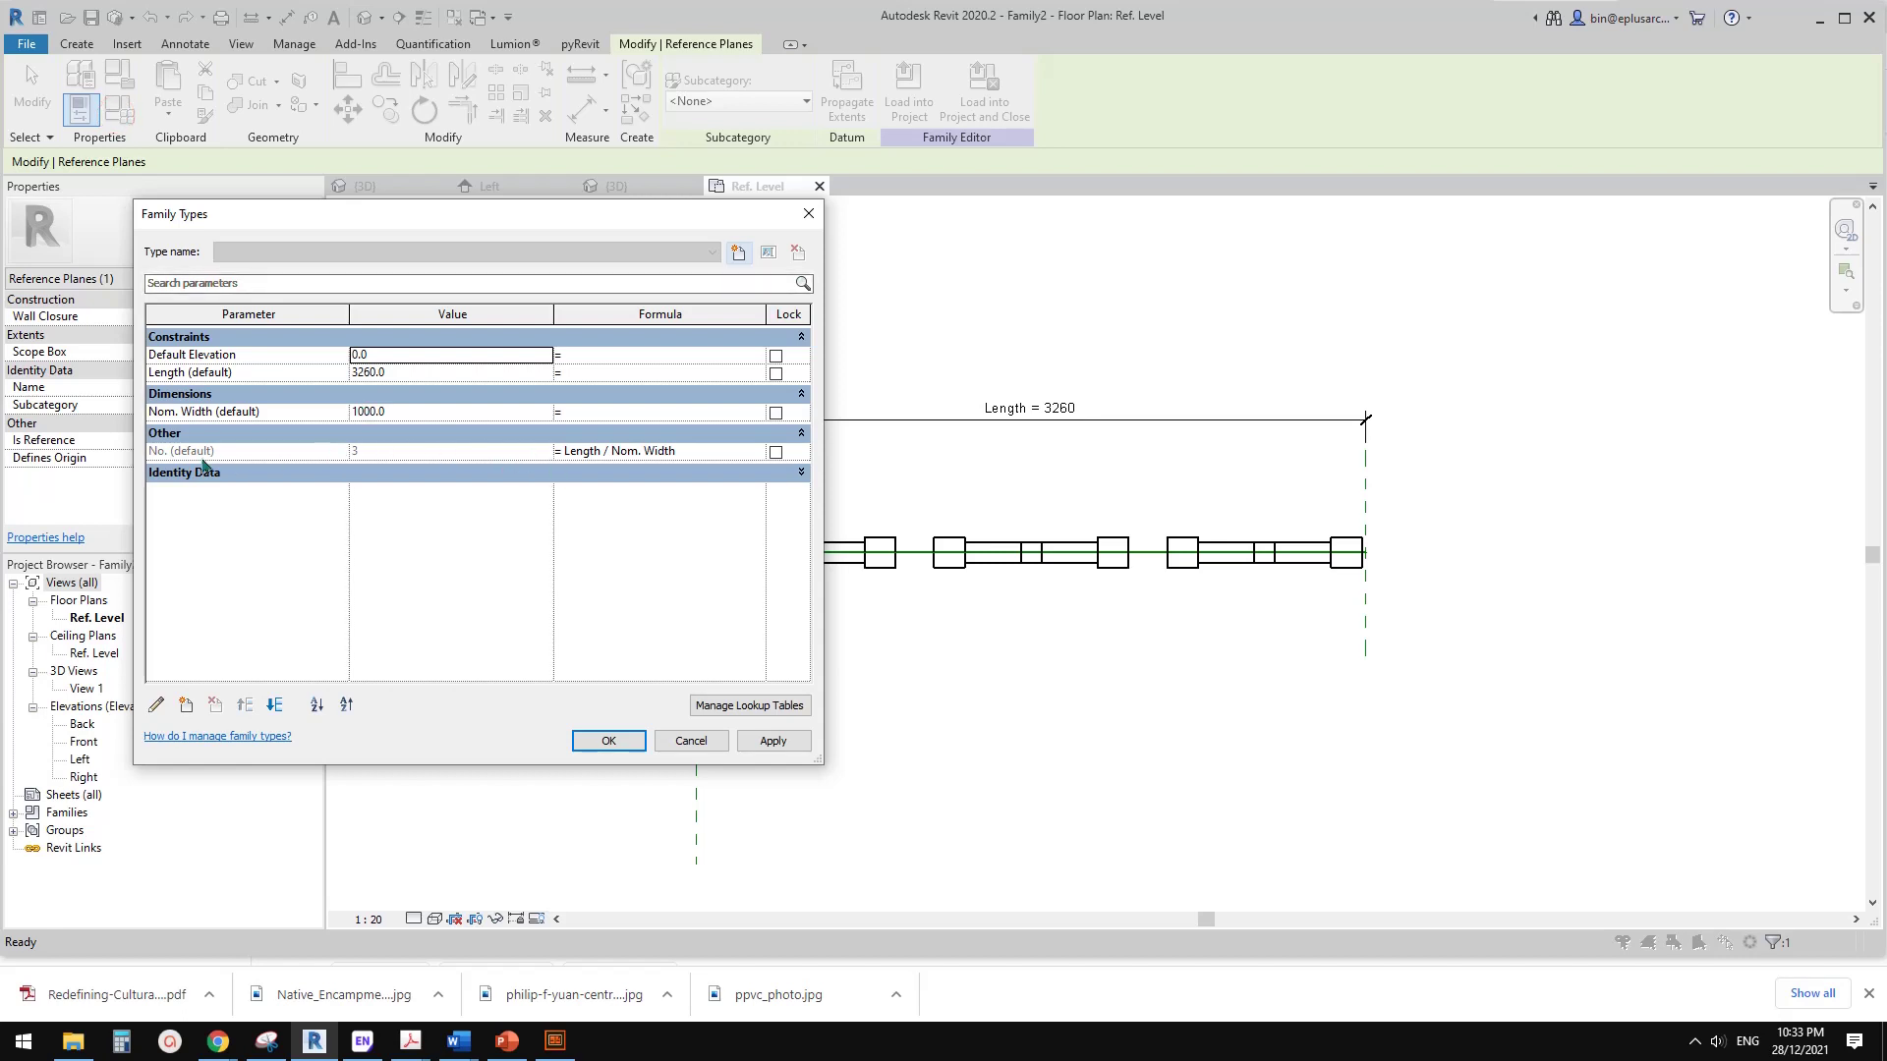
click(625, 453)
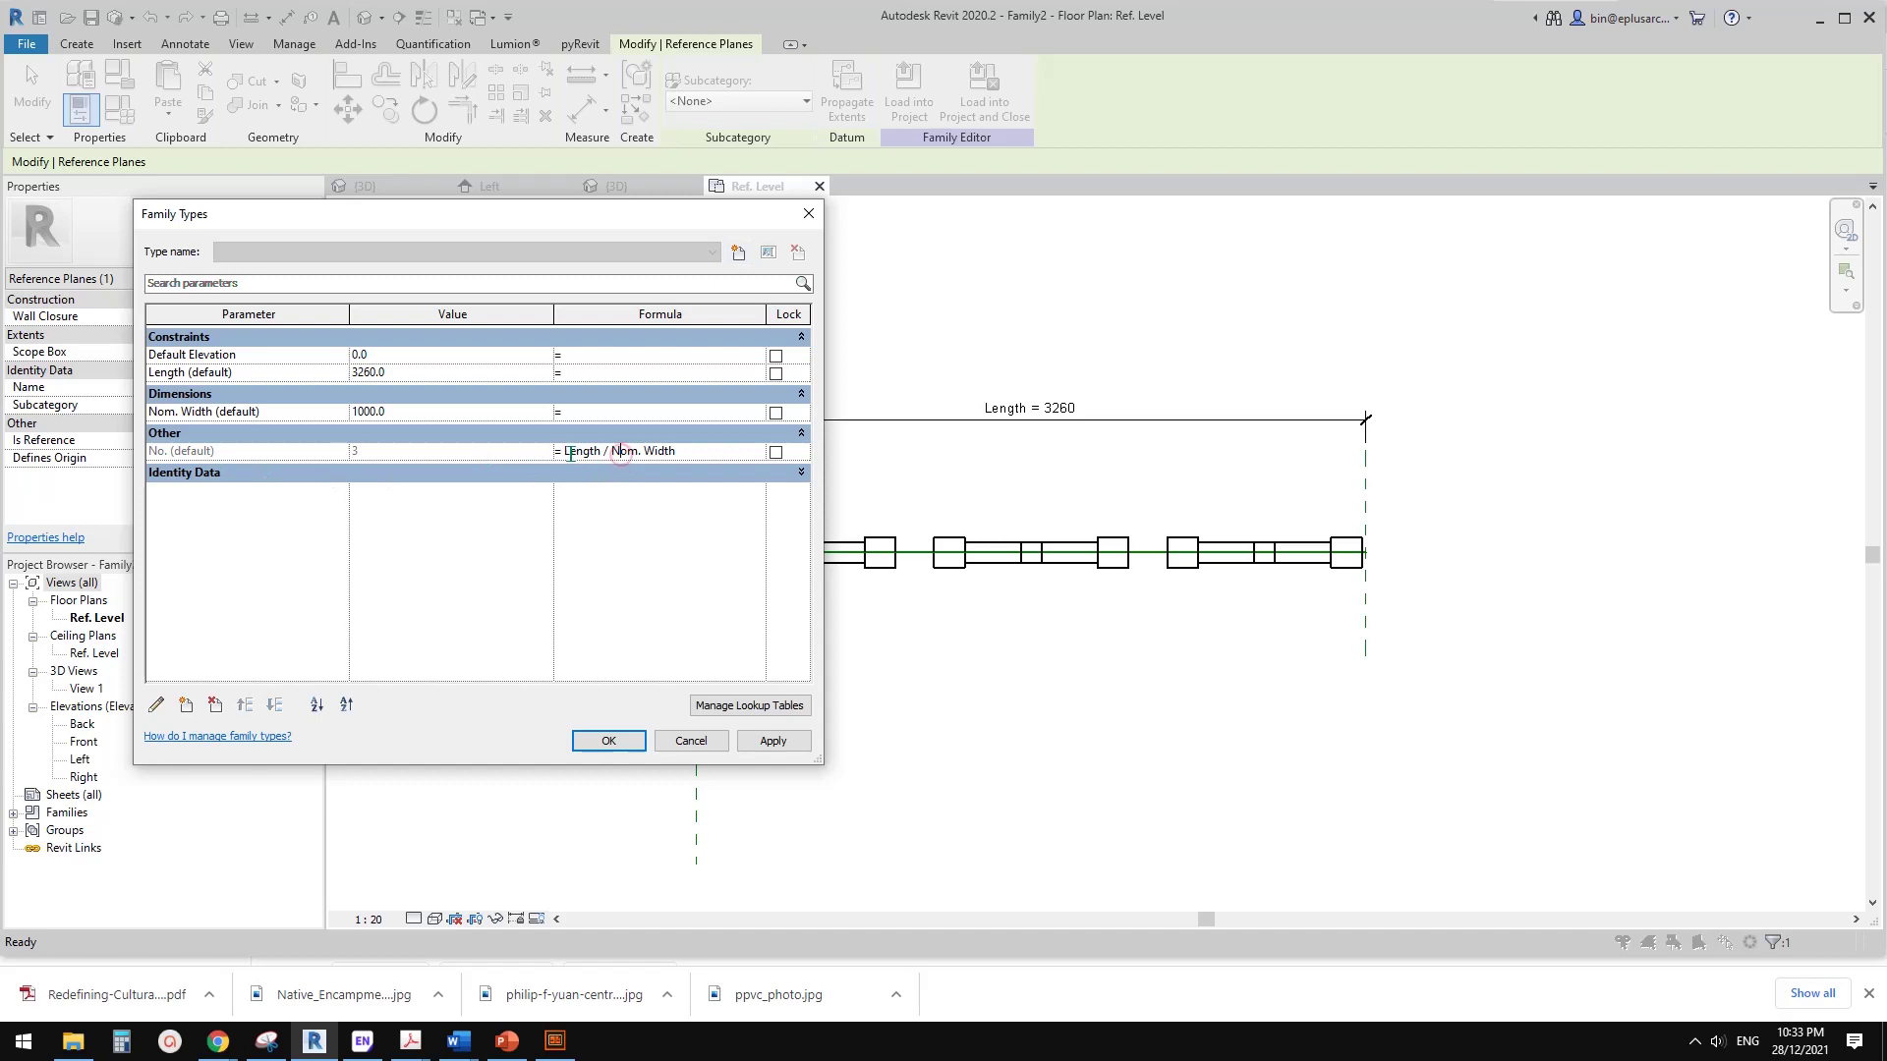
text(roundup()
click(772, 740)
click(615, 739)
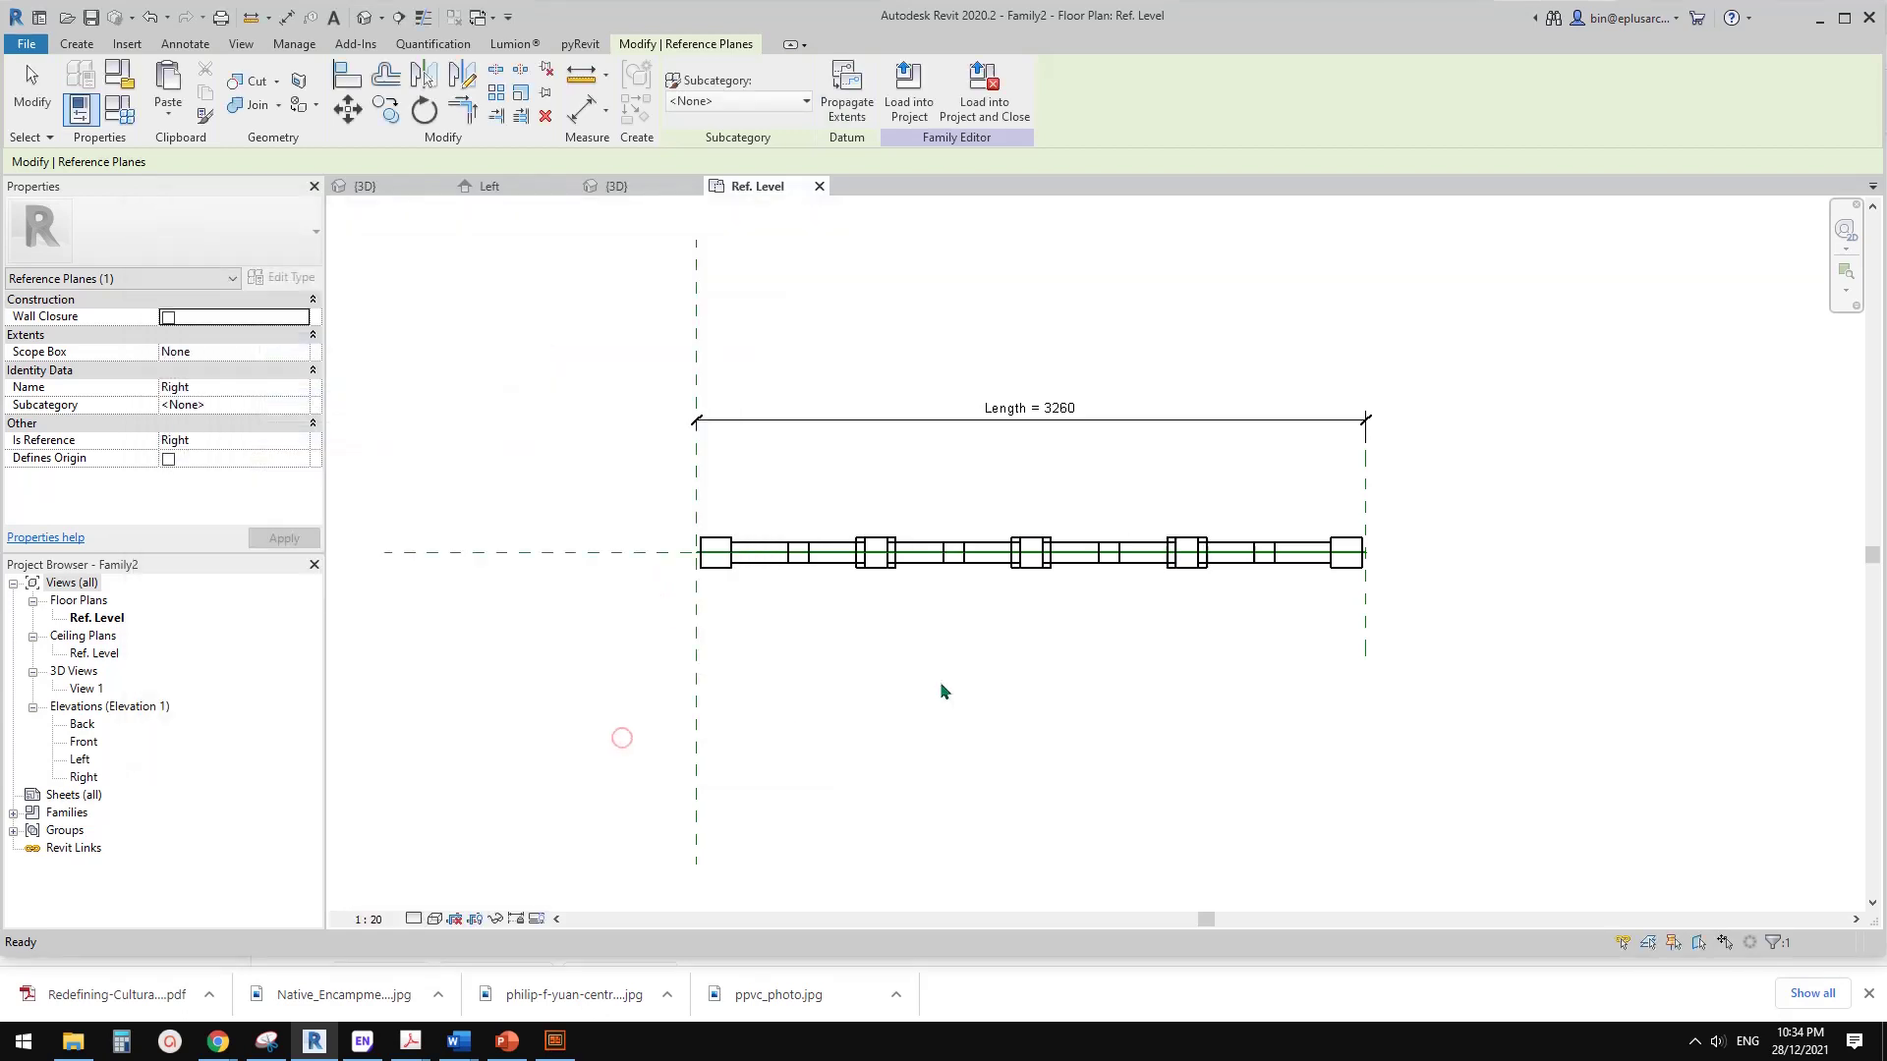
- Flex the array by nudging the Right reference plane in both directions, ending at a Length of 3060
click(1366, 615)
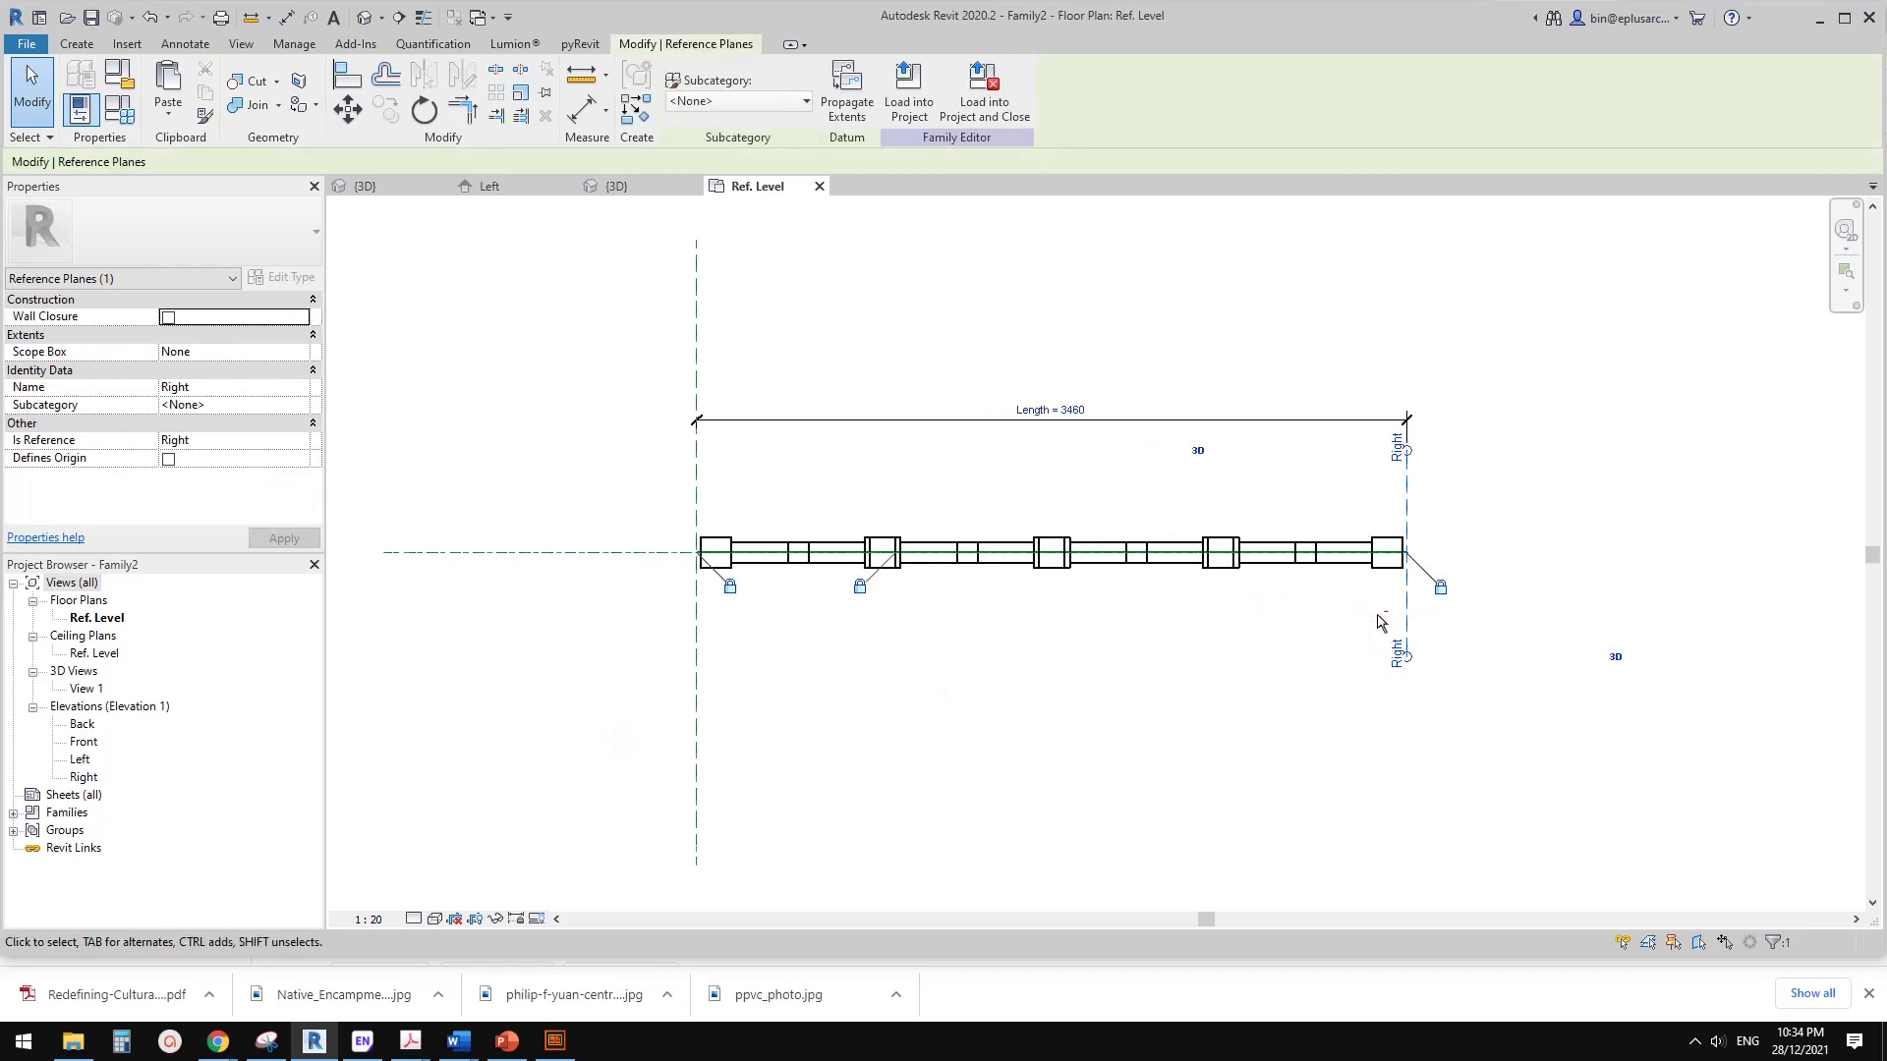
key(Left)
key(Left)
key(Left)
key(Left)
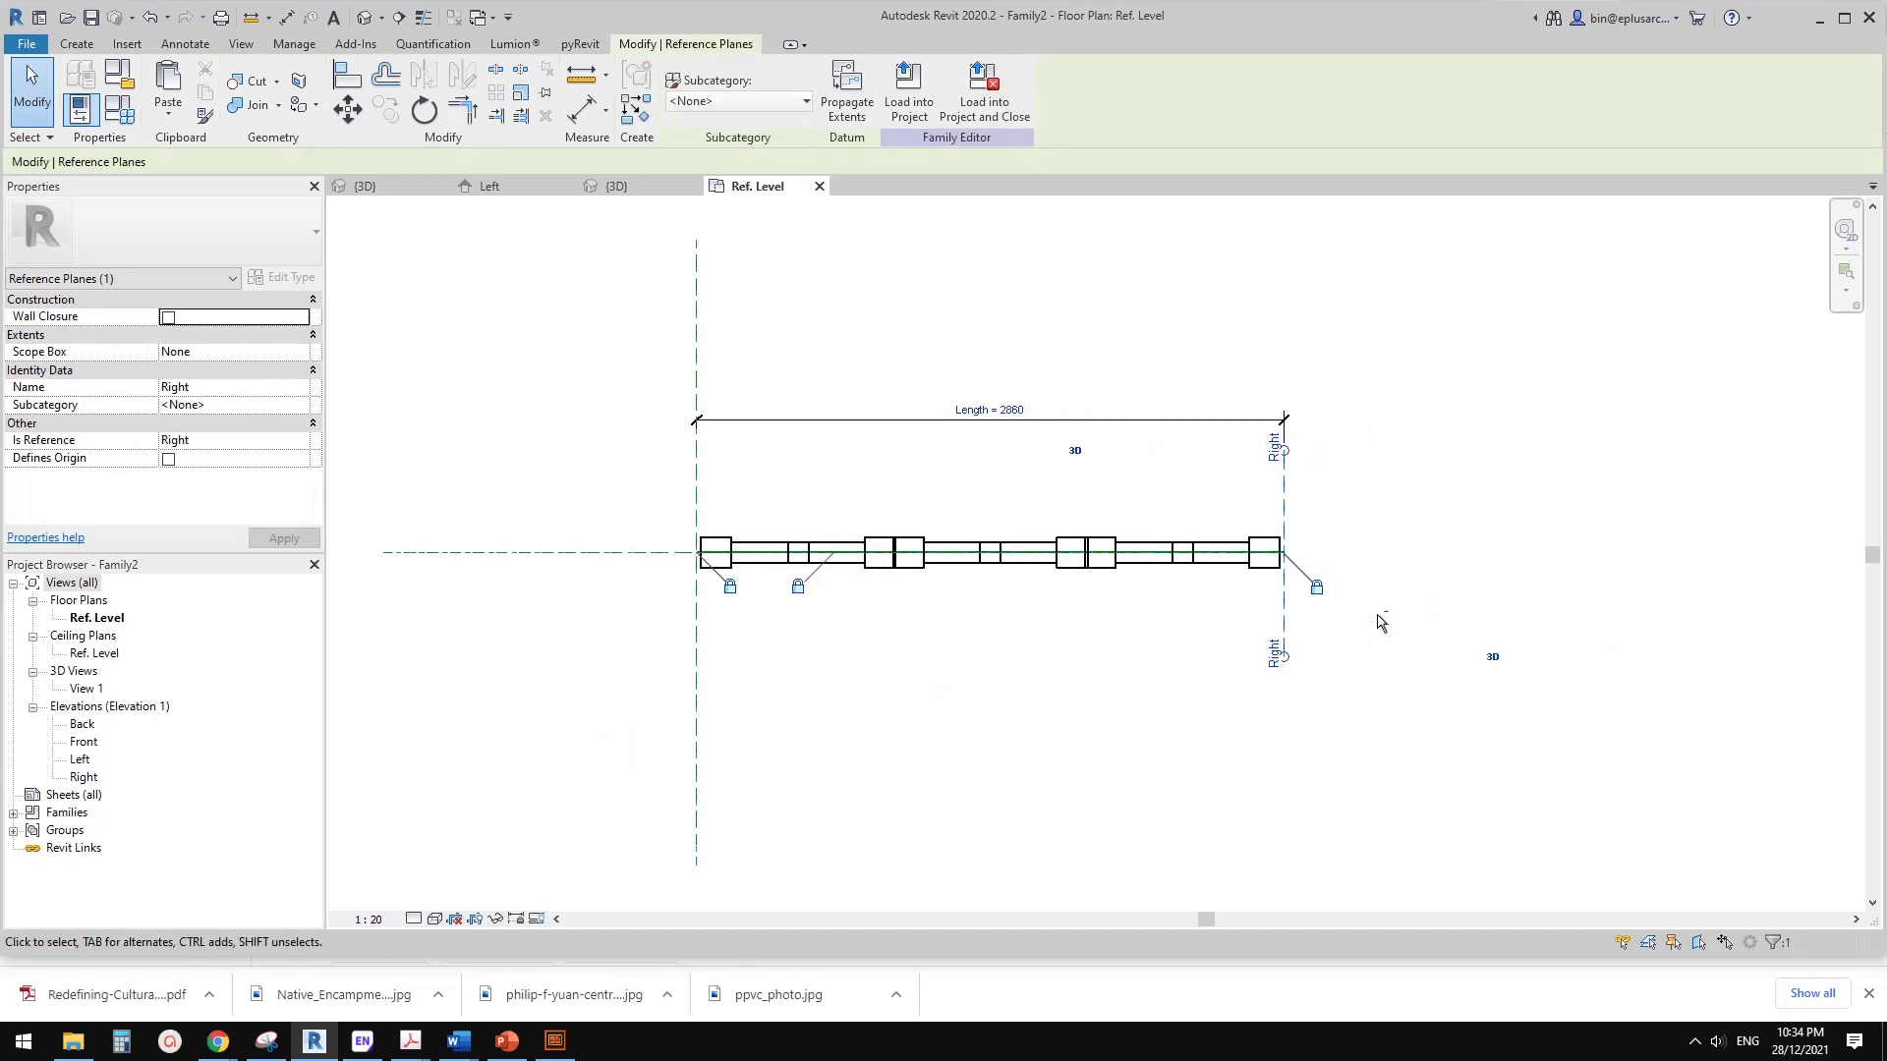
key(Right)
key(Right)
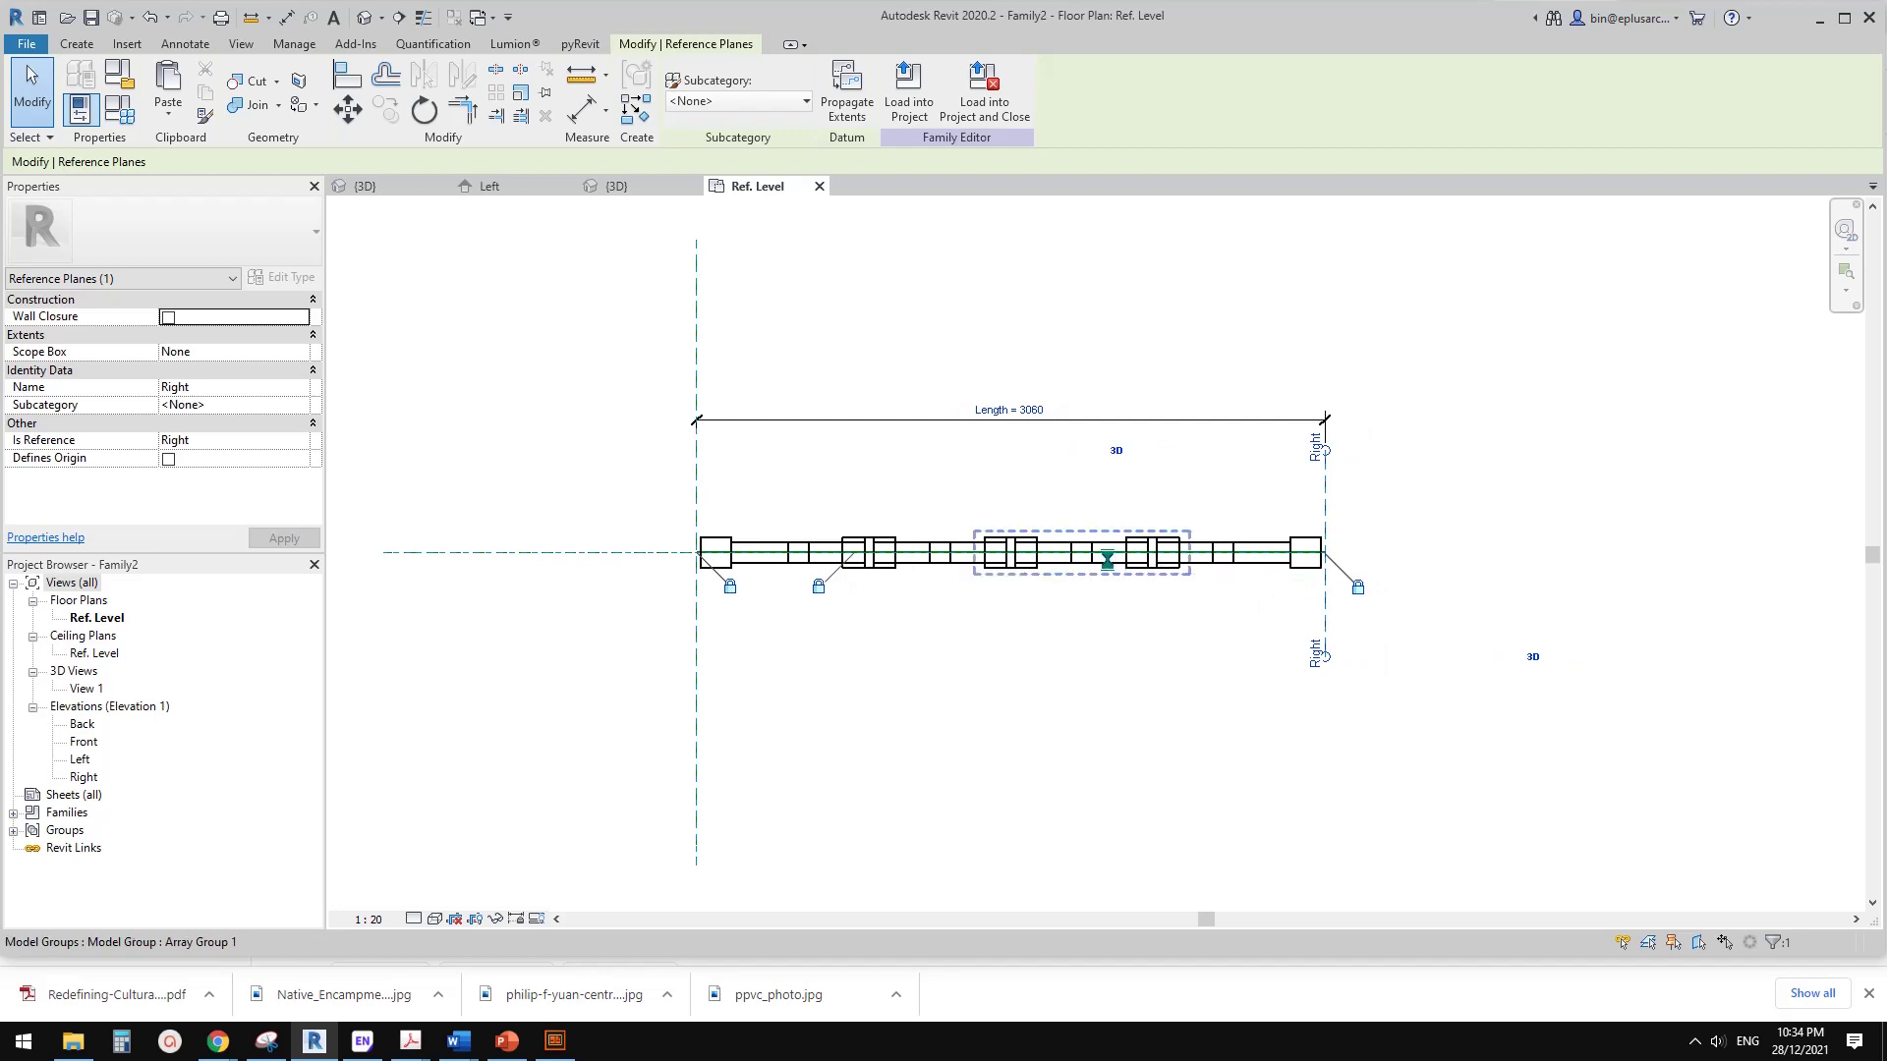
- Change the No. parameter's formula to rounddown(Length / Nom. Width) and apply it to the family
click(115, 110)
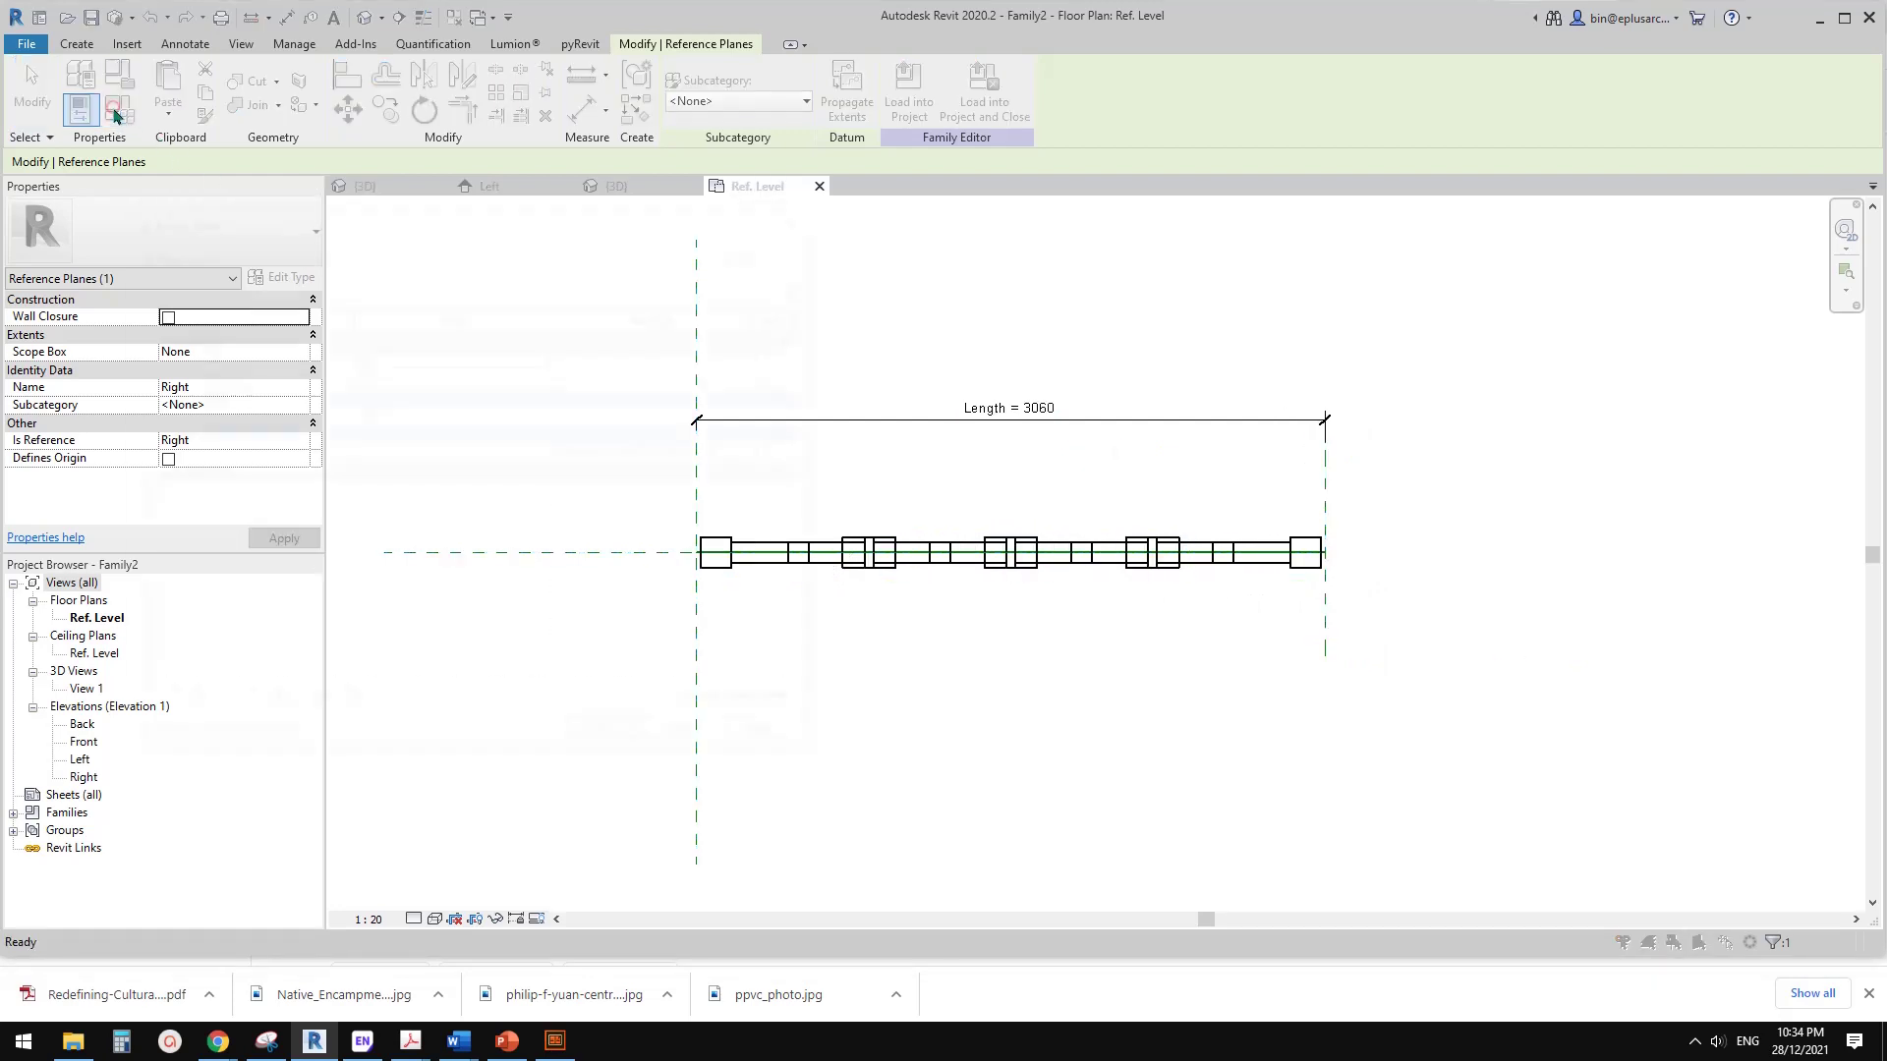
click(609, 451)
key(BackSpace)
key(BackSpace)
text(down(Length / Nom. Width)
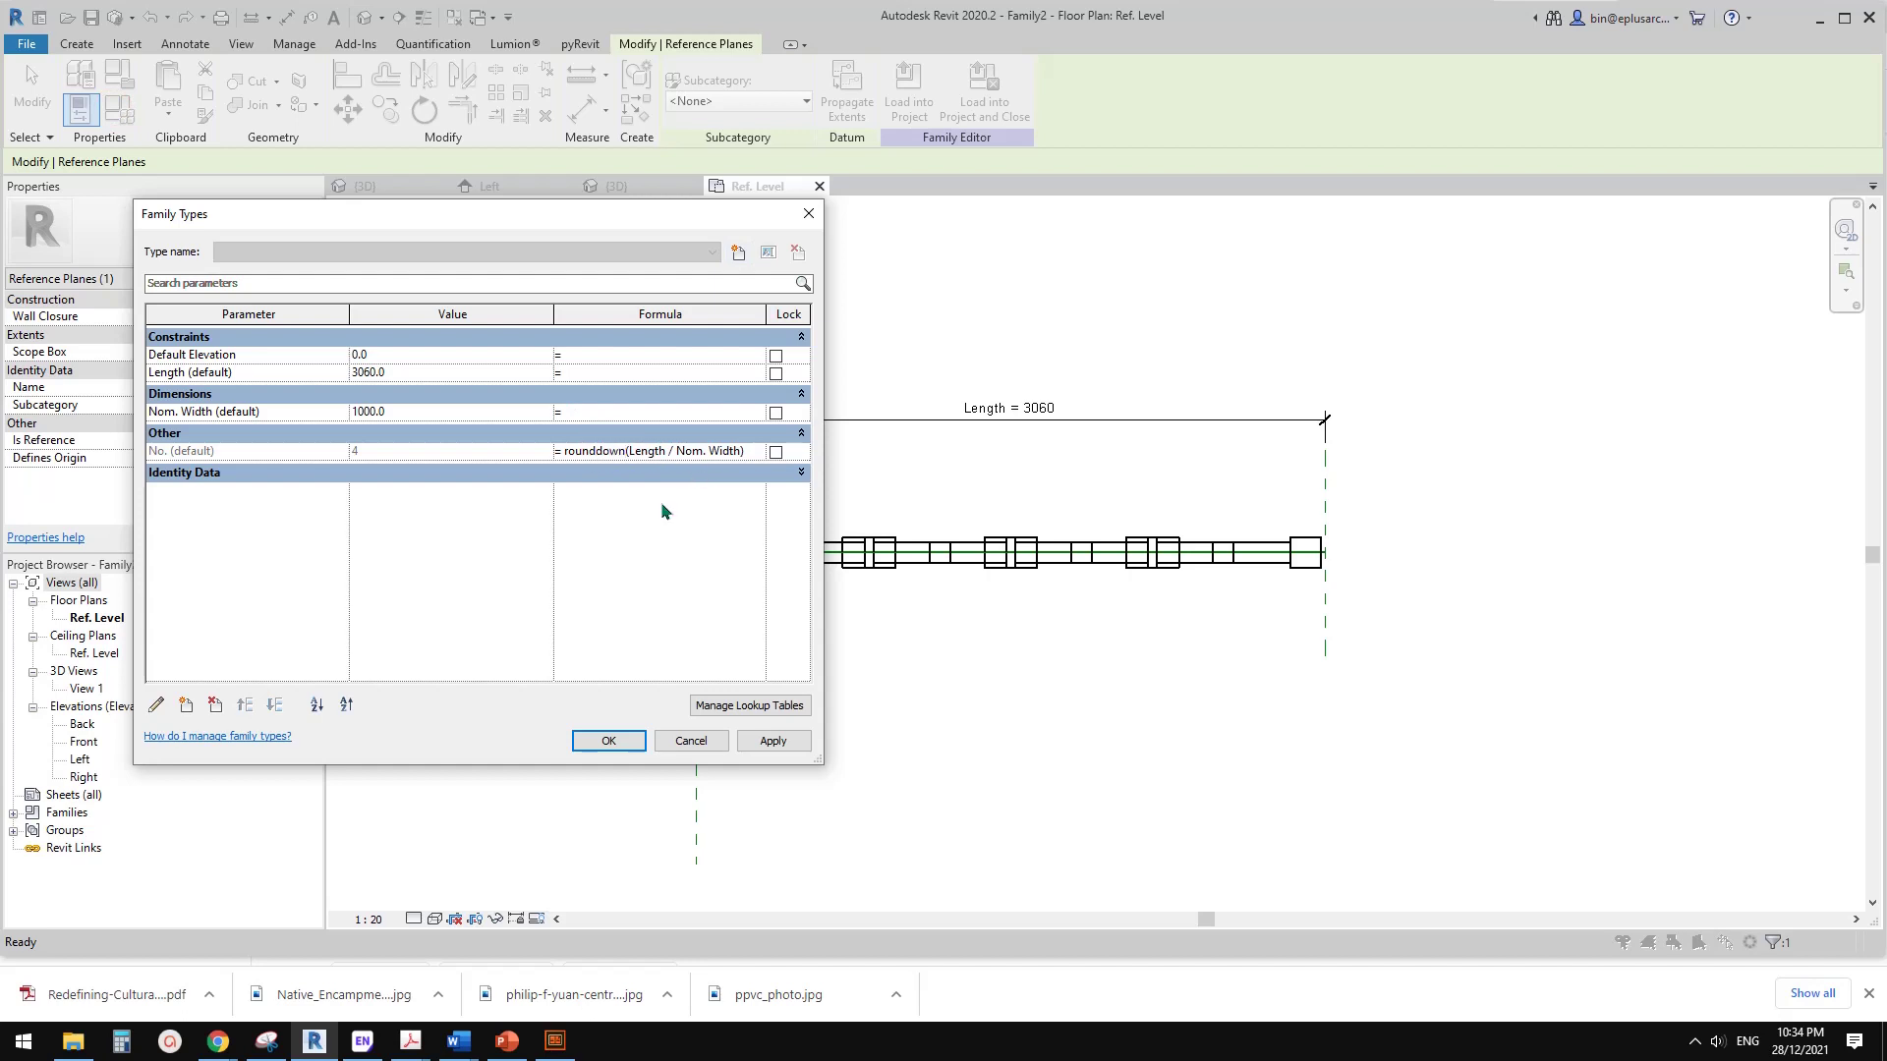
click(773, 740)
click(635, 742)
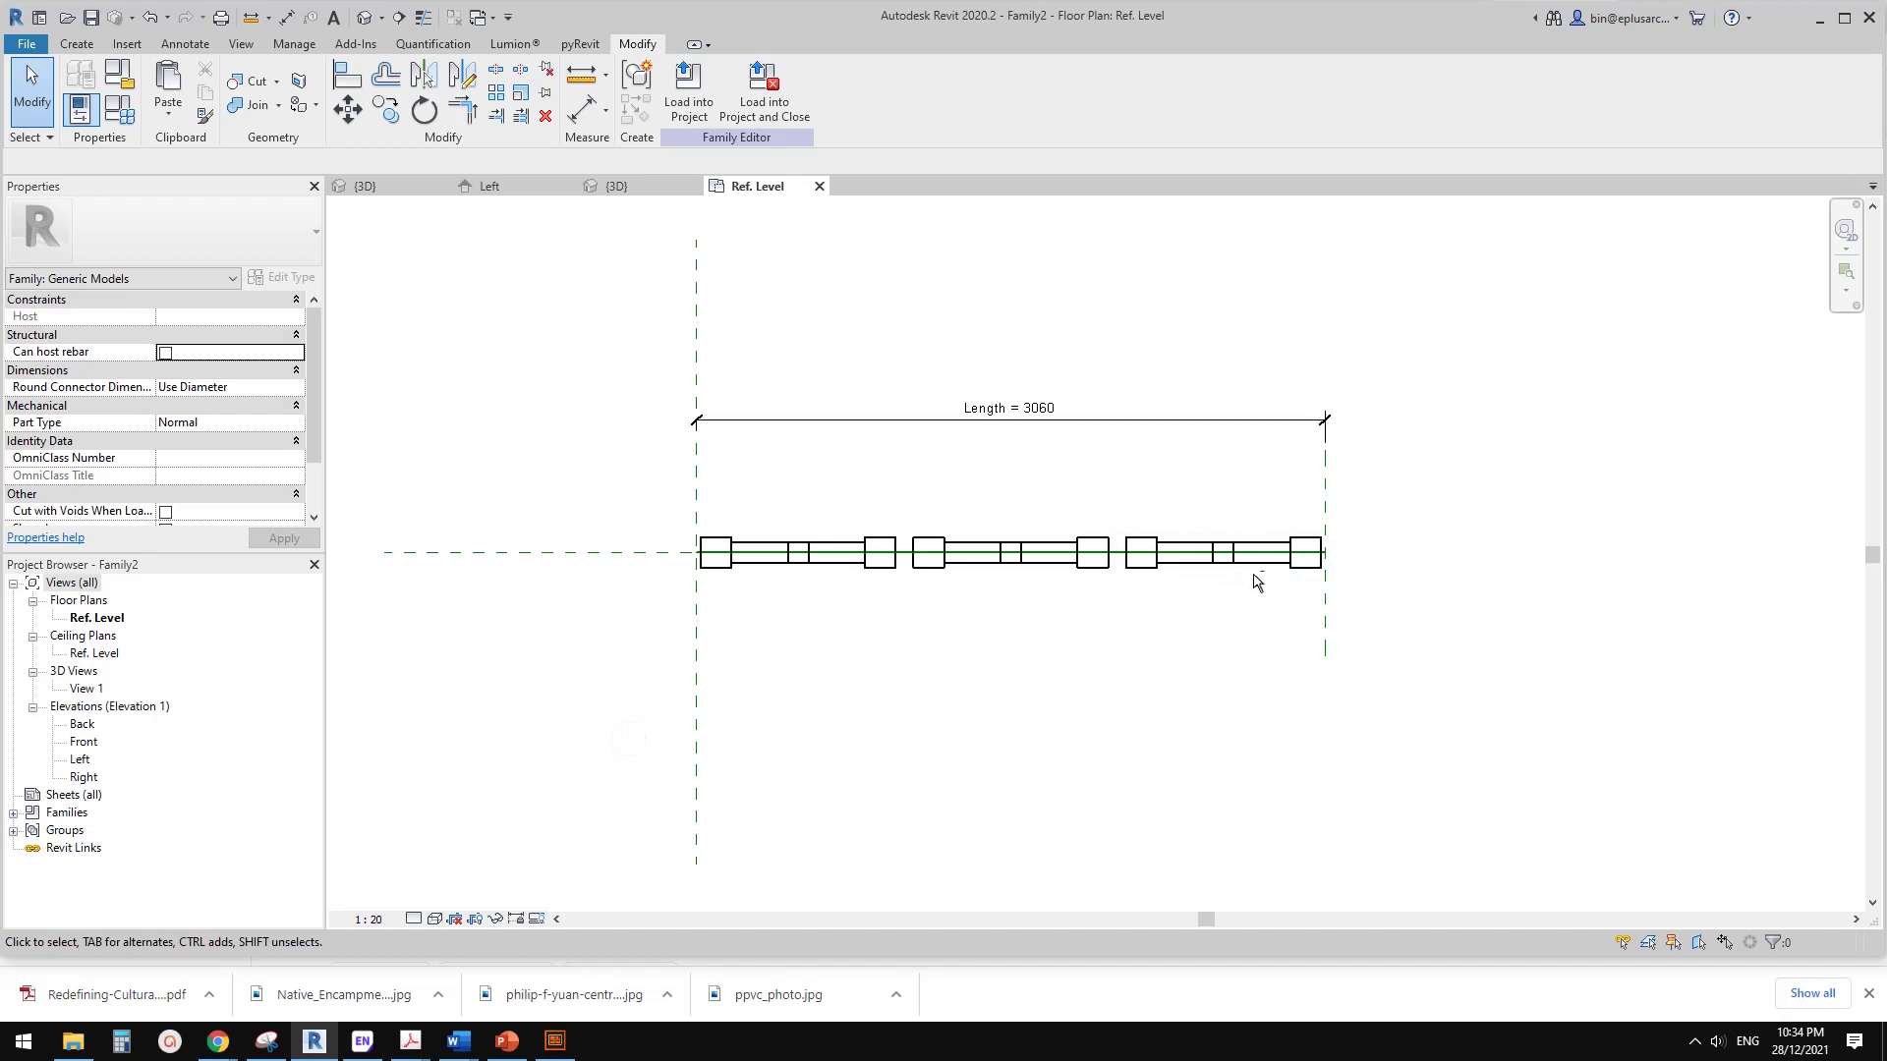
- Test the array by moving the Right reference plane outward, undo that move, and place the plane at a Length of 3260
click(1331, 491)
drag(1331, 492, 1407, 491)
key(ctrl+z)
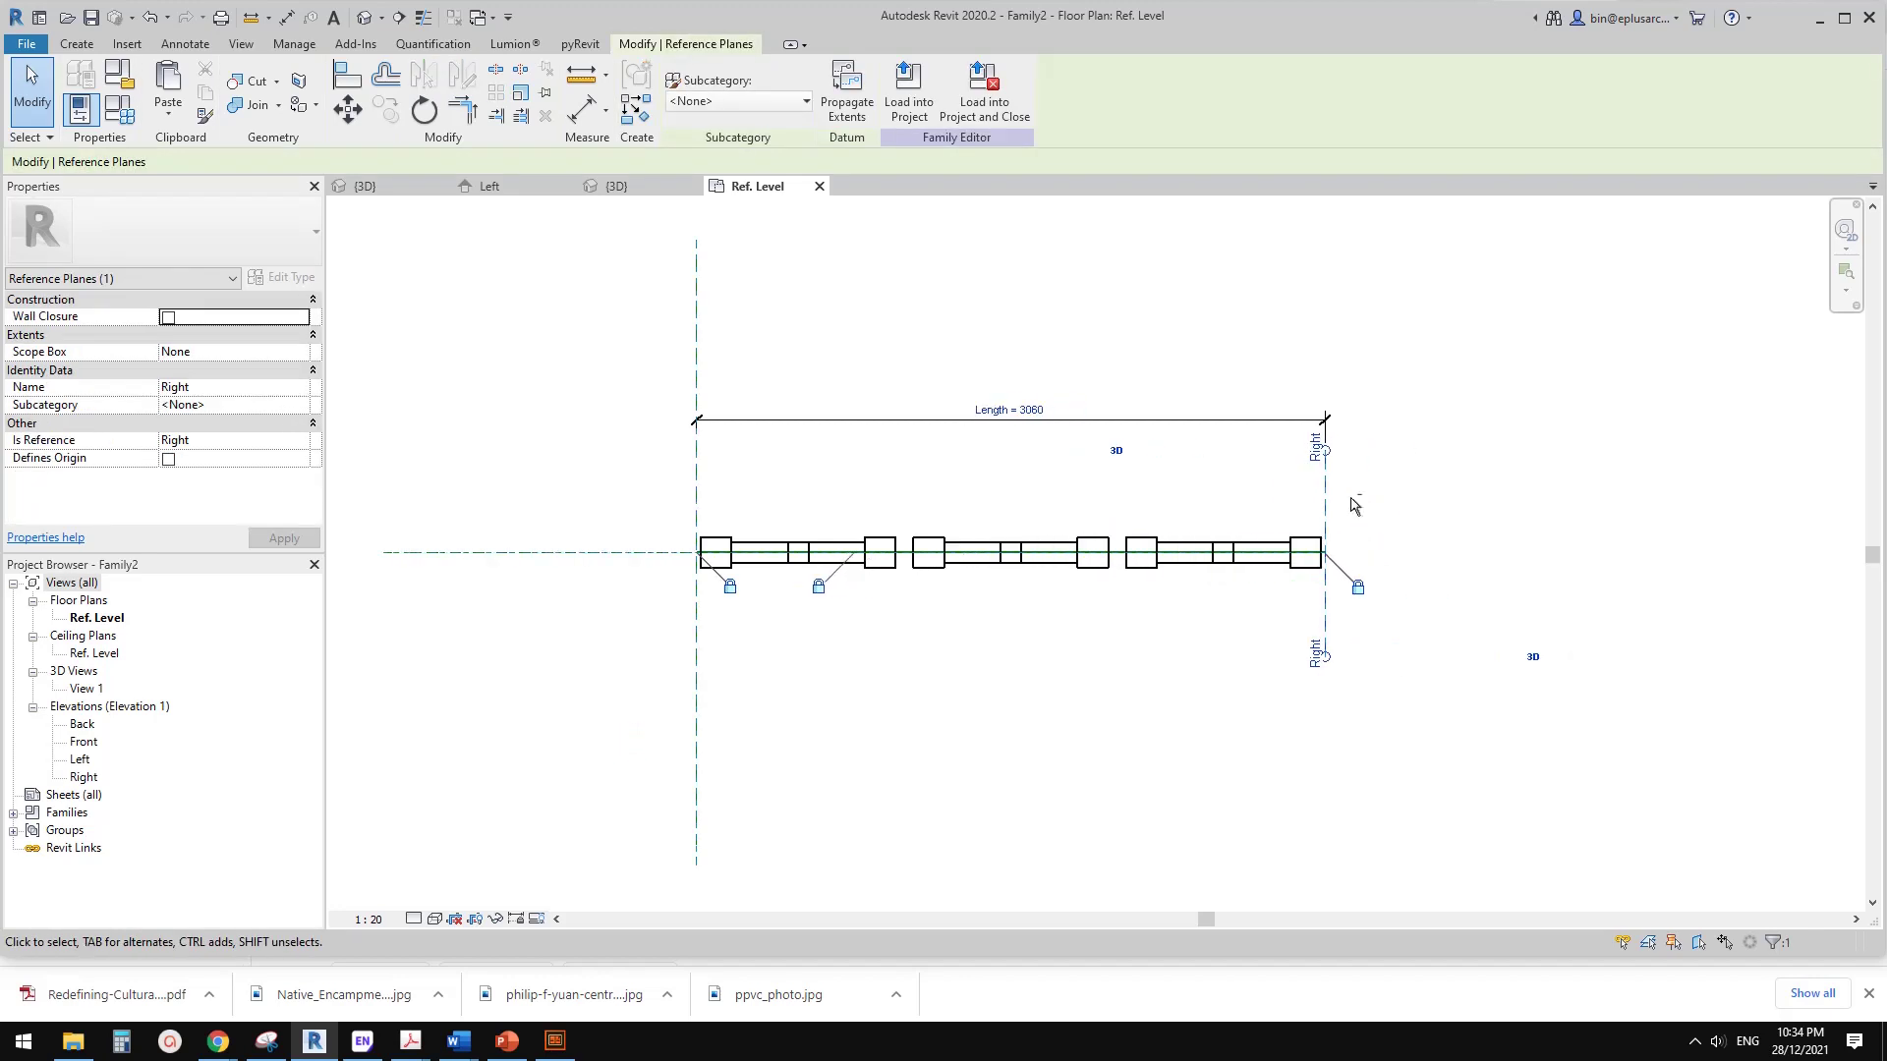
drag(1326, 506, 1366, 506)
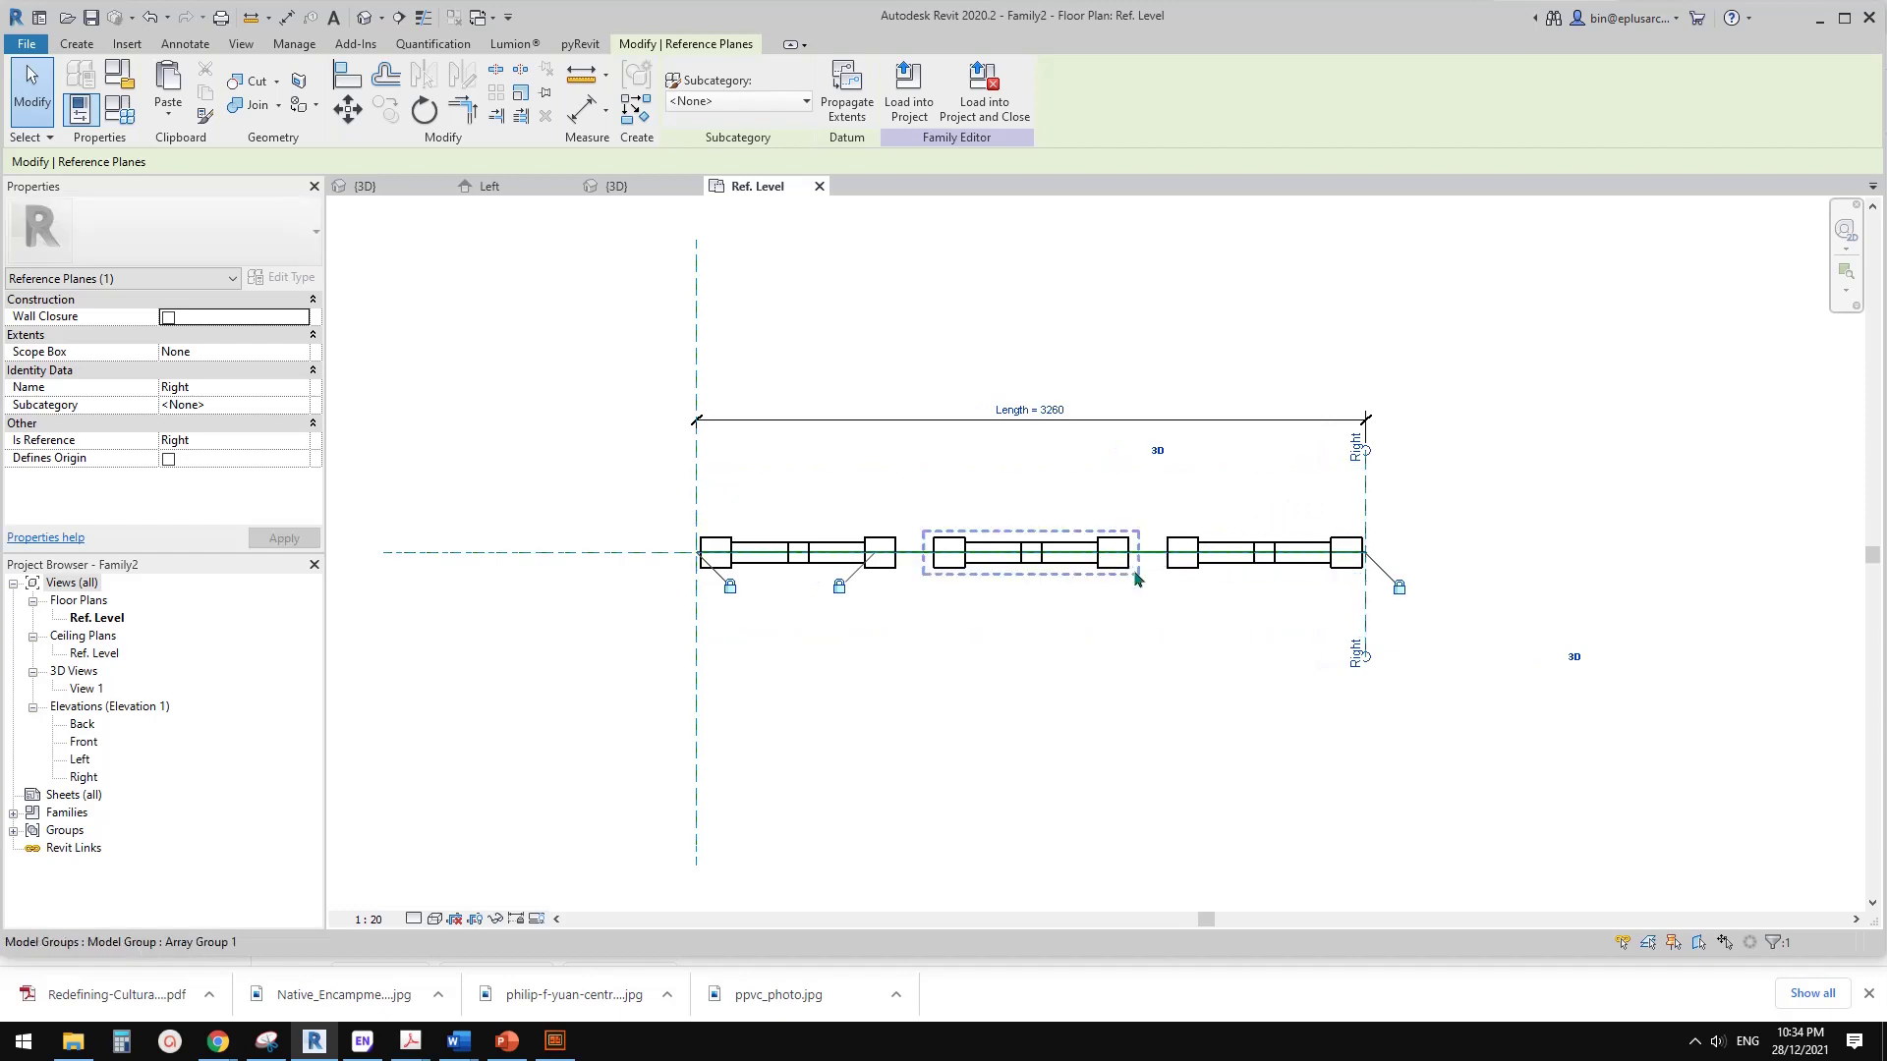
middle_drag(1126, 572, 1164, 567)
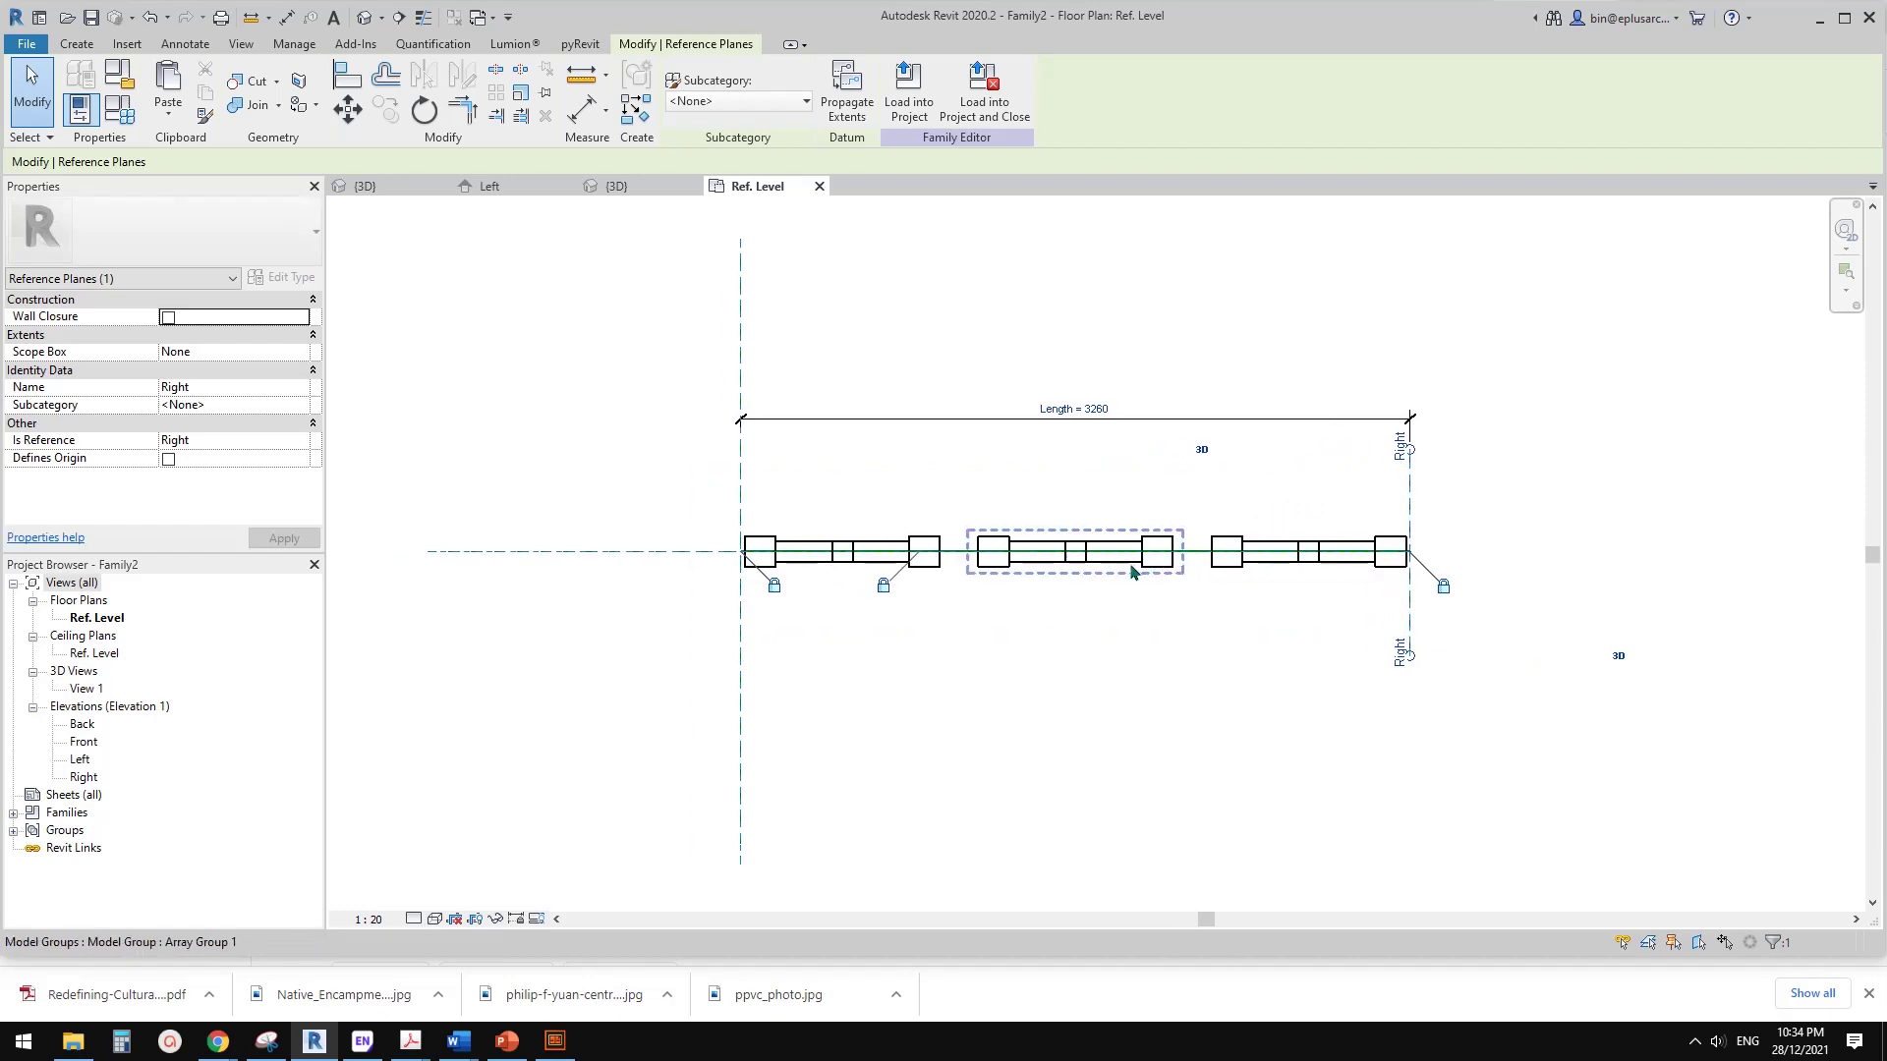
key(Escape)
- Add an instance length family parameter named Act. Width under Dimensions
click(119, 109)
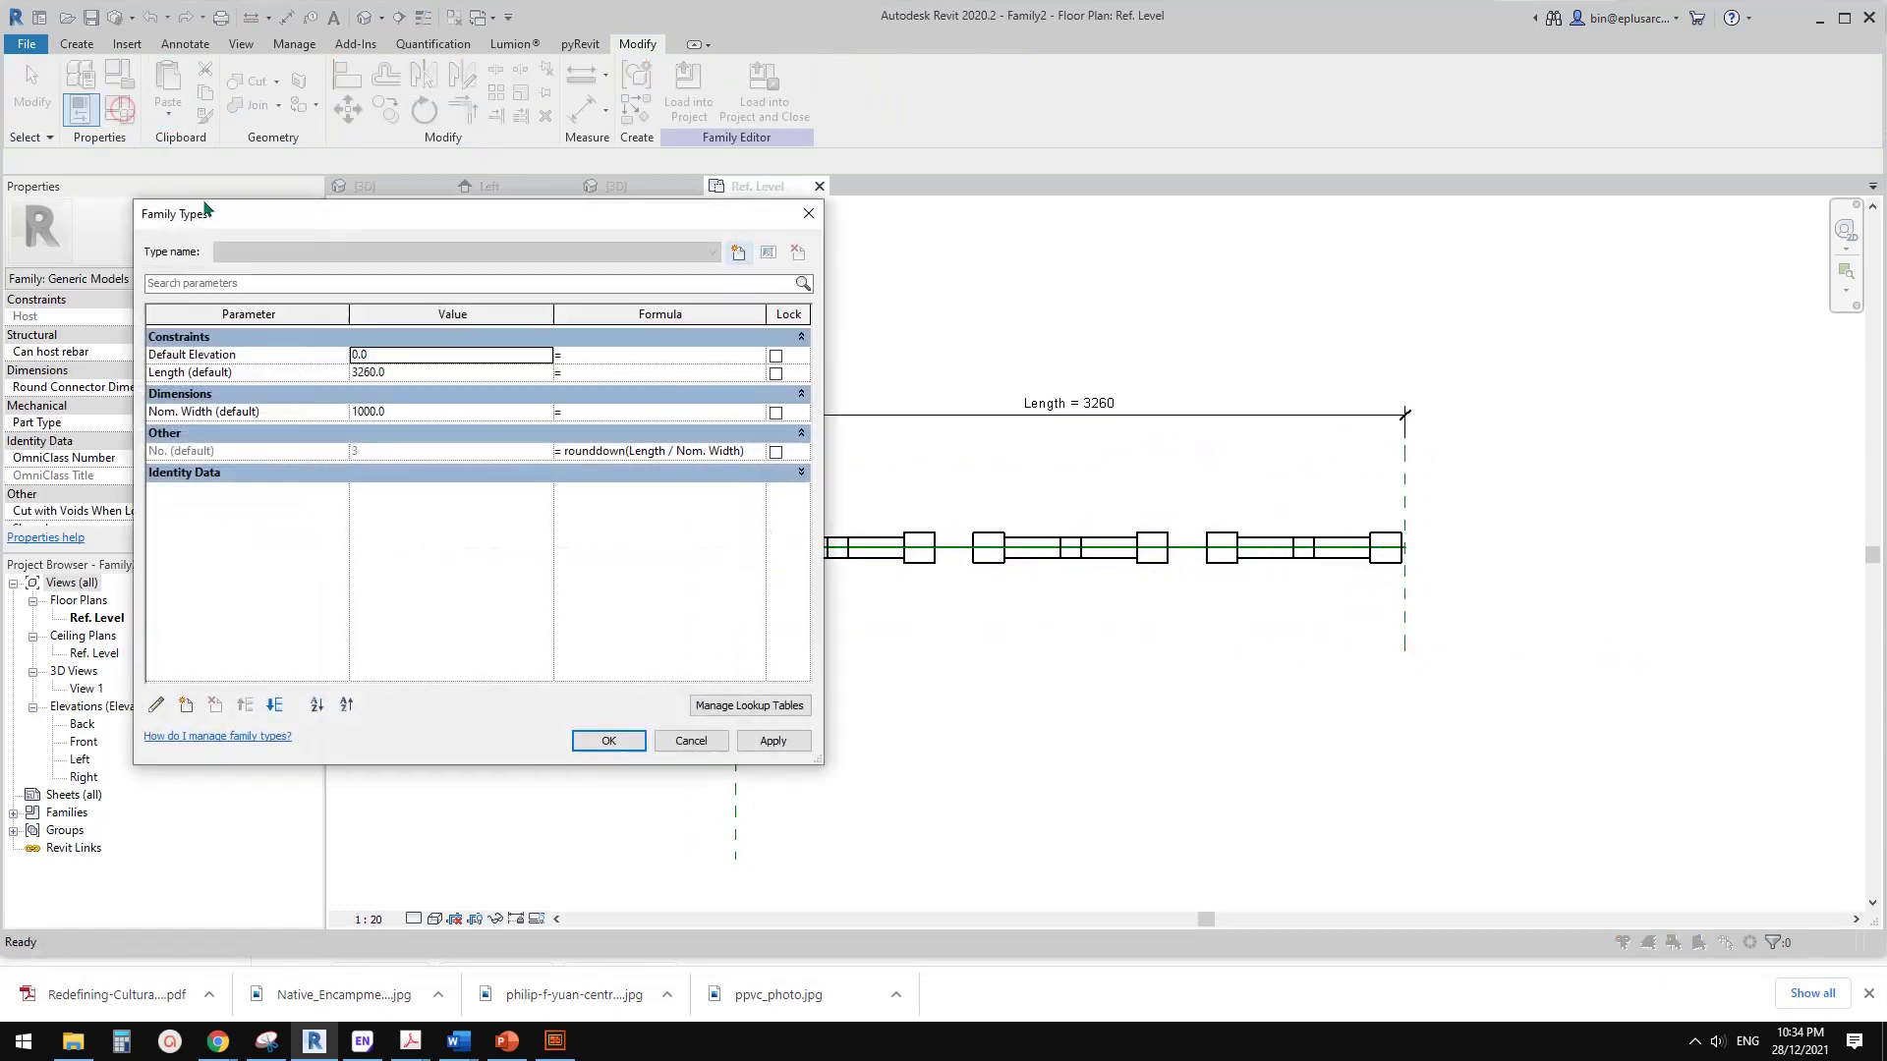
click(186, 705)
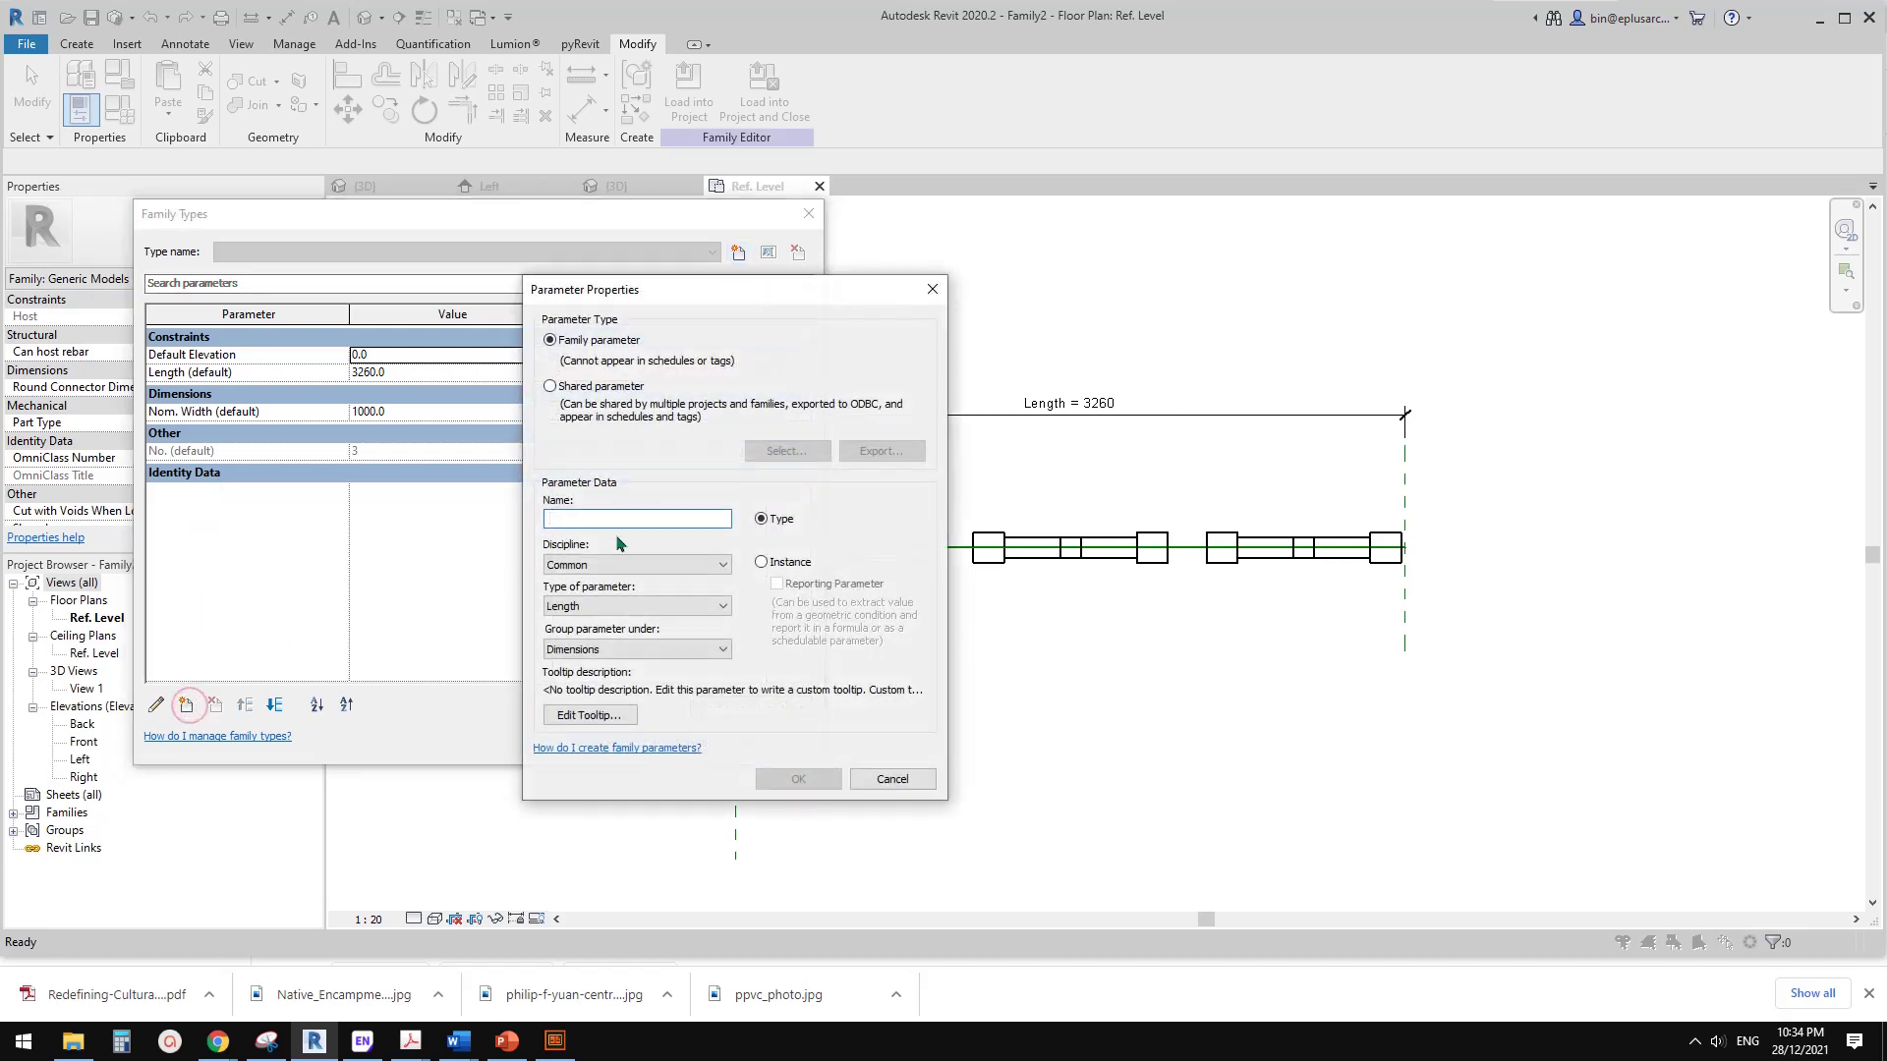
text(Act. Width)
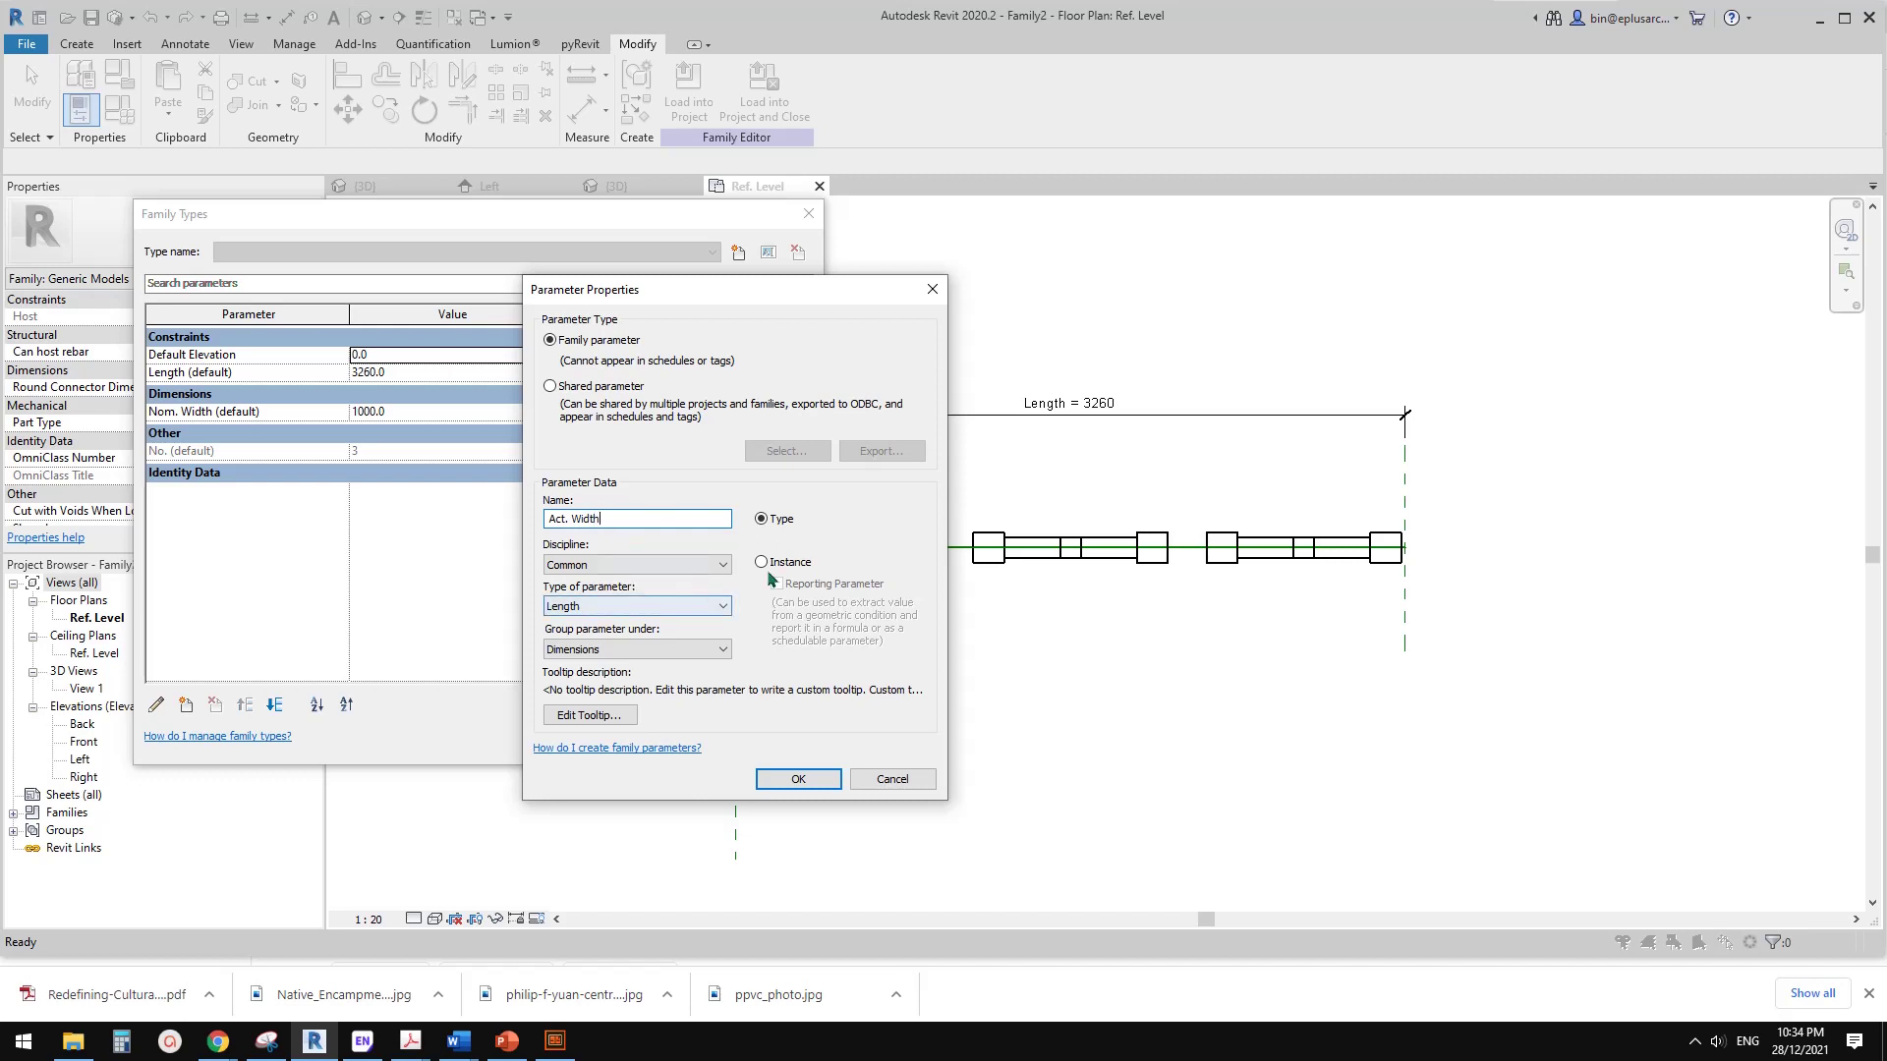
click(762, 561)
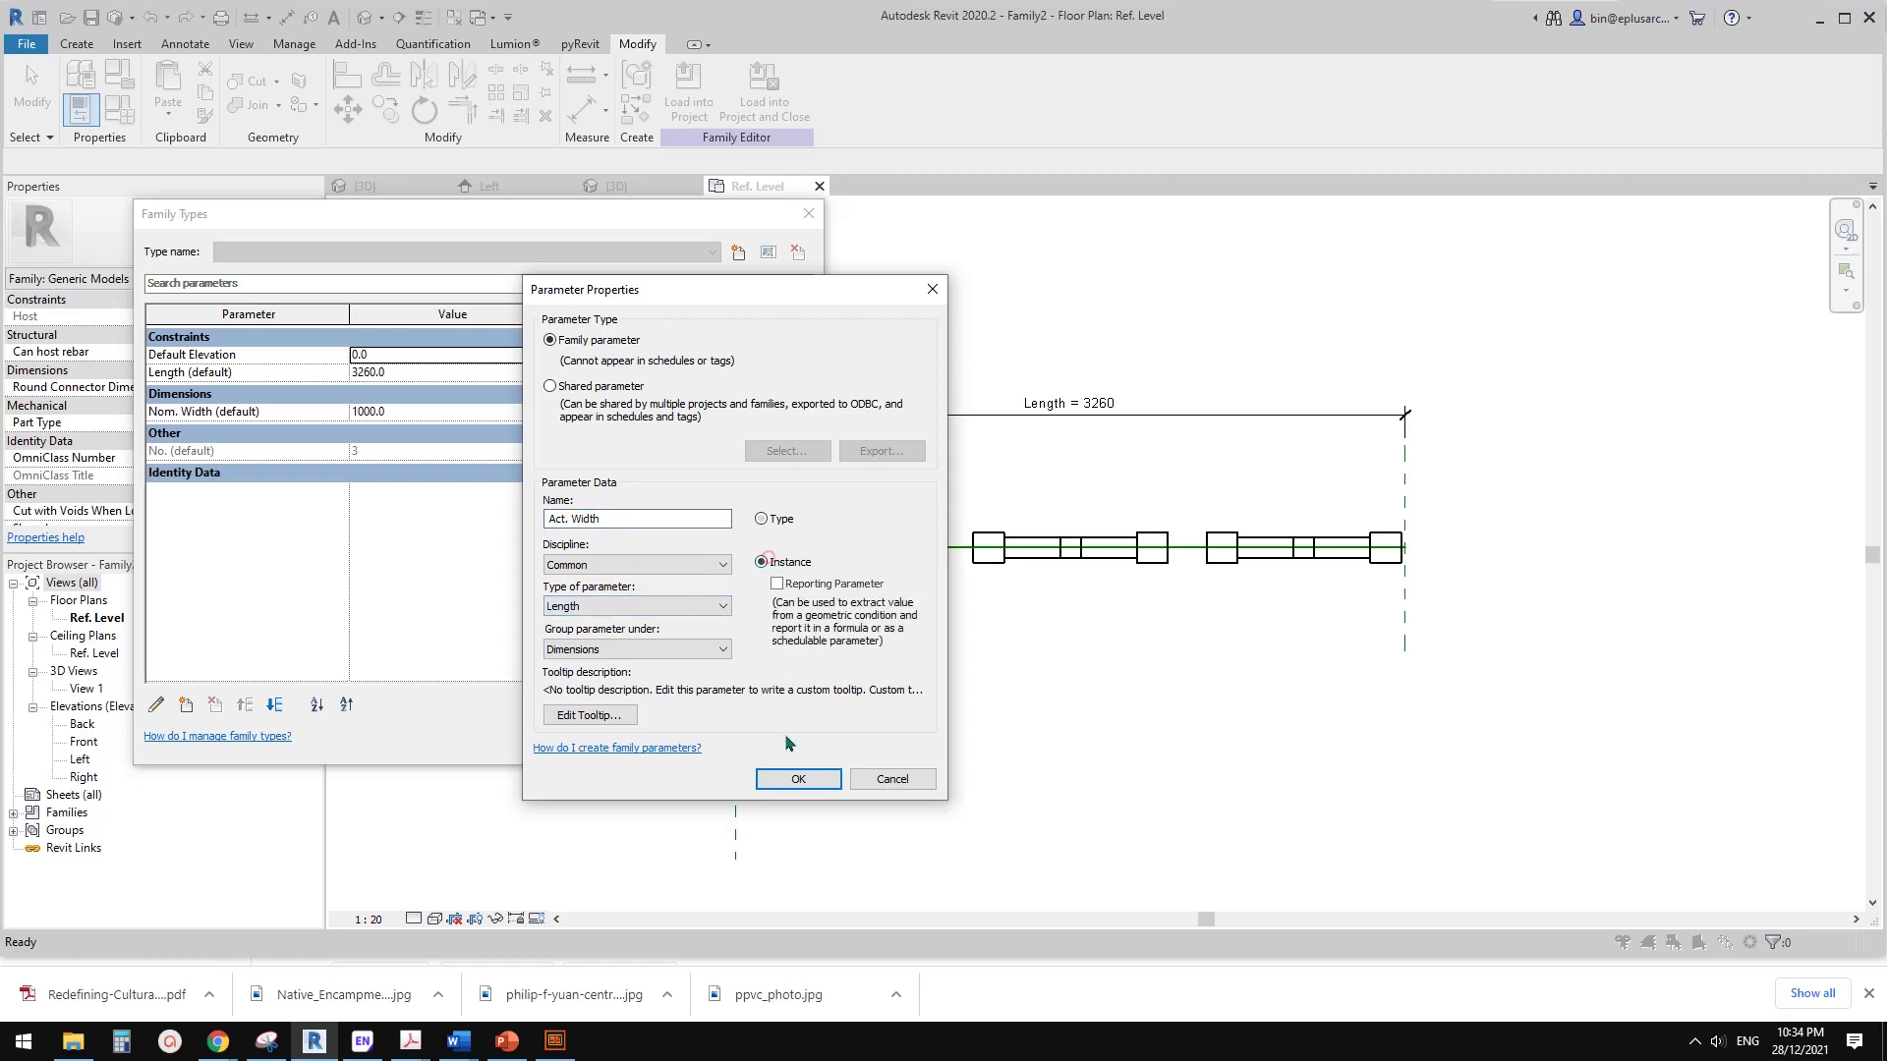
click(798, 779)
- Give the Act. Width parameter the formula Length / No. and accept the family parameters
click(586, 410)
text(Length / No.)
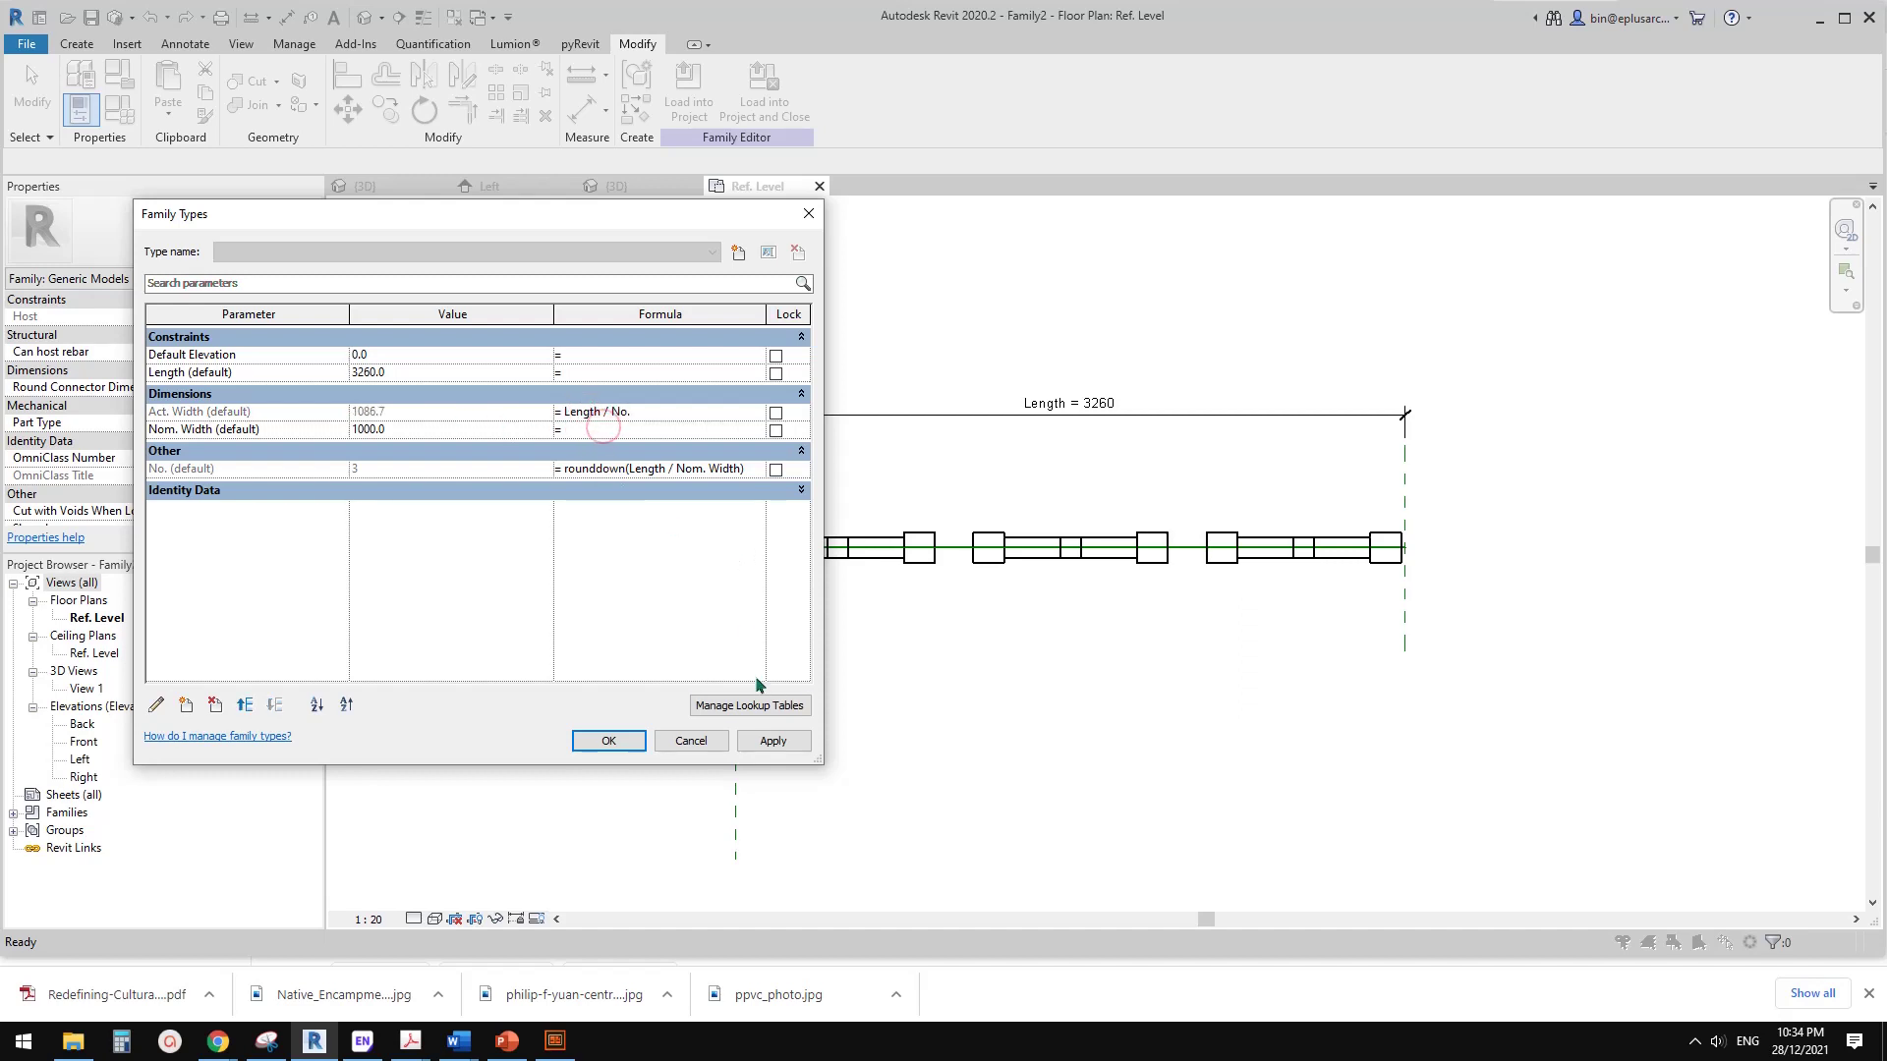
click(614, 740)
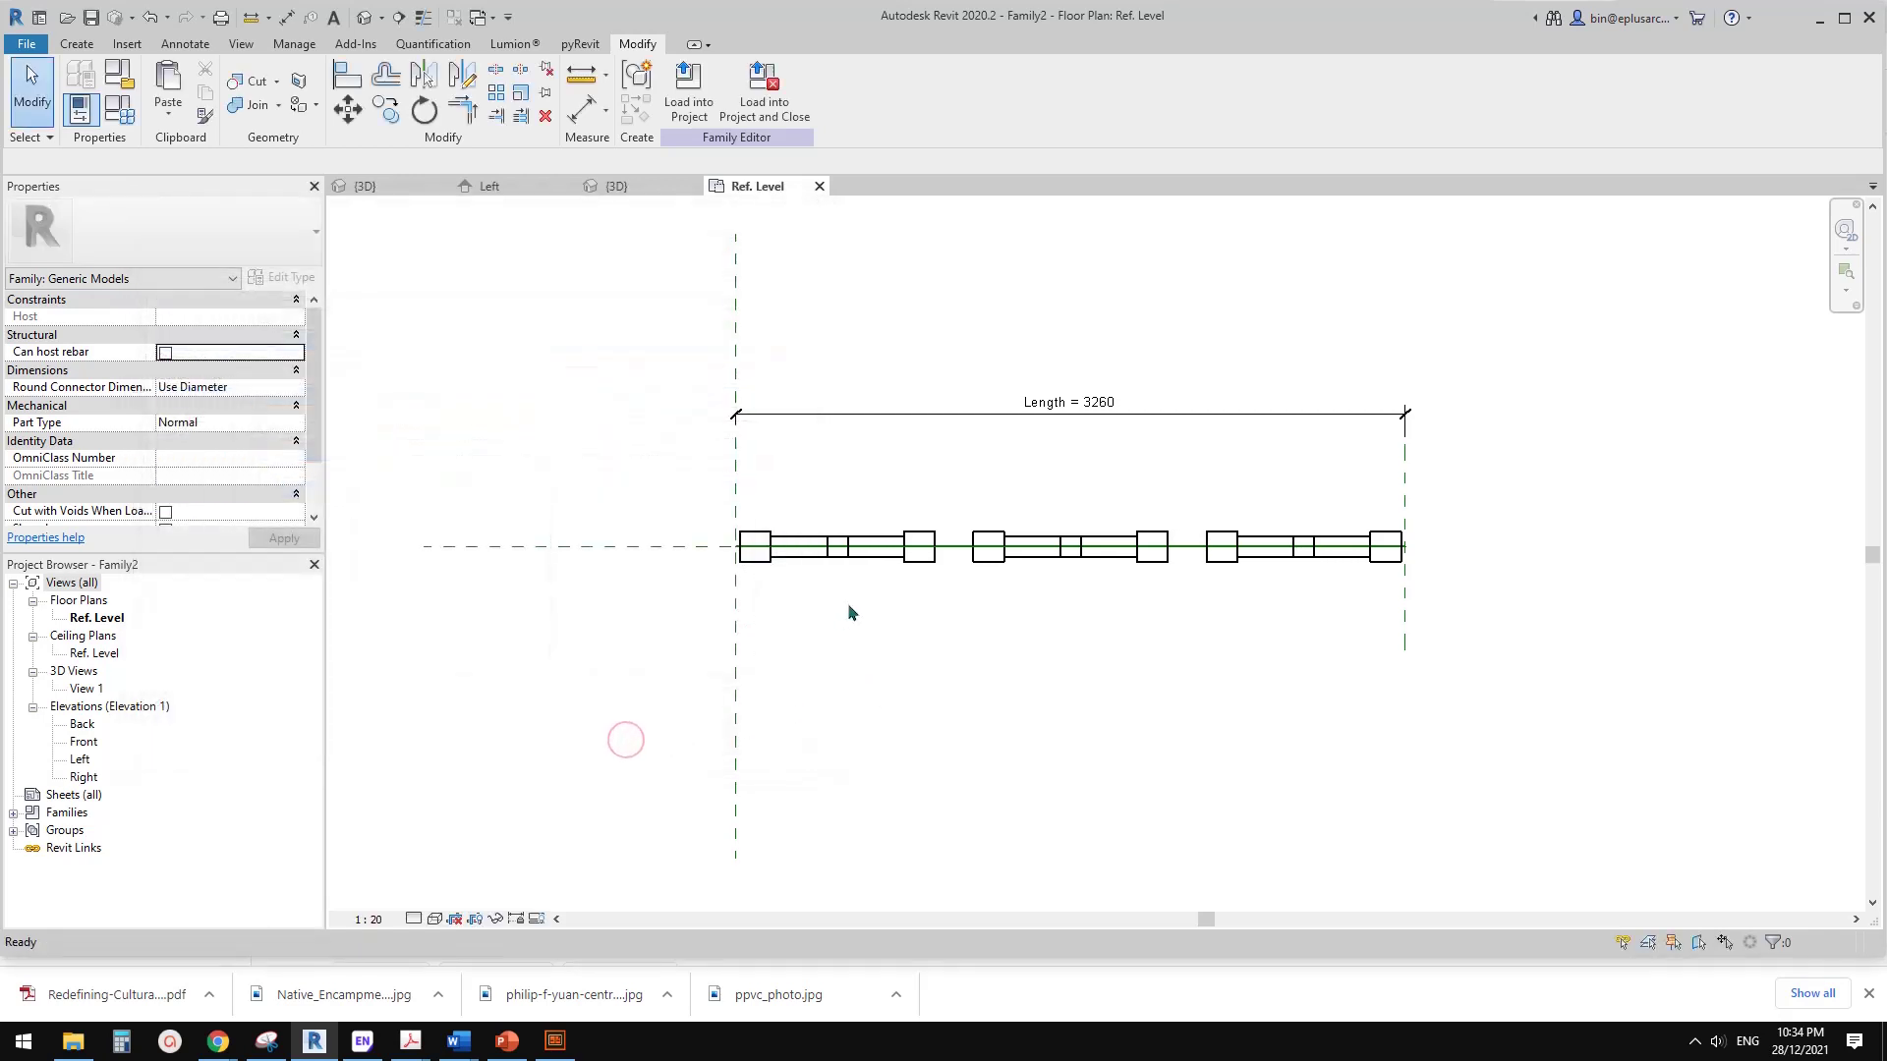
- Try to associate the Width of the panel inside the first array group with the Act. Width parameter, and cancel the group edit
click(787, 541)
middle_drag(787, 541, 693, 543)
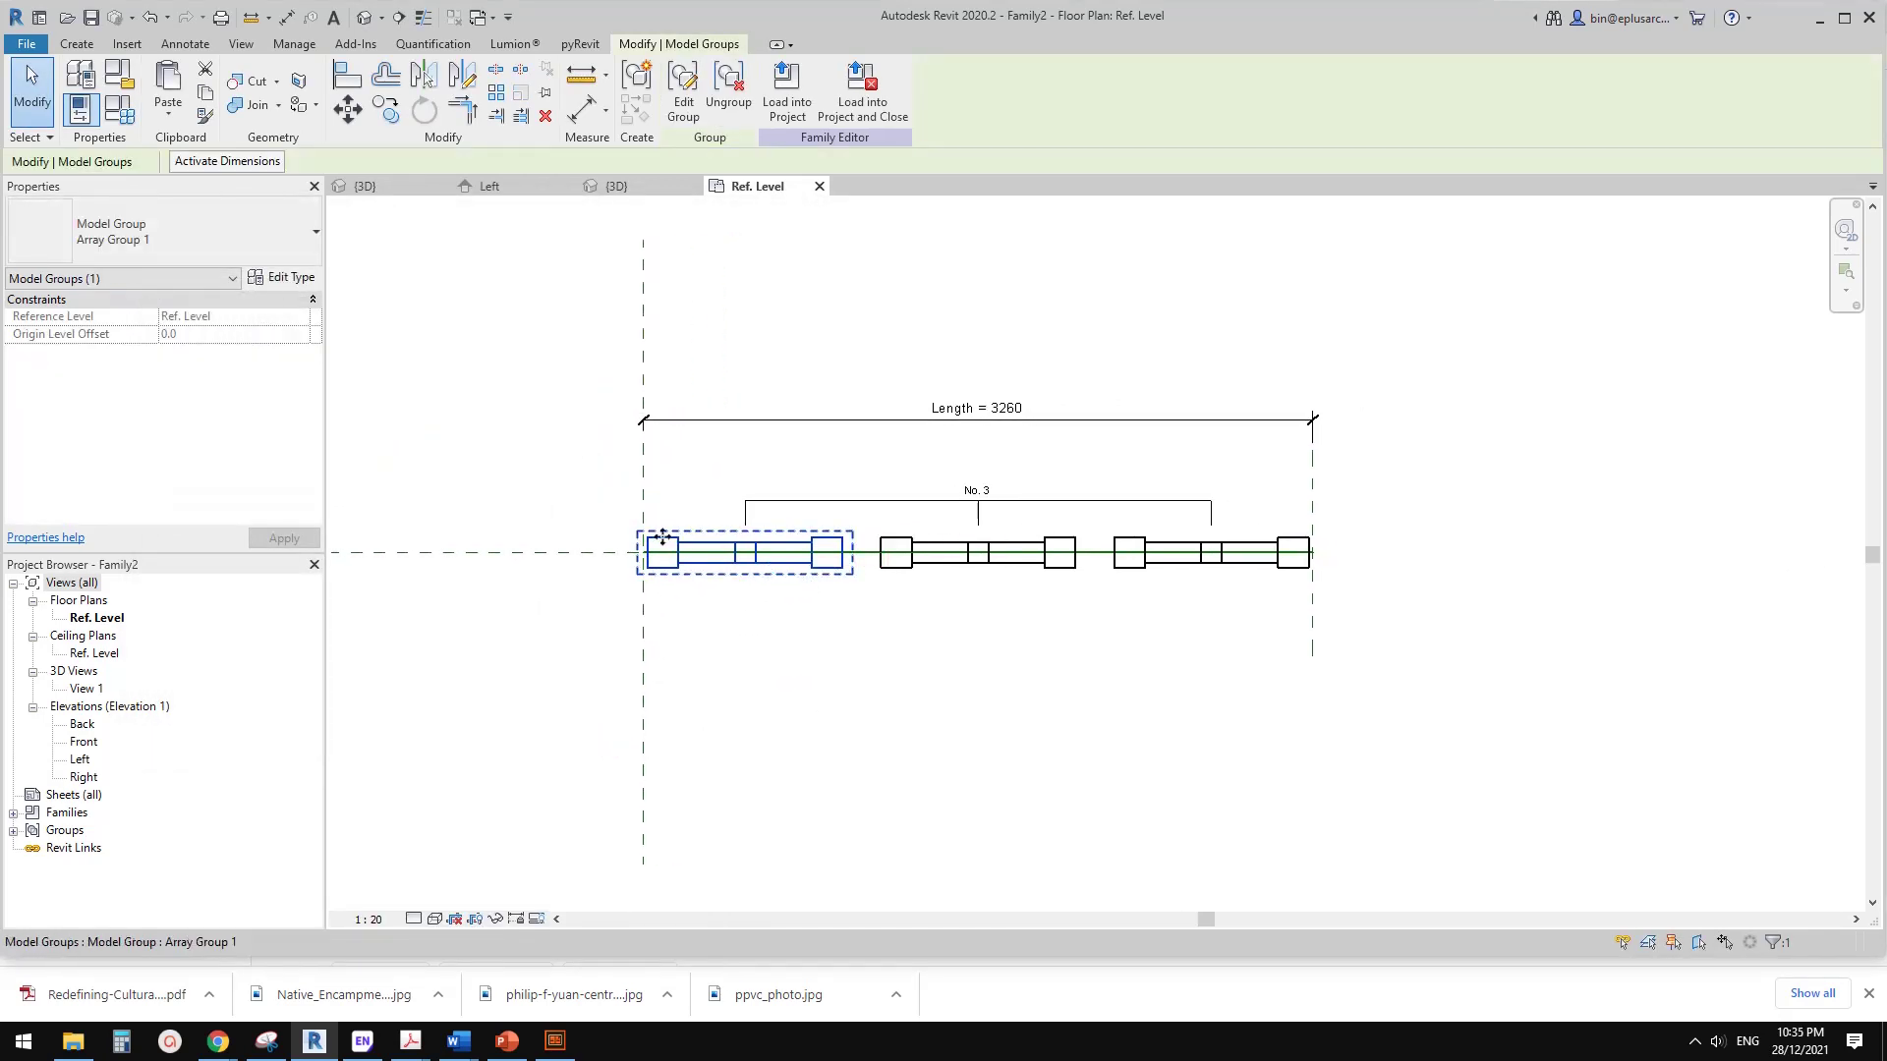
click(683, 89)
click(843, 553)
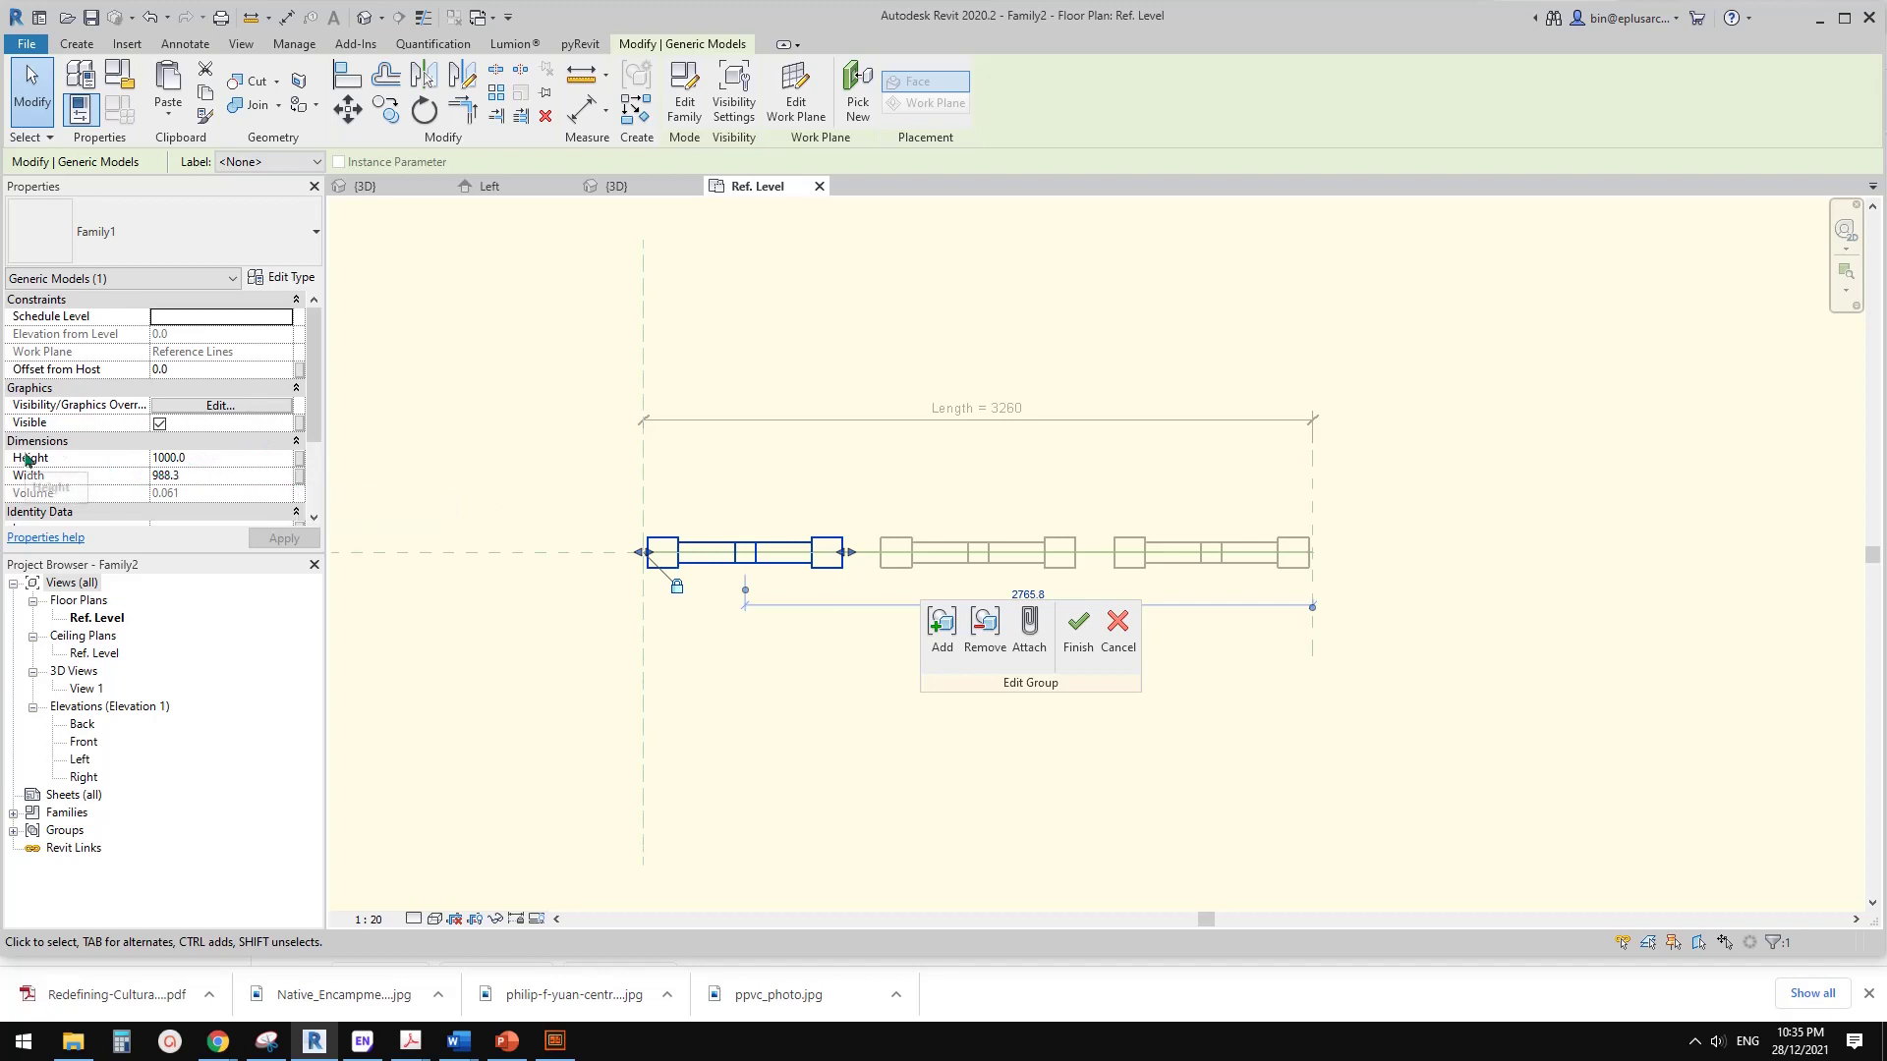
click(298, 475)
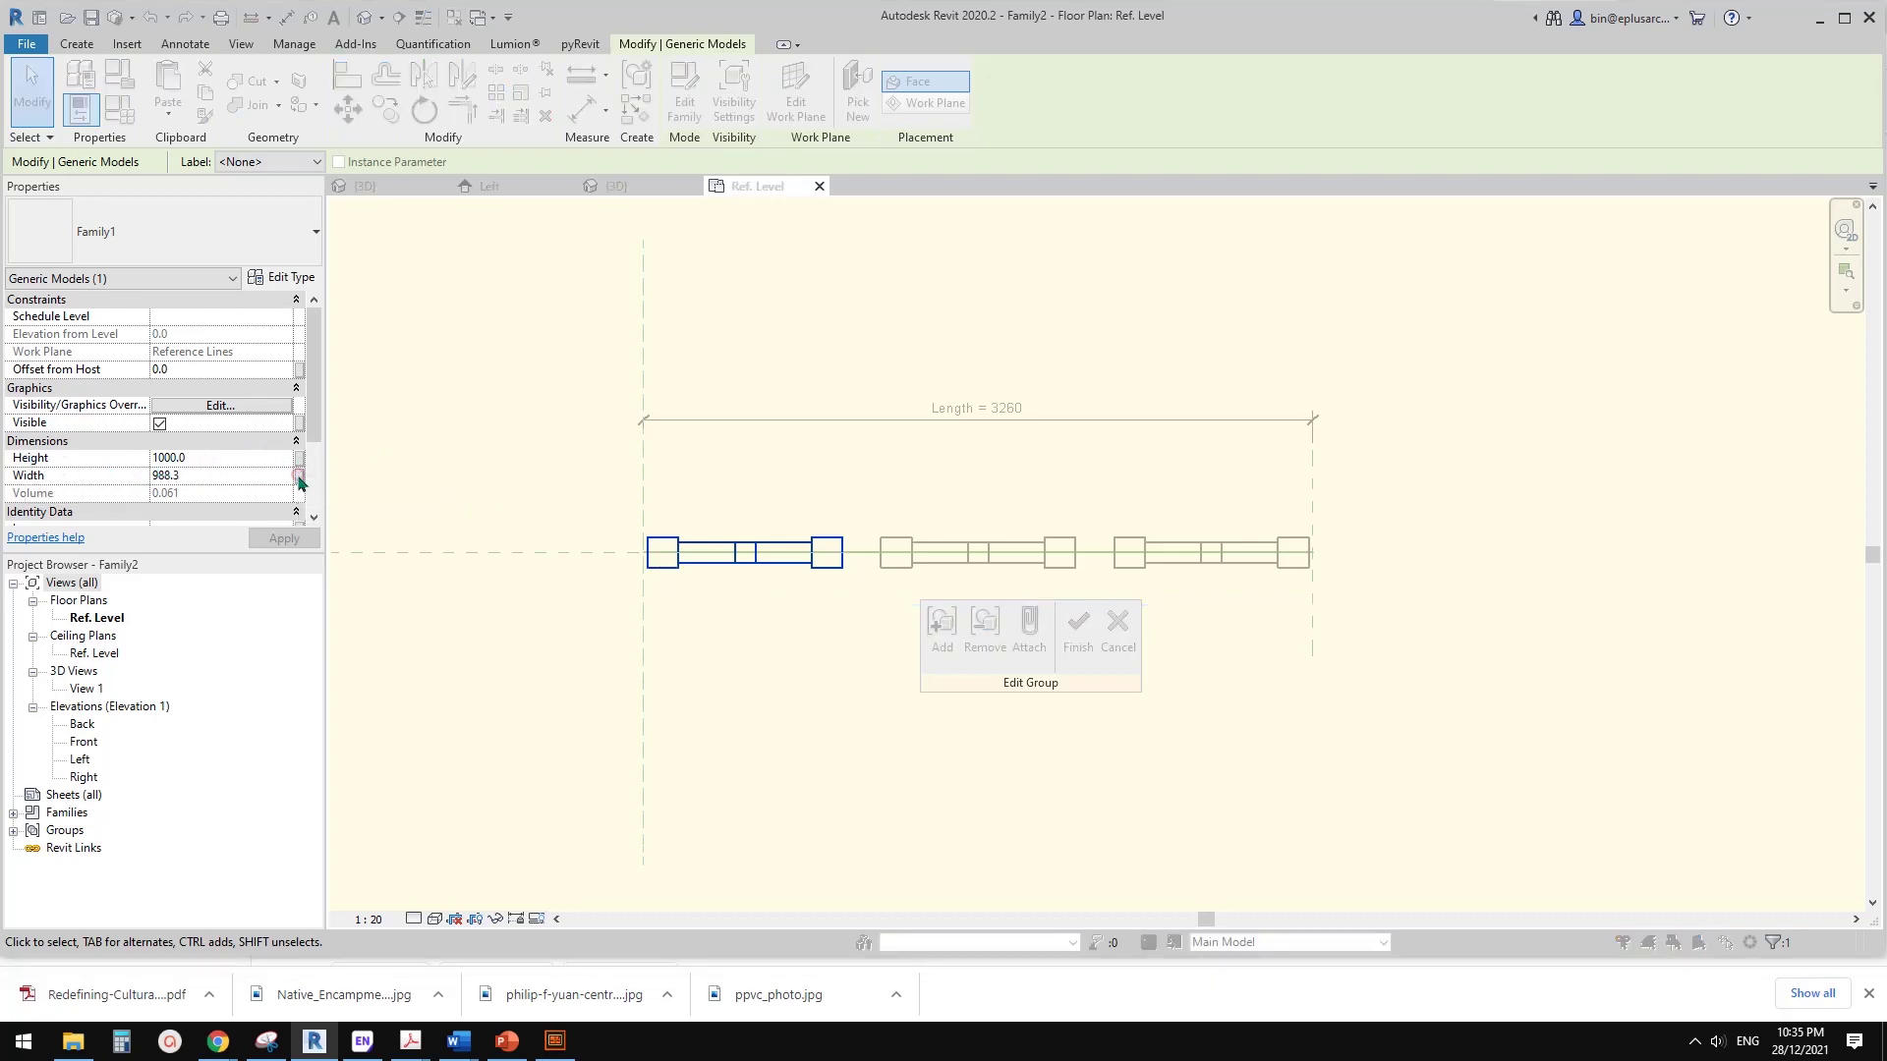
click(498, 424)
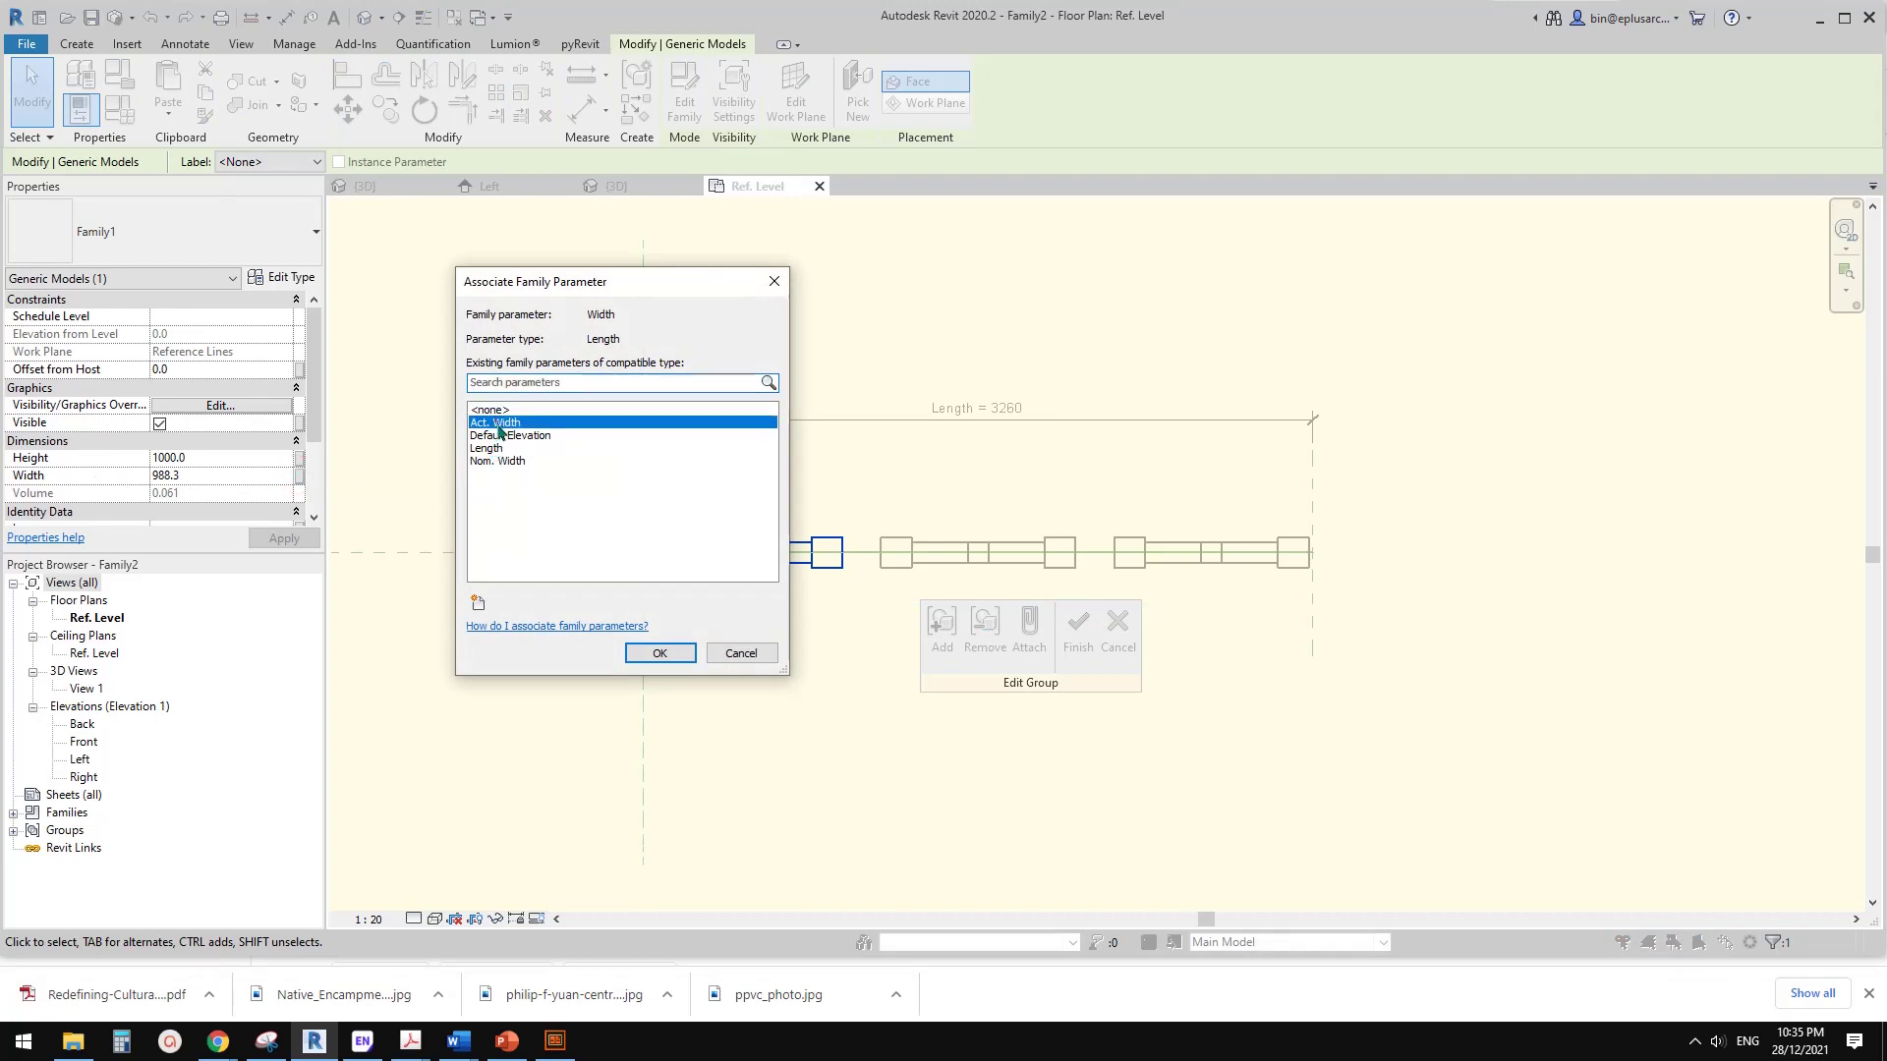
click(650, 645)
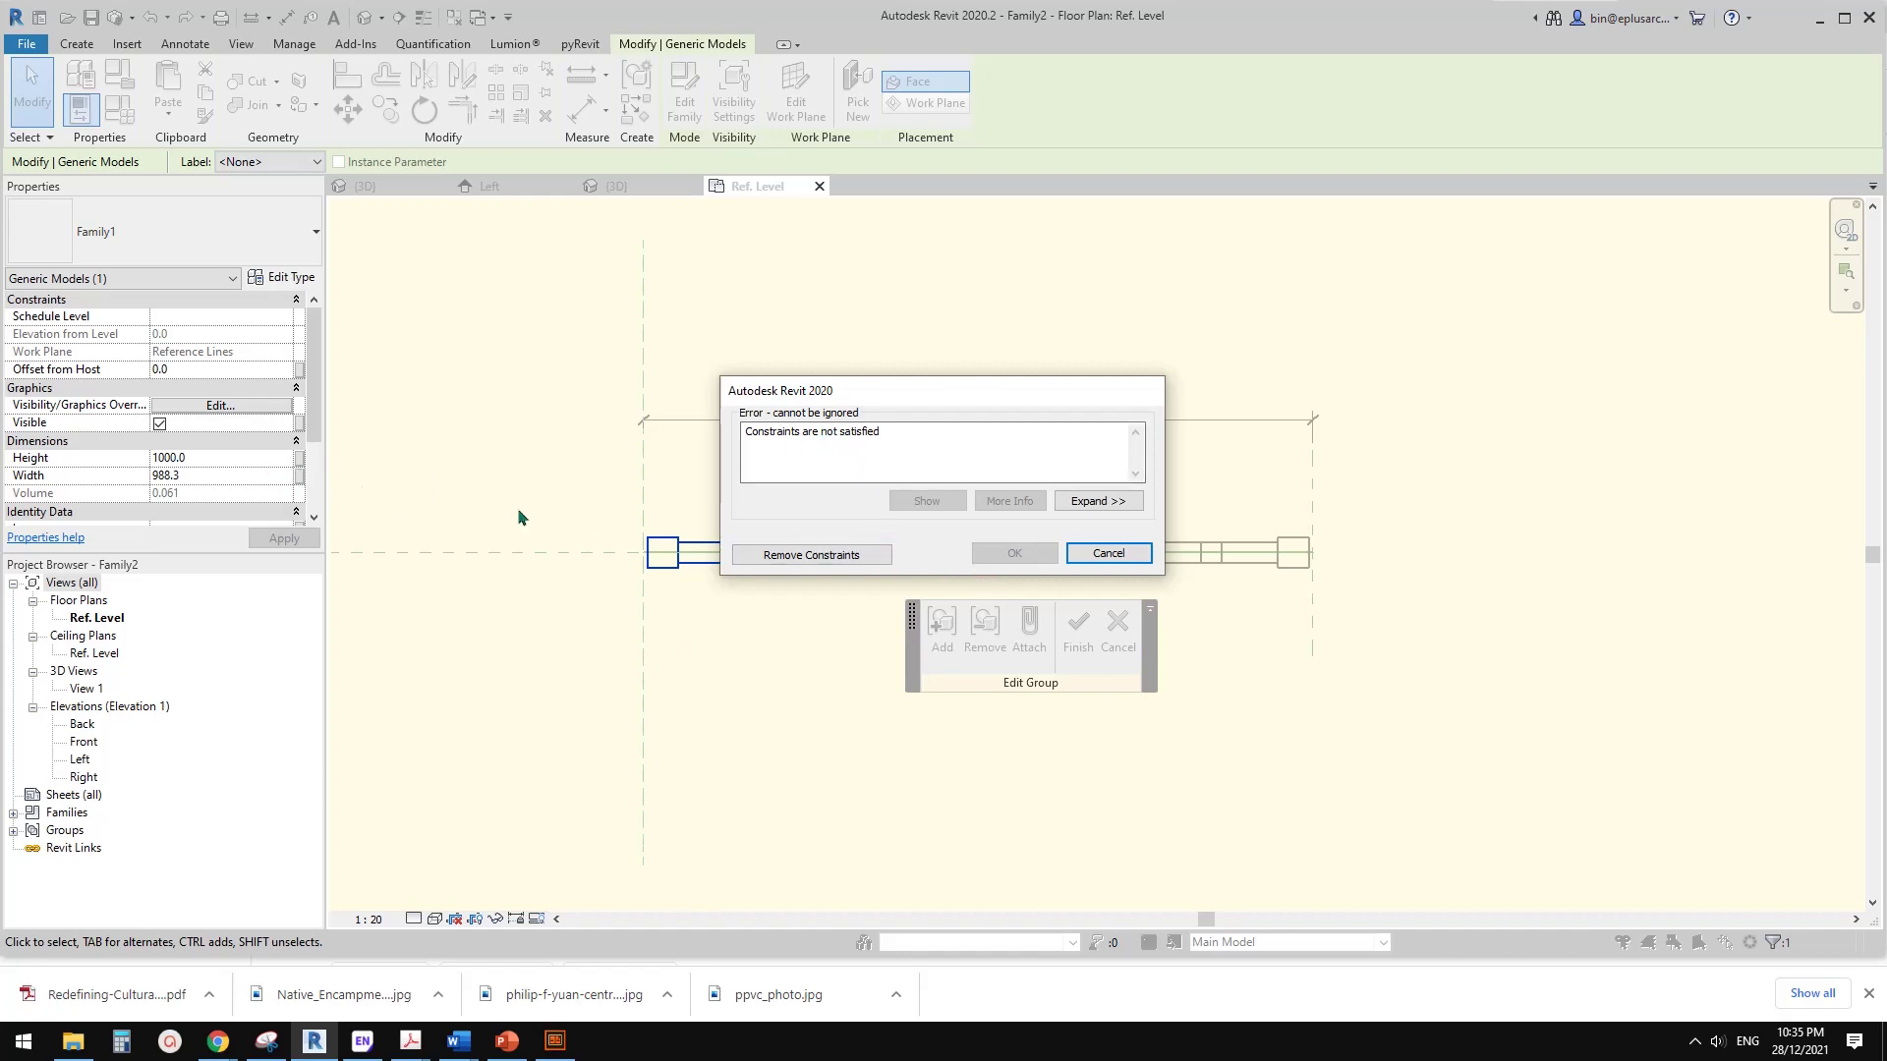
click(1108, 553)
click(1118, 634)
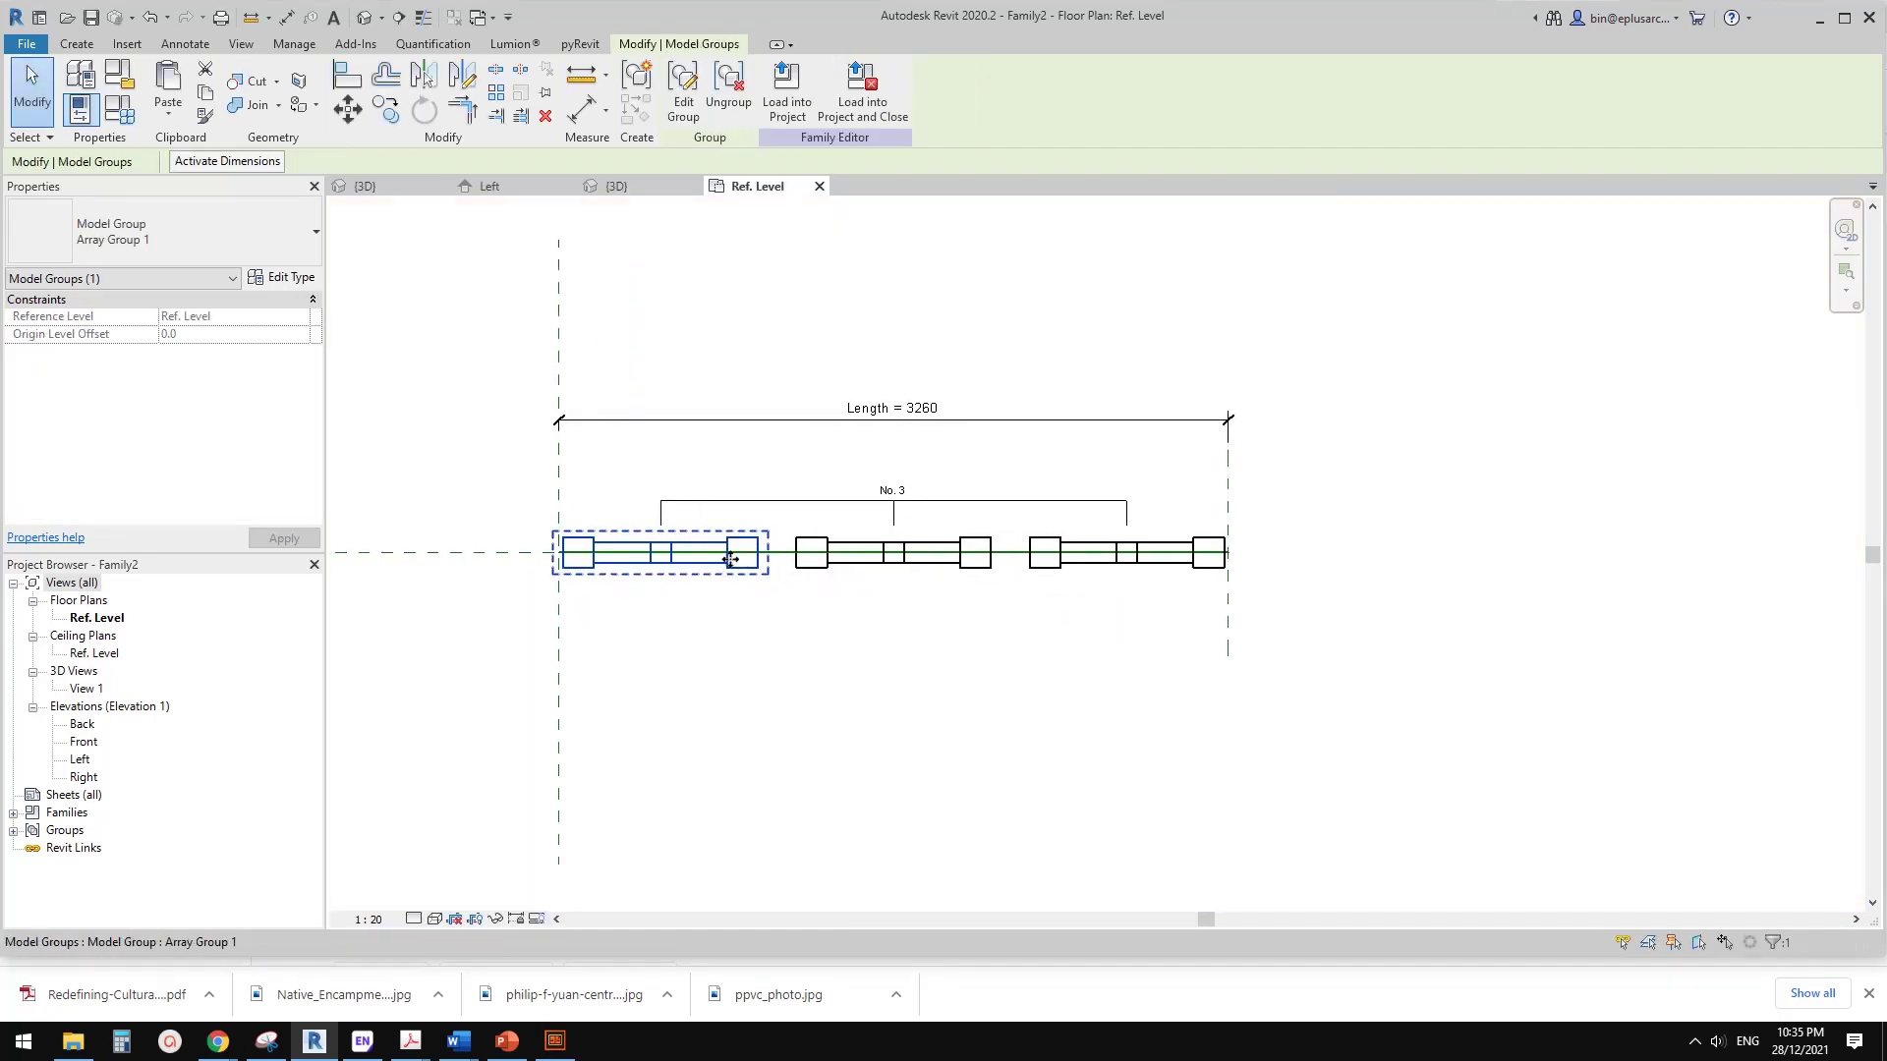
- Select the nested panel inside the first array group and open its family, Family1, for editing
scroll(741, 562, up, 2)
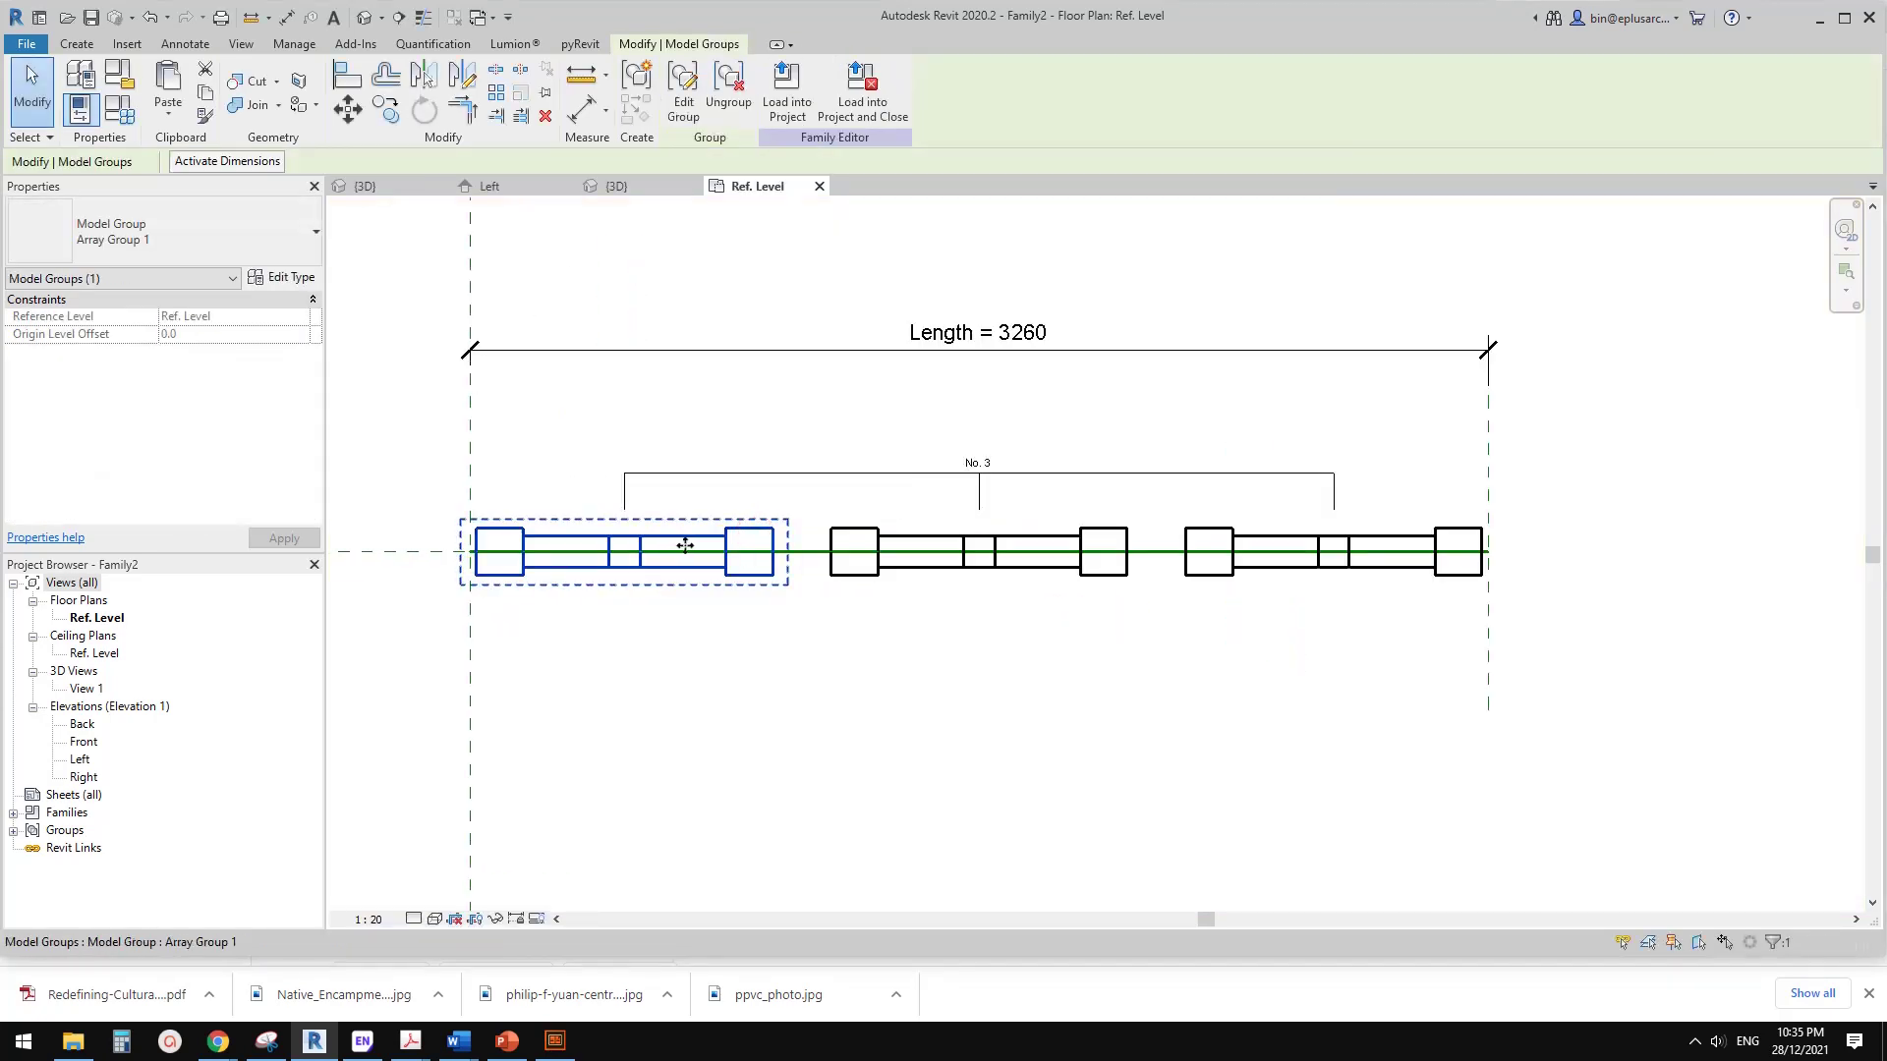
middle_drag(750, 548, 729, 551)
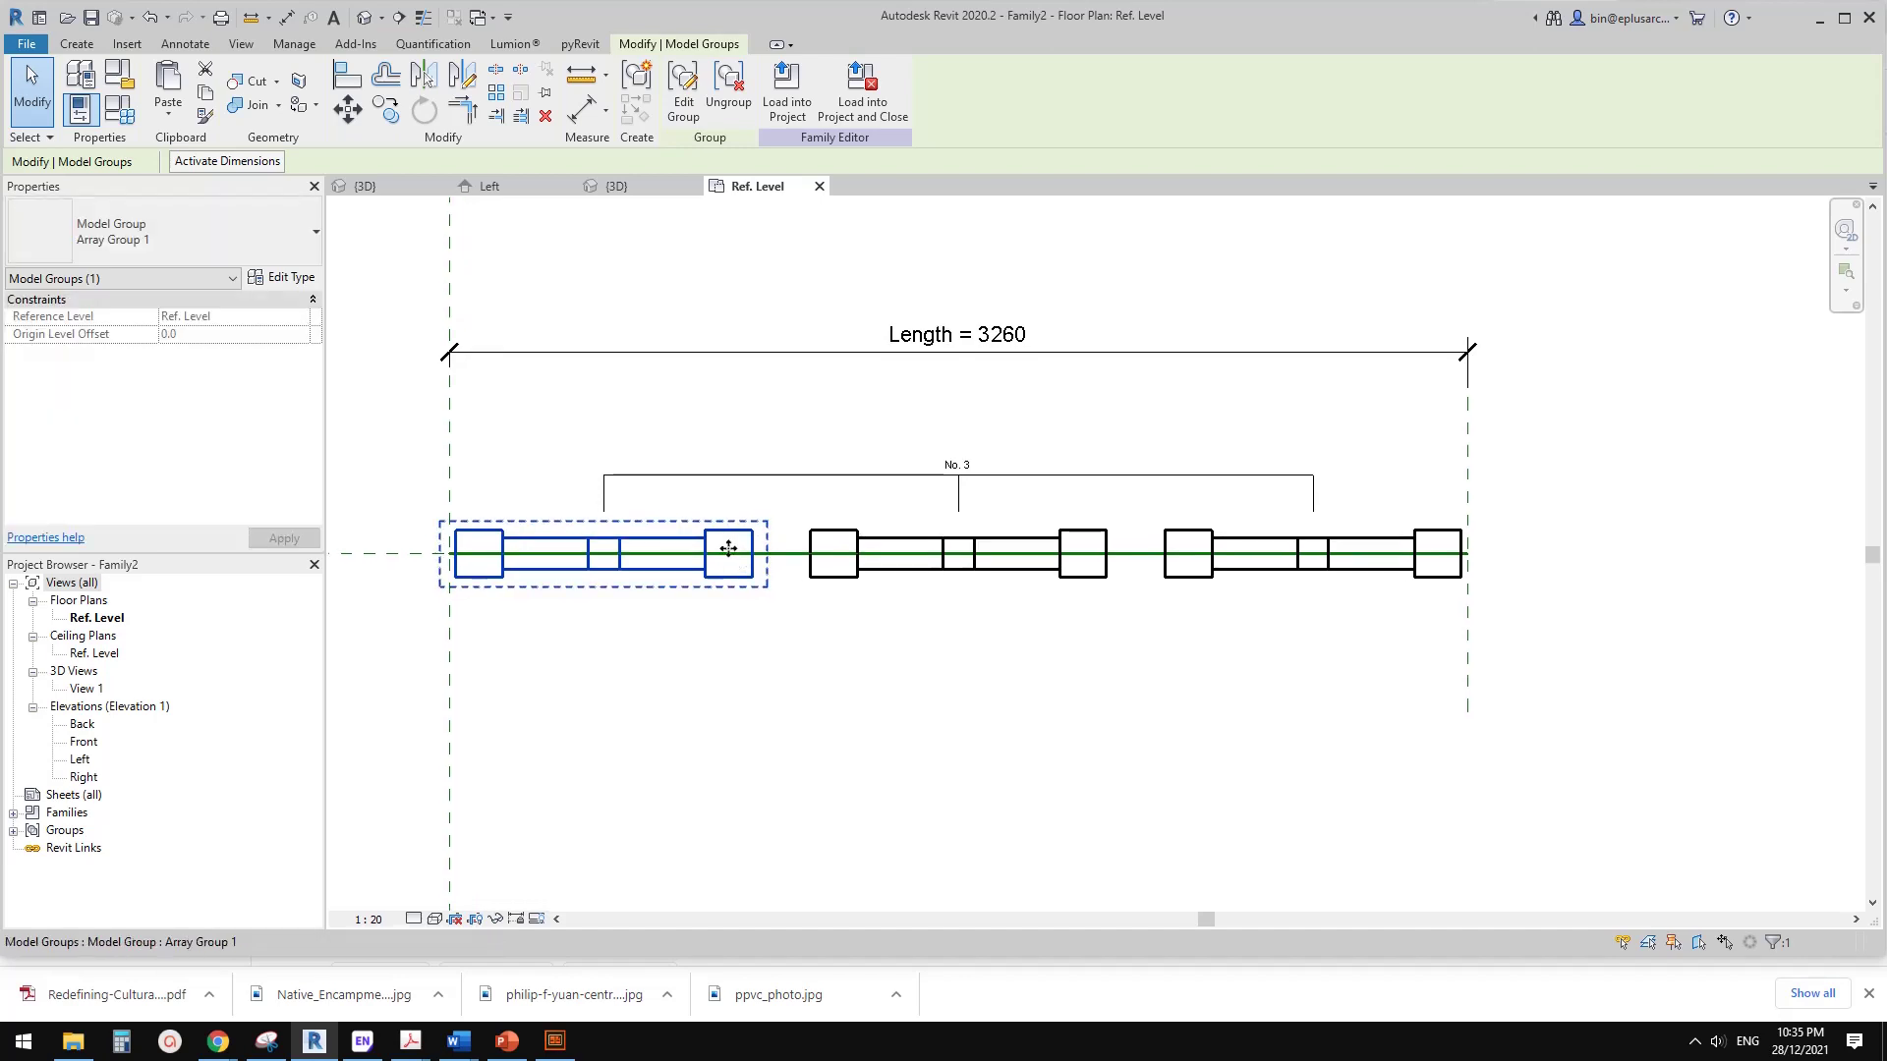
key(Escape)
key(Tab)
click(729, 545)
click(685, 93)
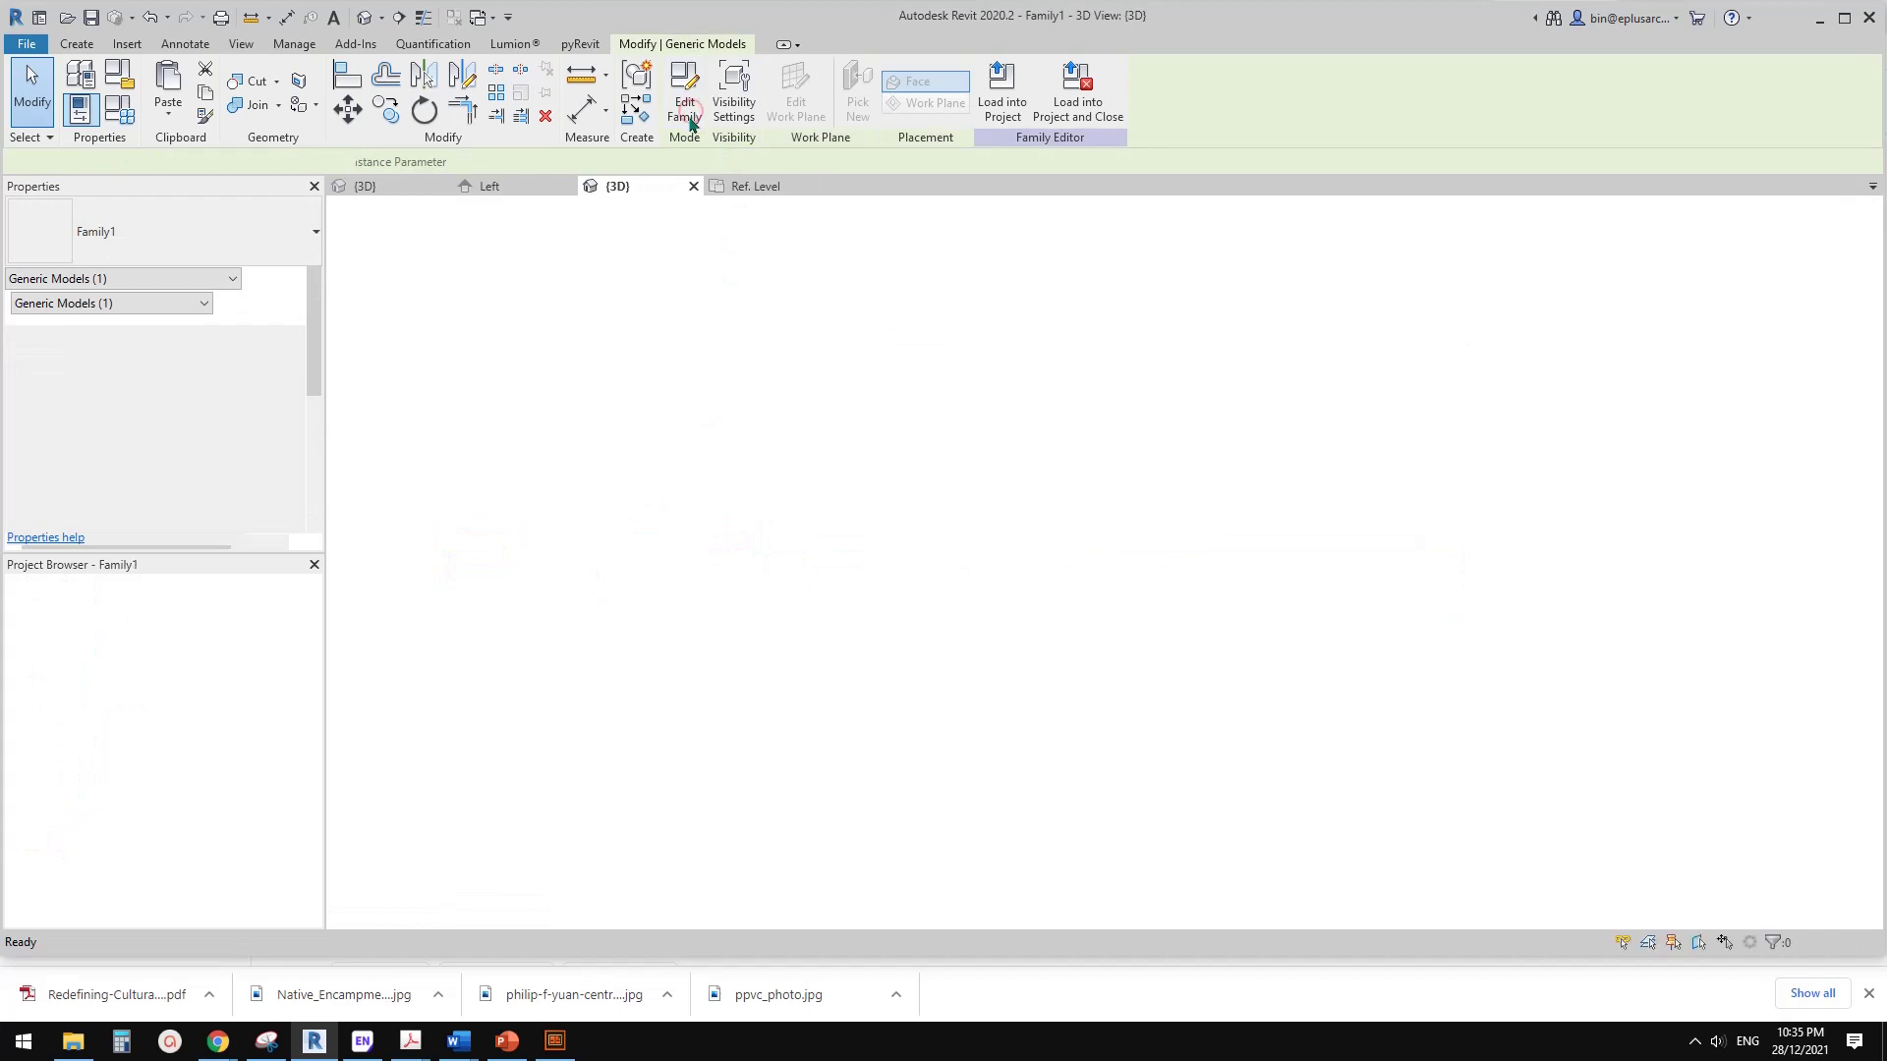
- In Family1's Left elevation, change the Width dimension's label from an instance parameter to a type parameter
click(133, 116)
key(Escape)
double_click(81, 776)
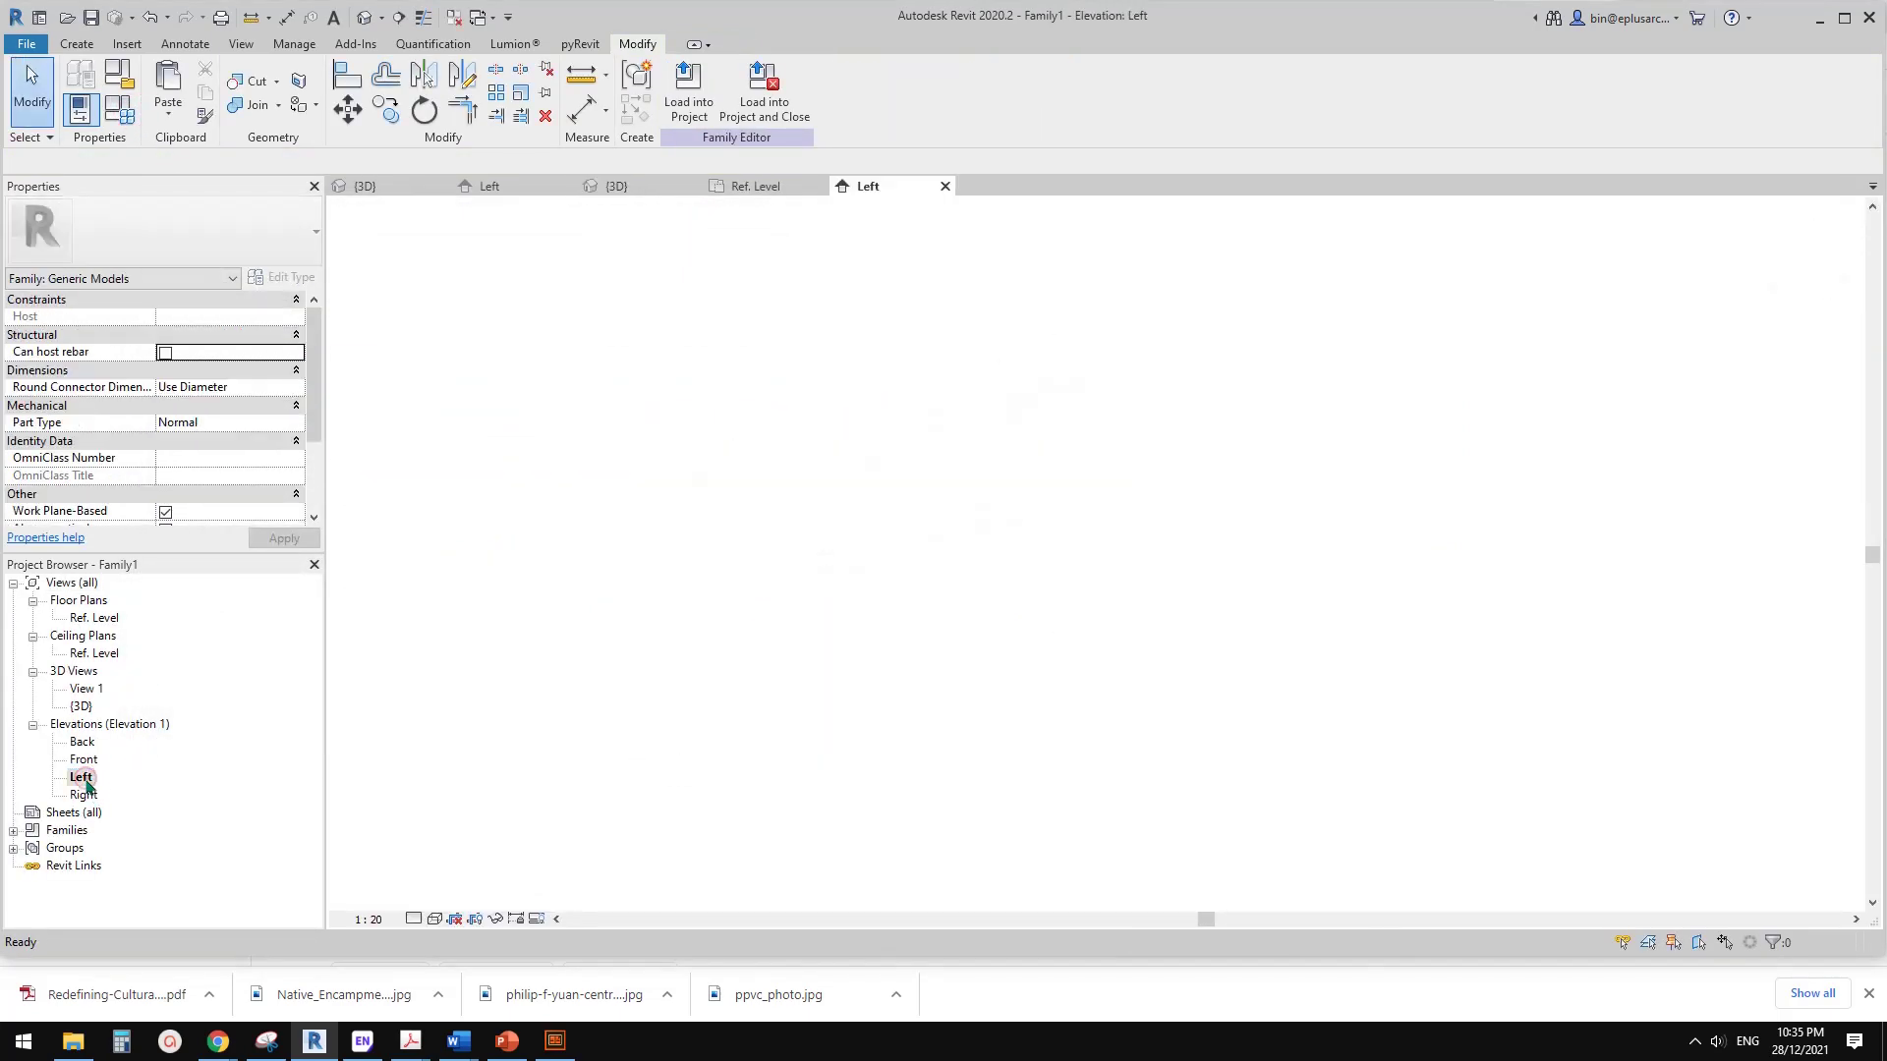
click(1017, 439)
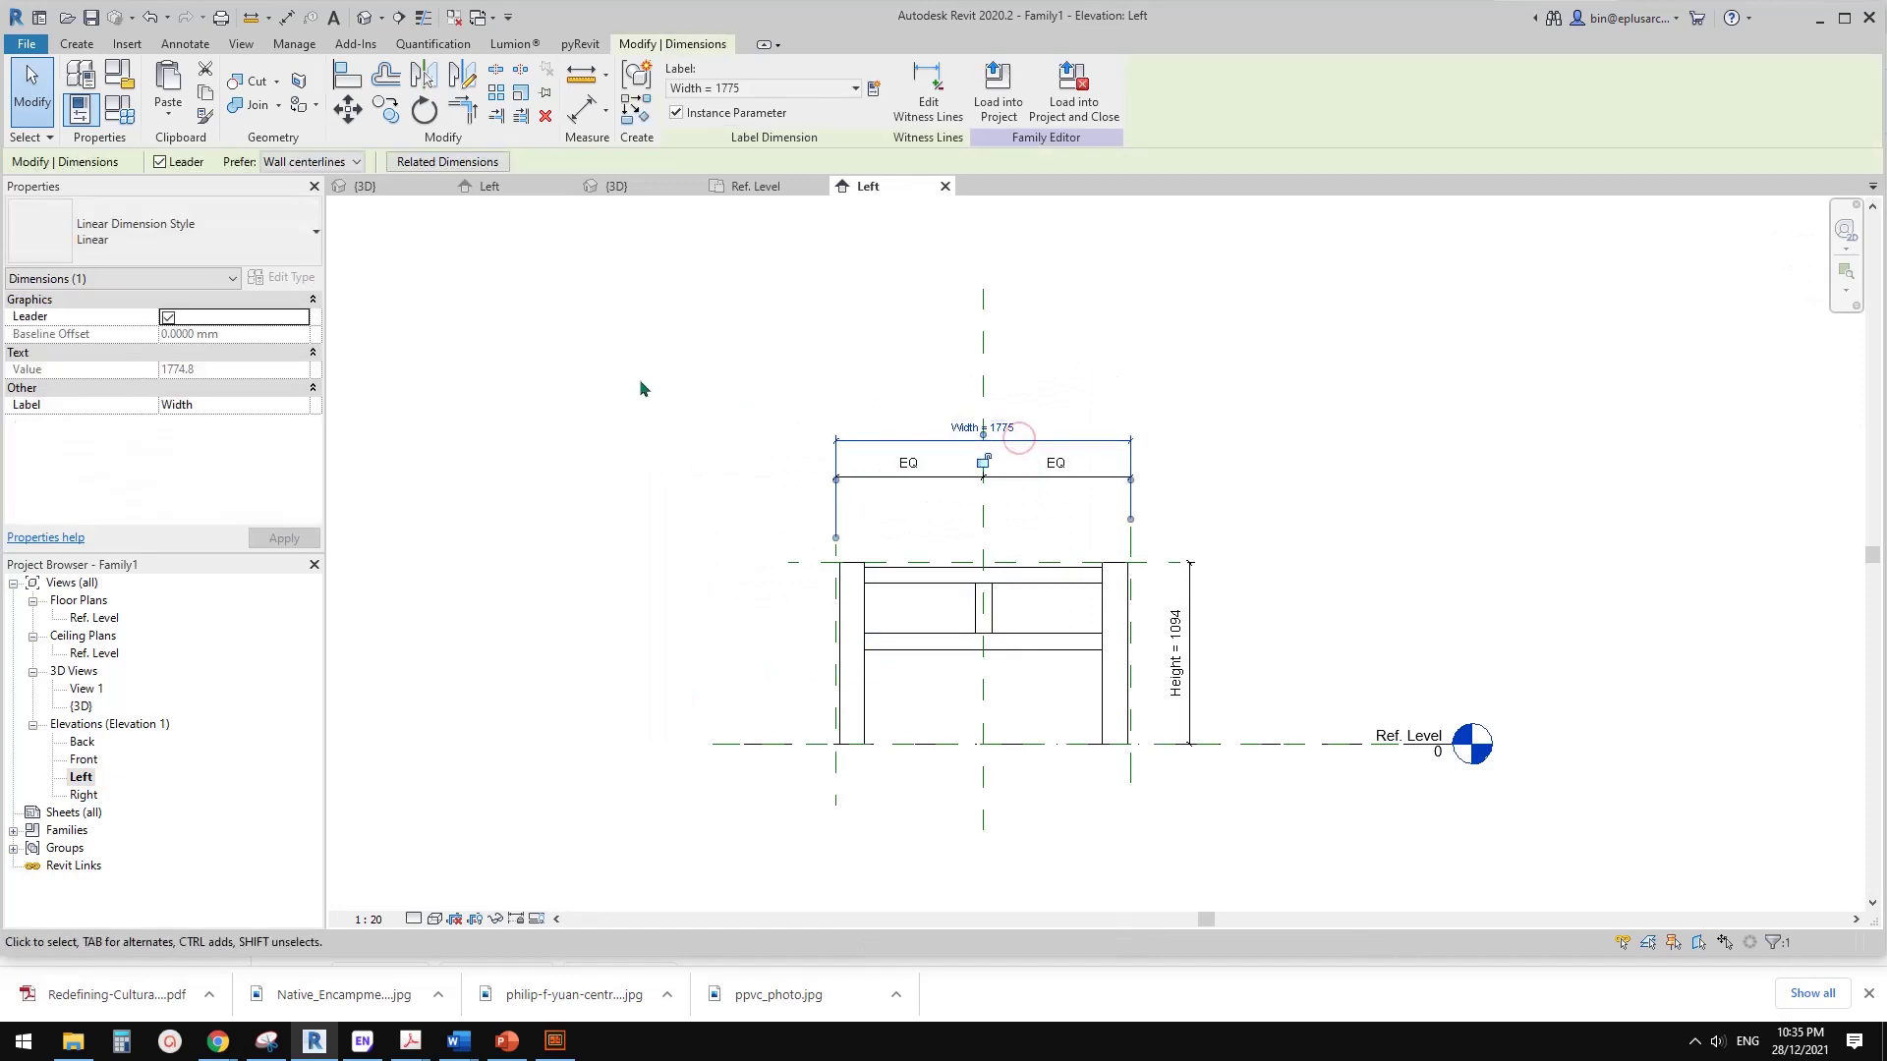
click(675, 115)
click(1178, 652)
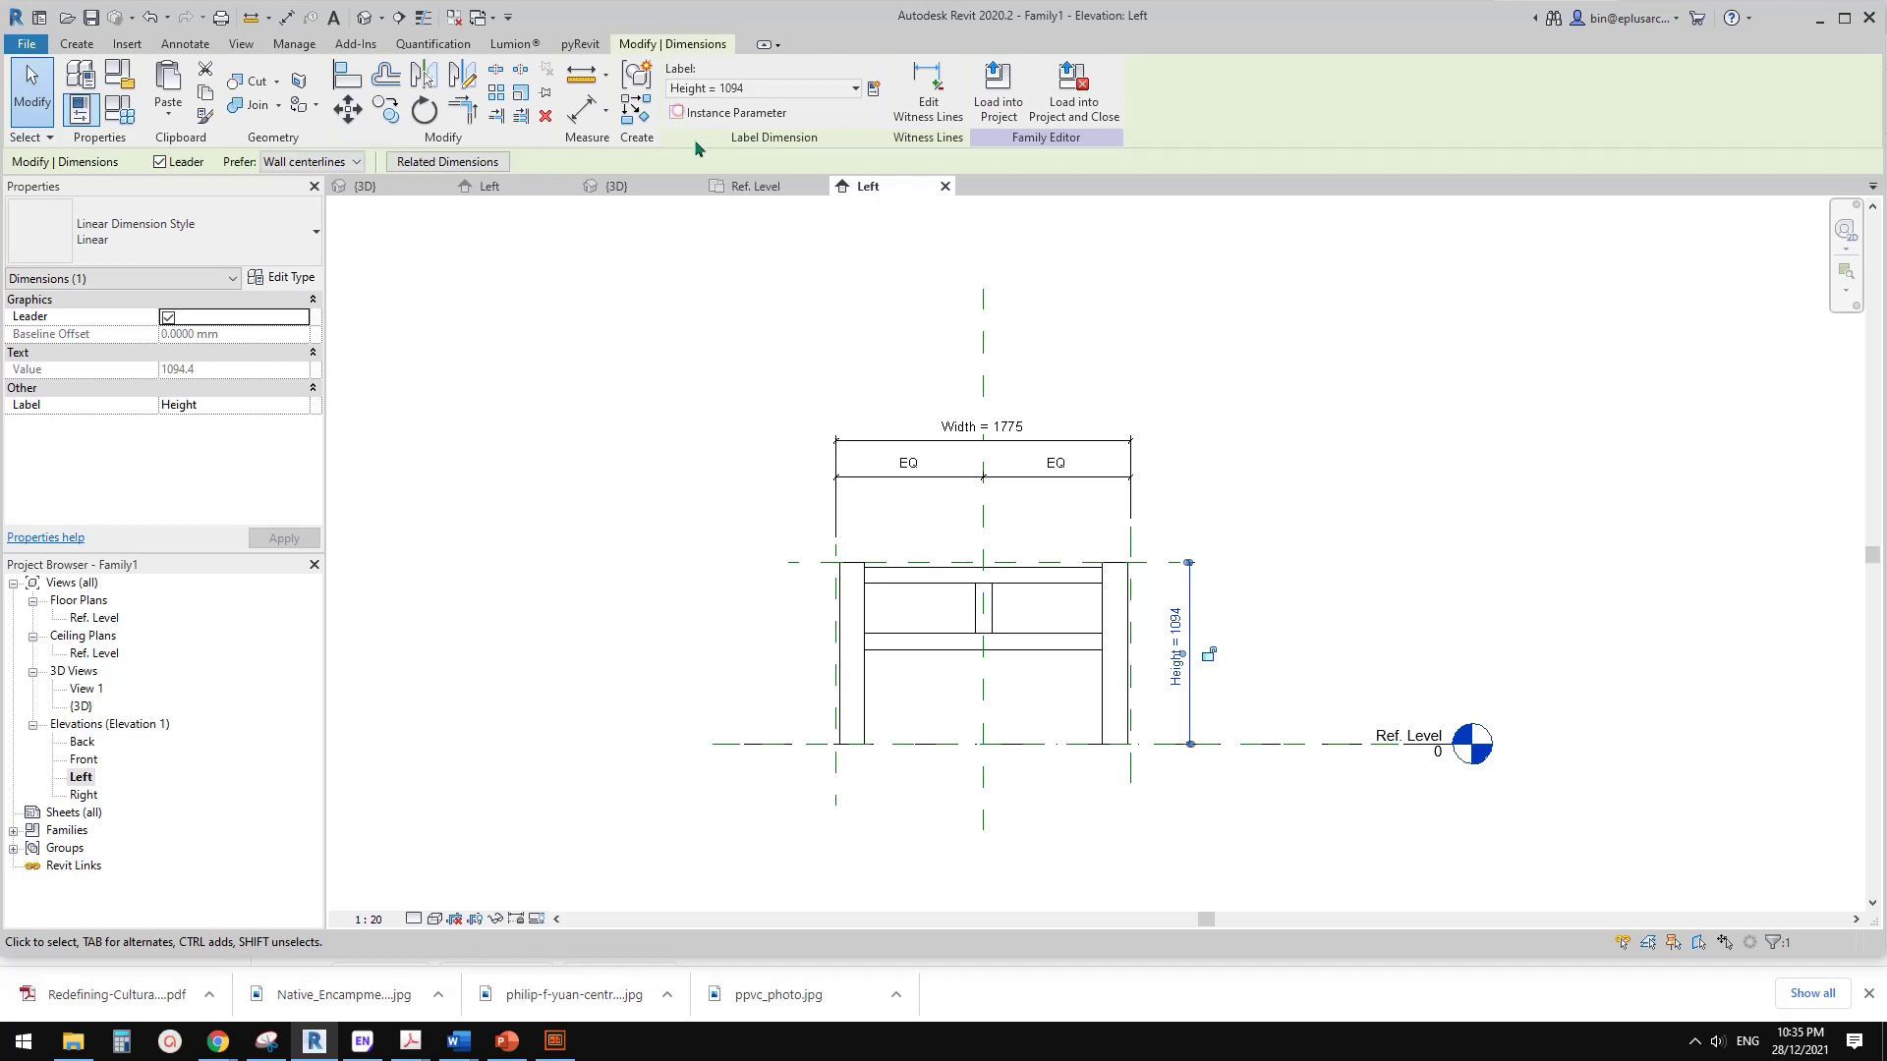
click(771, 363)
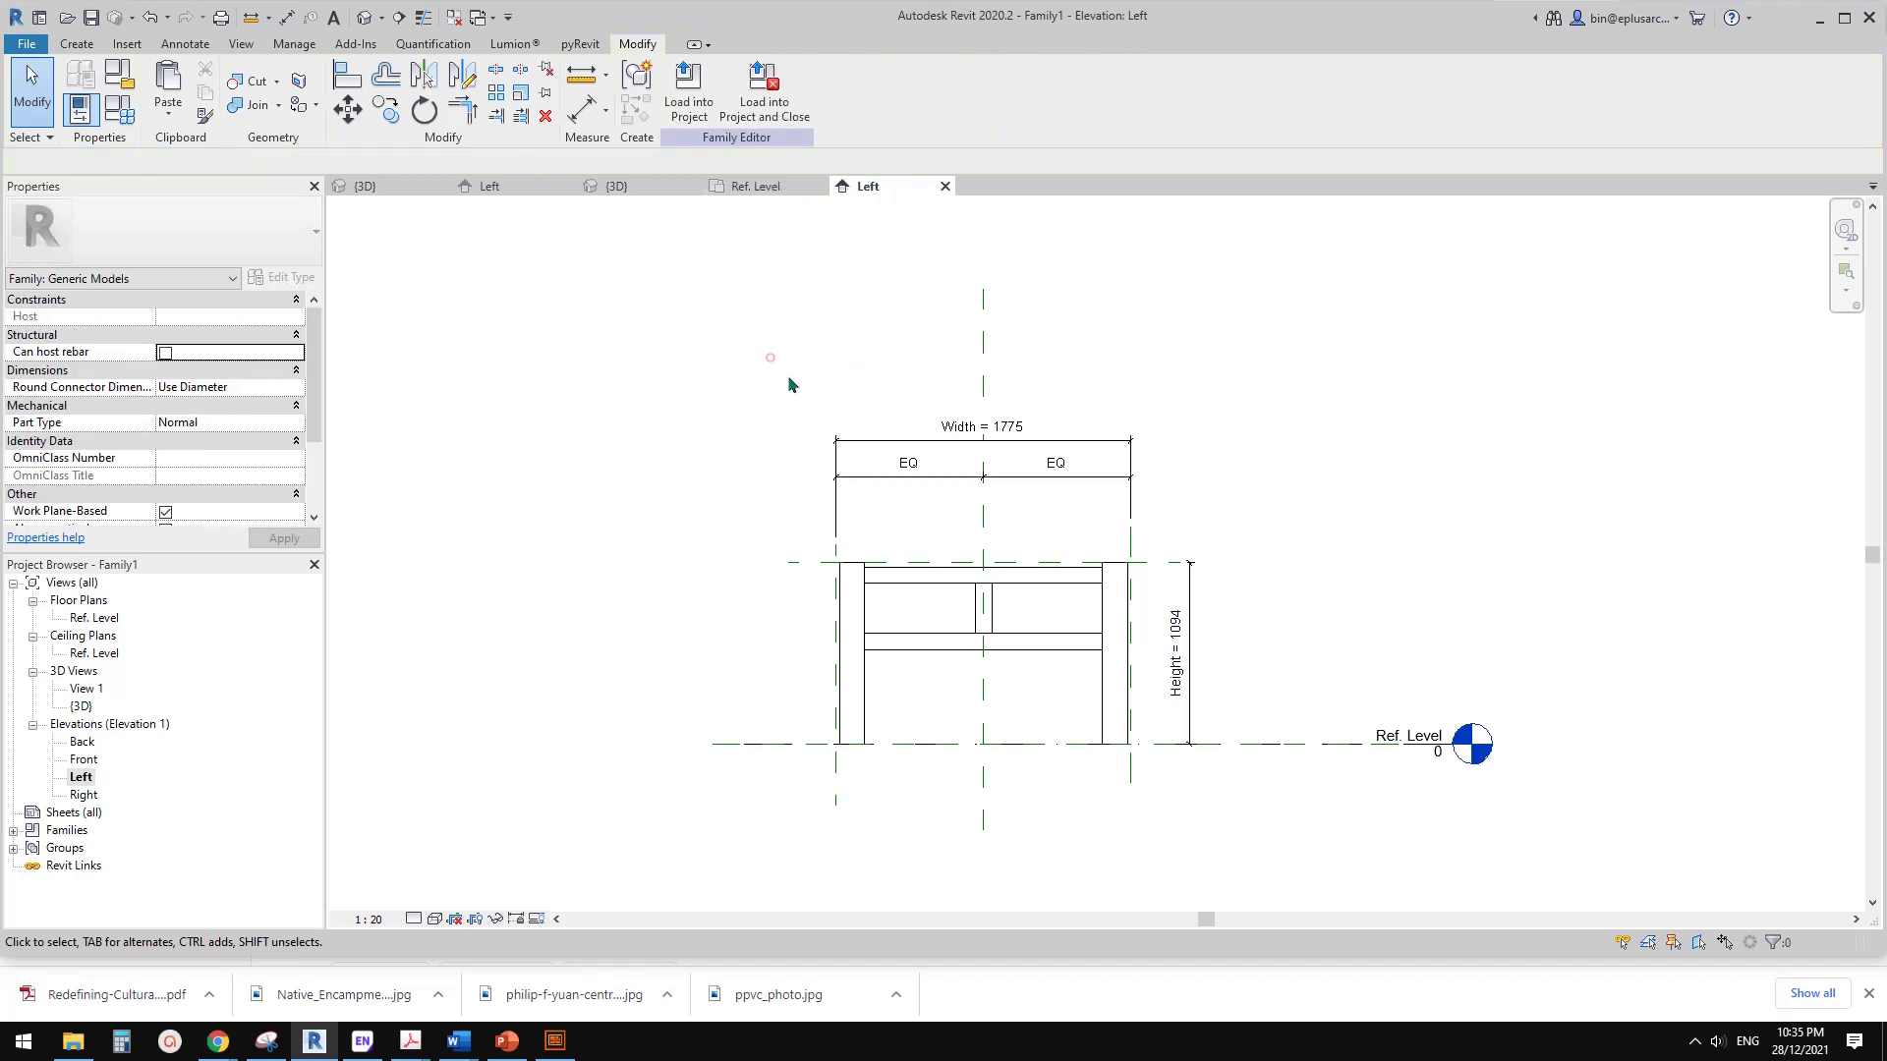
- Load the edited panel family into Family2, replacing the loaded version, and close Family1
click(766, 93)
click(694, 605)
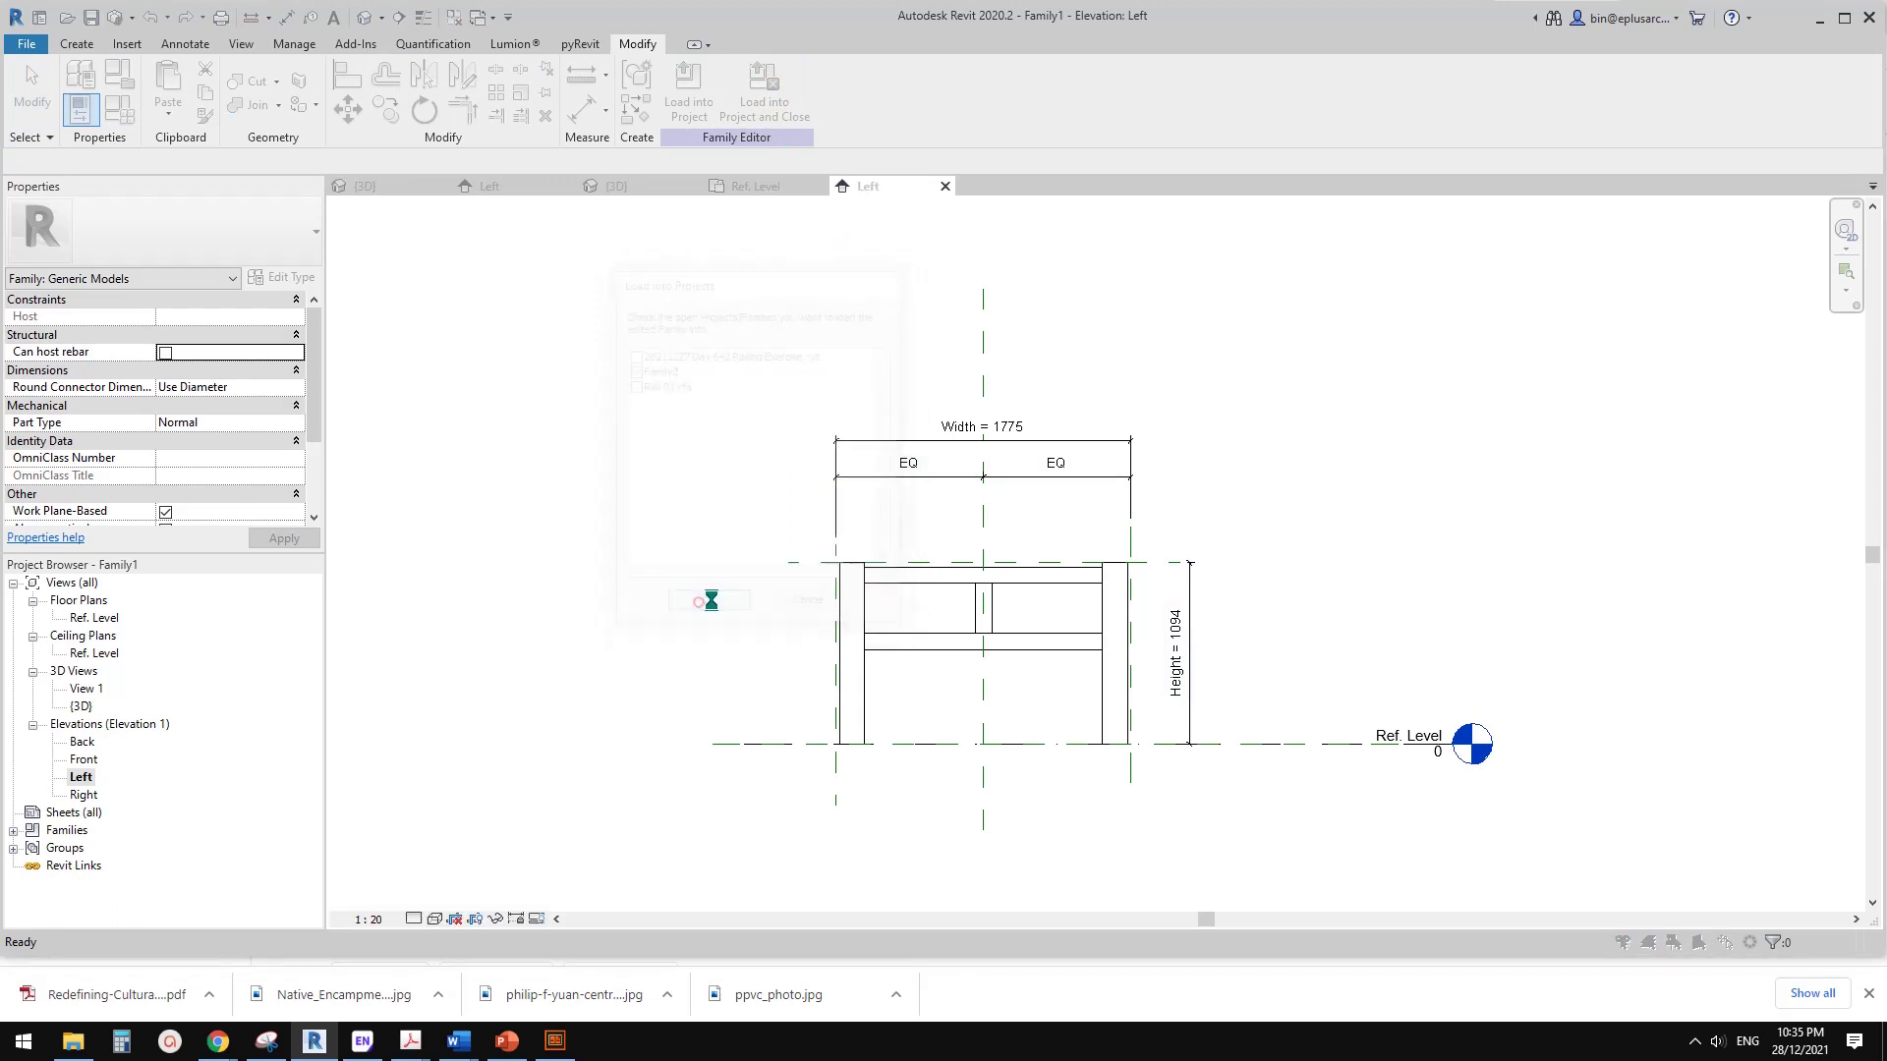
click(977, 522)
click(858, 474)
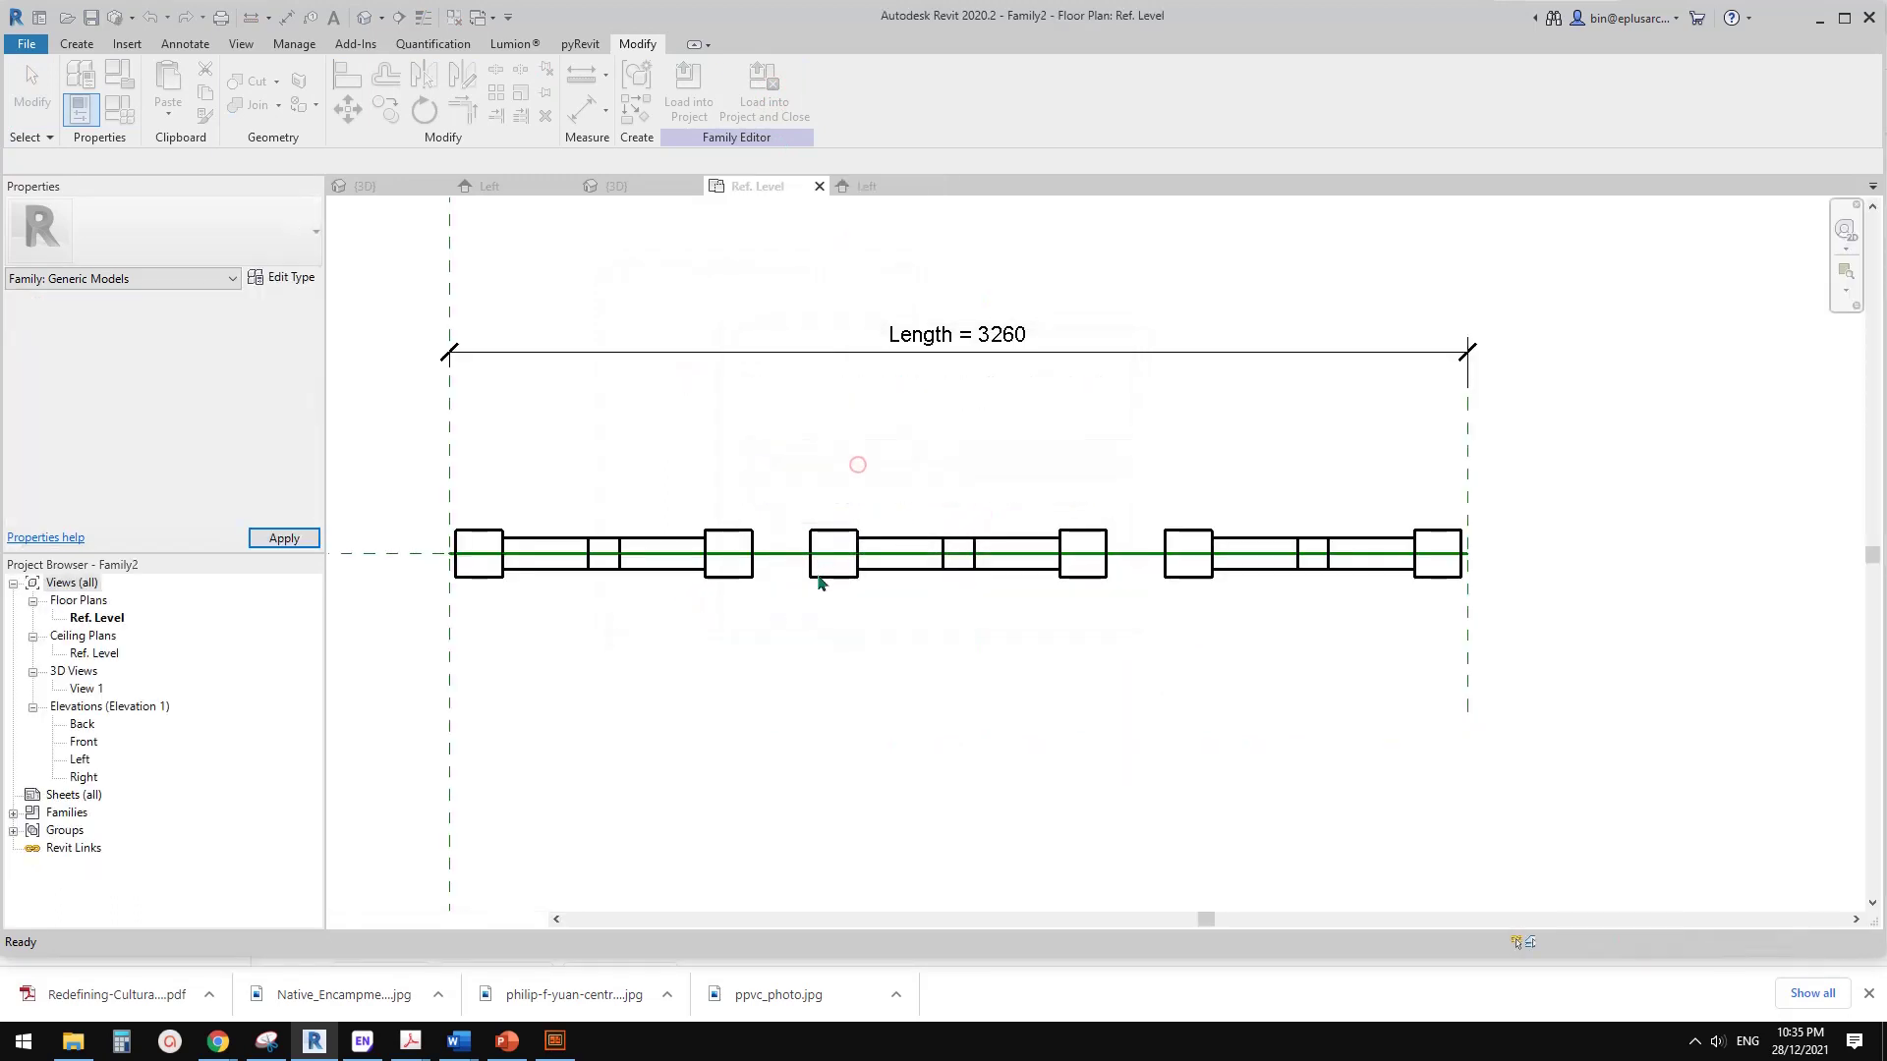
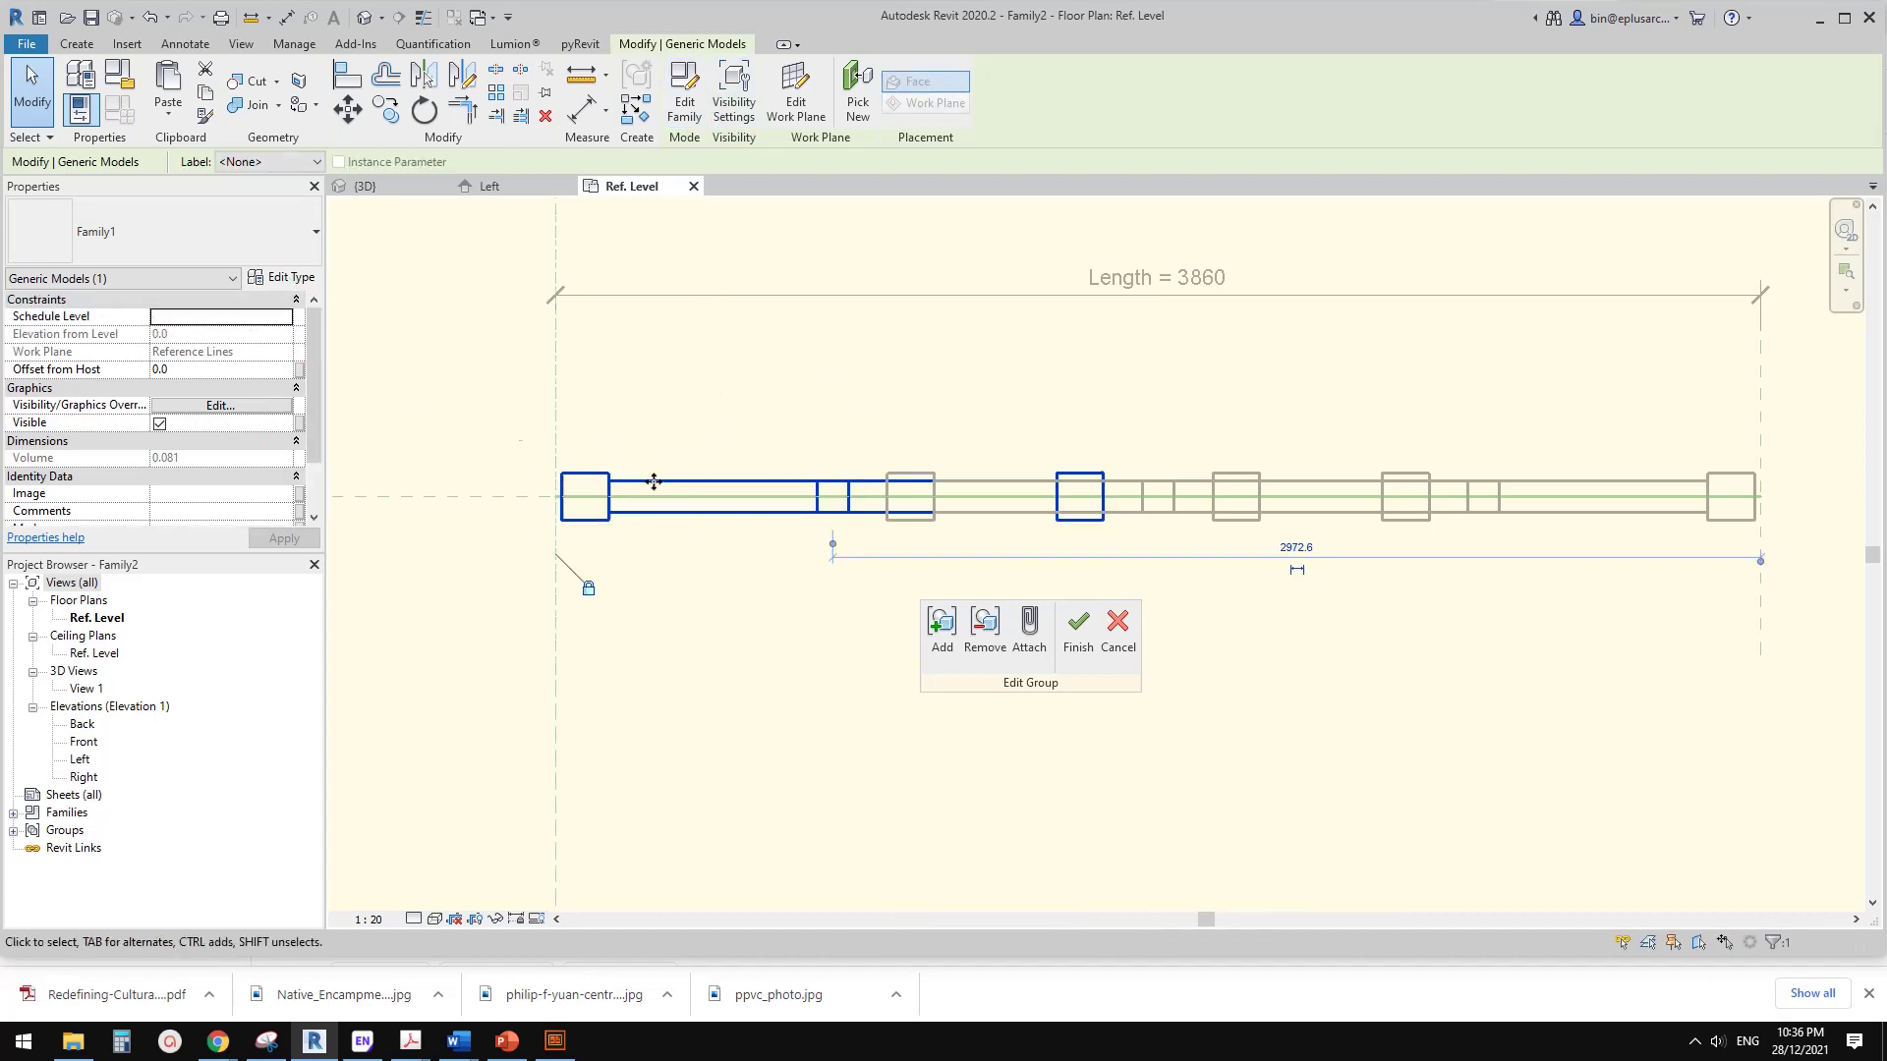
- Associate the grouped panel's Width type parameter with Act. Width, removing the unsatisfied constraints, and finish the group edit
click(267, 277)
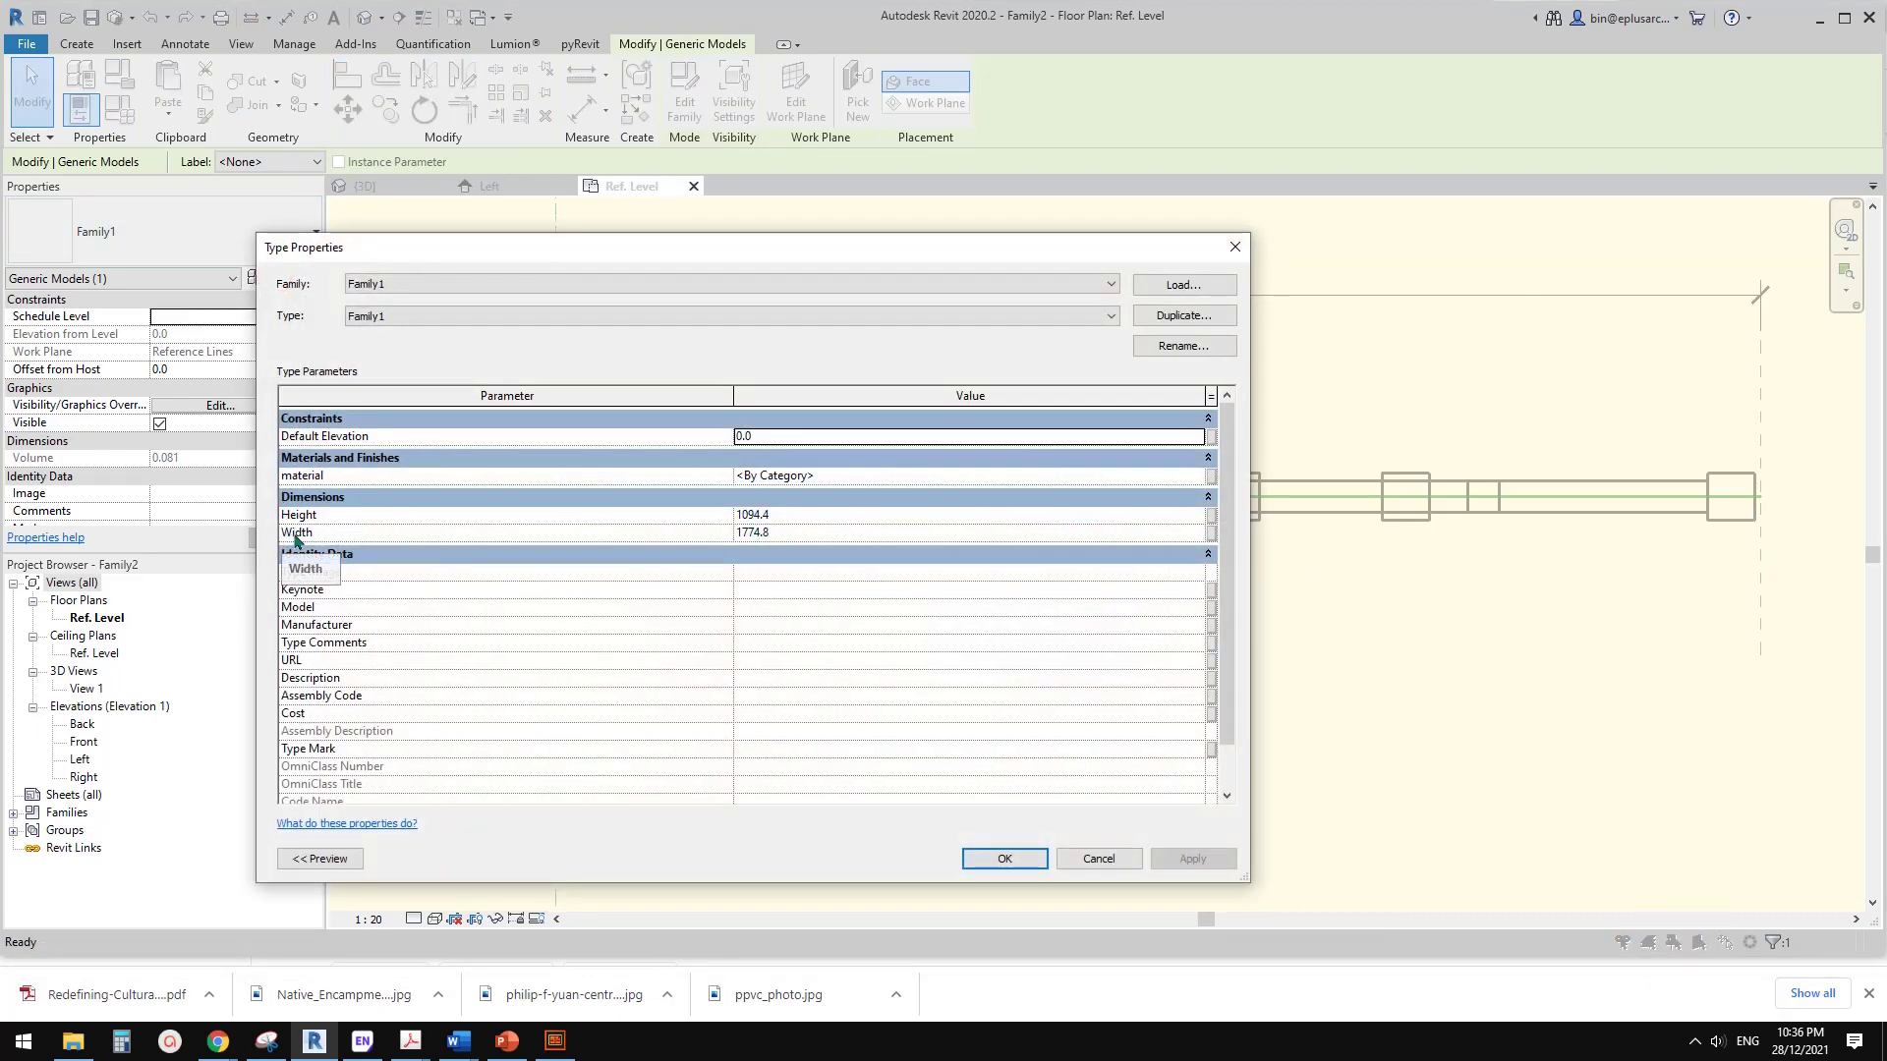
click(1212, 532)
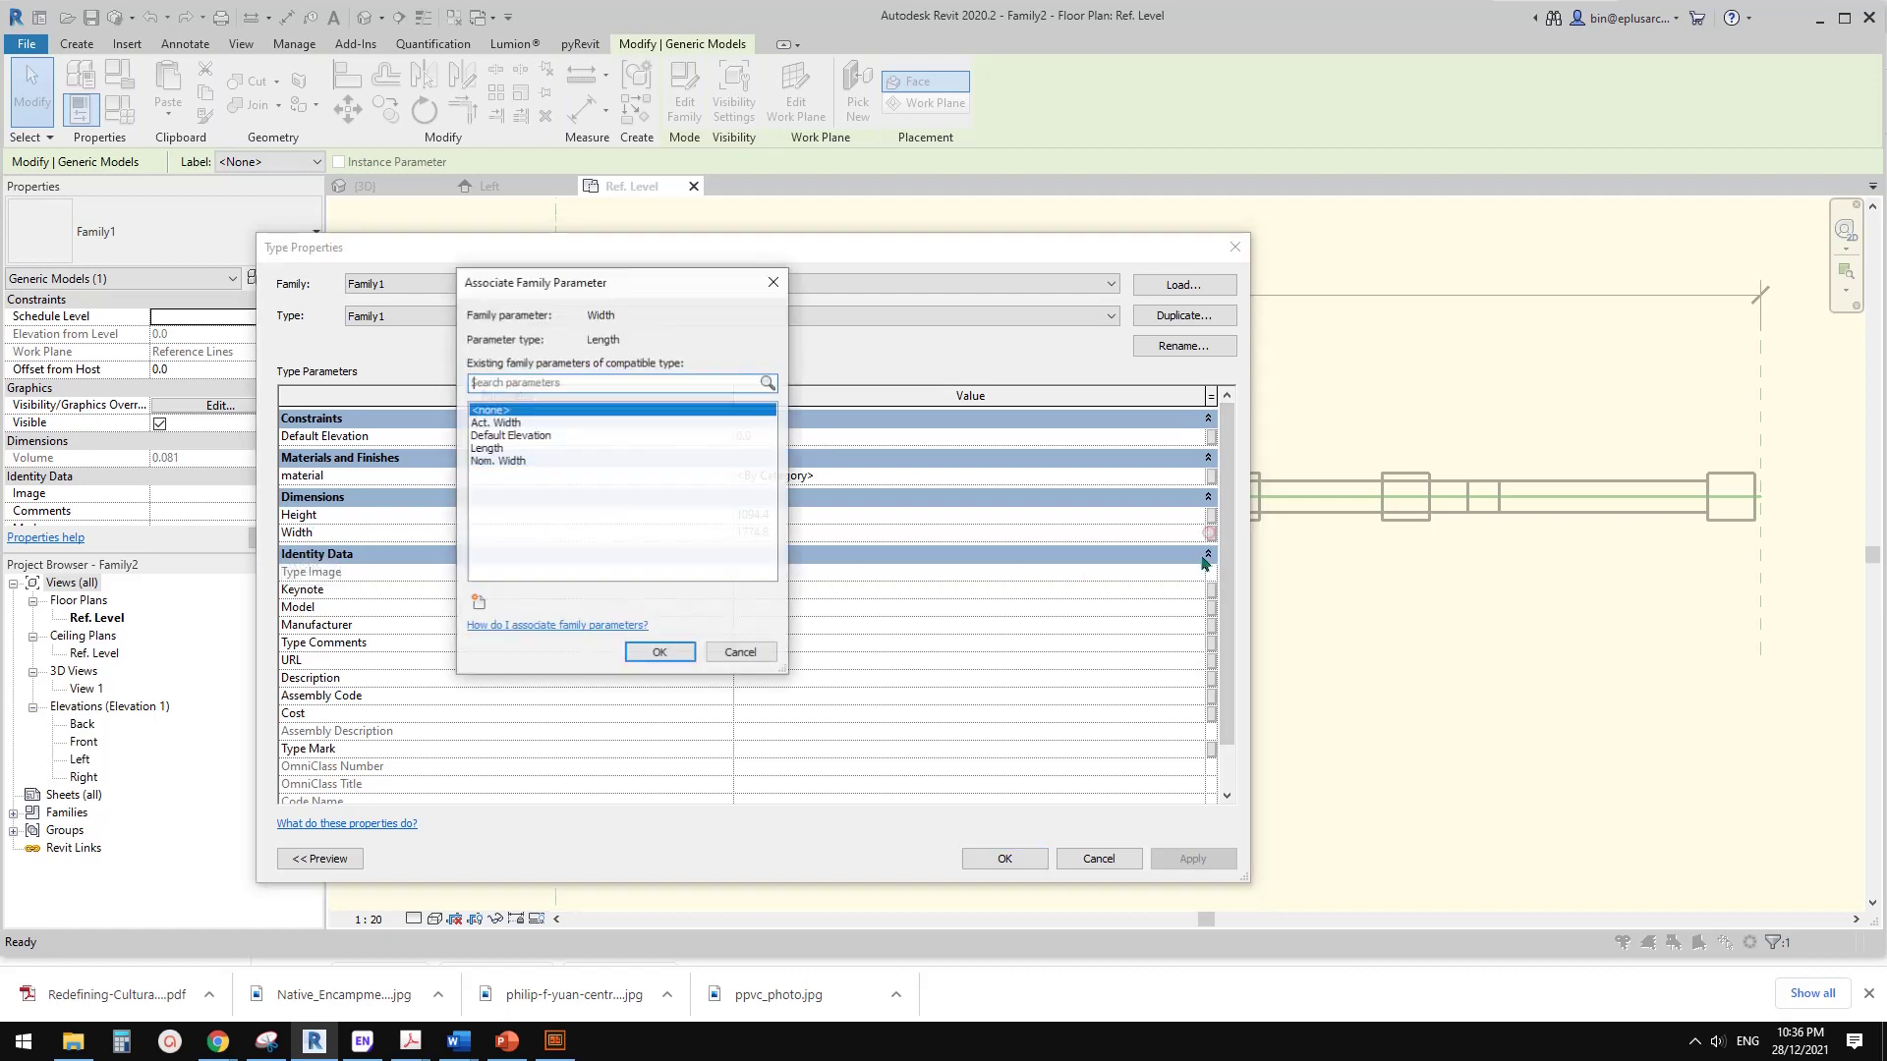
click(489, 423)
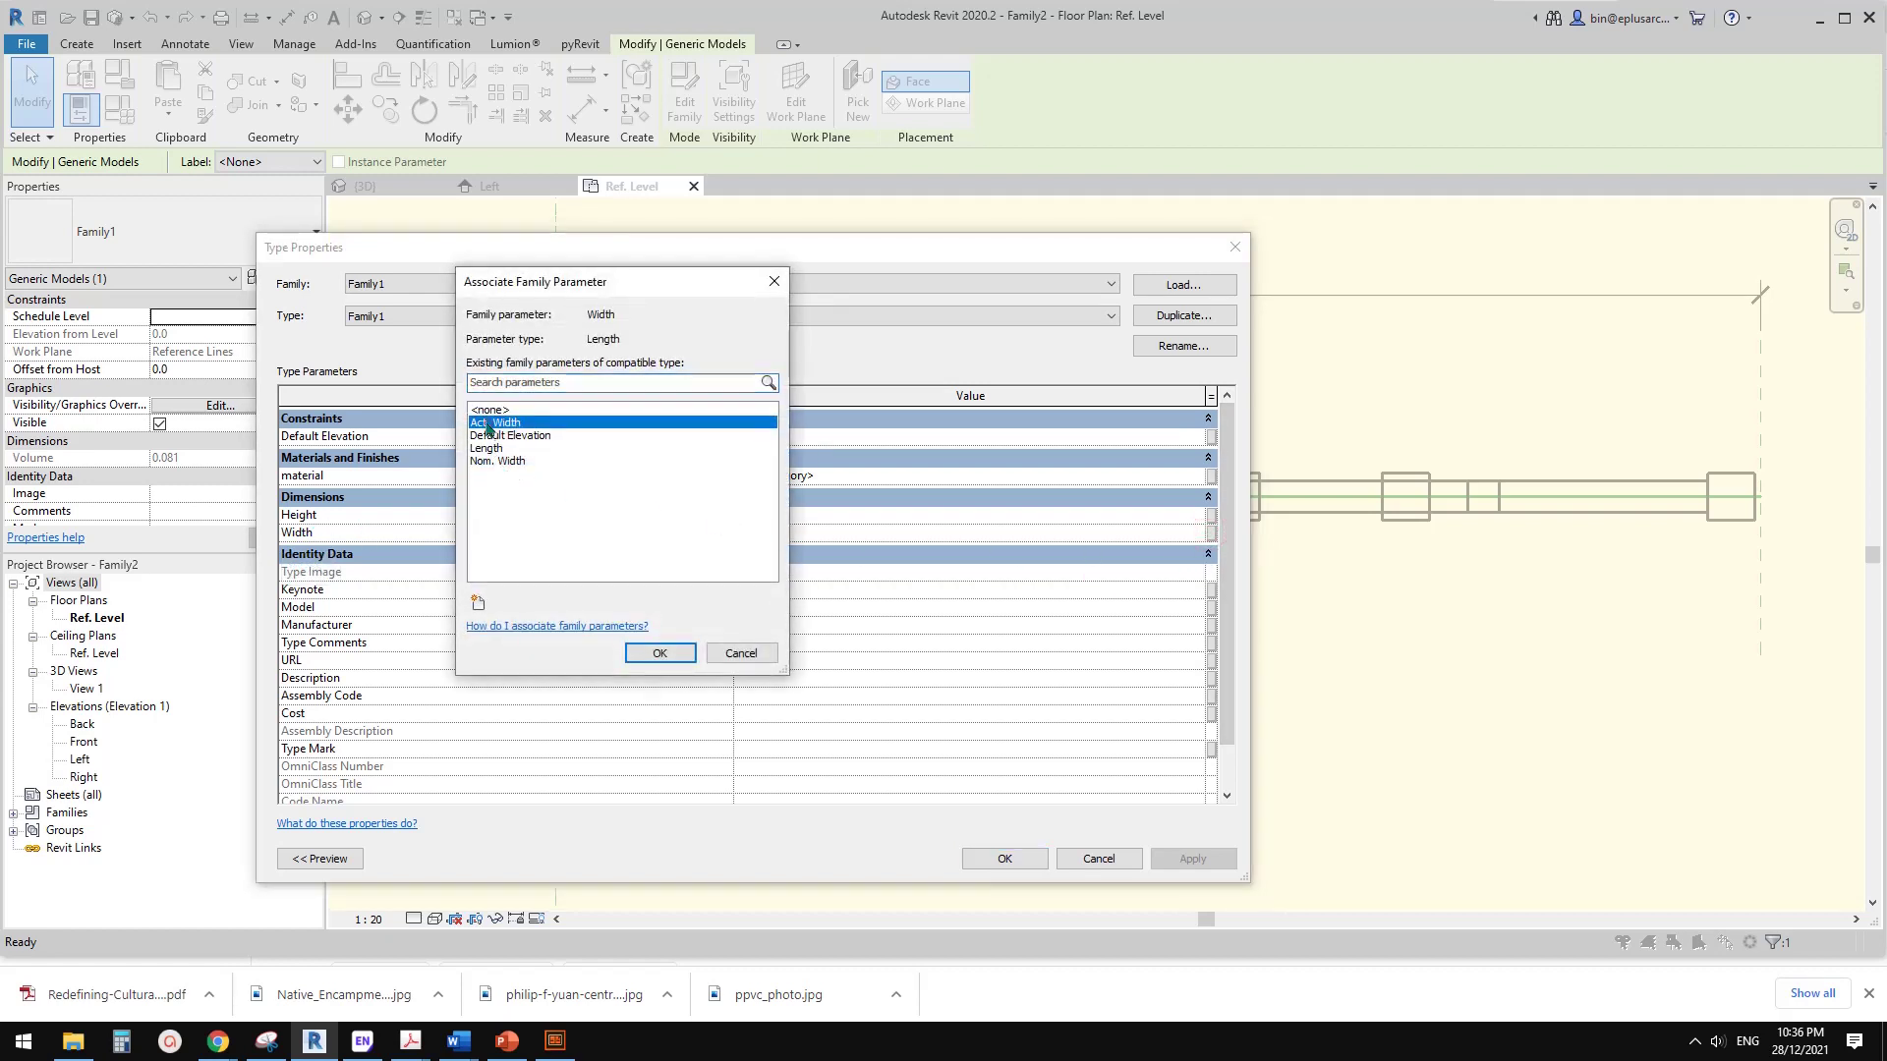
click(657, 655)
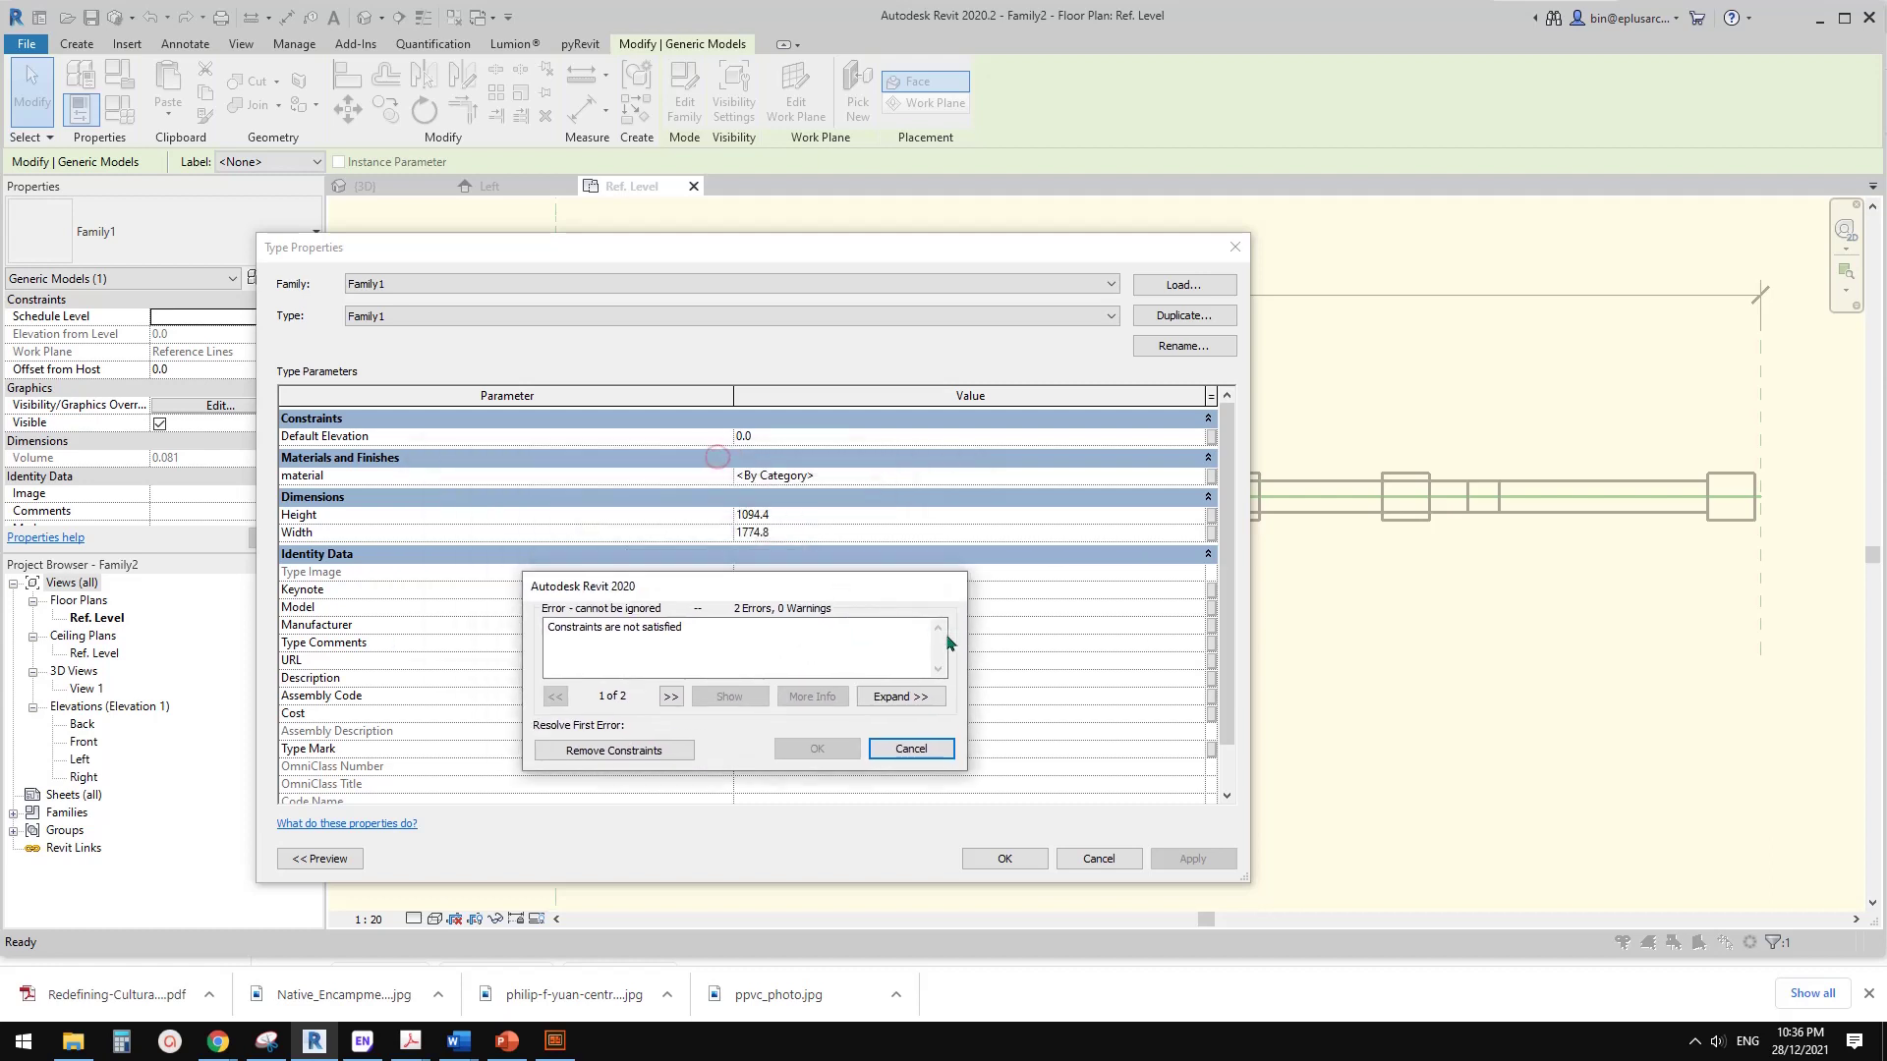
click(634, 755)
click(1004, 859)
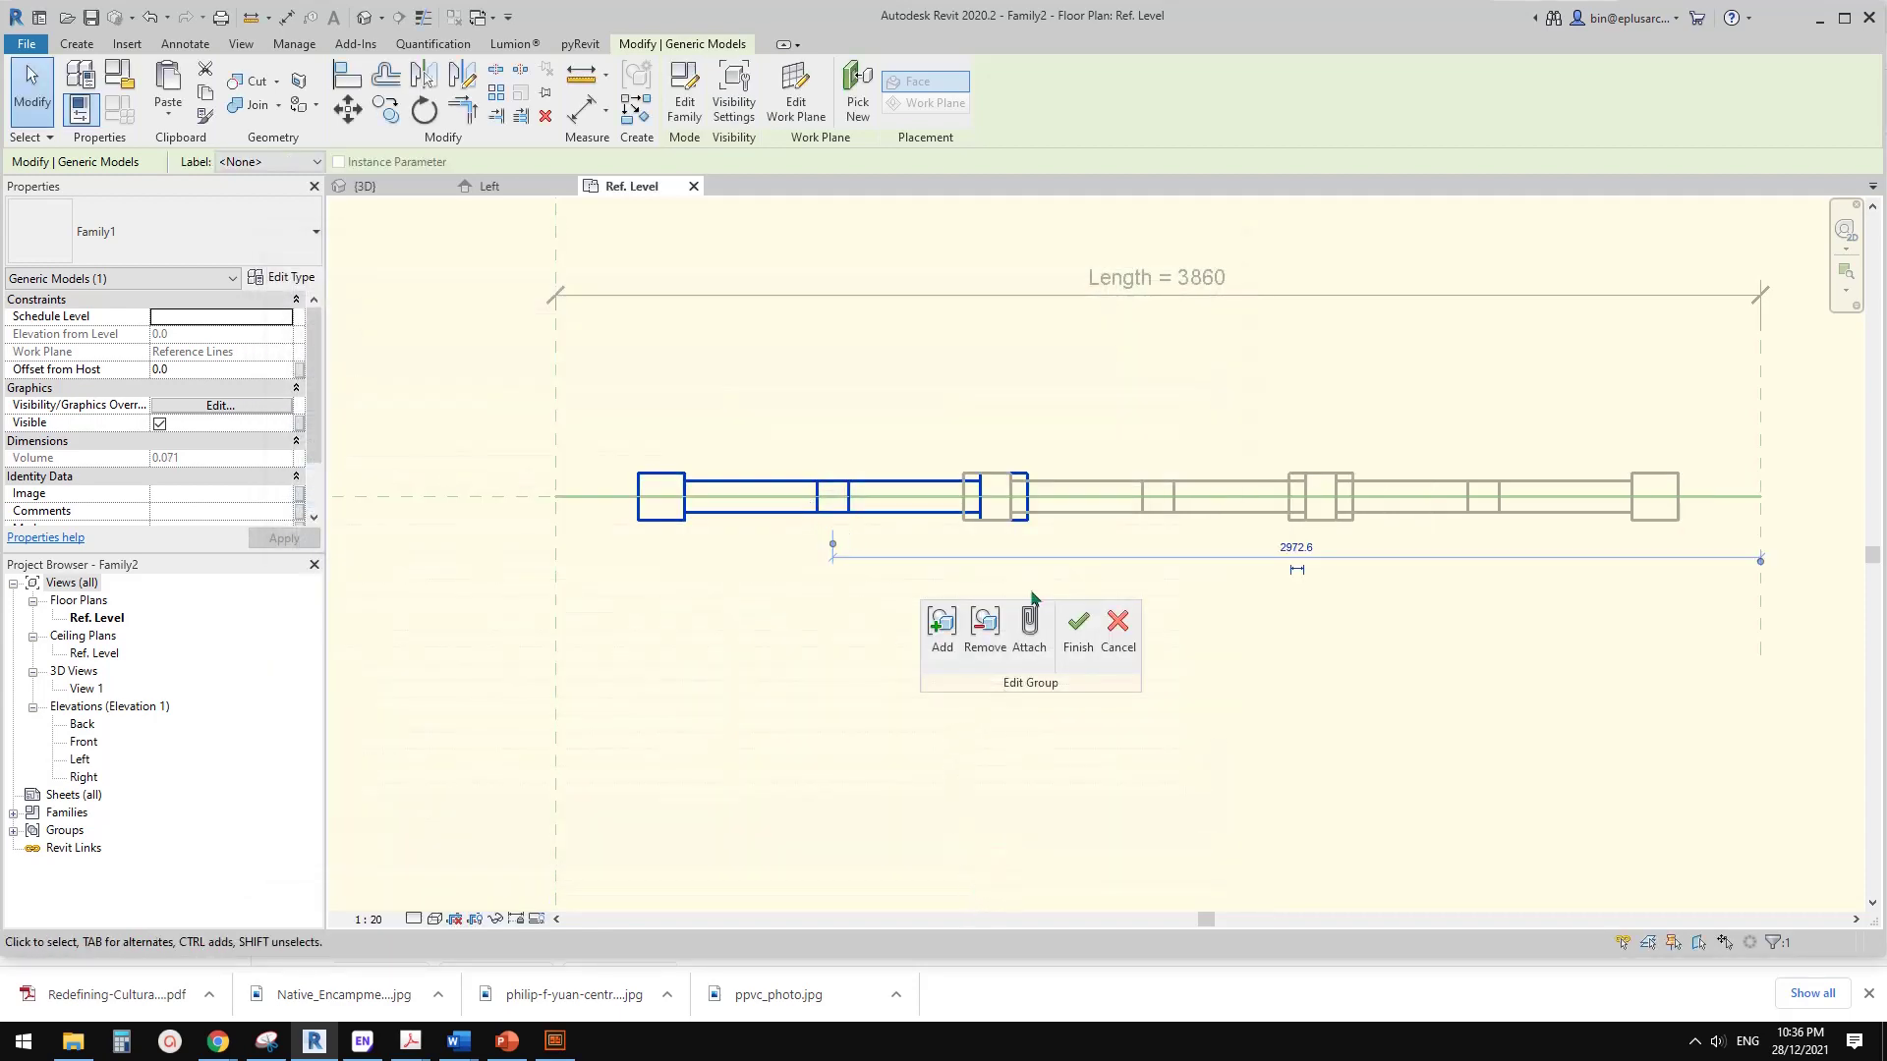
click(1078, 634)
key(Escape)
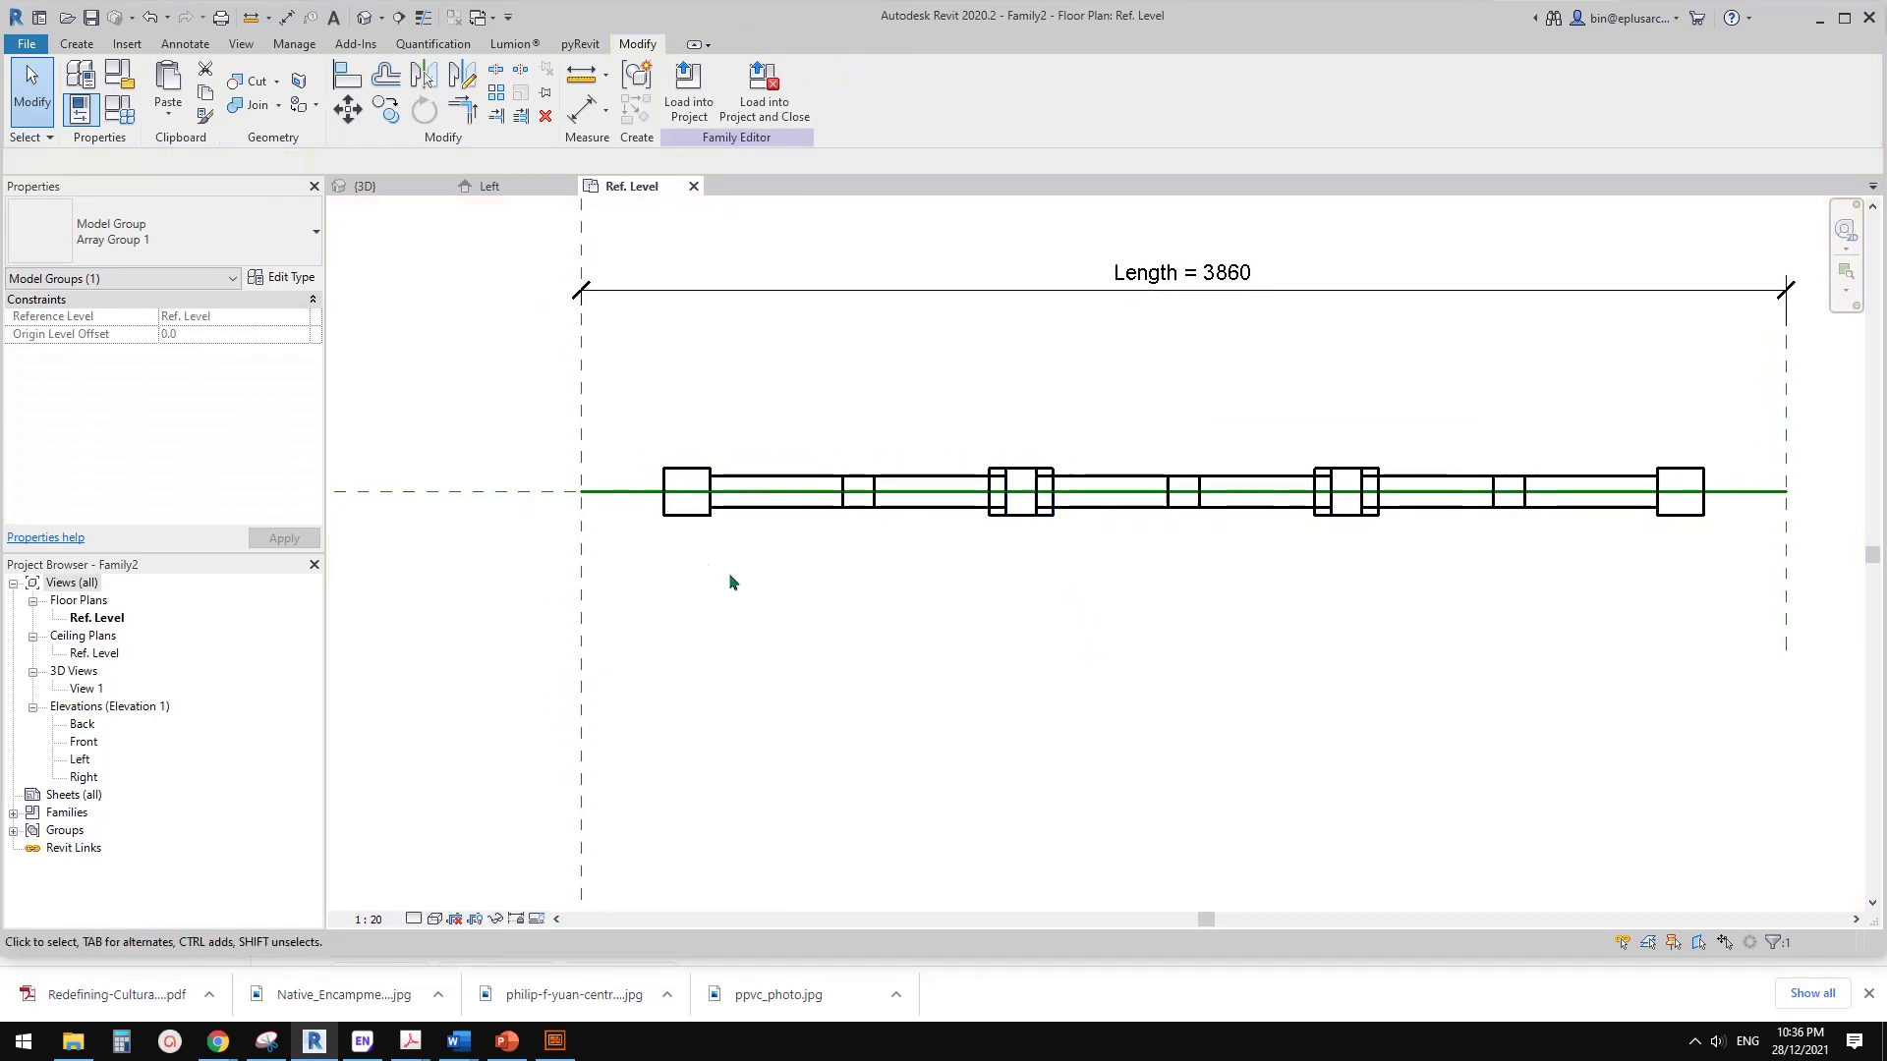
- Align and lock the first panel's outer end to the Left reference plane and the last panel's end to the Right reference plane
key(a)
key(l)
click(593, 473)
click(665, 491)
shift+scroll(1212, 577, right, 3)
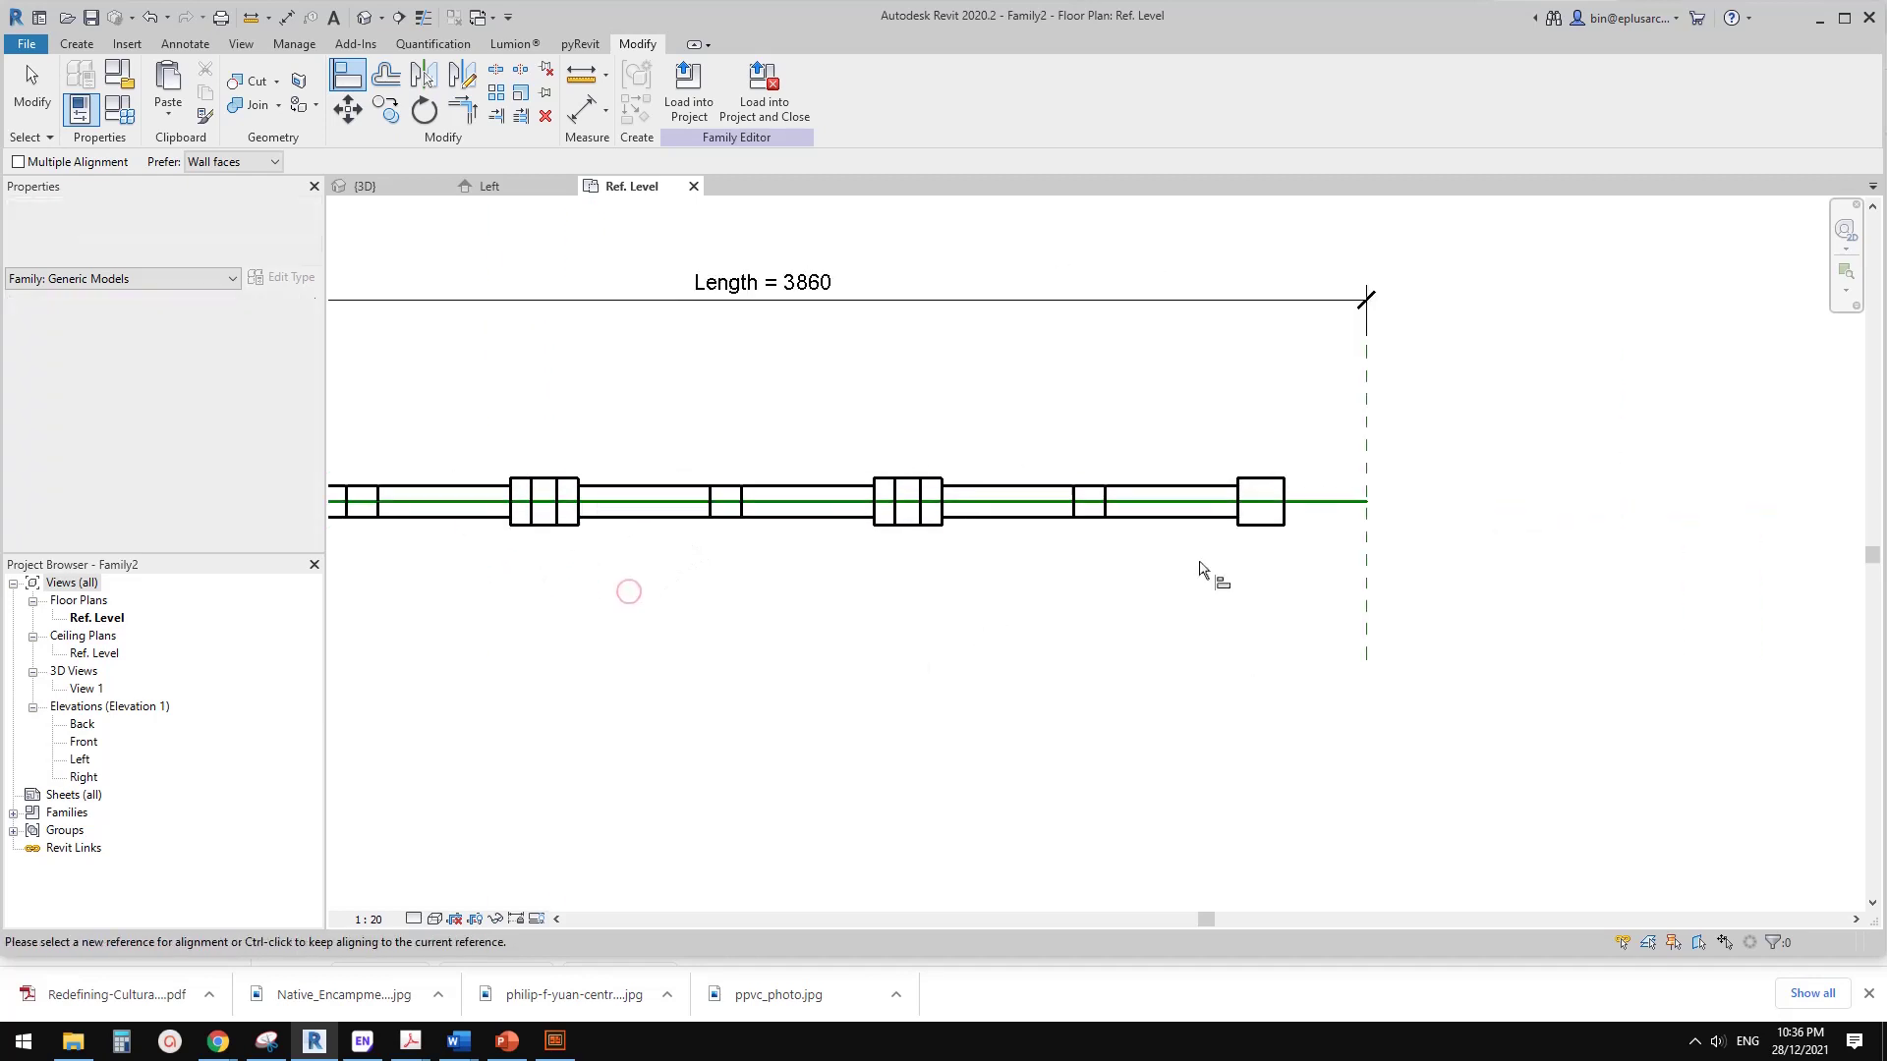
click(1369, 460)
click(1298, 521)
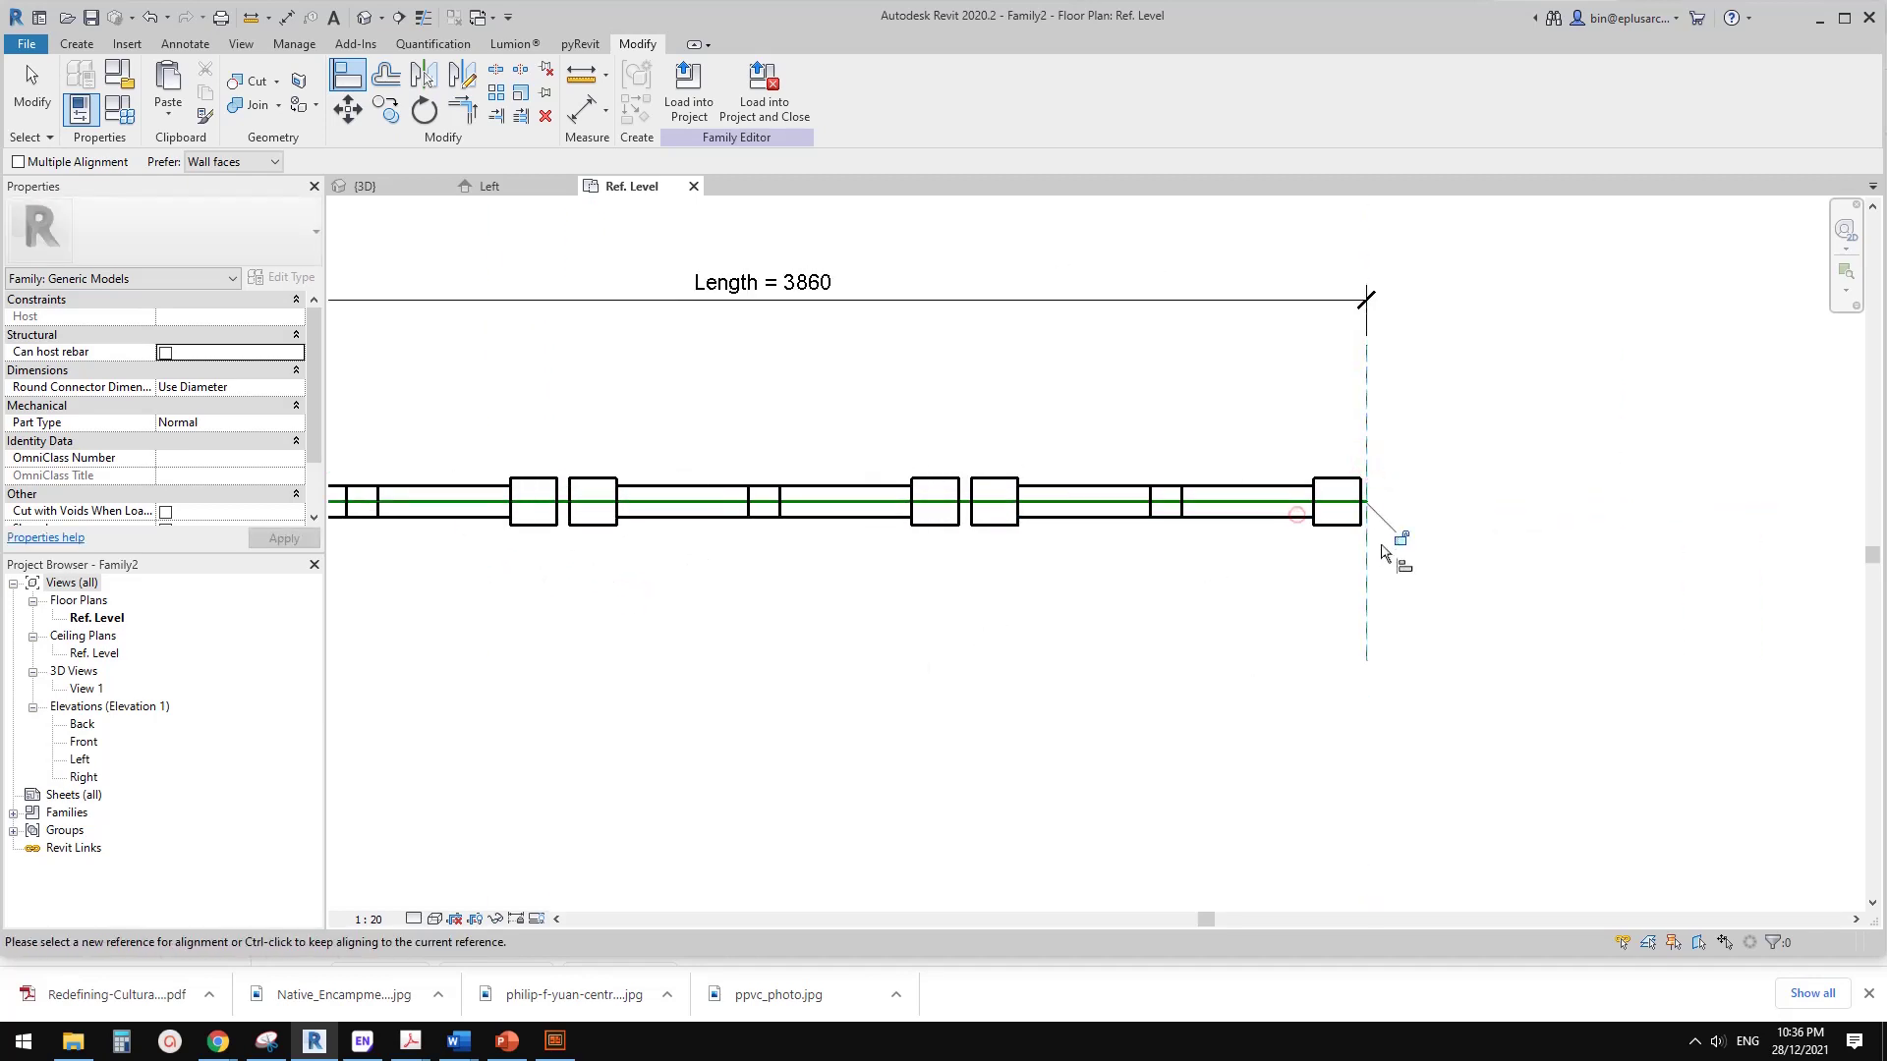
scroll(1278, 589, down, 2)
key(Escape)
- Nudge the Right reference plane back and forth to test how the panel array responds to the length
click(1361, 593)
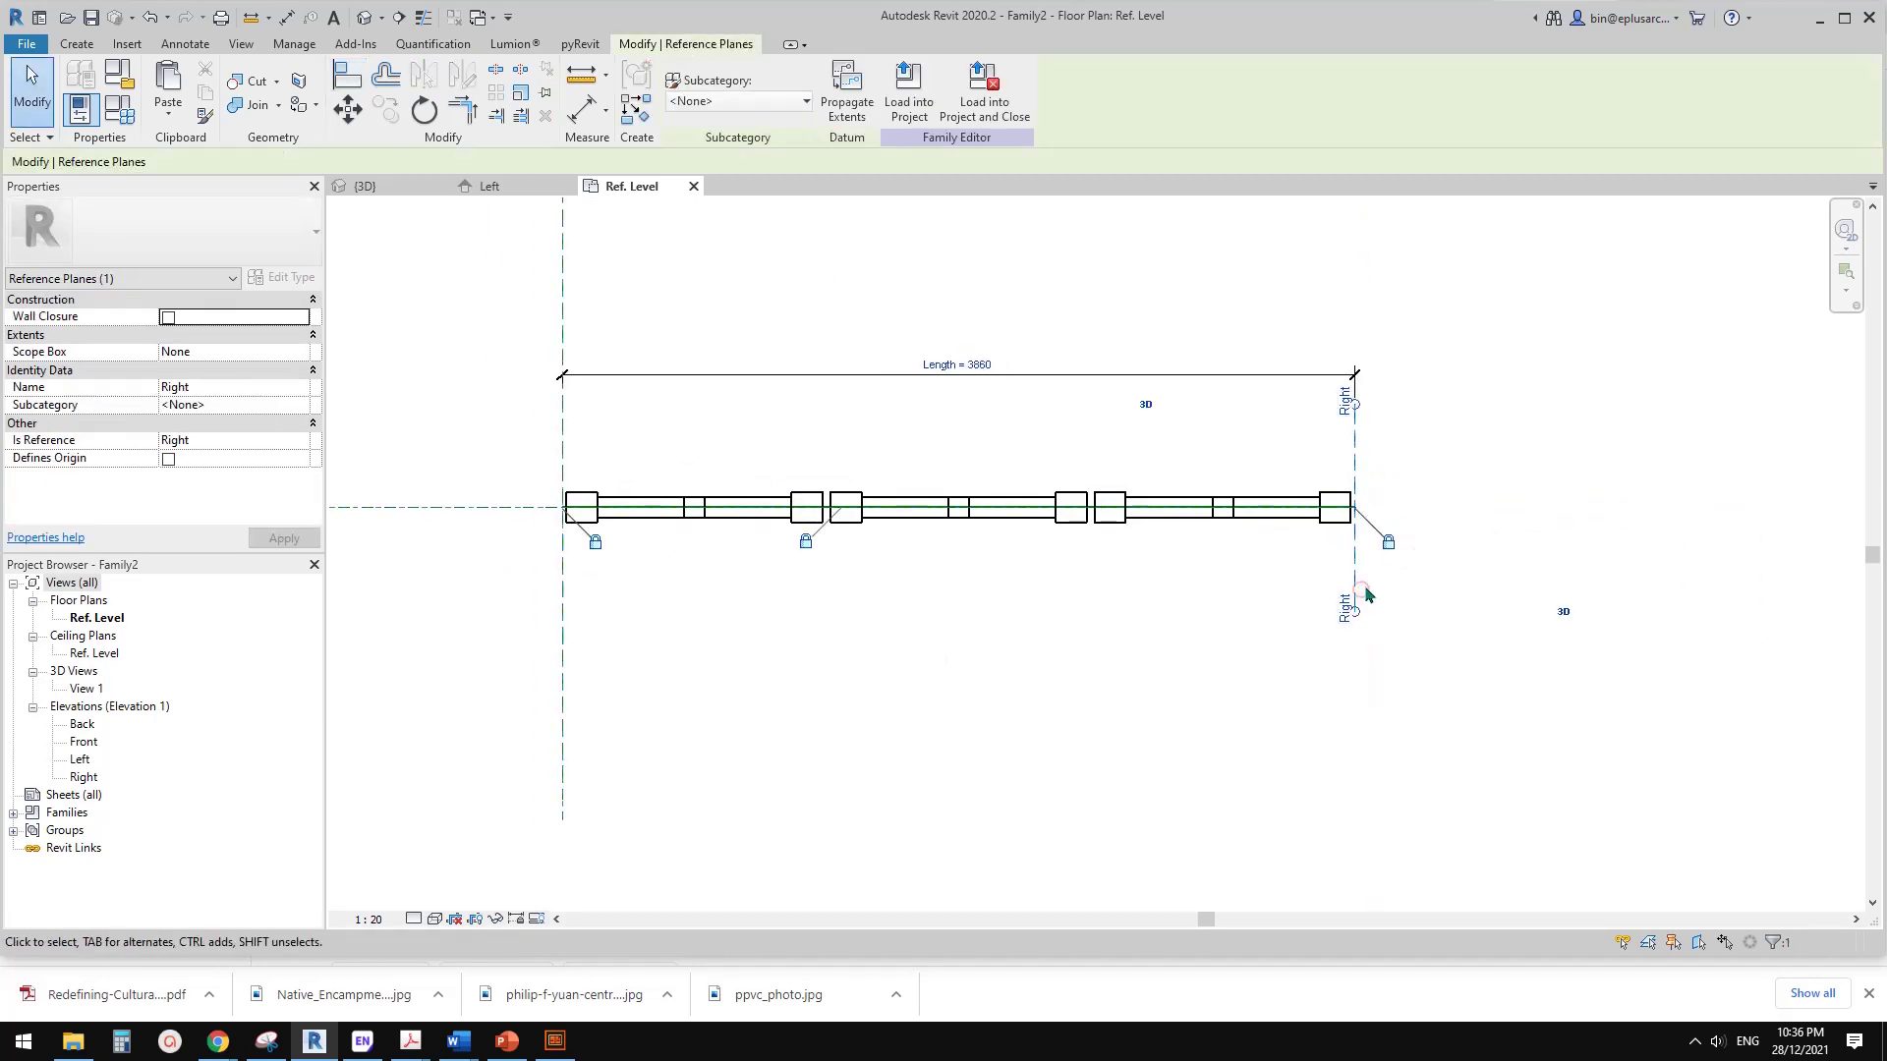
key(Right)
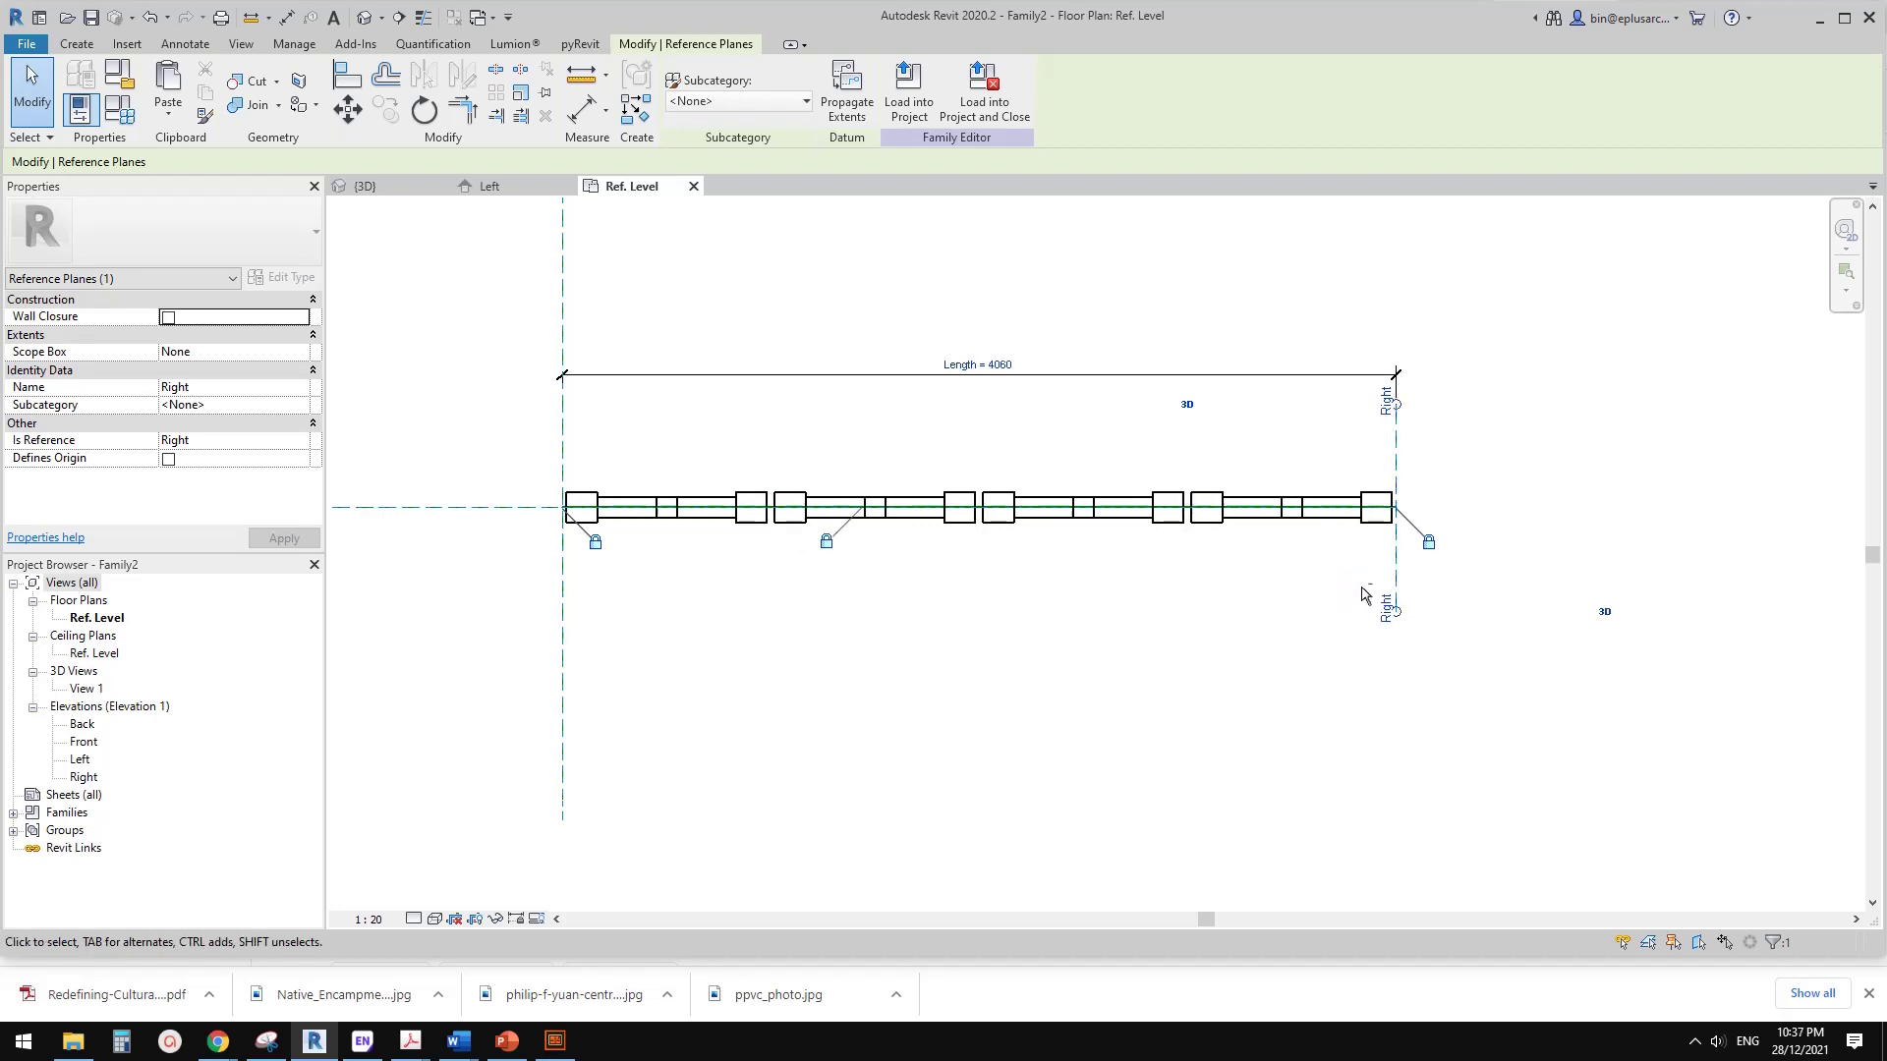
key(Left)
key(Left)
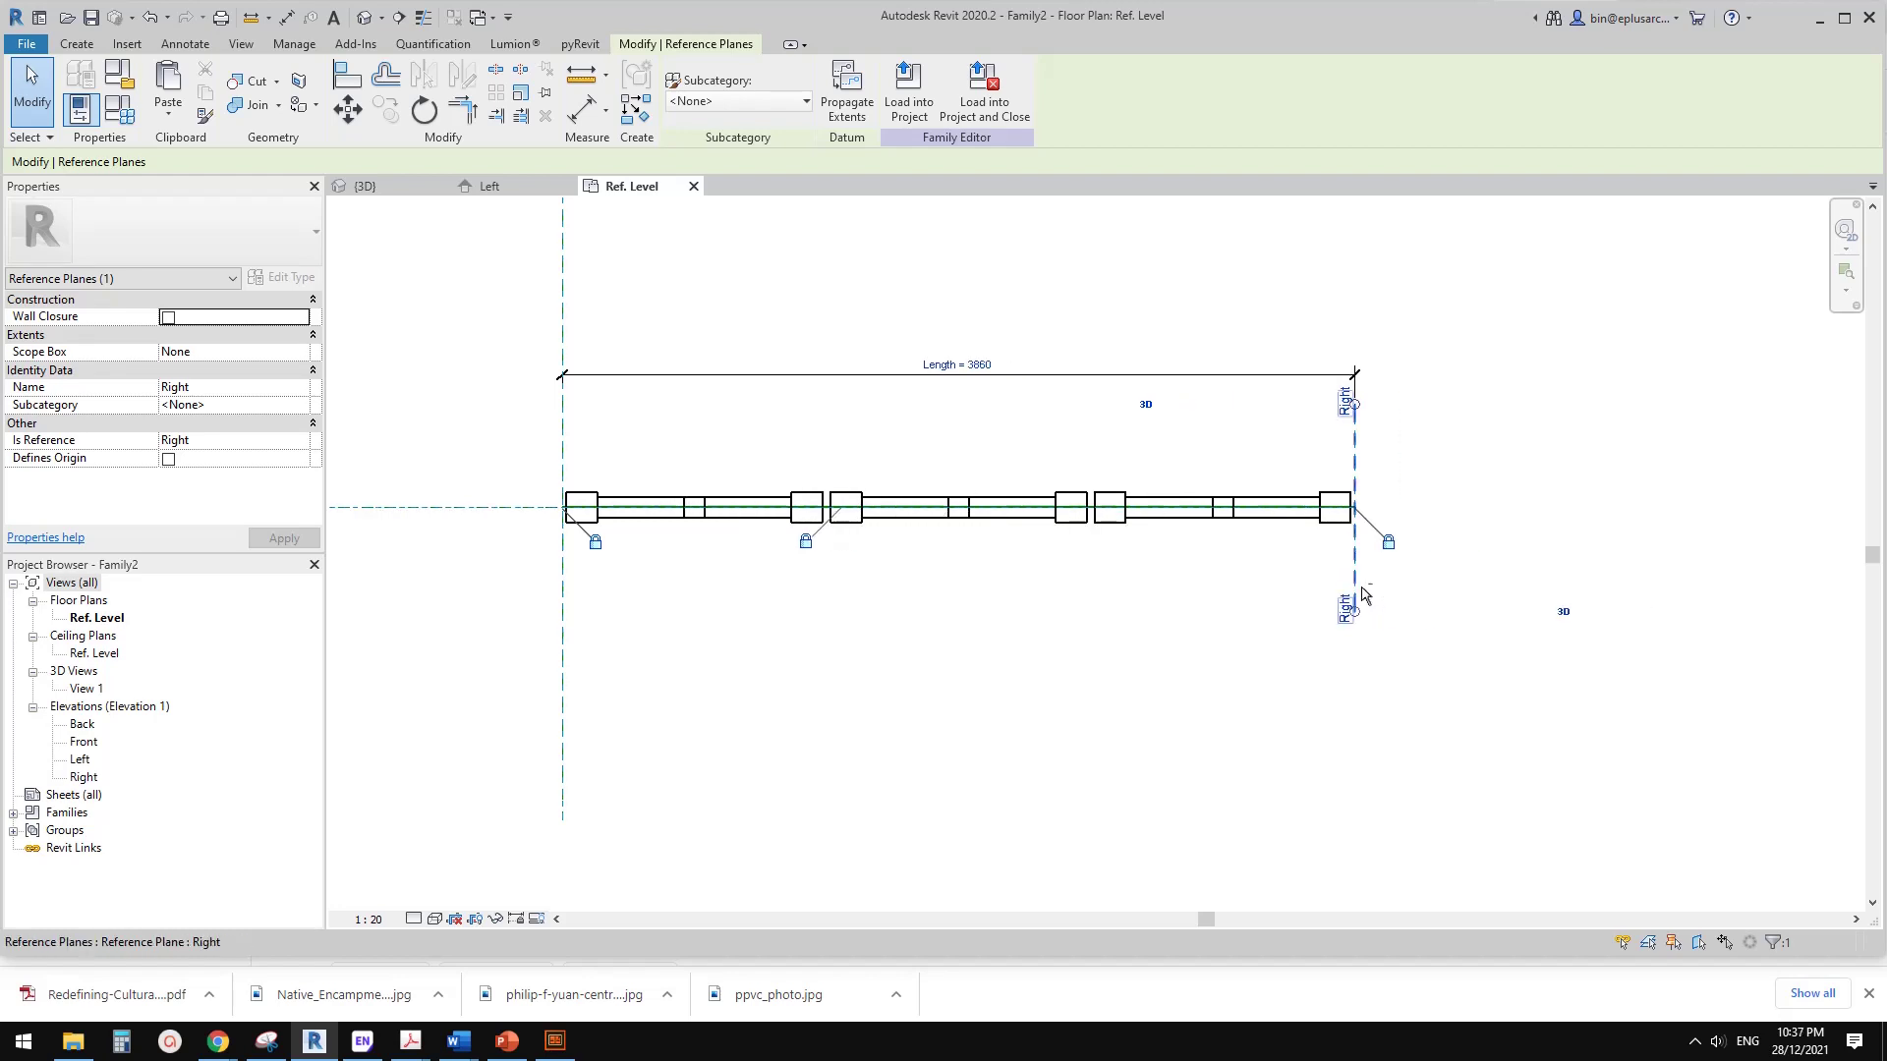
key(Left)
key(Left)
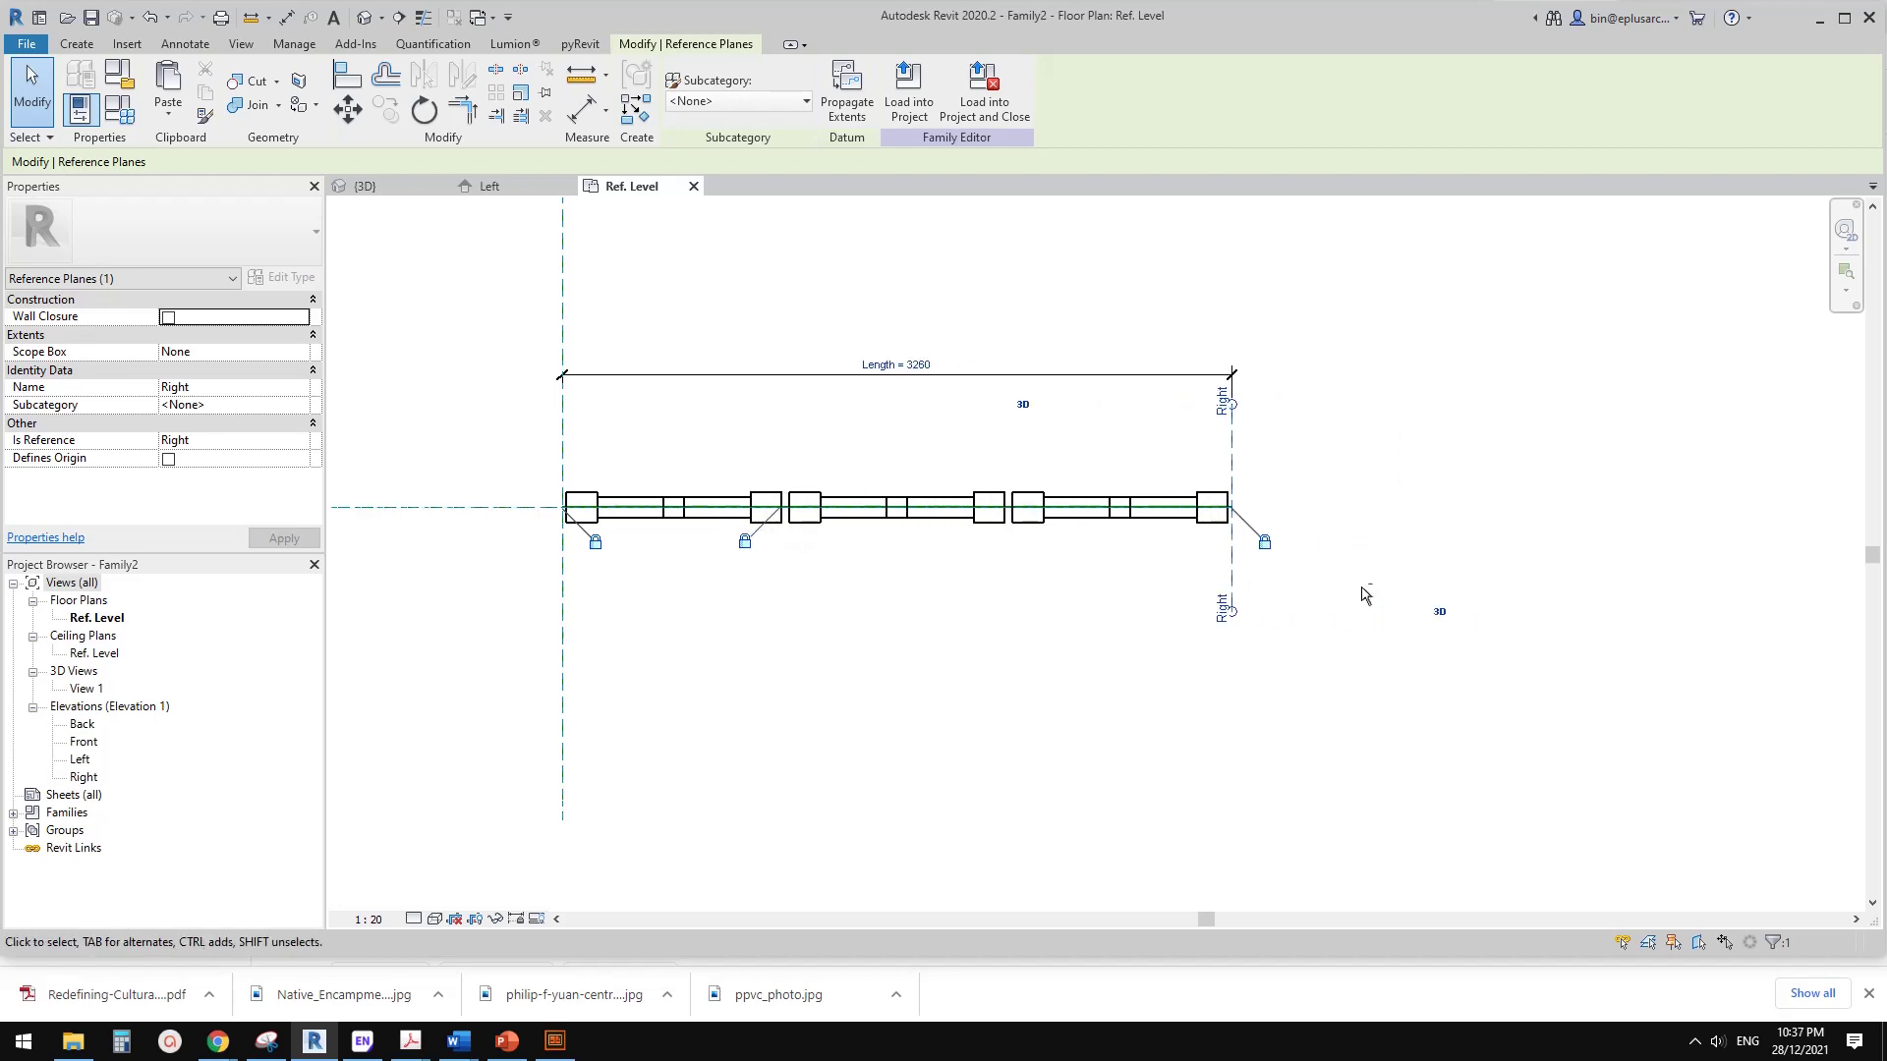
key(Right)
key(Right)
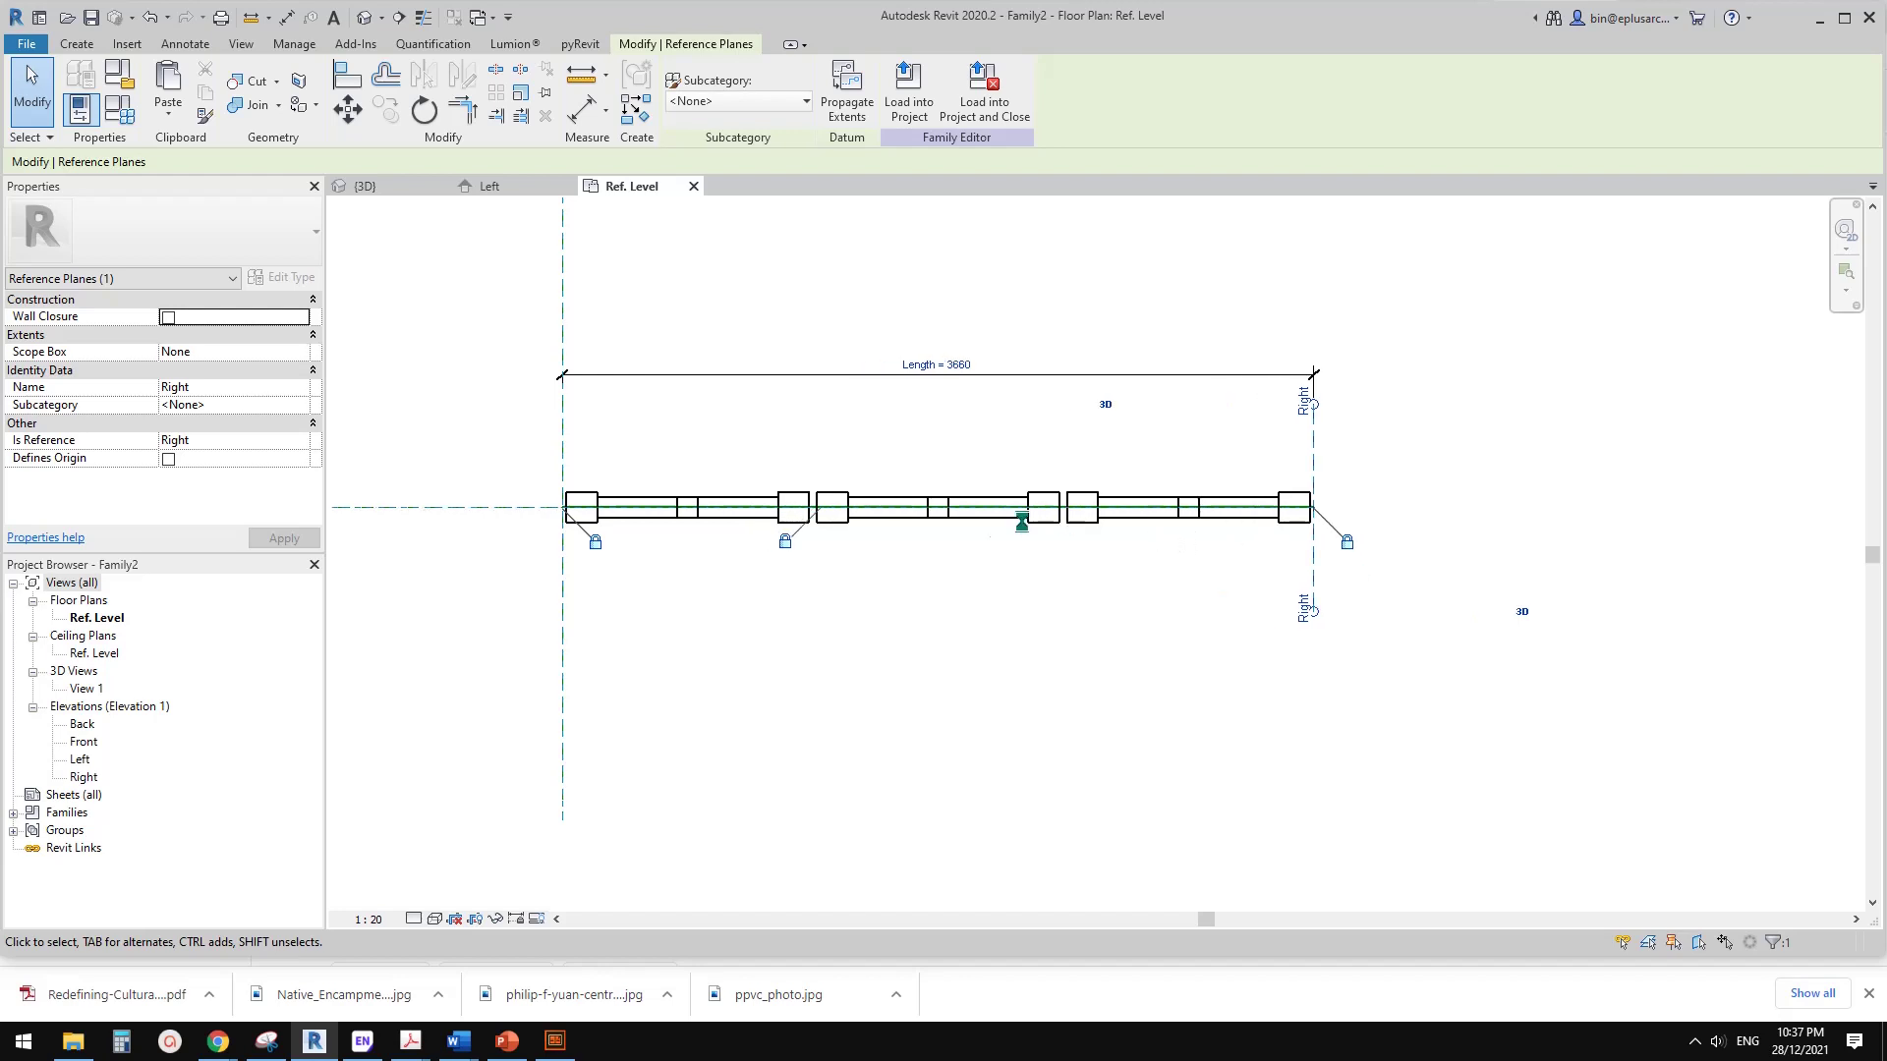
key(Right)
key(Right)
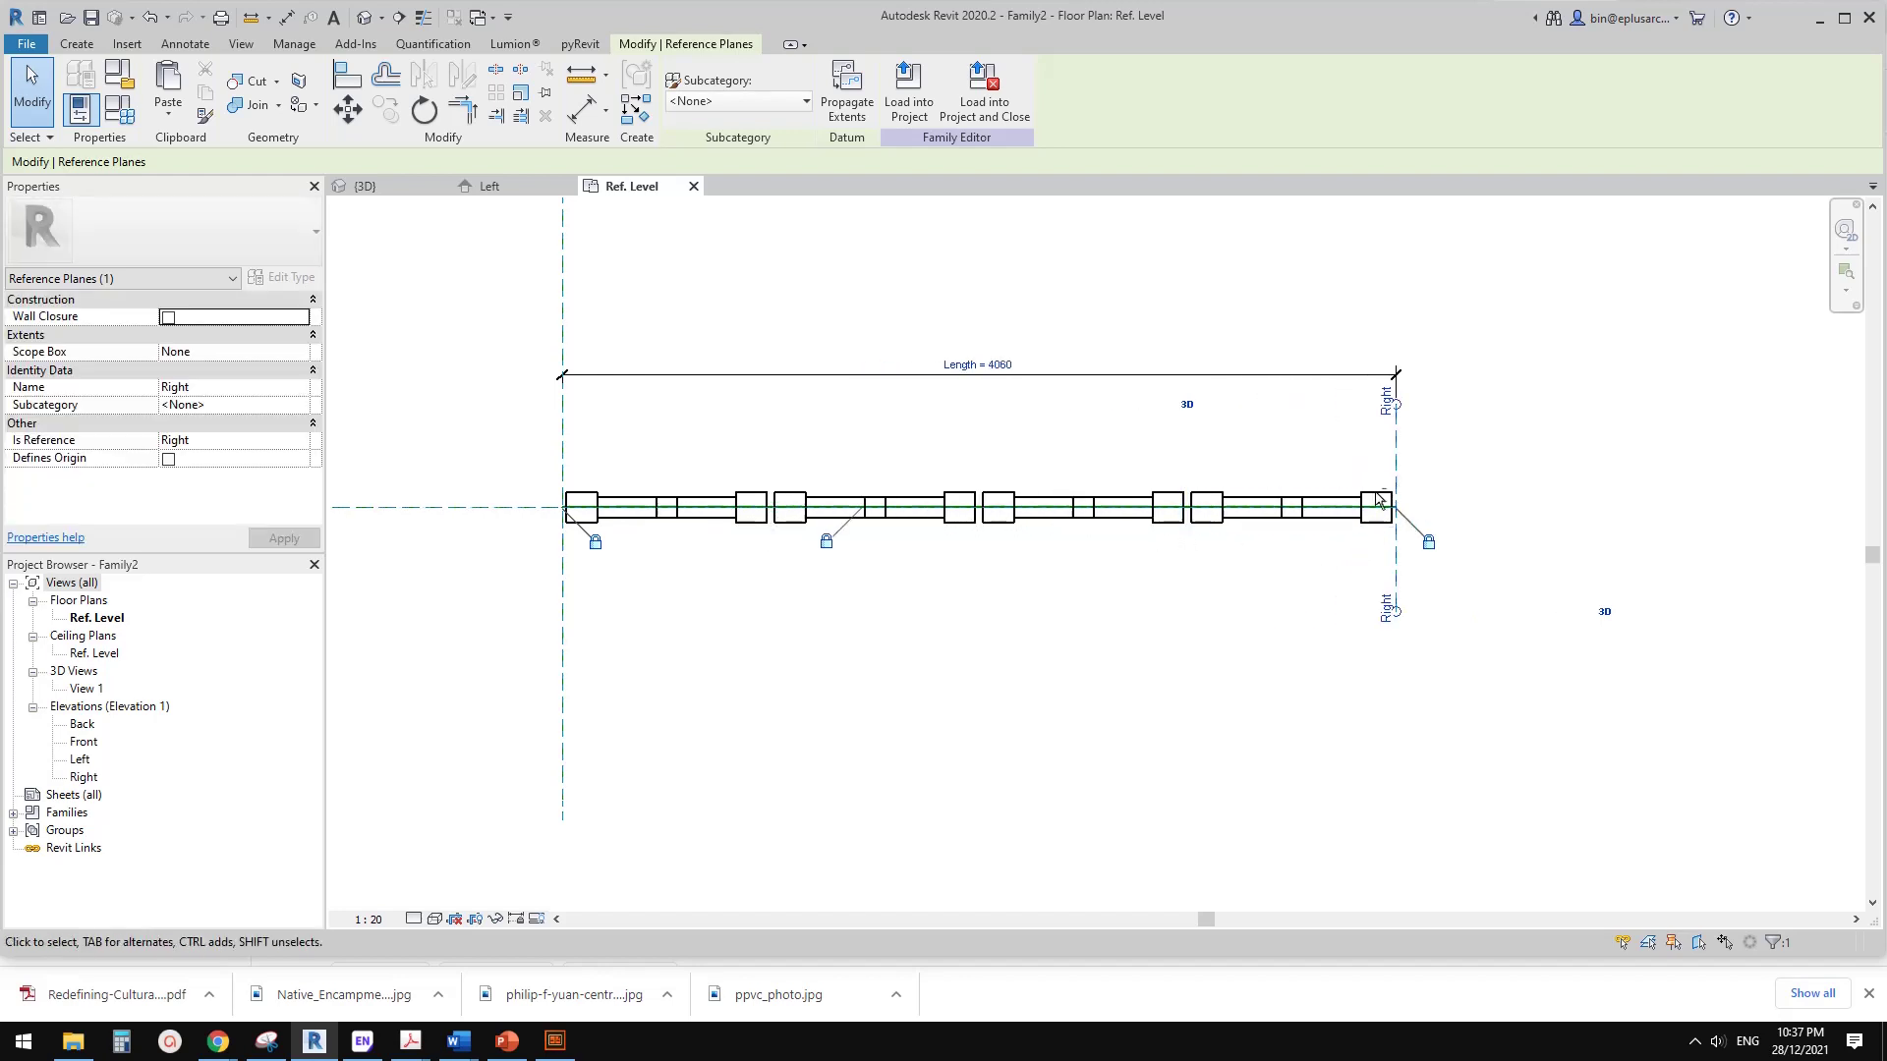
- Set the Length dimension to 5000
click(1029, 379)
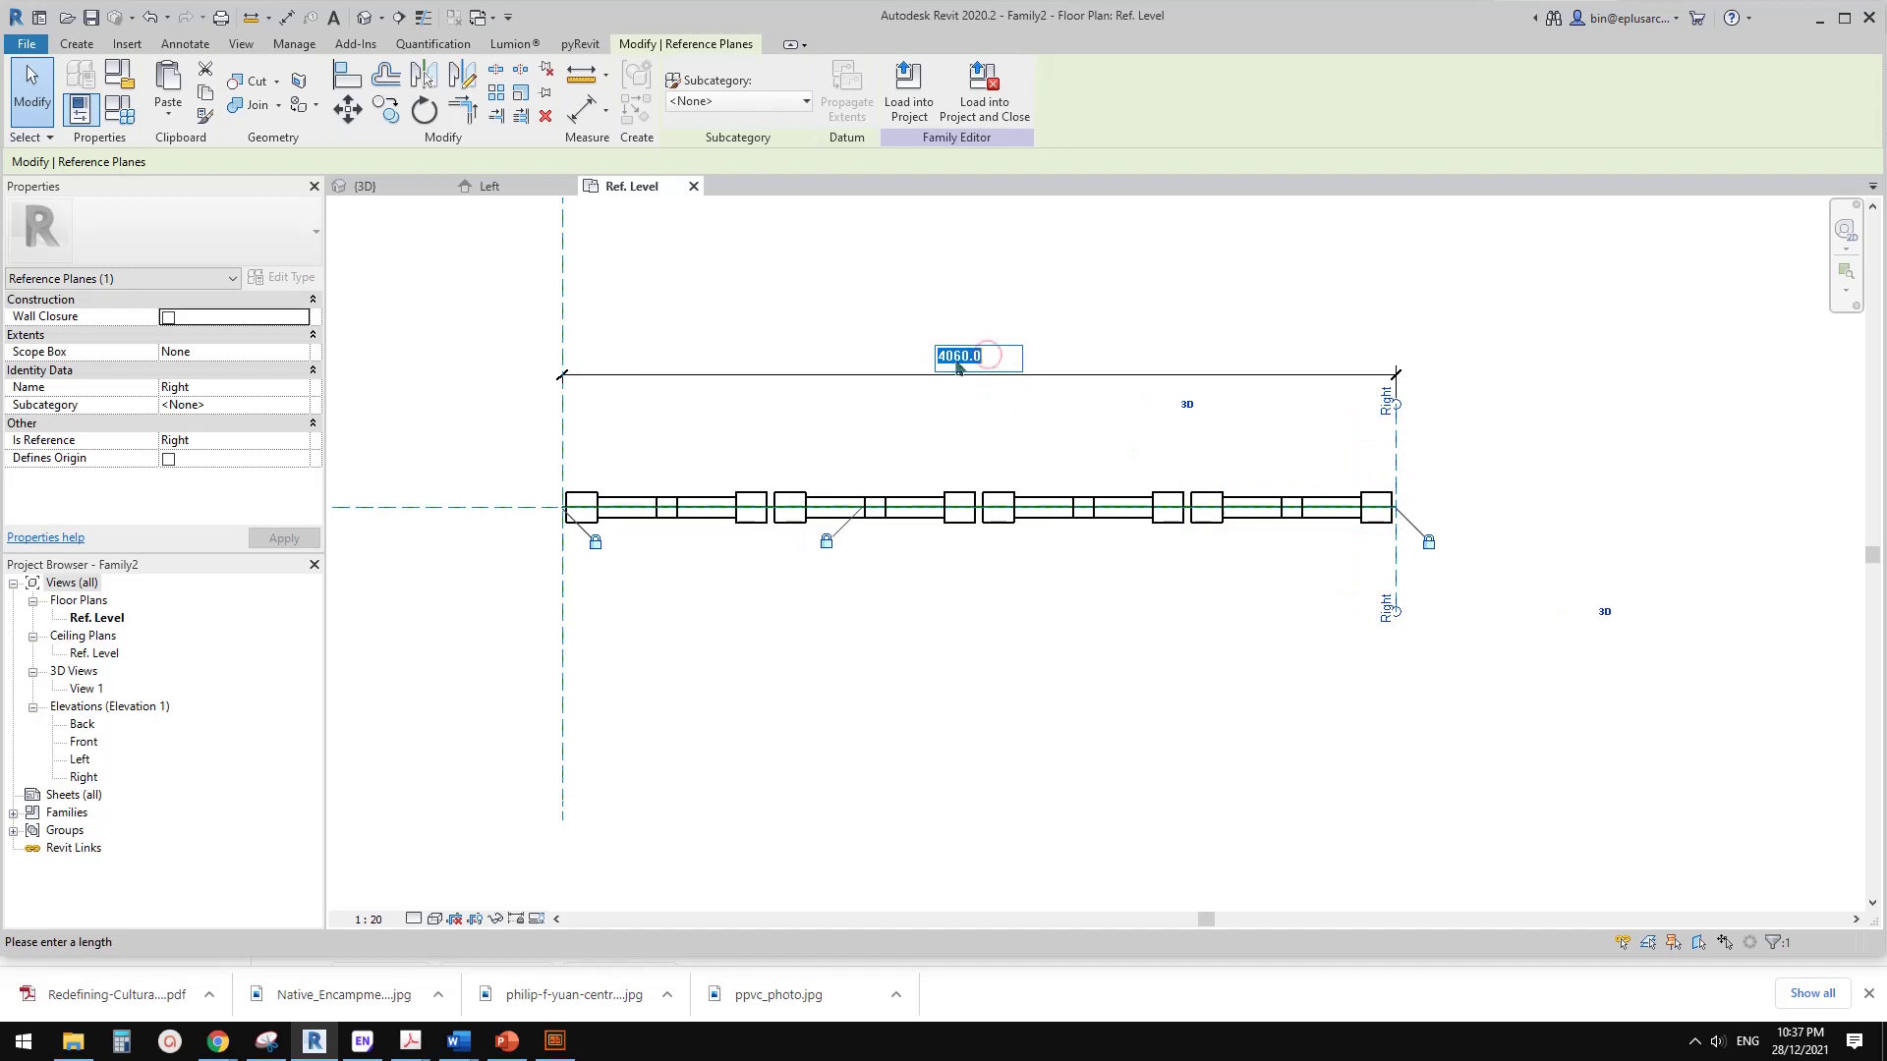
text(500)
key(Return)
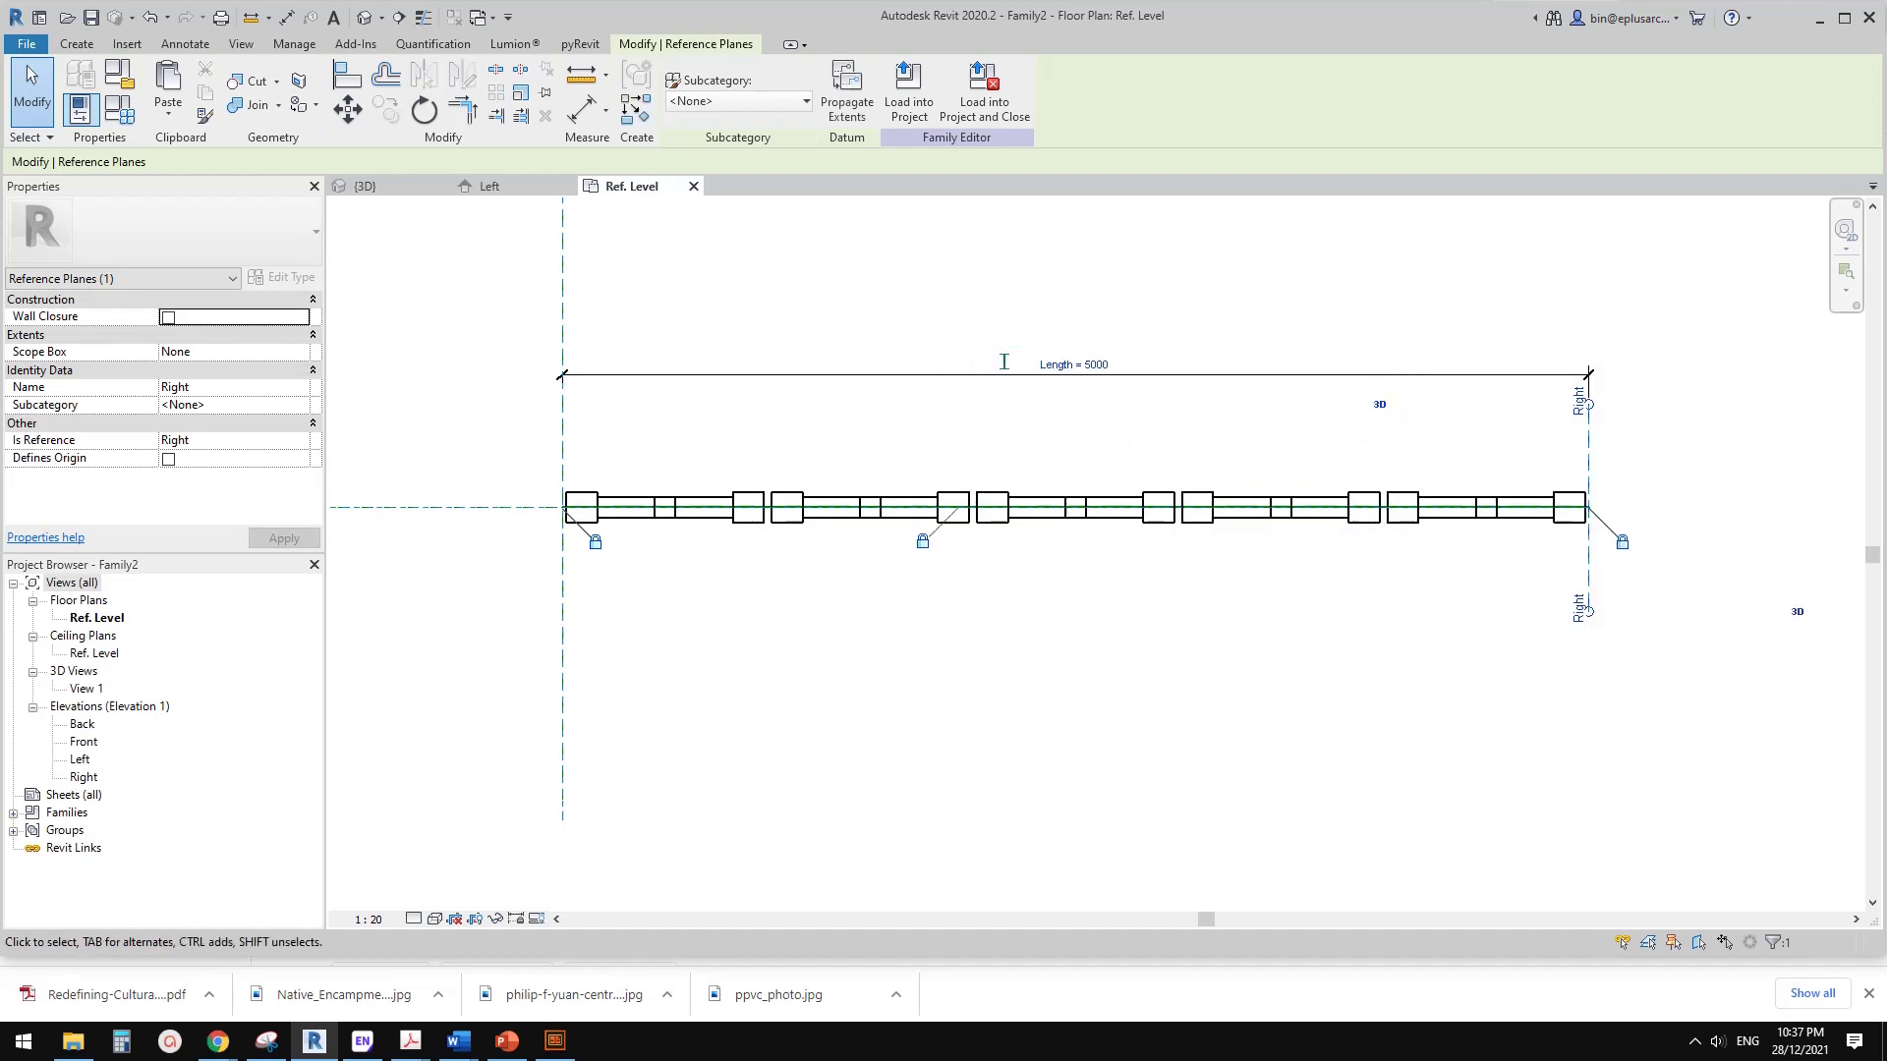
- Examine the array group's panel count and the Act. Width, Nom. Width and No. values in the family types
click(904, 533)
scroll(904, 532, up, 2)
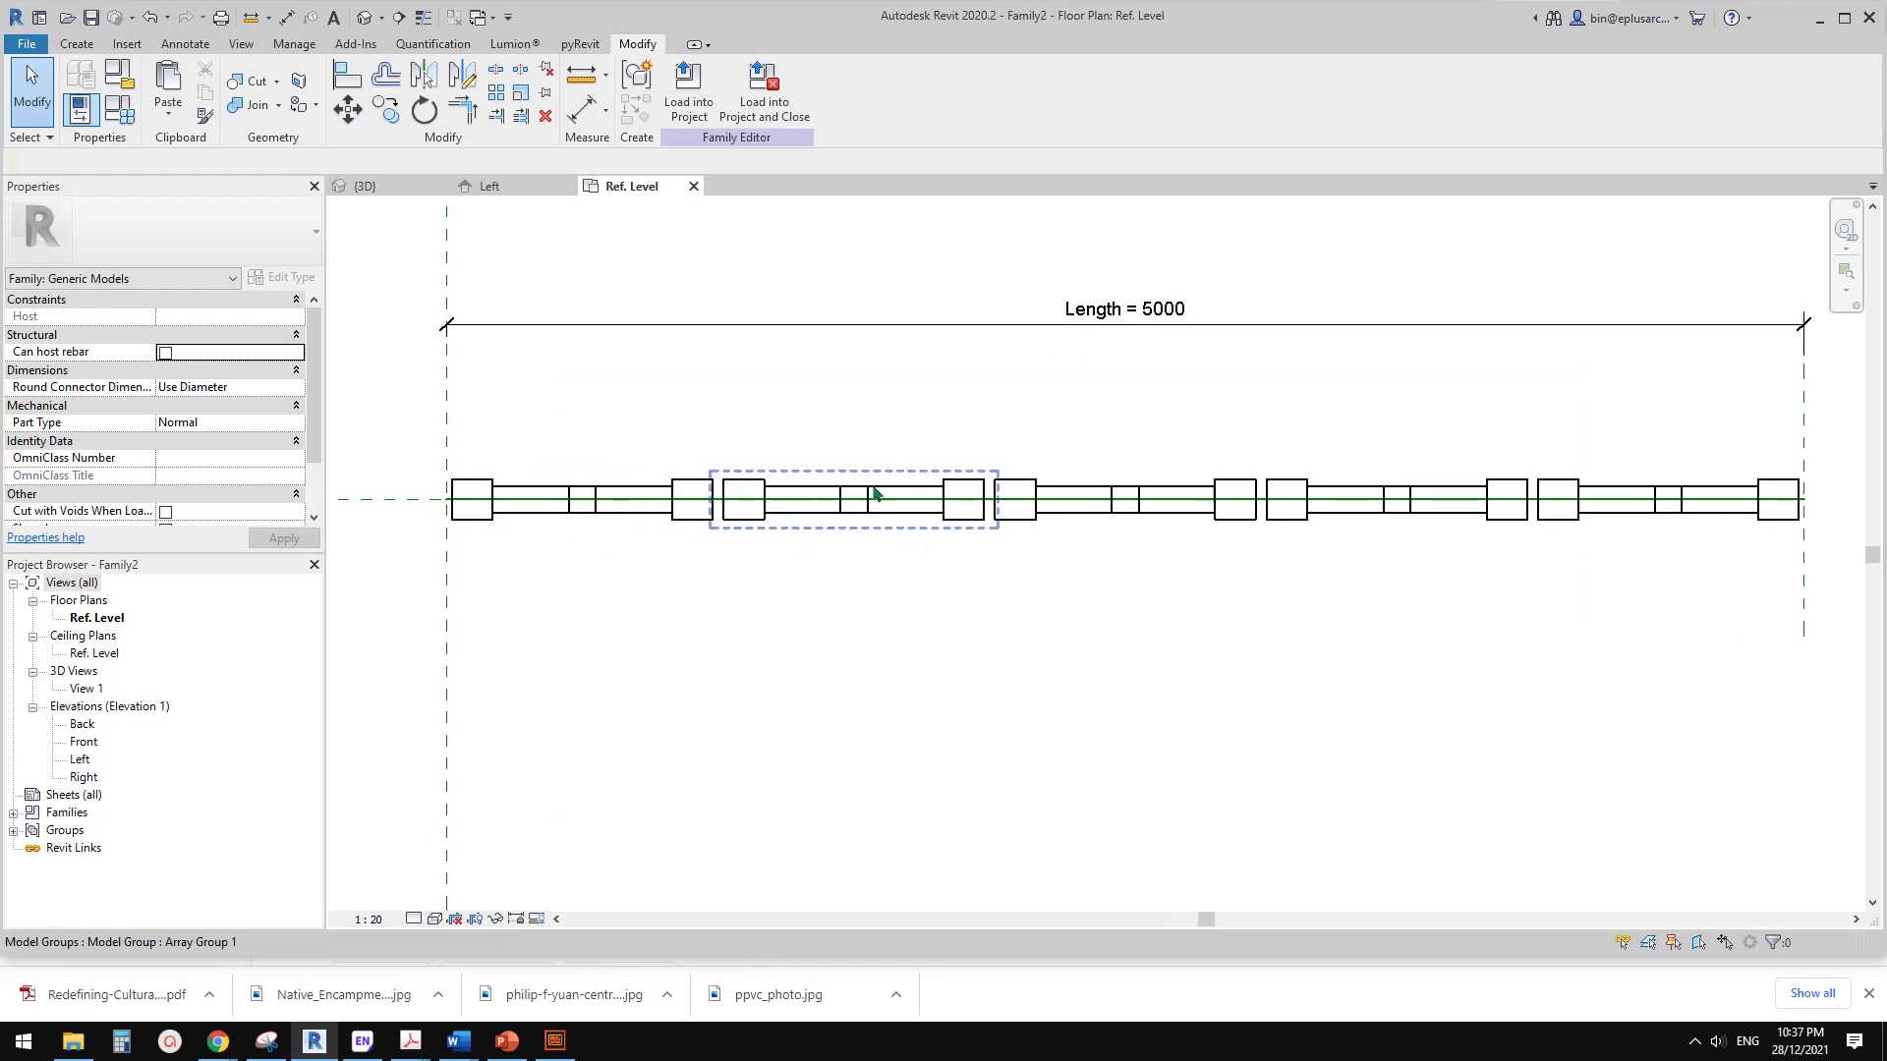
click(836, 497)
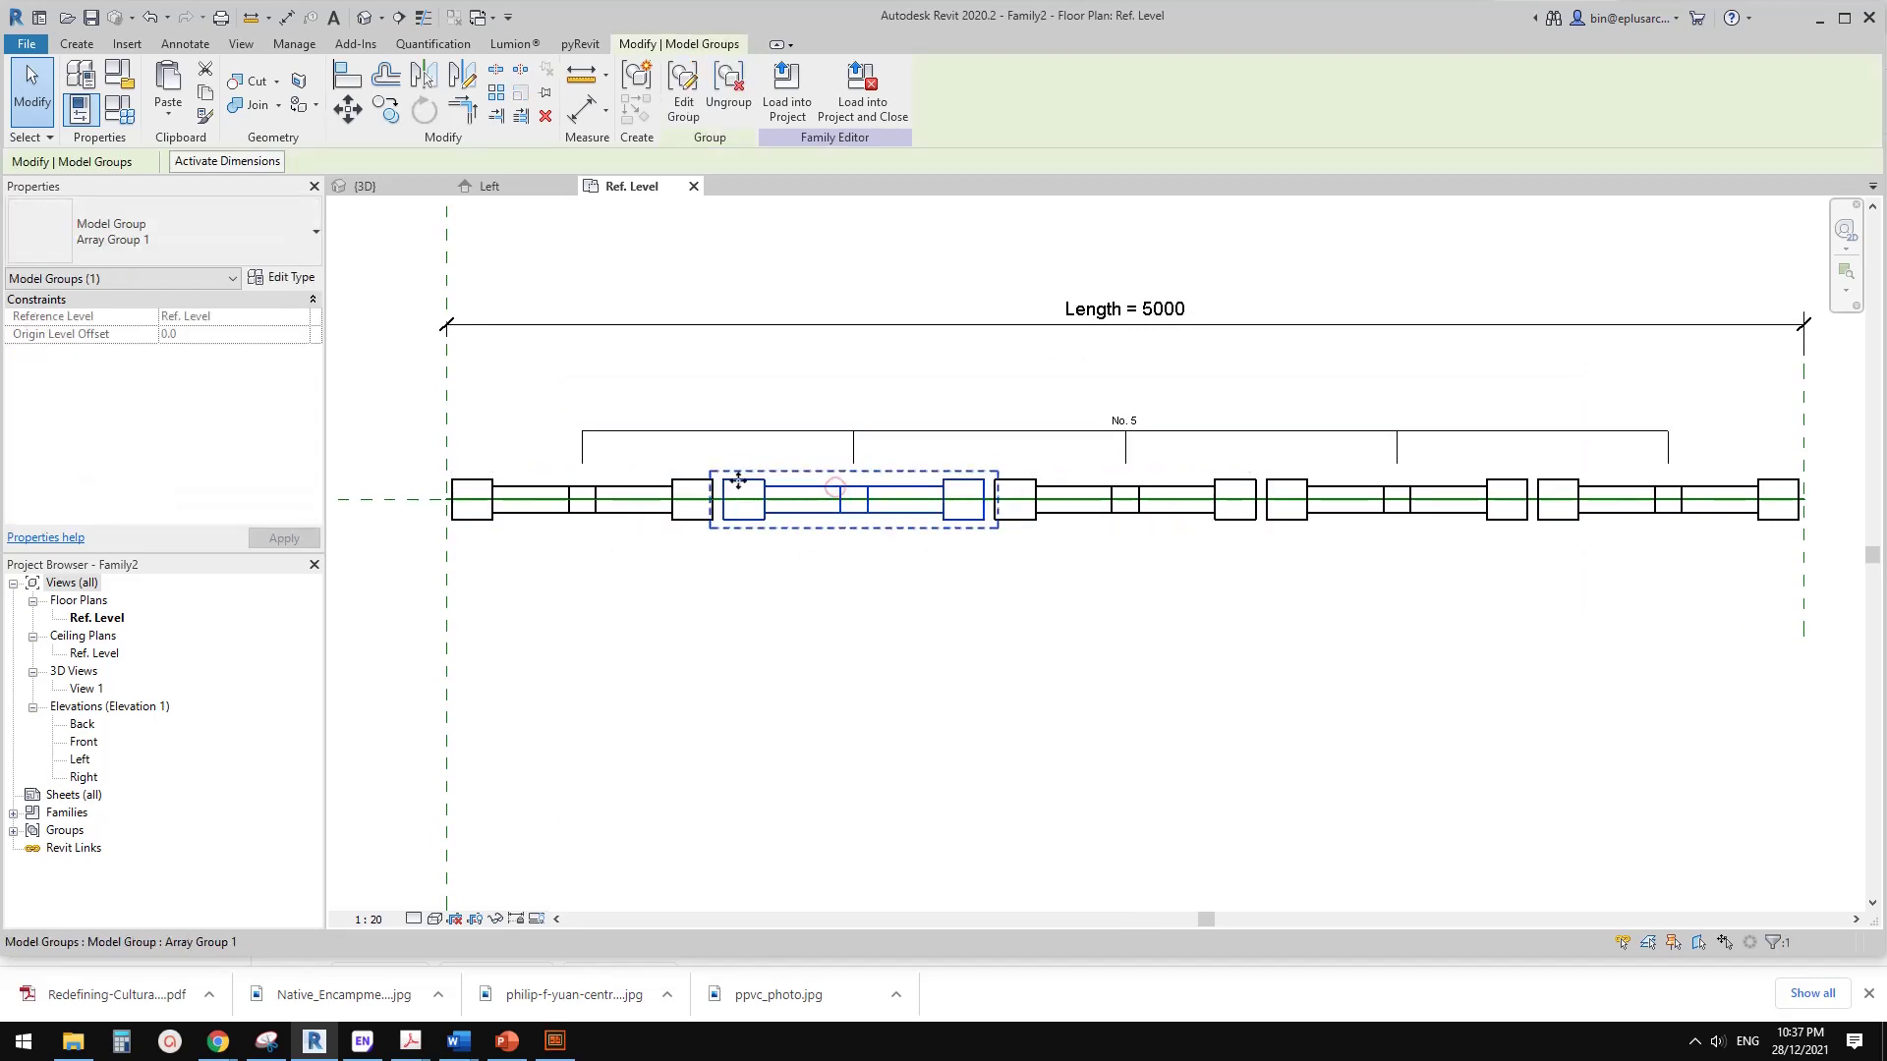
key(Escape)
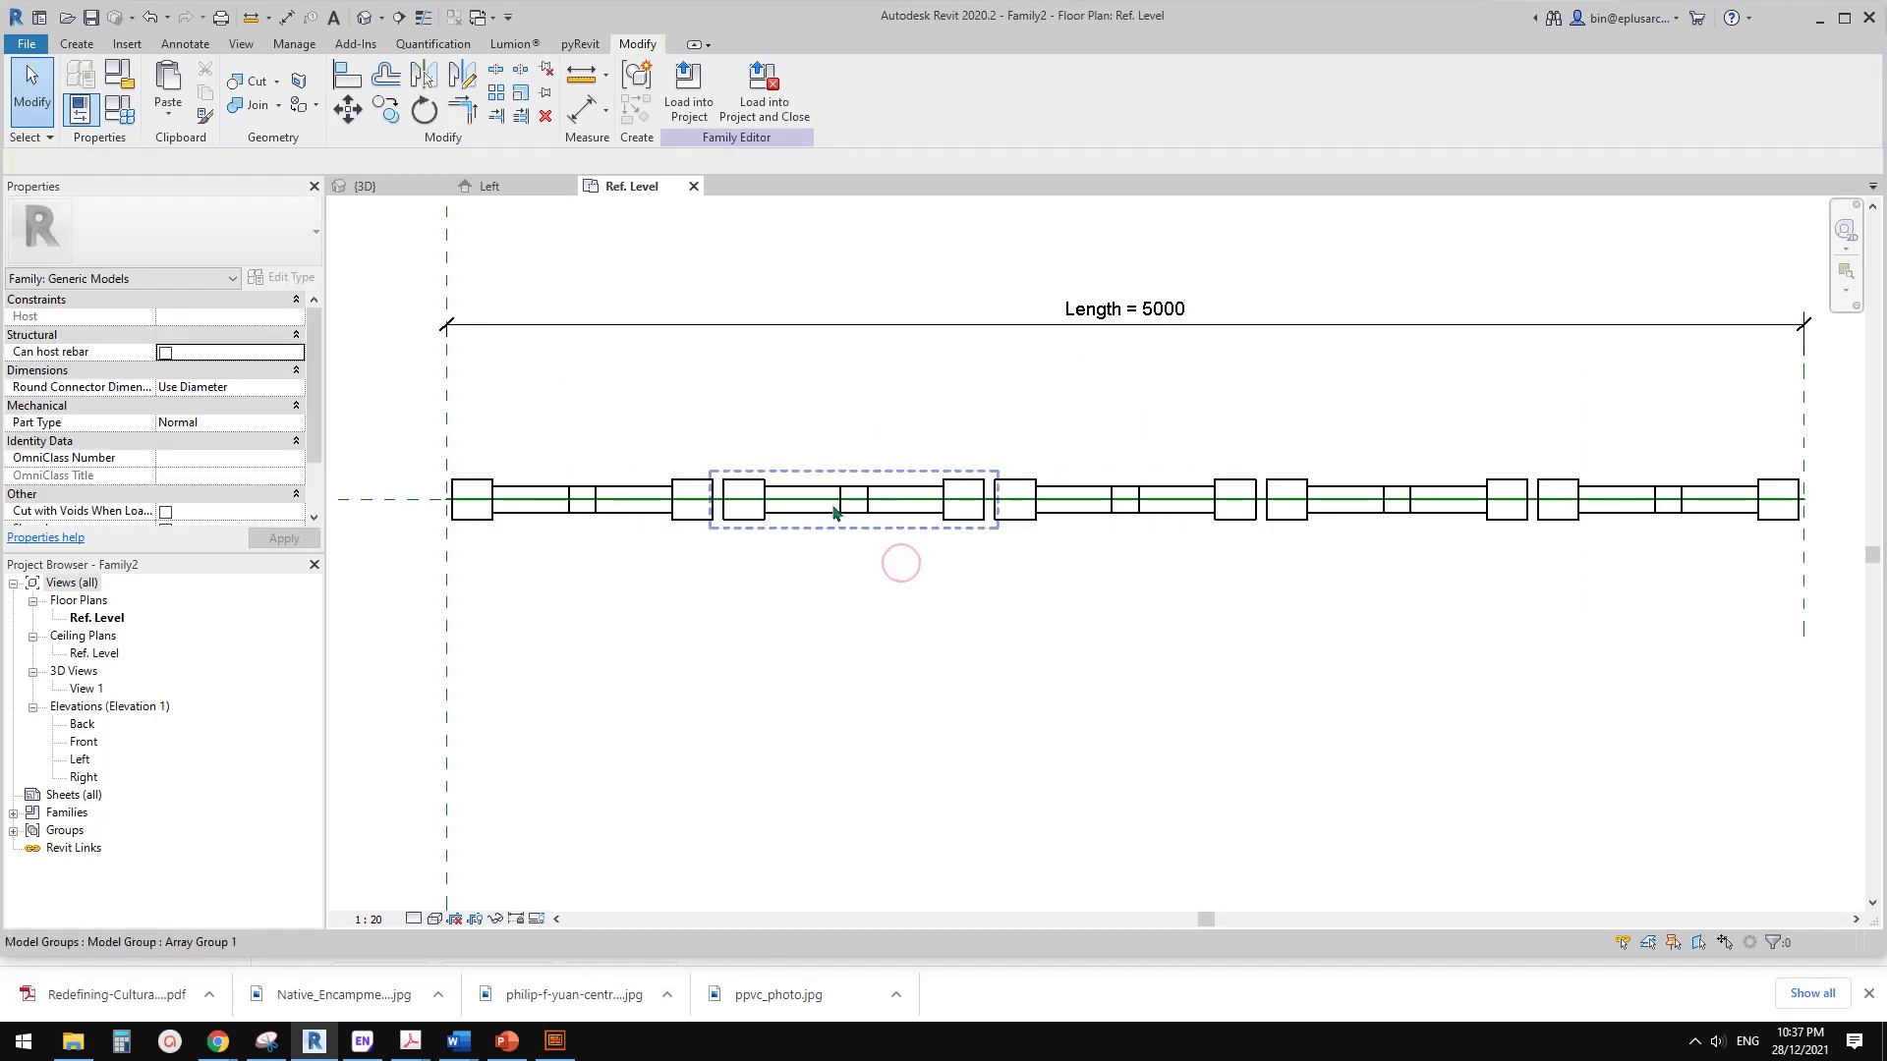
click(81, 108)
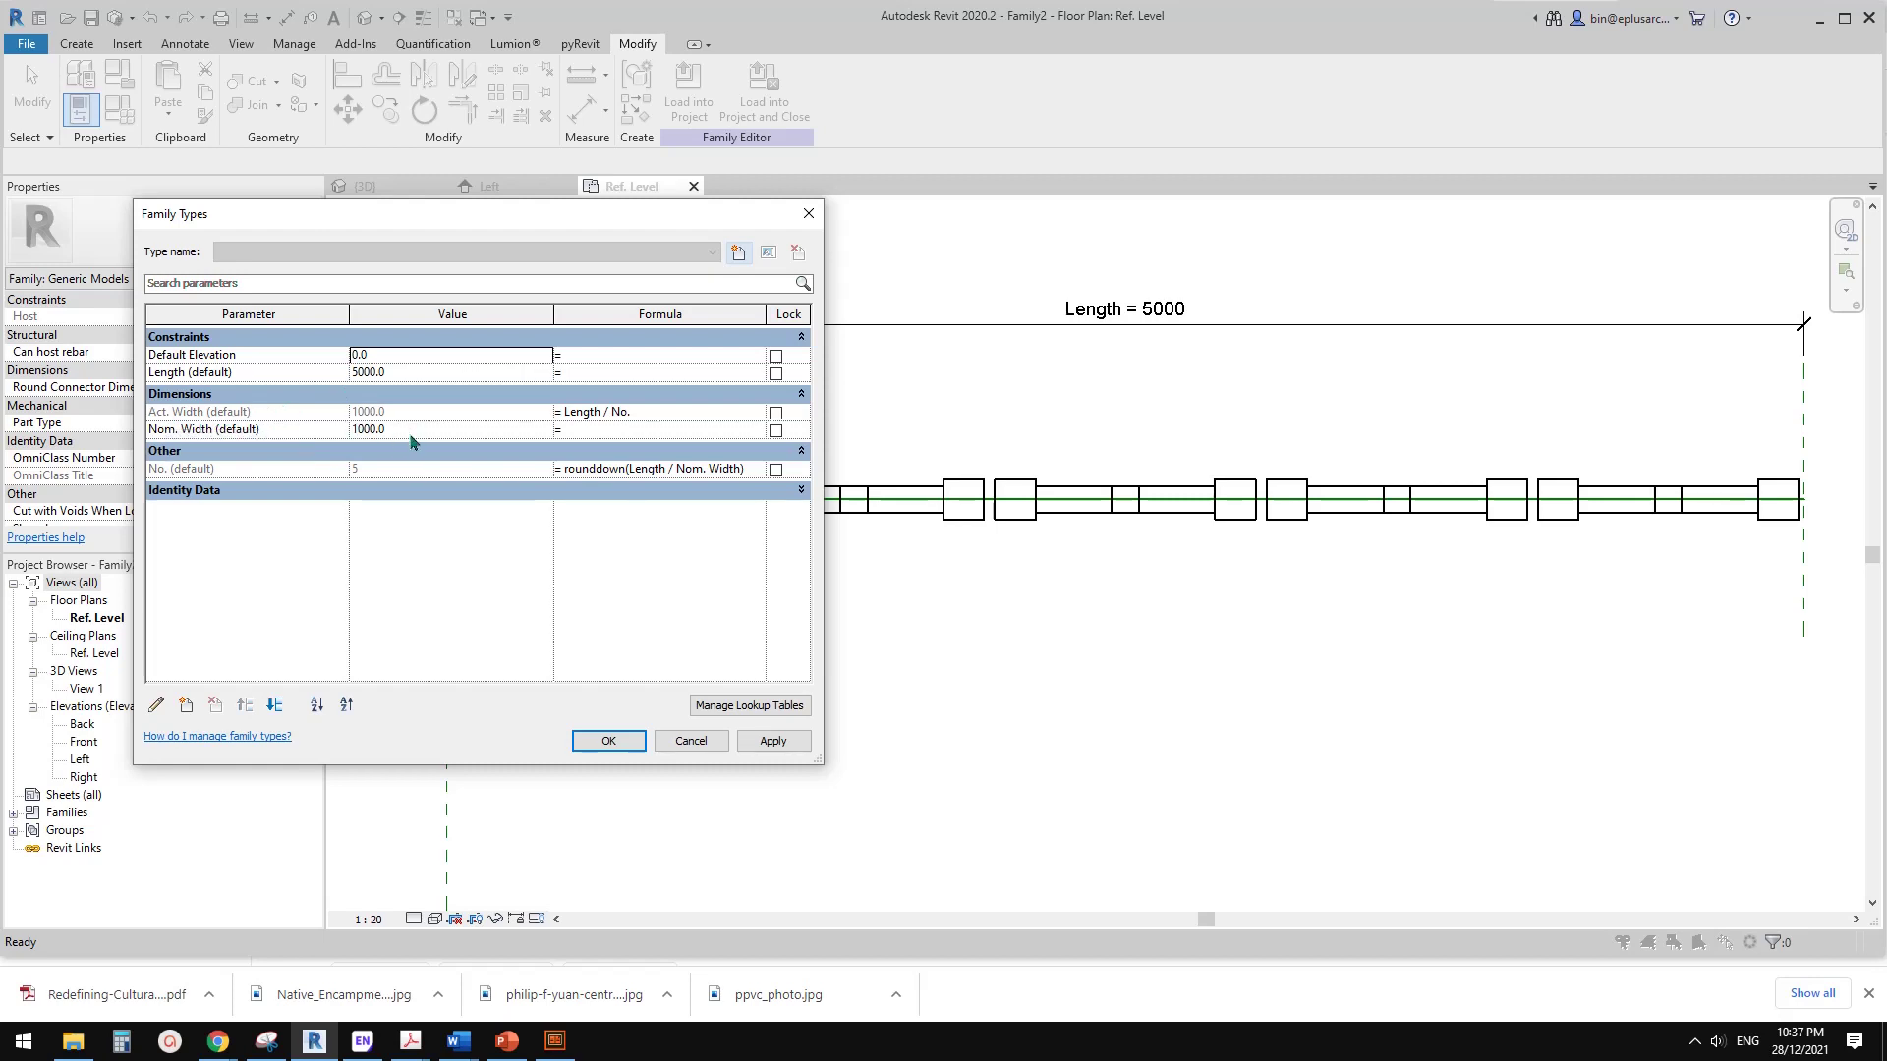
click(808, 214)
- Set the Length dimension between the end reference planes to 5500
click(1150, 307)
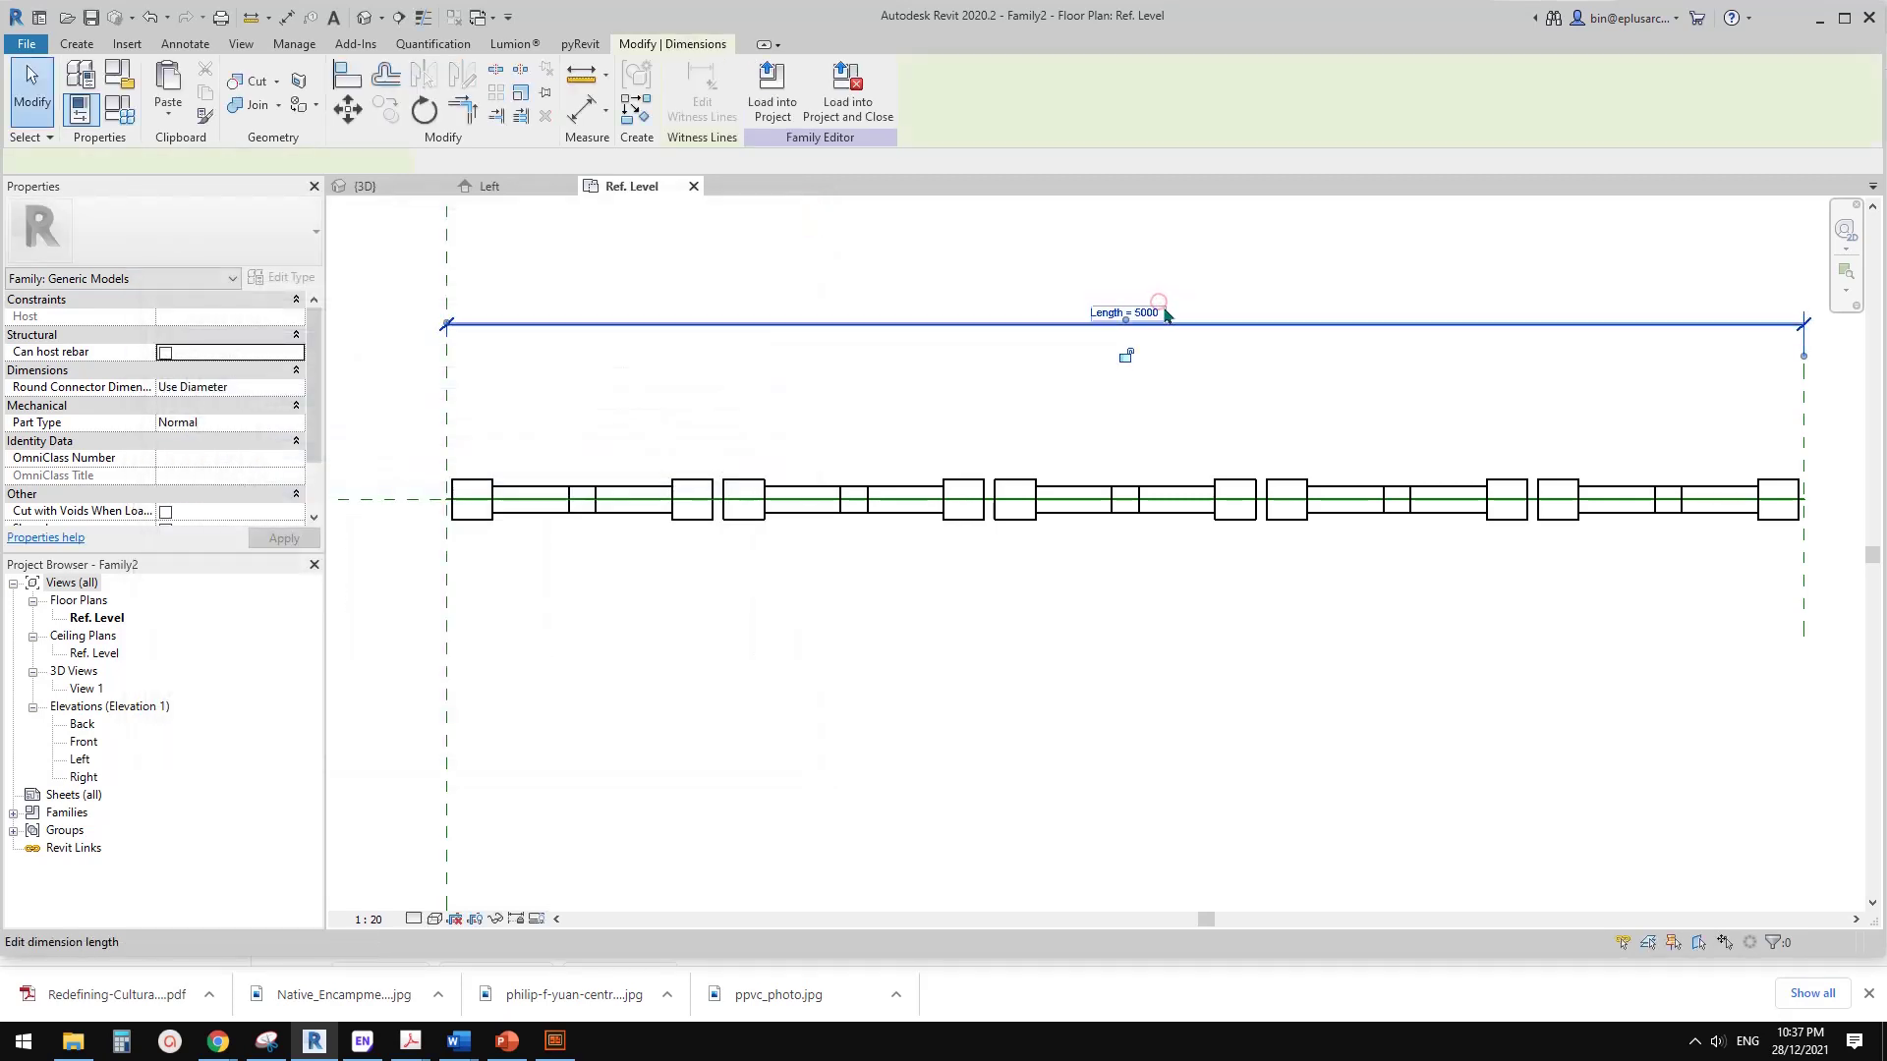
click(1111, 308)
text(5500)
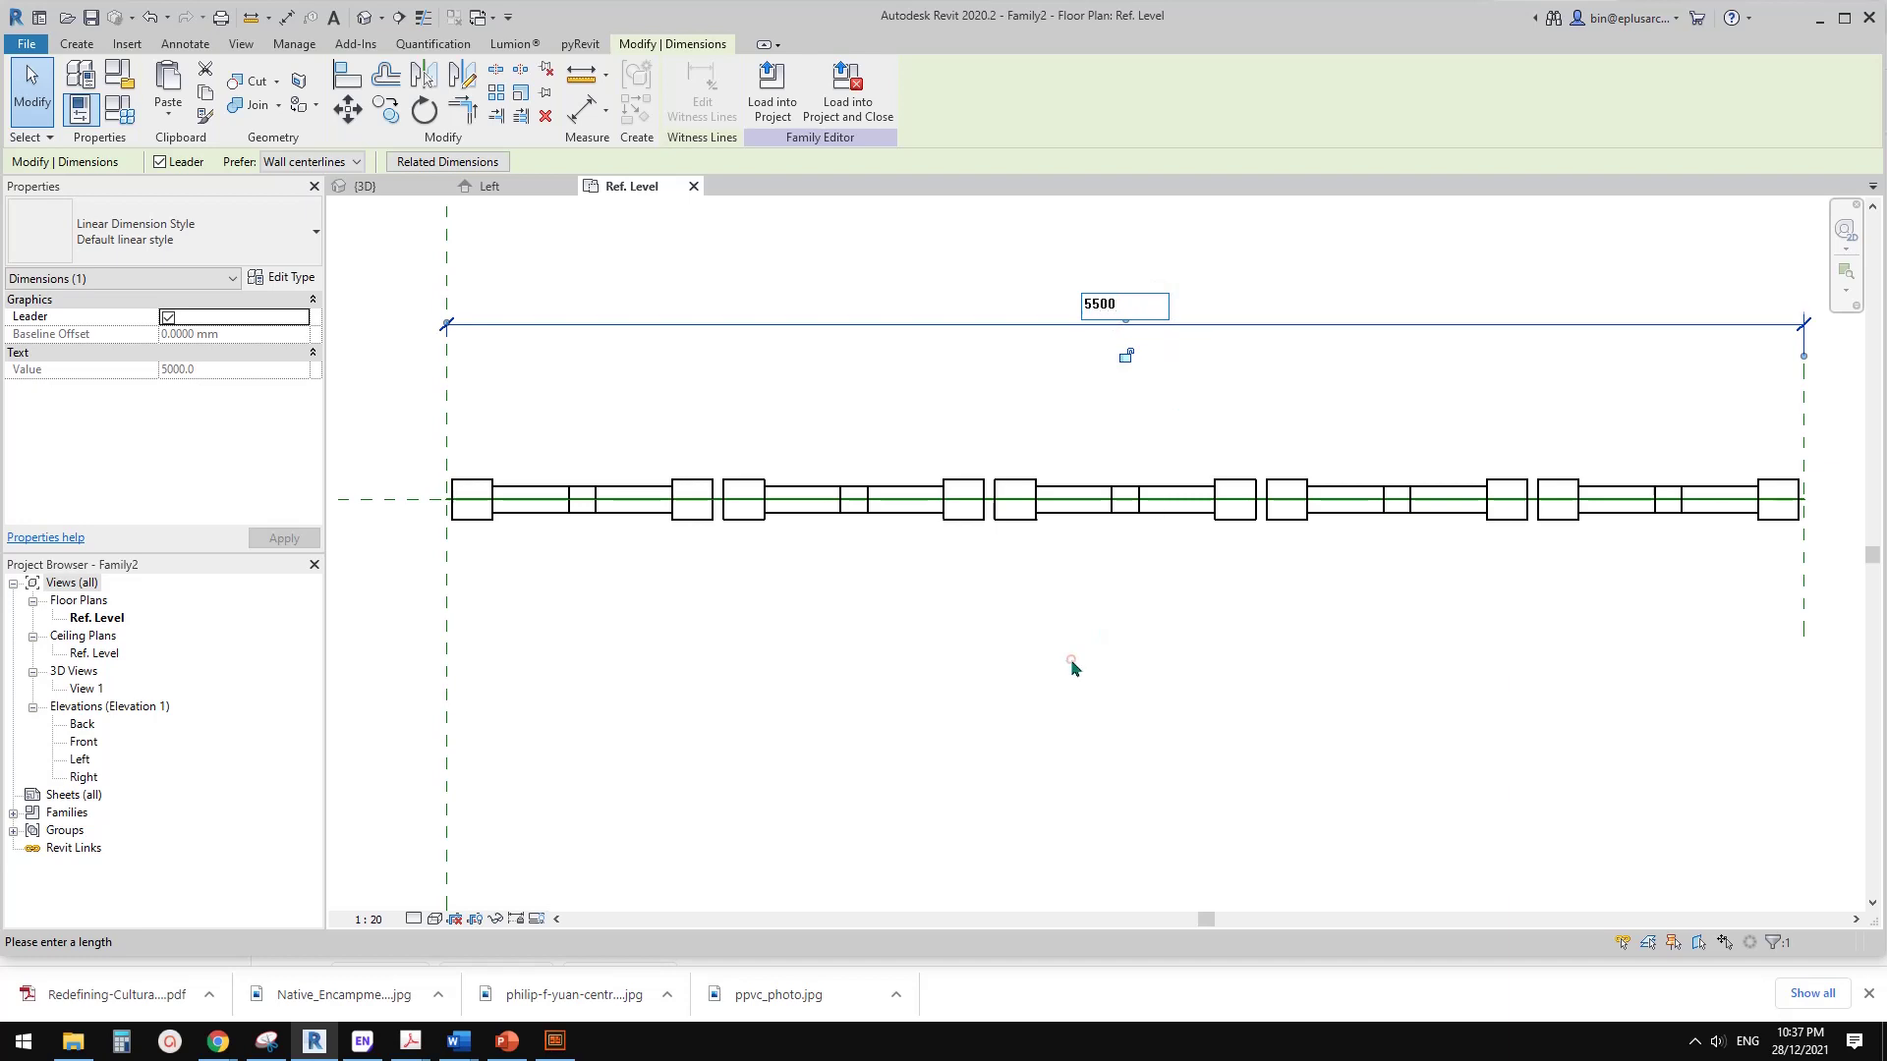
click(1070, 661)
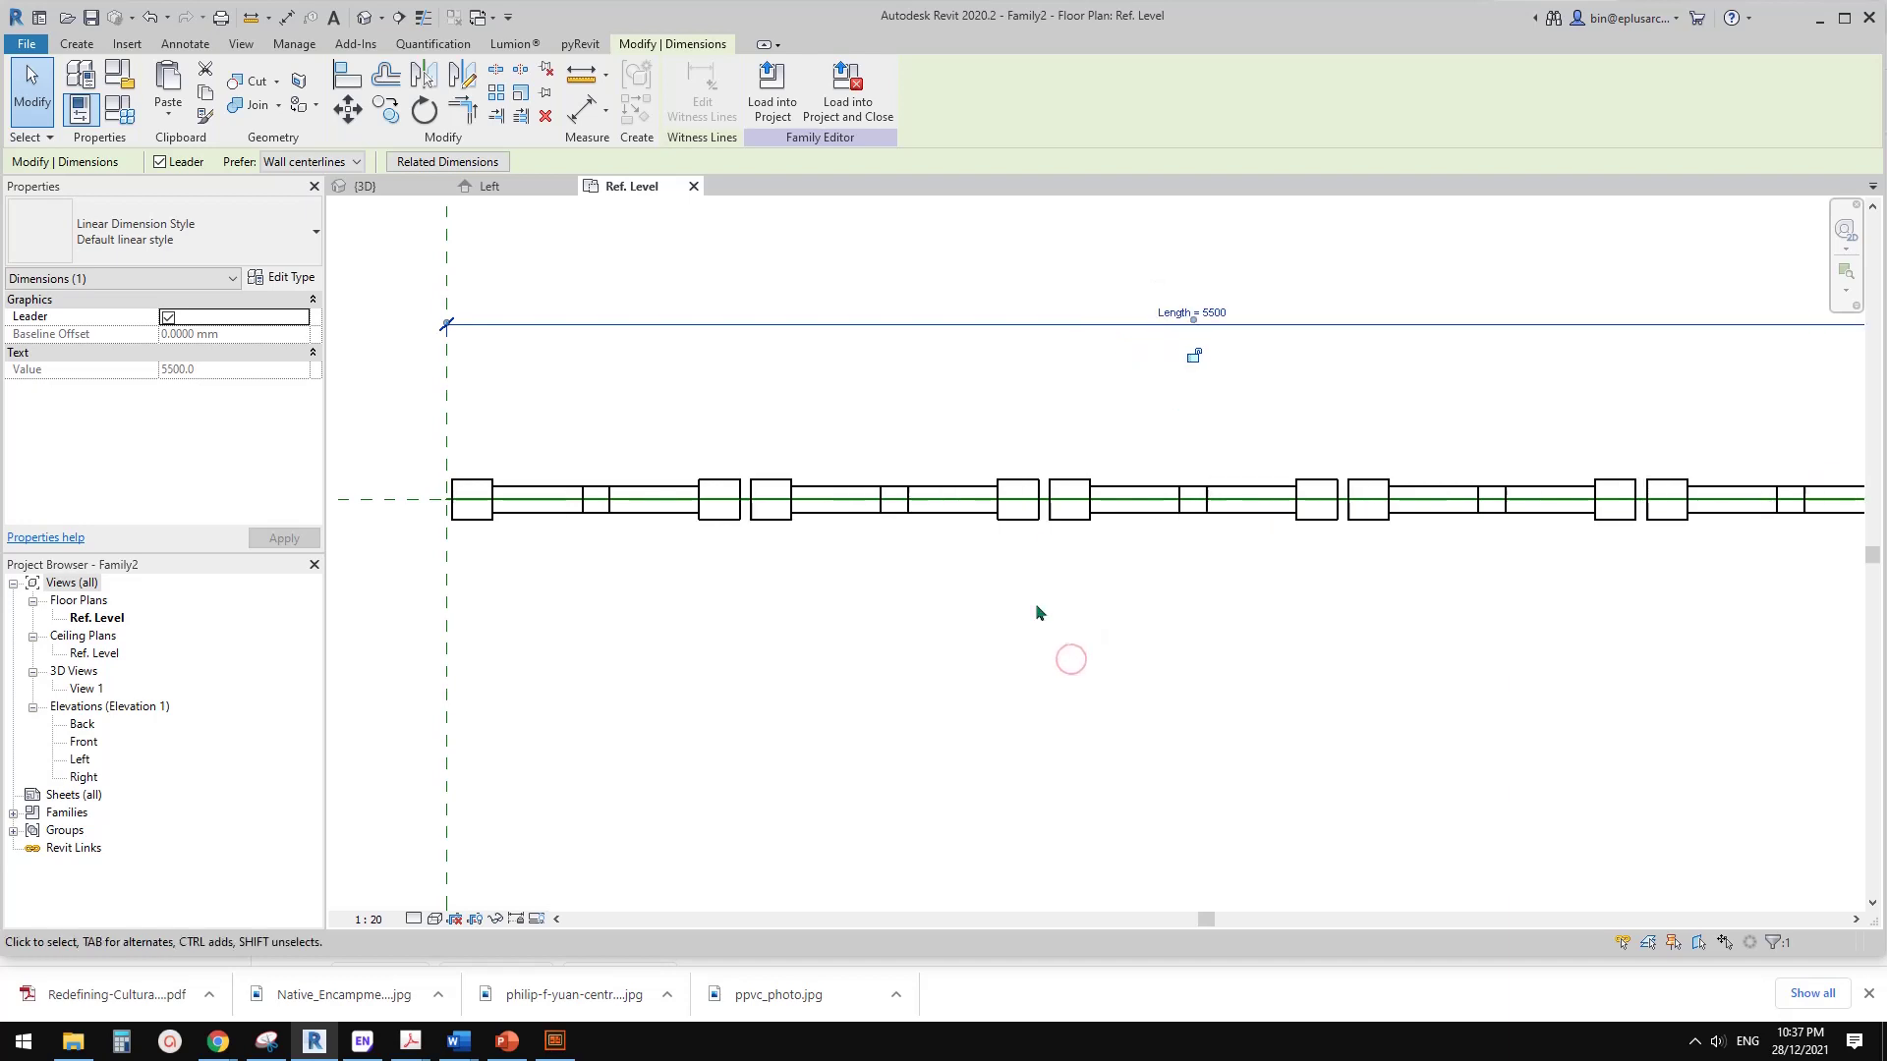
- Change the No. parameter's formula to roundup(Length / Nom. Width) and accept the family types
click(120, 108)
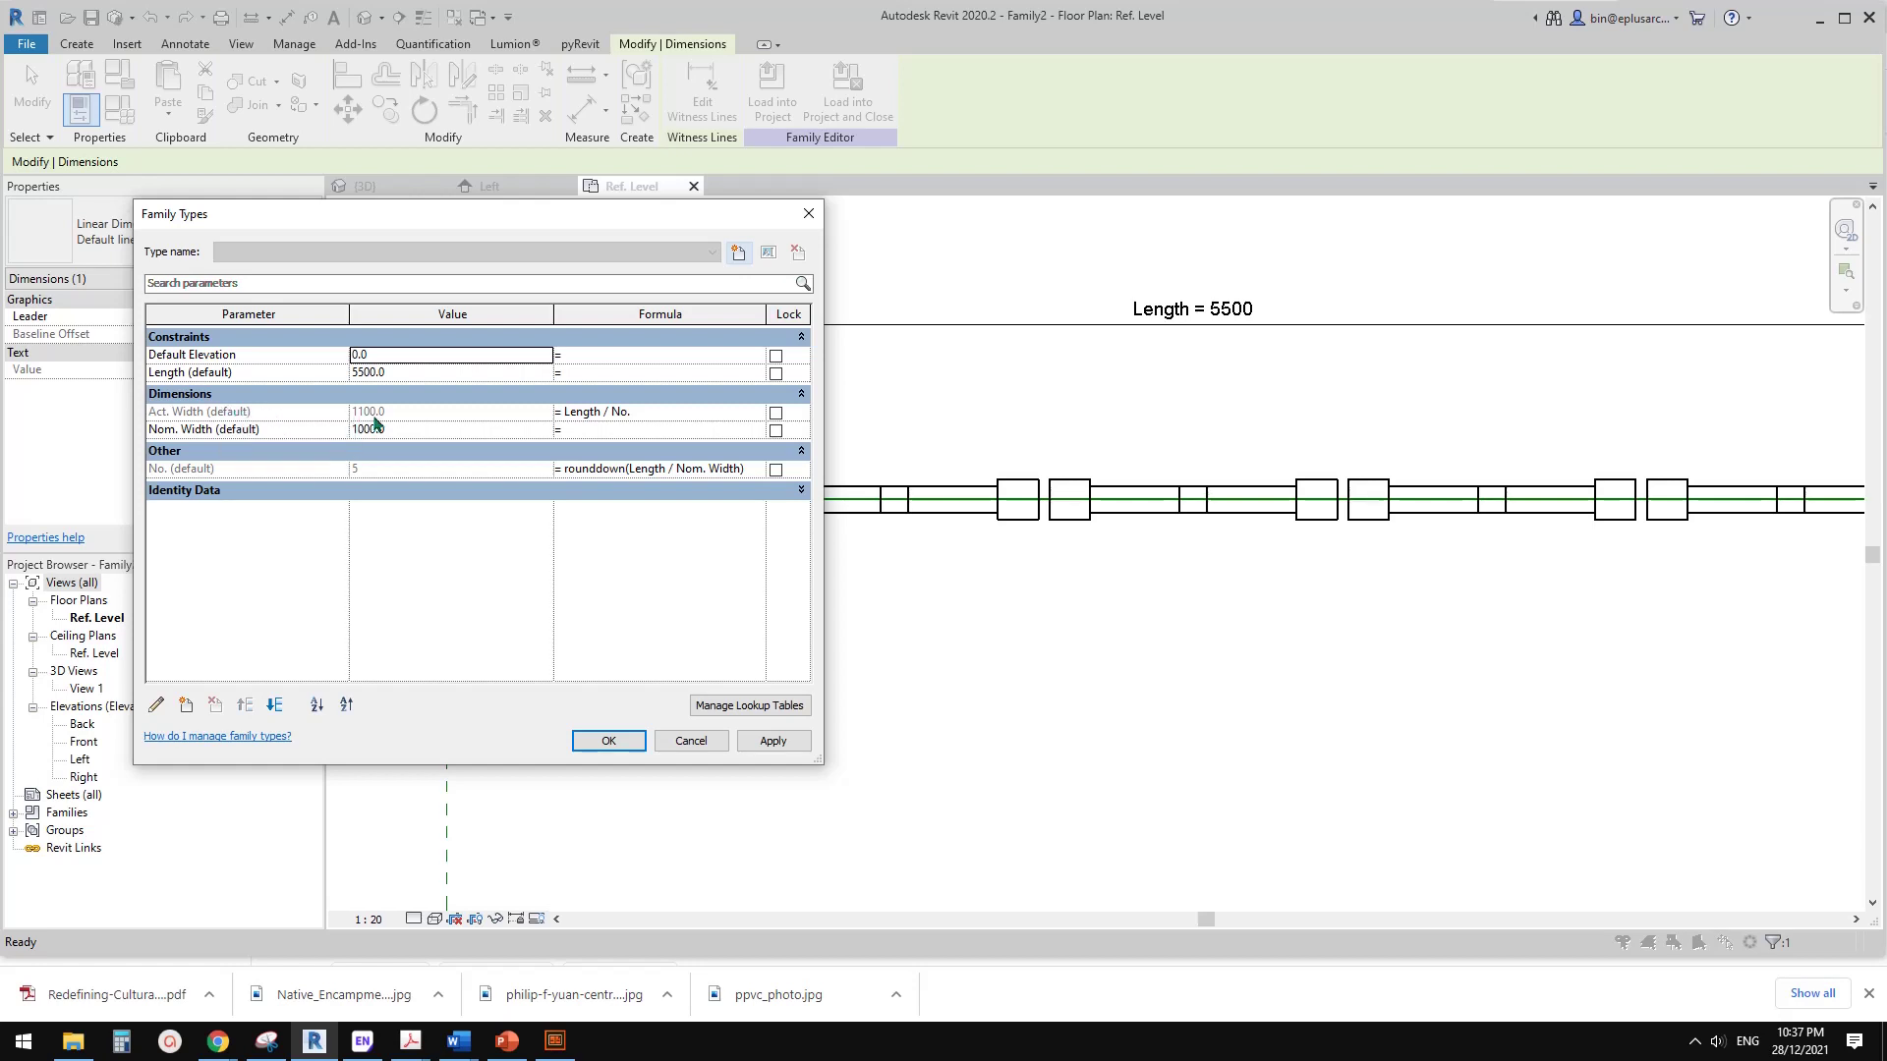
click(607, 470)
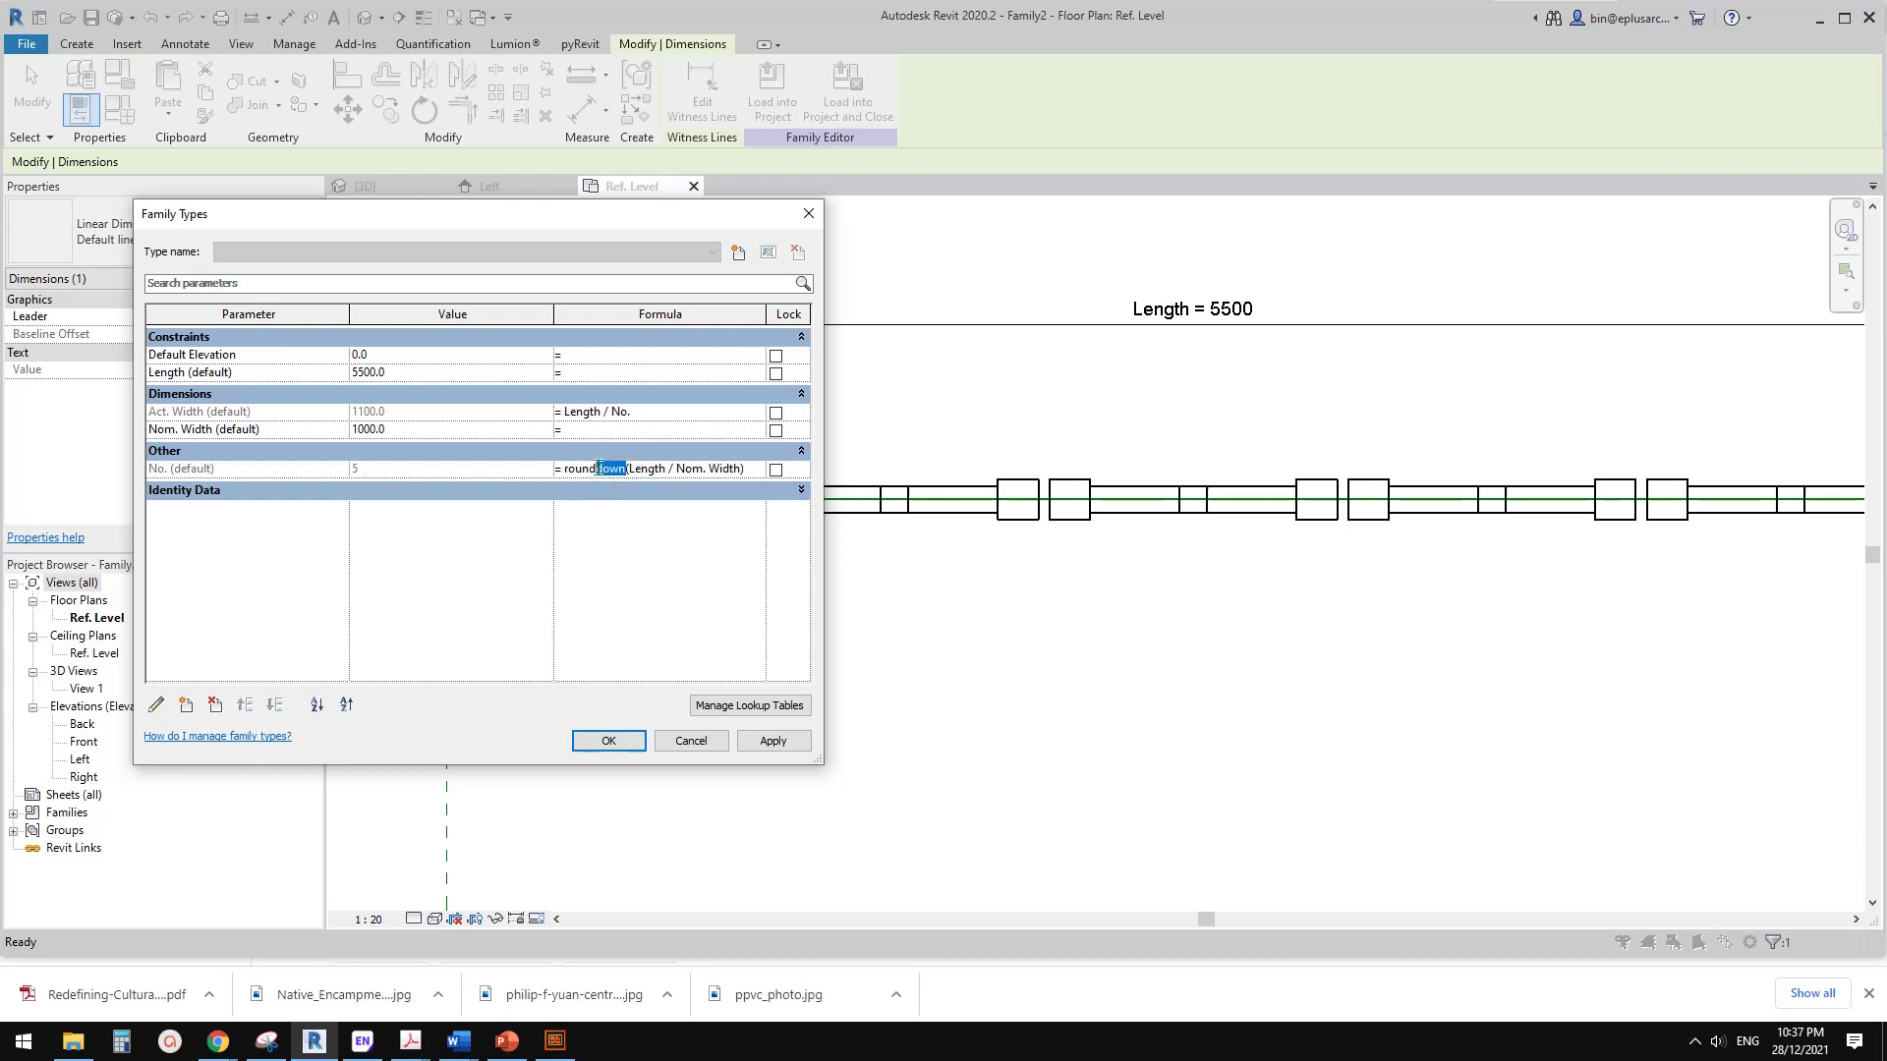
text(up)
click(617, 545)
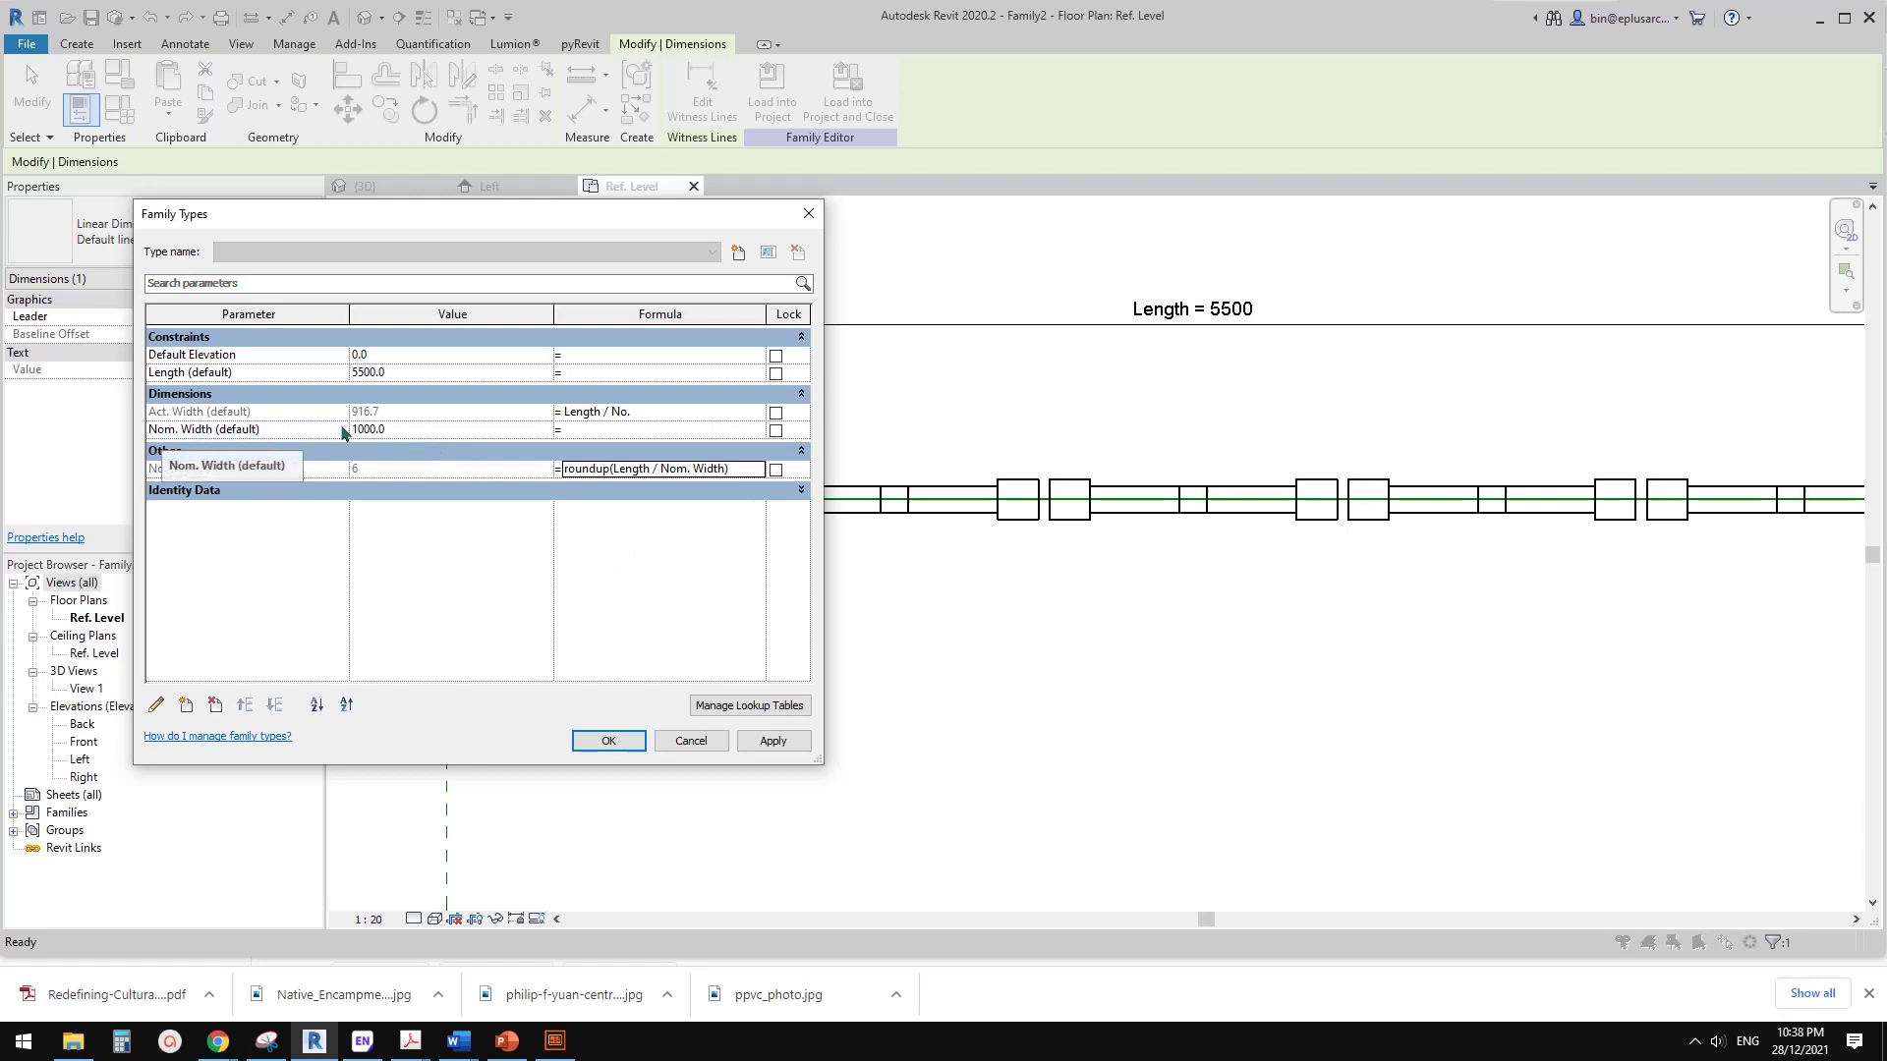
click(629, 739)
- Set the Length dimension between the end reference planes to 5999
scroll(934, 611, down, 2)
click(1378, 482)
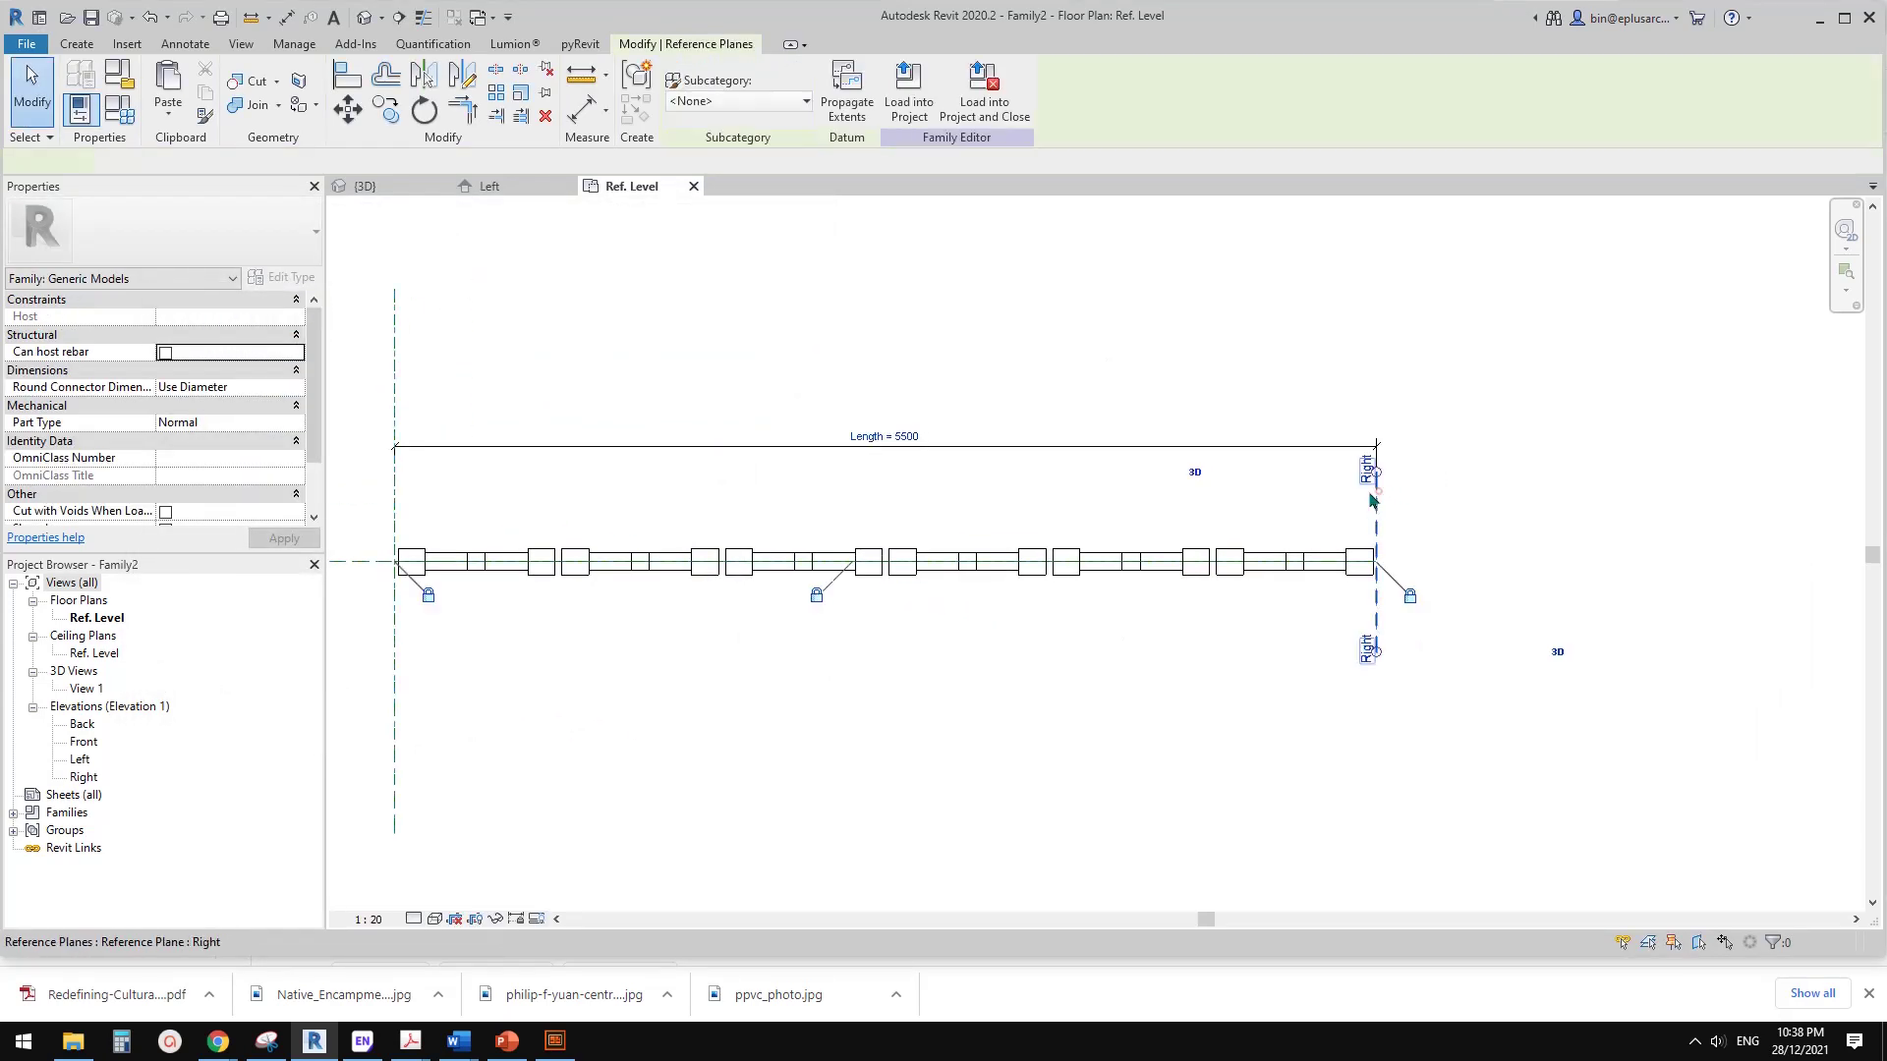
click(892, 436)
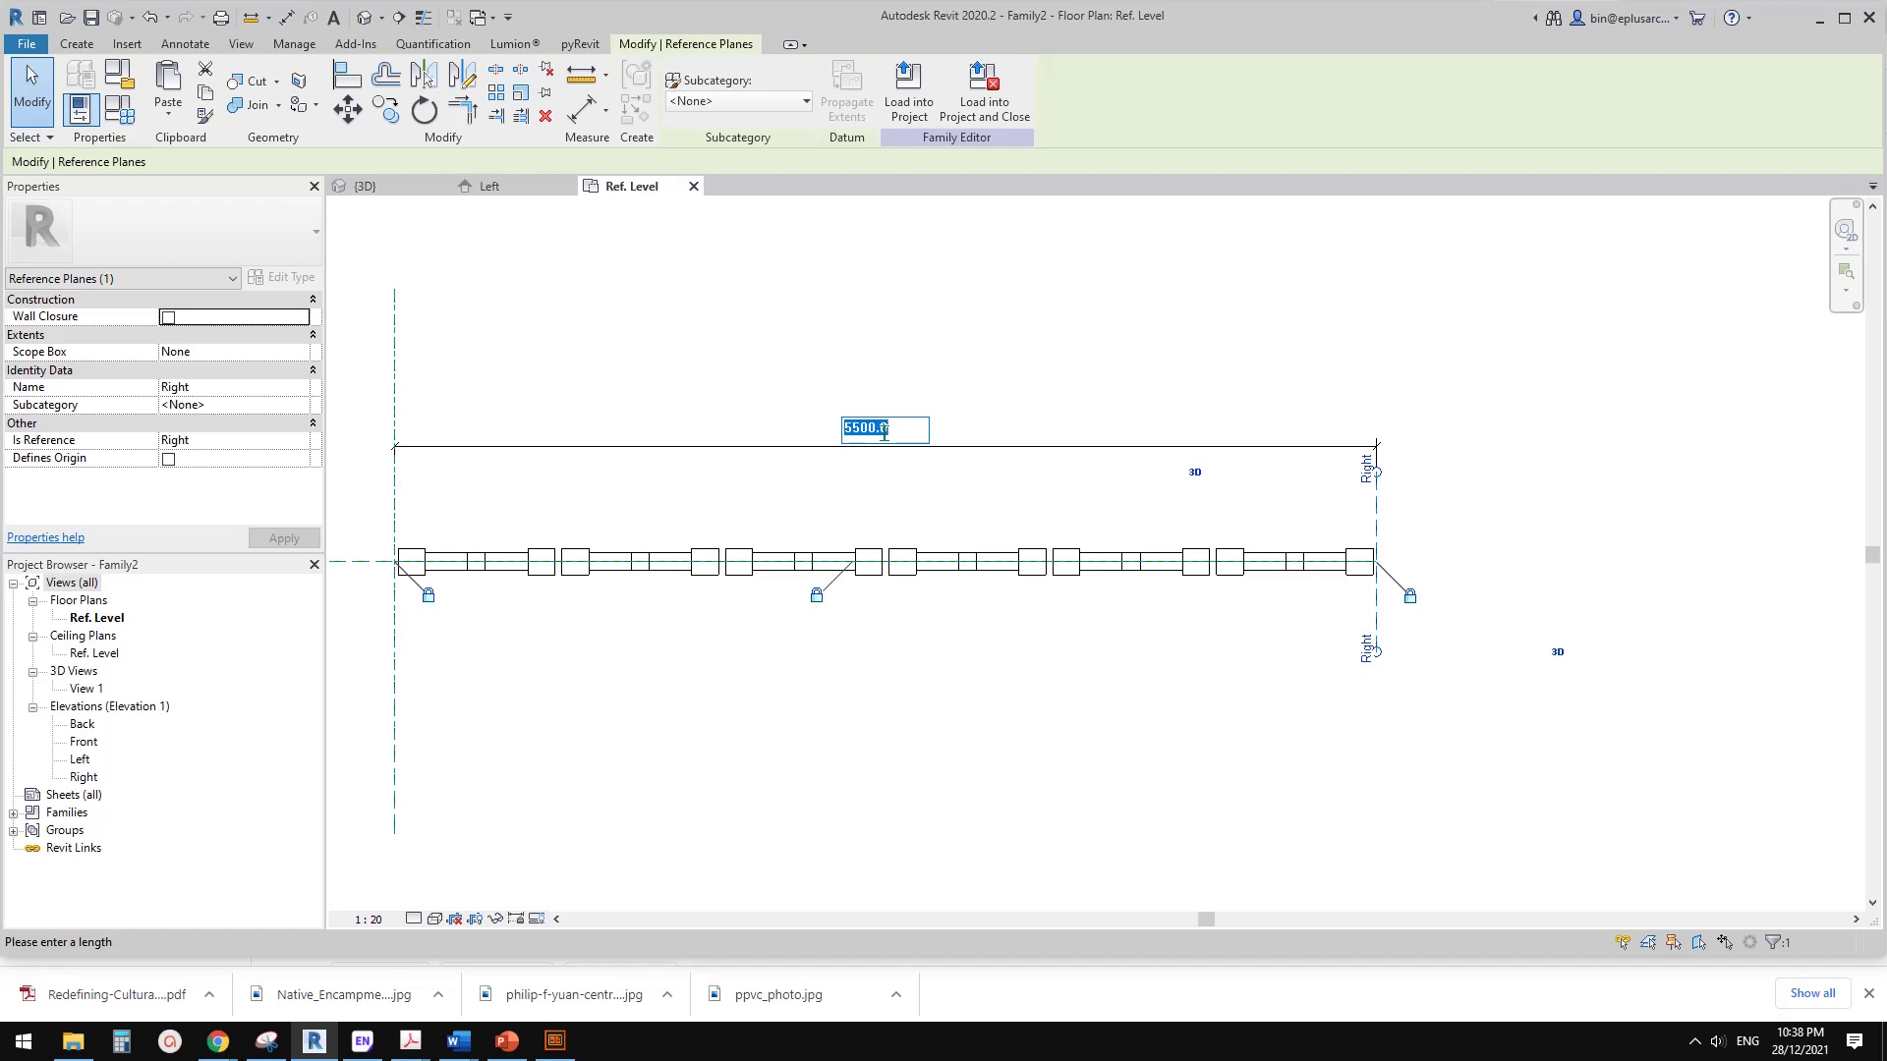
text(5)
scroll(1074, 414, down, 1)
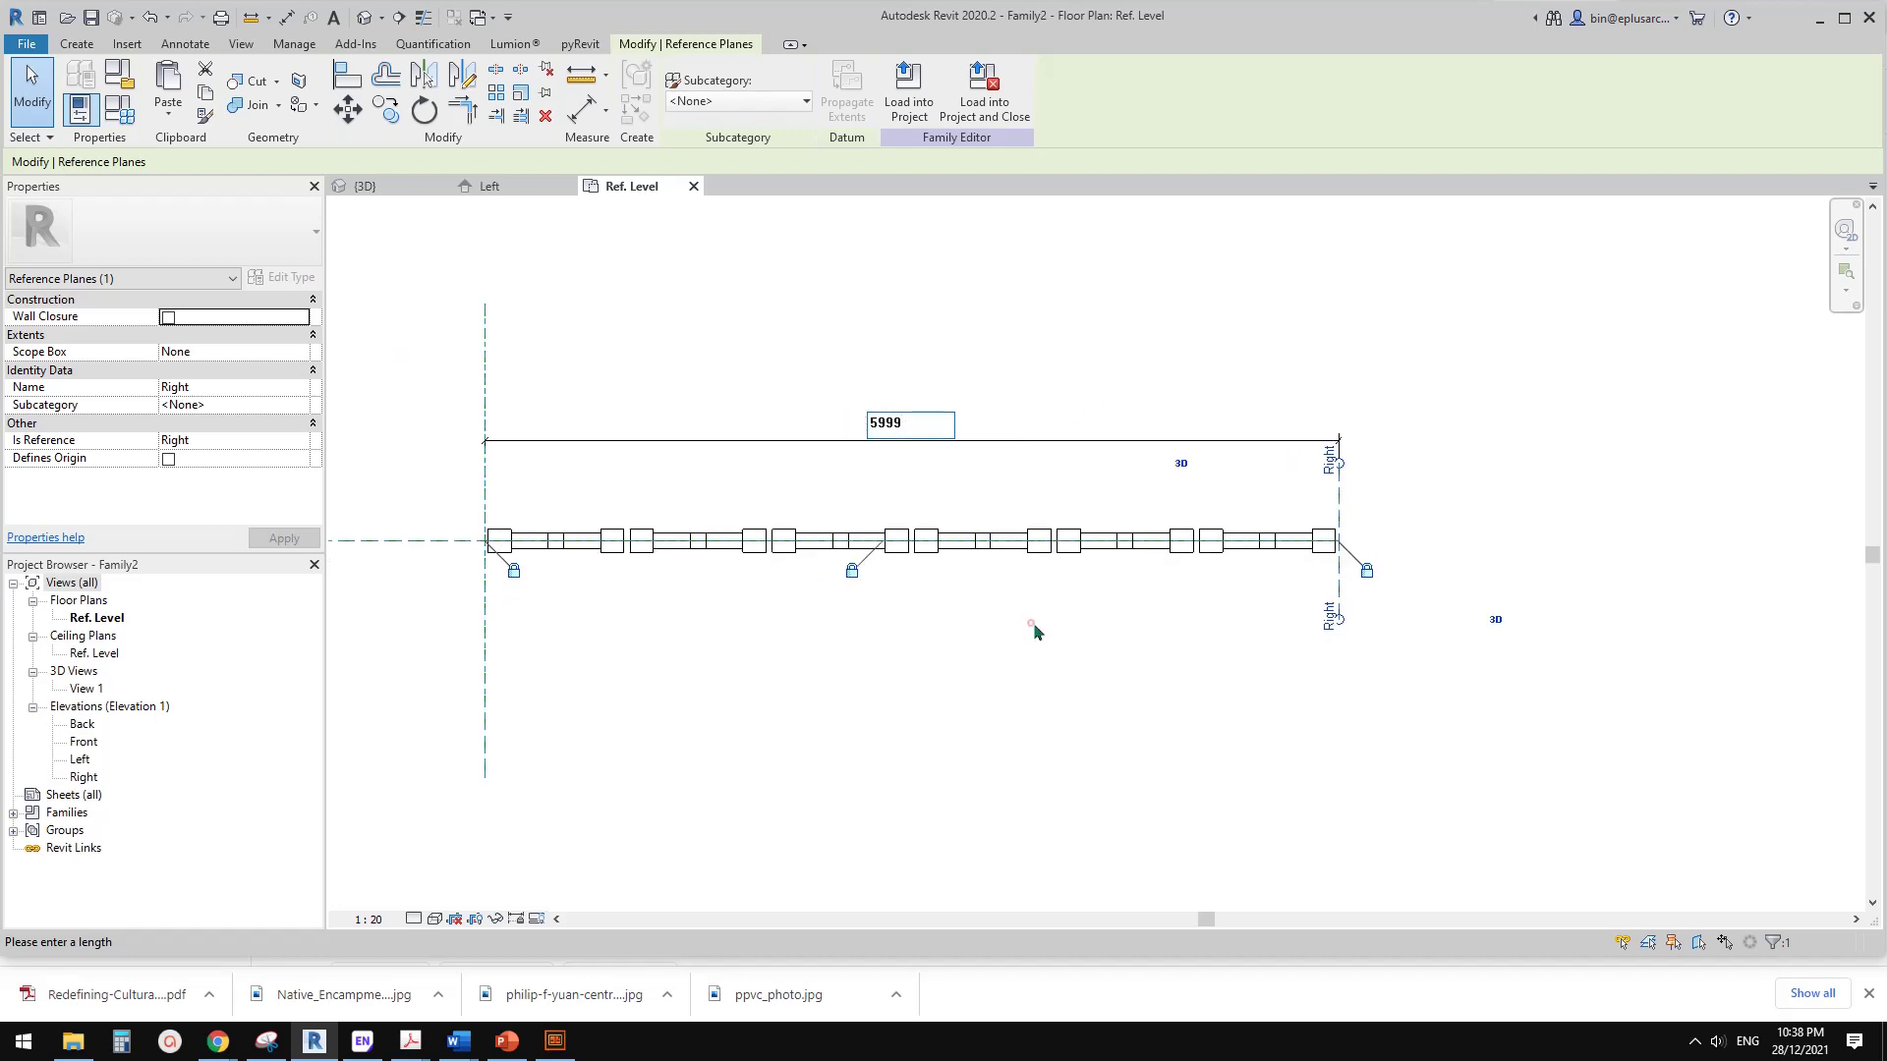
key(Return)
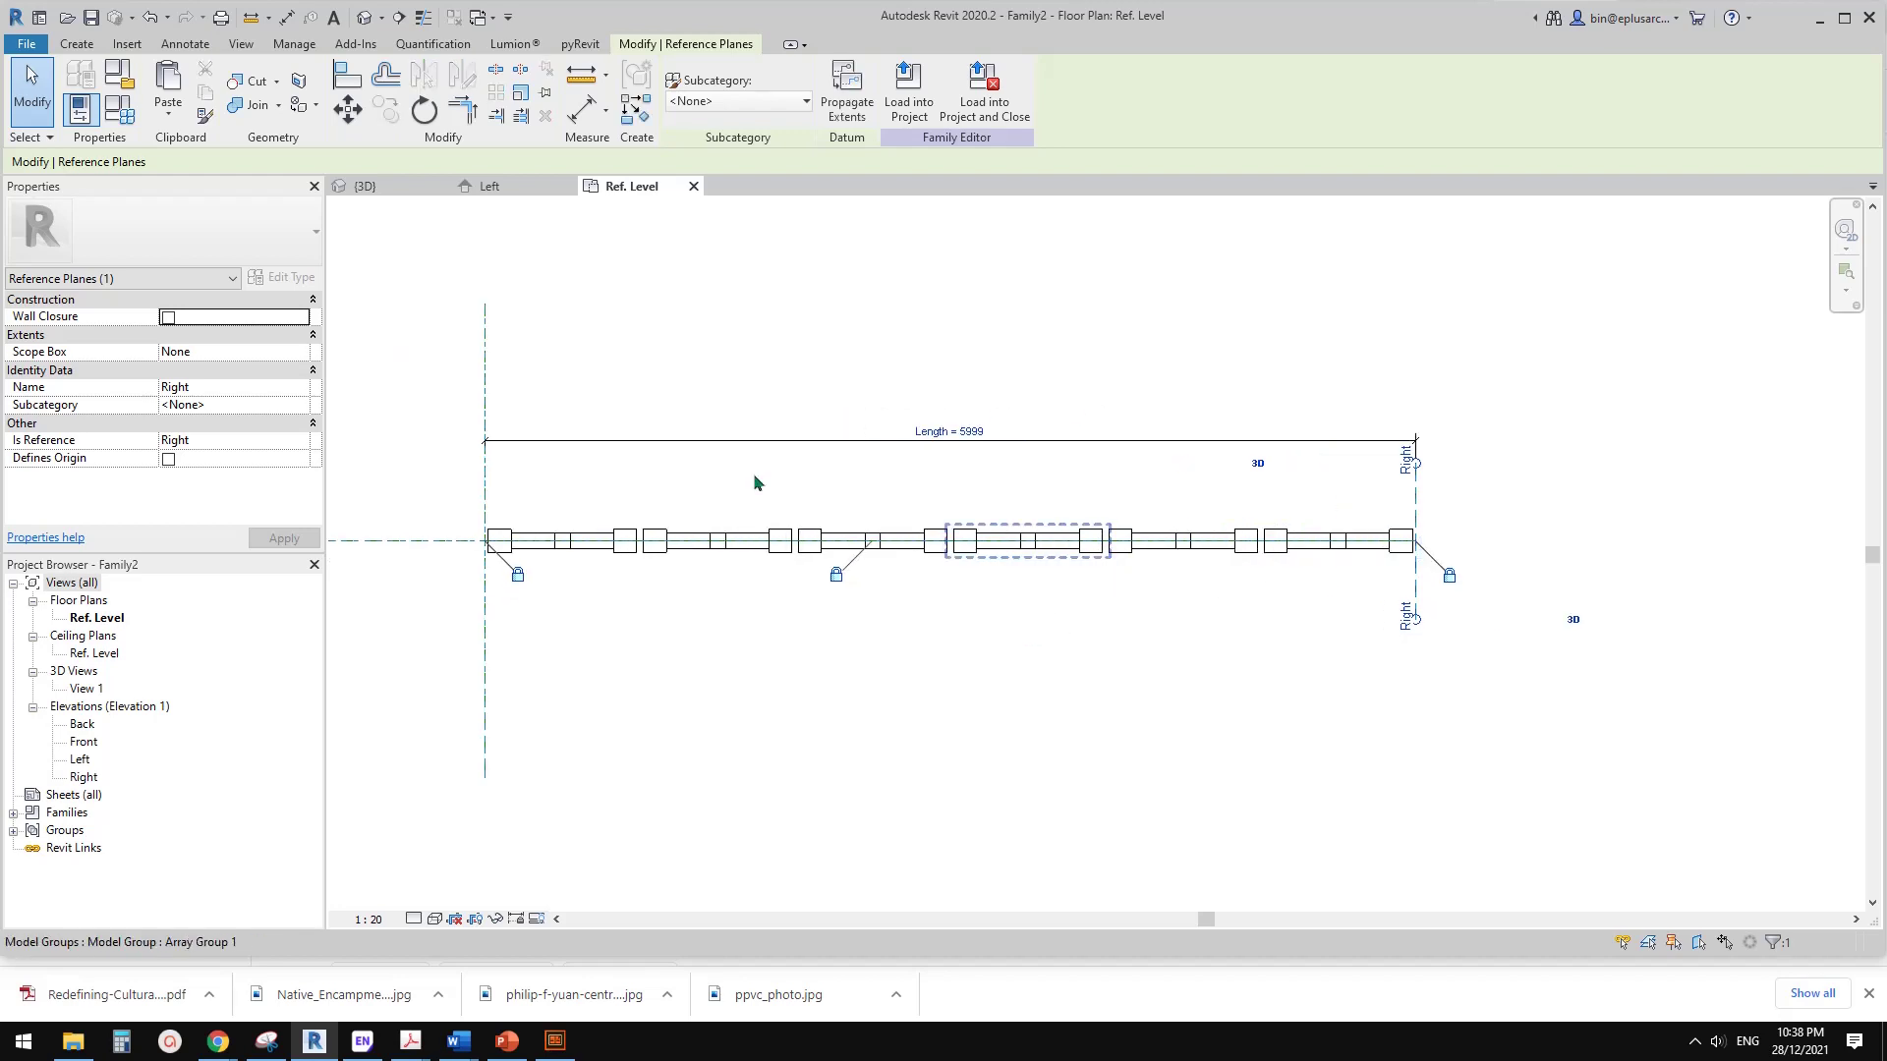
- Set the Length dimension of the panel array to 6000
click(971, 430)
text(6)
text(000)
key(Return)
- Set the Length dimension of the panel array to 6001
click(968, 439)
text(6)
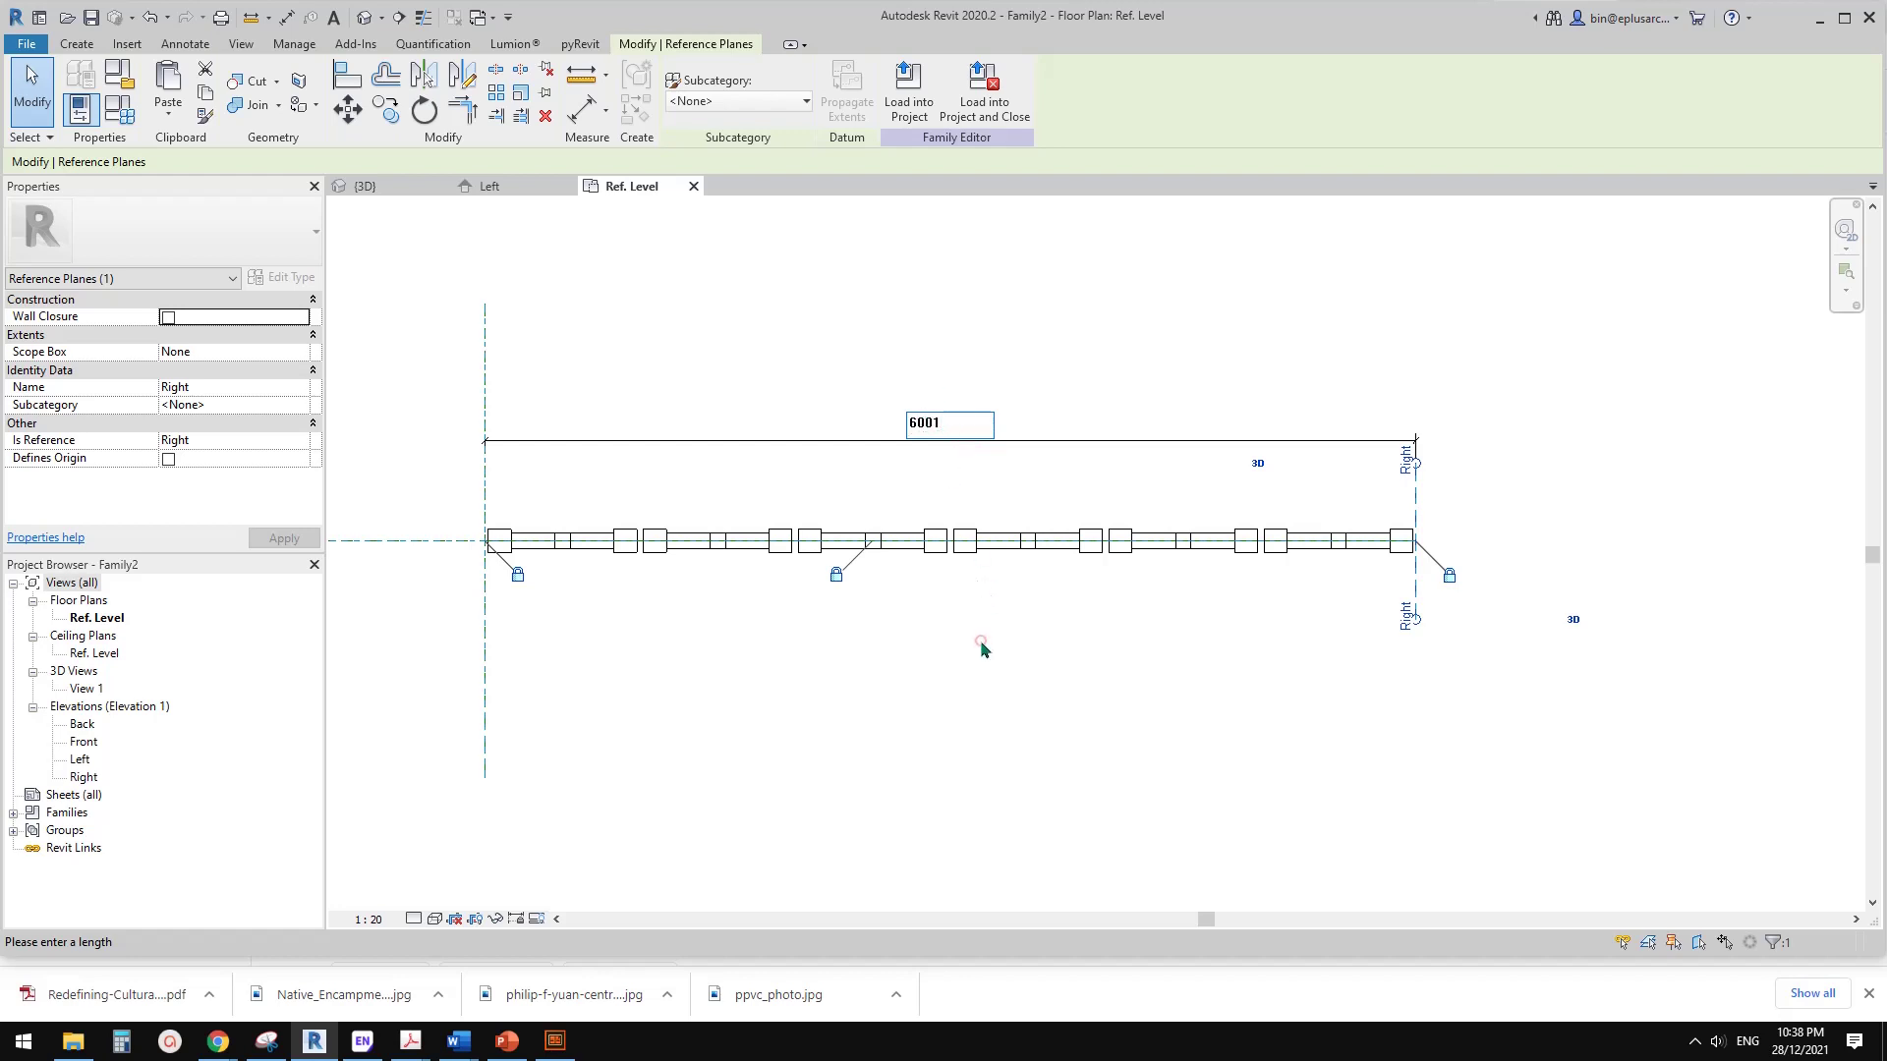
key(Return)
scroll(566, 316, up, 2)
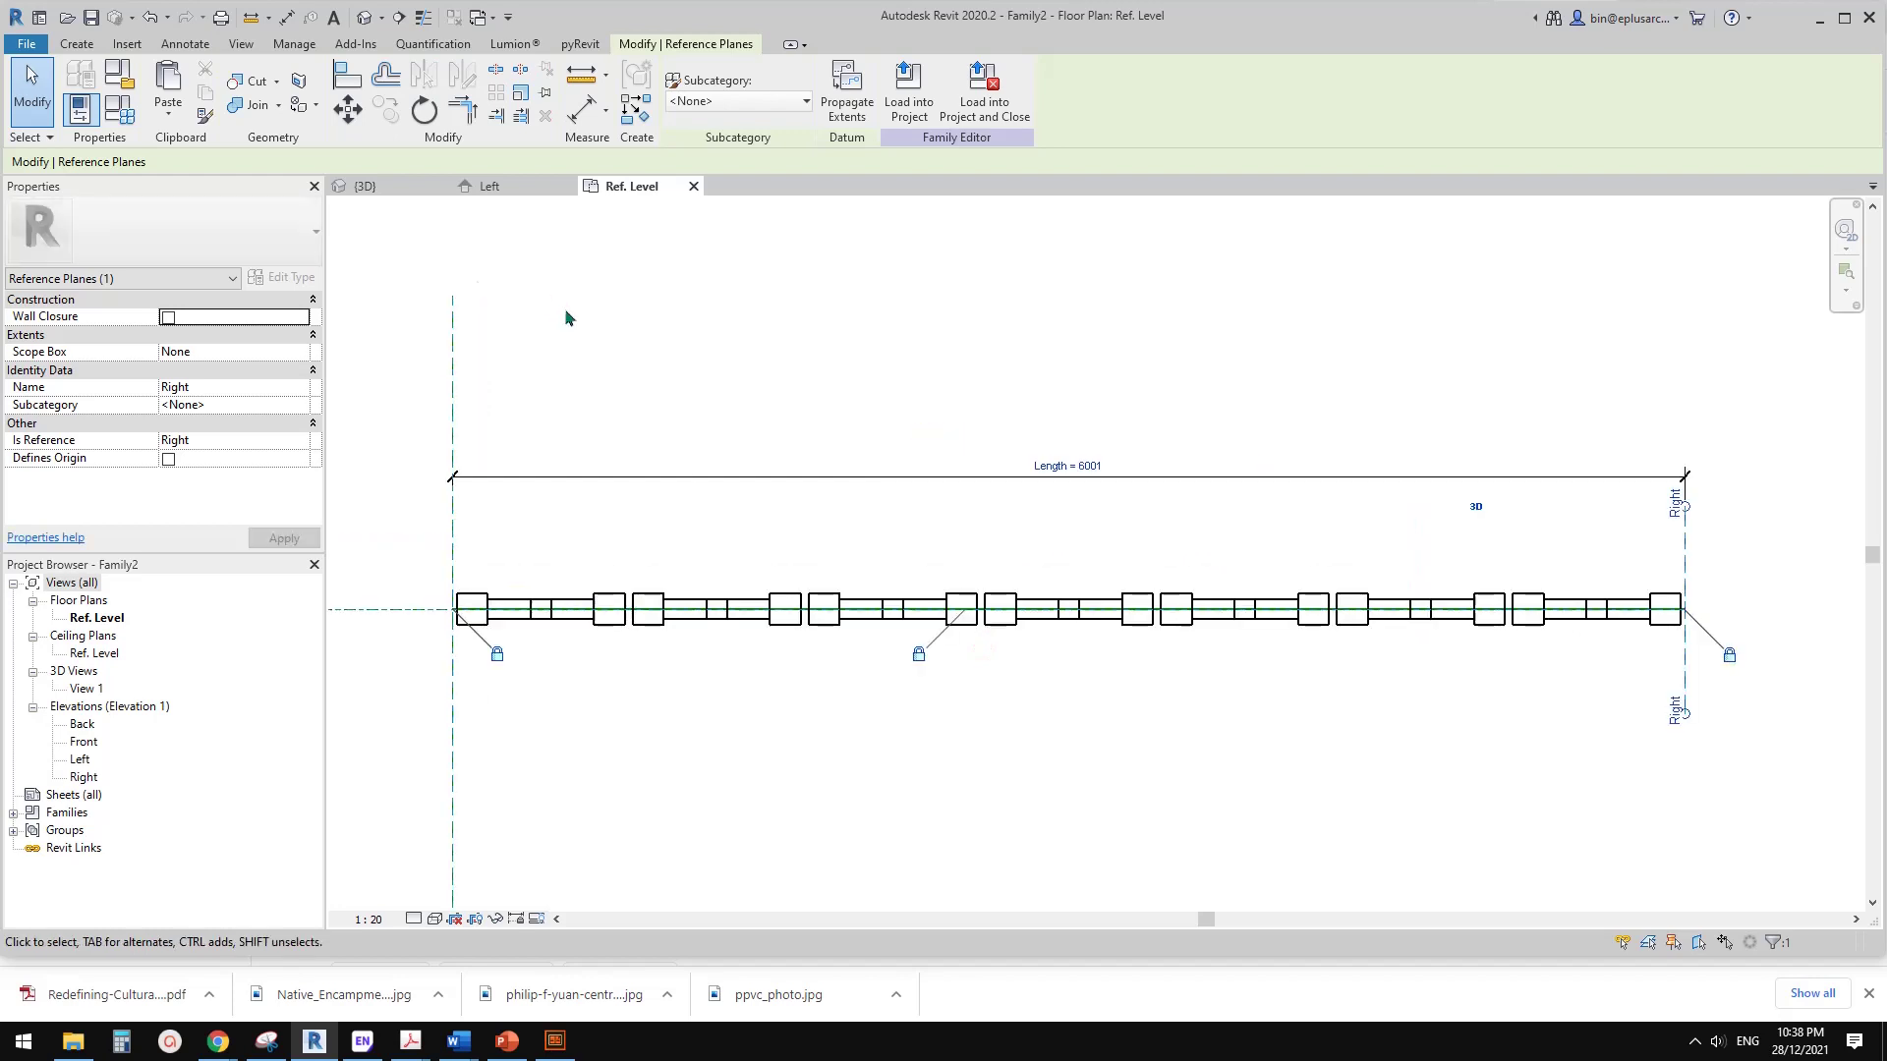
- Rename the Nom. Width family parameter to Max. Width
click(119, 108)
click(171, 430)
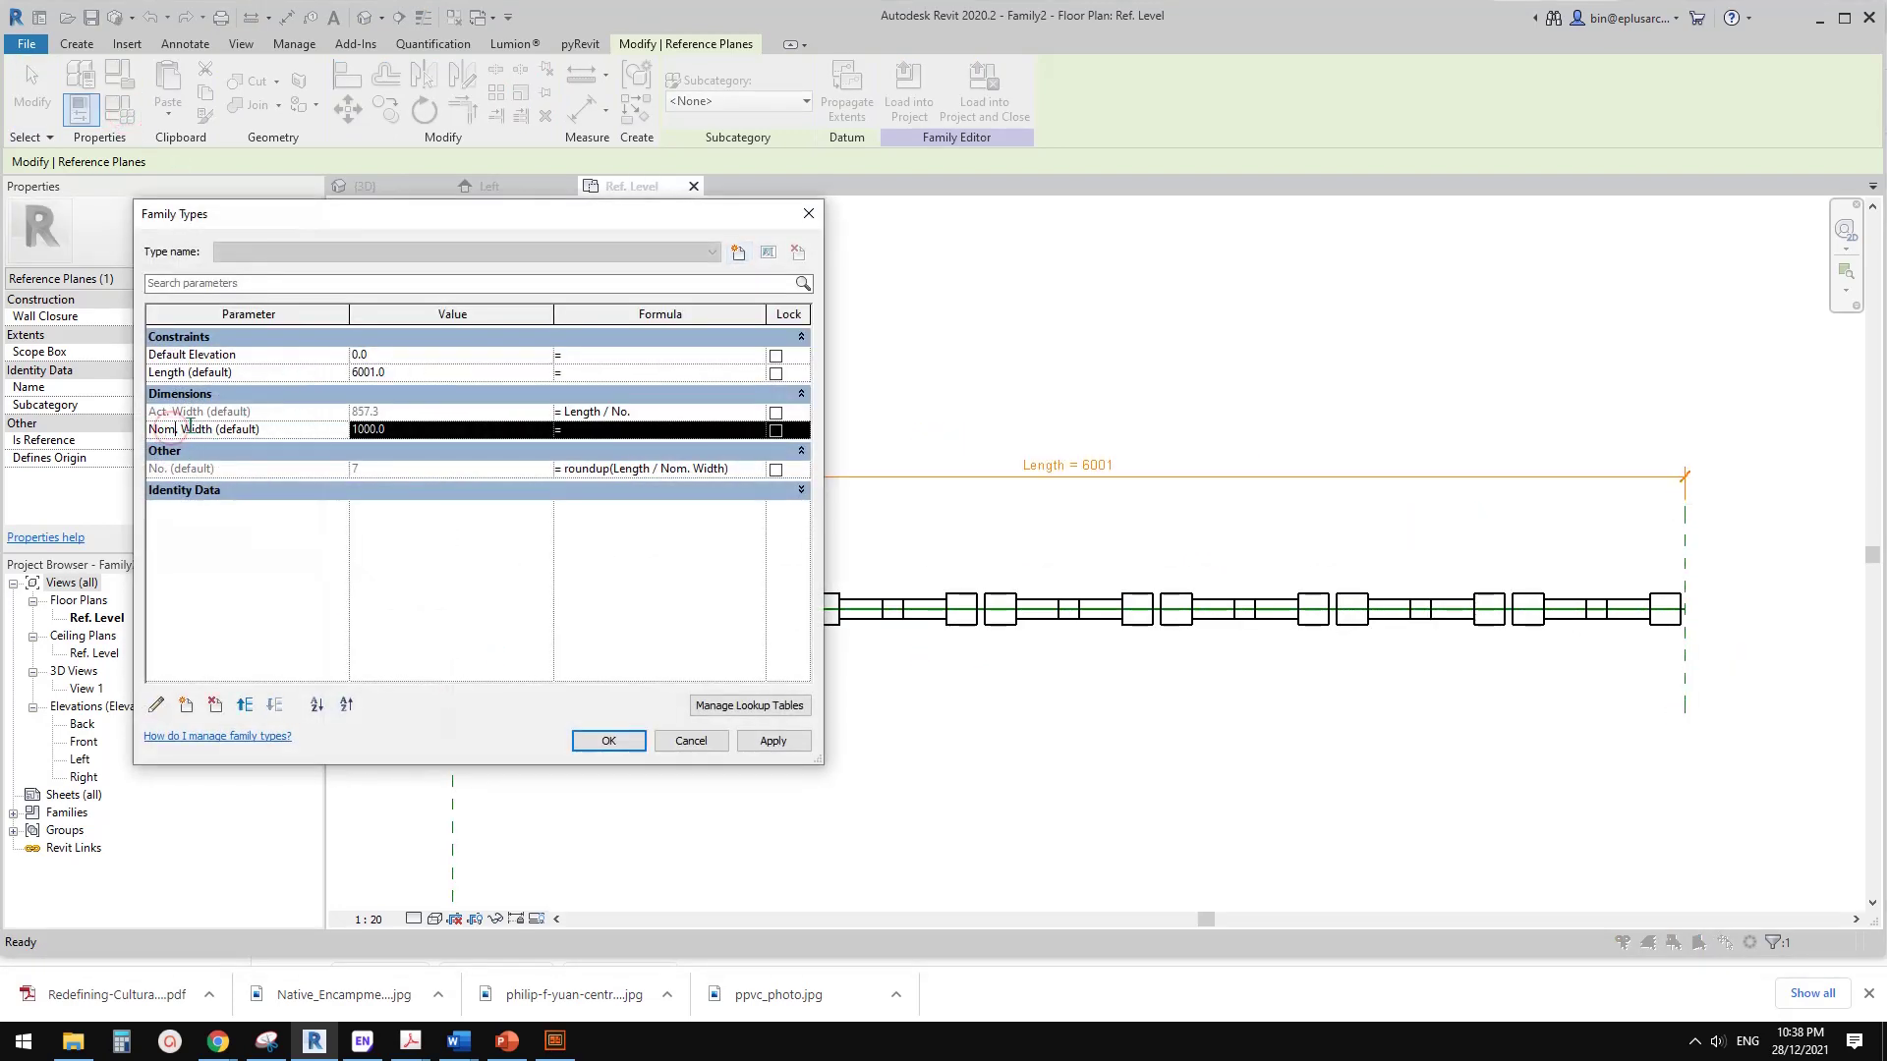
click(157, 704)
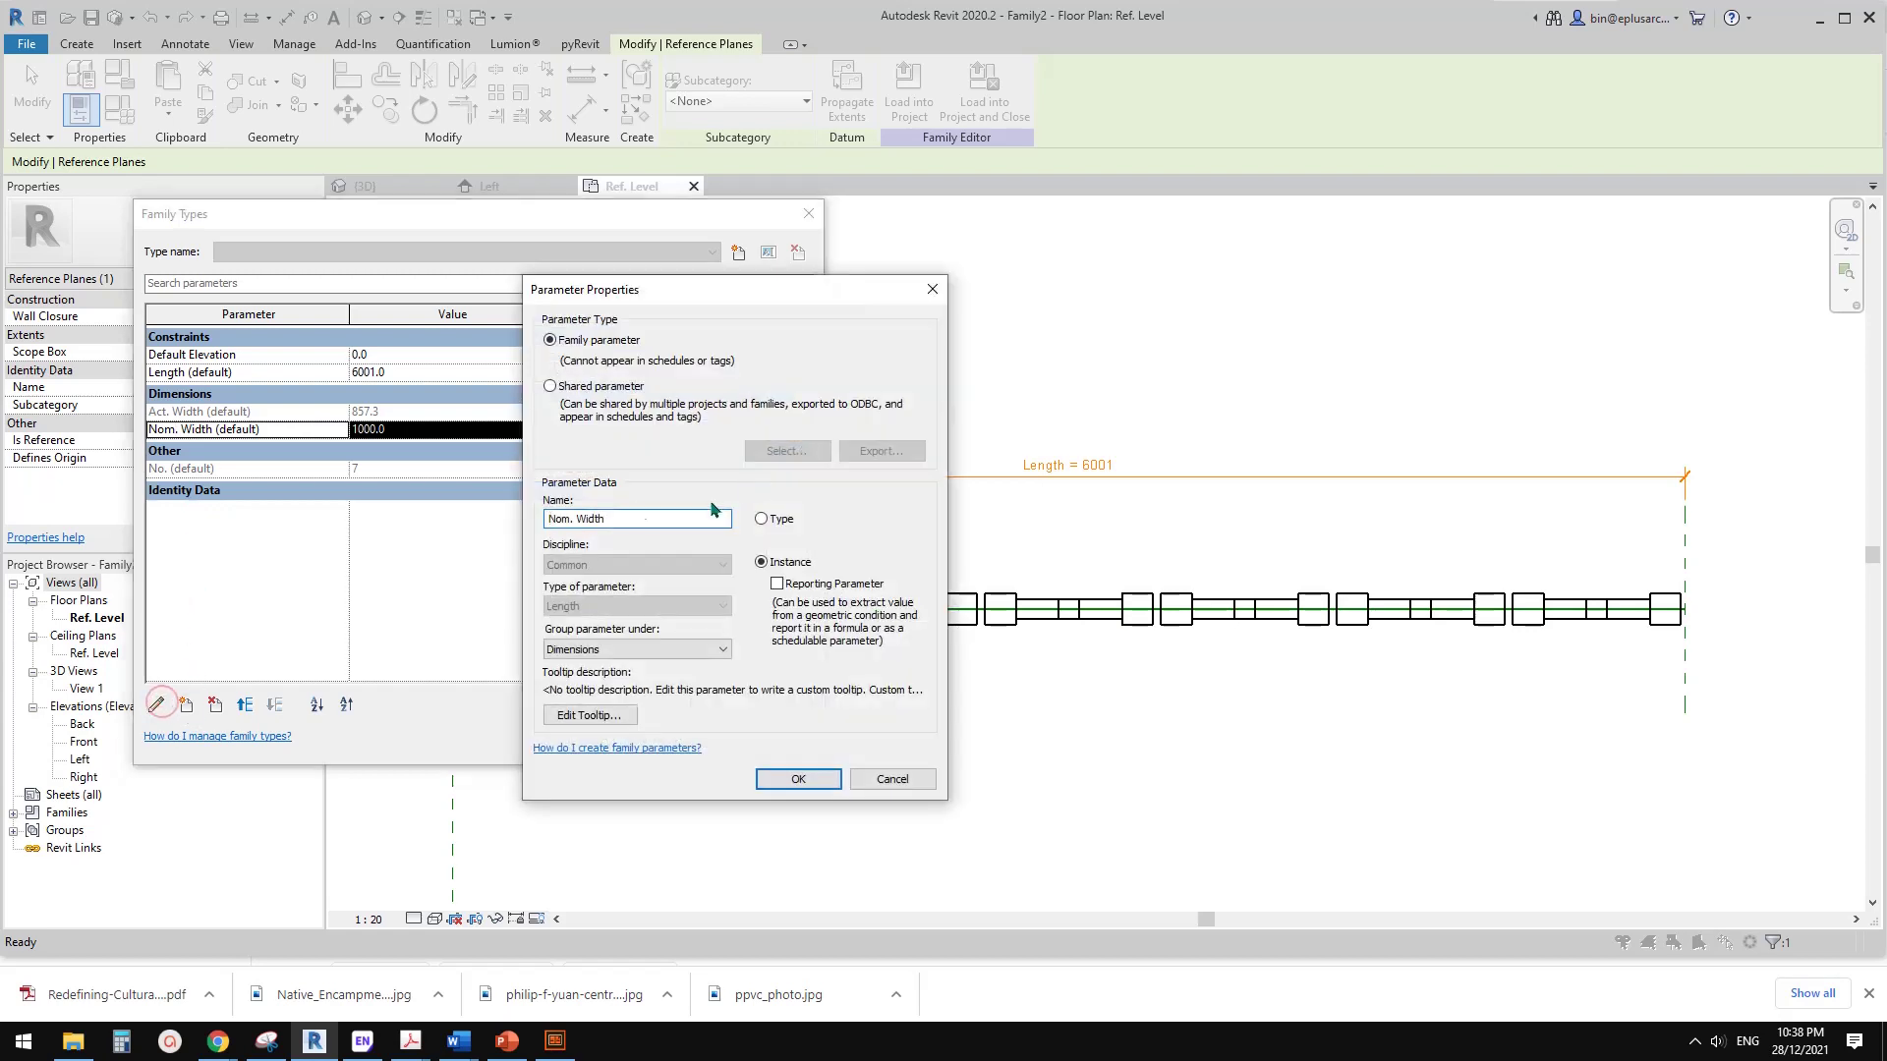
key(shift+Home)
text(N)
text(ax)
click(791, 778)
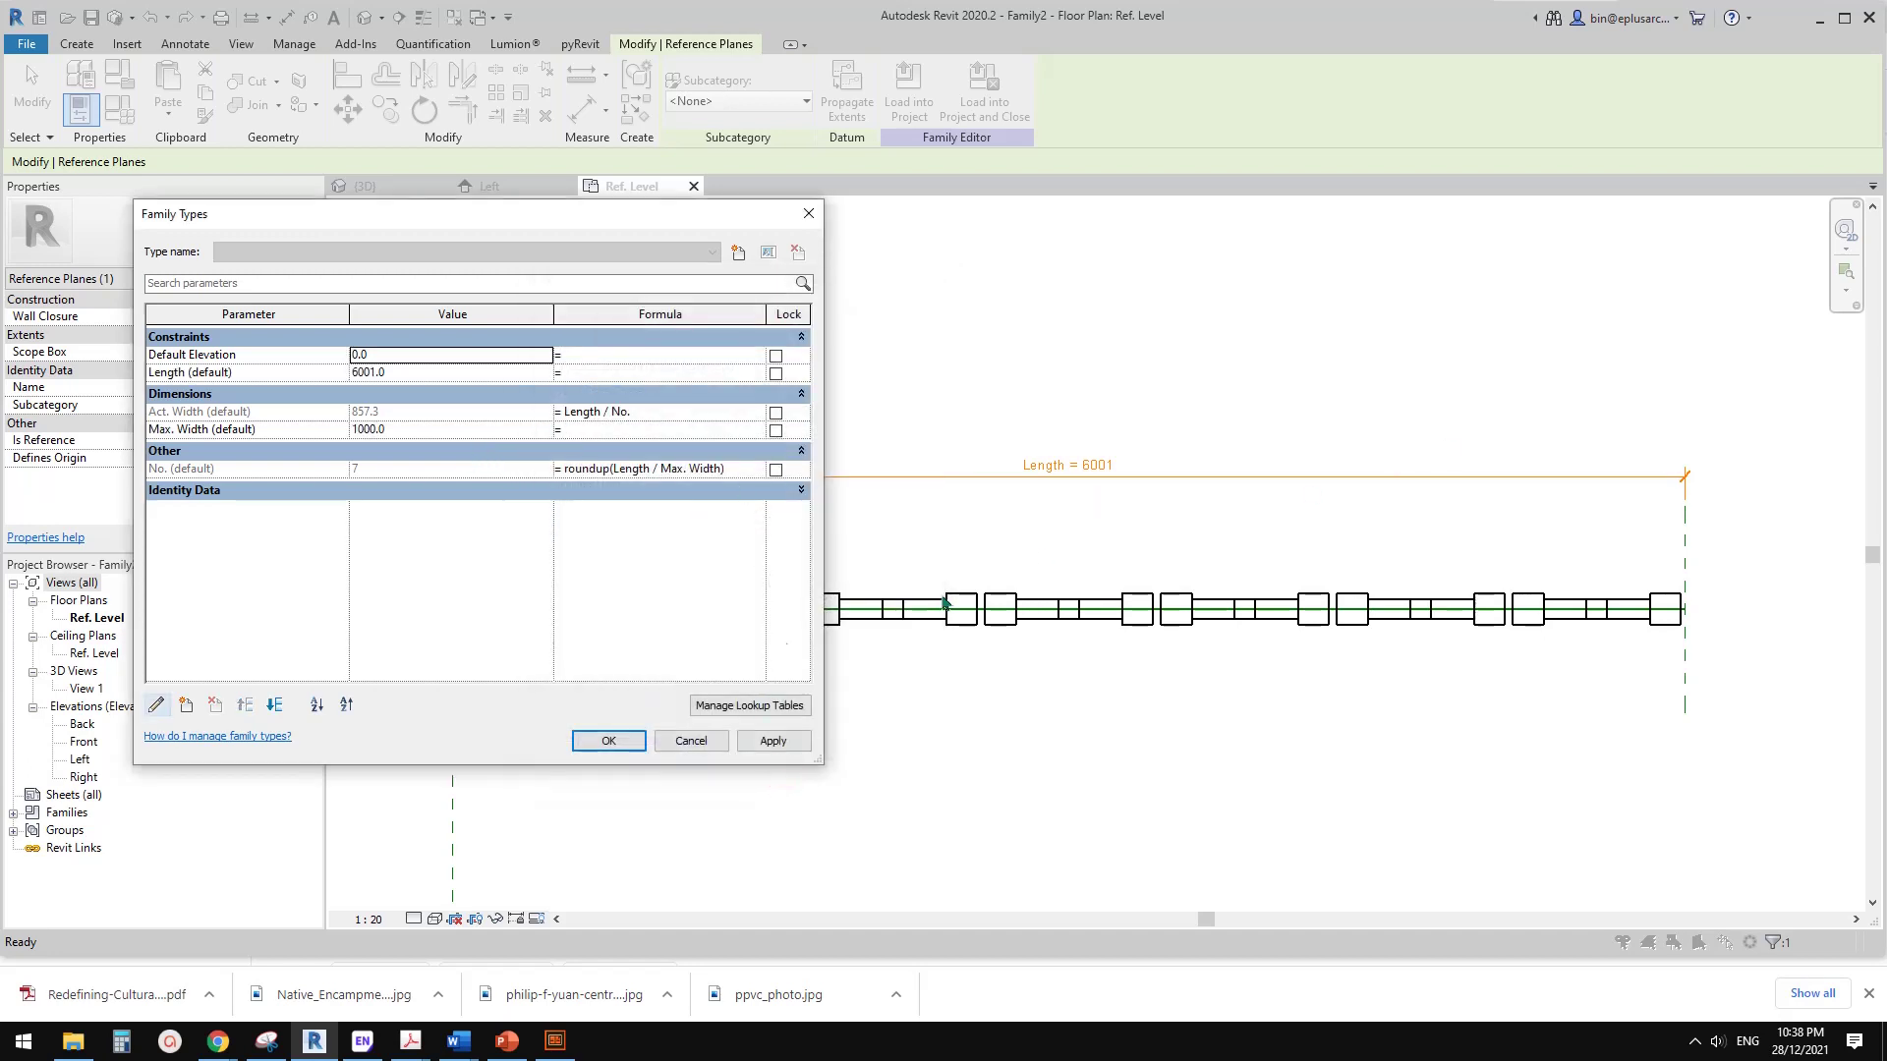
- Set the Max. Width parameter to 1500, accept the family types and show the array in the default 3D view
click(398, 429)
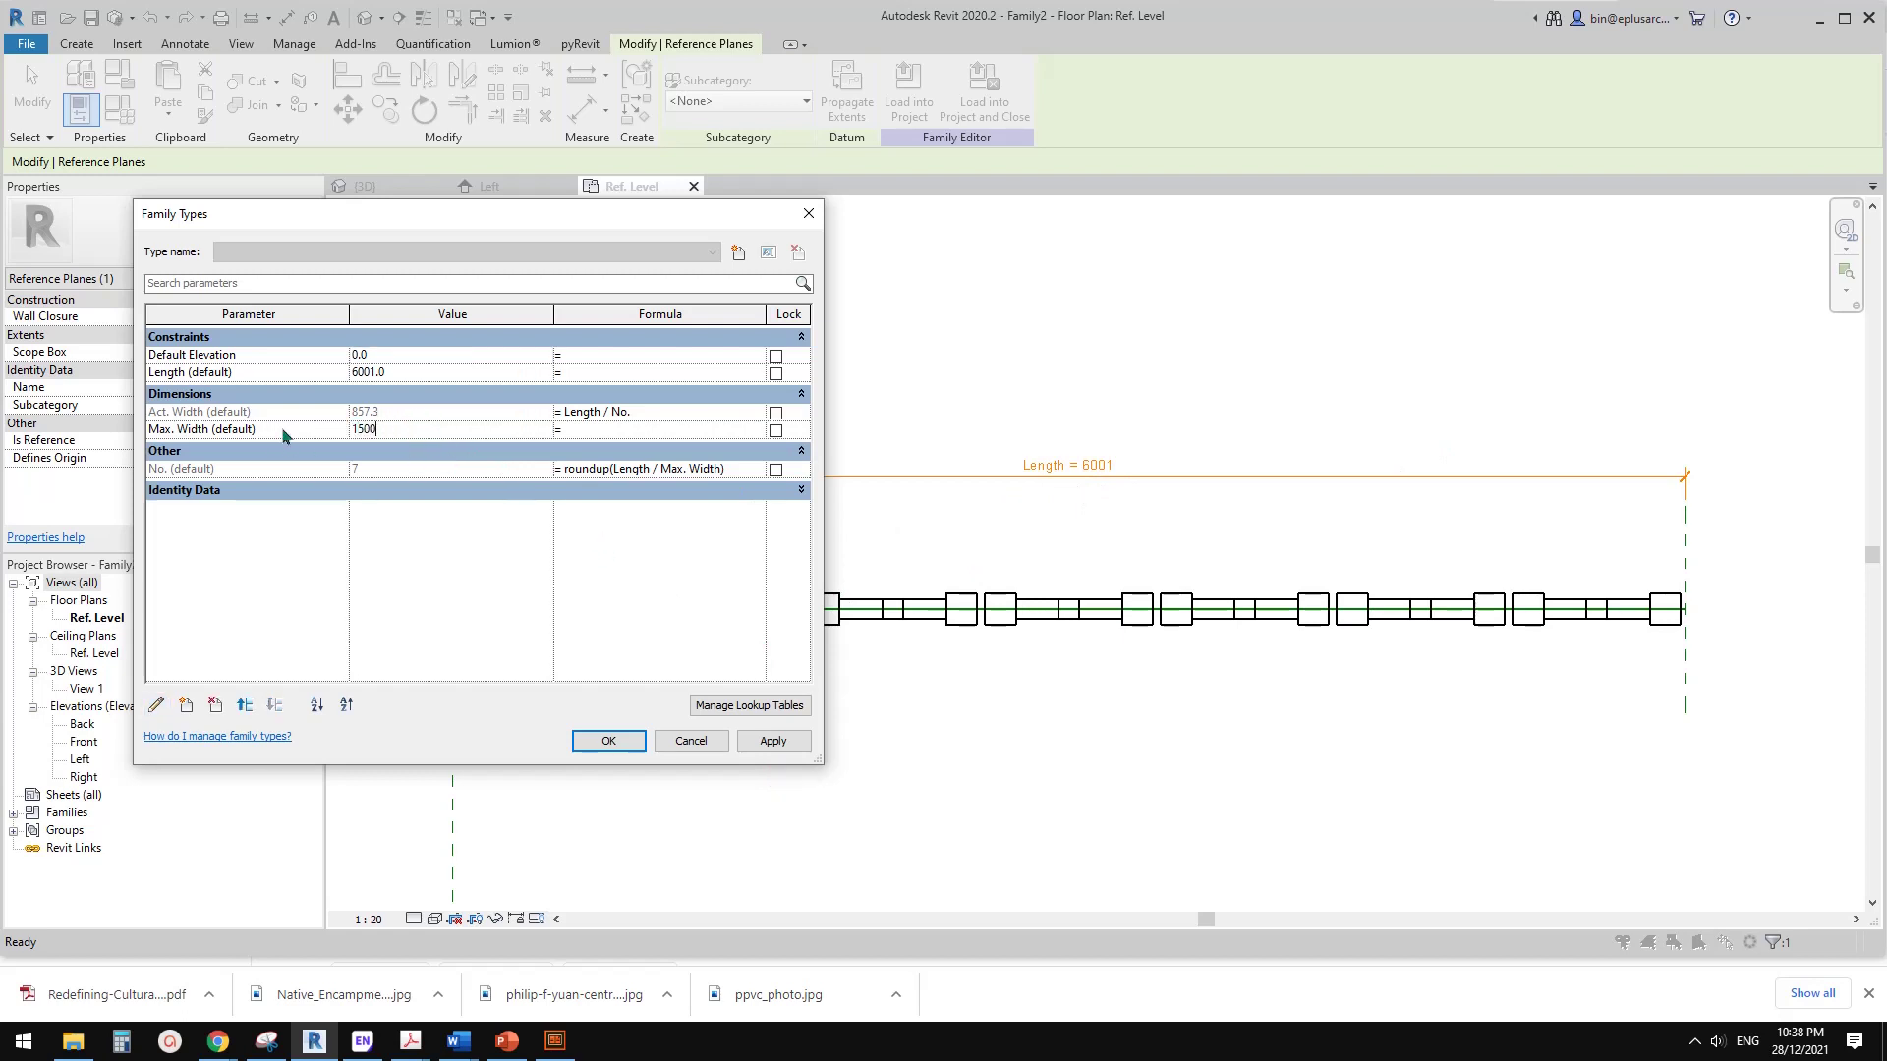
click(773, 741)
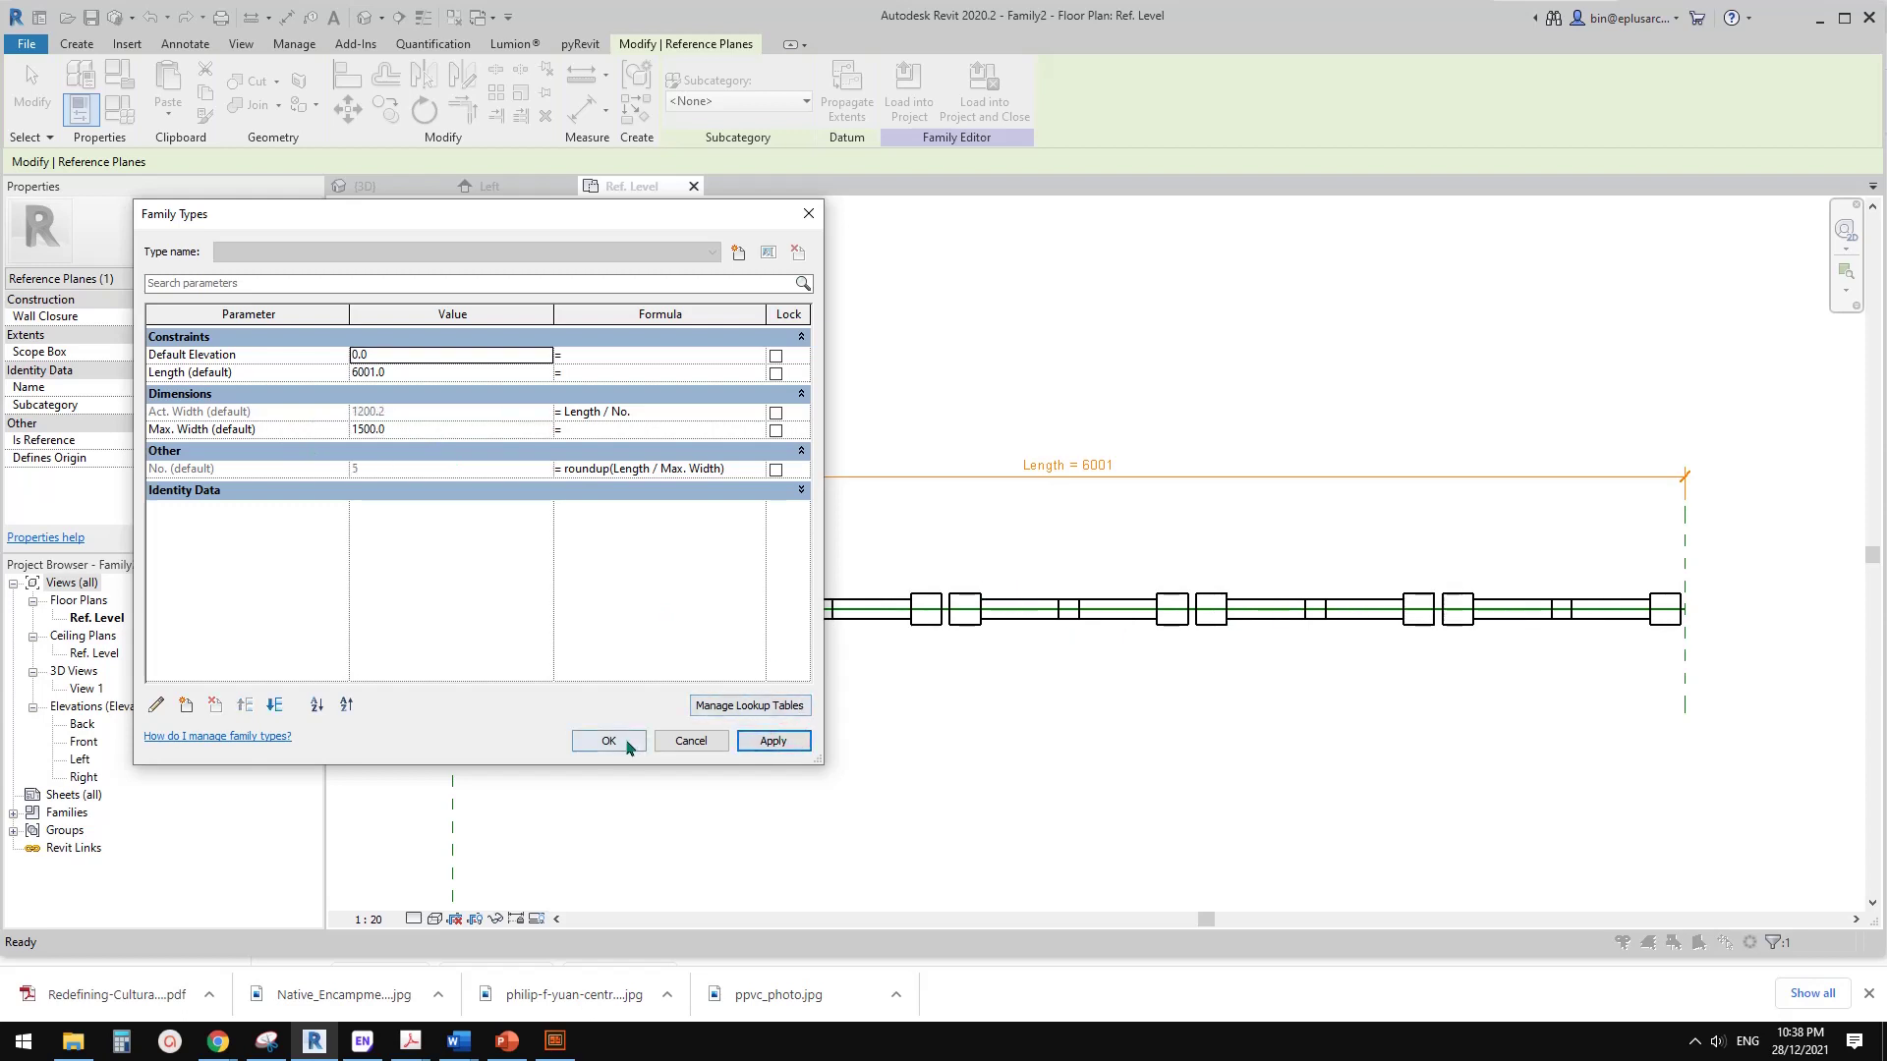
click(617, 740)
click(1115, 773)
middle_drag(1137, 702, 1112, 637)
shift+scroll(1032, 610, left, 2)
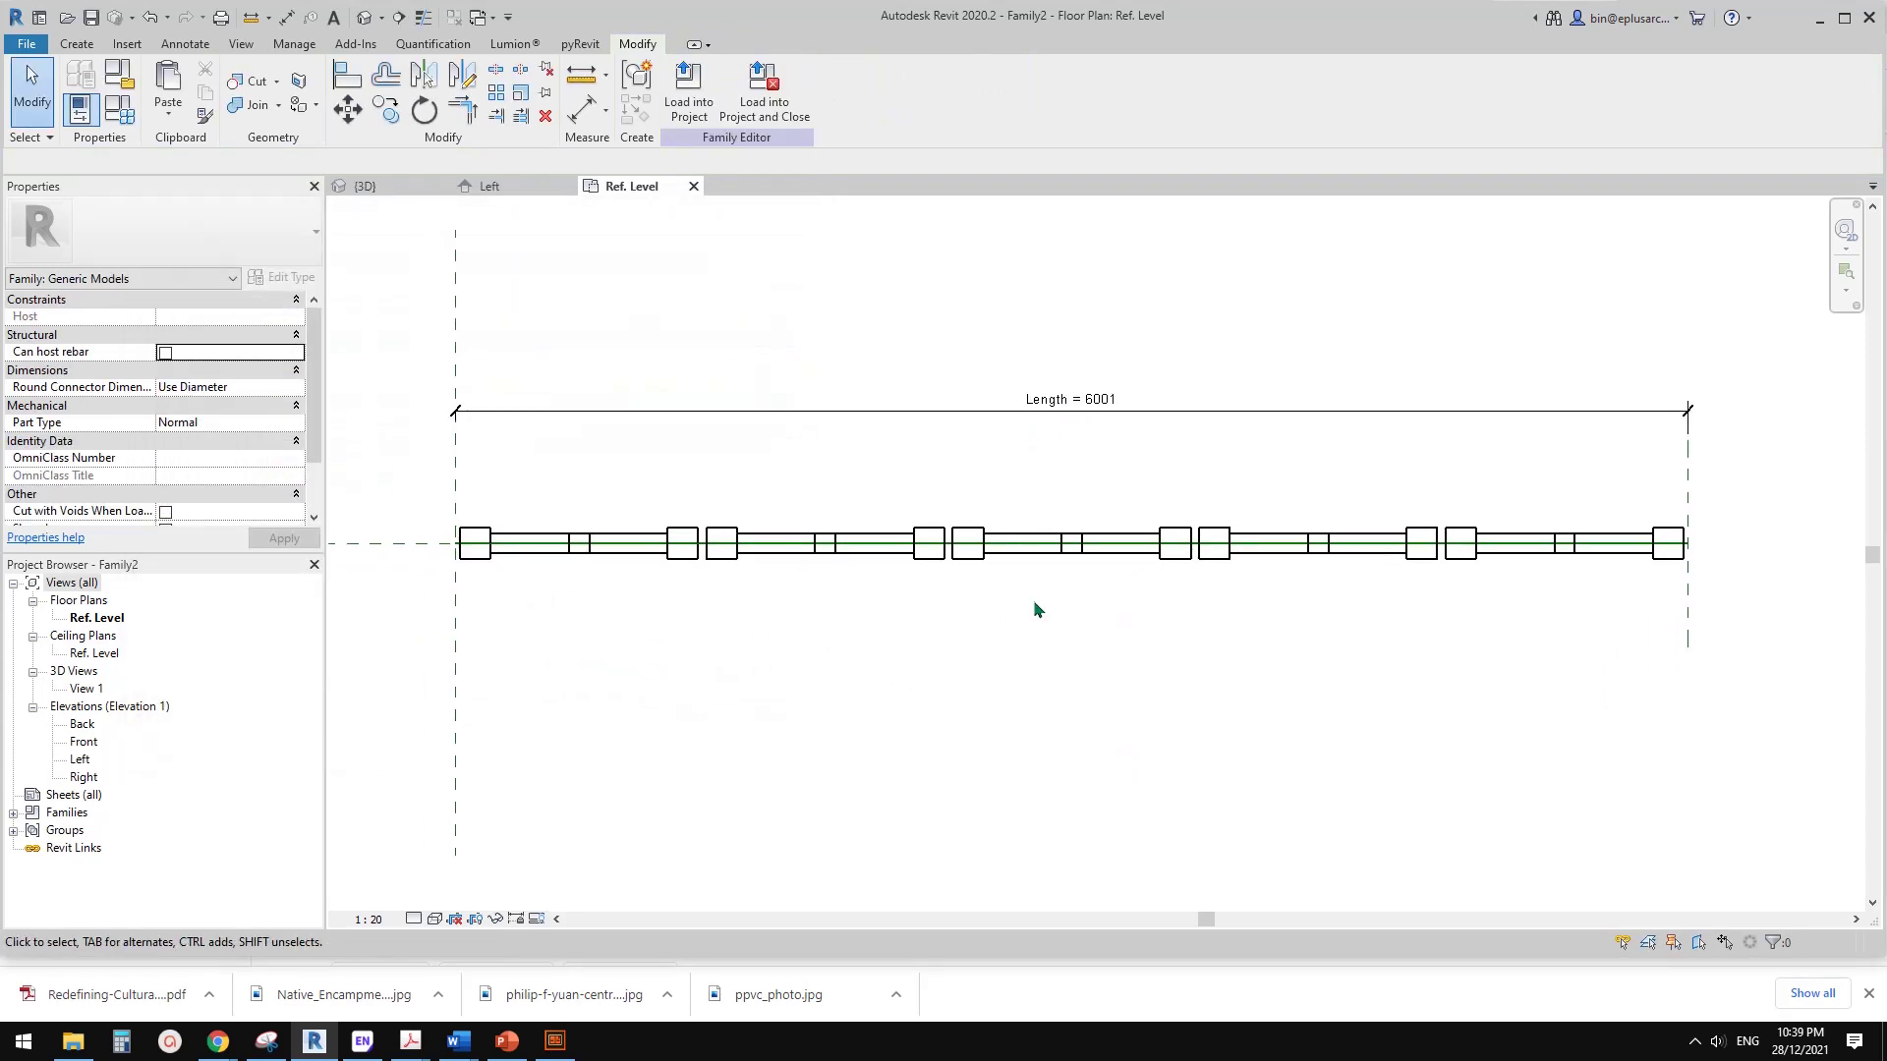
click(367, 18)
shift+middle_drag(863, 356, 981, 463)
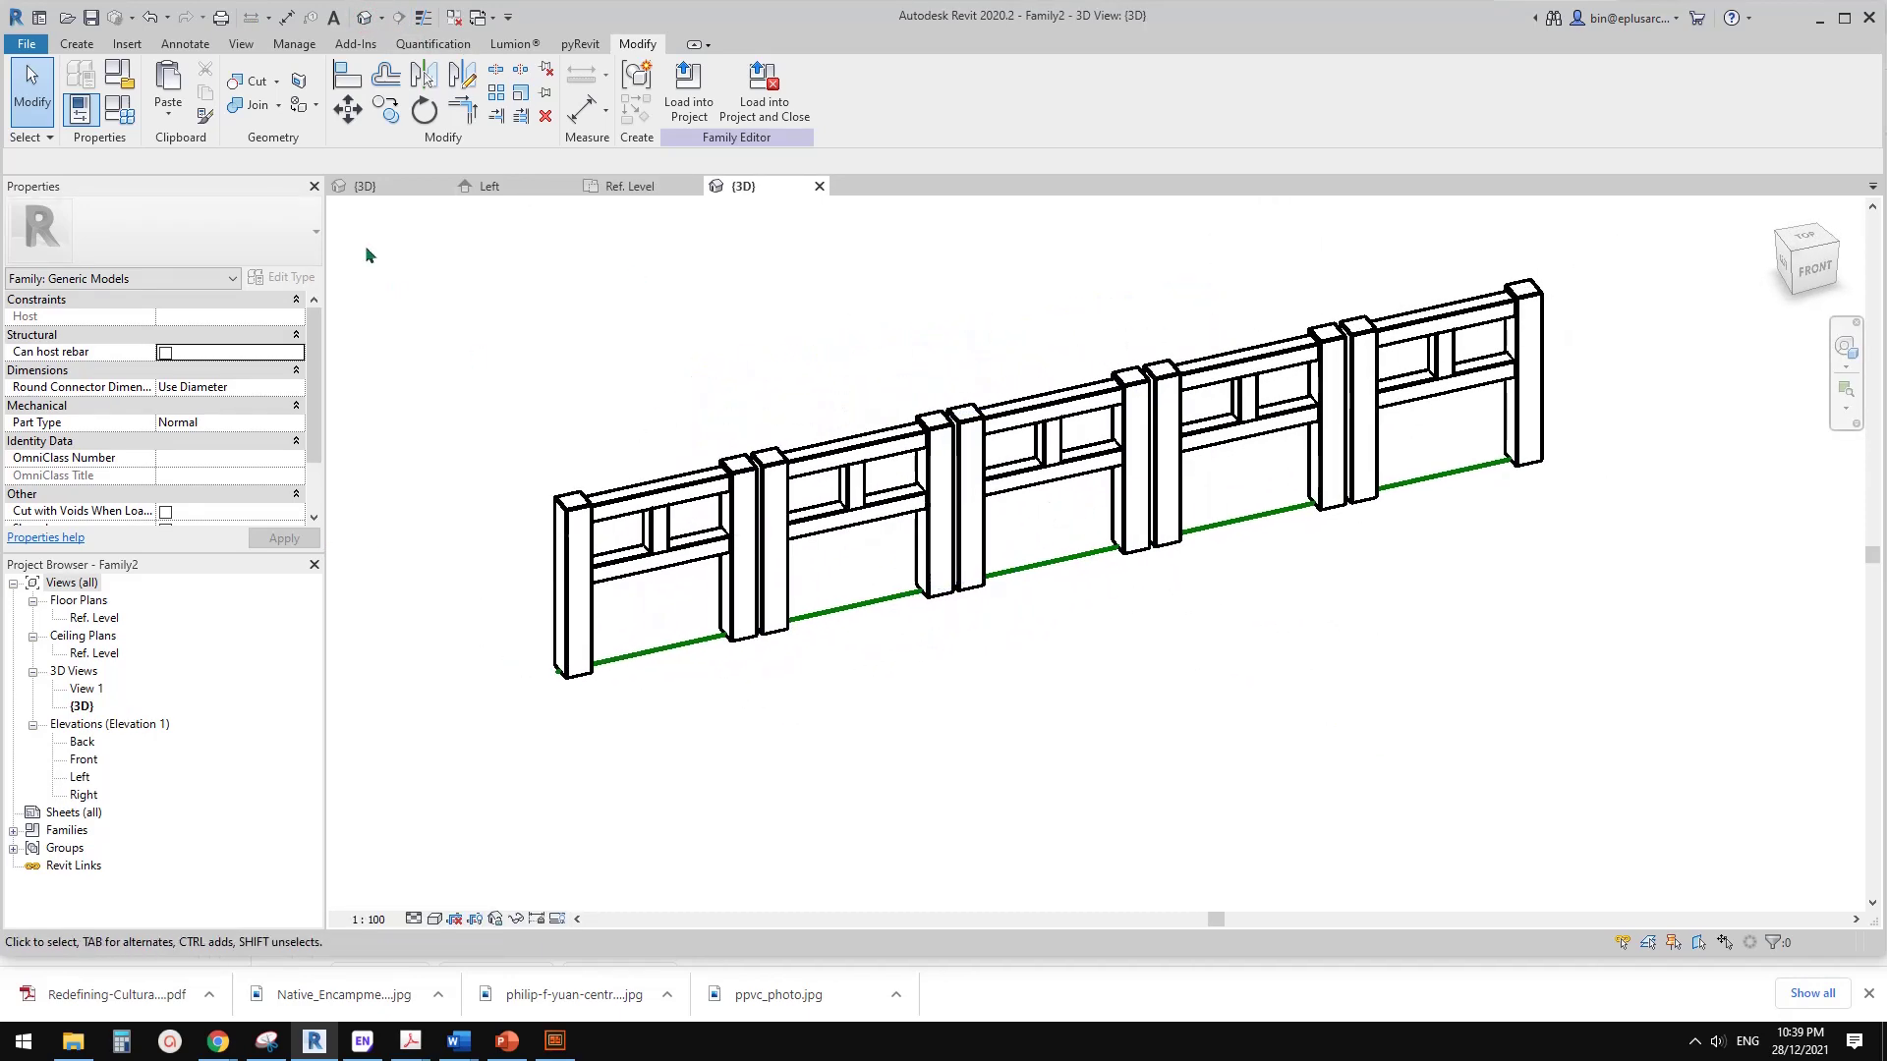
- Create a new project
click(26, 44)
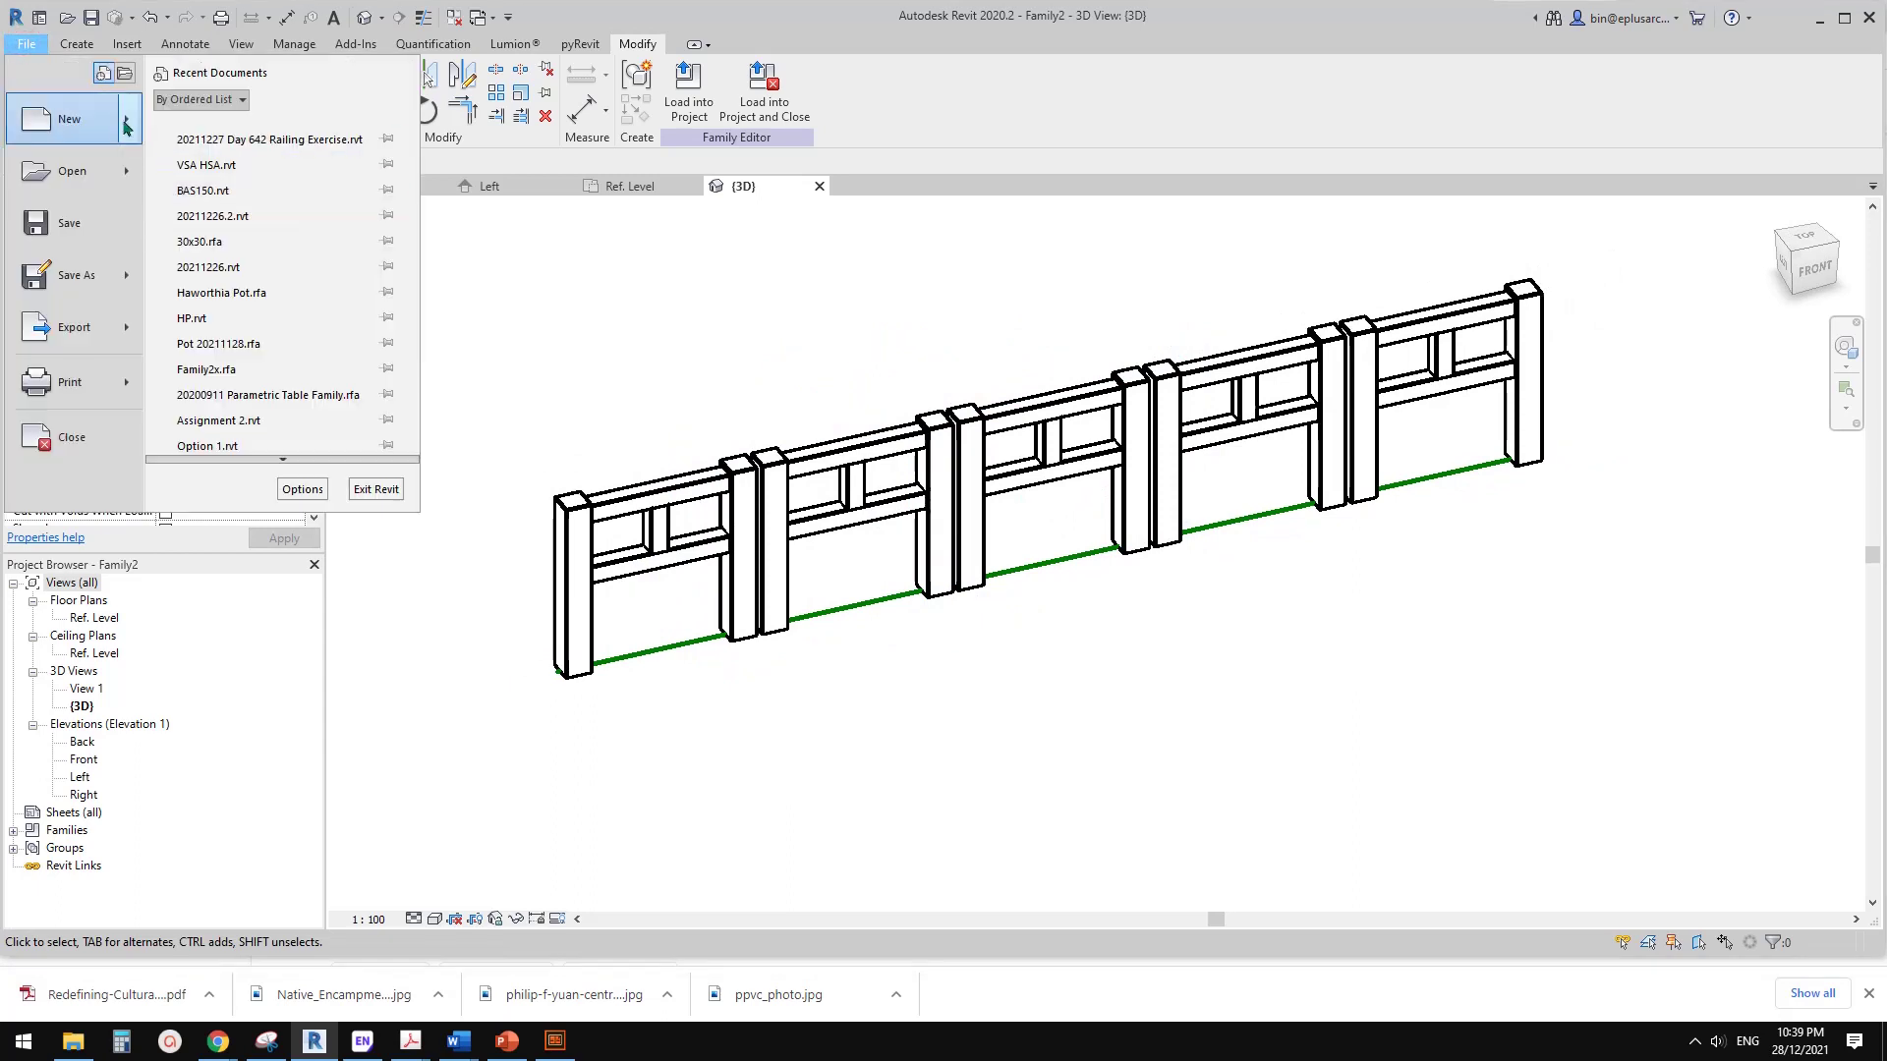
mouse_move(126, 126)
click(210, 120)
click(471, 310)
click(472, 341)
click(507, 418)
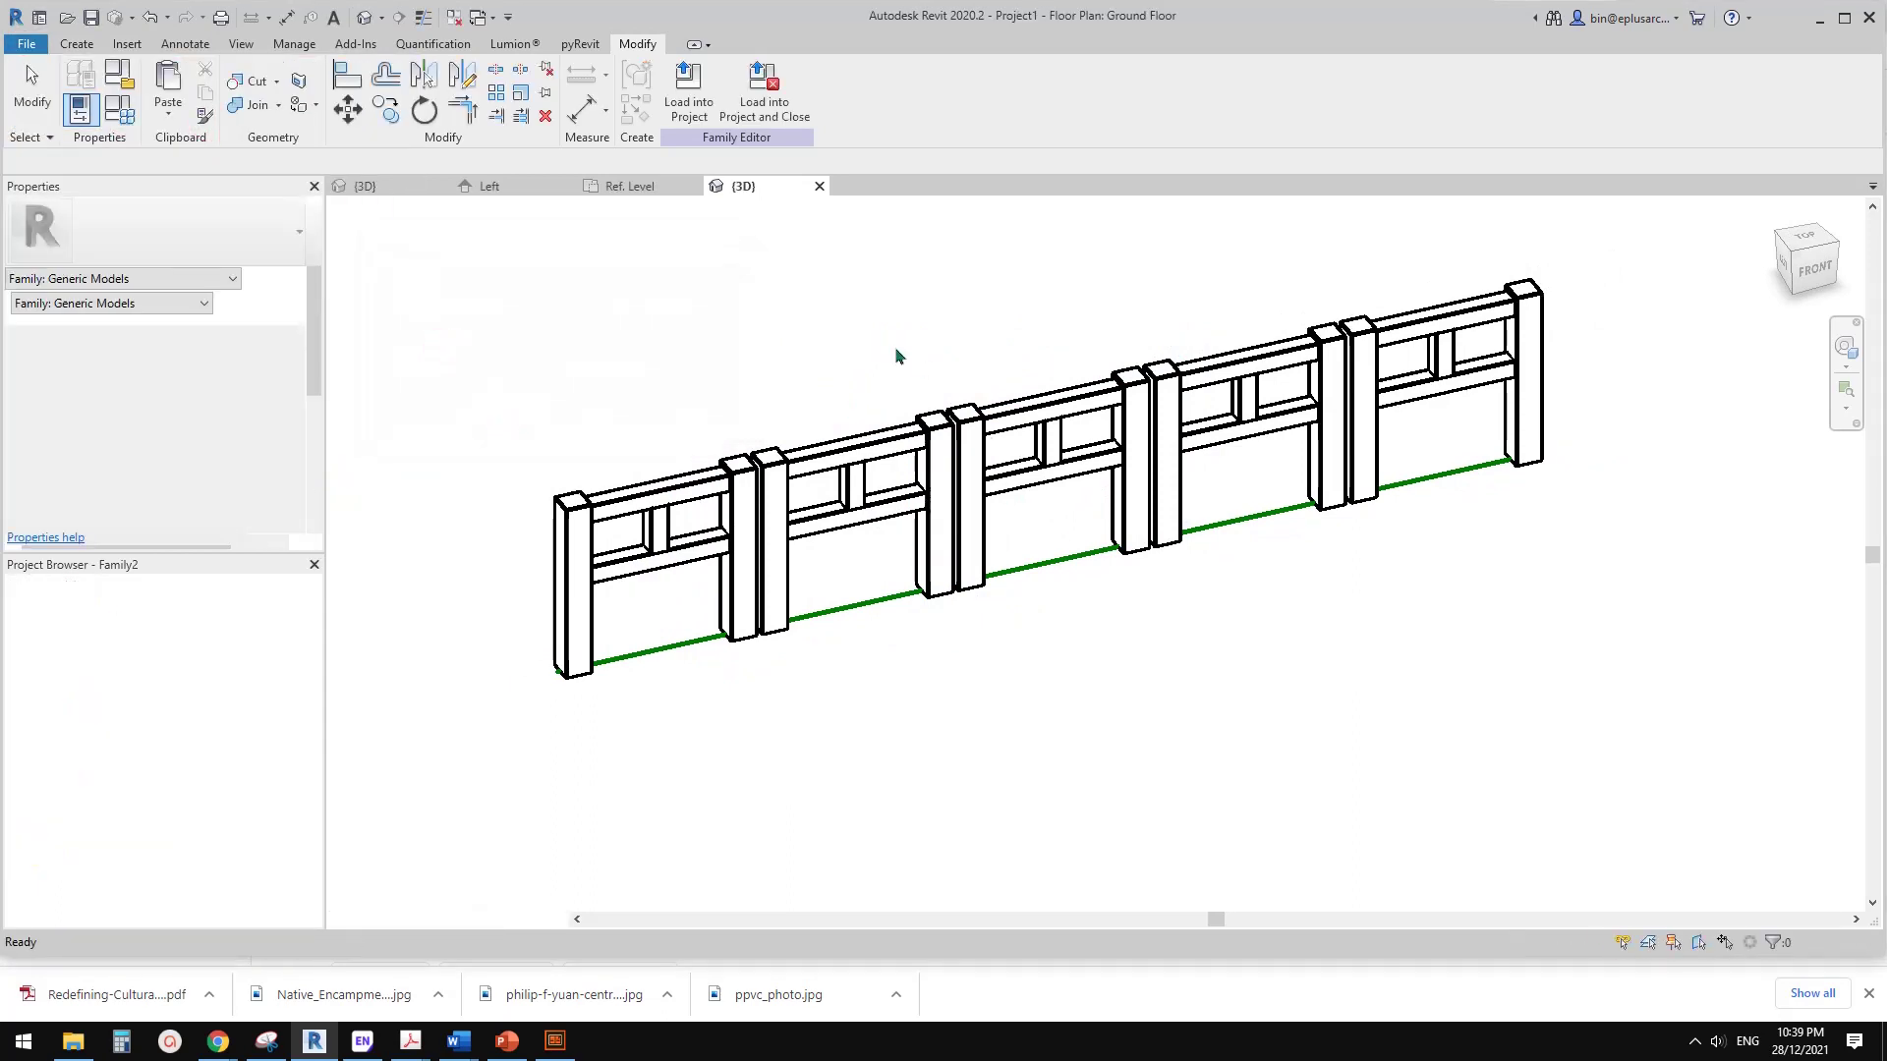
- Load the Family2 railing family from its family file into Project1
click(770, 191)
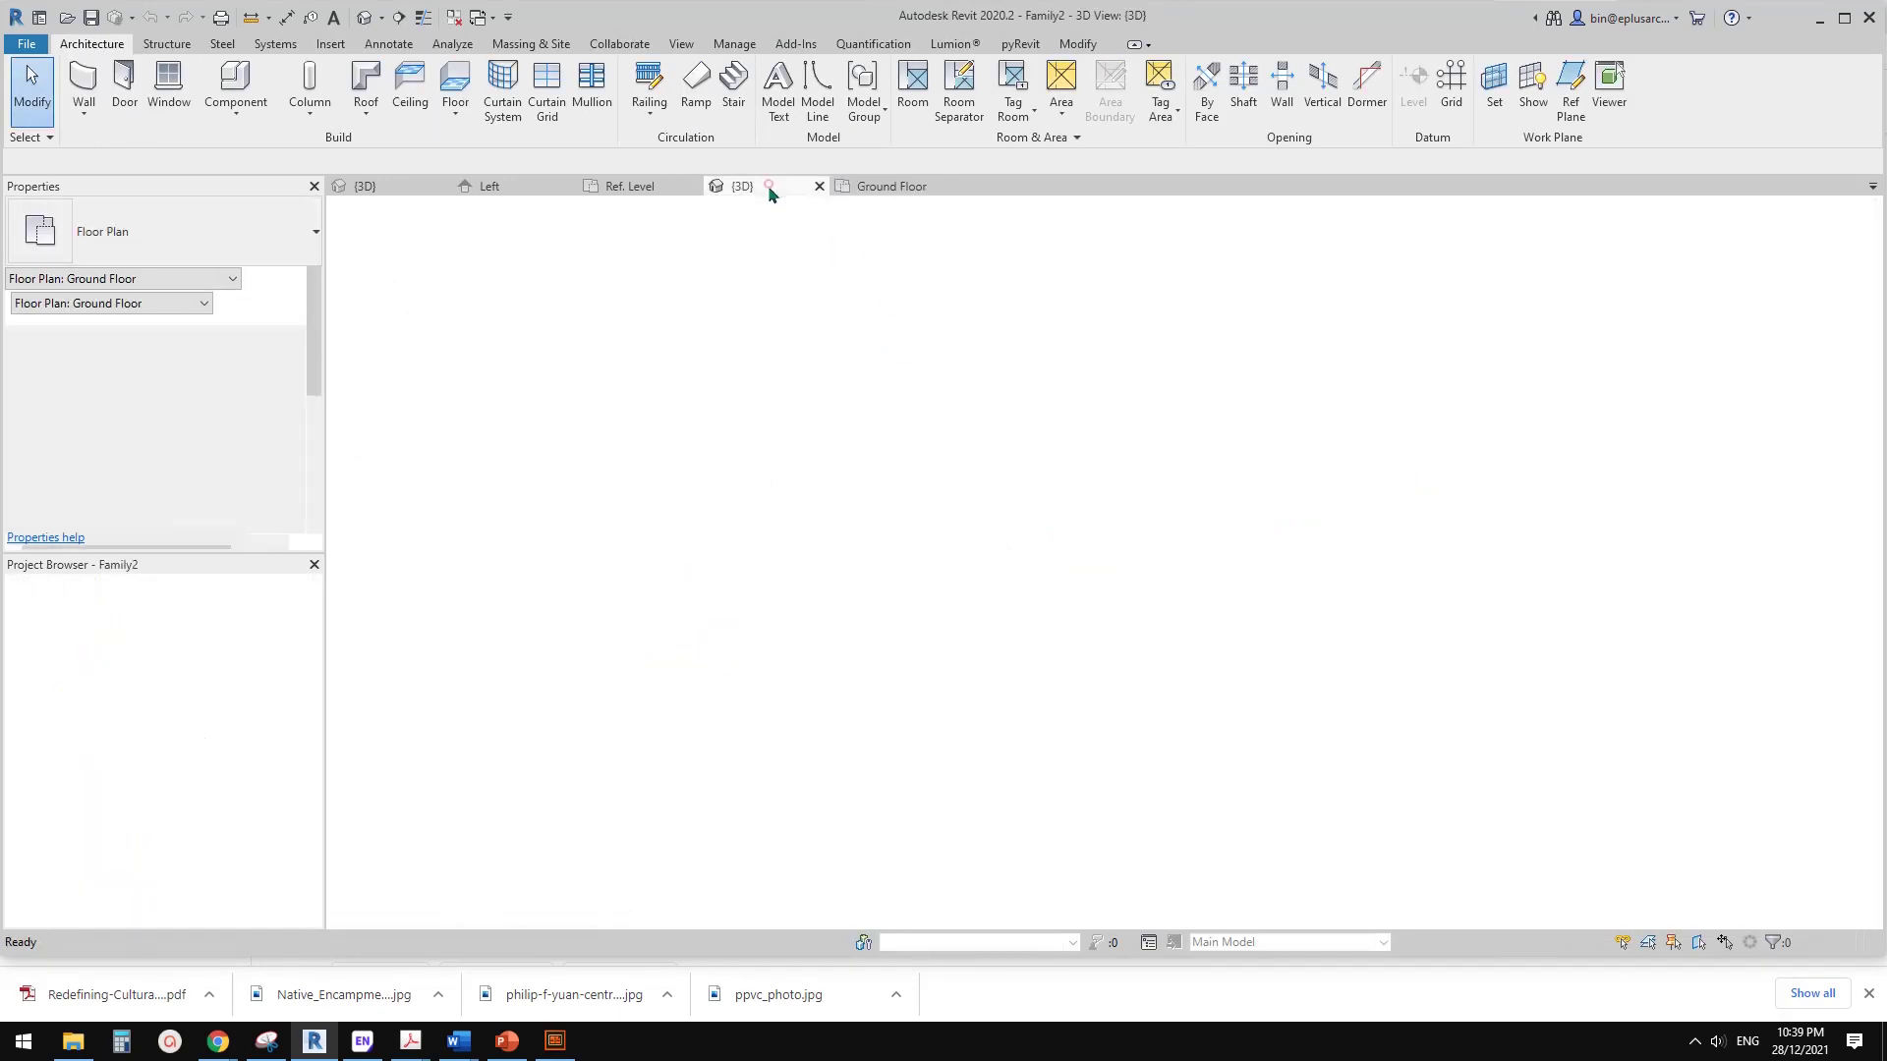
click(689, 94)
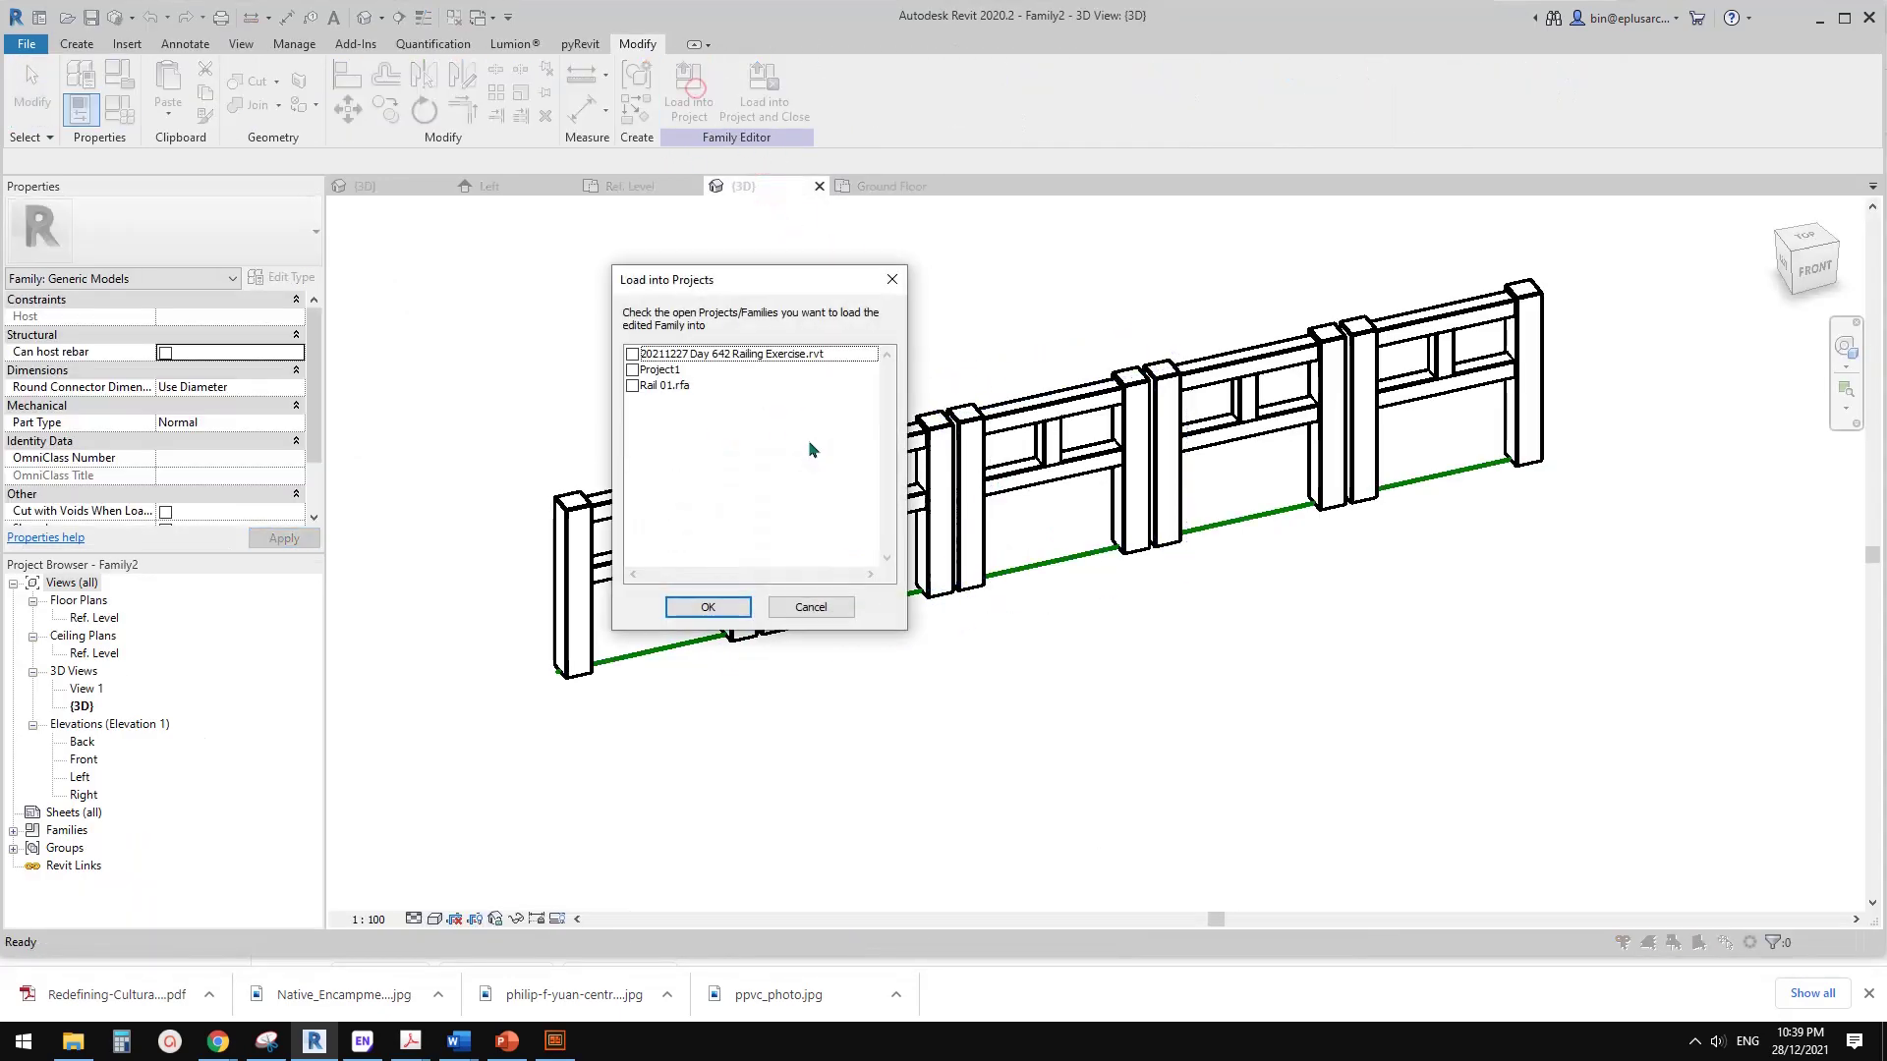
click(632, 369)
click(720, 605)
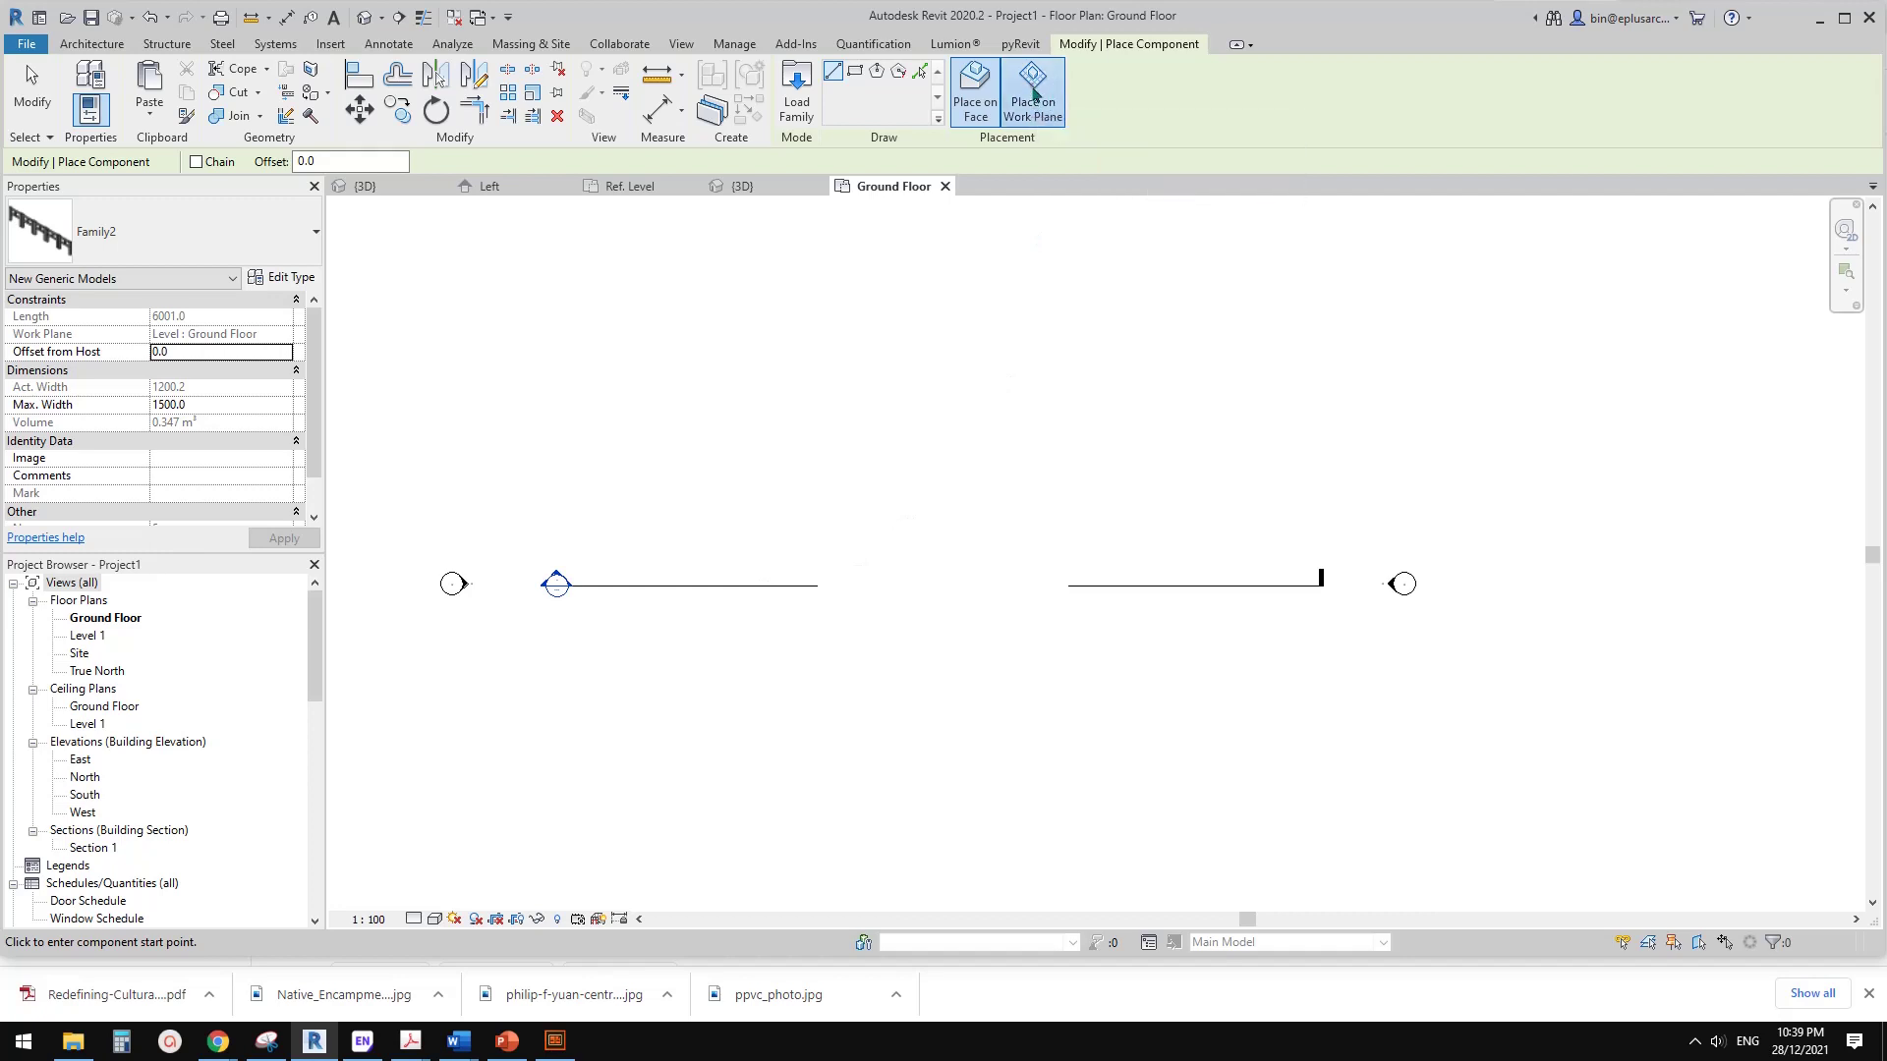
- Place two Family2 railings on the Ground Floor work plane, a near-horizontal one about 18700 mm long and a steeply slanted one about 7700 mm long
click(1033, 93)
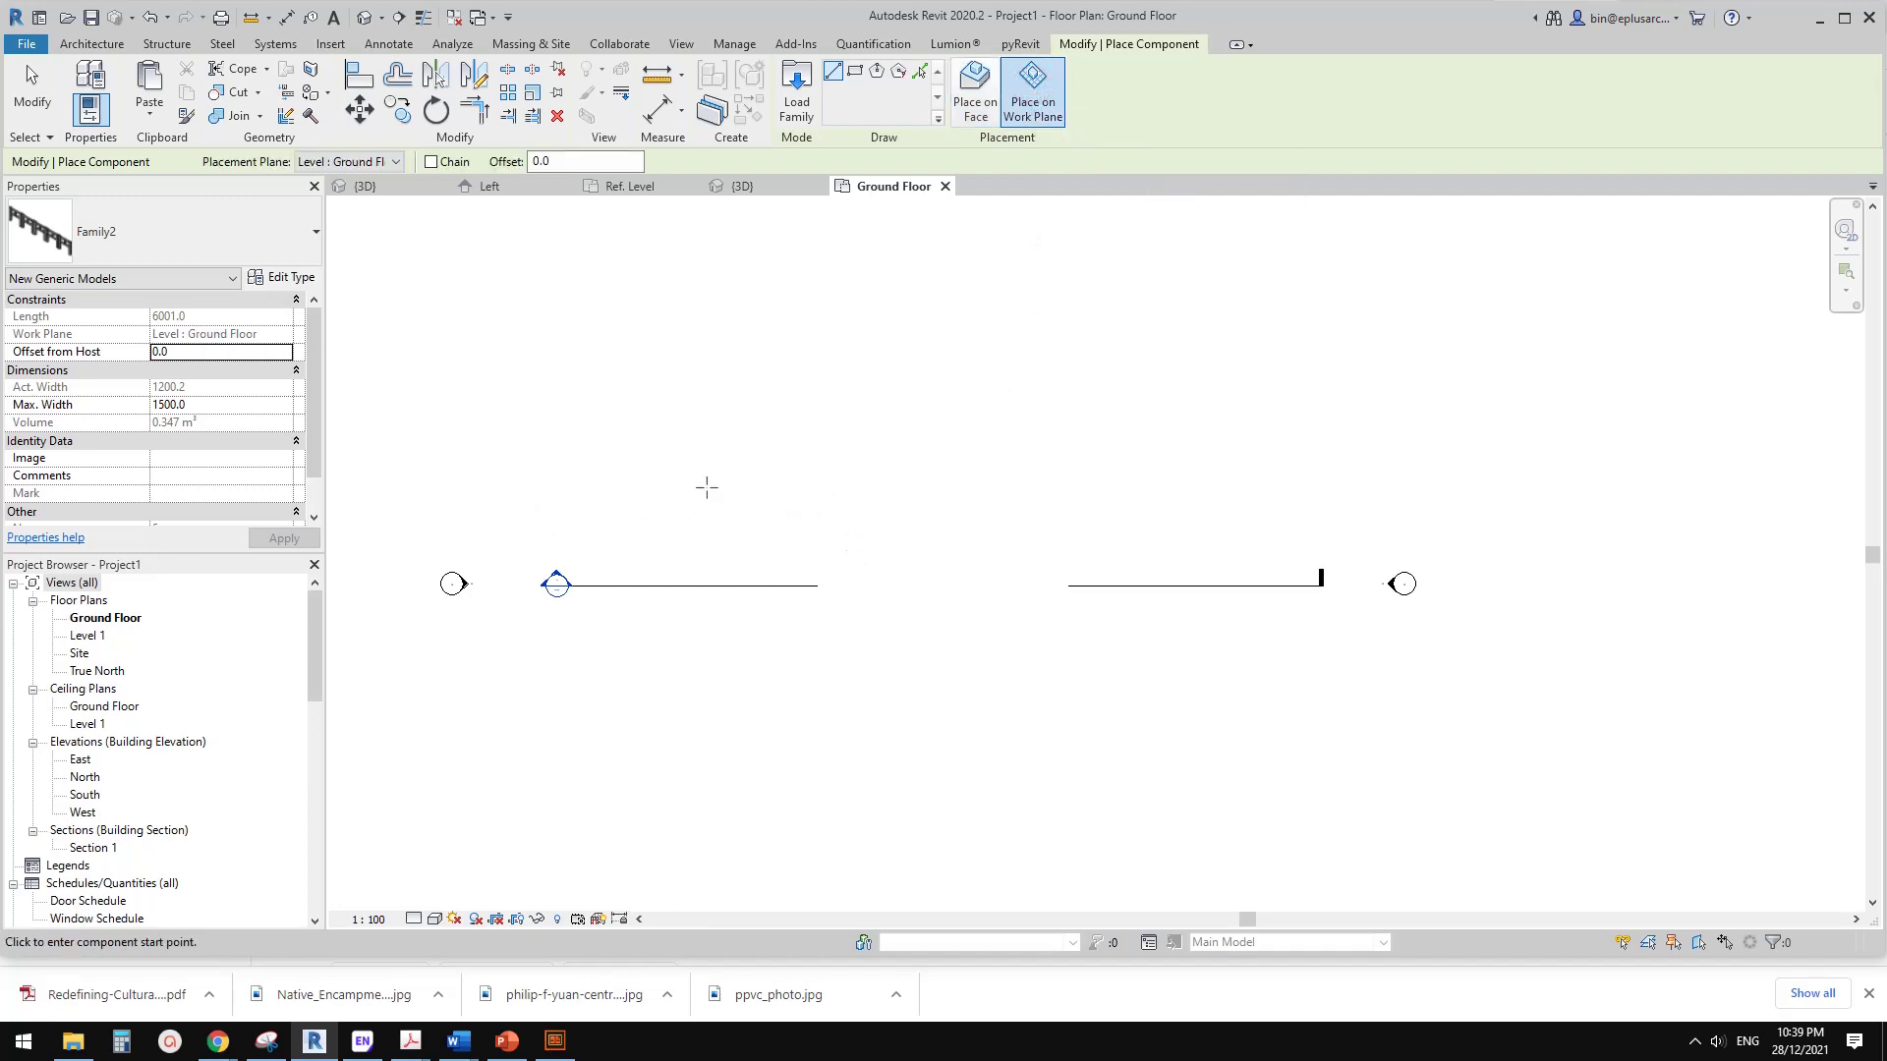
click(791, 524)
click(1142, 535)
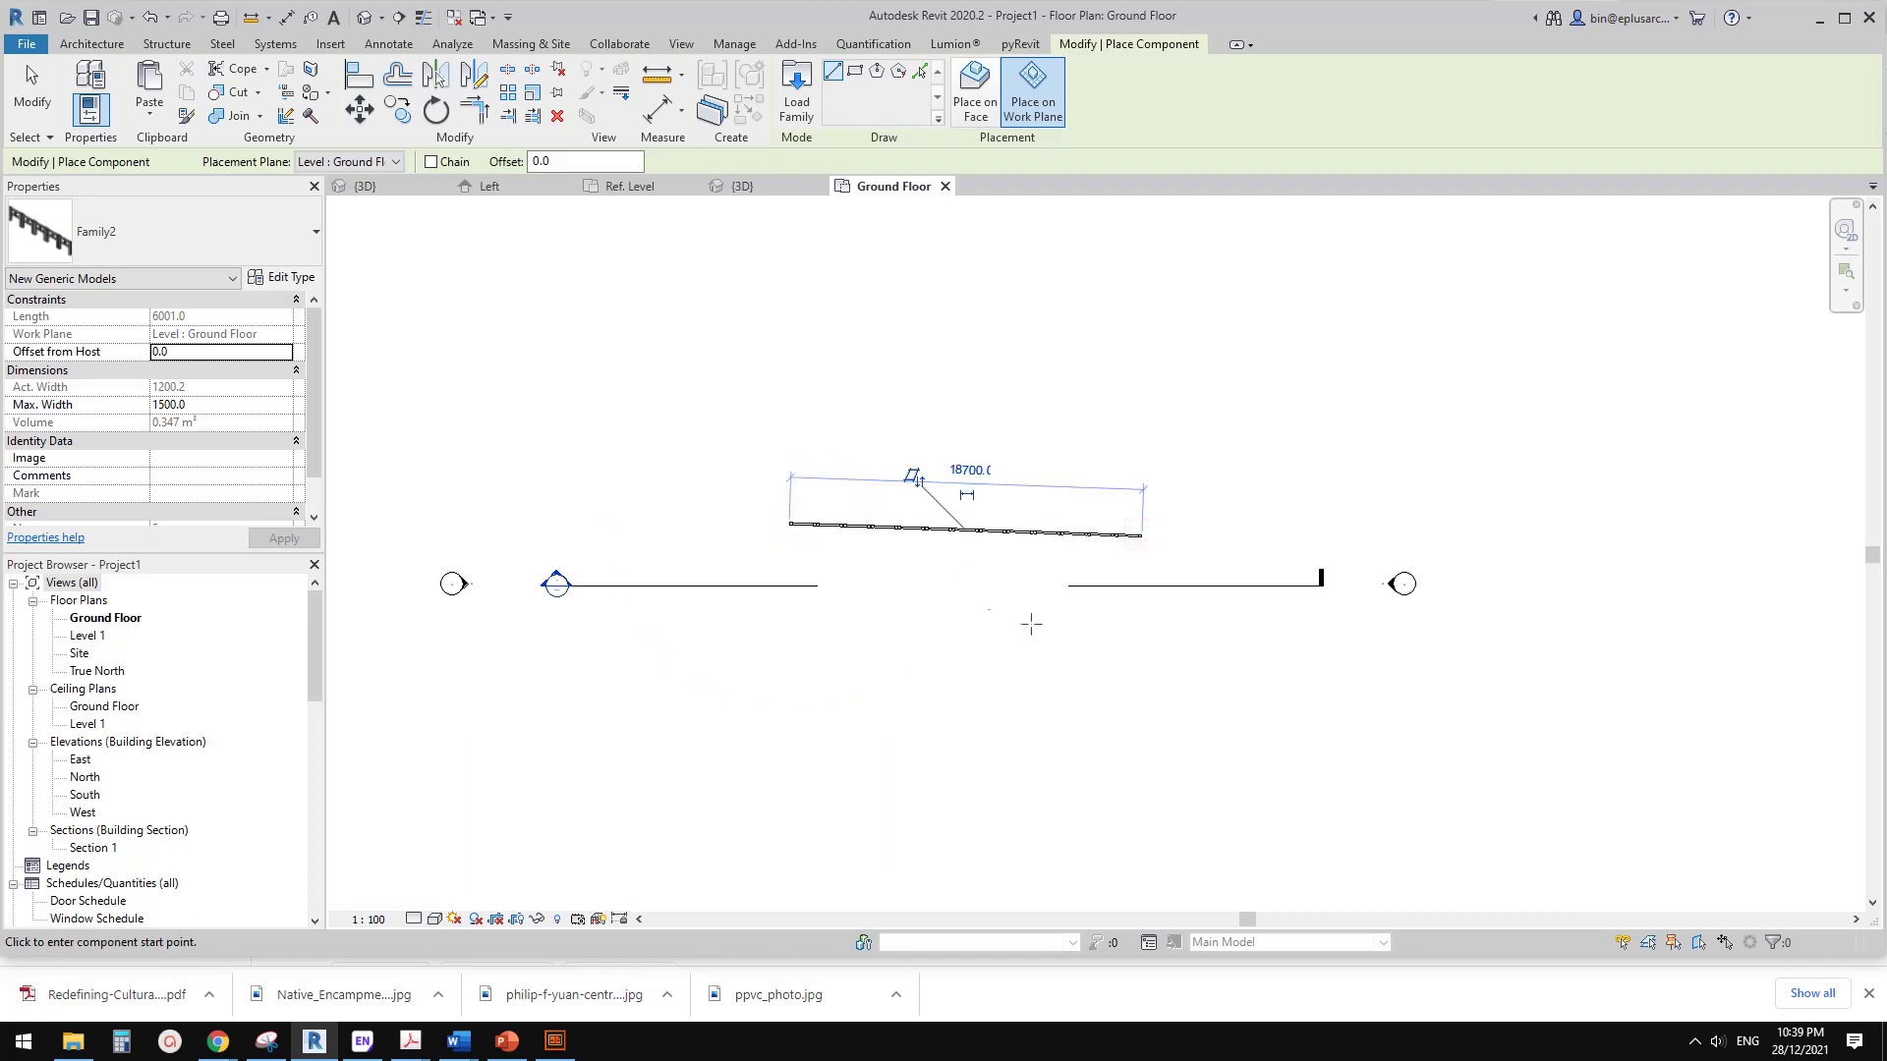
click(681, 534)
click(729, 400)
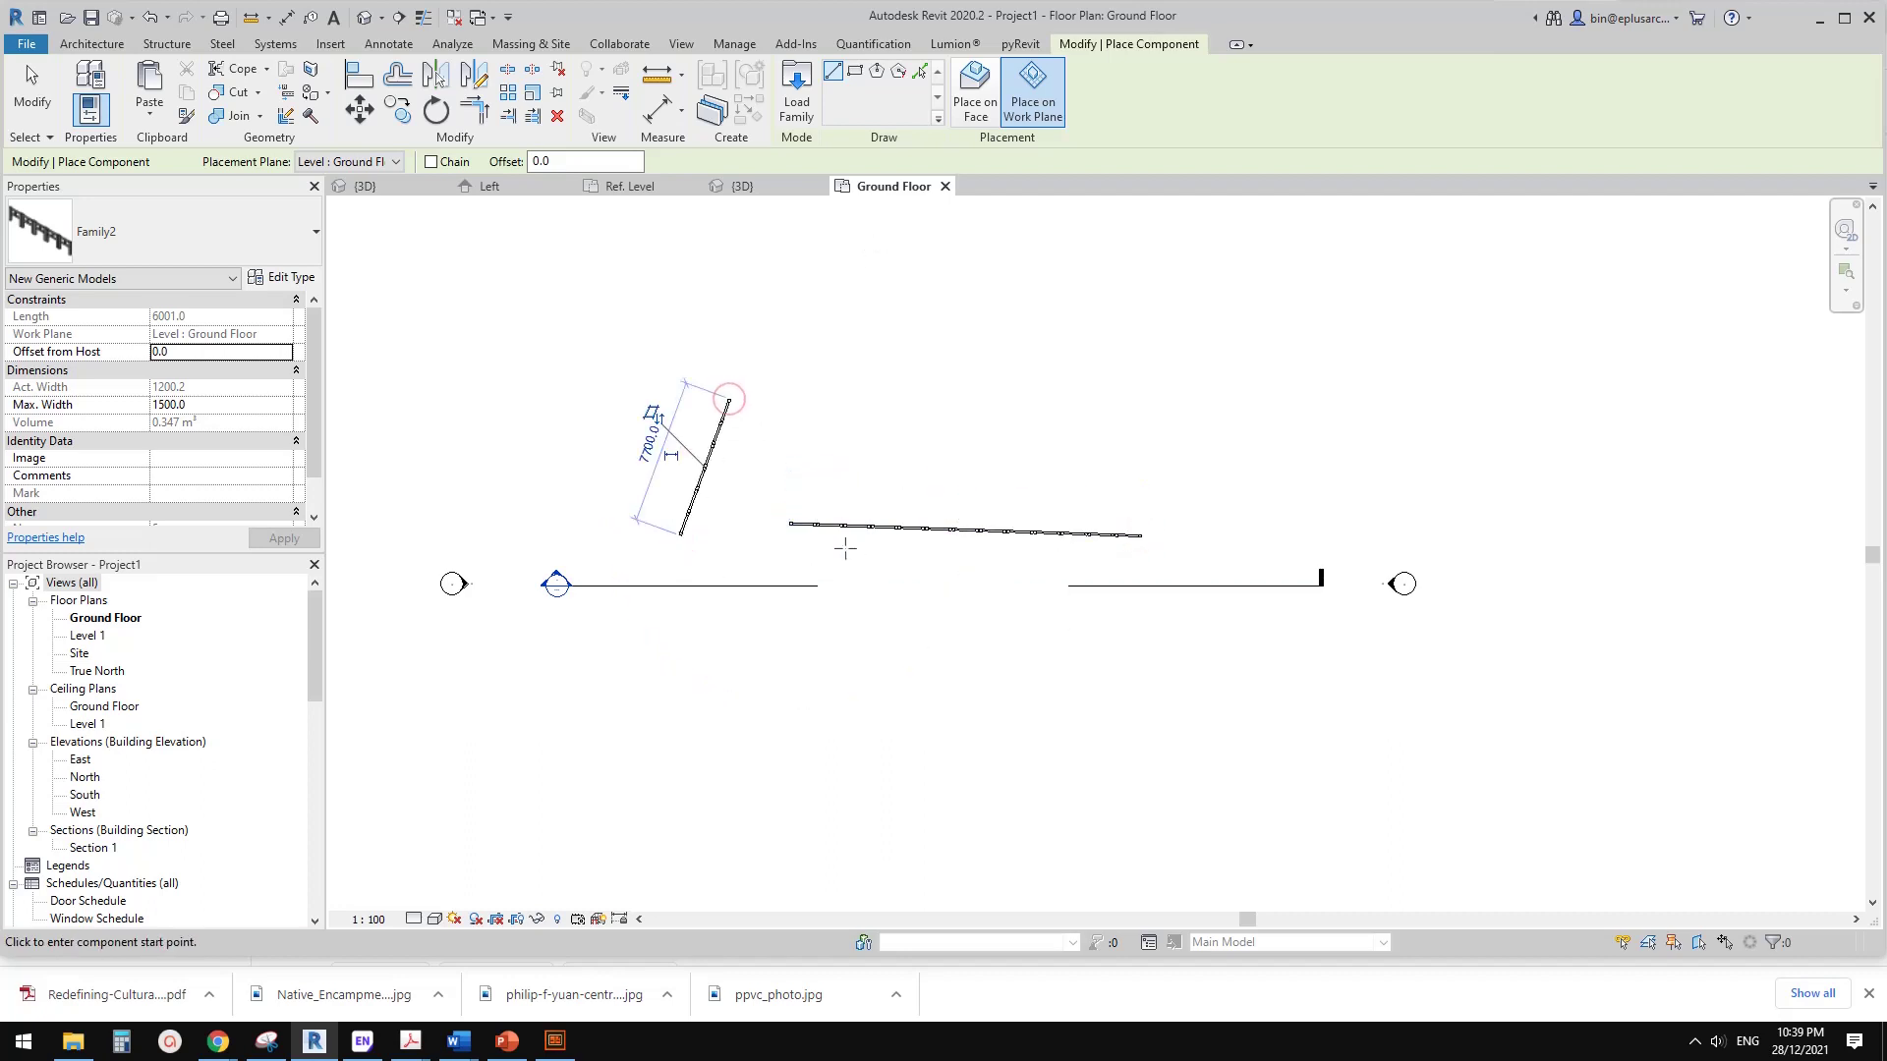
- In the project's 3D view, trim and extend the two railings to meet at a corner
click(366, 17)
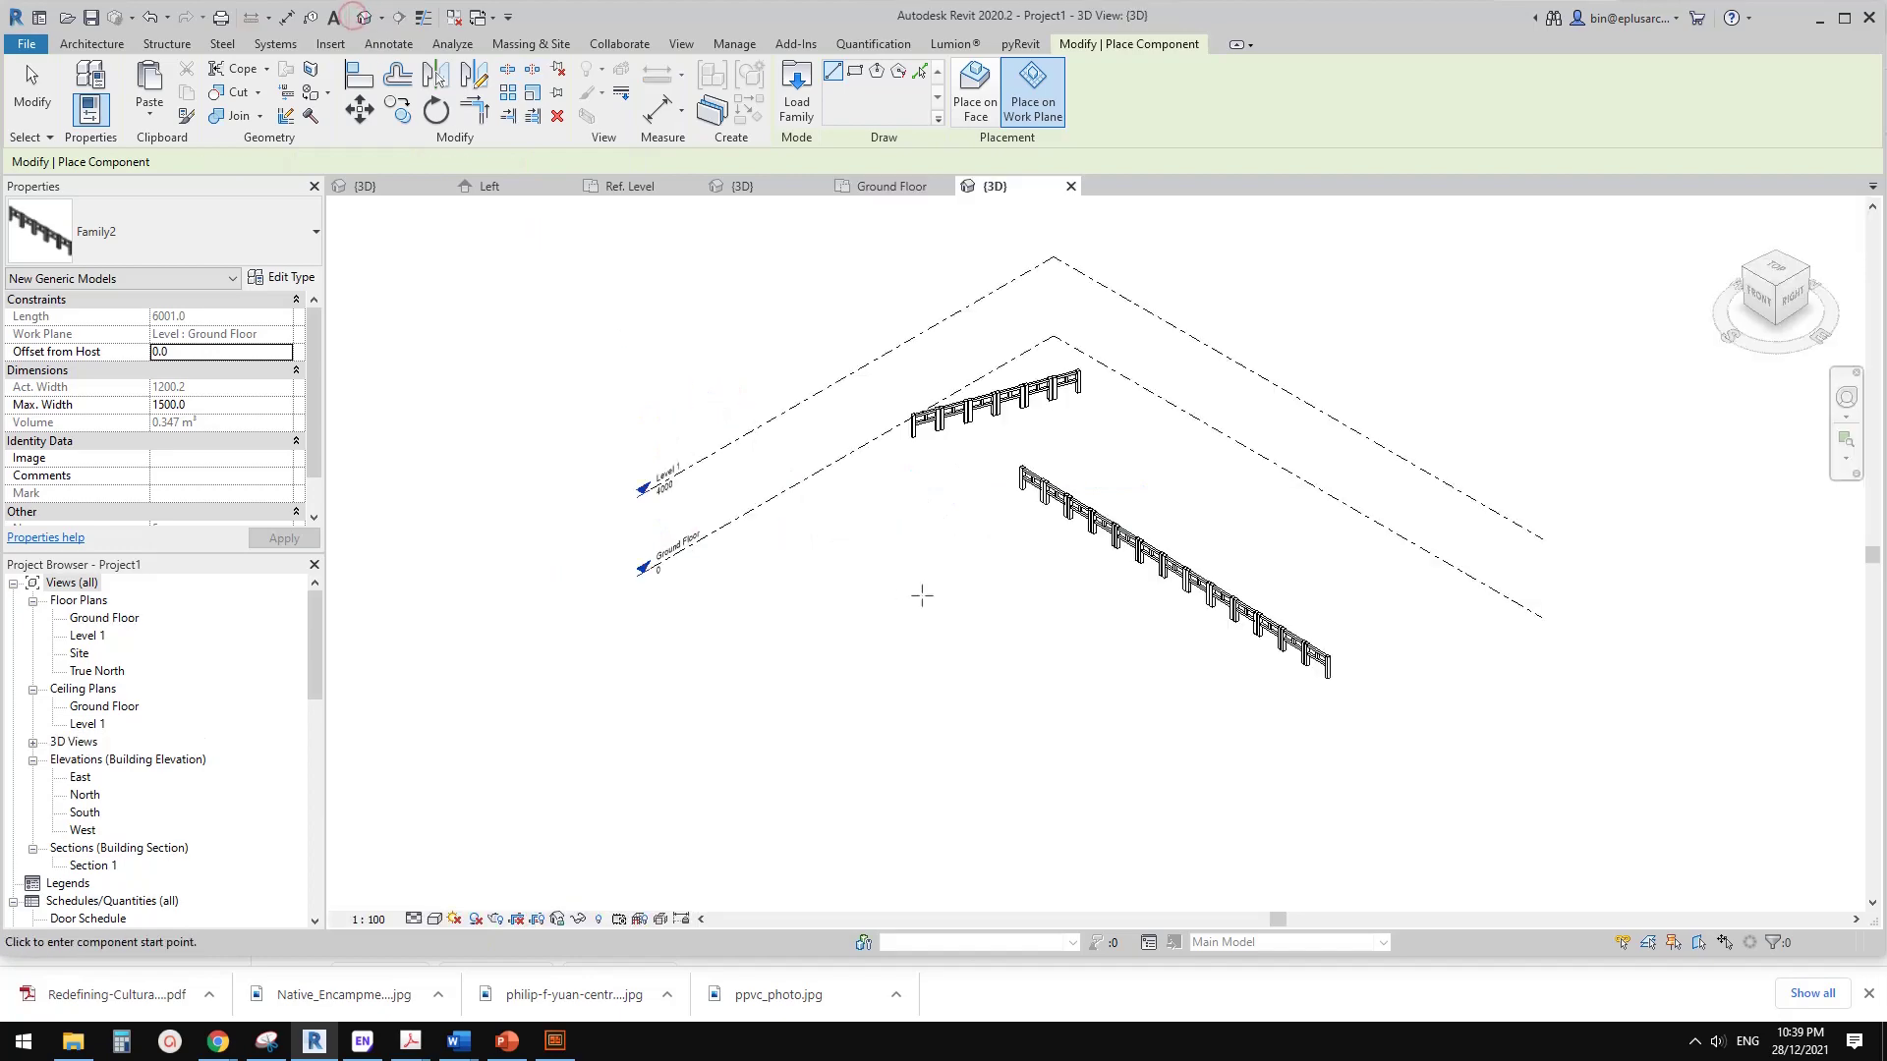
shift+middle_drag(919, 594, 1142, 523)
scroll(1142, 524, up, 2)
key(Escape)
key(t)
key(r)
click(1051, 489)
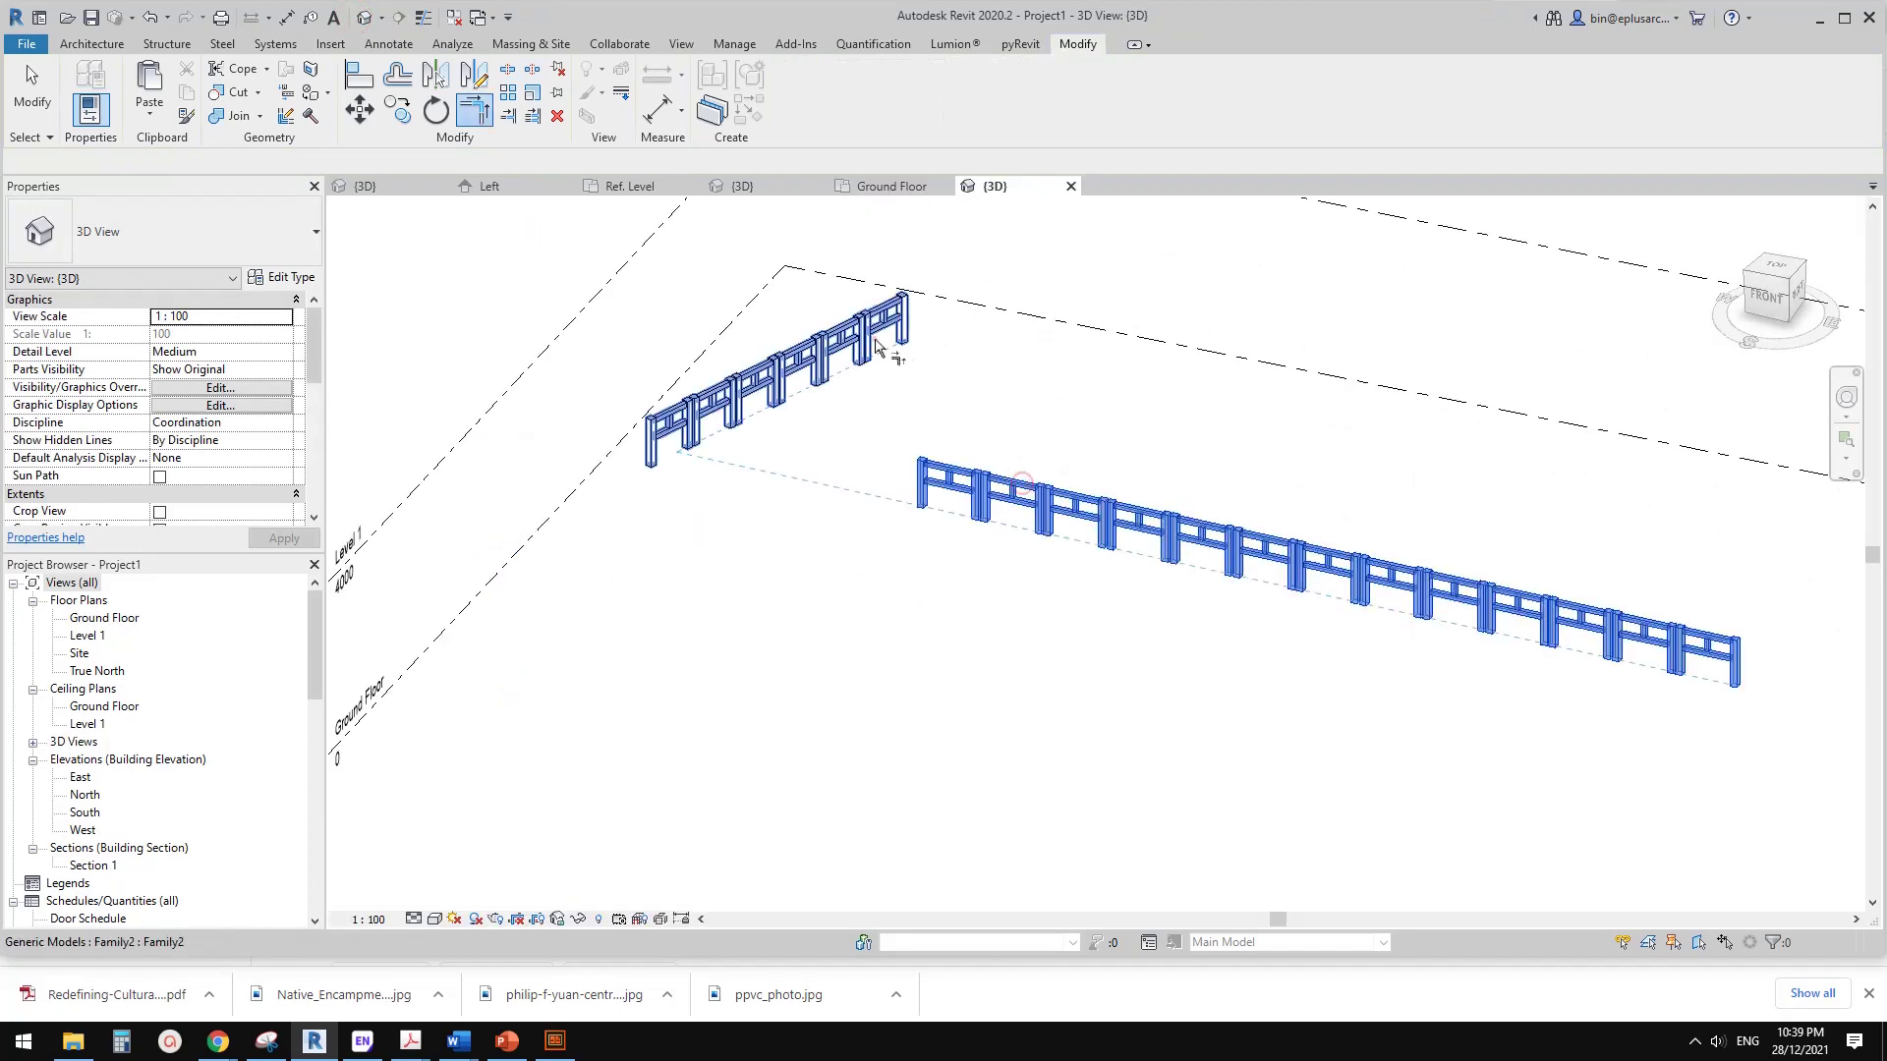
click(935, 354)
key(Escape)
- Examine the posts at the corner where the two railings meet and the long railing's panel spacing
click(1298, 555)
shift+middle_drag(1298, 555, 1334, 418)
shift+middle_drag(1127, 389, 1132, 579)
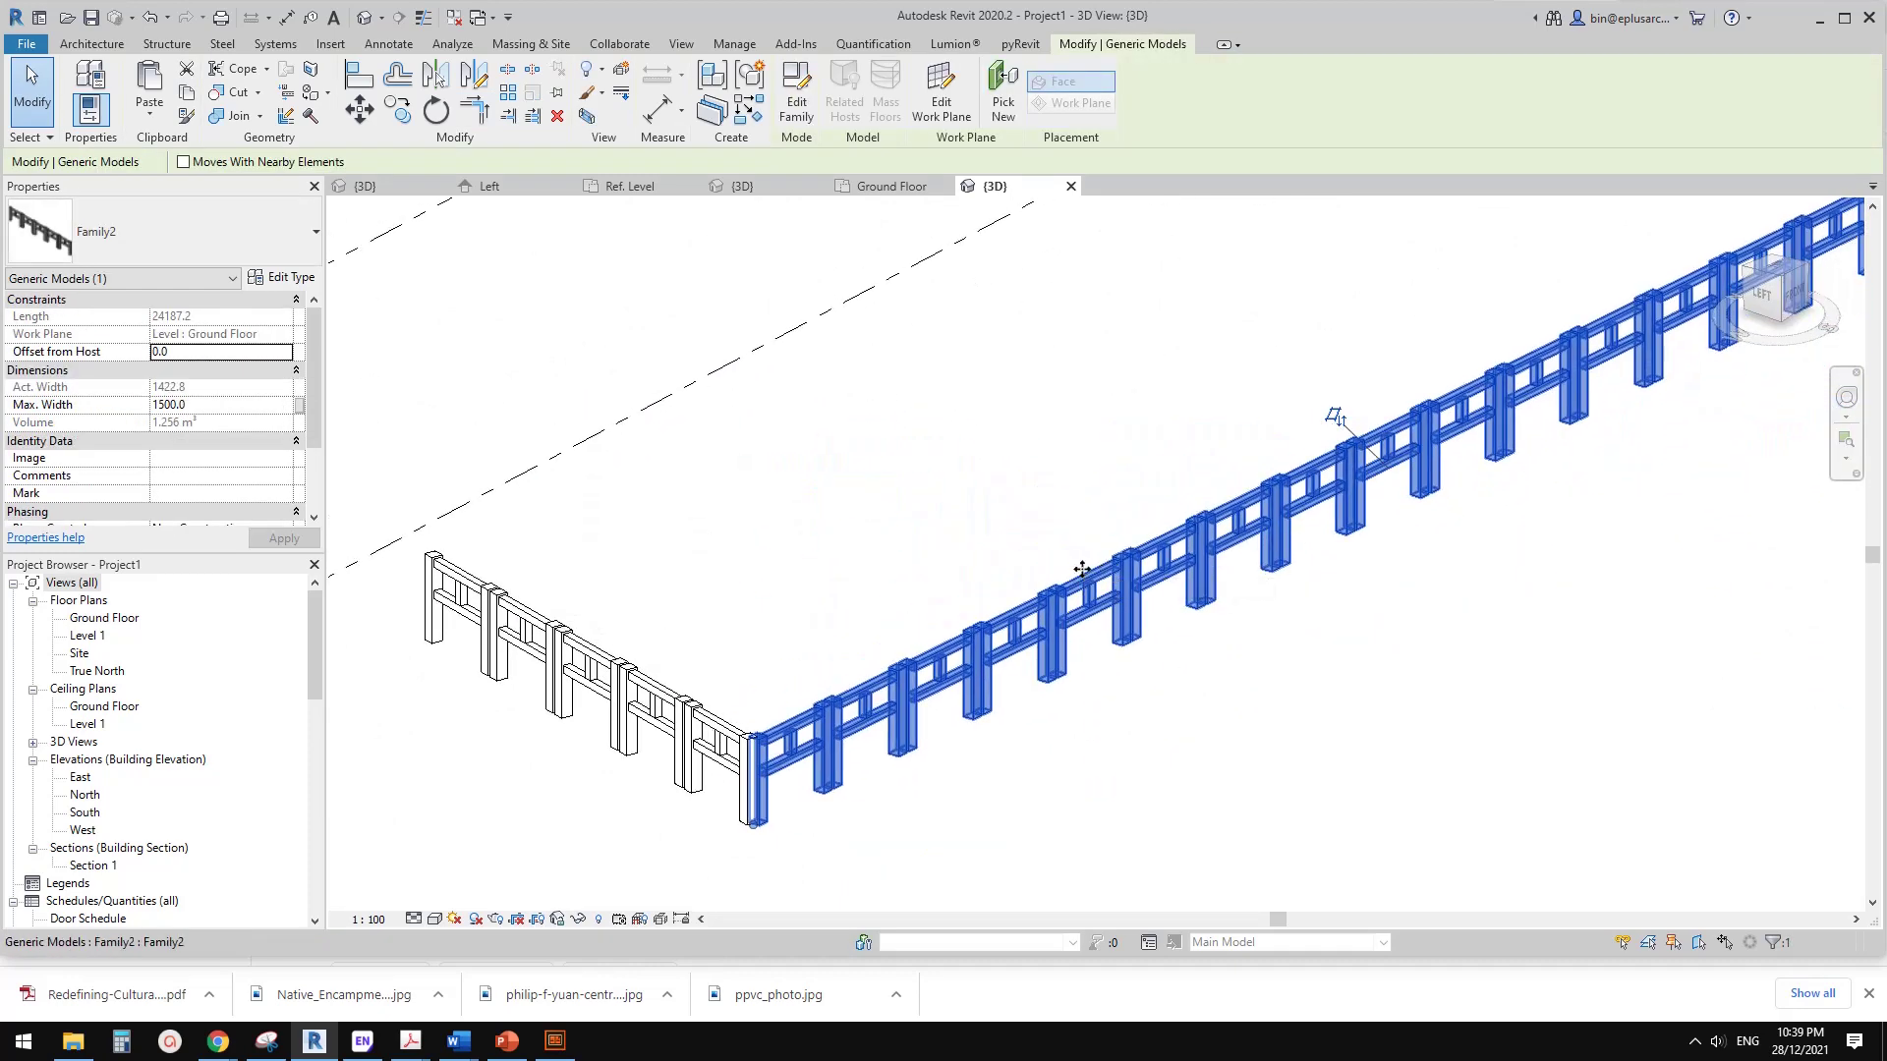
scroll(1082, 570, up, 4)
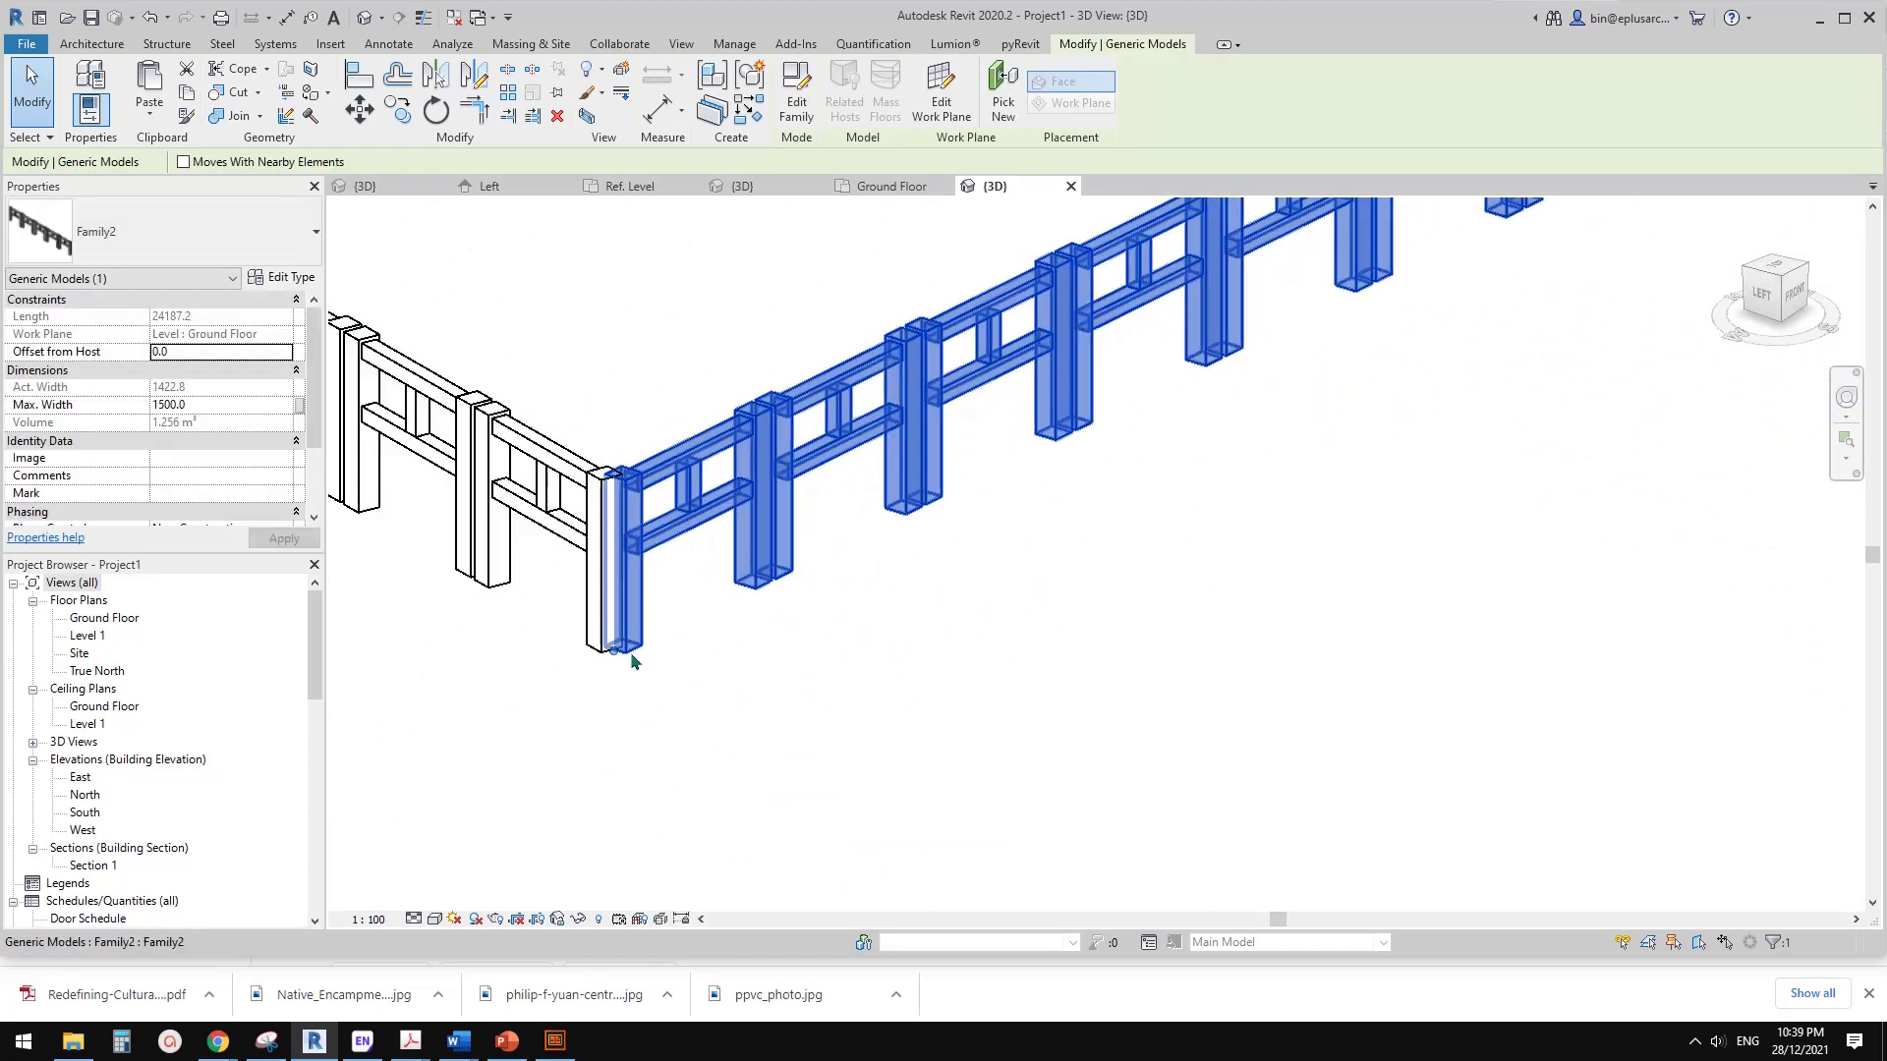
scroll(932, 476, down, 2)
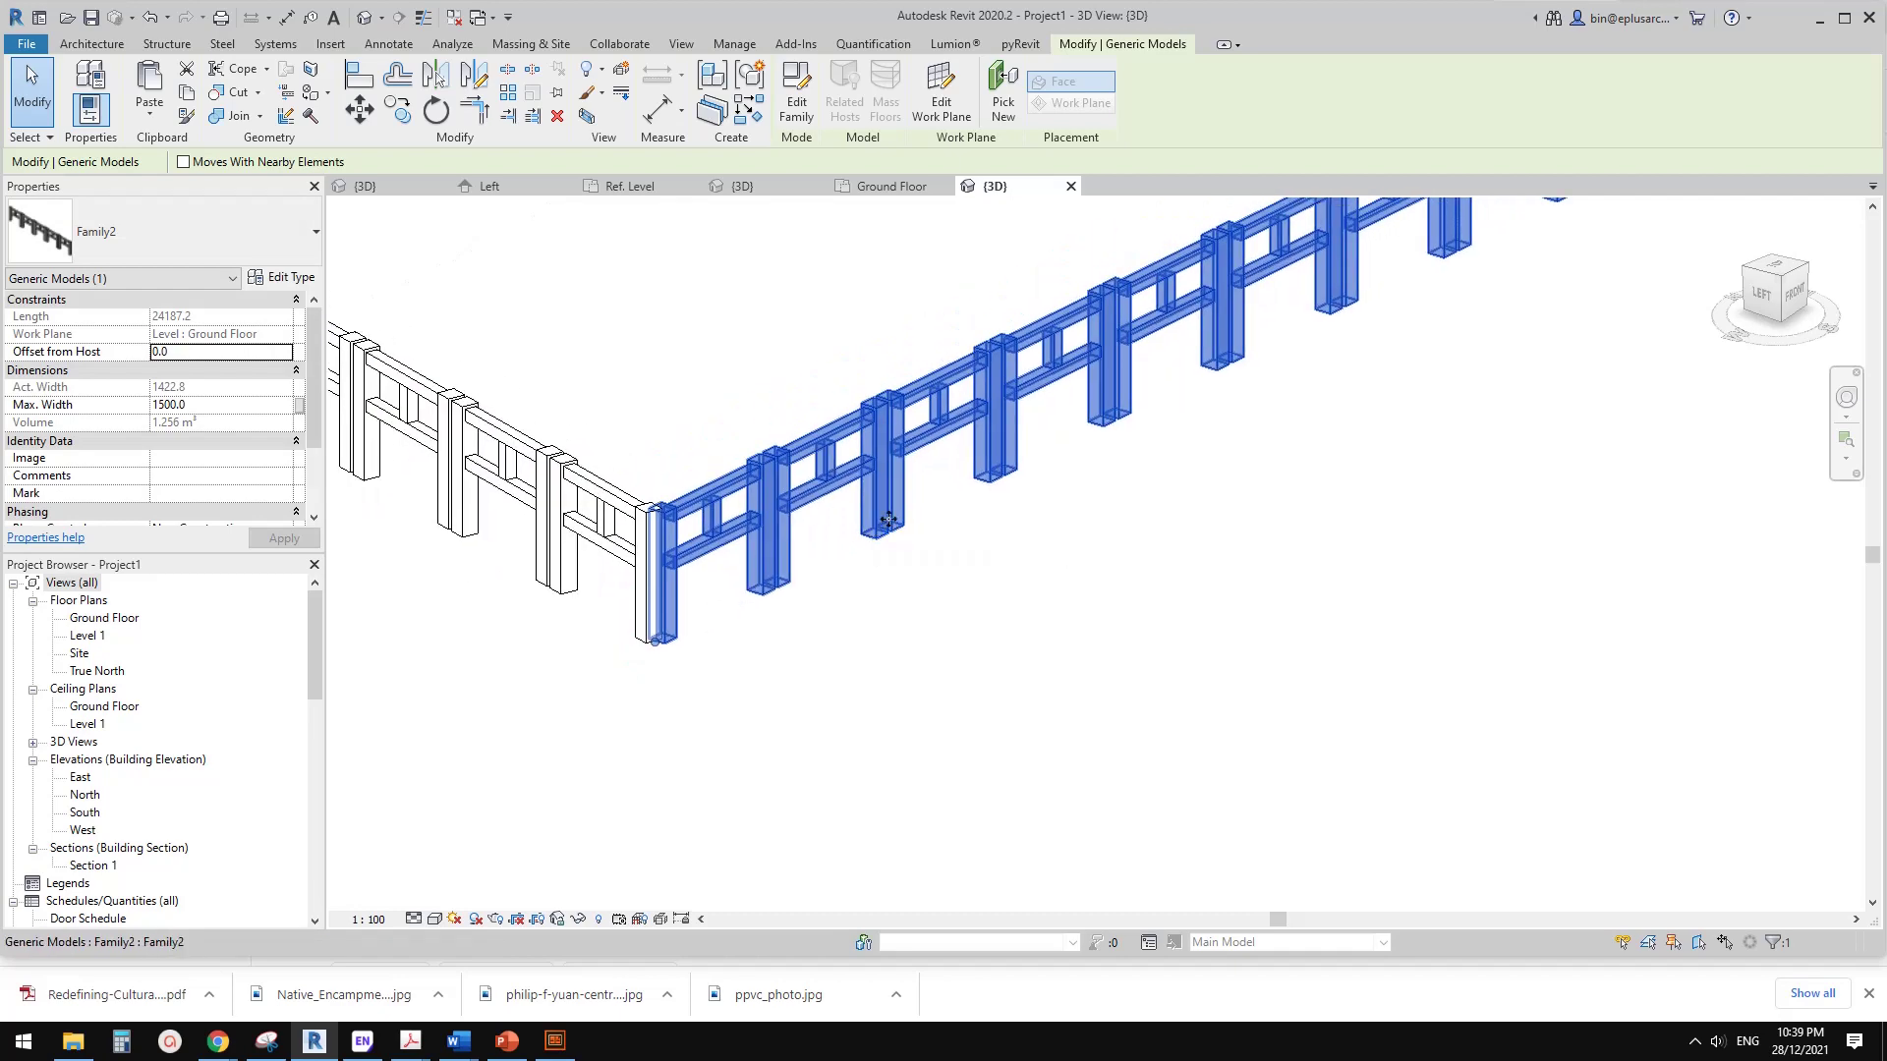
click(809, 405)
click(873, 536)
click(594, 346)
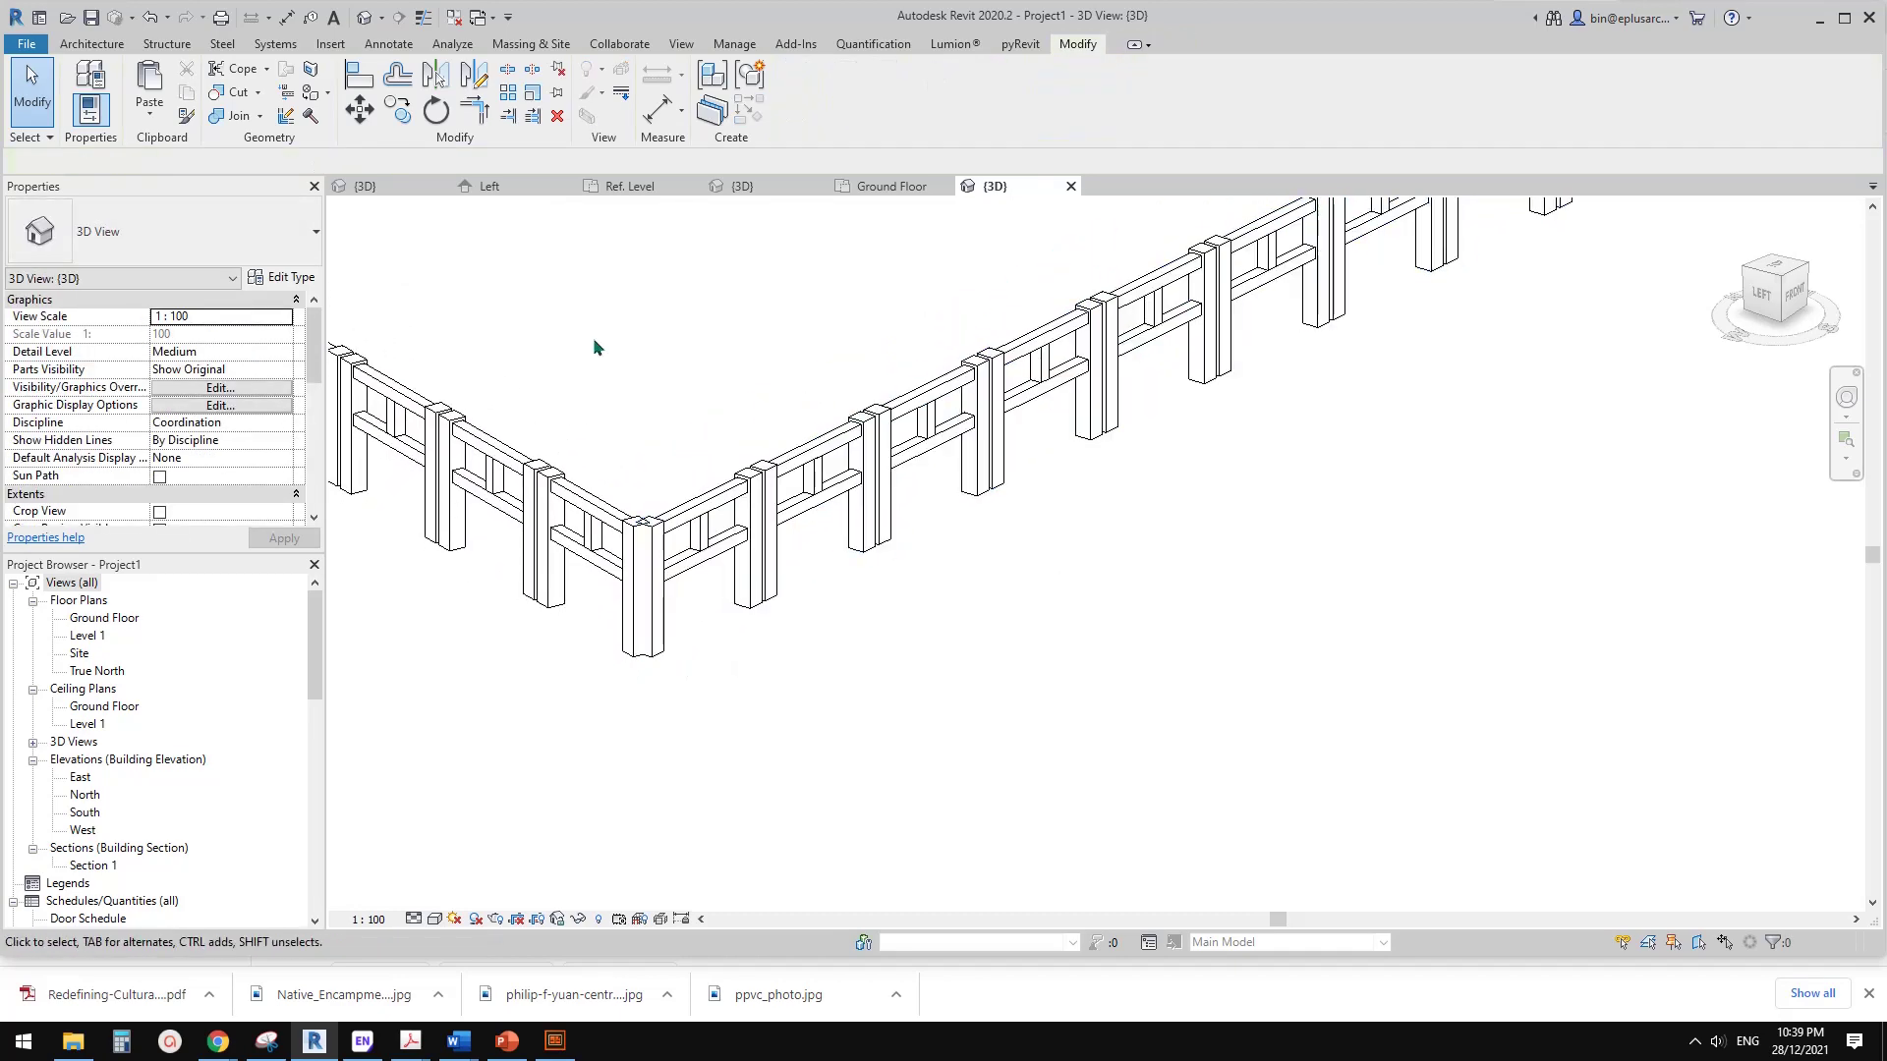
- Switch to the 20211227 Day 642 Railing Exercise project and open its profile 1 family for editing
click(491, 189)
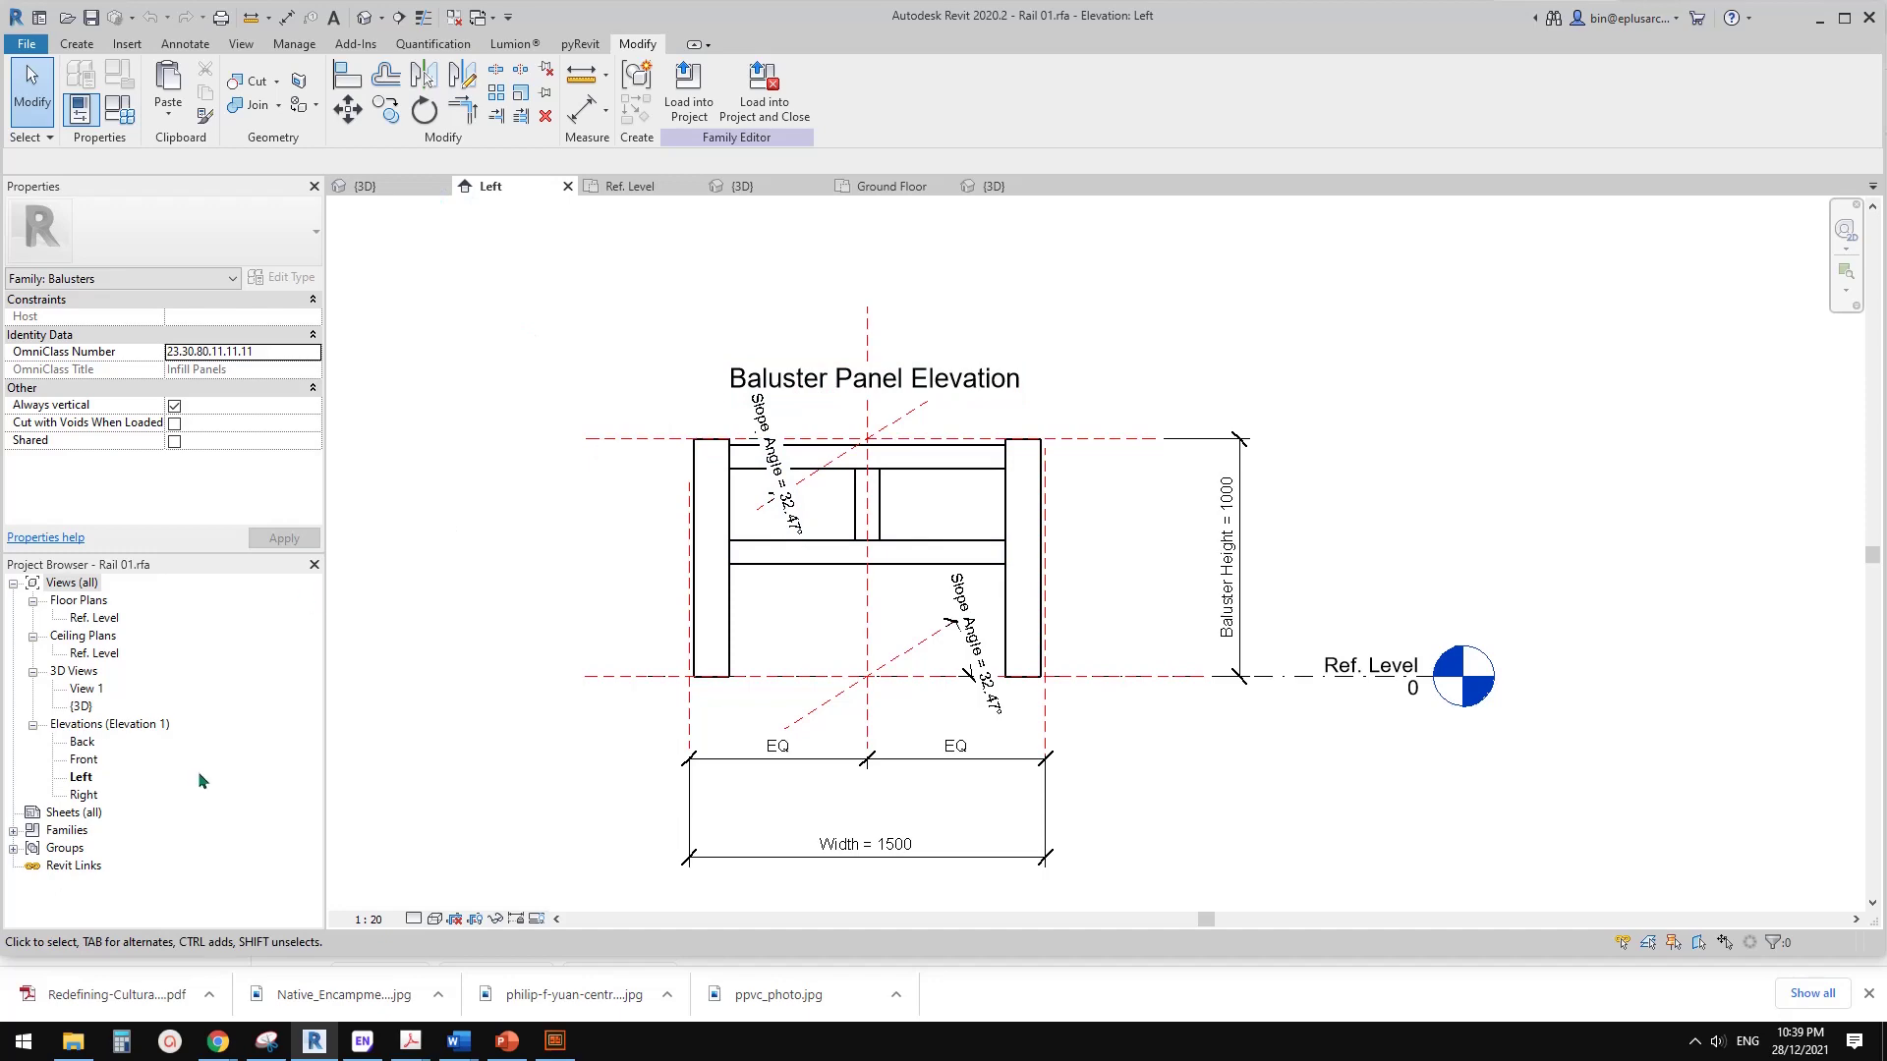
click(398, 186)
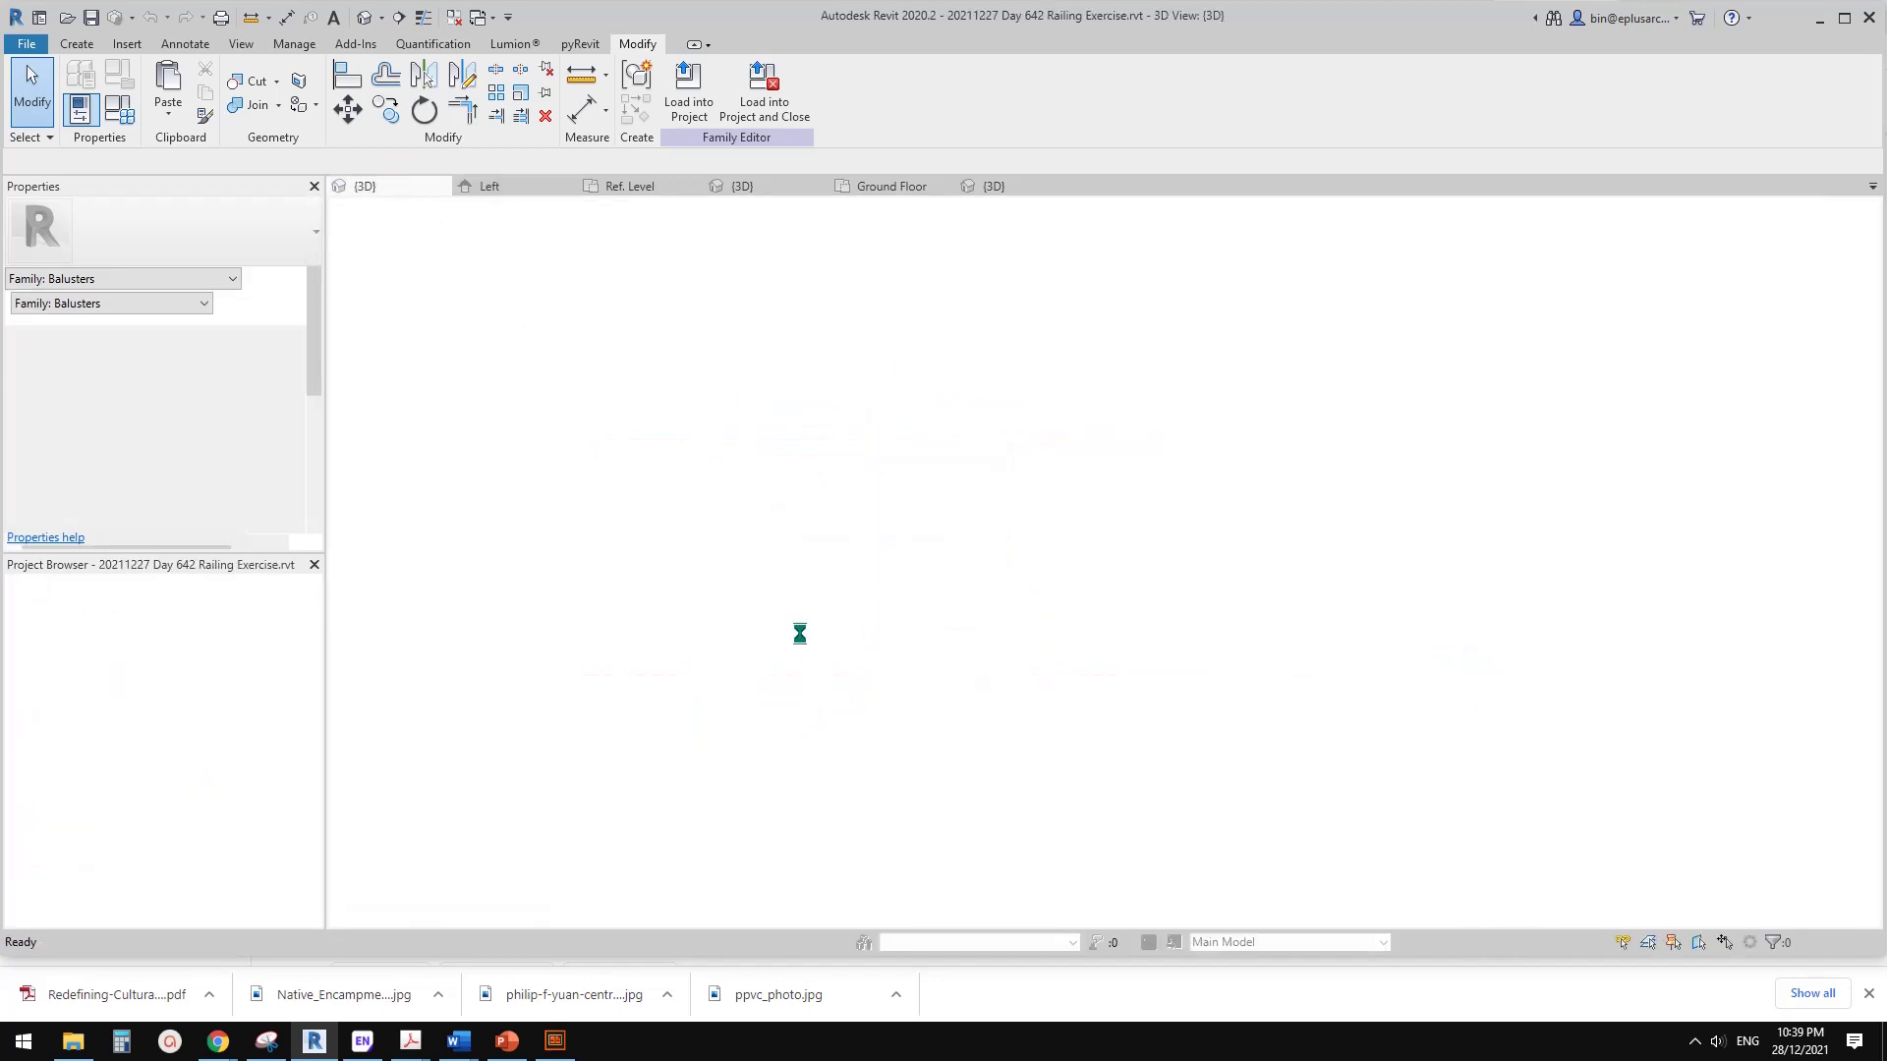
scroll(822, 505, up, 5)
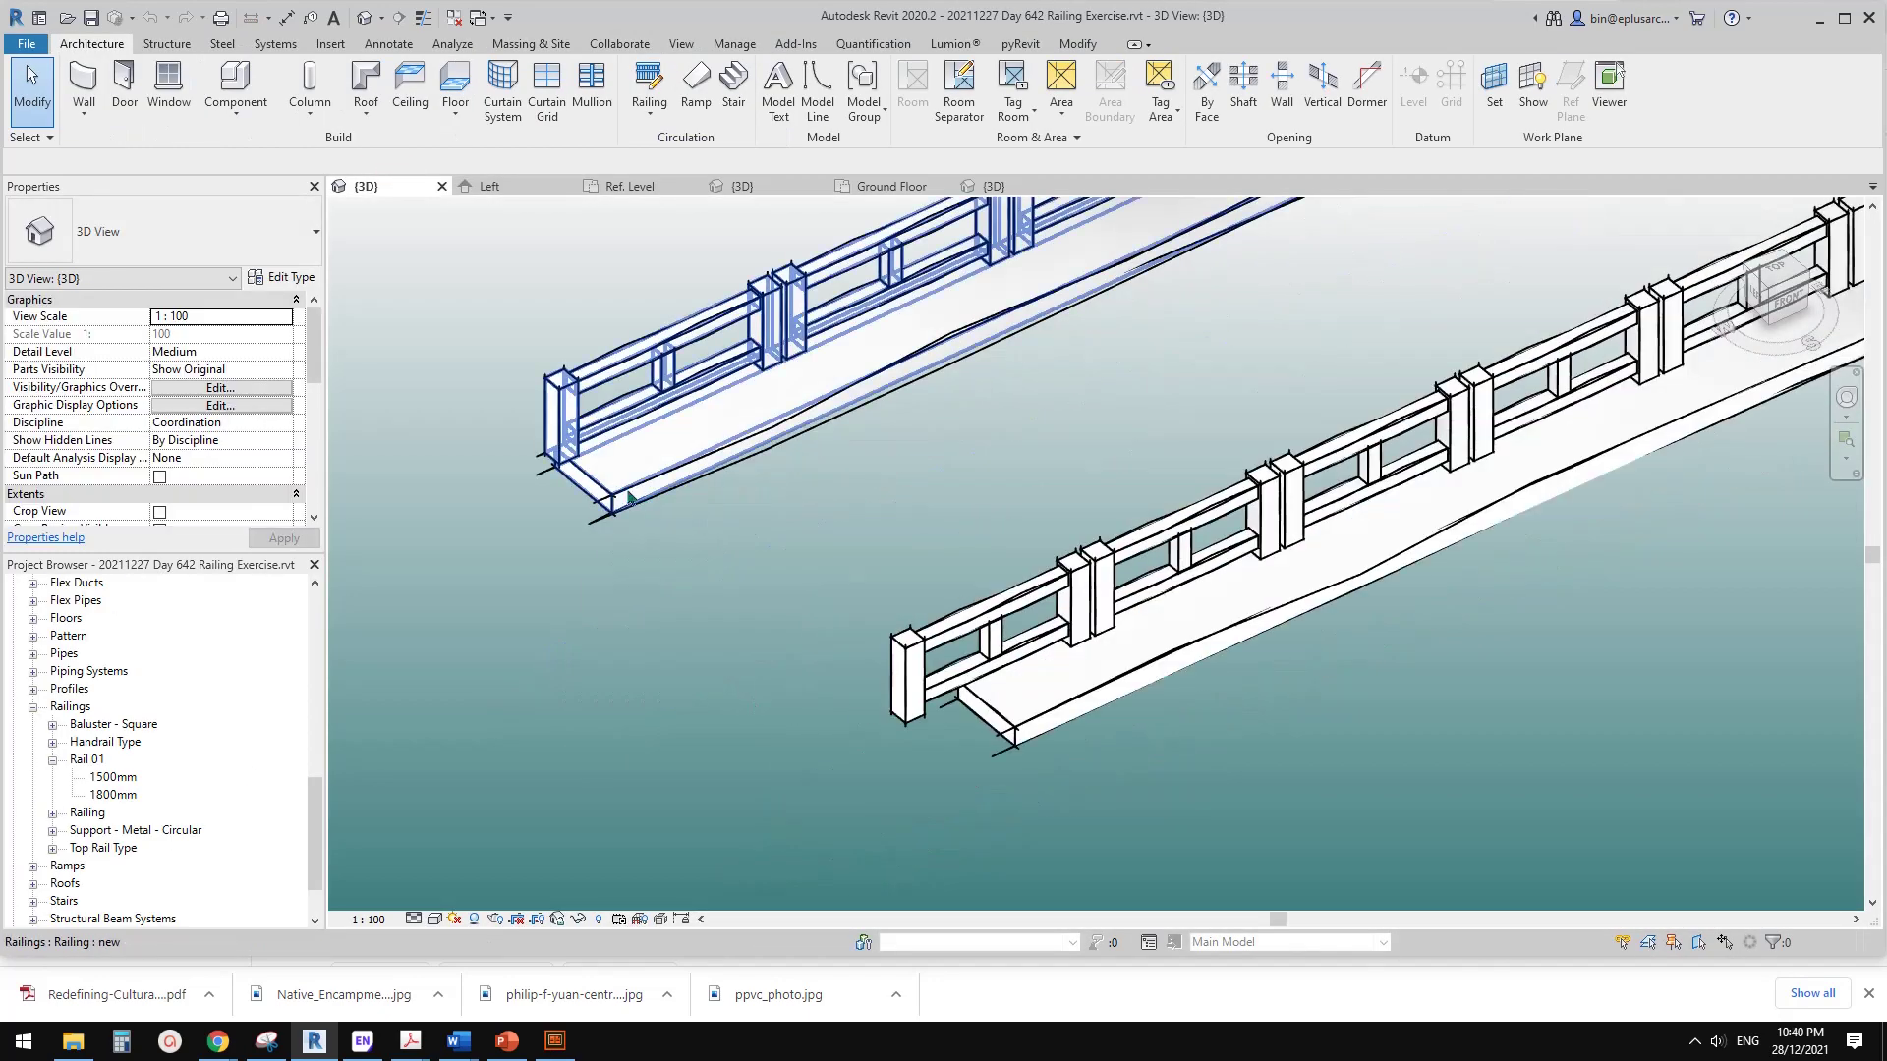
scroll(212, 754, down, 2)
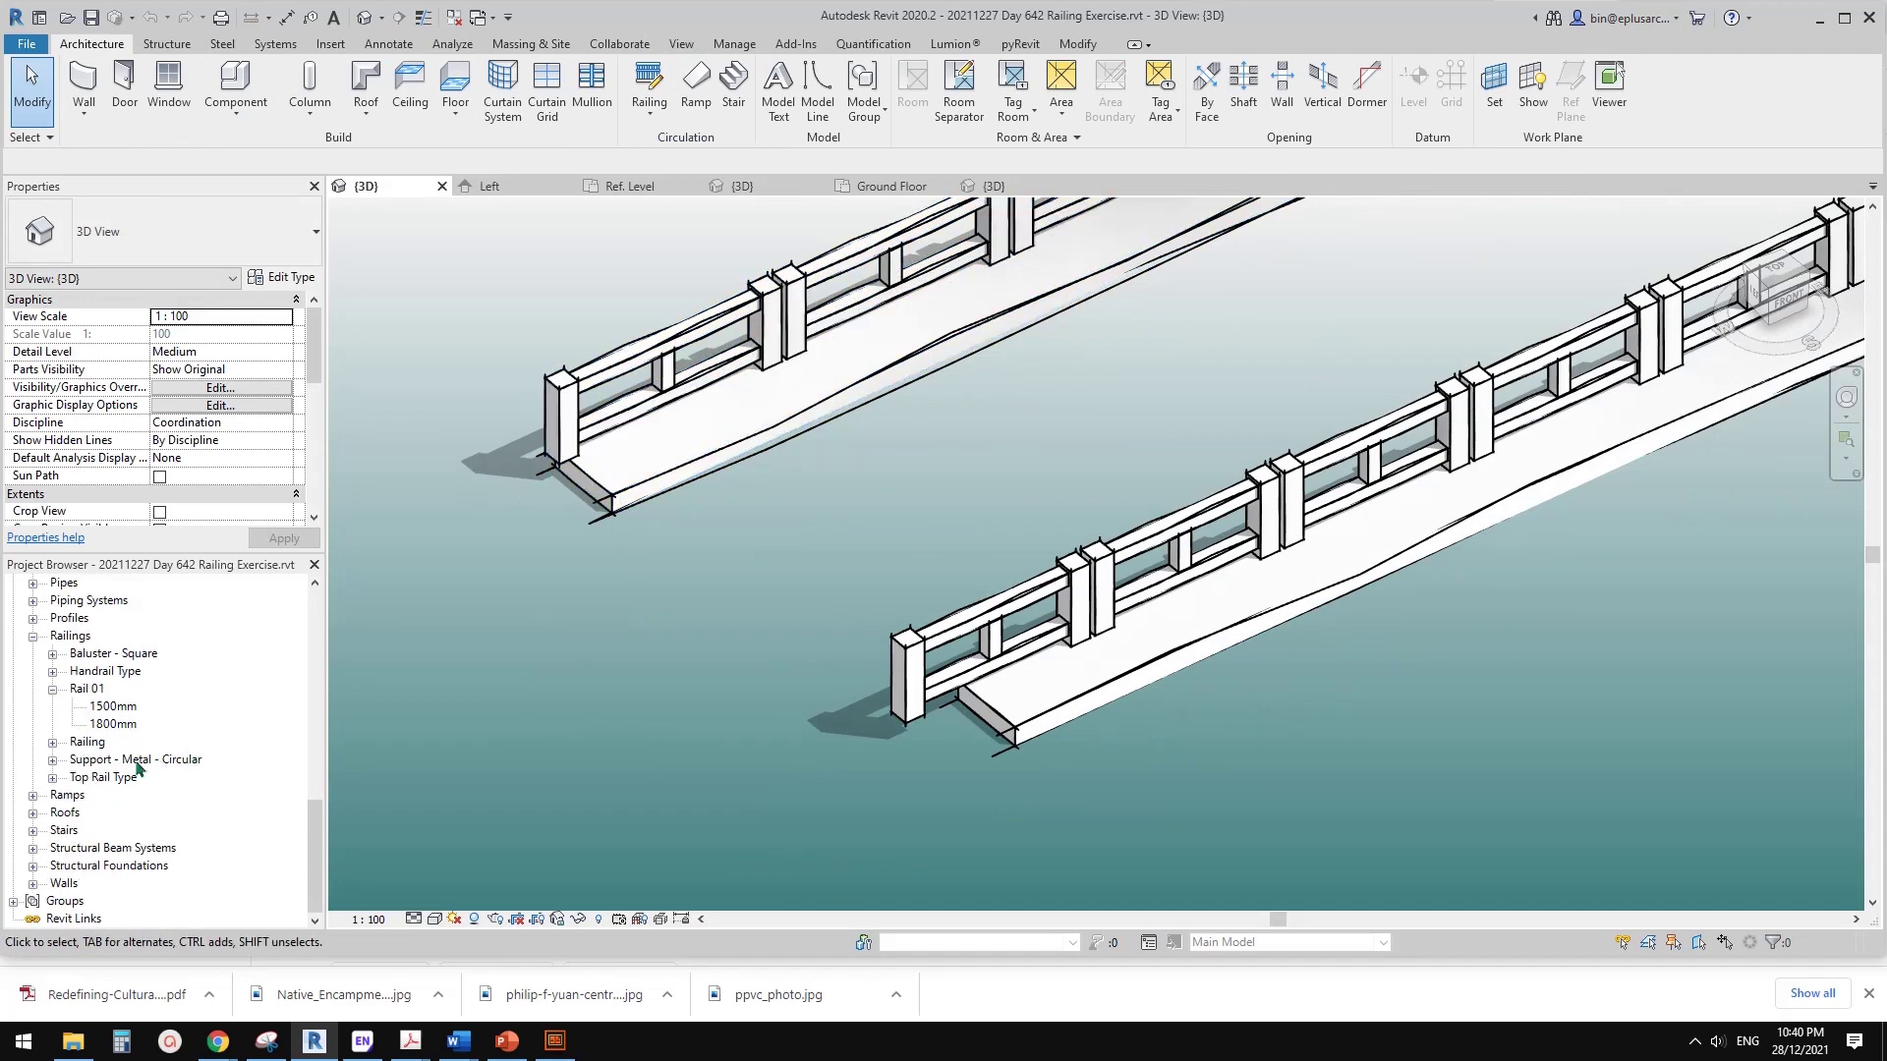
scroll(56, 801, up, 3)
click(69, 724)
click(32, 723)
scroll(96, 805, down, 1)
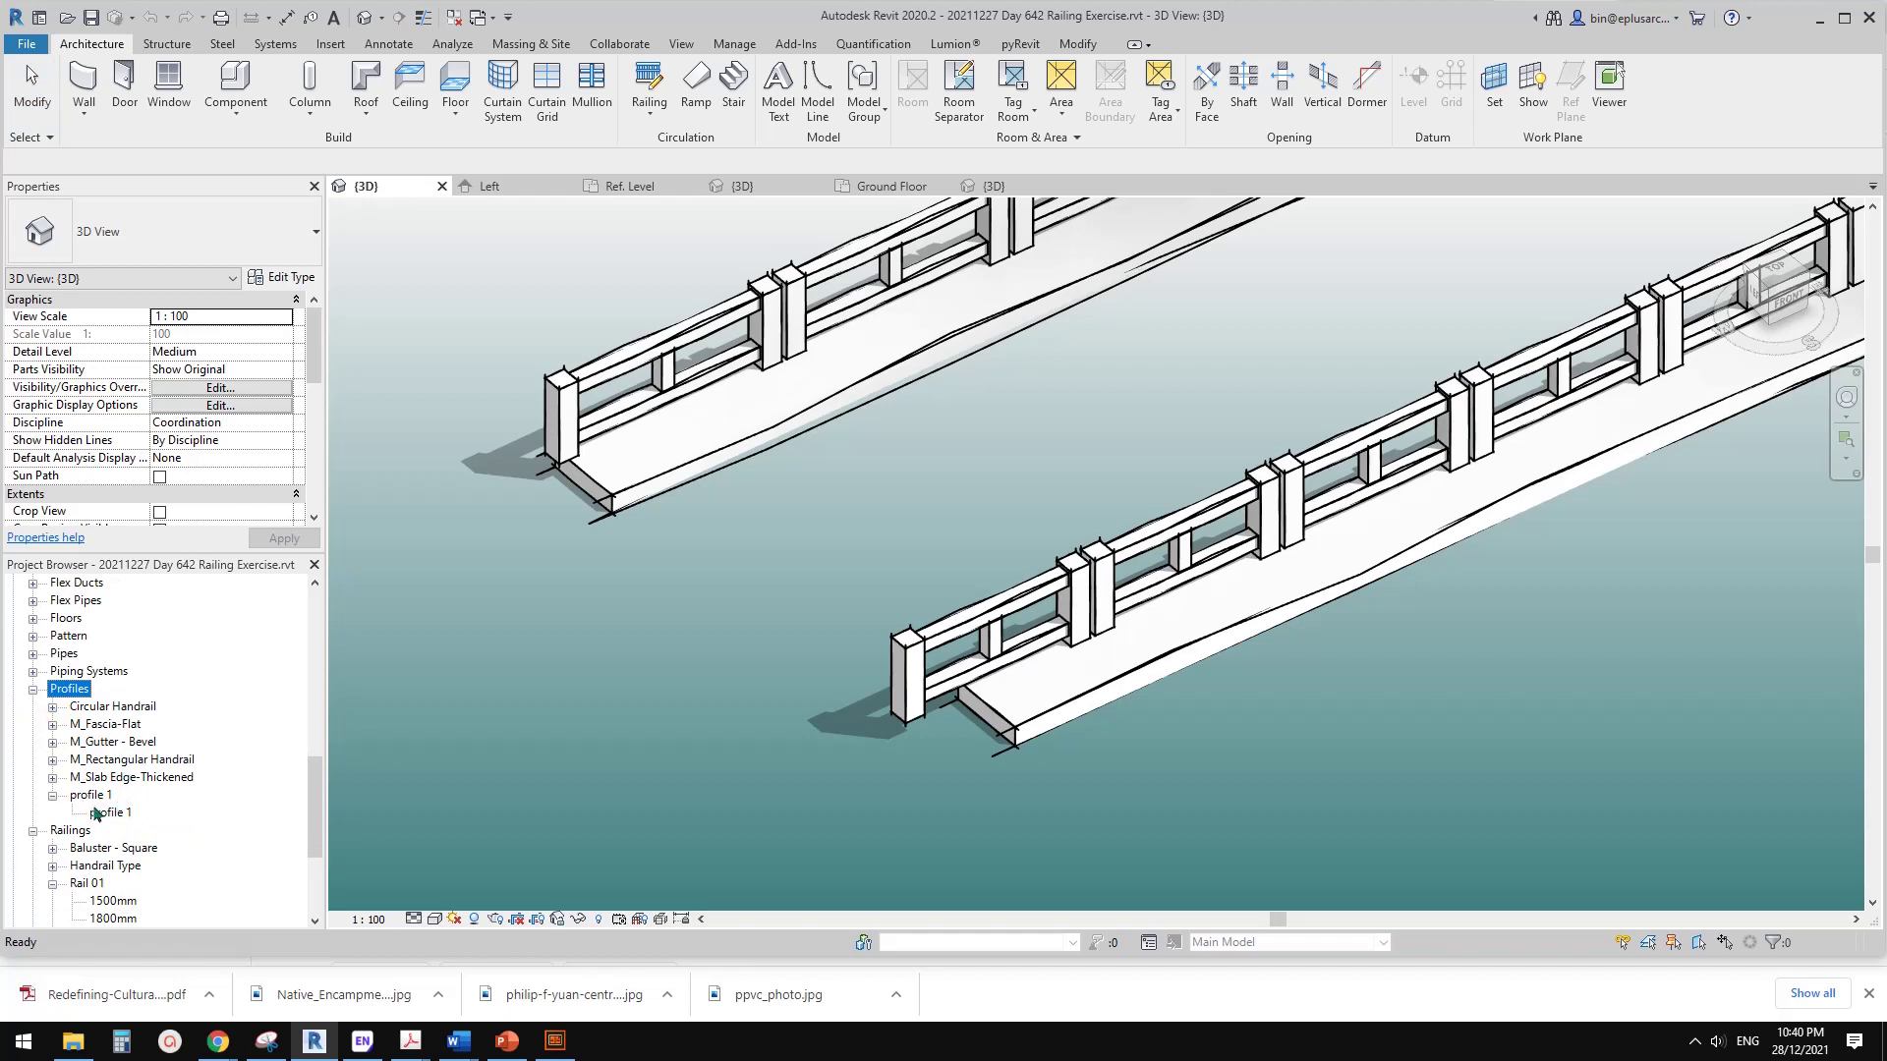
right_click(97, 801)
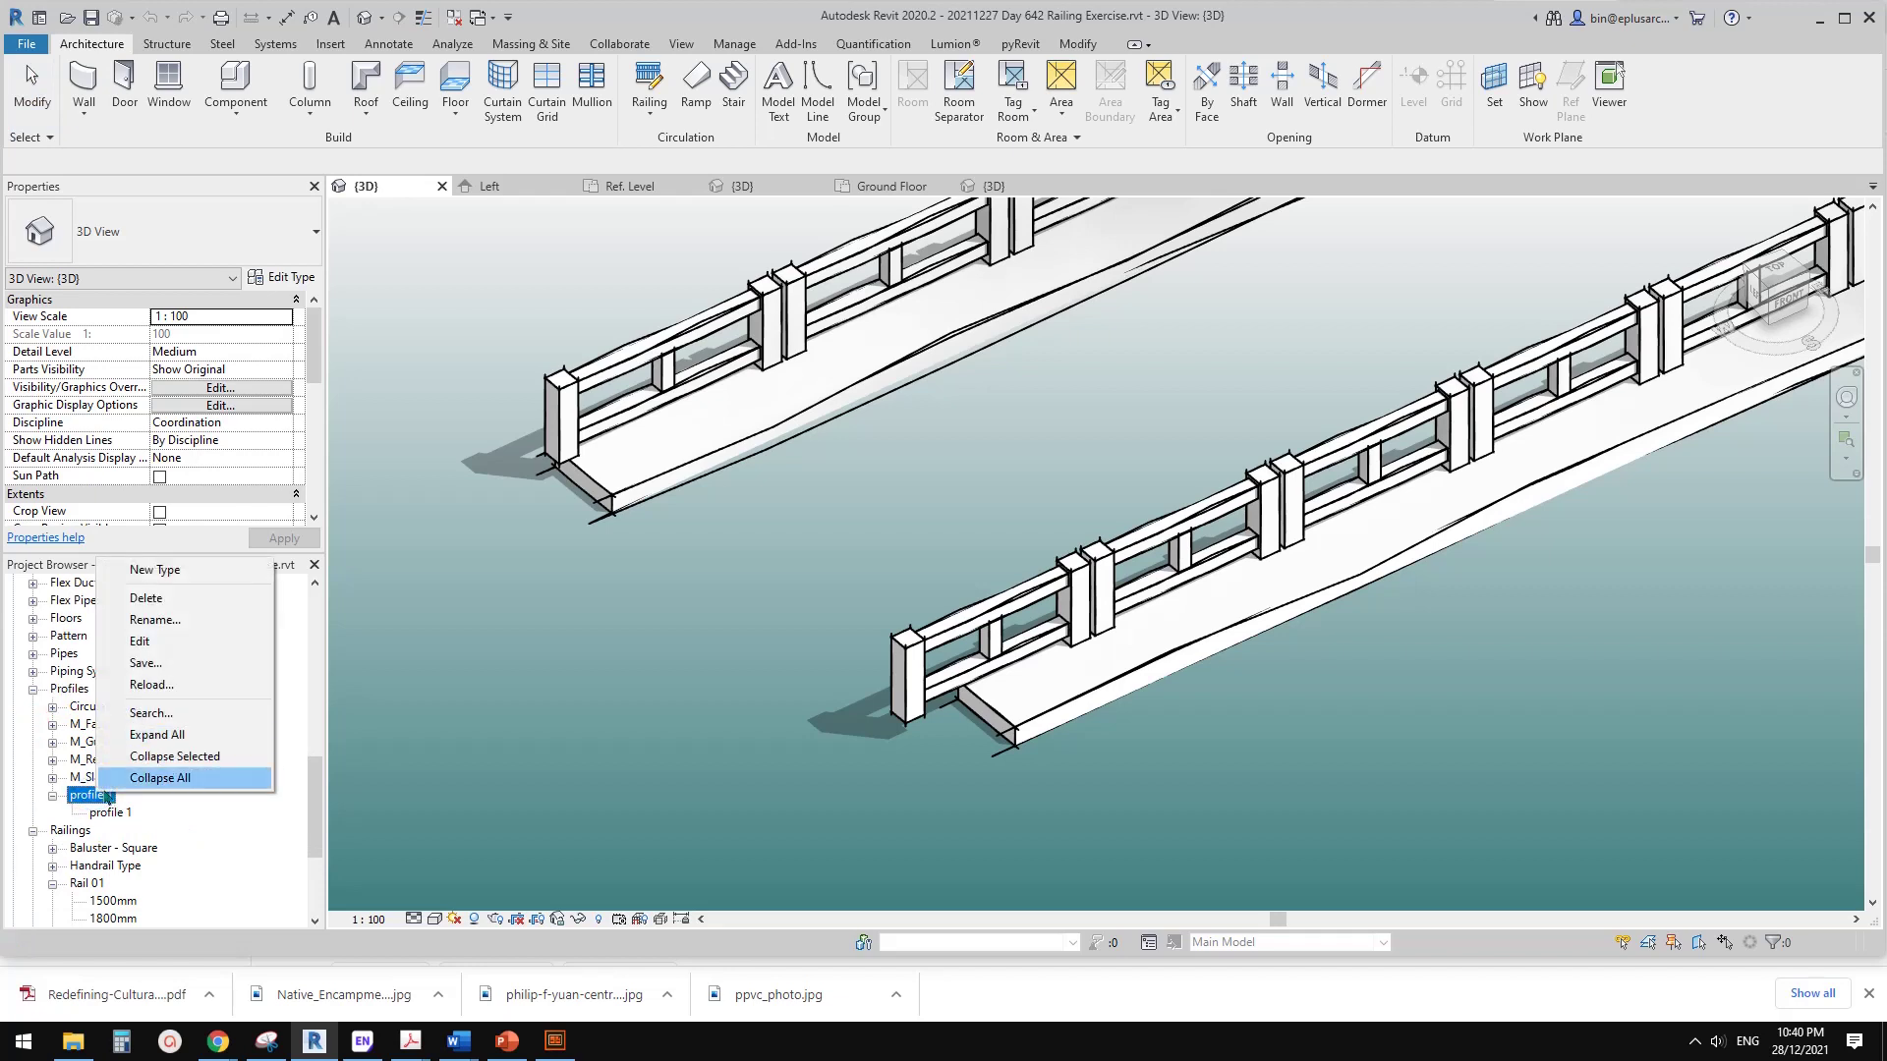
click(145, 649)
- Load the profile 1 family into Family2, leaving the other open projects and families out
click(926, 111)
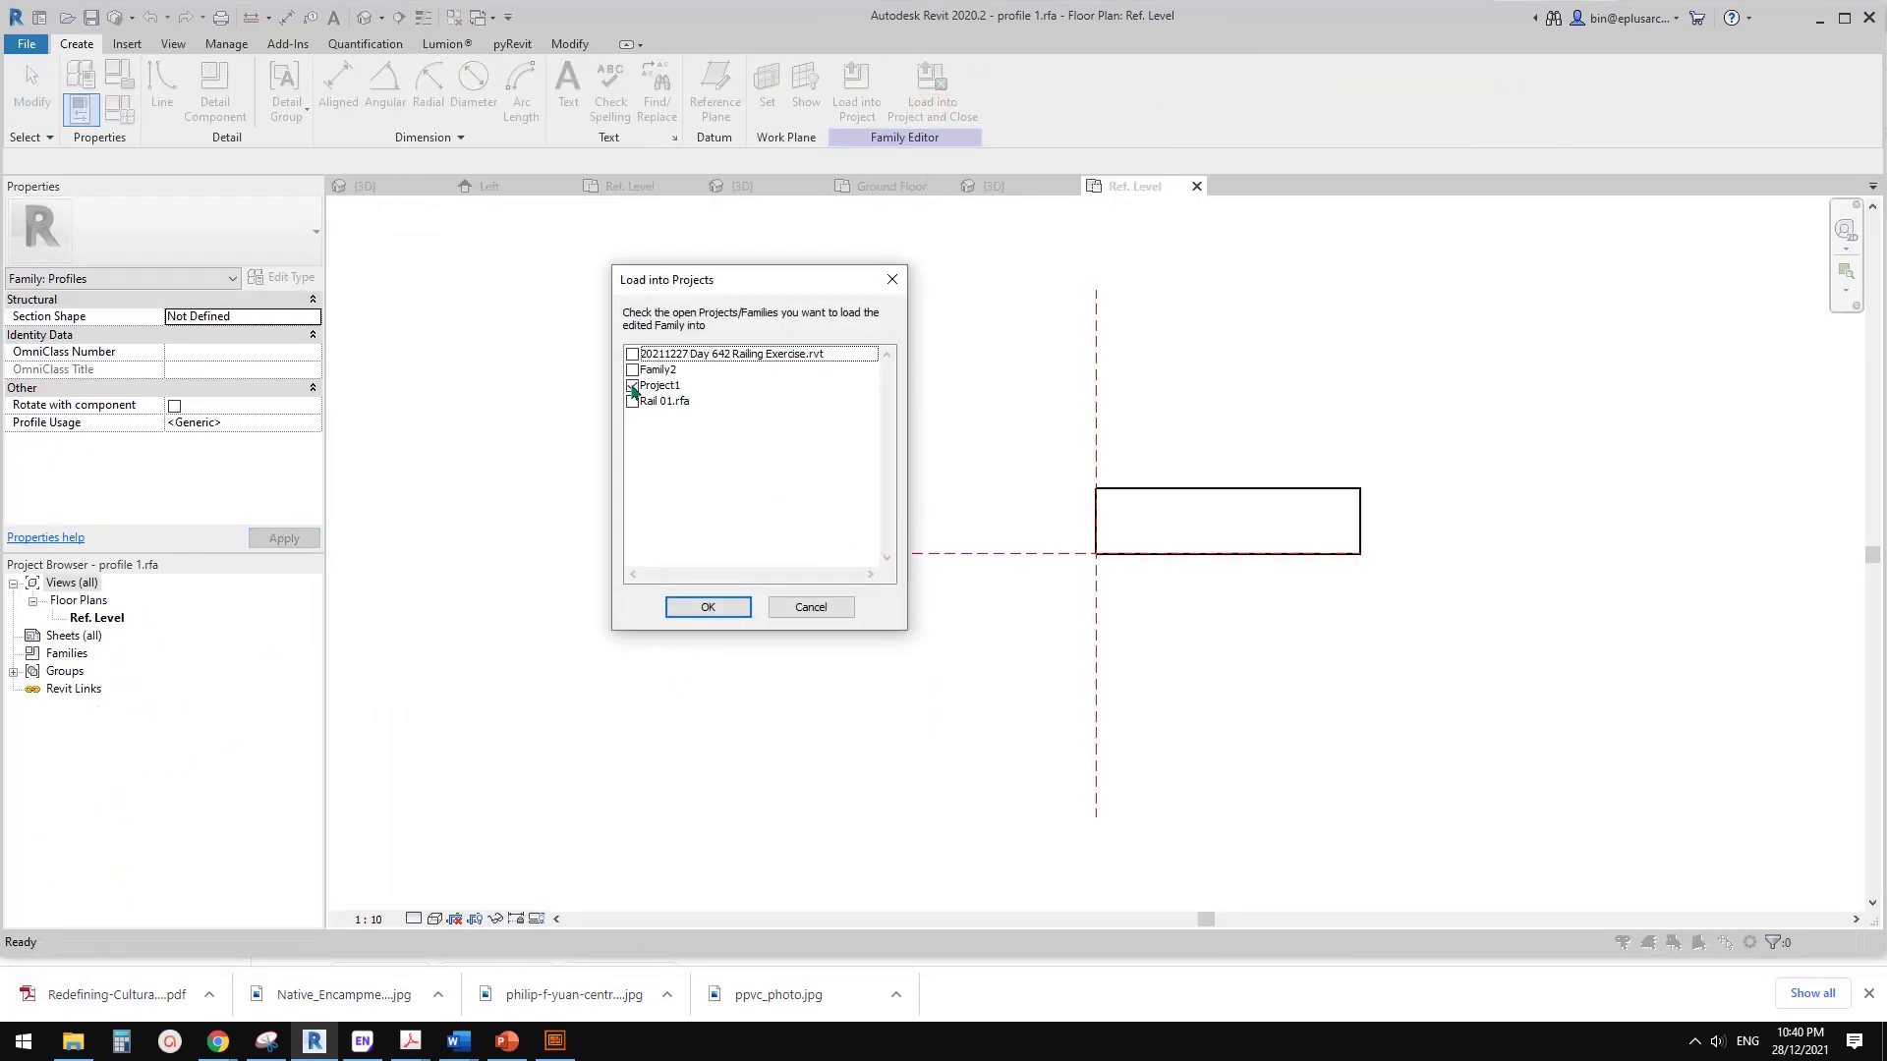
click(633, 386)
click(633, 371)
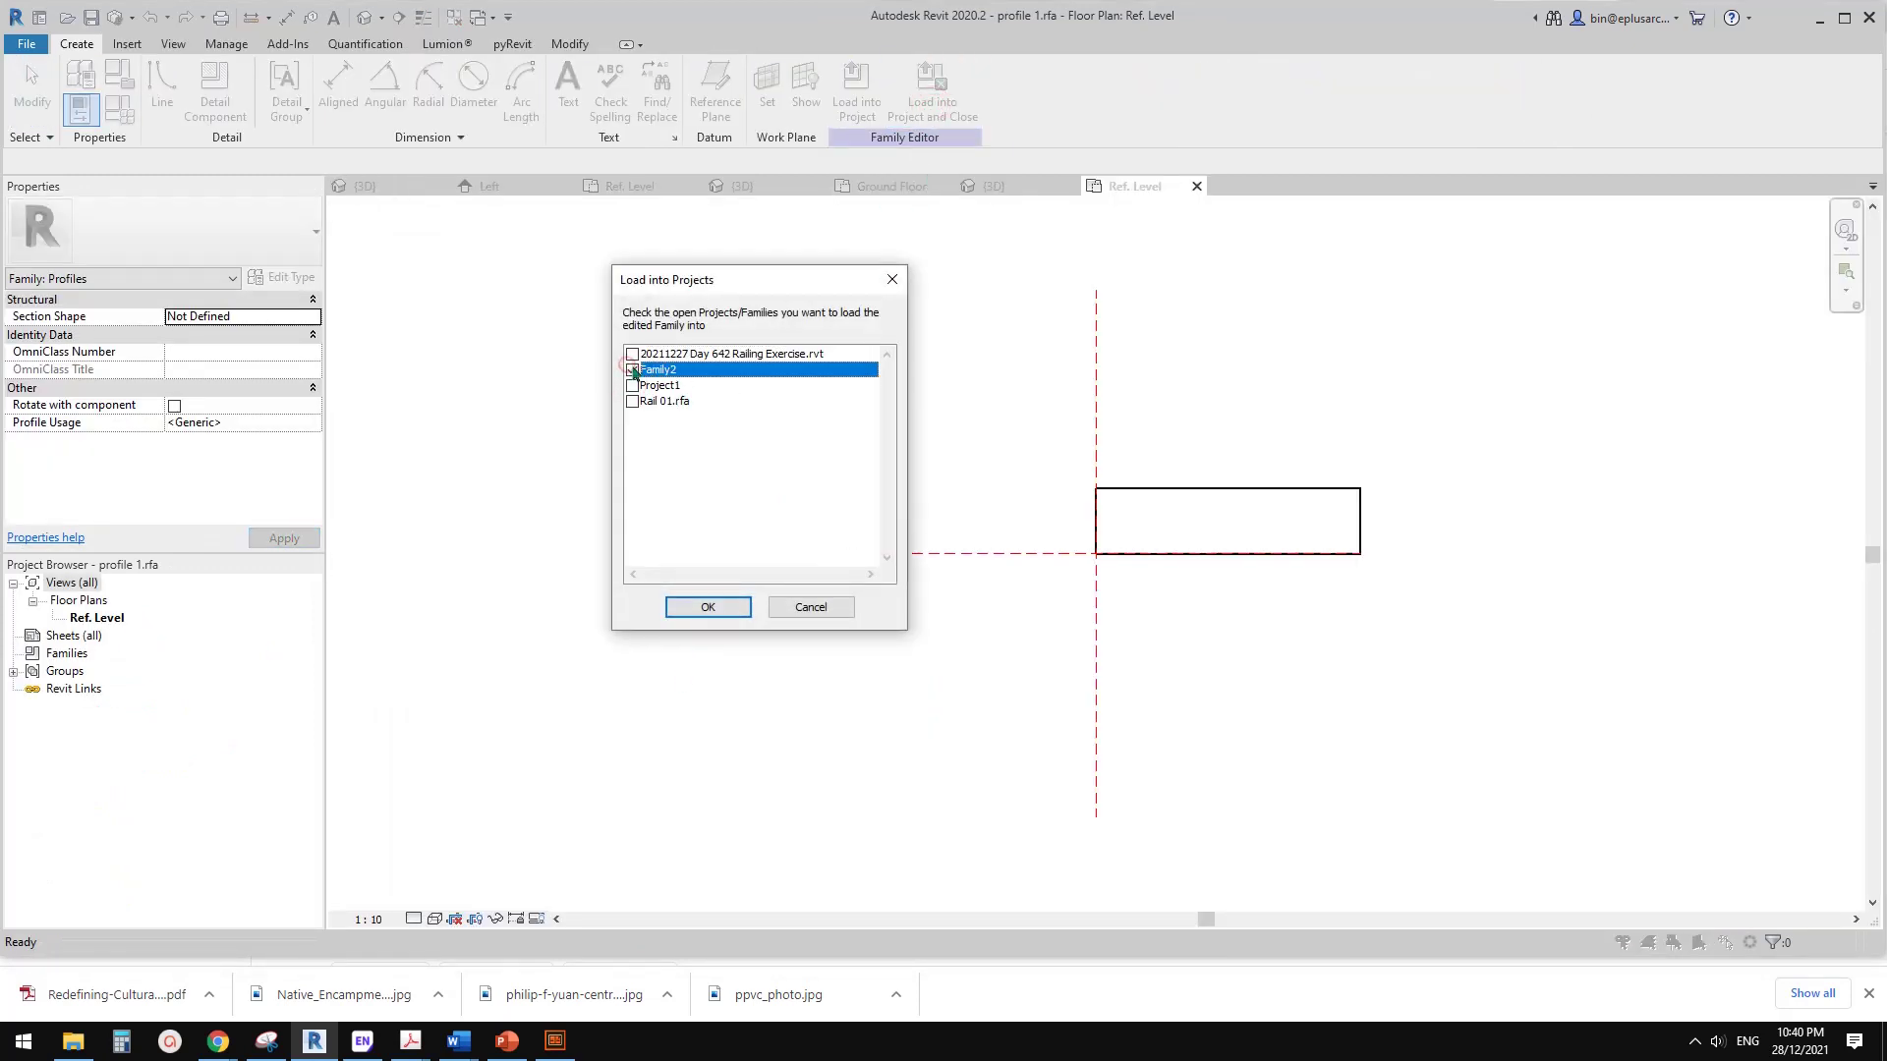
click(730, 611)
click(979, 523)
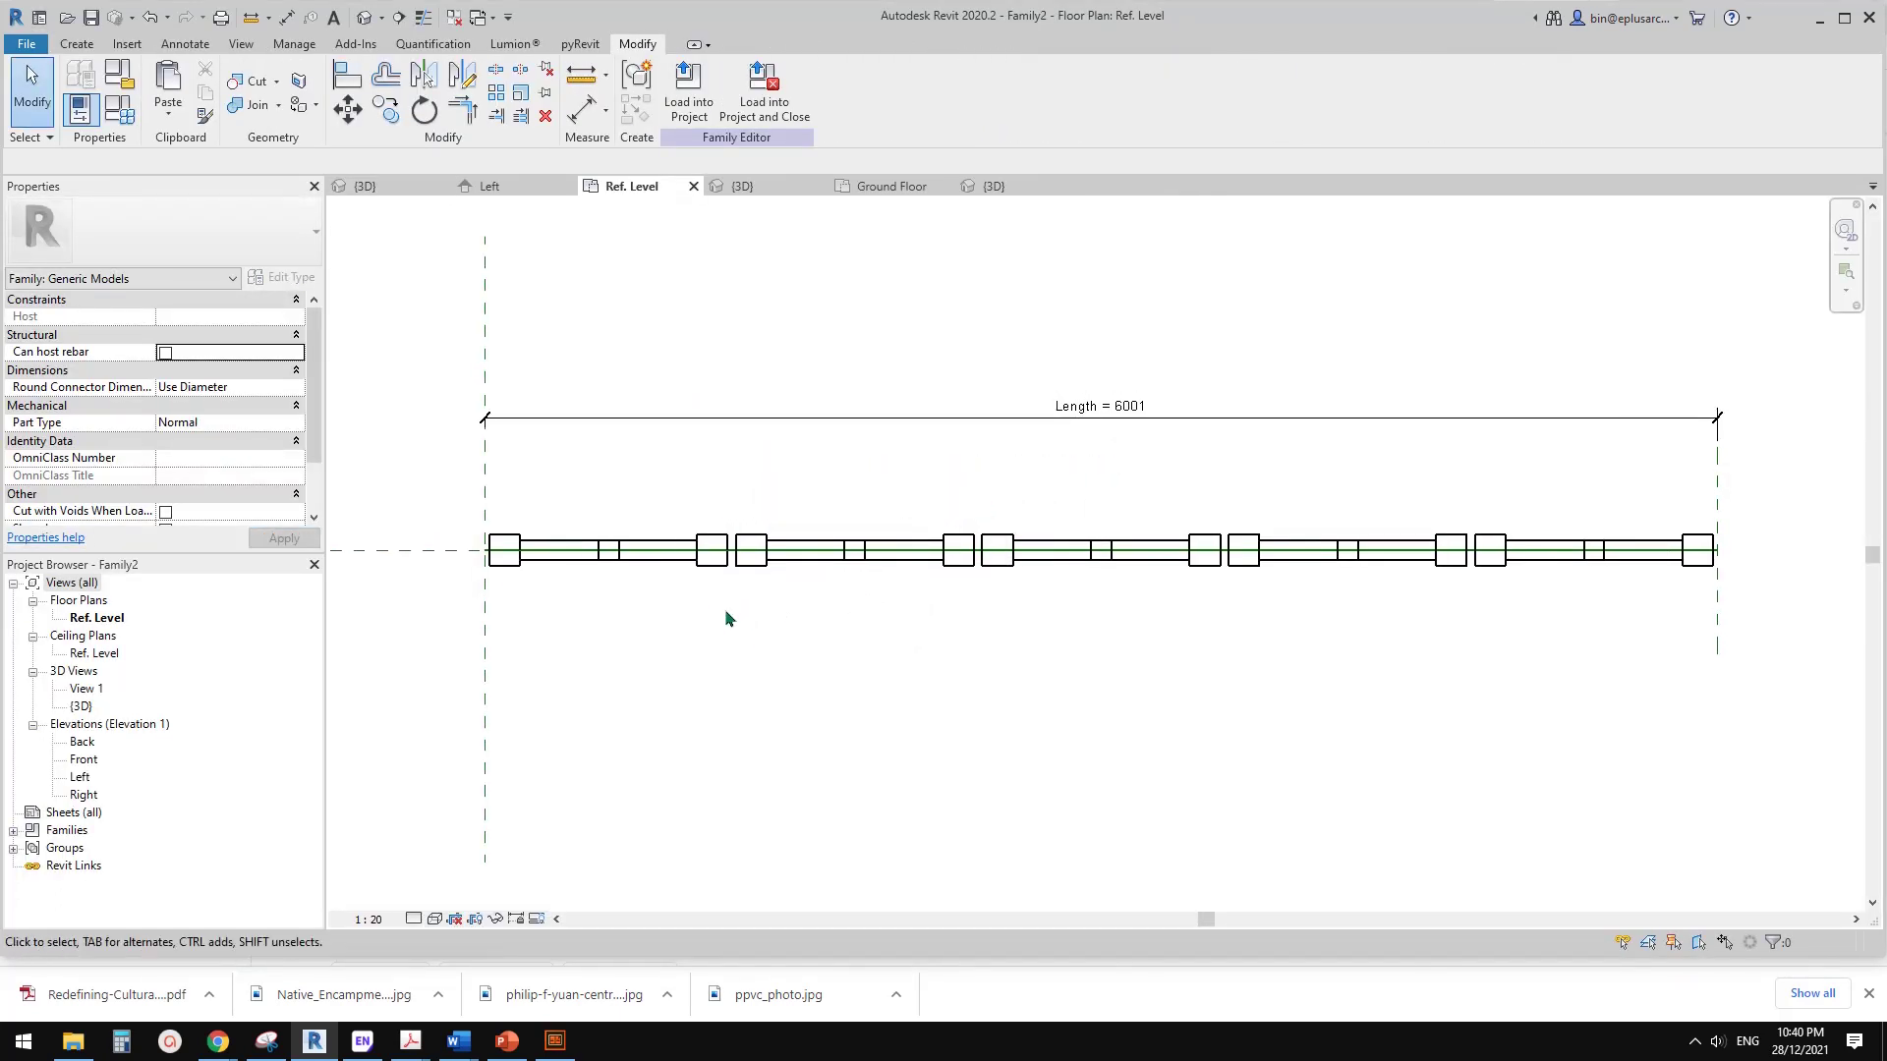
- In Family2's 3D view, start a sweep and pick the line along the railing's base as its path
click(364, 20)
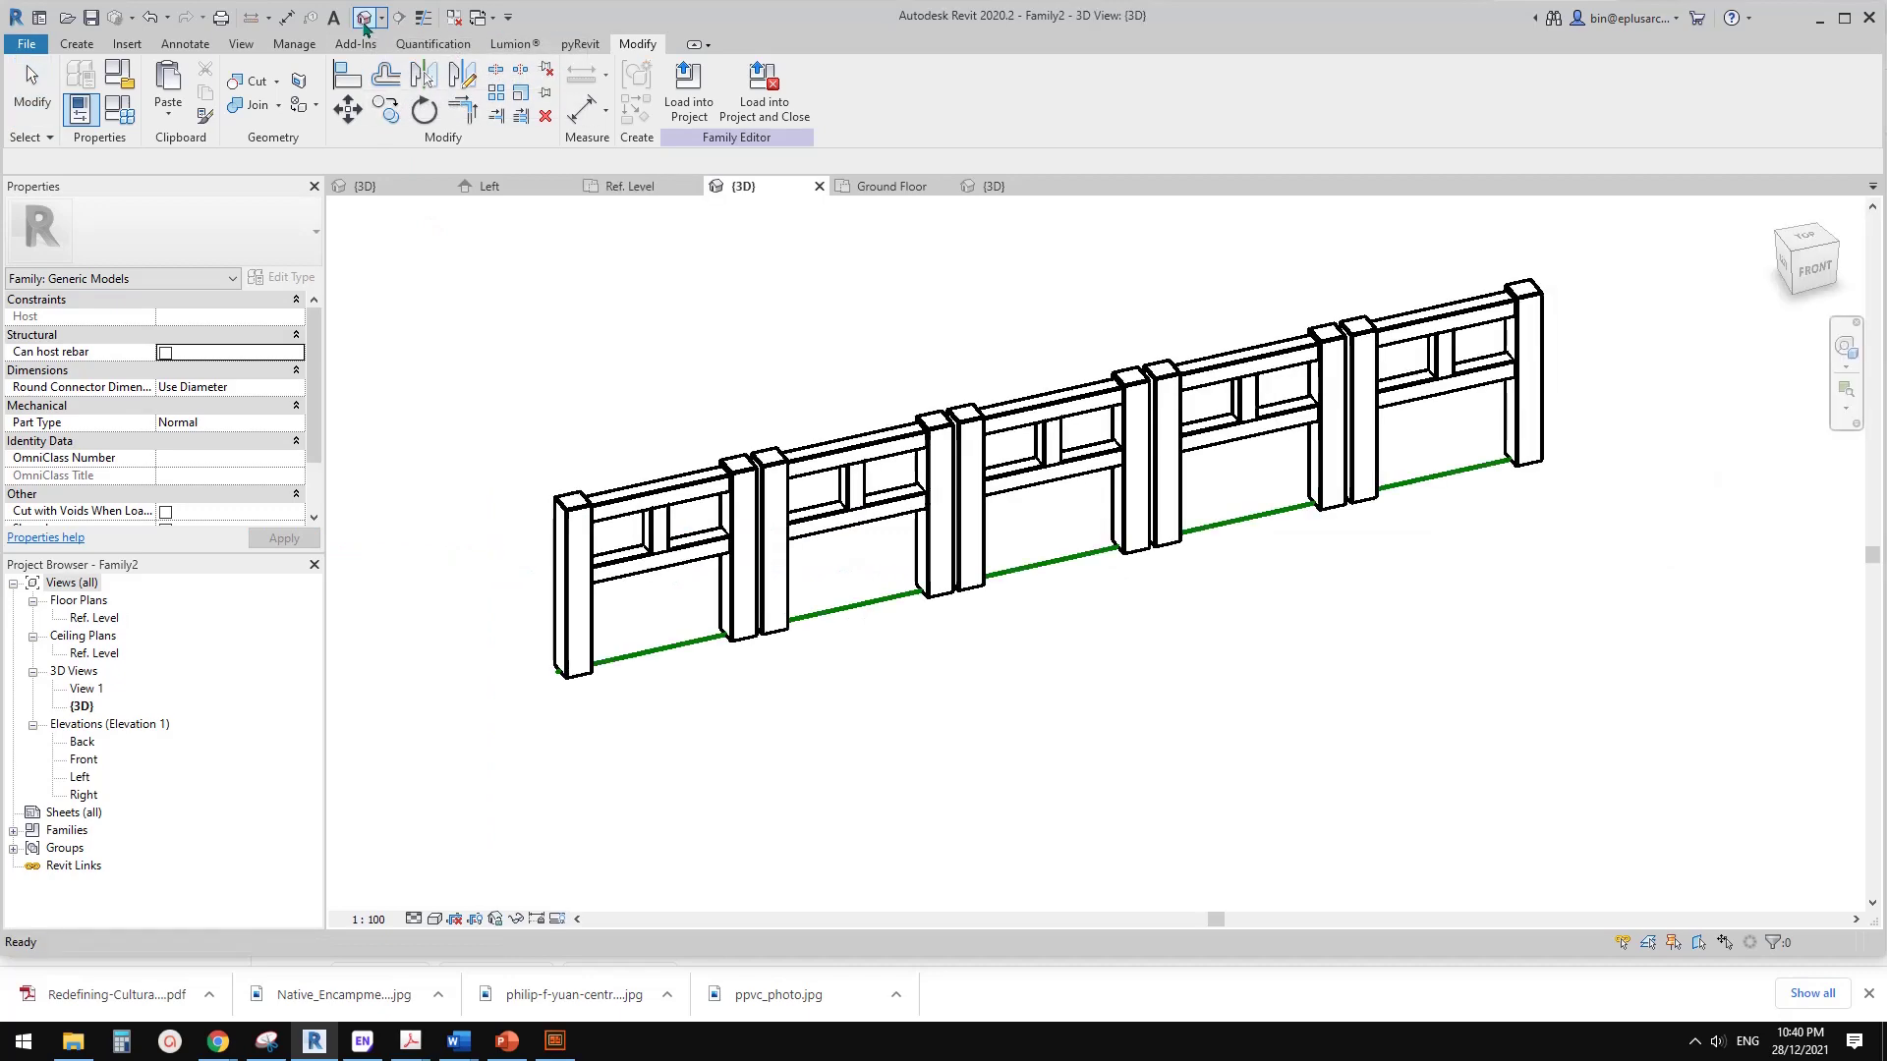
click(75, 44)
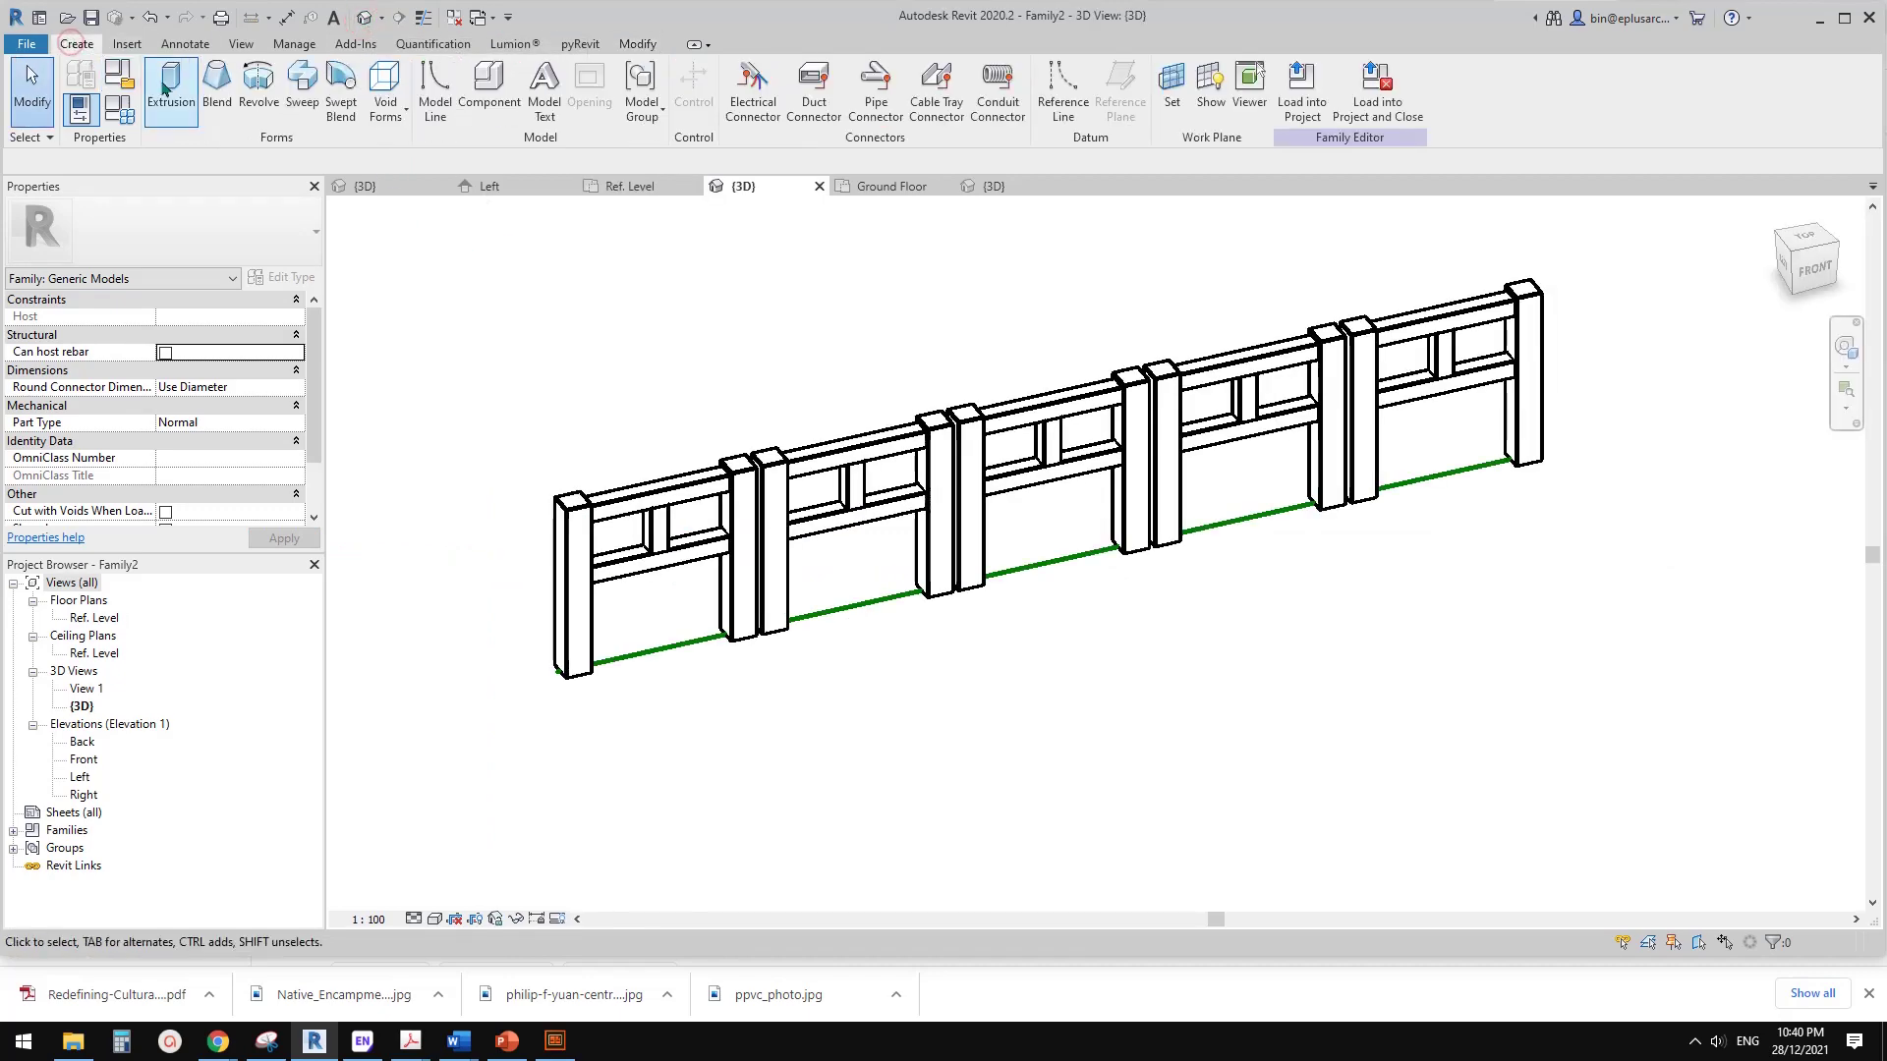
click(302, 83)
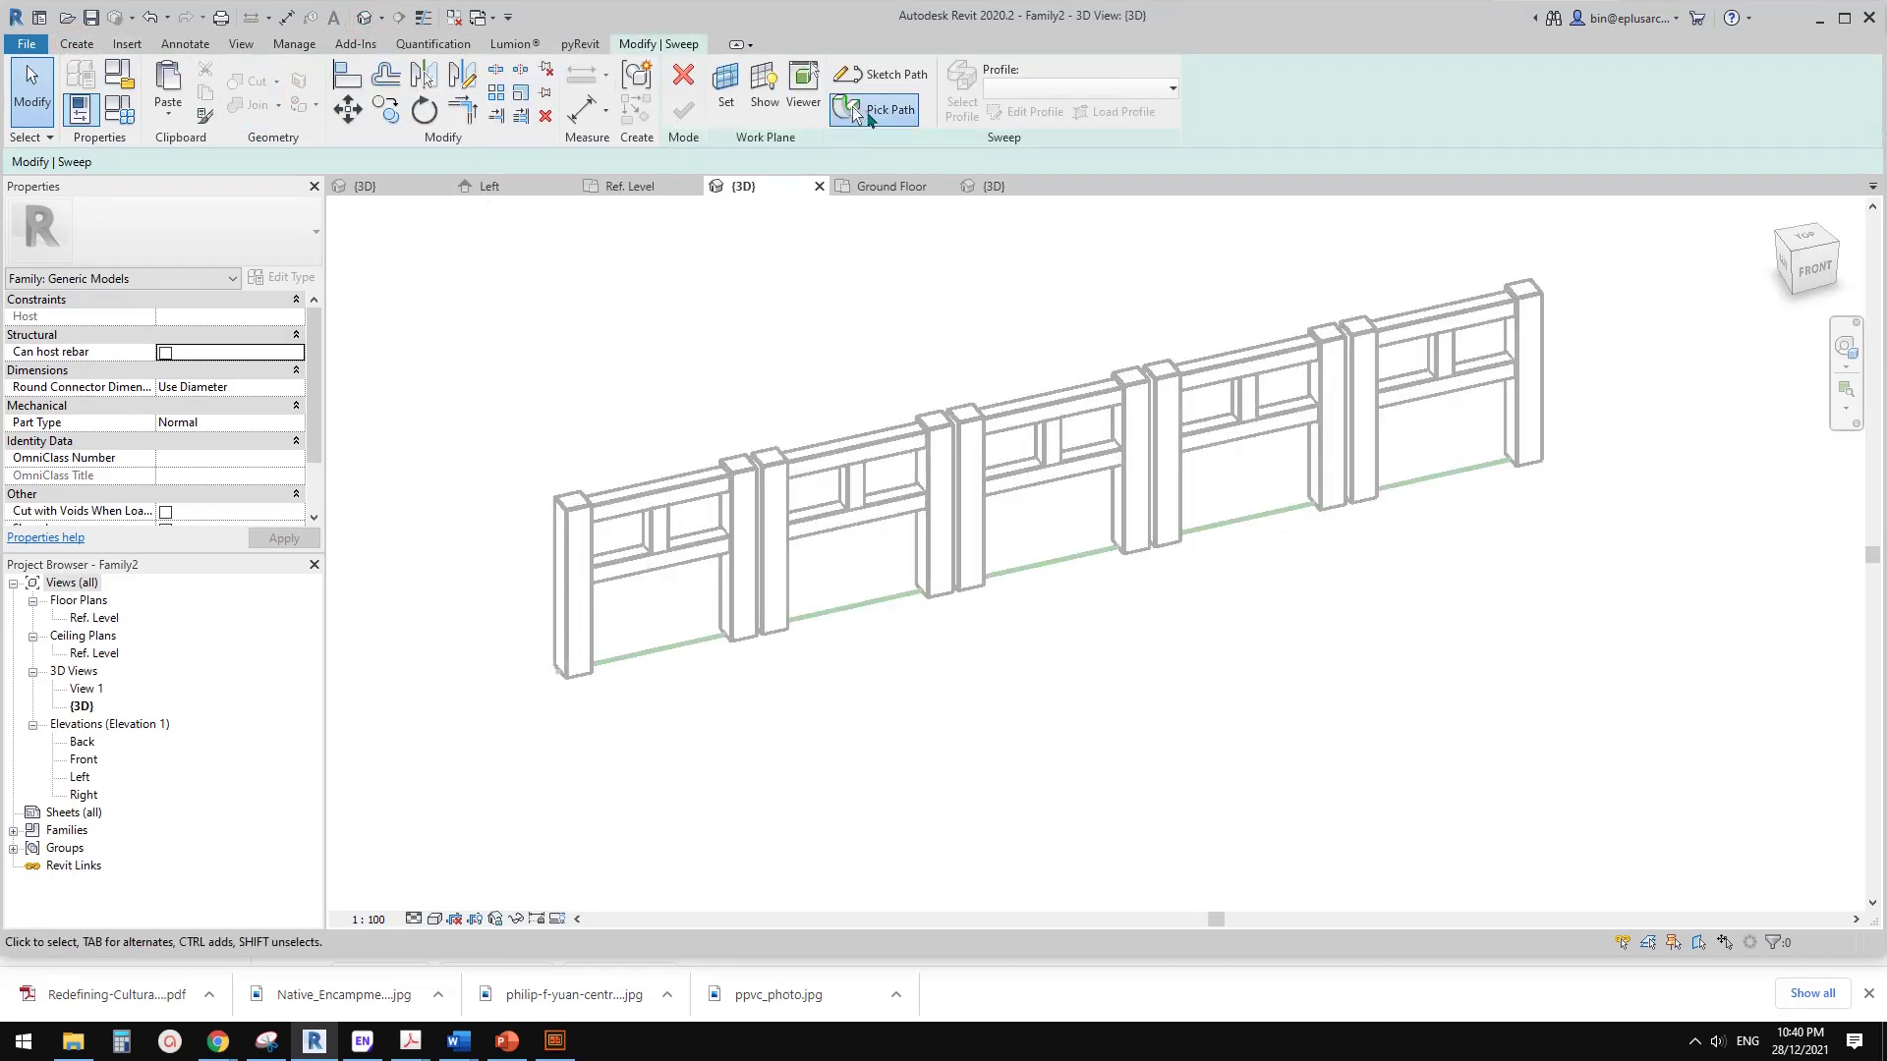
click(869, 110)
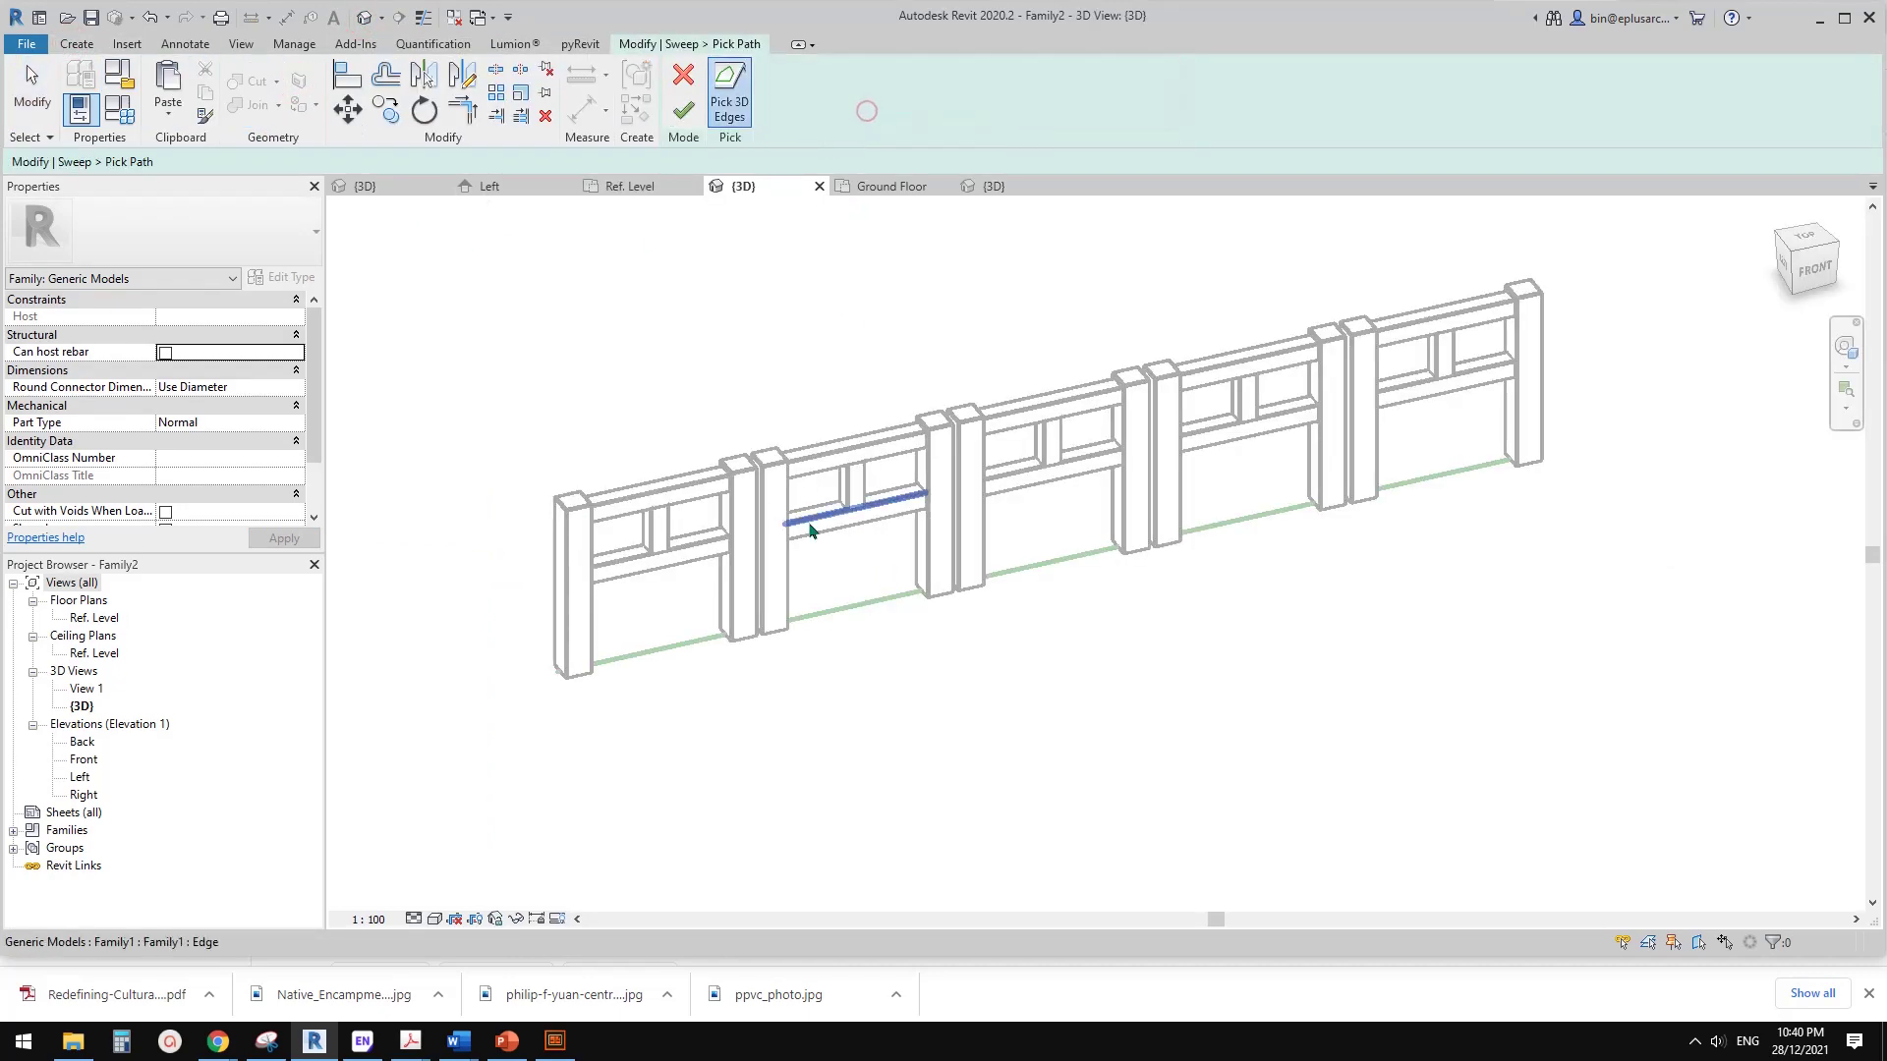
click(657, 660)
click(683, 110)
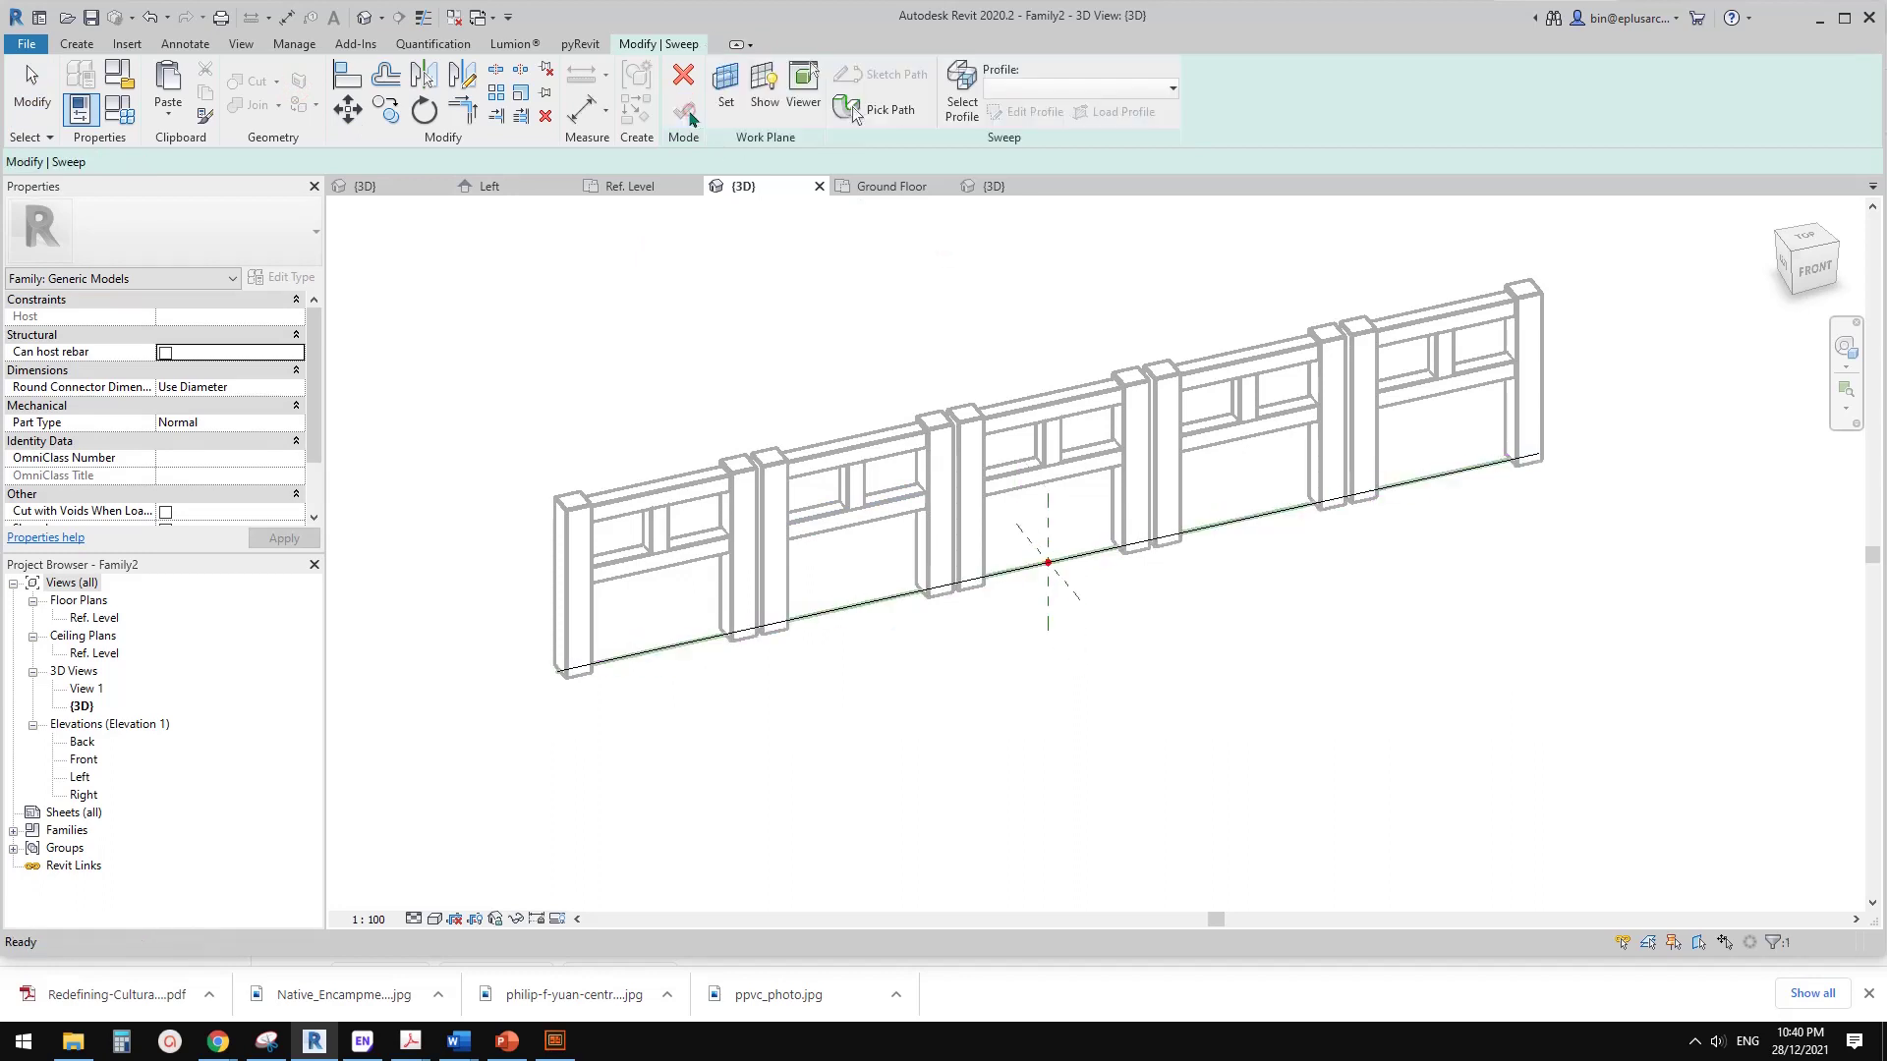
- Assign profile 1 to the sweep with a horizontal profile offset of -75, and finish the sweep
click(1071, 88)
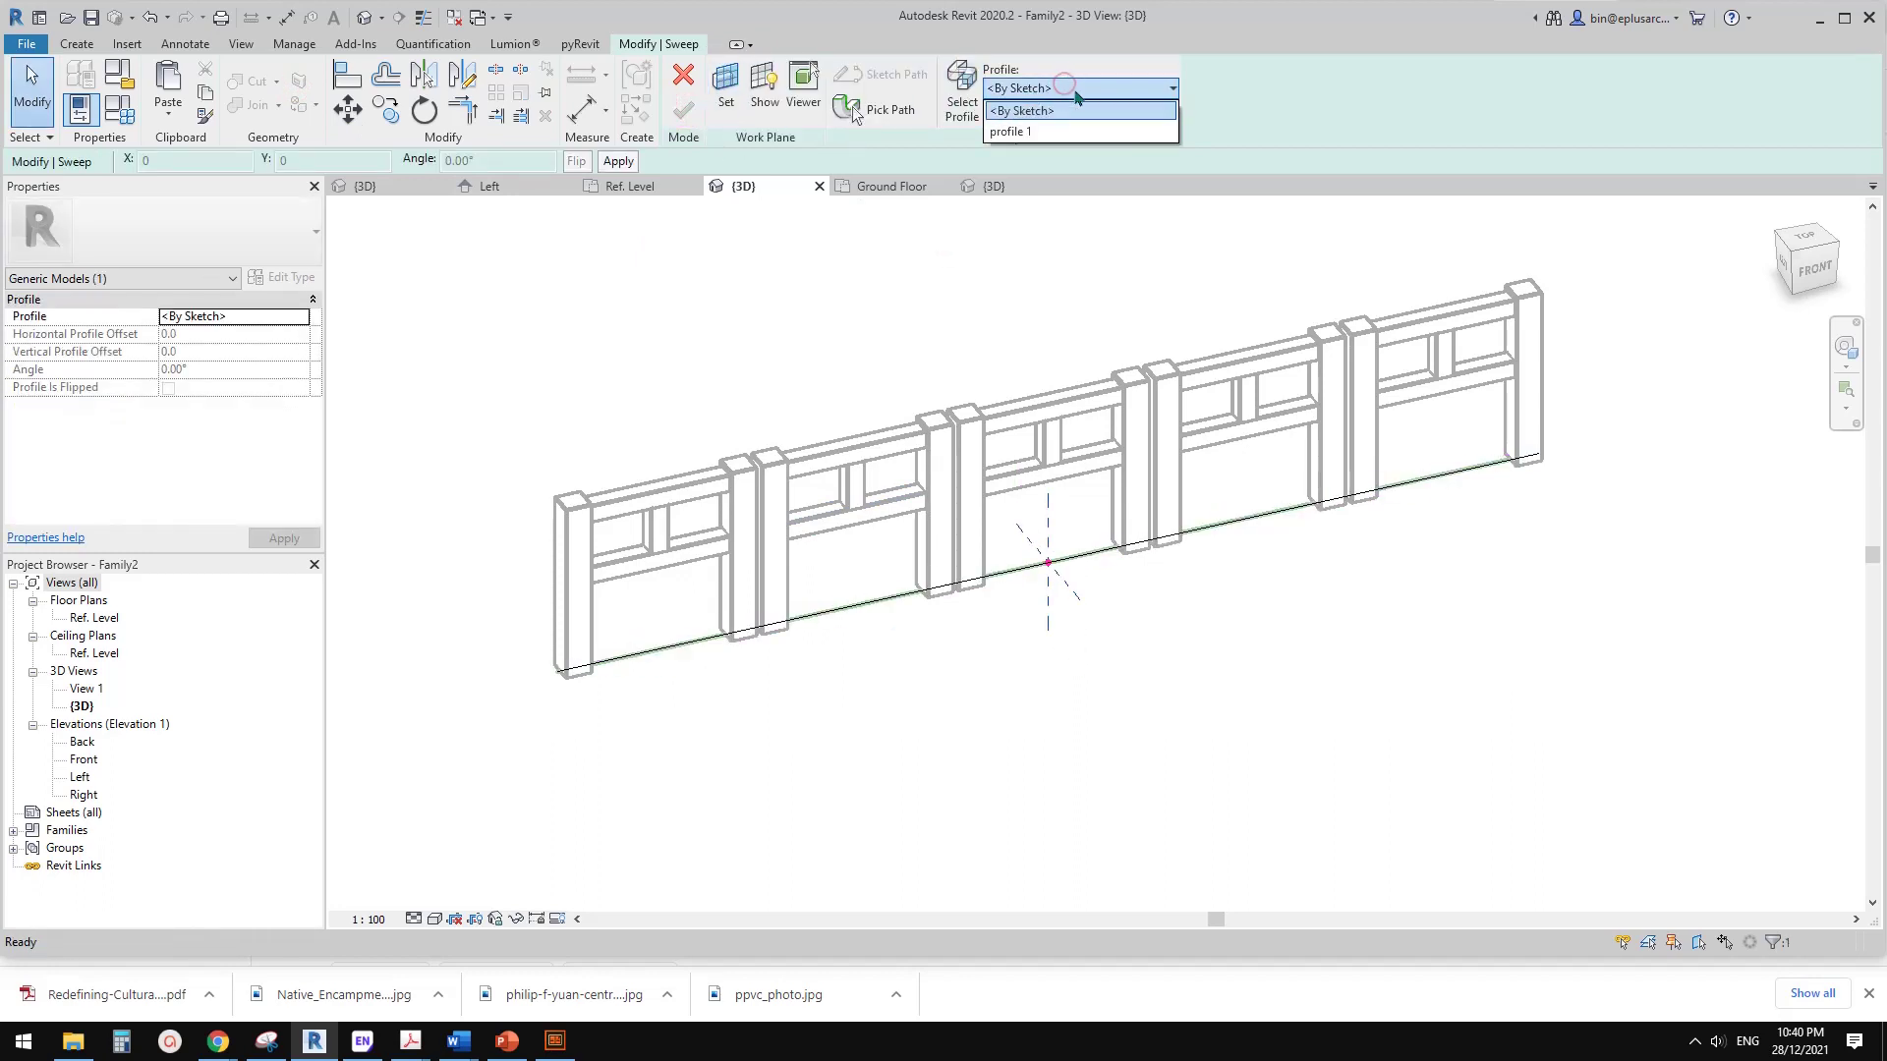
click(1012, 132)
shift+middle_drag(1032, 393, 1089, 488)
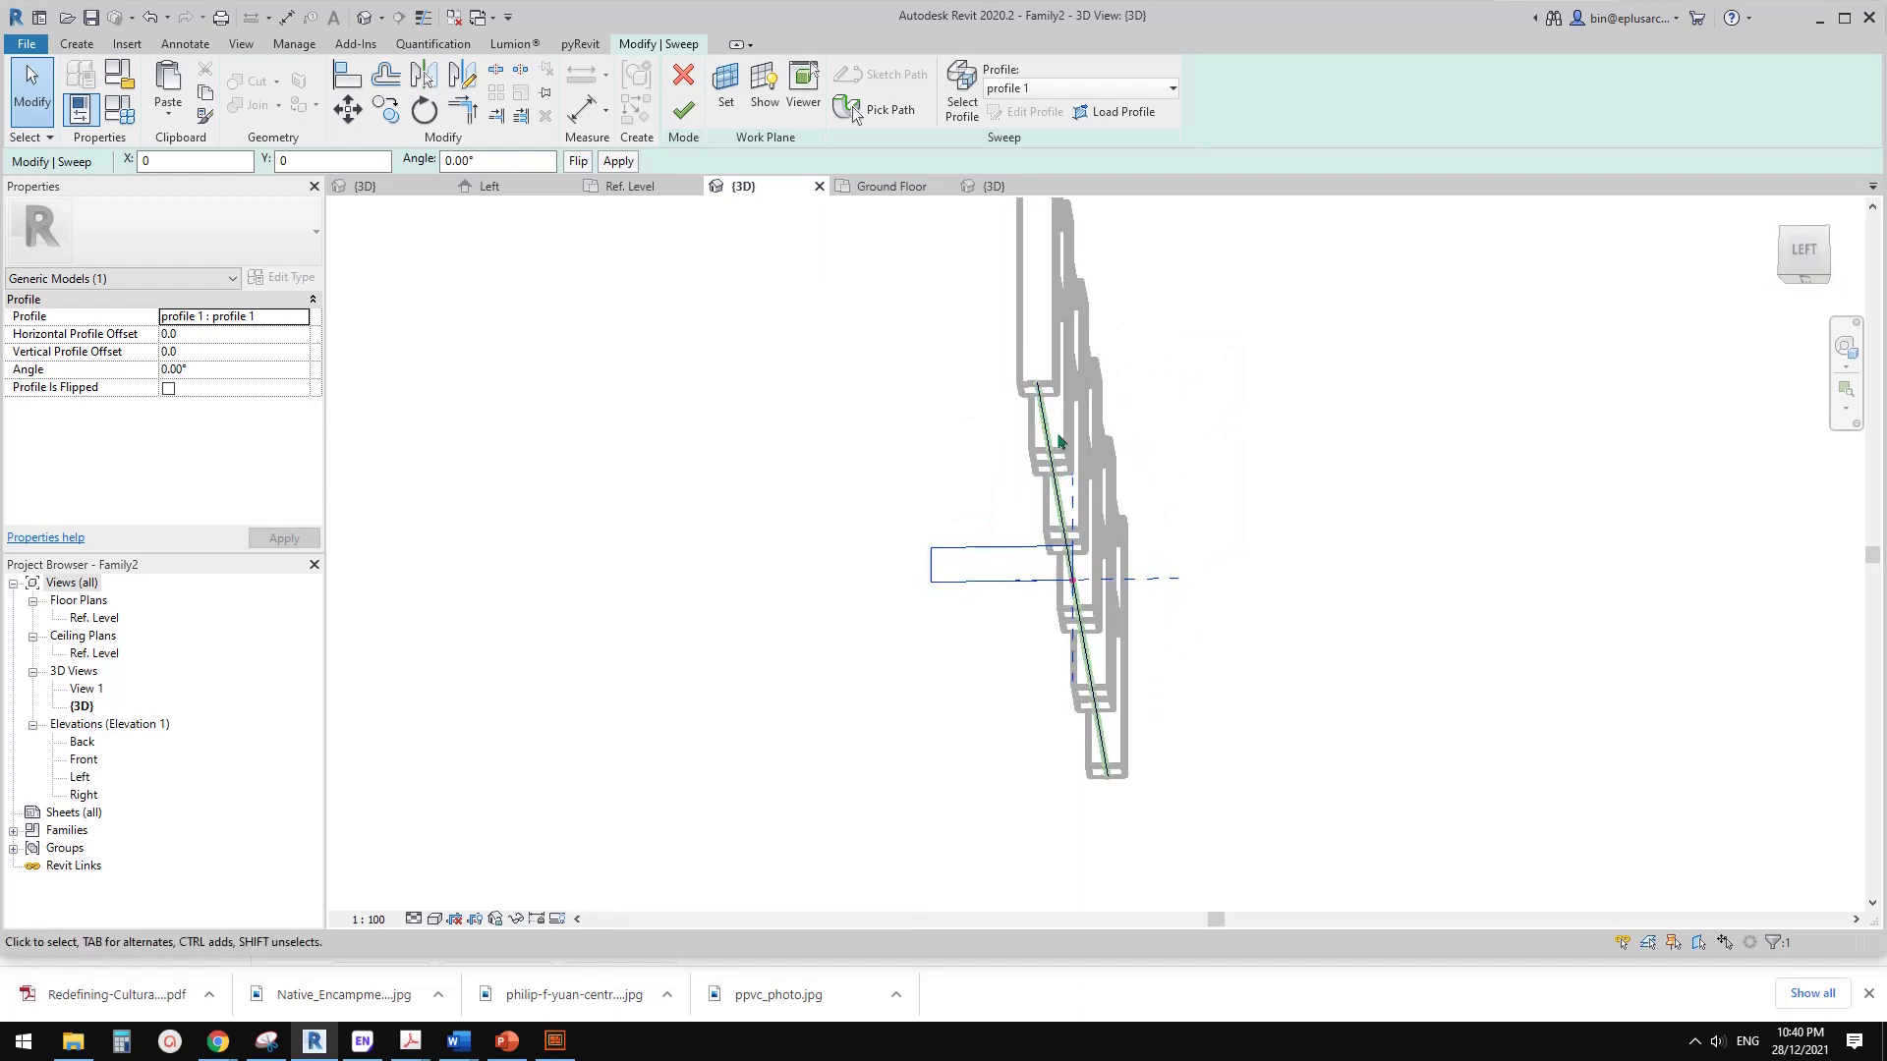
shift+middle_drag(1075, 434, 1100, 573)
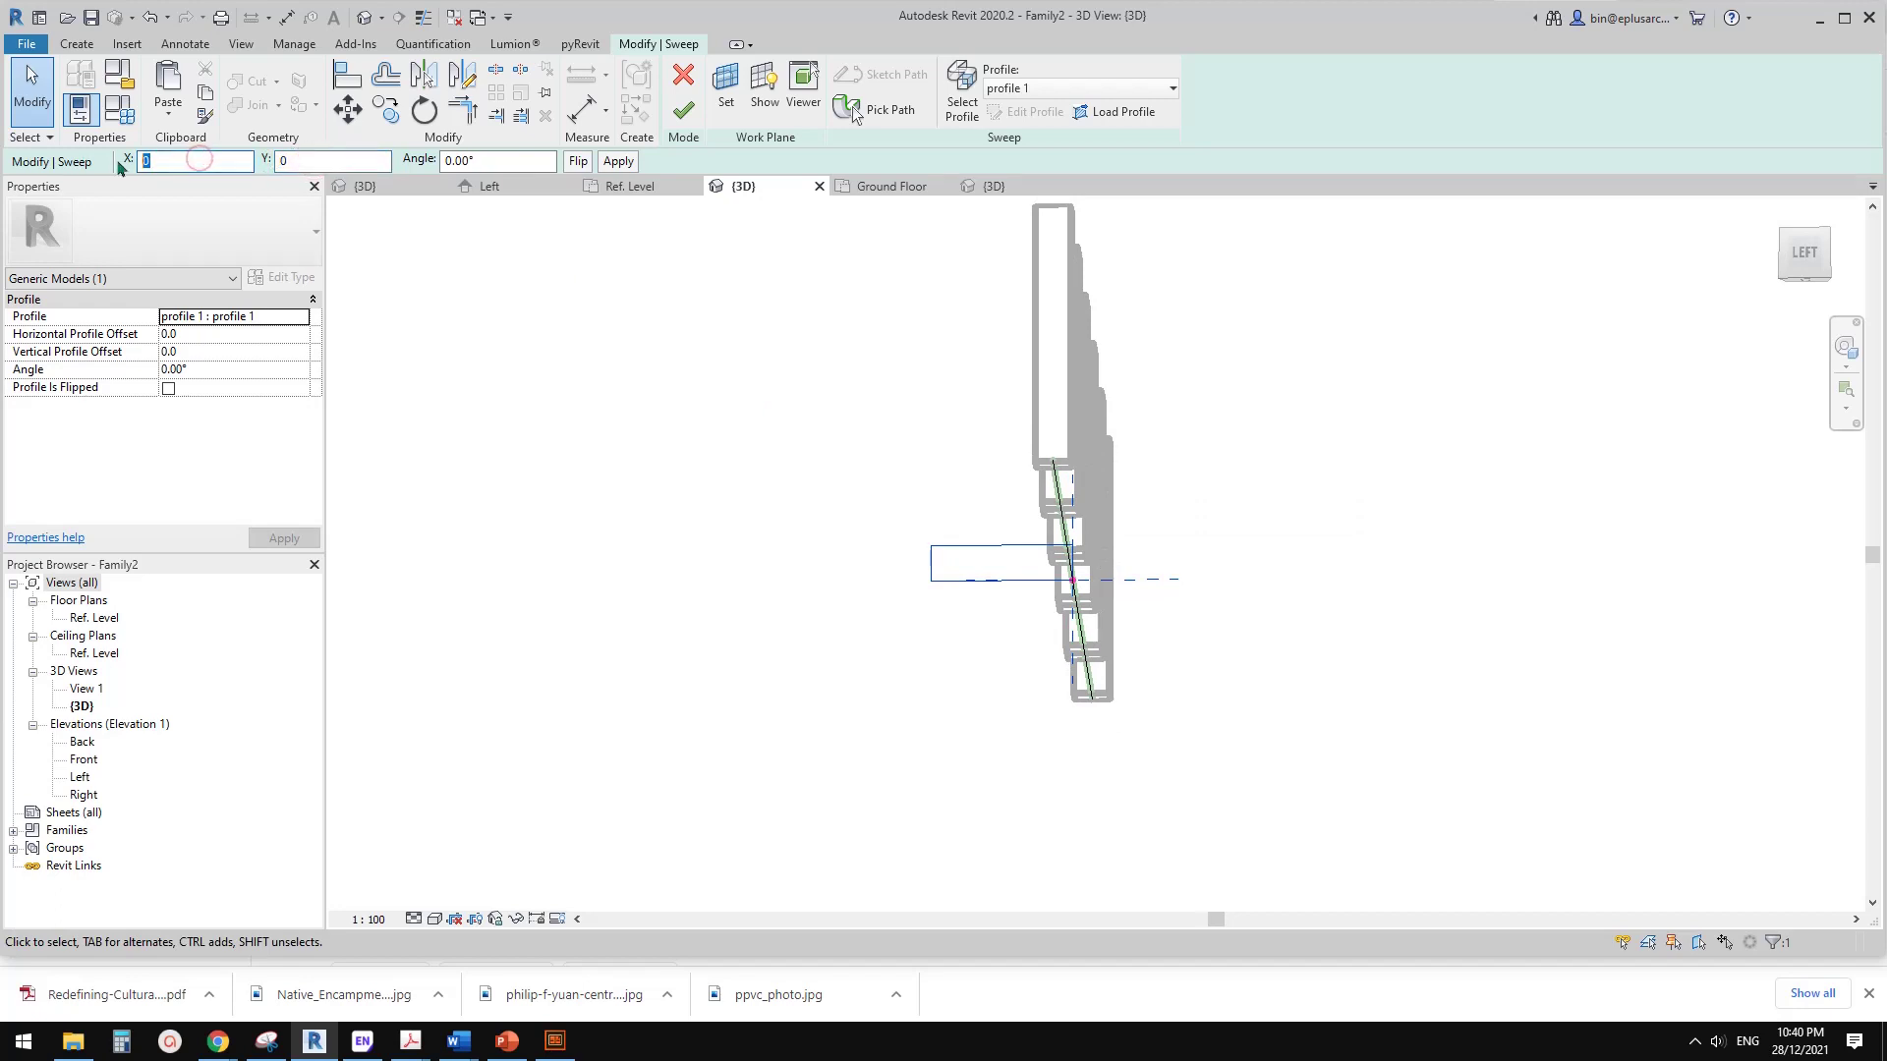
key(Return)
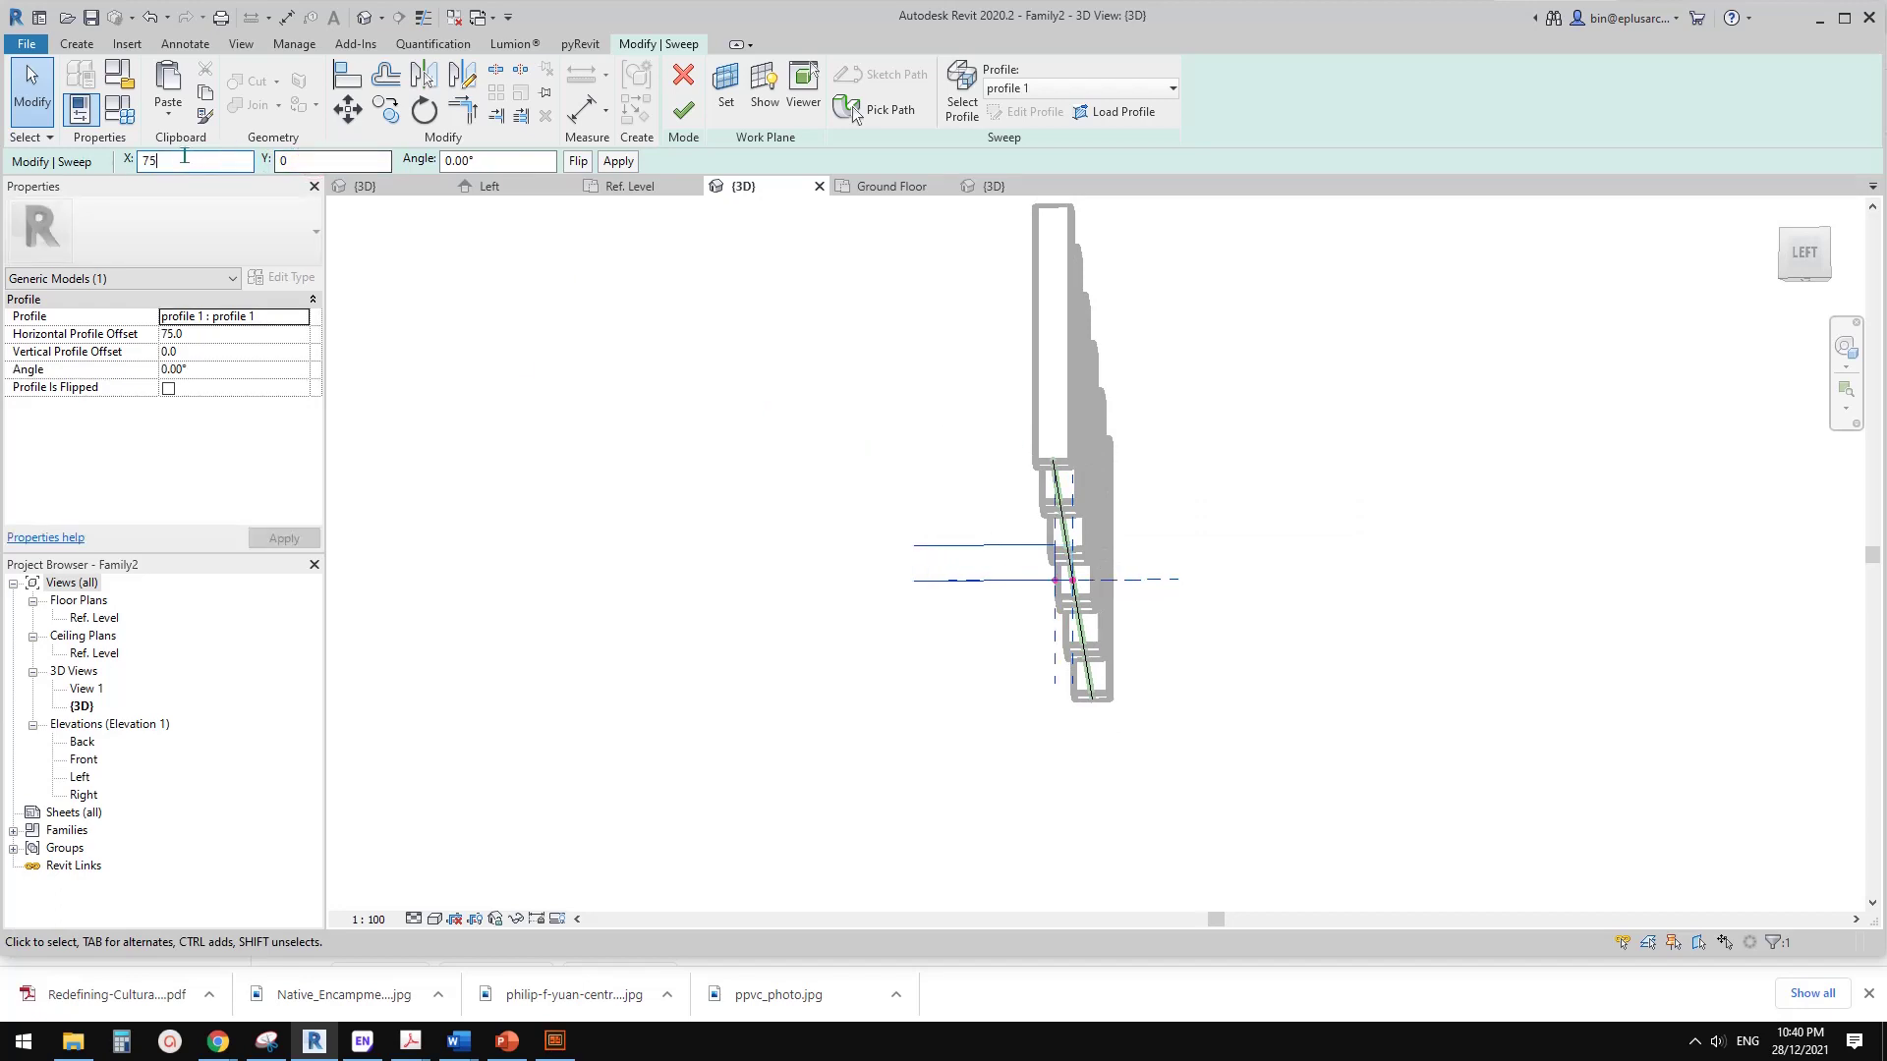
key(Return)
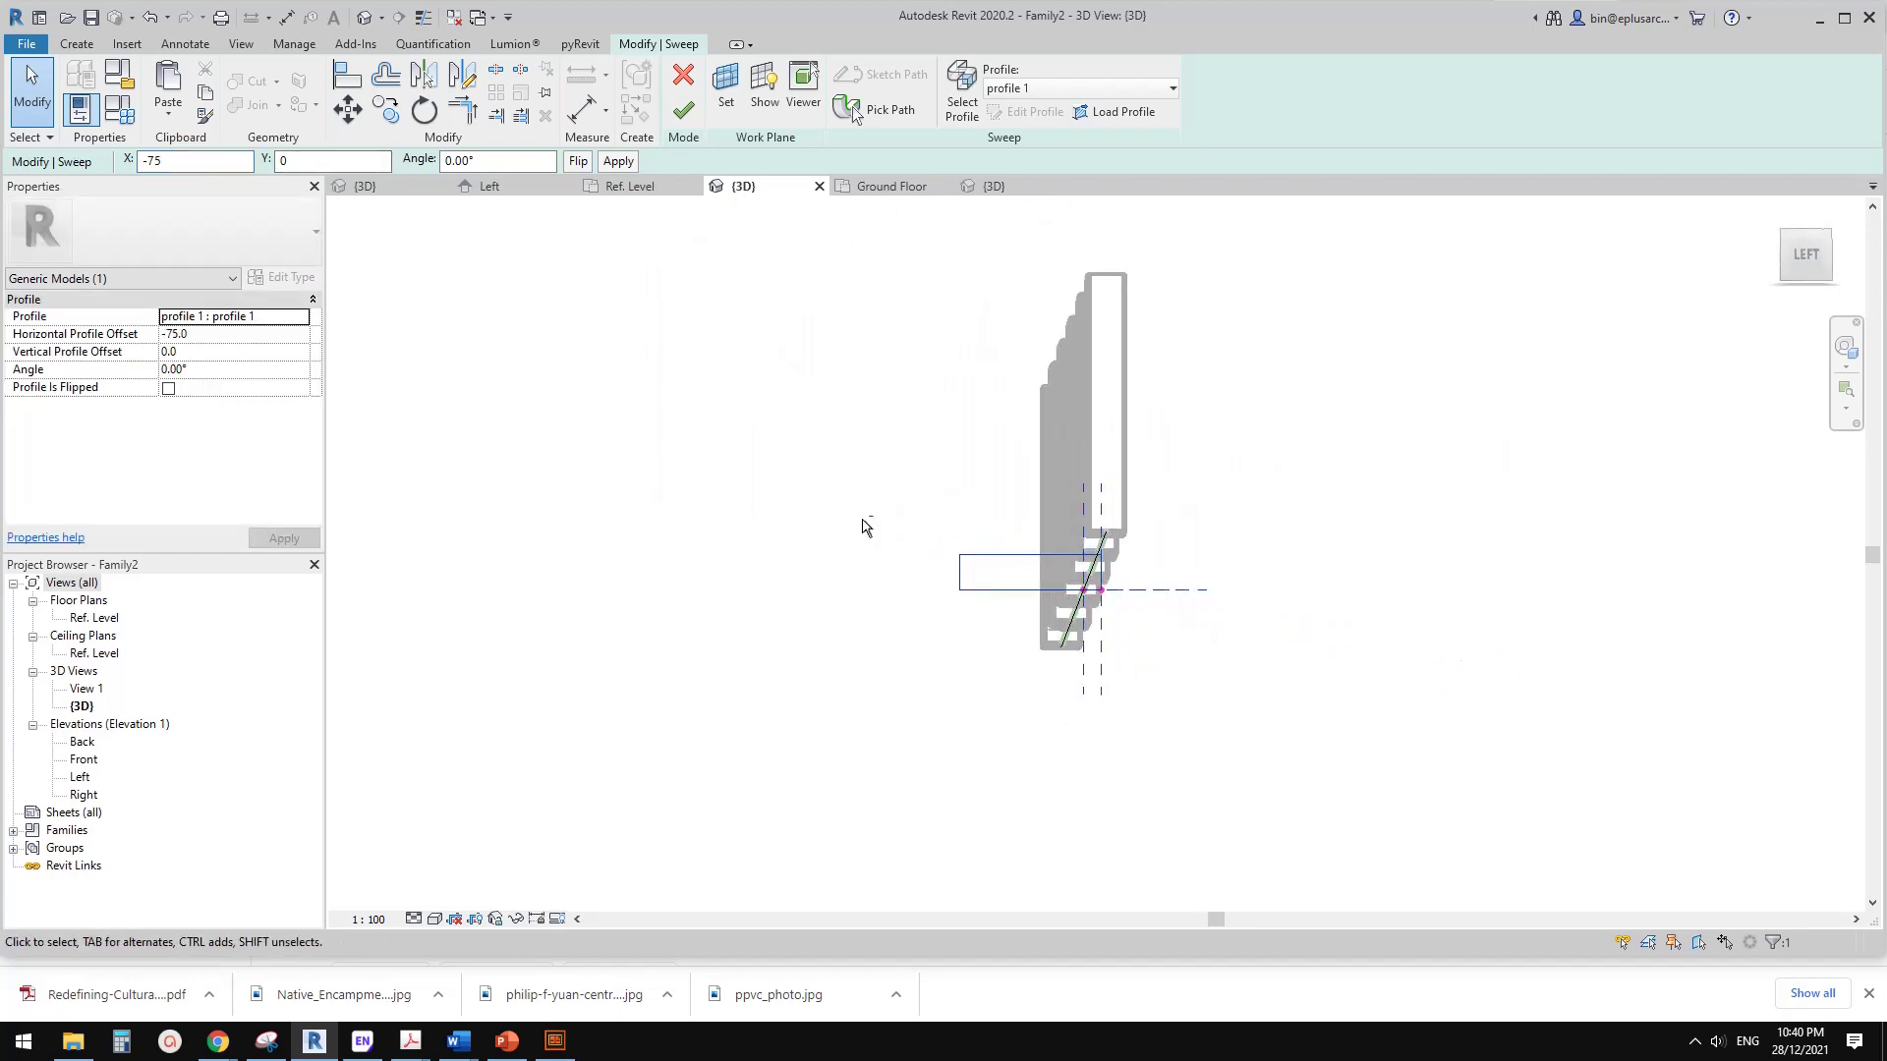
shift+middle_drag(806, 285, 752, 277)
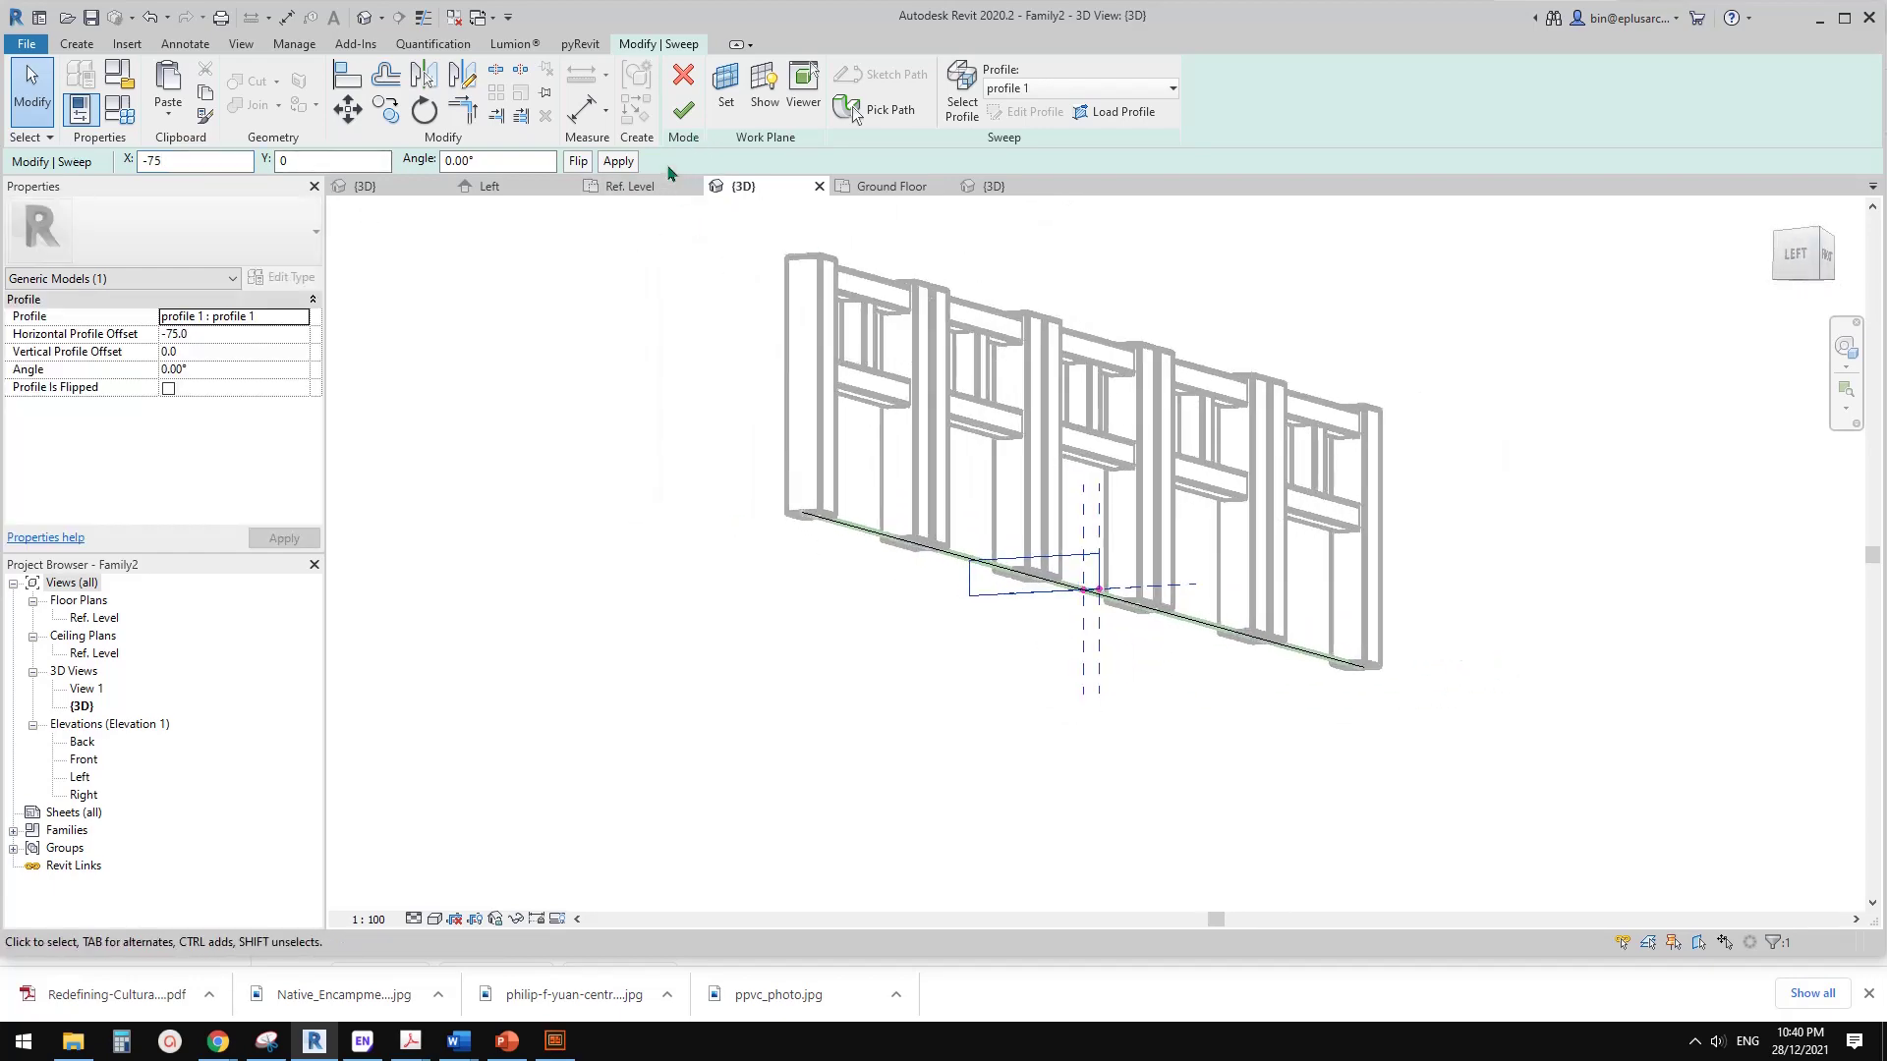
click(681, 113)
click(834, 439)
- Edit the first panel's array group and set the nested panel's Offset from Host to 150 mm
shift+middle_drag(1071, 693, 900, 473)
click(815, 443)
key(Escape)
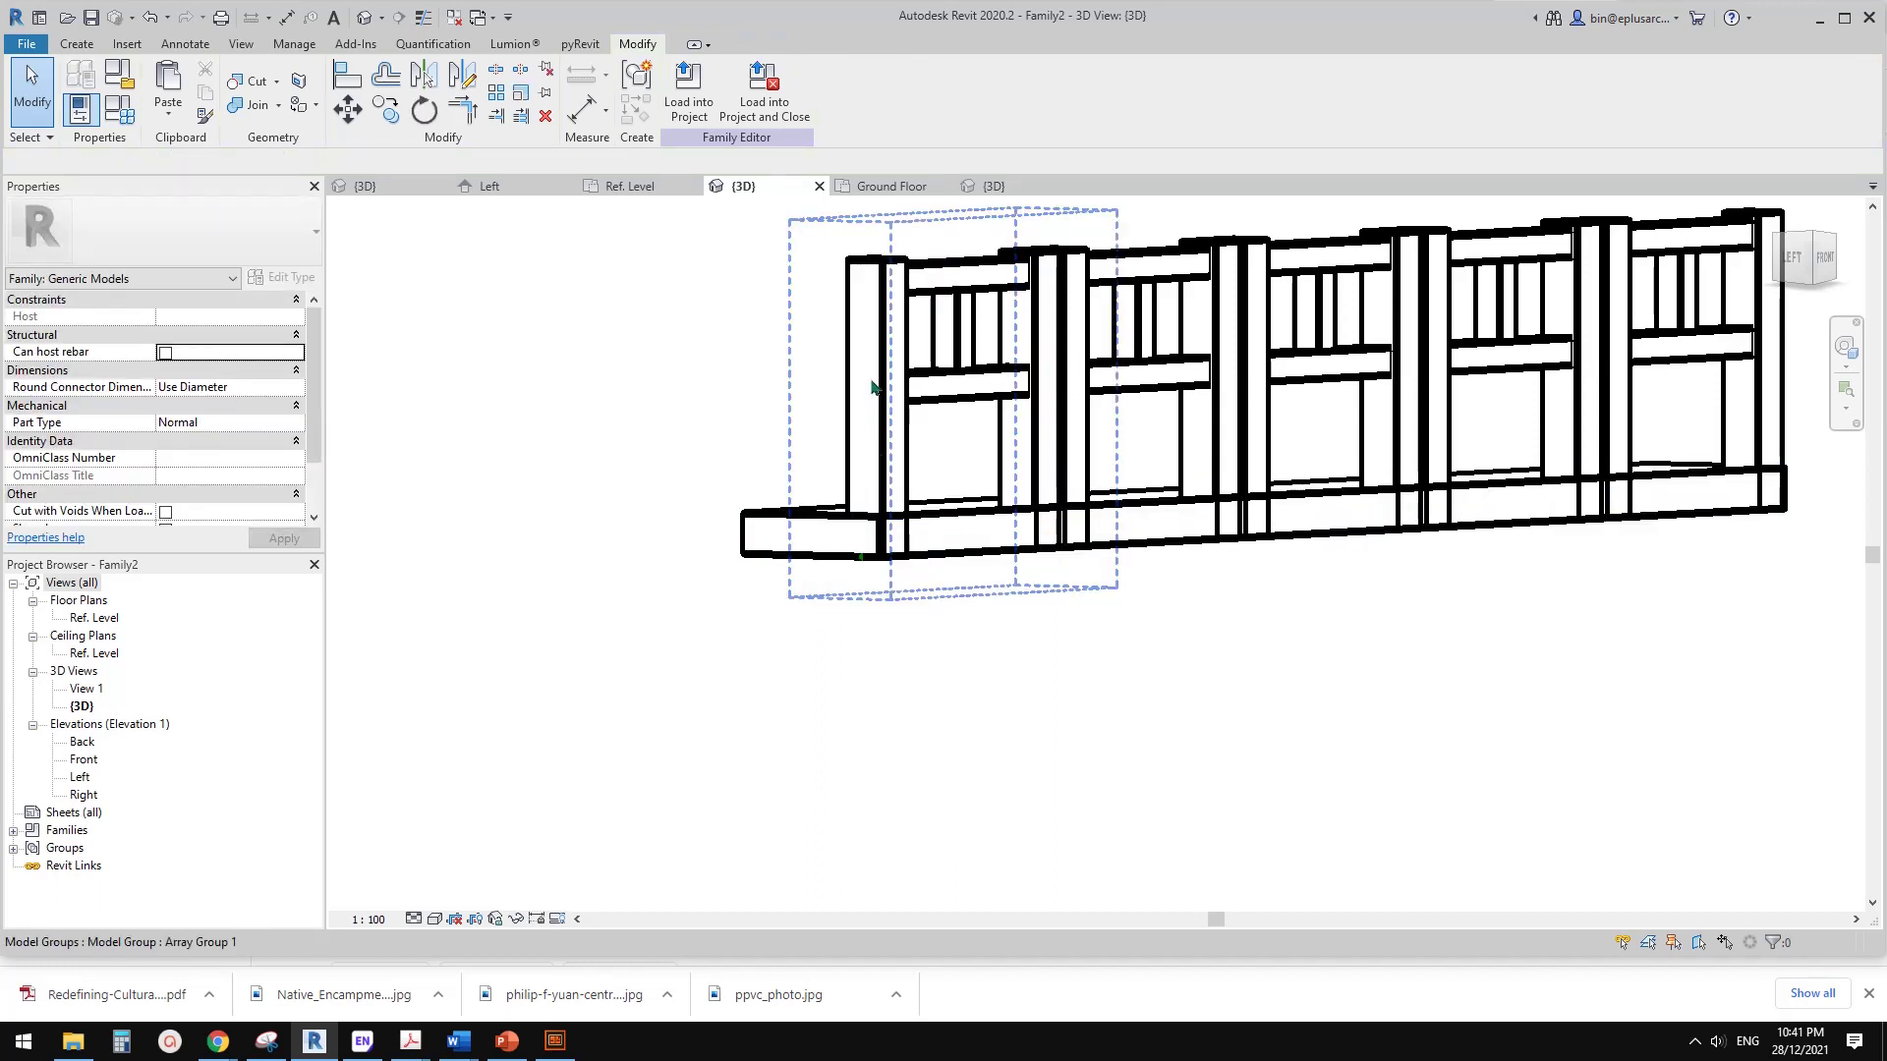
click(877, 384)
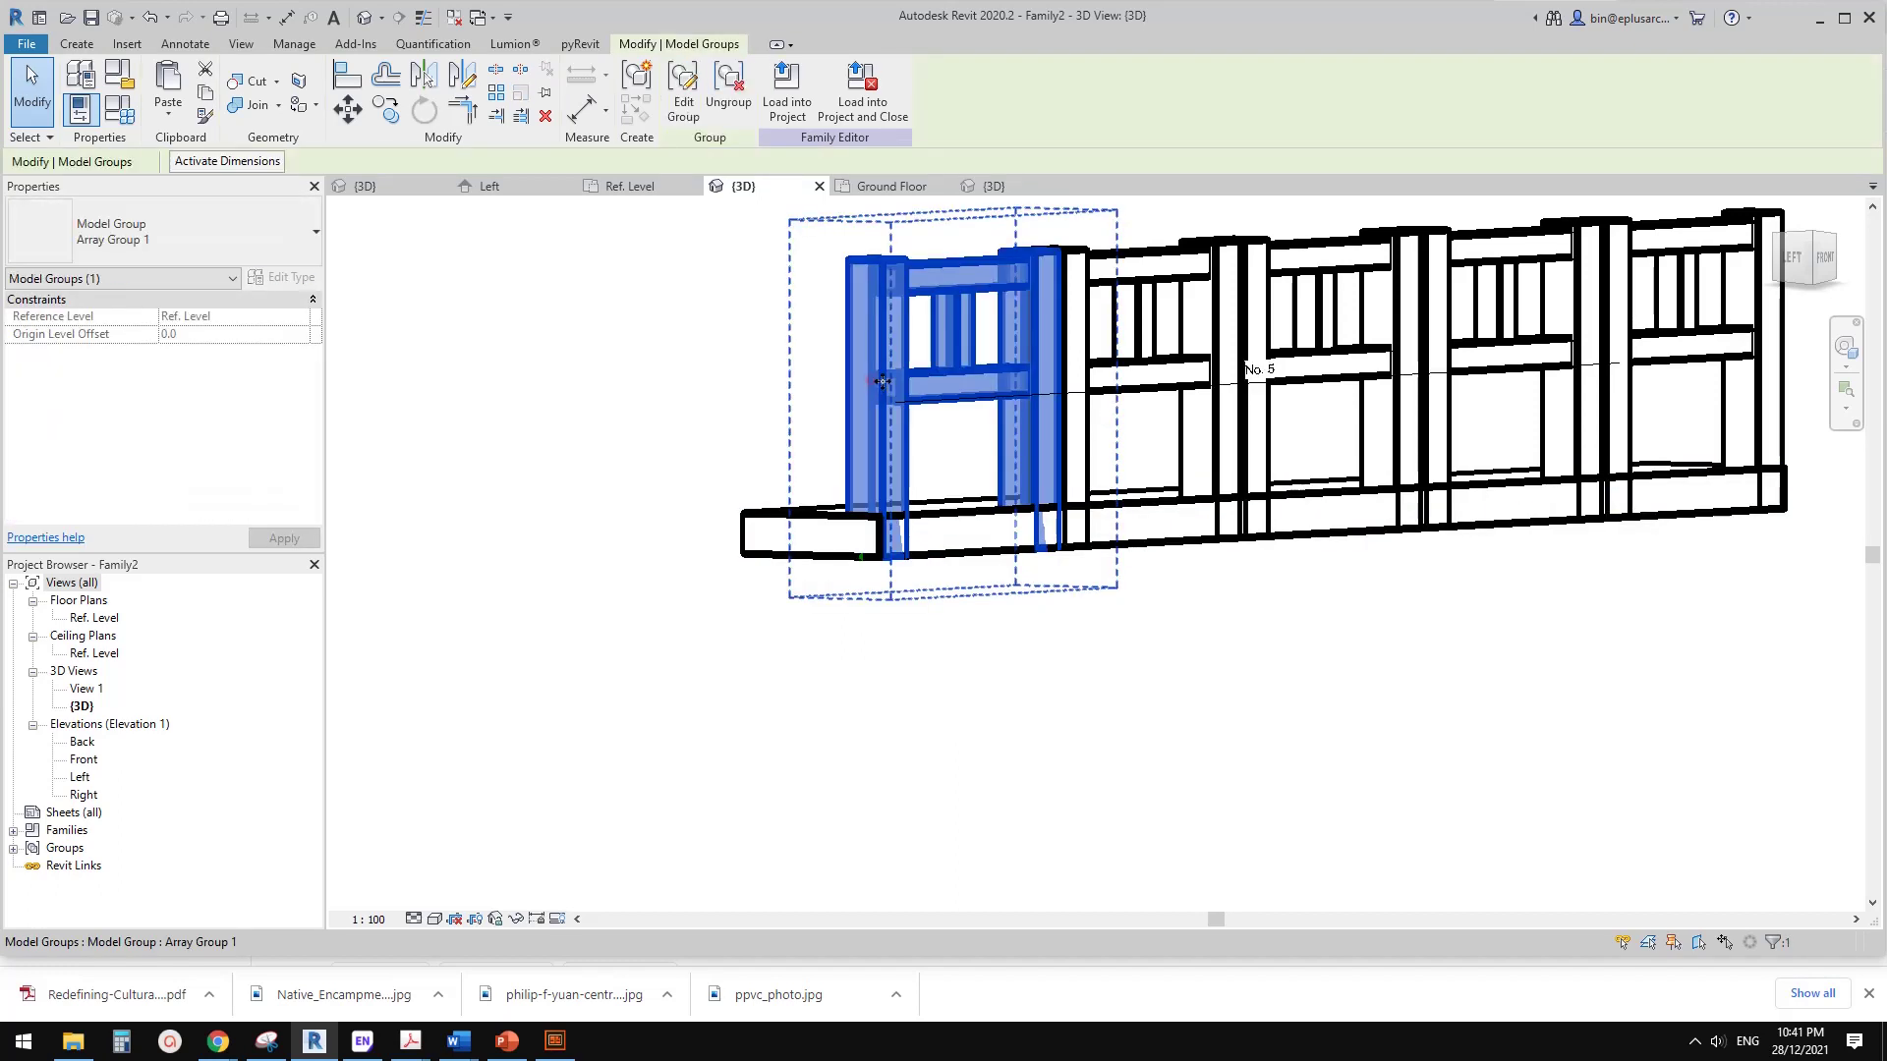
click(683, 88)
click(873, 344)
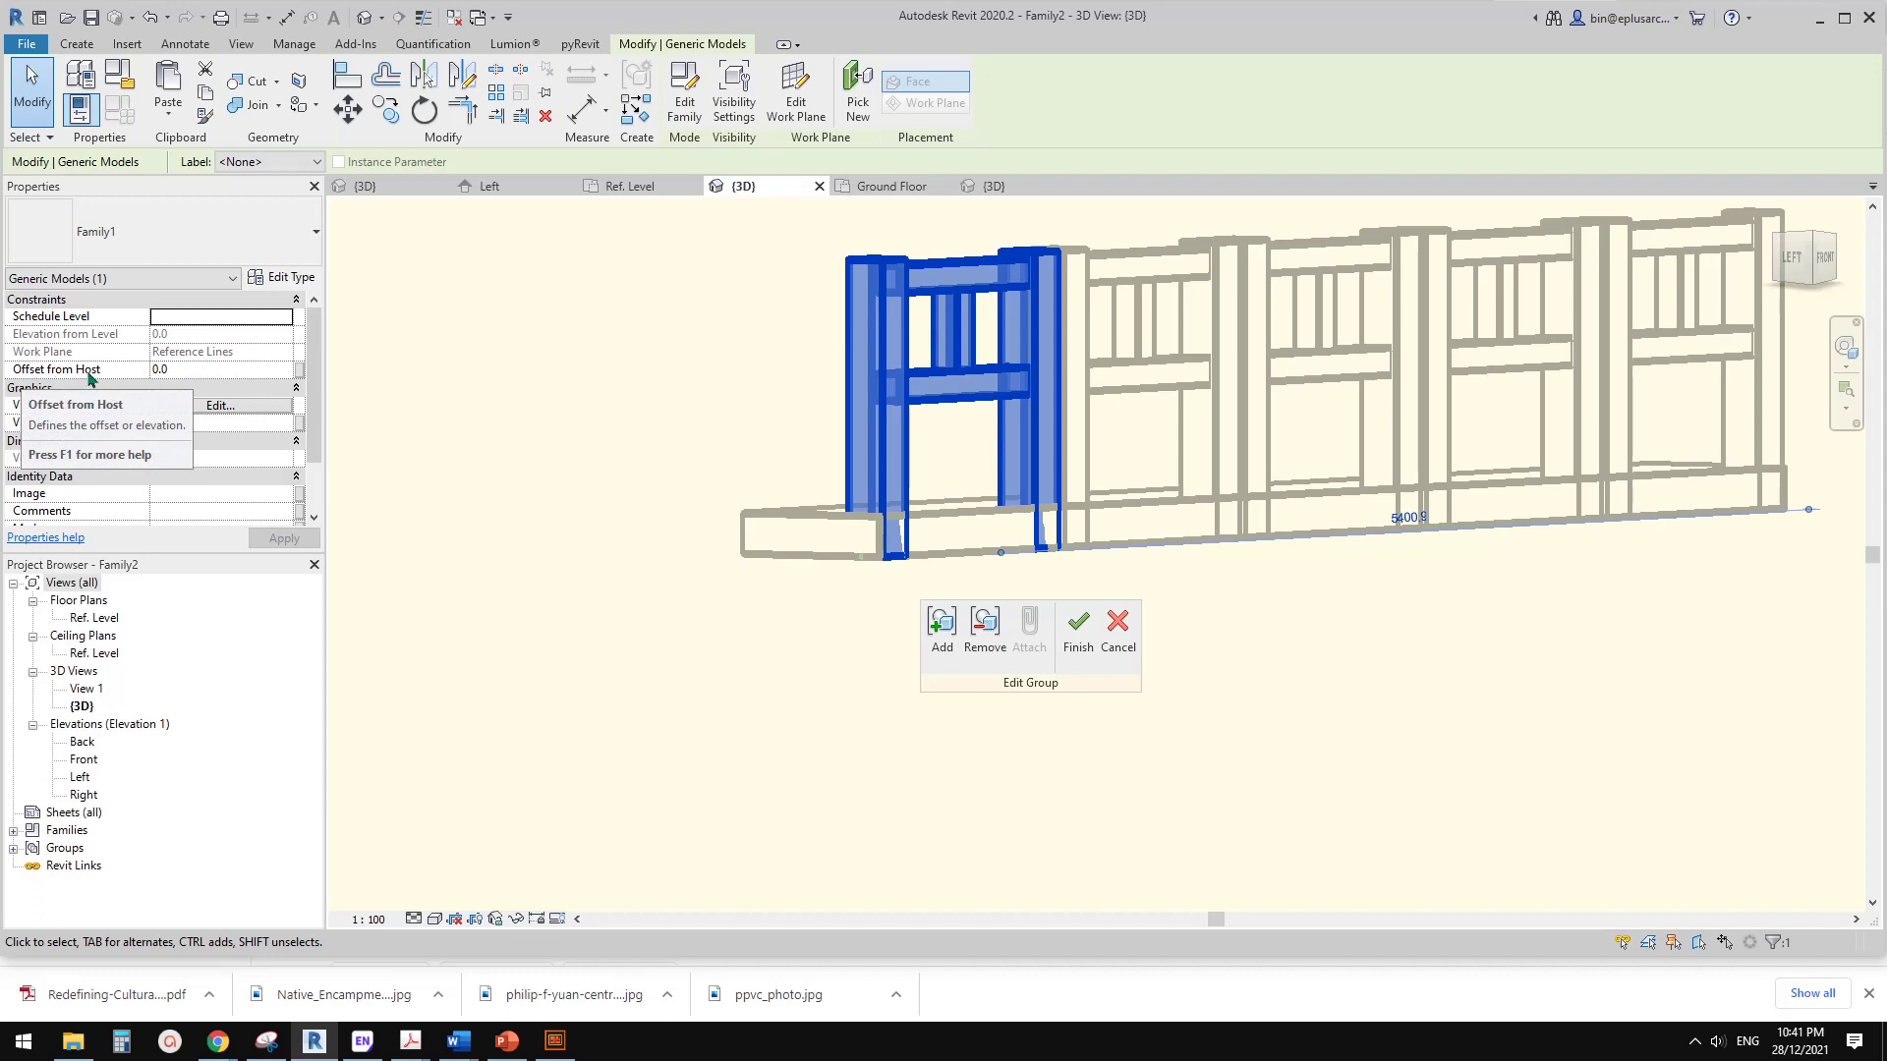
click(206, 370)
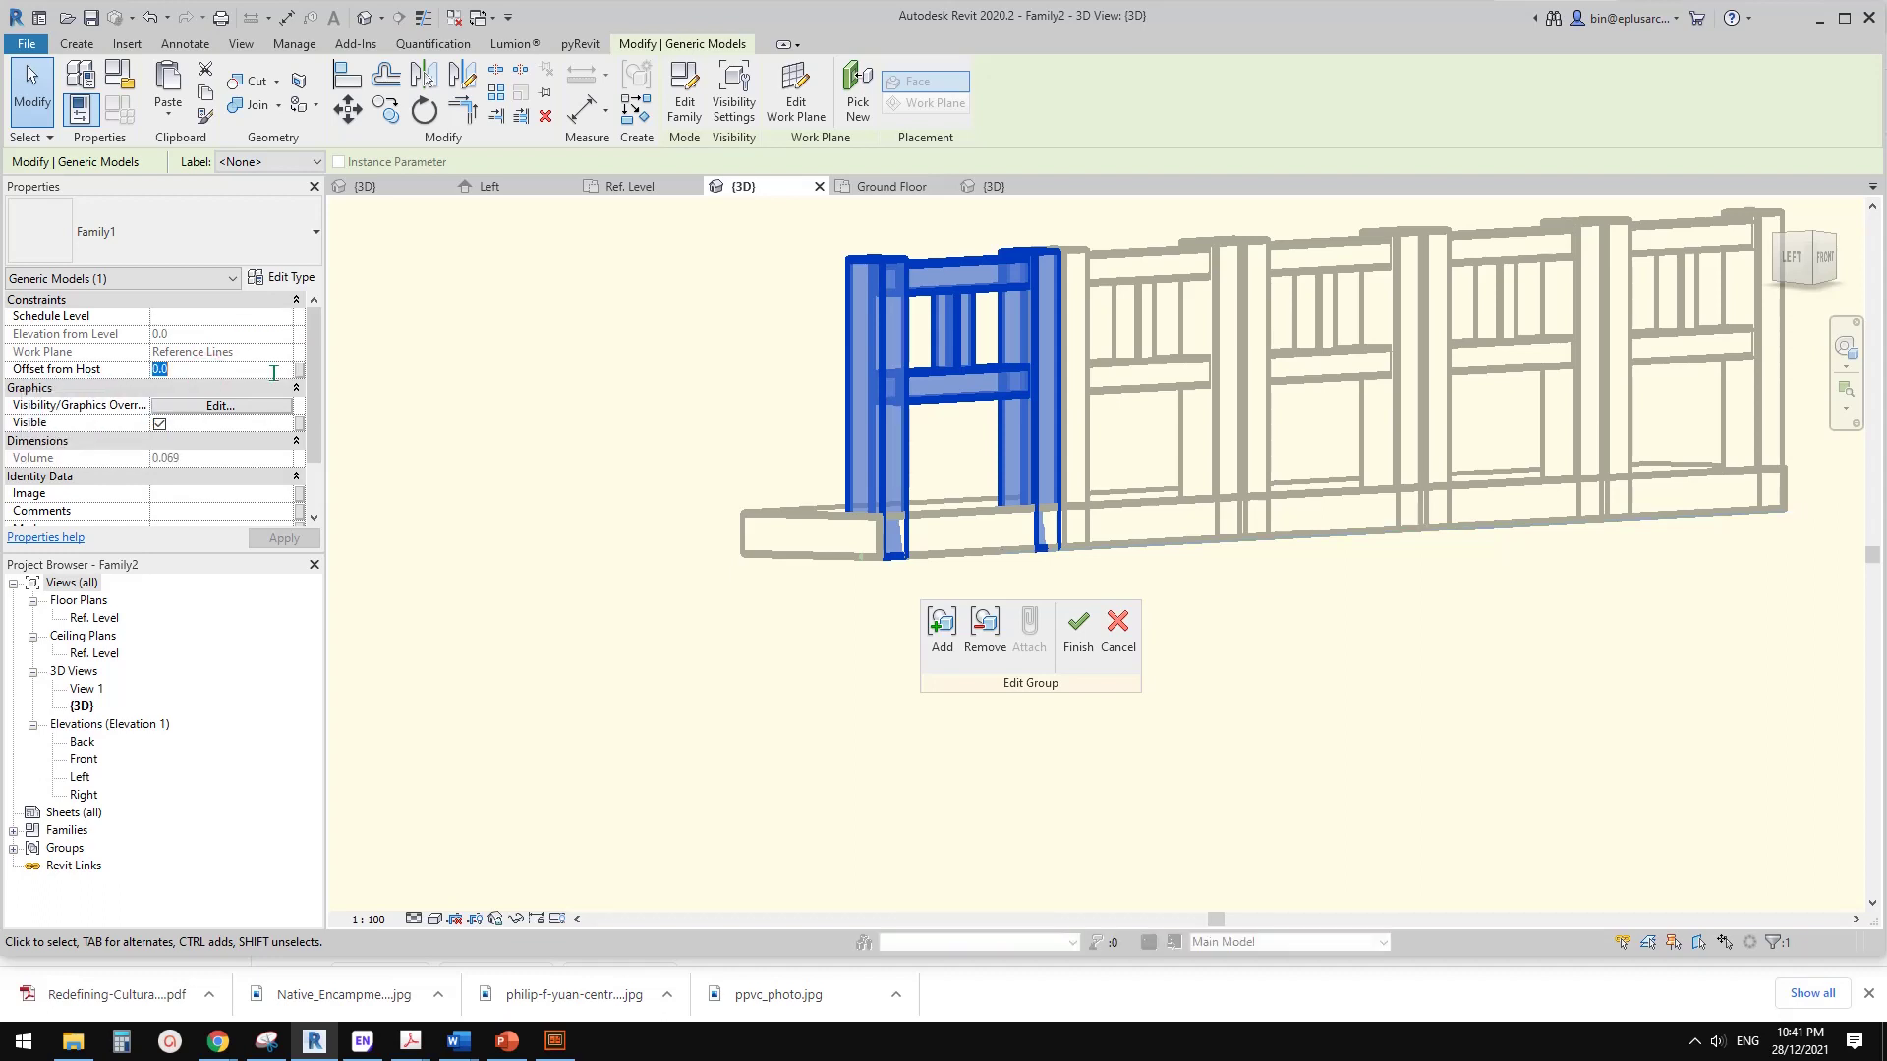
key(Return)
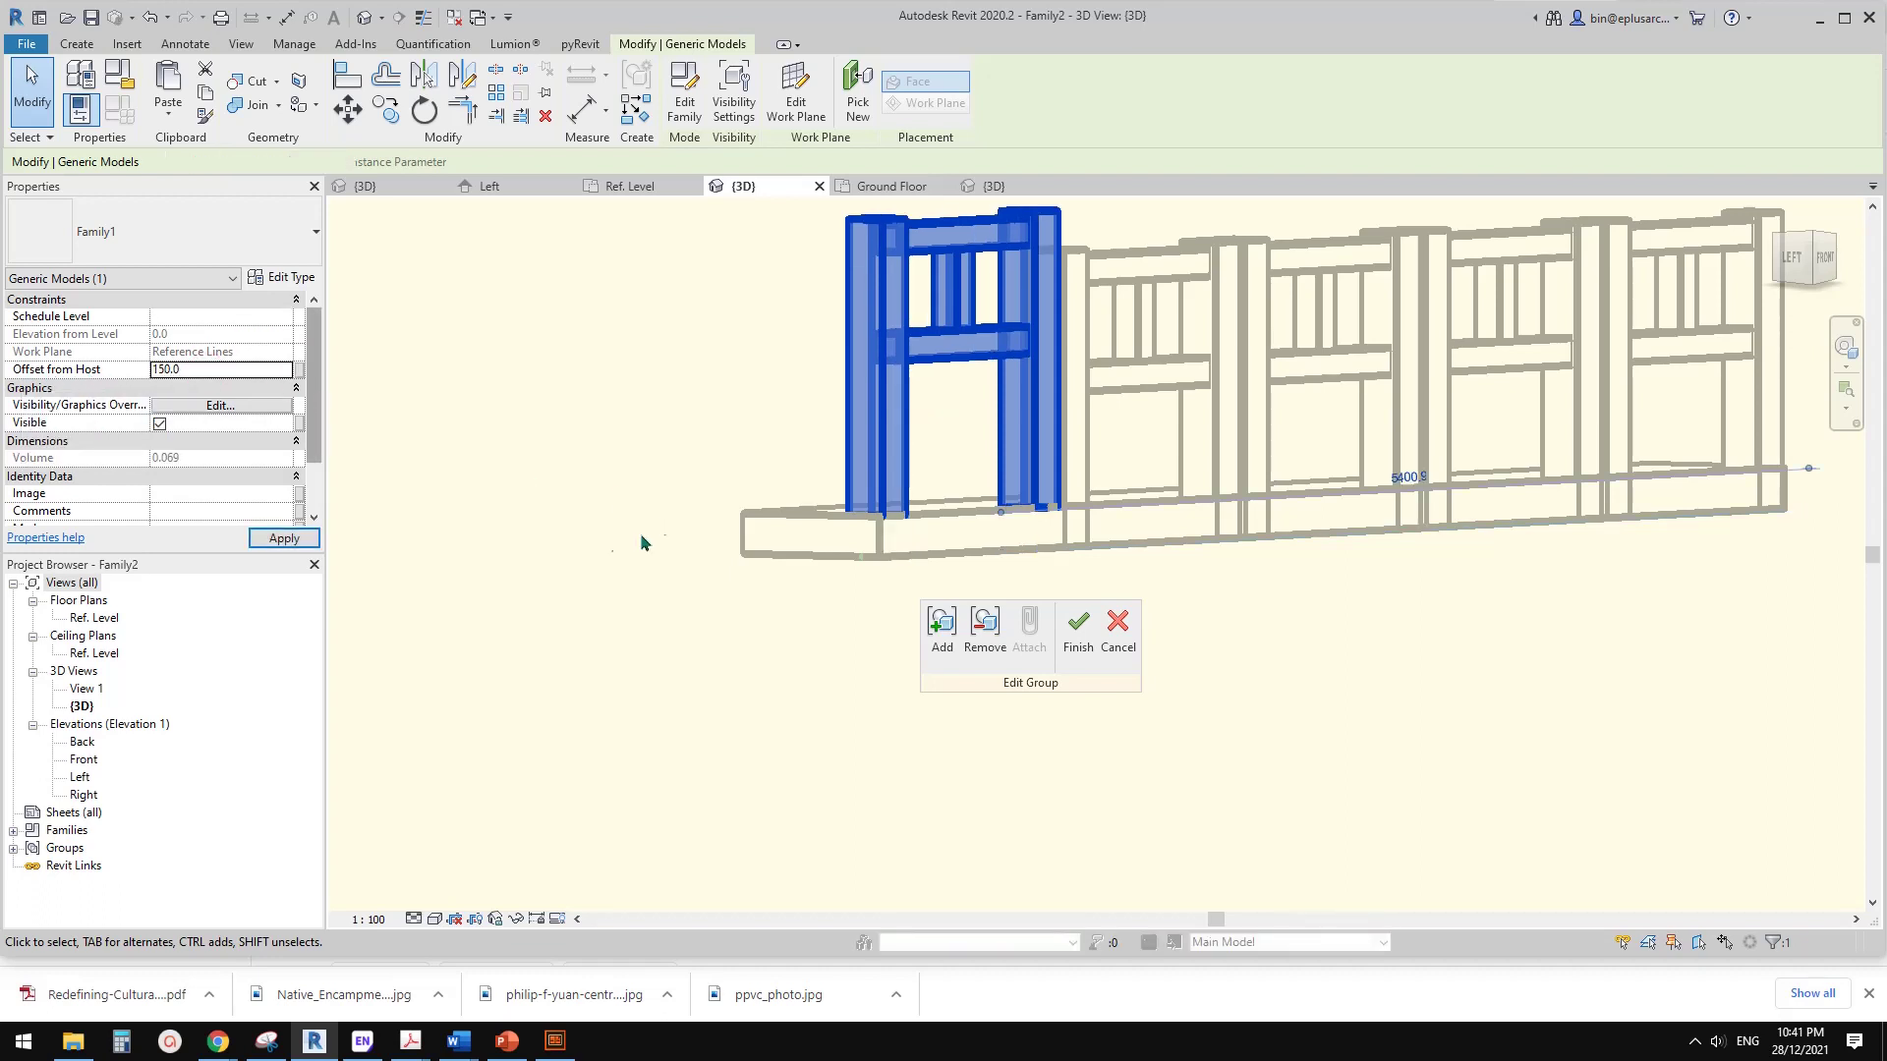
click(1076, 624)
- Edit the array group again and associate the nested panel's Height with a new type parameter named Height
shift+middle_drag(1042, 601, 881, 593)
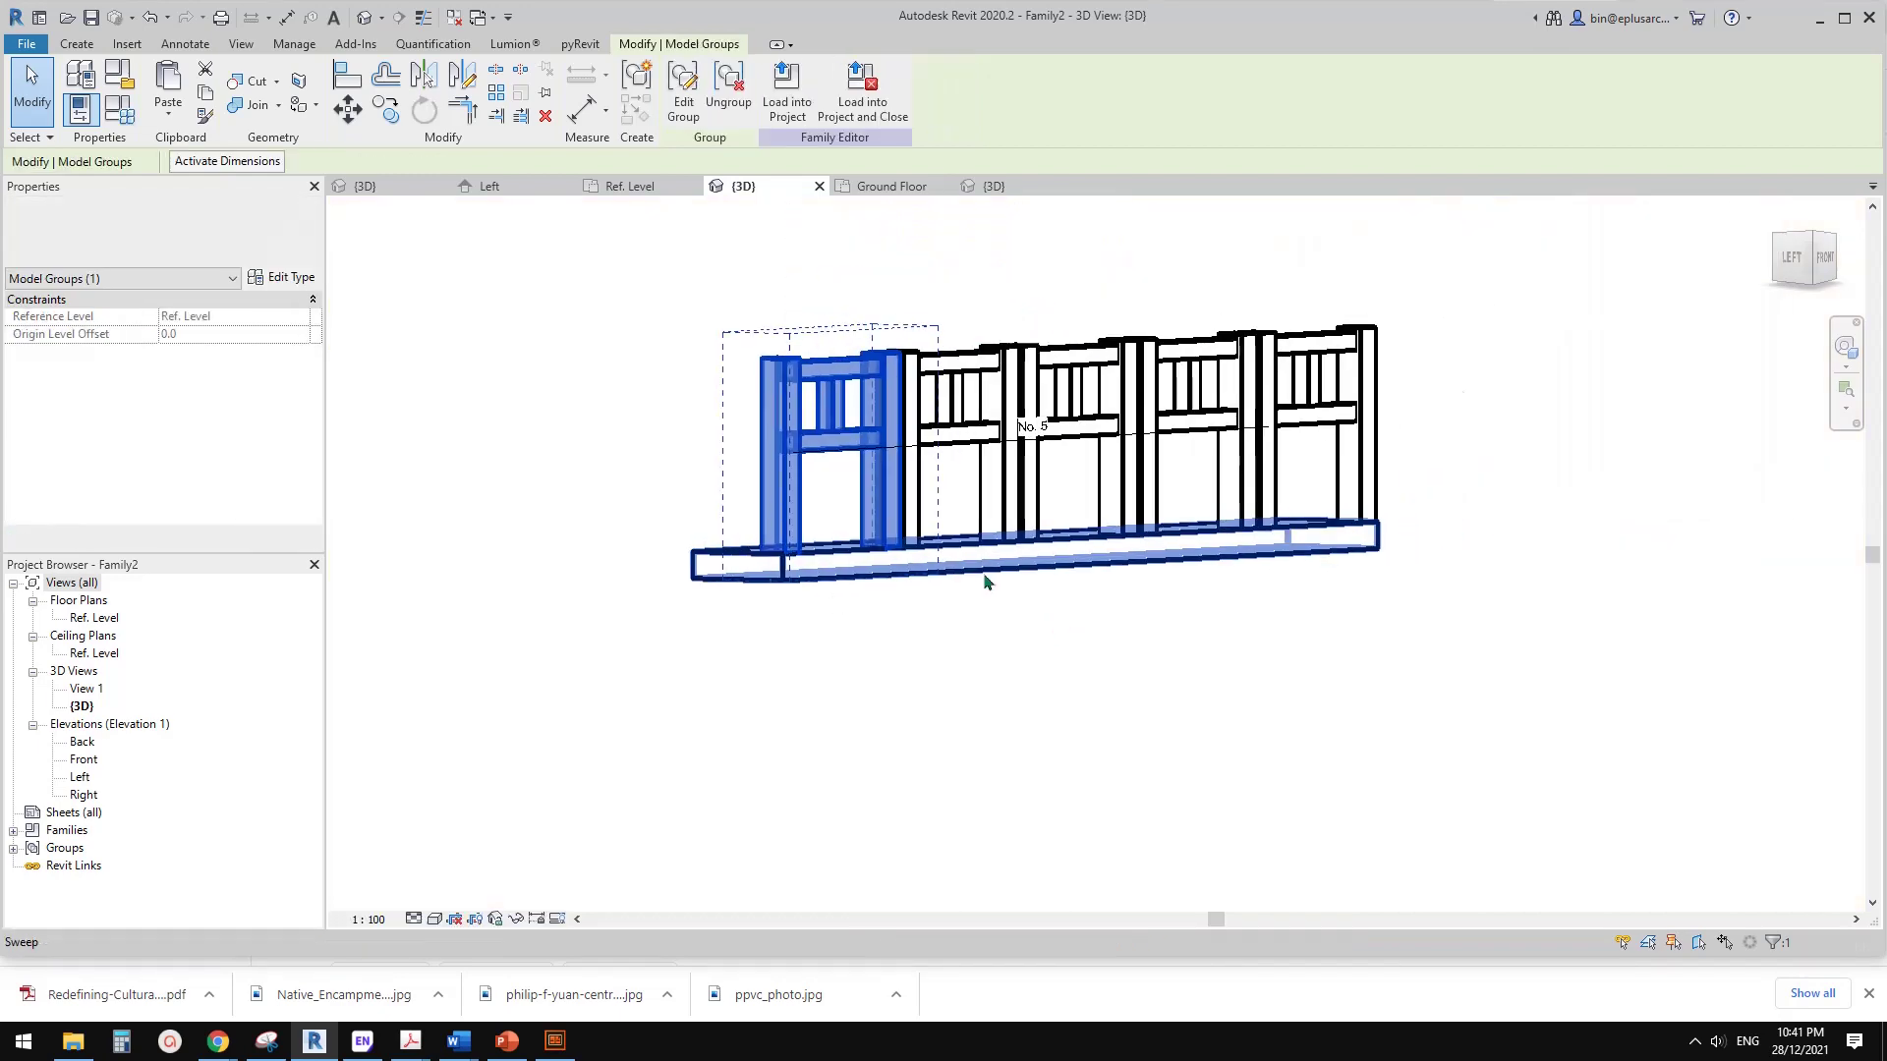
shift+middle_drag(1529, 367, 846, 449)
click(685, 90)
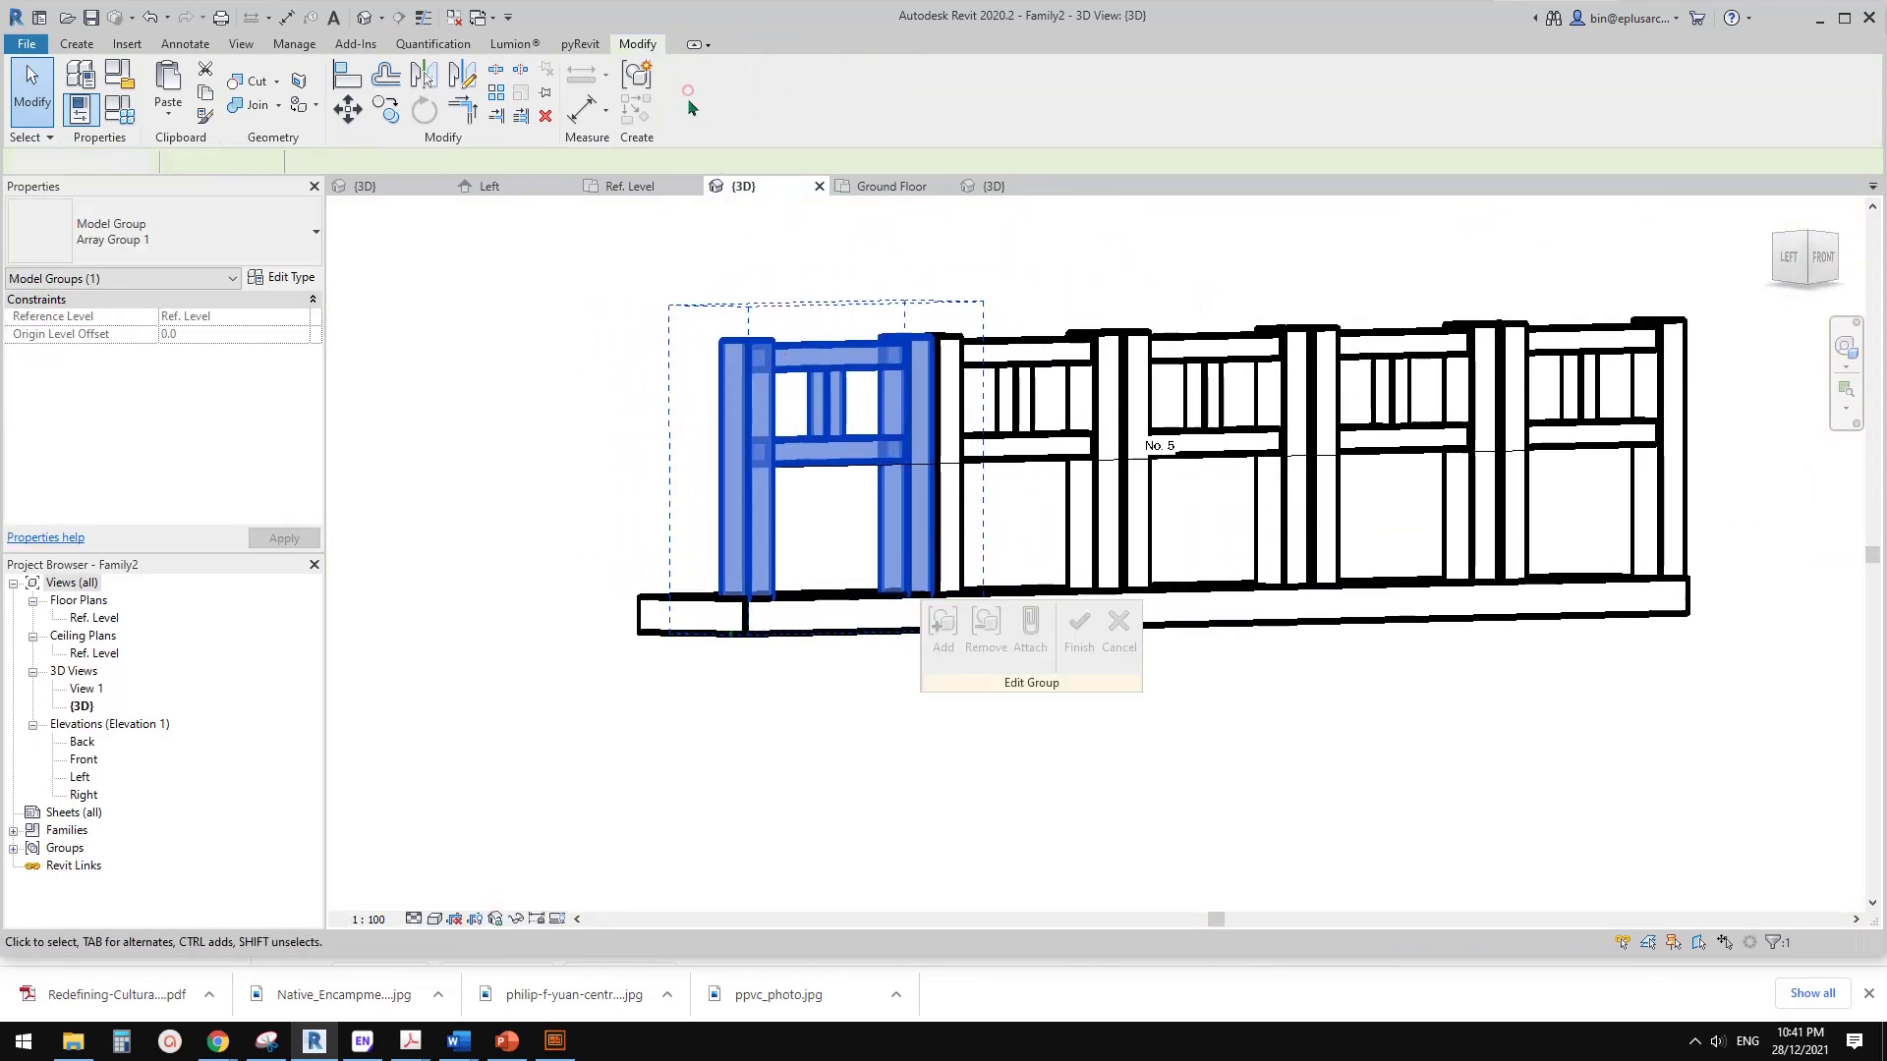
click(770, 354)
click(282, 278)
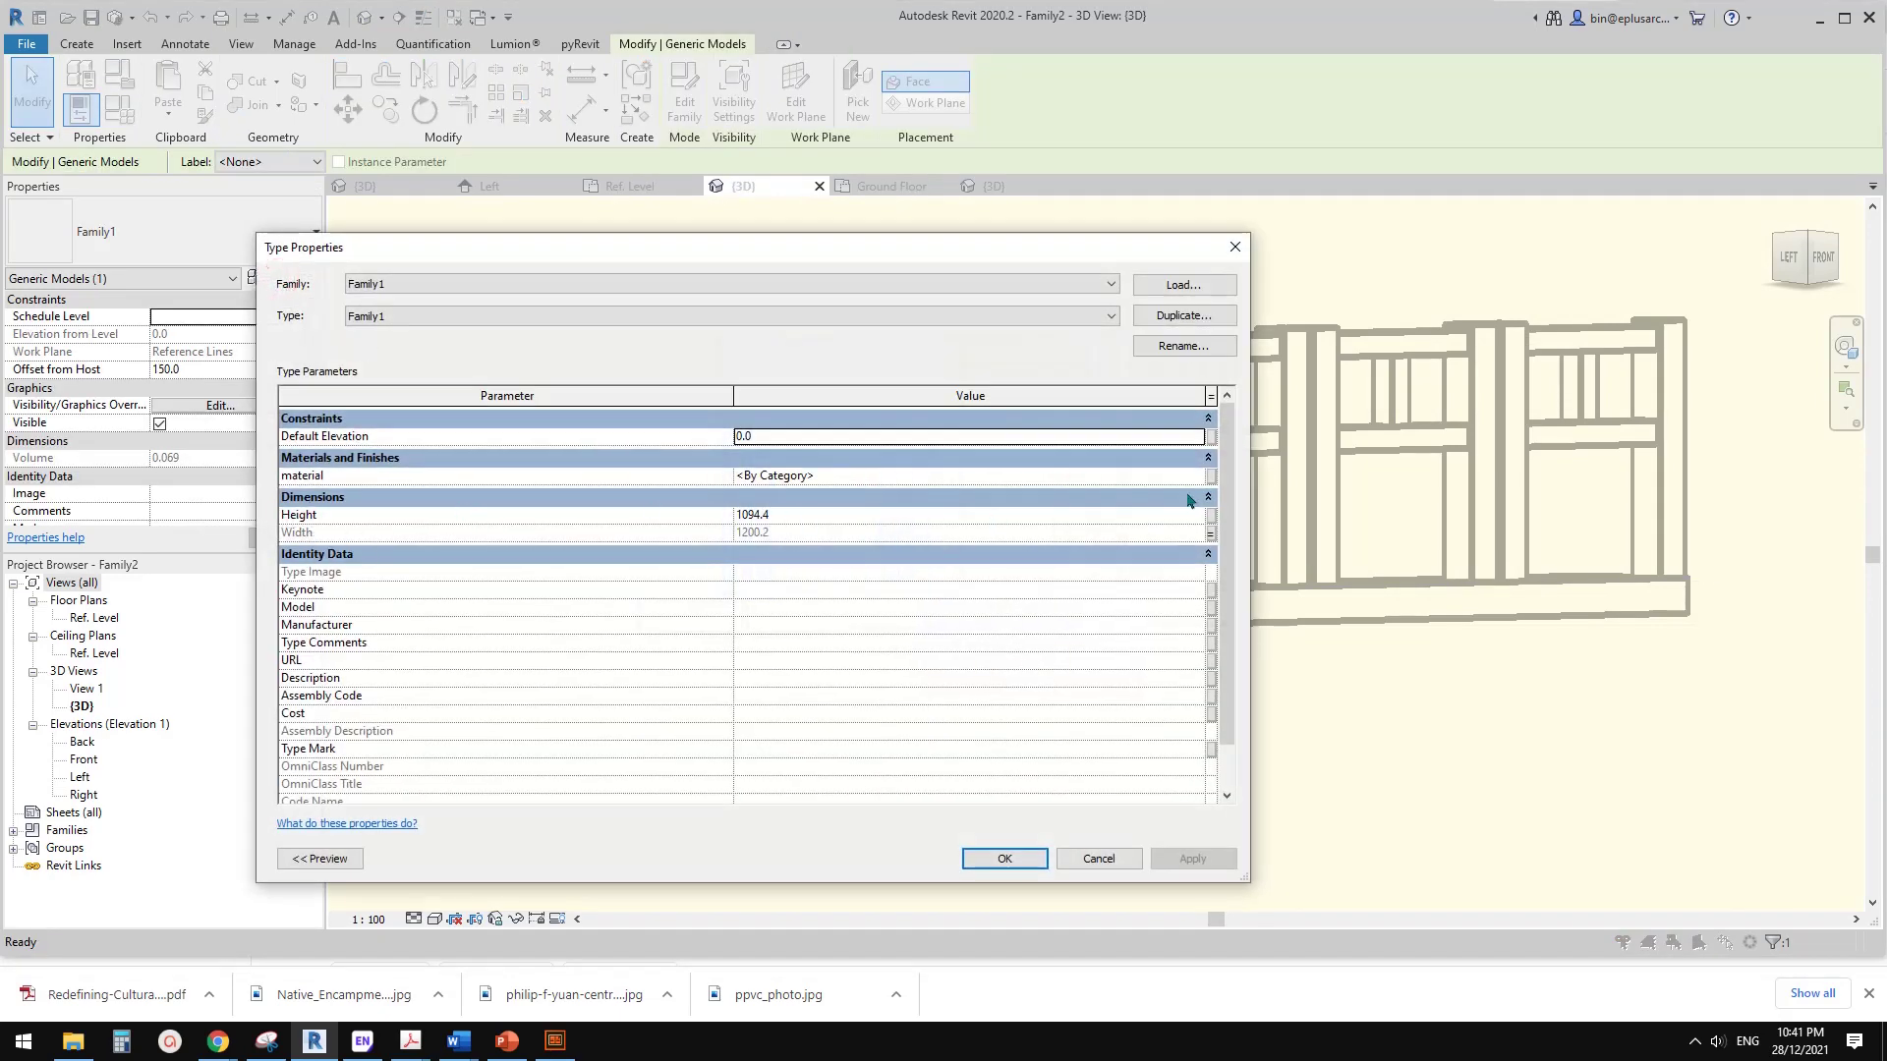
click(1210, 515)
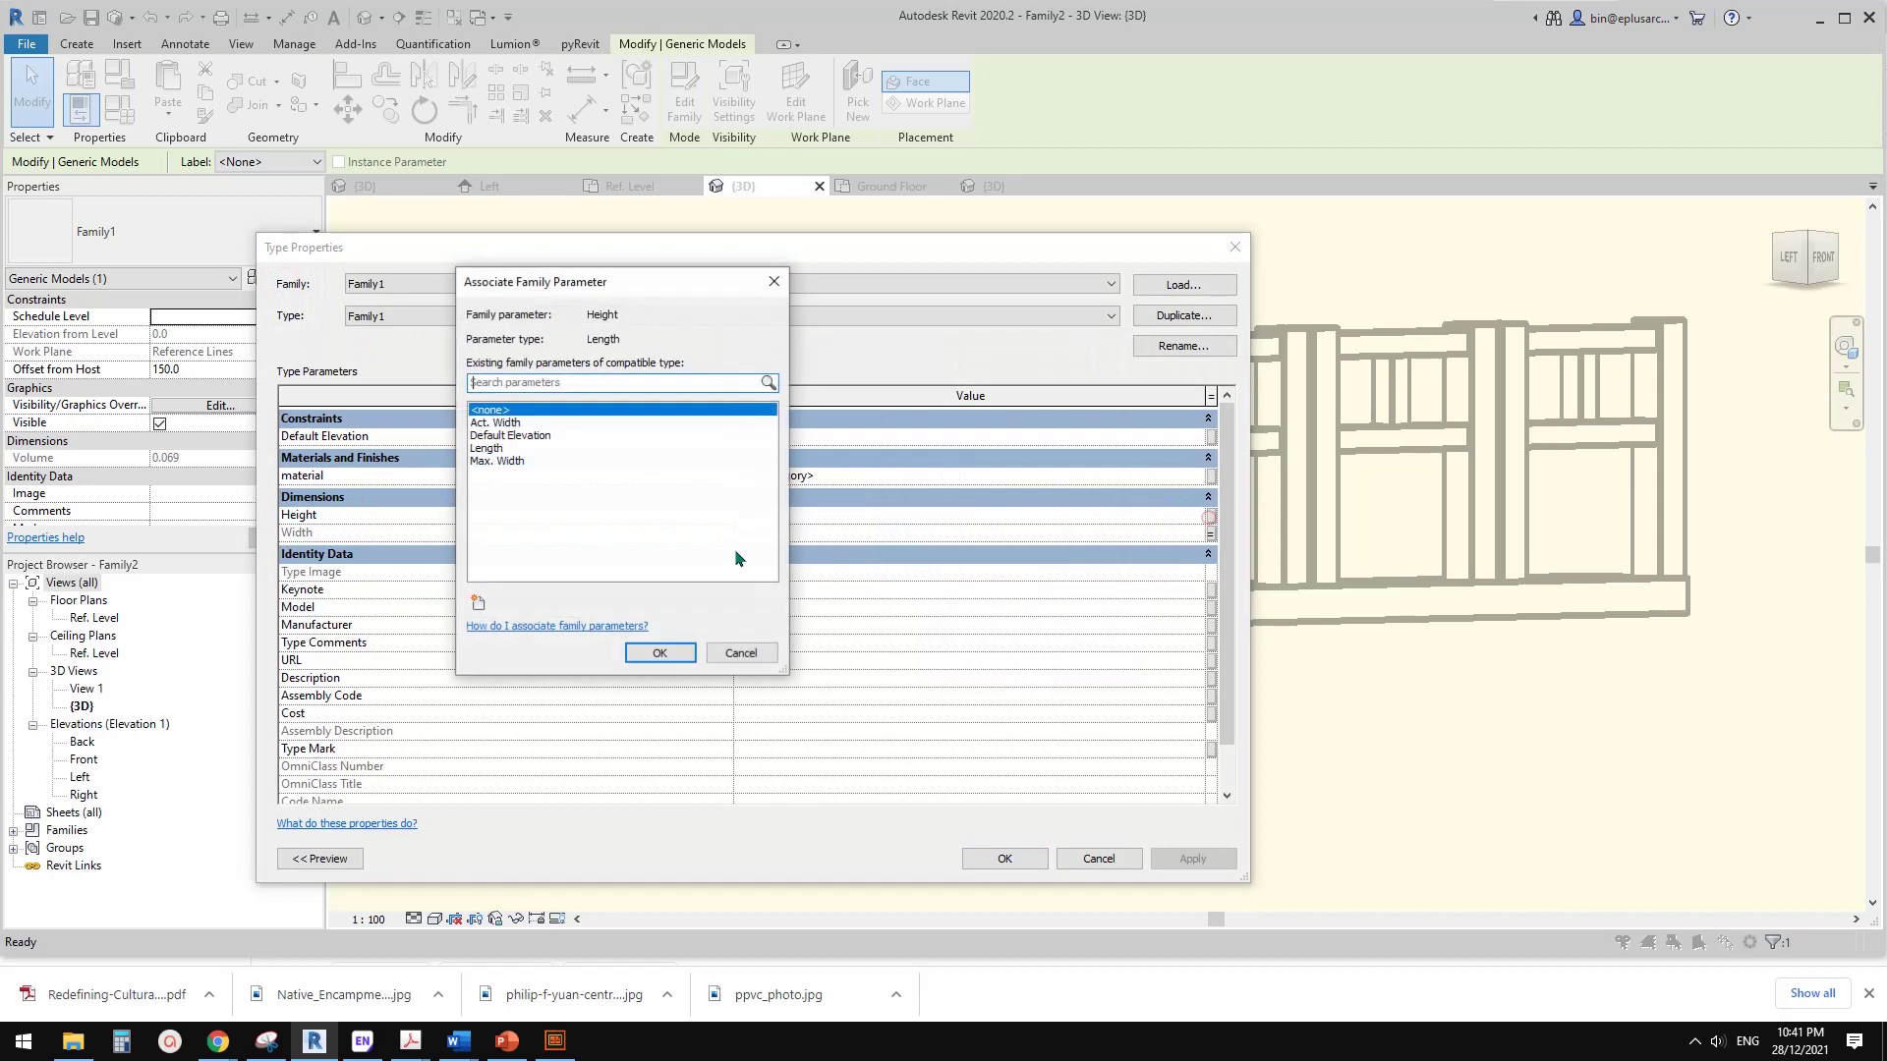
click(479, 603)
text(Height)
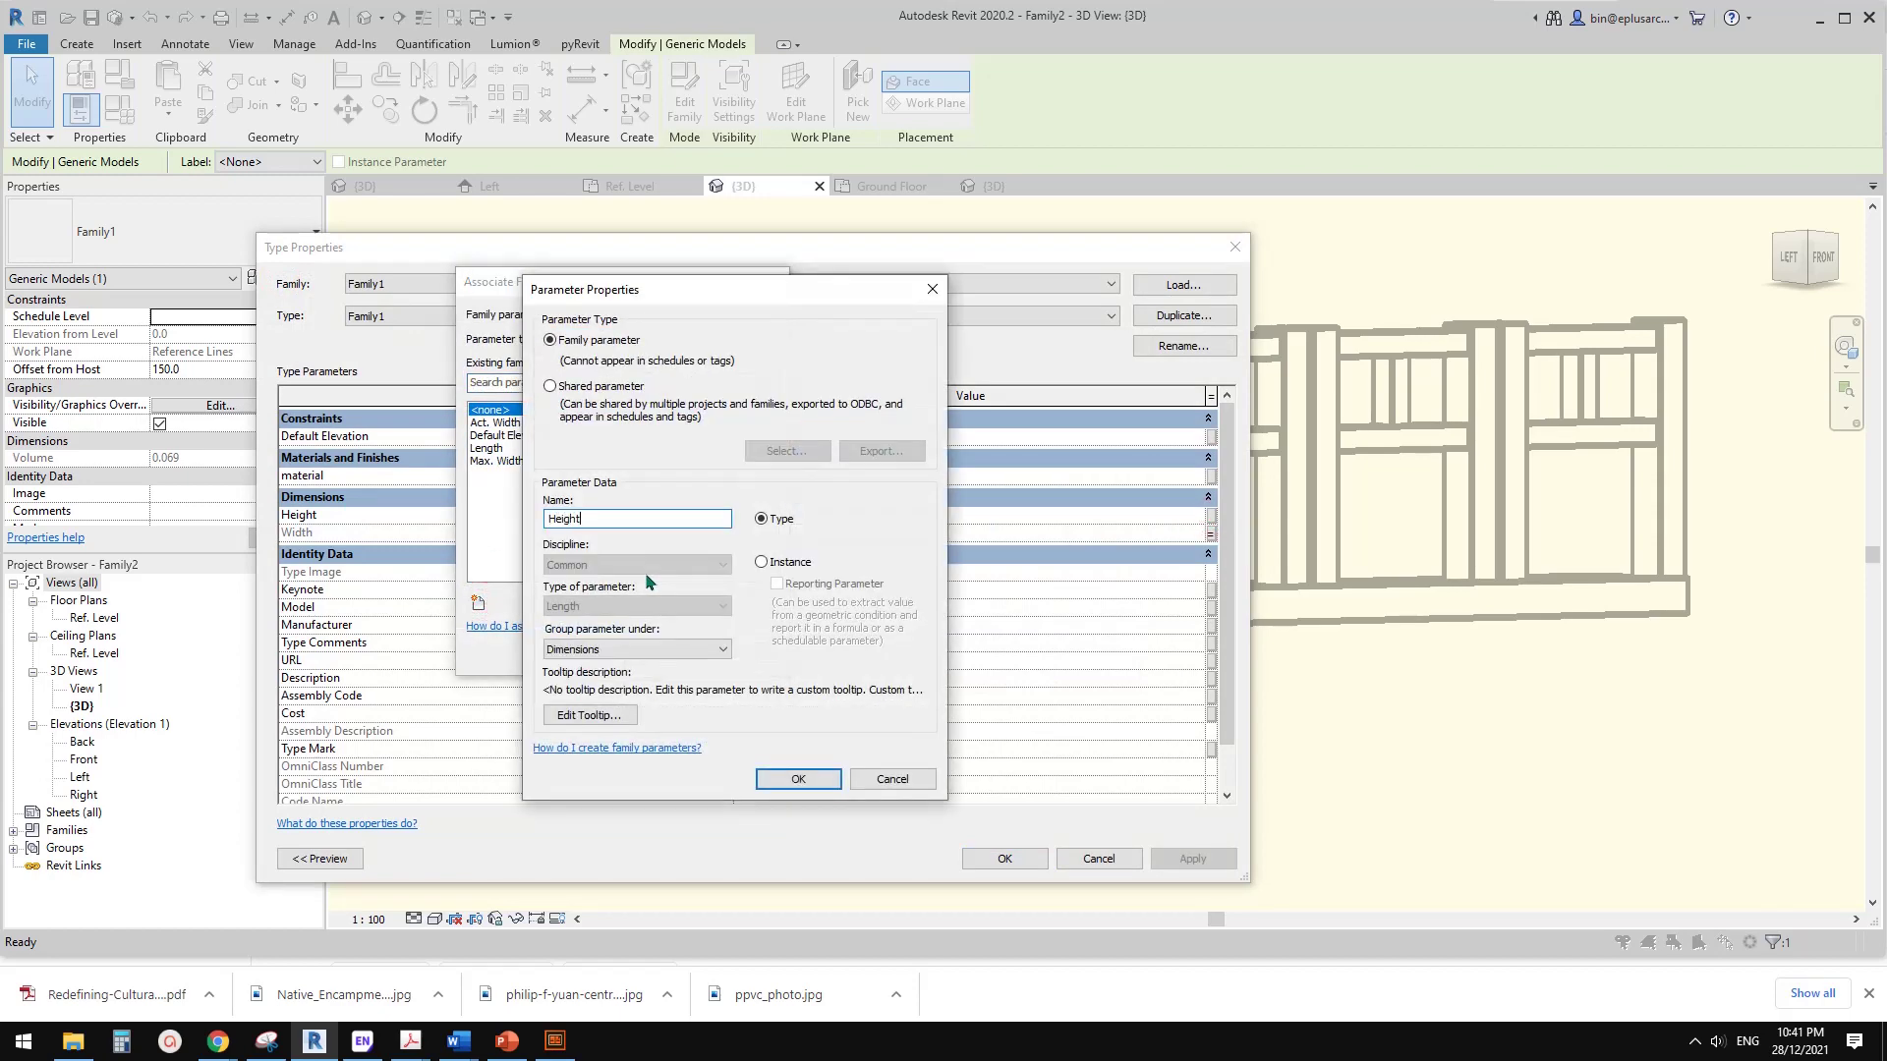
click(817, 779)
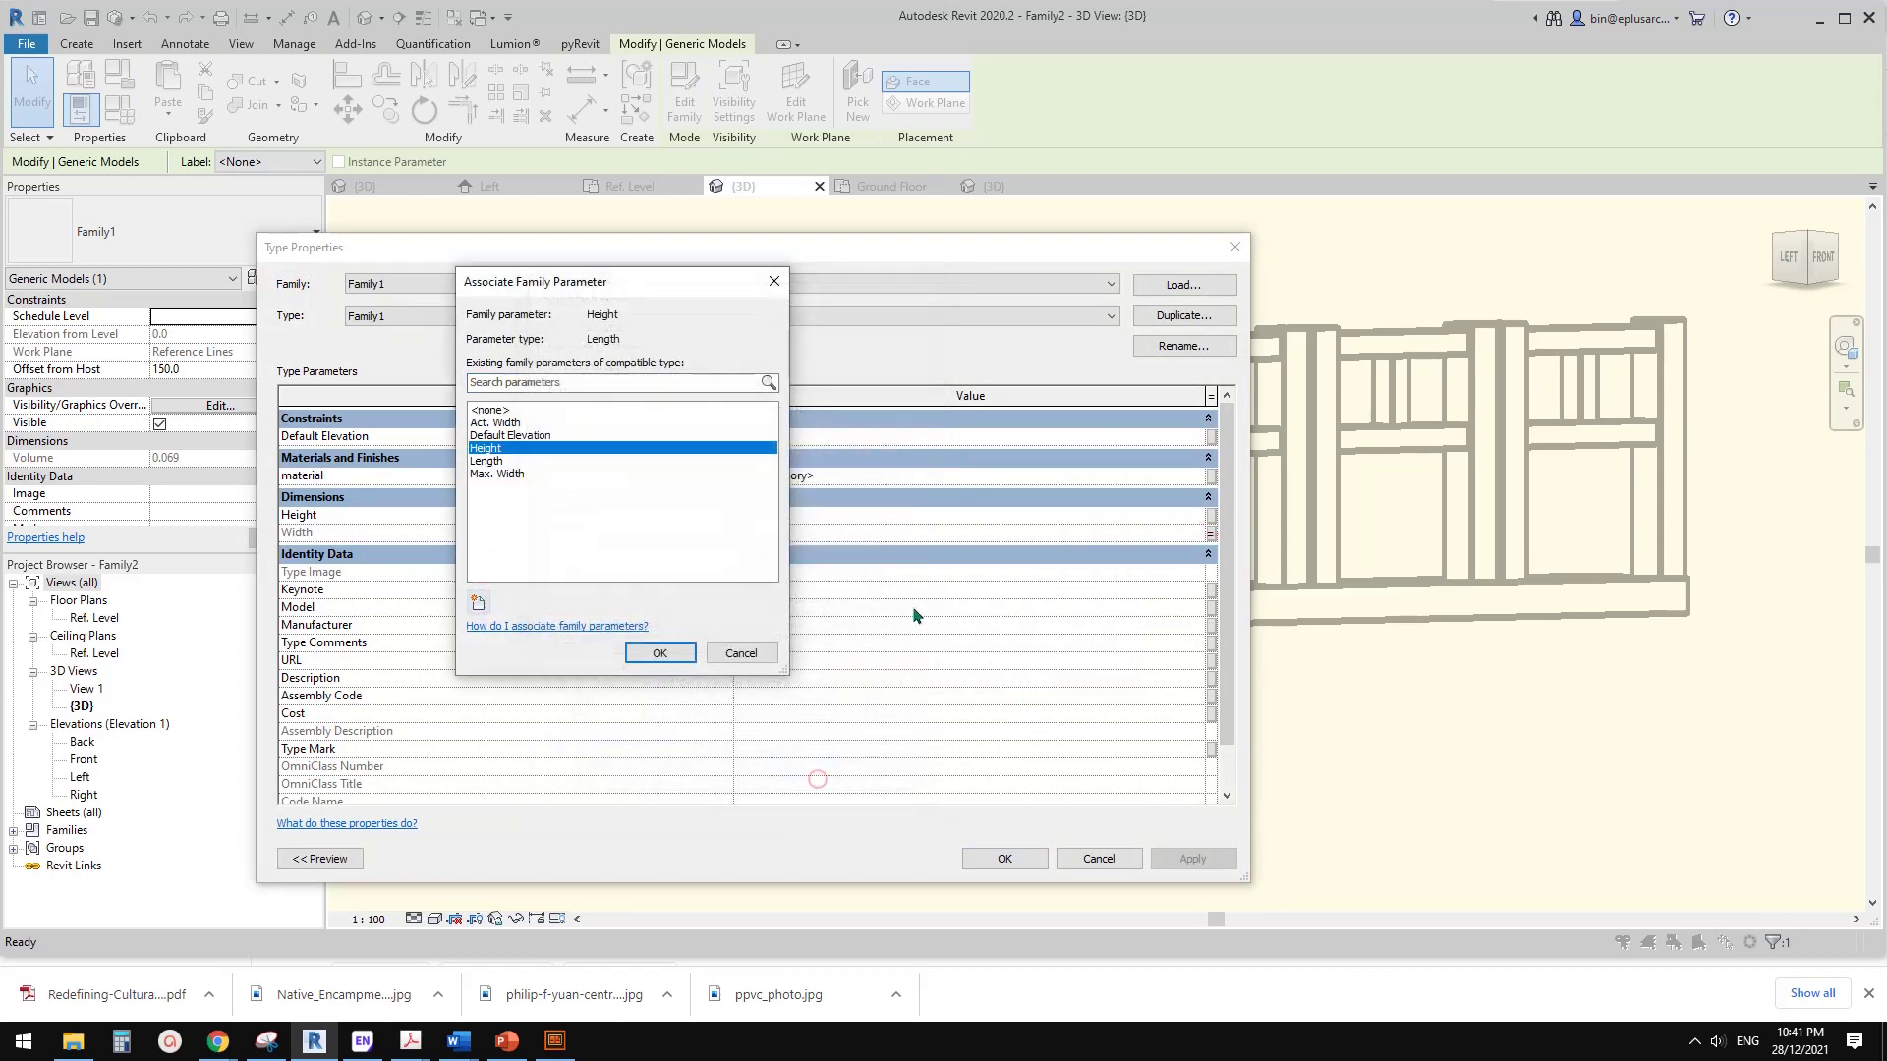
click(660, 655)
click(1004, 858)
click(1070, 643)
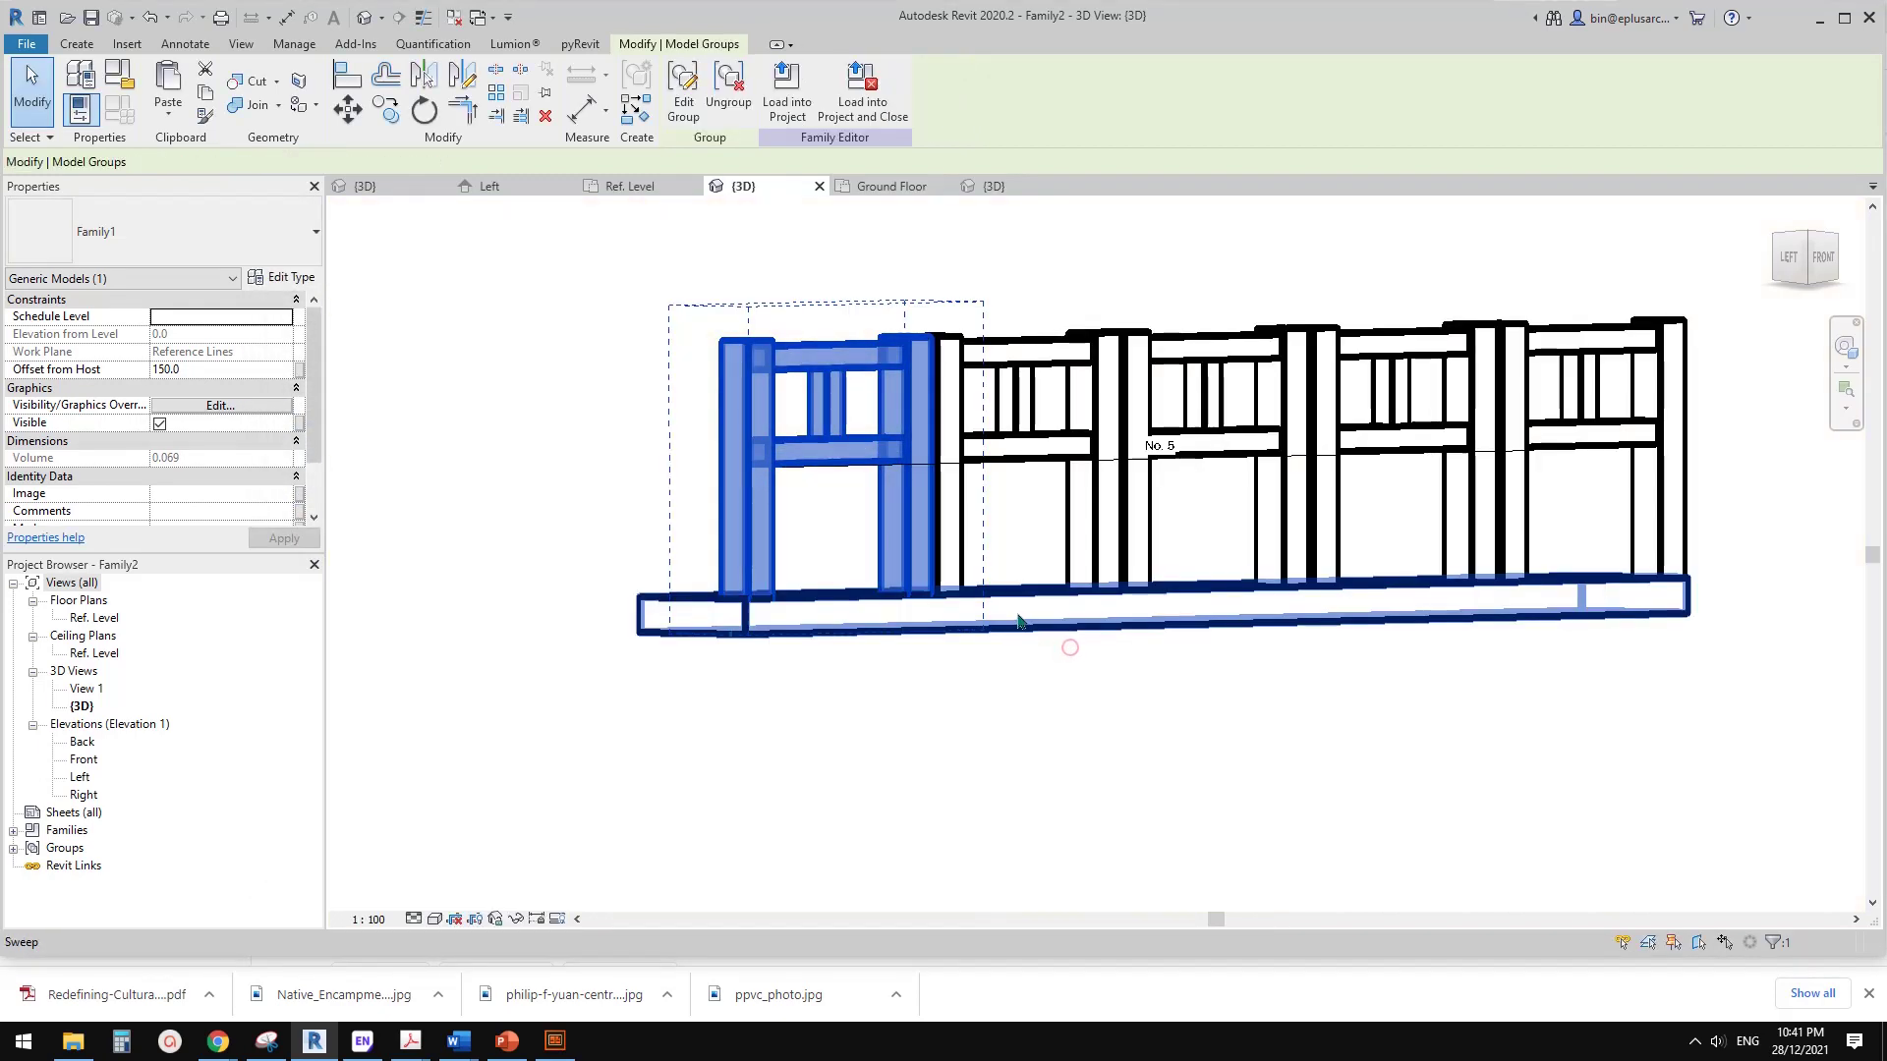
key(Escape)
- Set the railing family's Height parameter to 750 mm and apply it
middle_drag(733, 565, 769, 575)
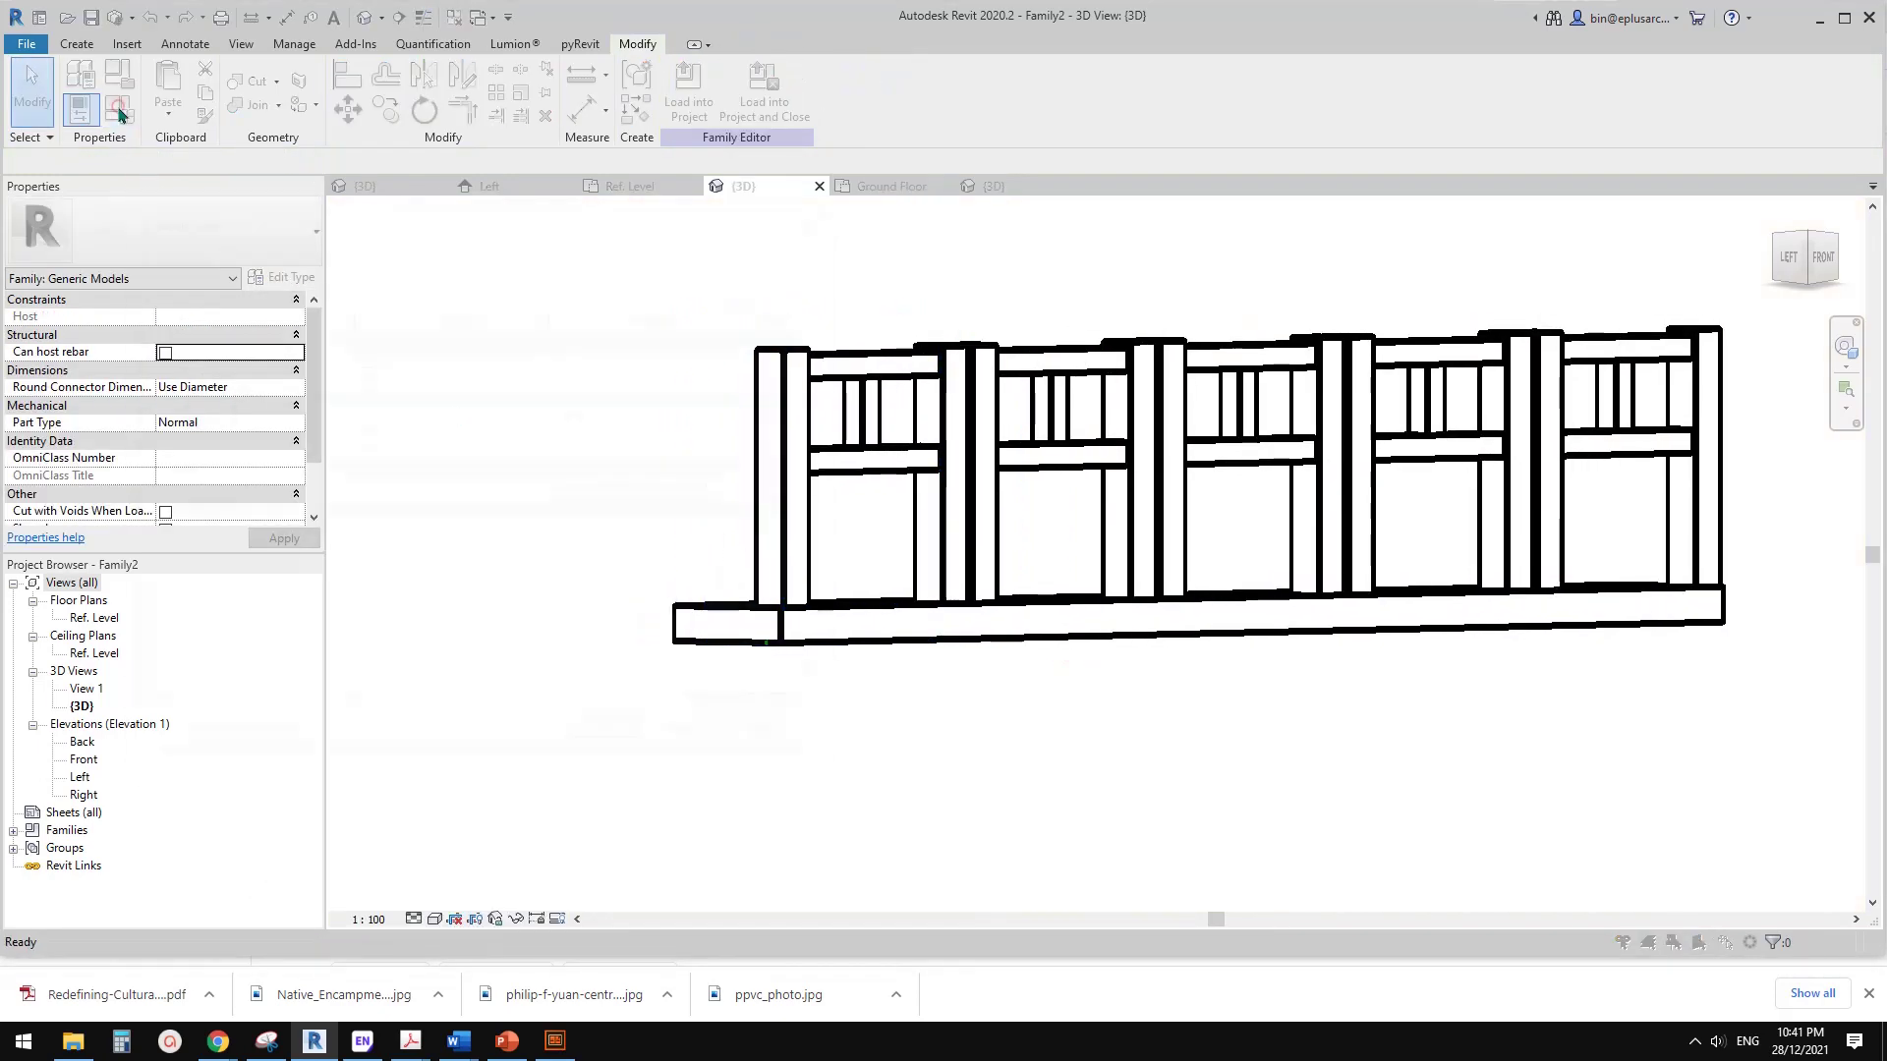
click(119, 109)
click(444, 430)
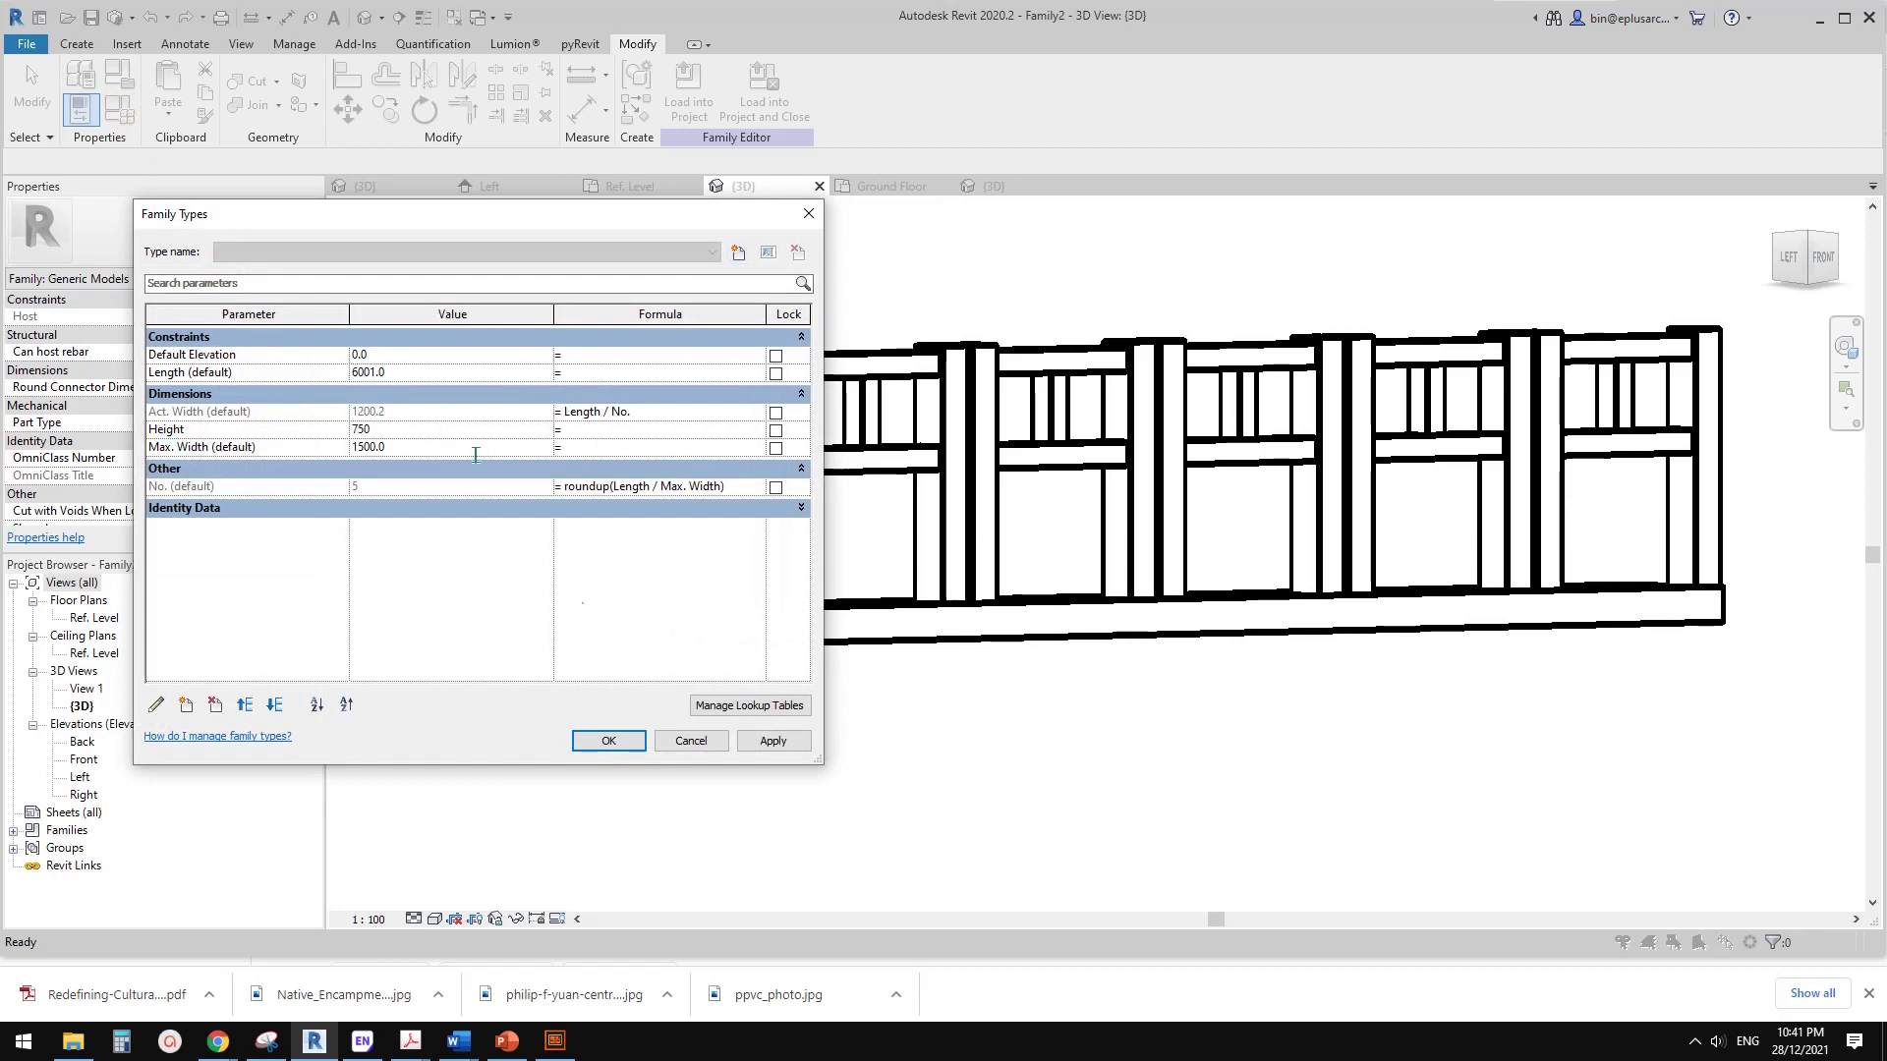
click(759, 737)
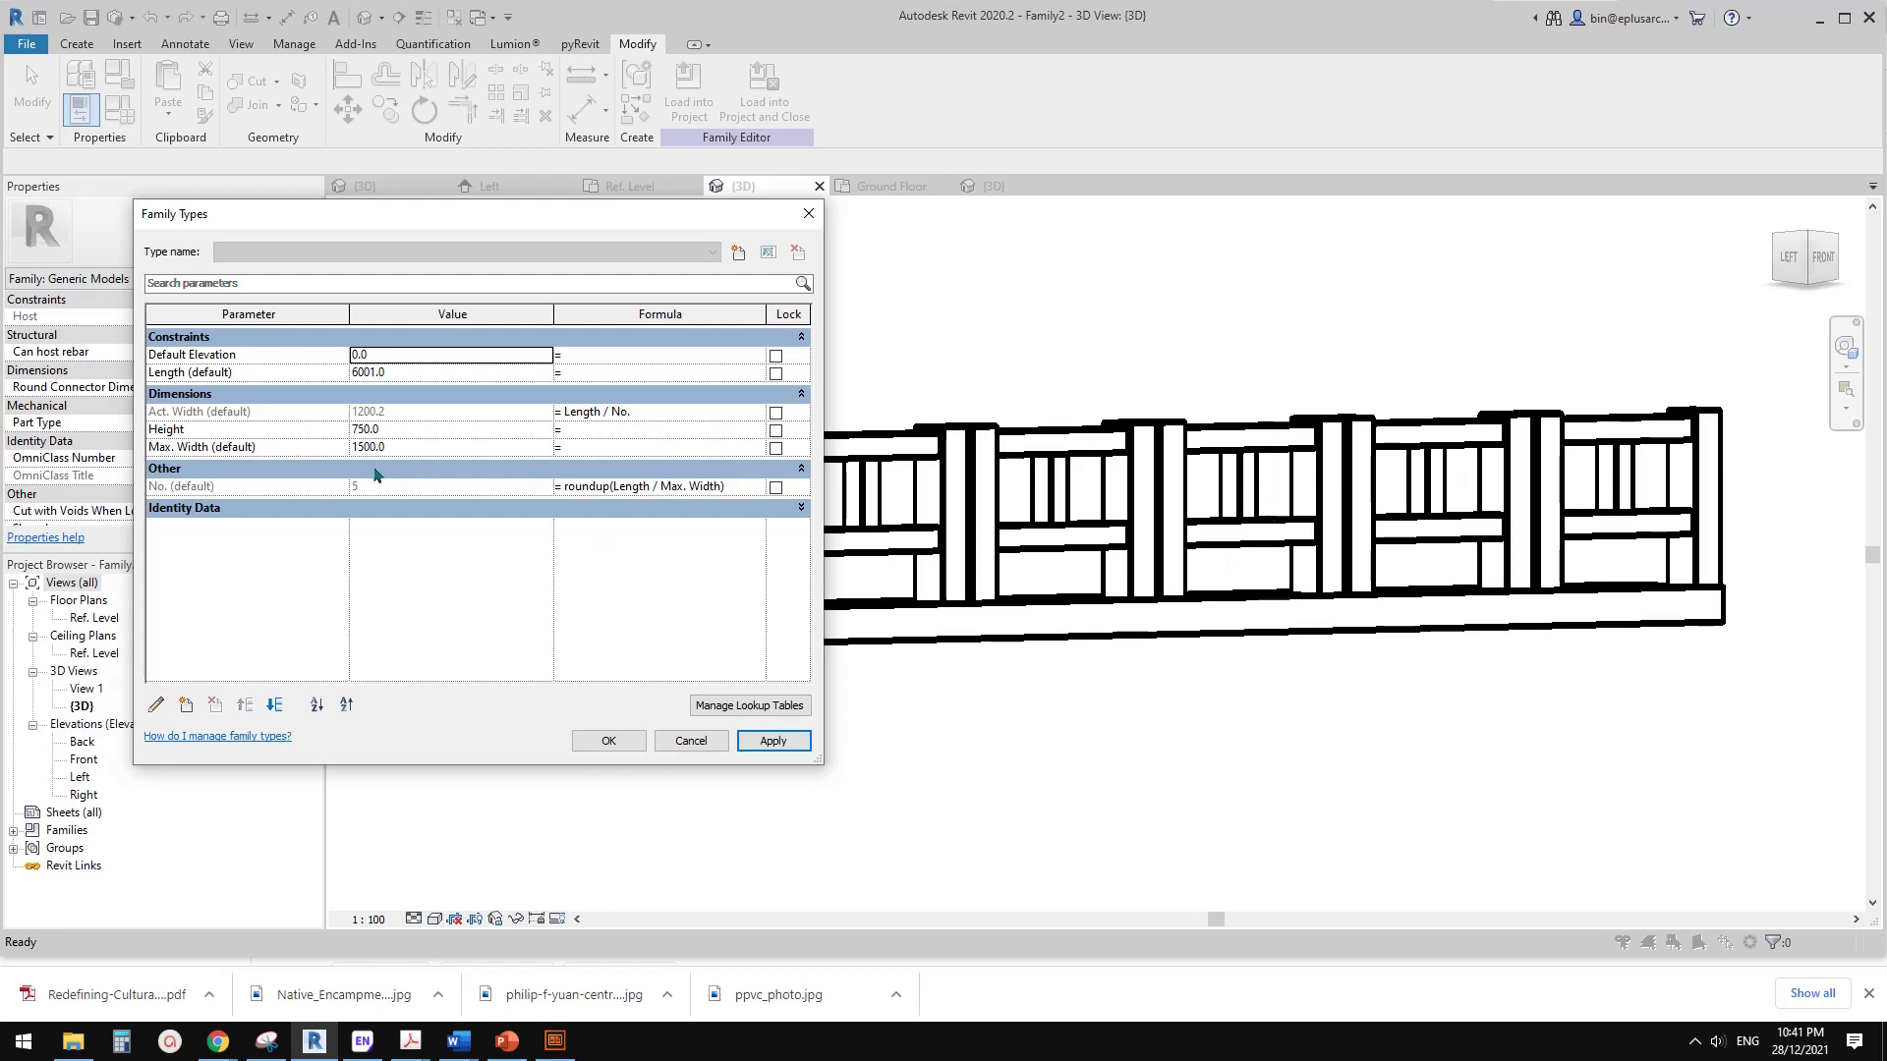
click(609, 740)
shift+middle_drag(611, 732, 761, 216)
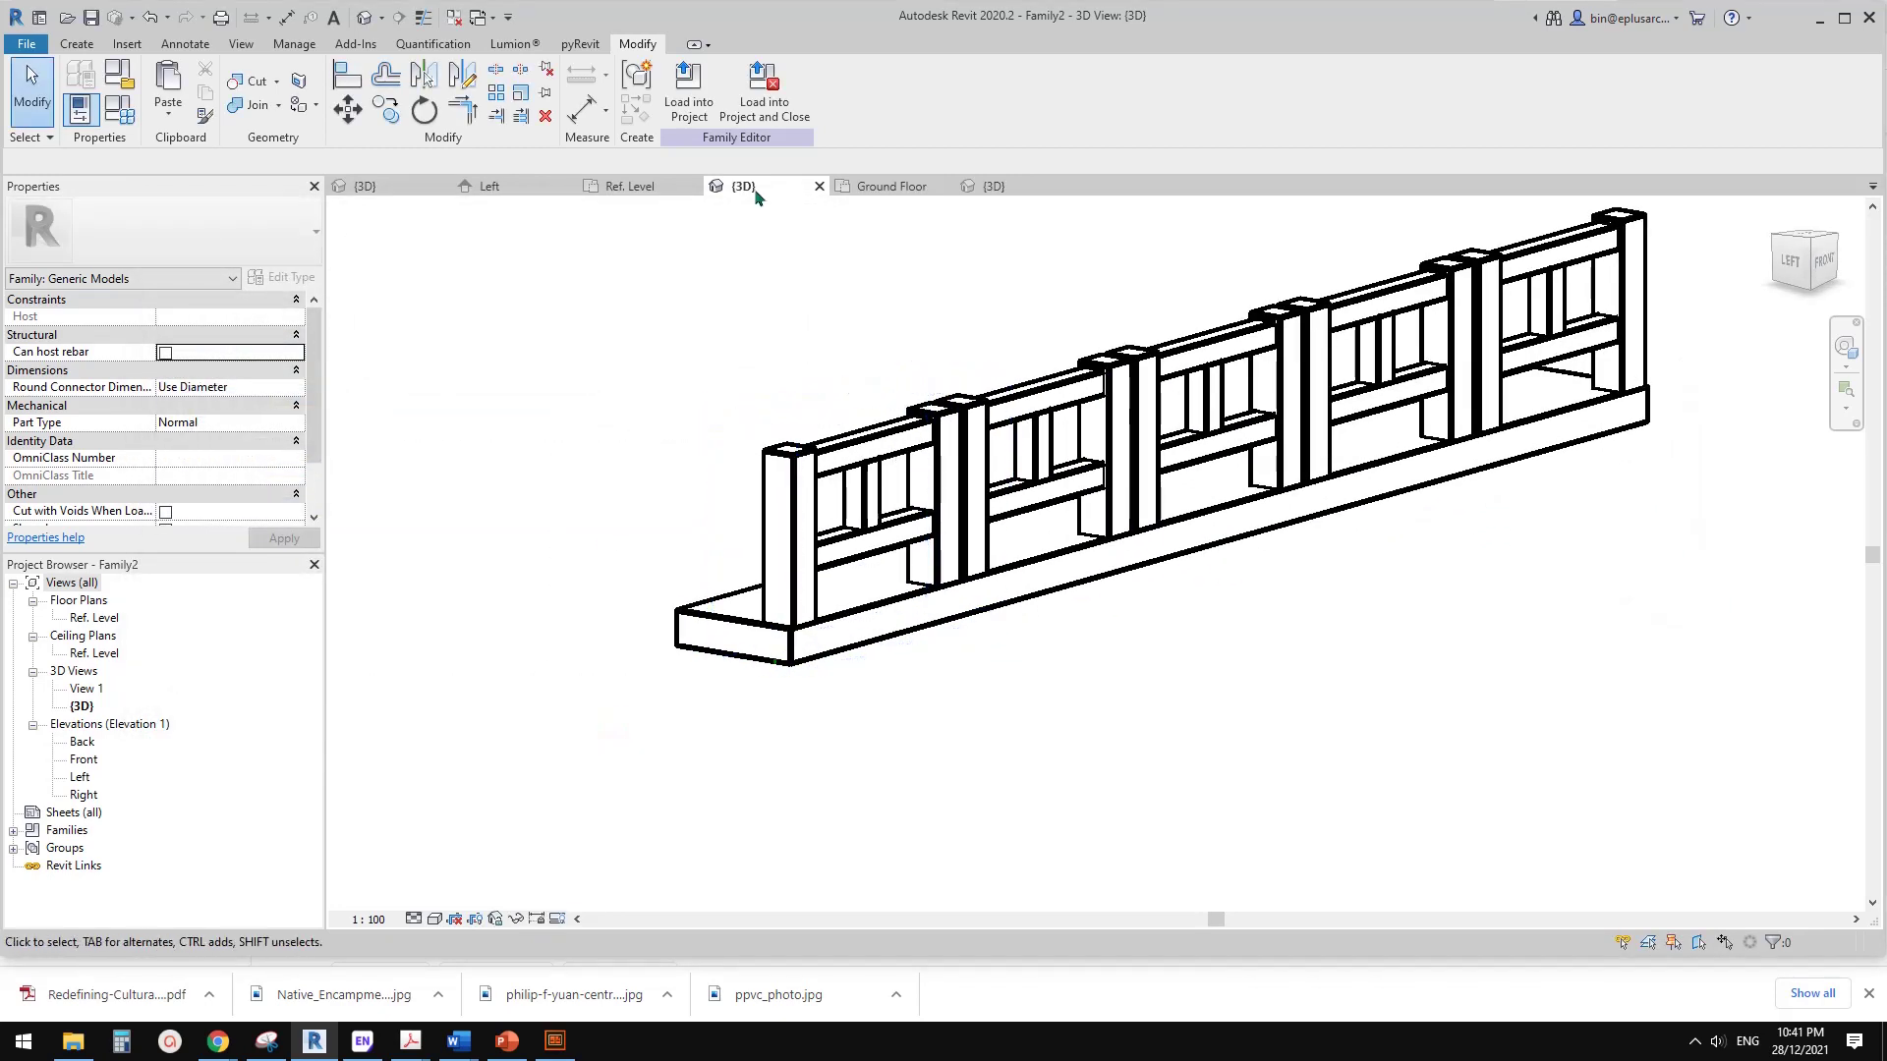
- Load Family2 into Project1, overwriting the existing version
click(689, 93)
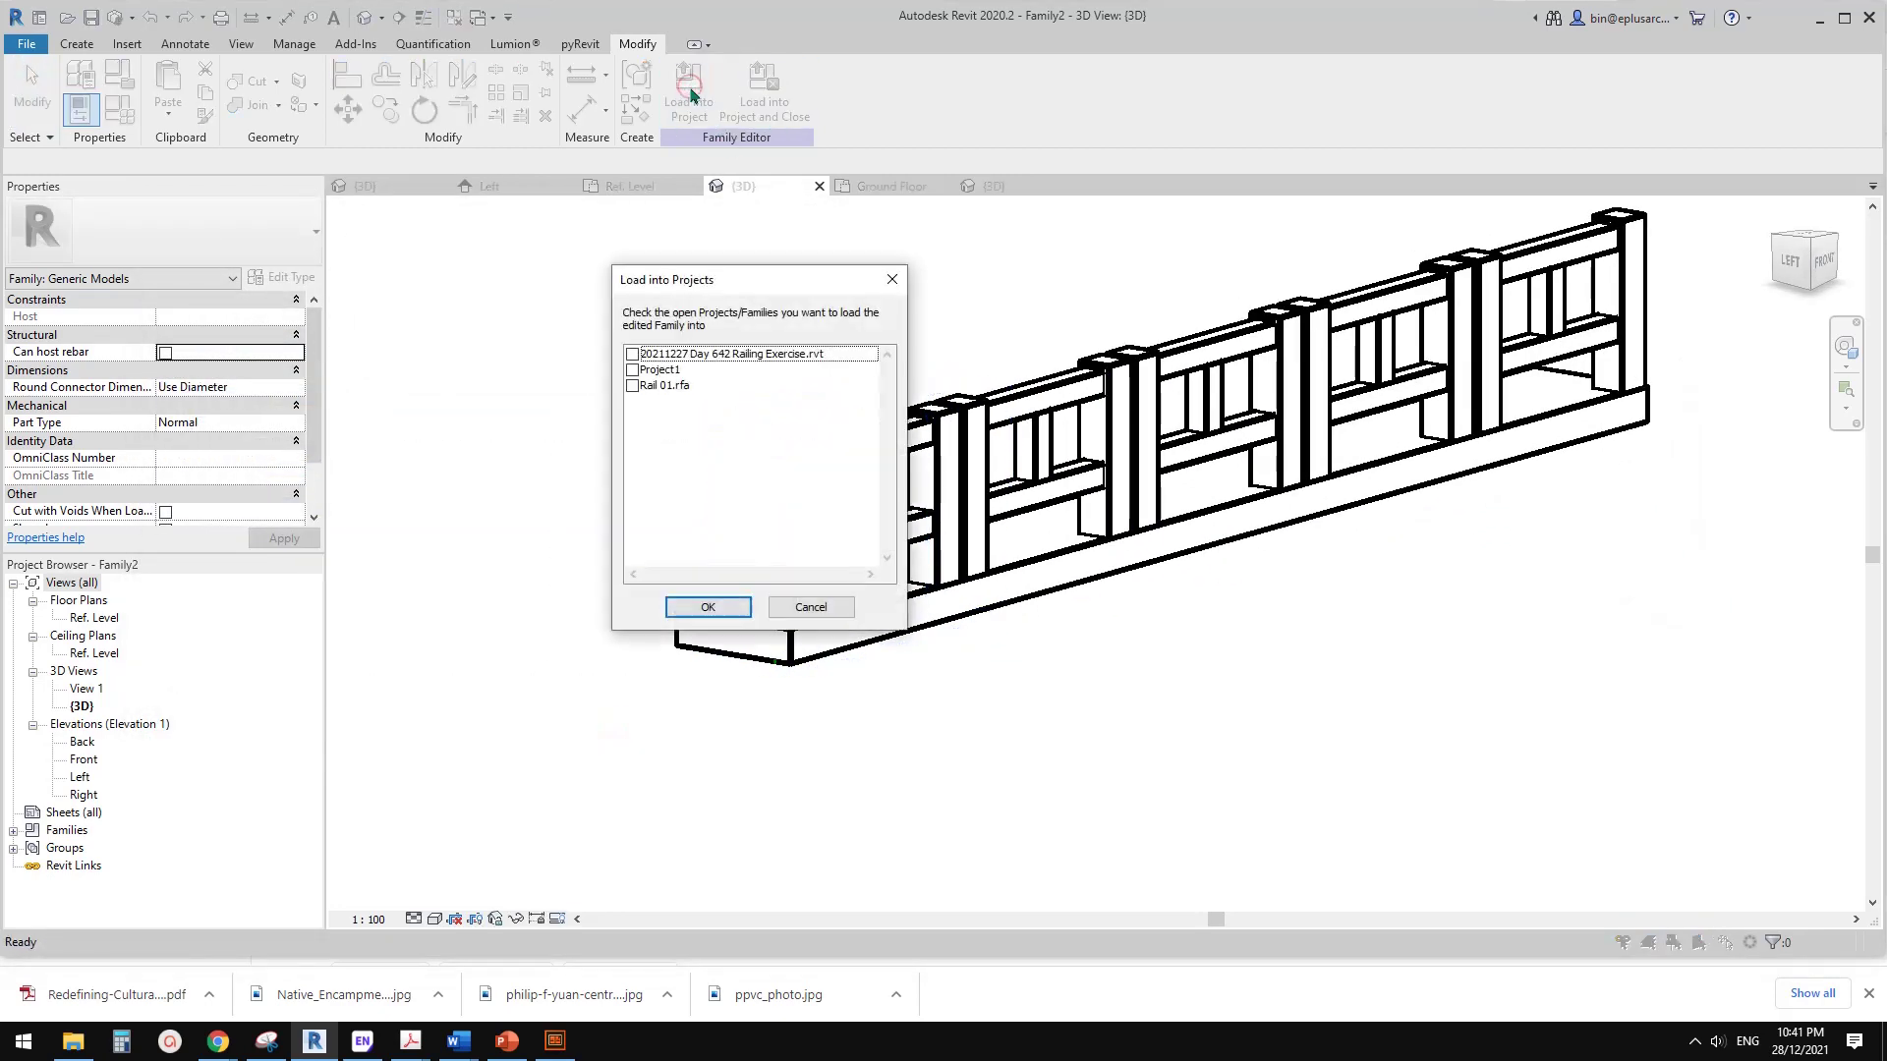
click(633, 371)
click(711, 609)
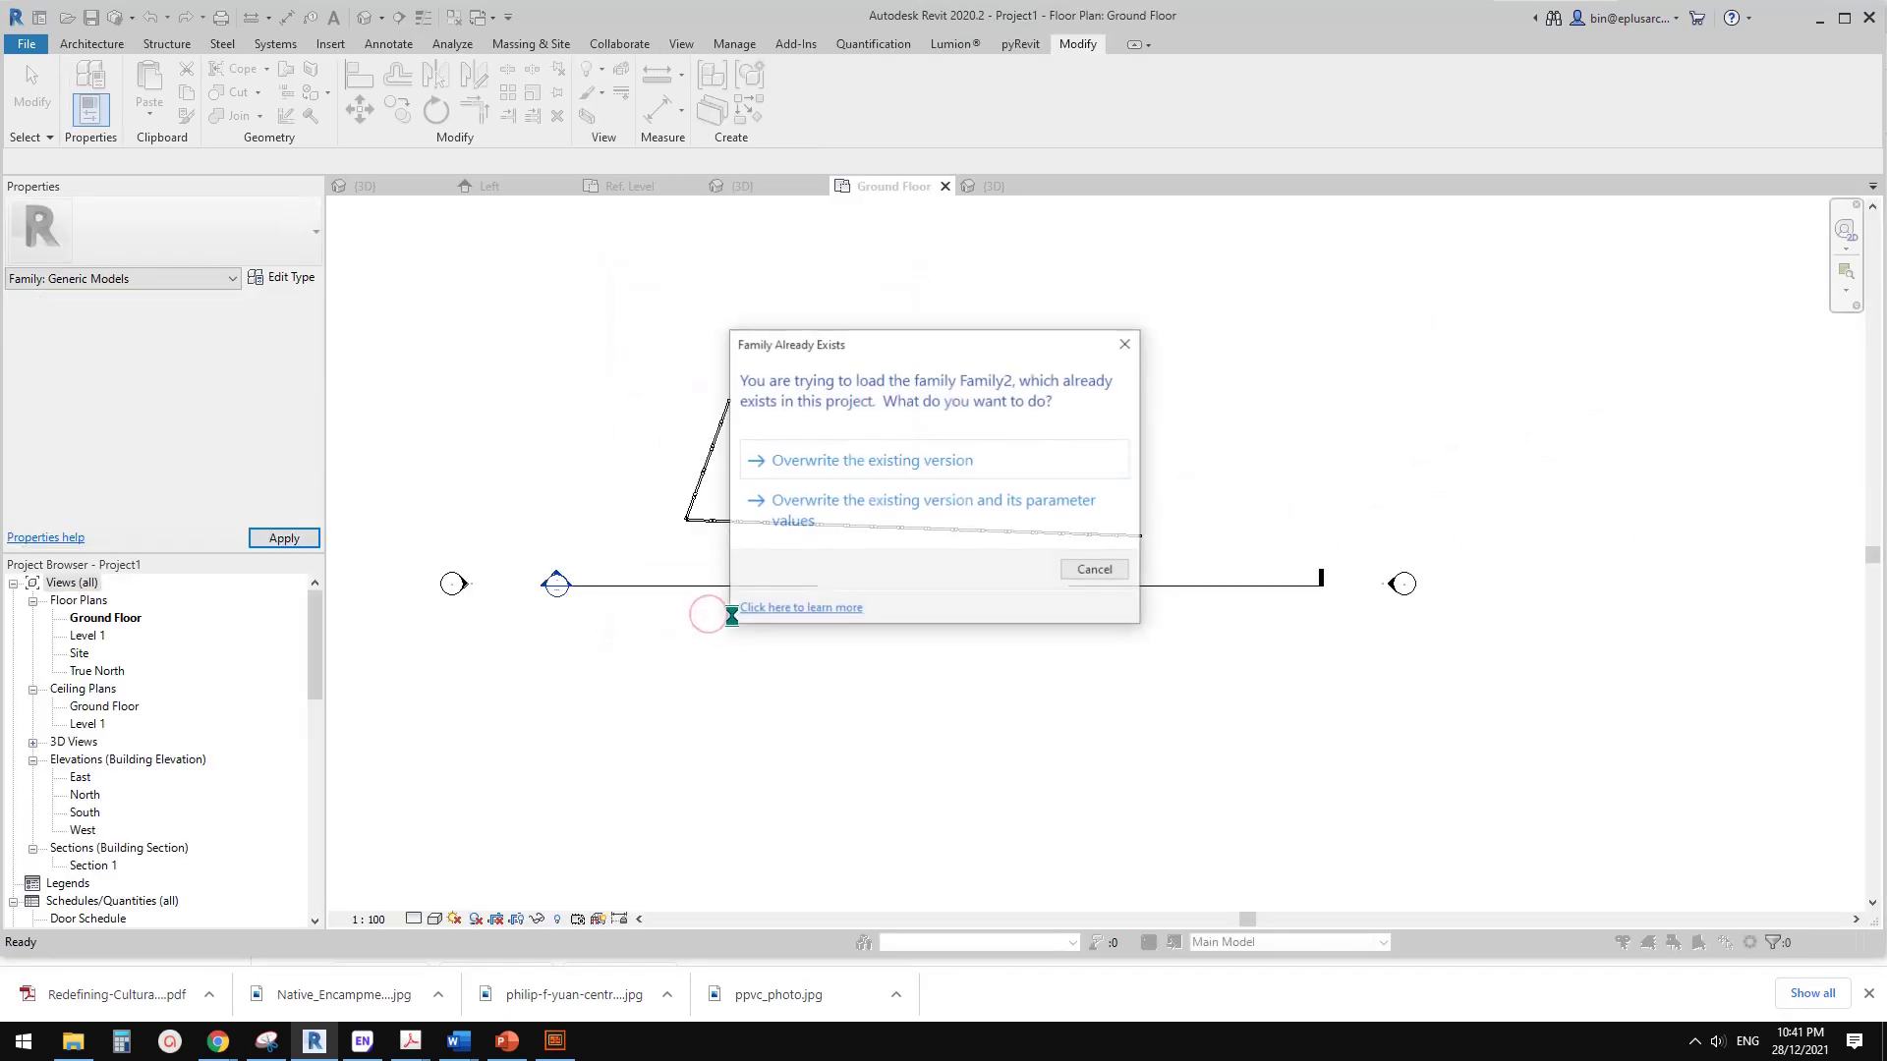
click(812, 459)
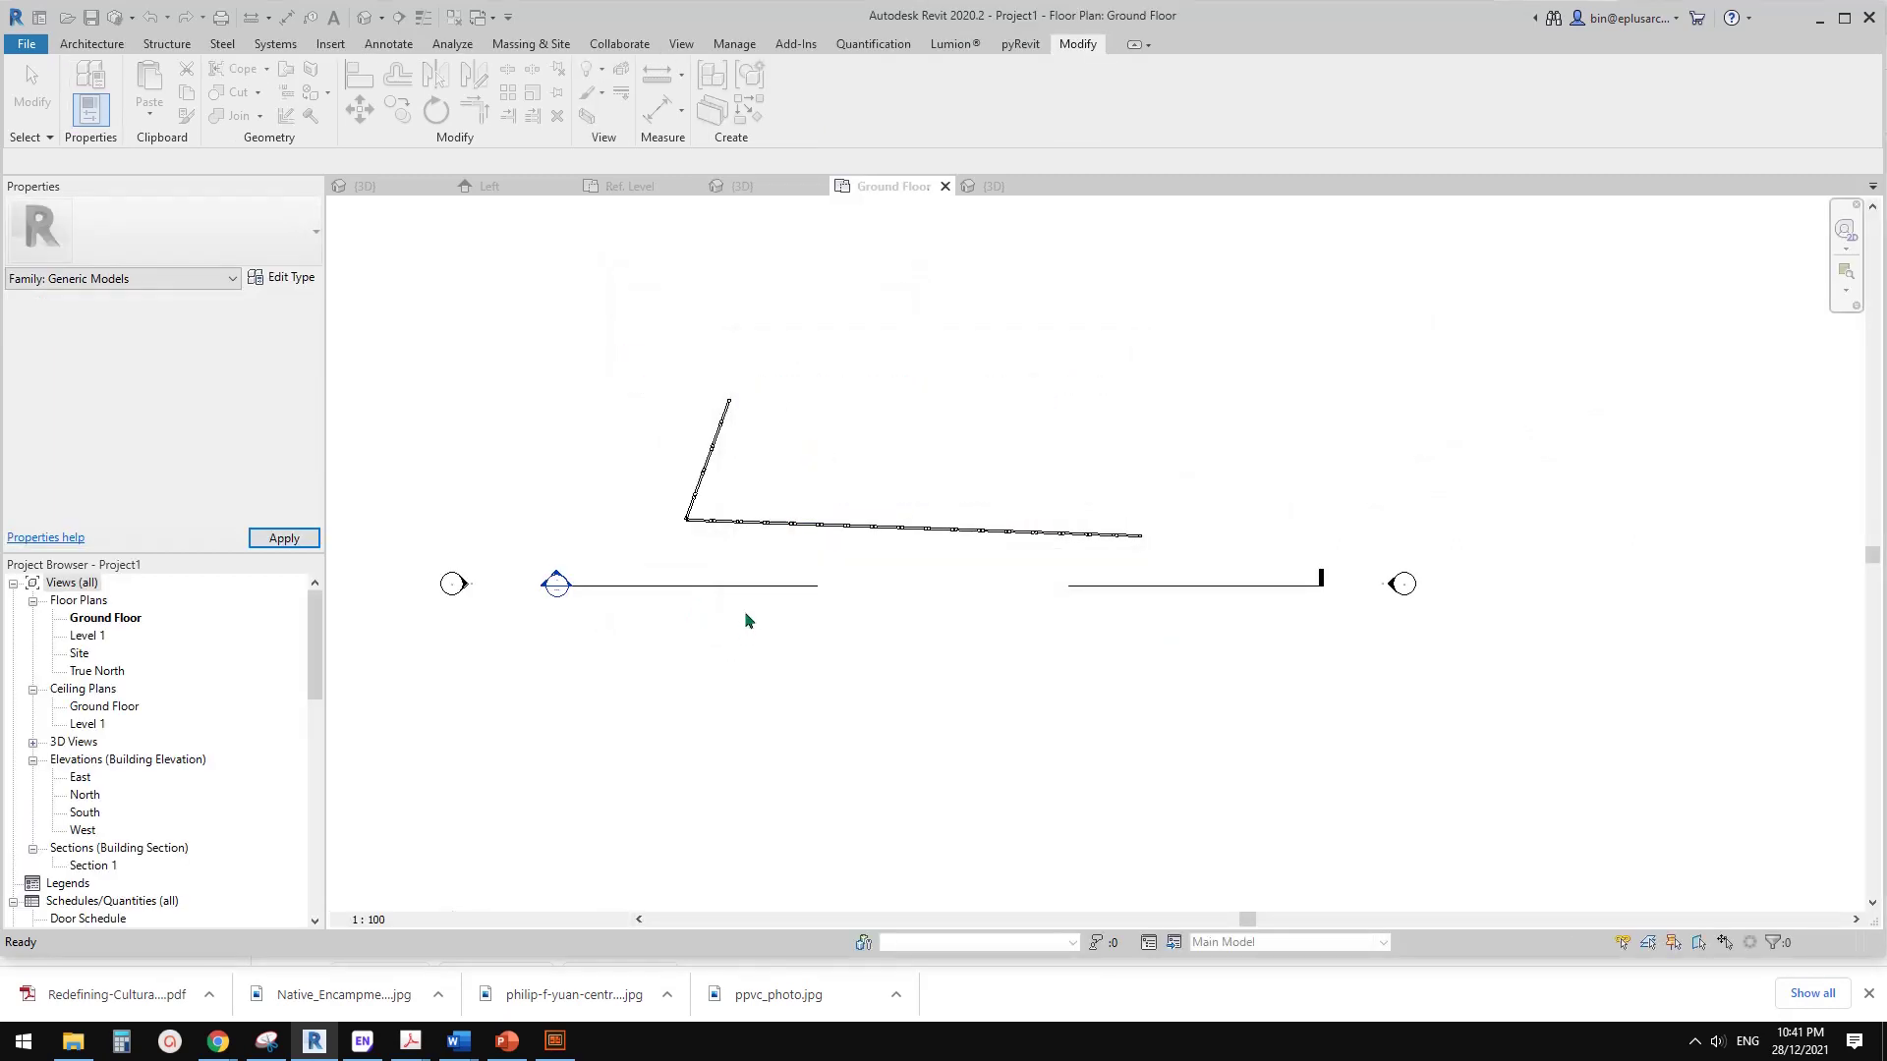
- In the project's 3D view, examine how the updated railings and their base slabs meet at the corner
click(362, 24)
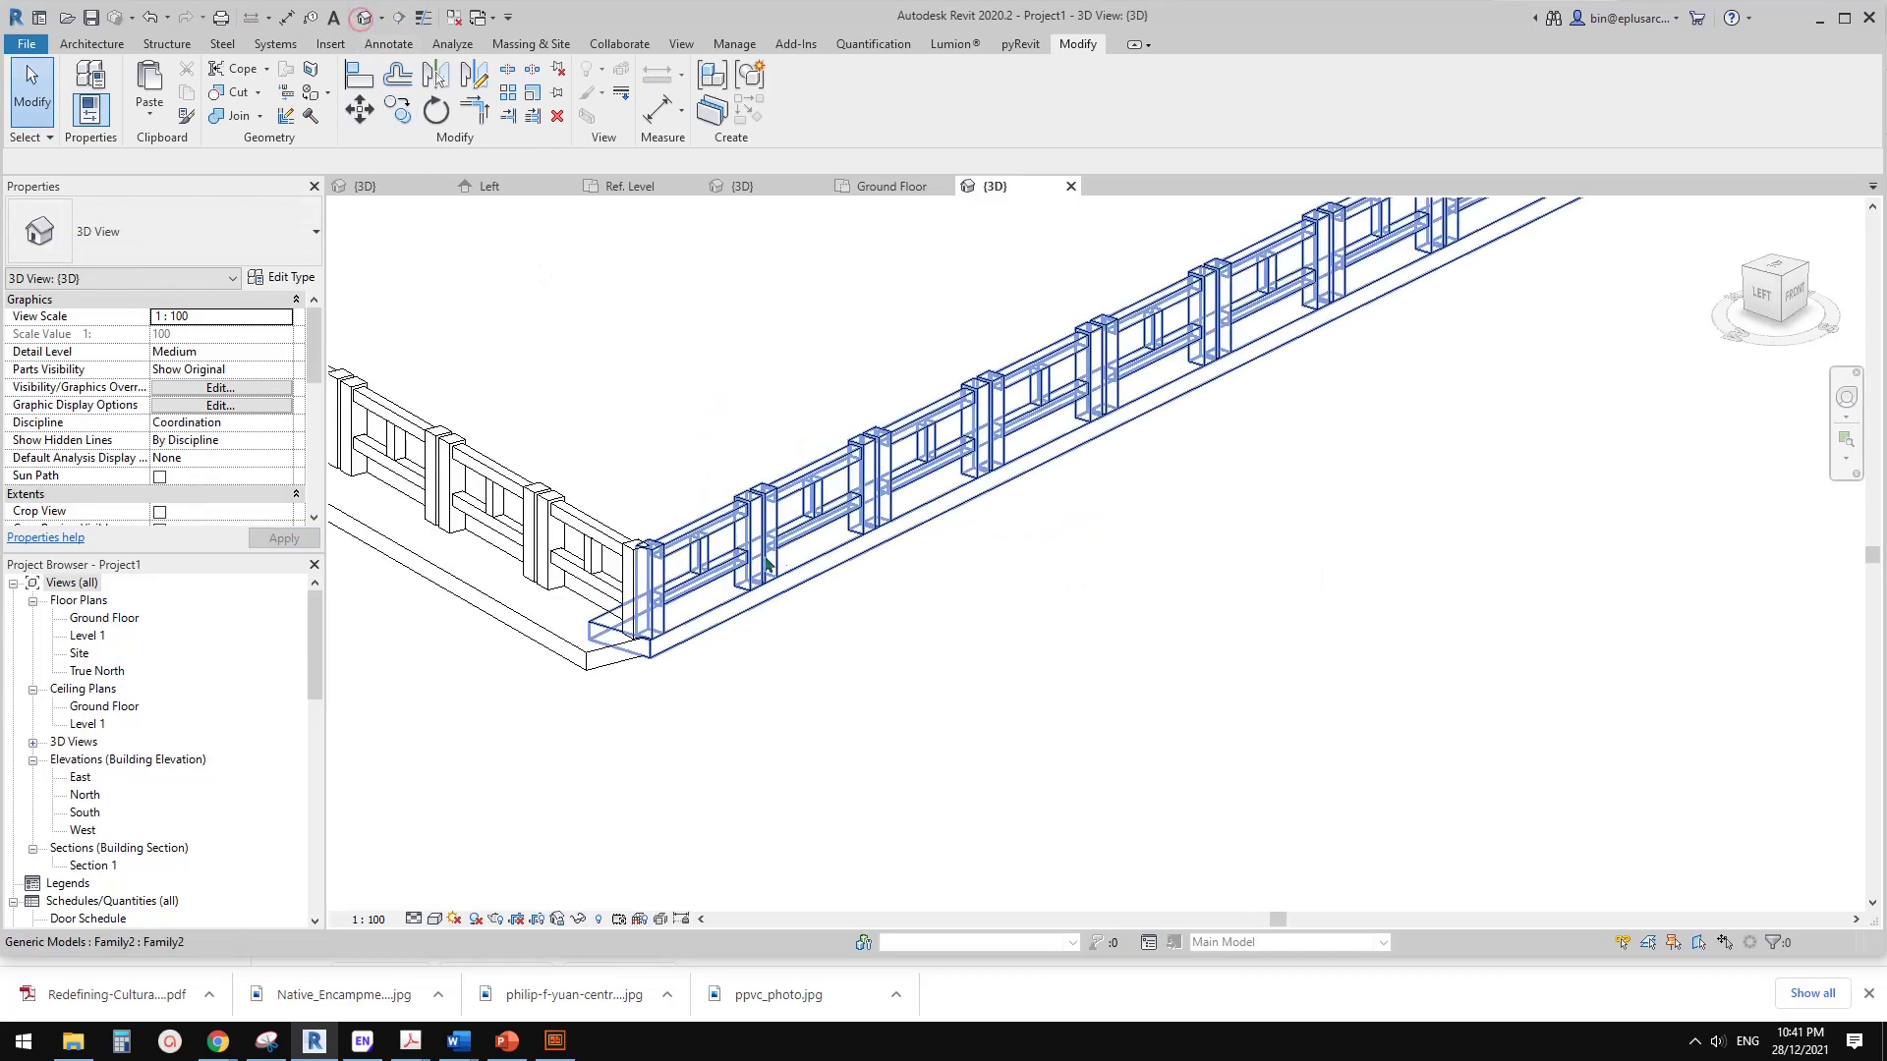
click(719, 626)
scroll(719, 626, down, 3)
shift+middle_drag(719, 626, 884, 688)
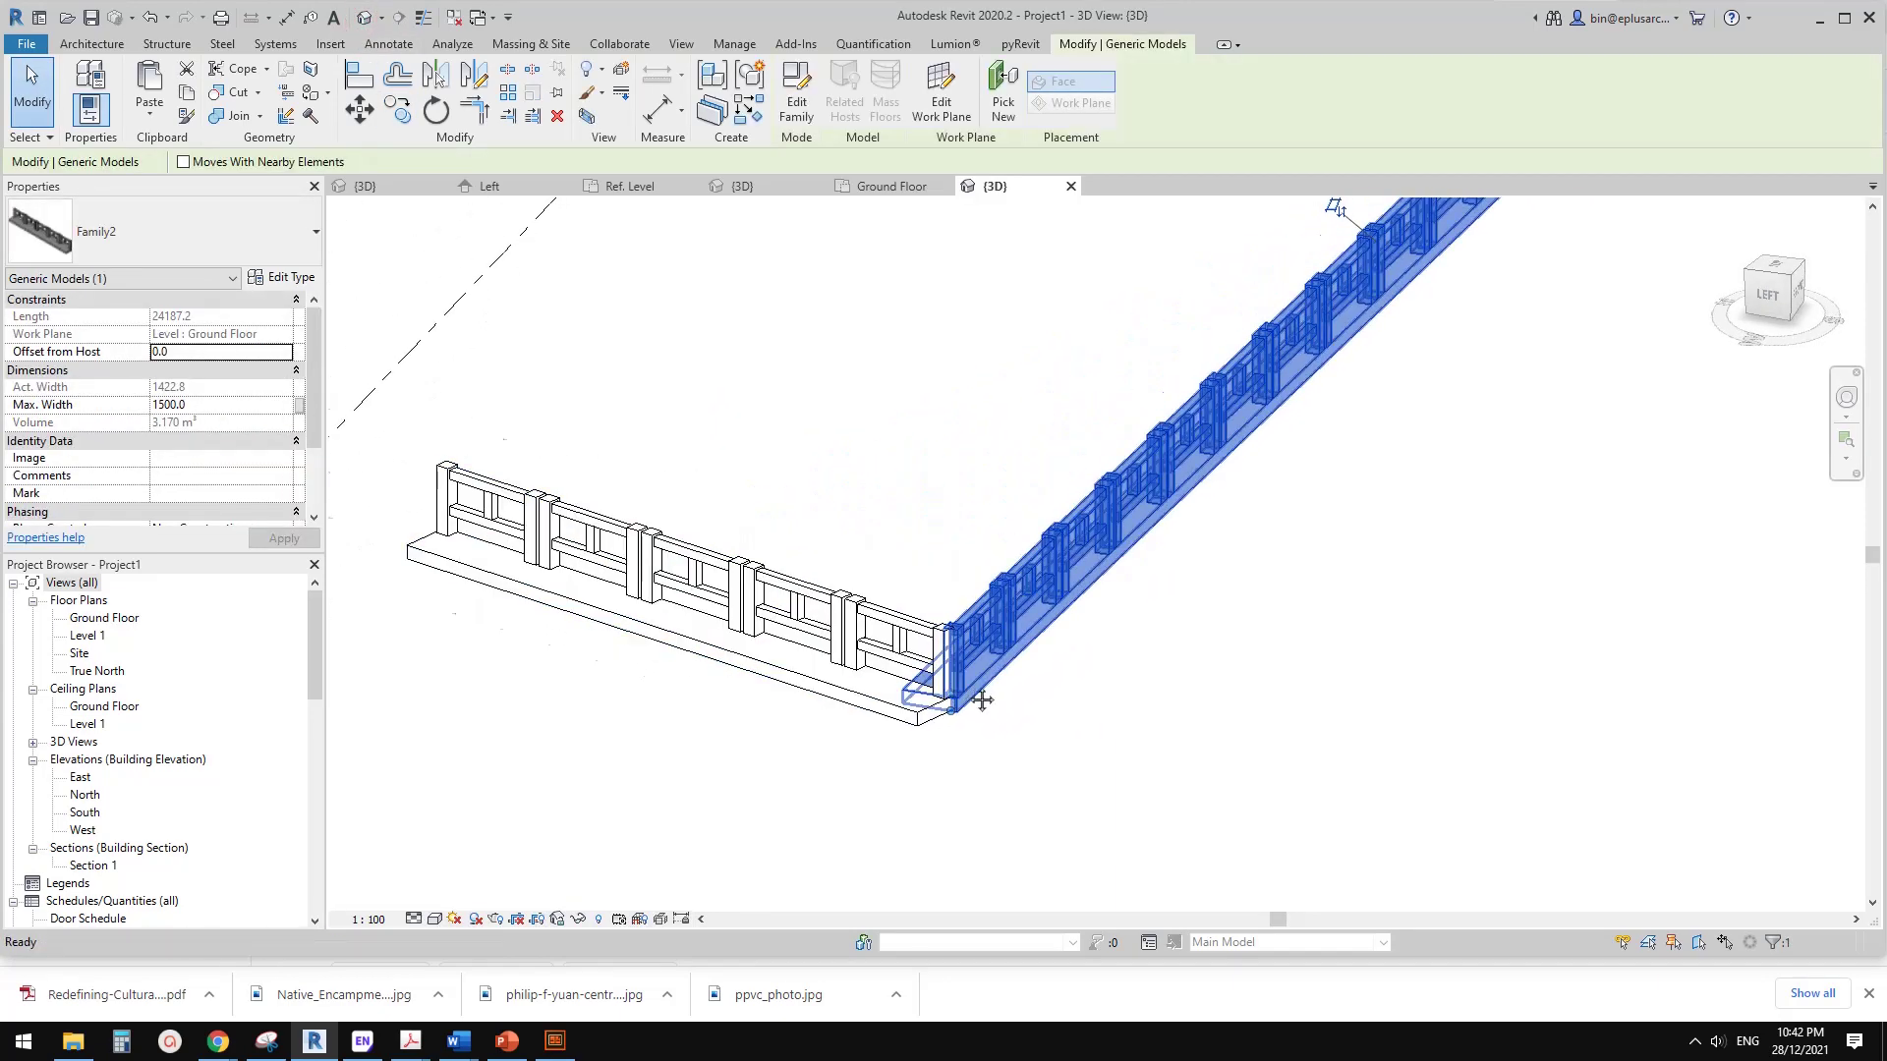
scroll(886, 732, up, 4)
key(Escape)
click(886, 733)
scroll(886, 732, down, 3)
scroll(904, 688, up, 3)
shift+middle_drag(904, 688, 800, 475)
- Place another Family2 railing about 4000 mm long on the Ground Floor work plane, inside the corner of the existing railings
key(c)
key(s)
click(798, 458)
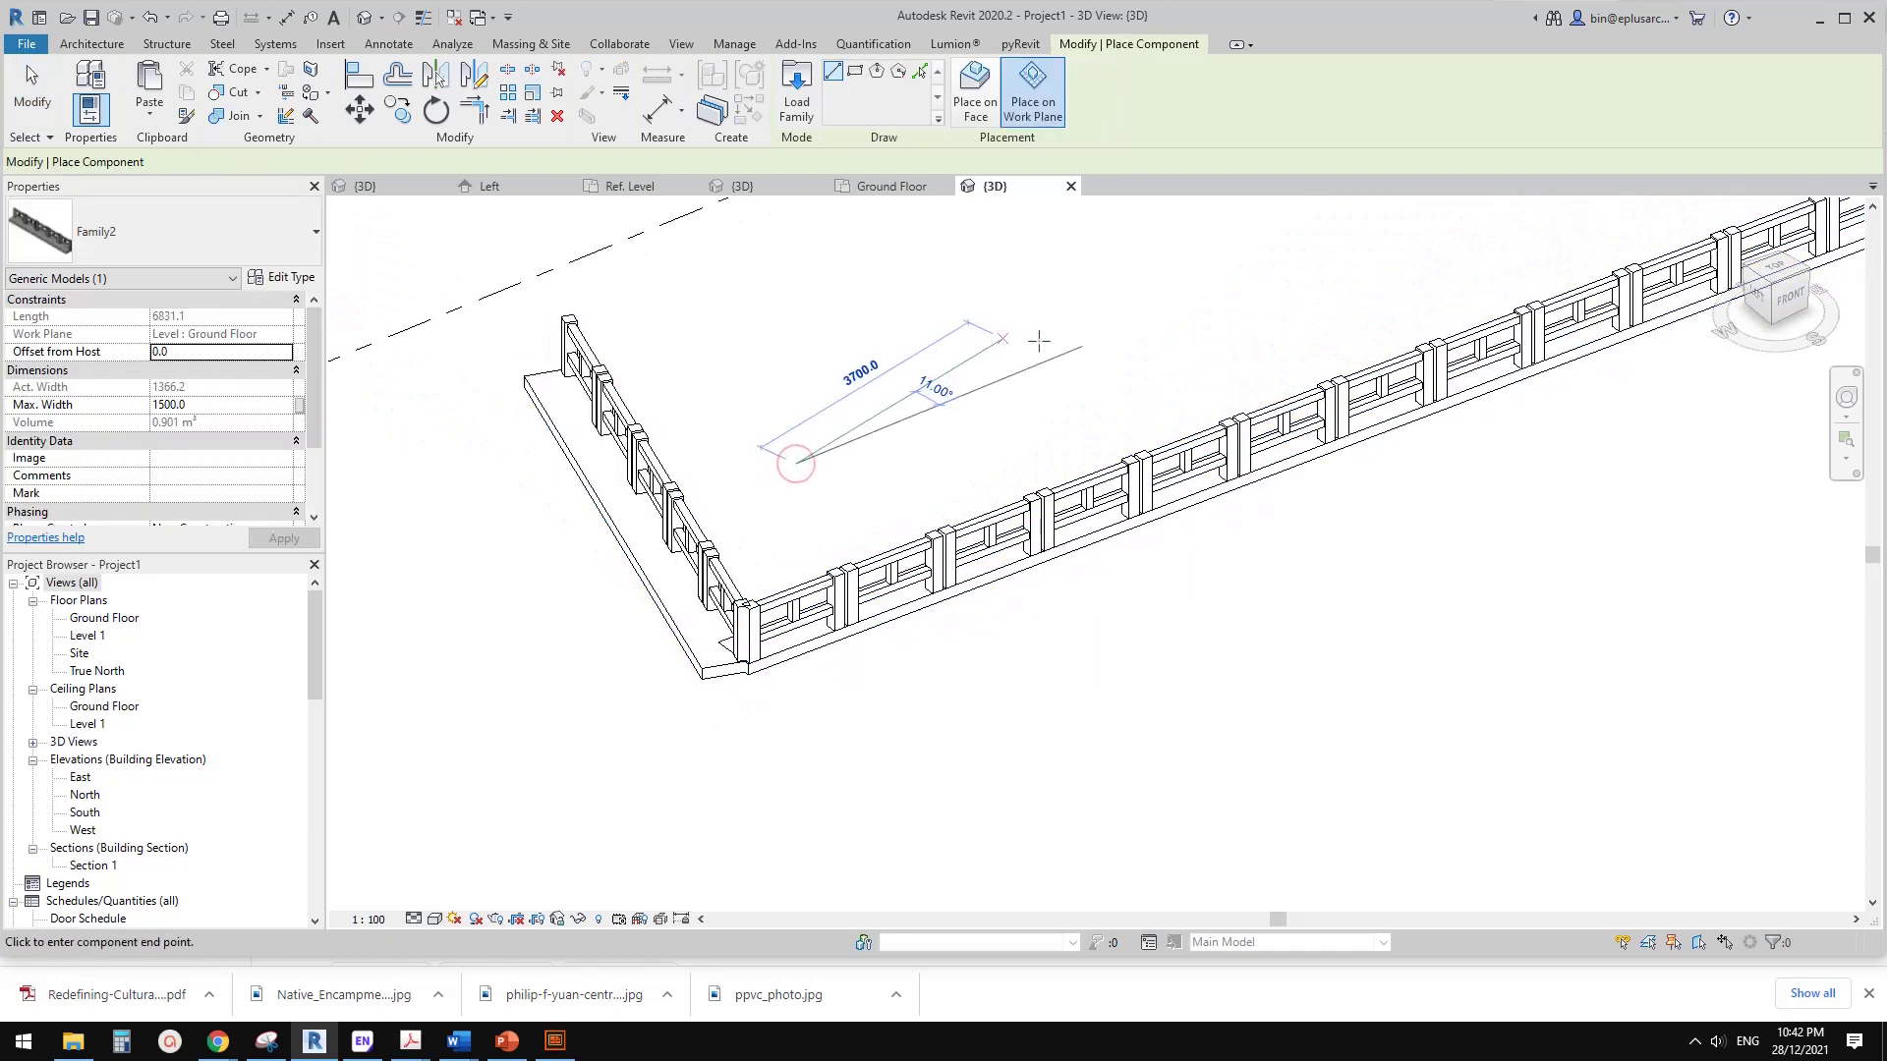
click(1044, 337)
key(Escape)
shift+middle_drag(1003, 361, 977, 506)
scroll(824, 445, up, 3)
click(824, 445)
click(895, 419)
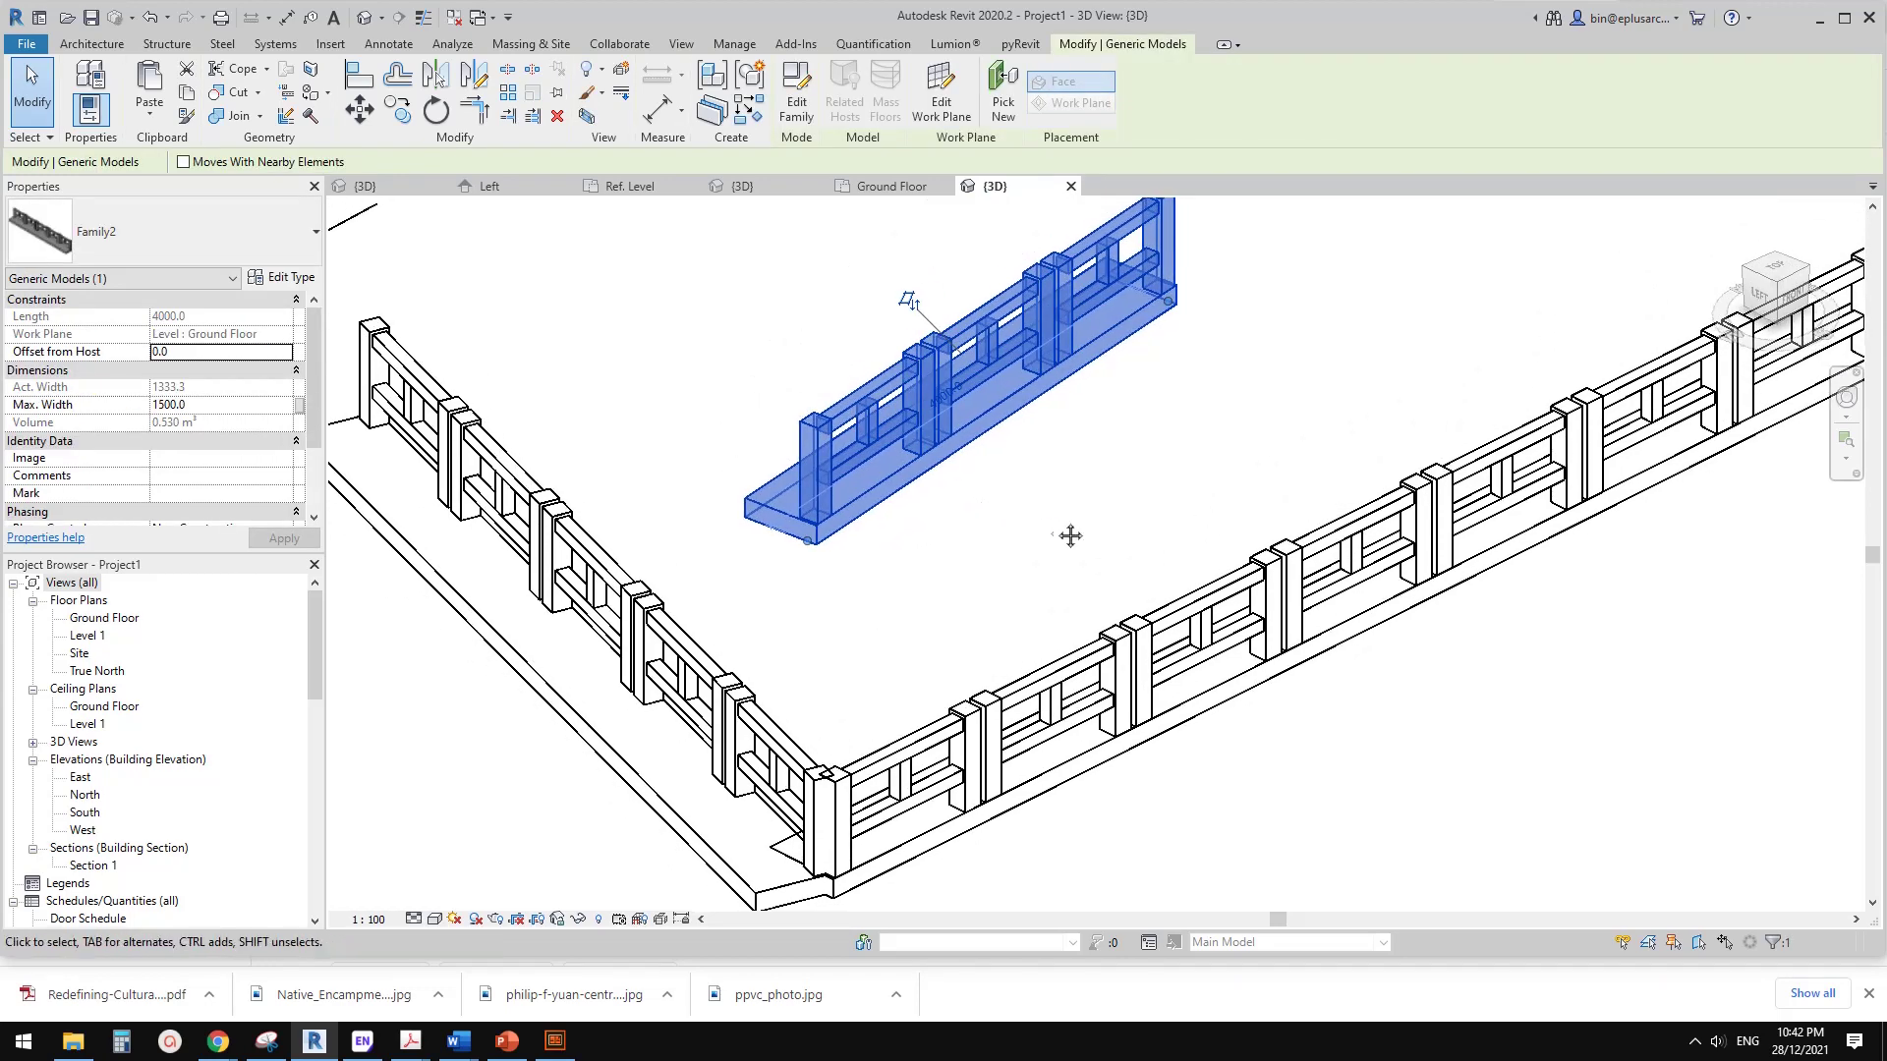
click(1101, 532)
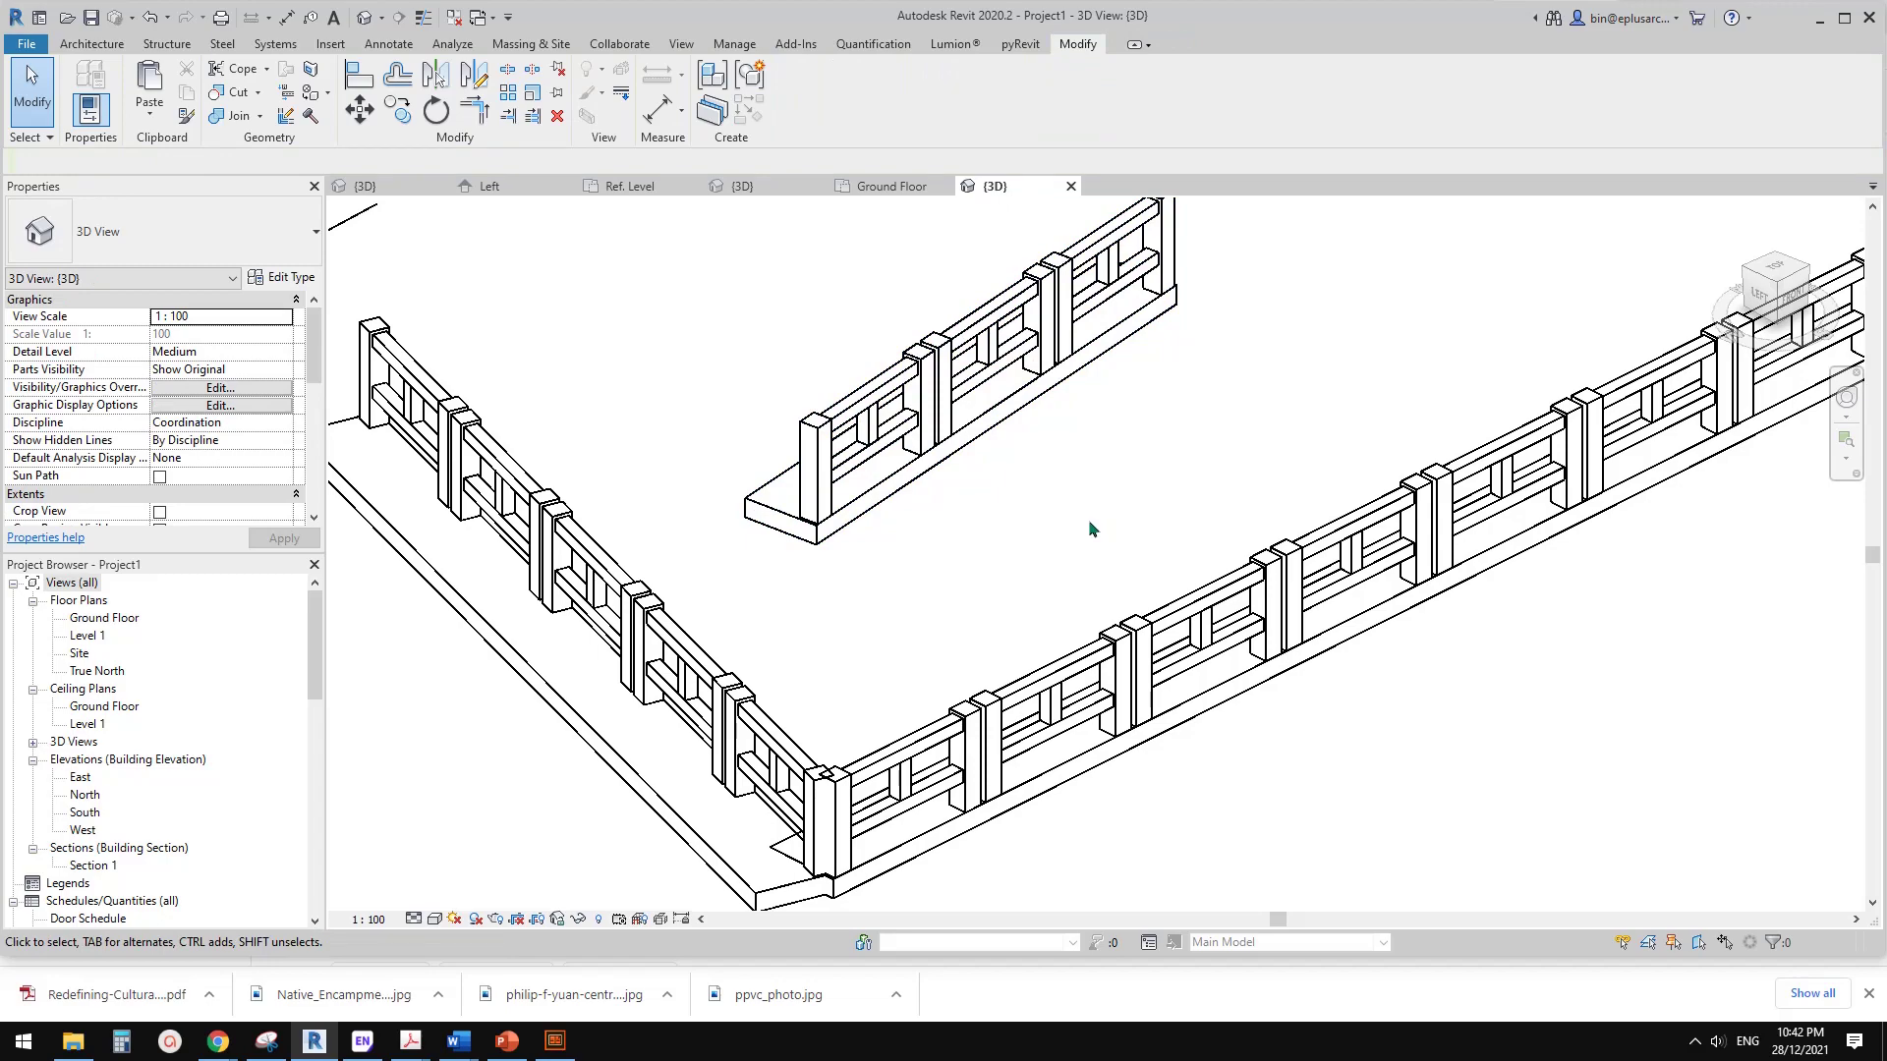